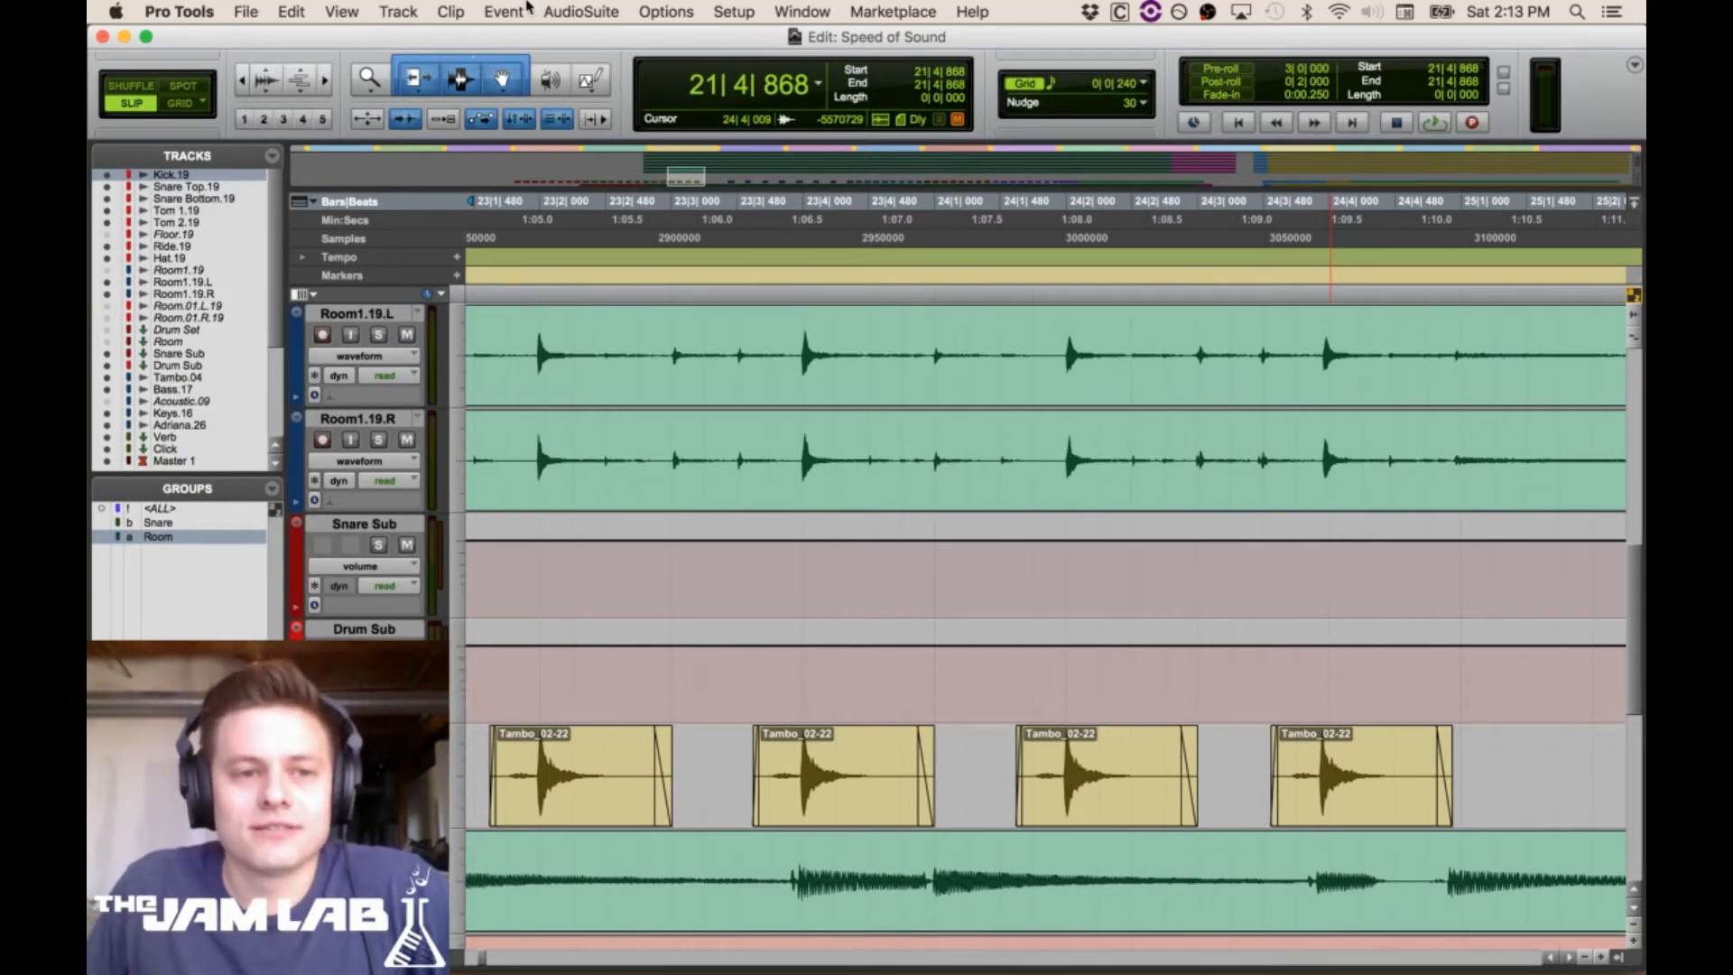
Look at the Quantize settings in the Event Operations window, leaving them unchanged
left_click(525, 11)
mouse_move(578, 79)
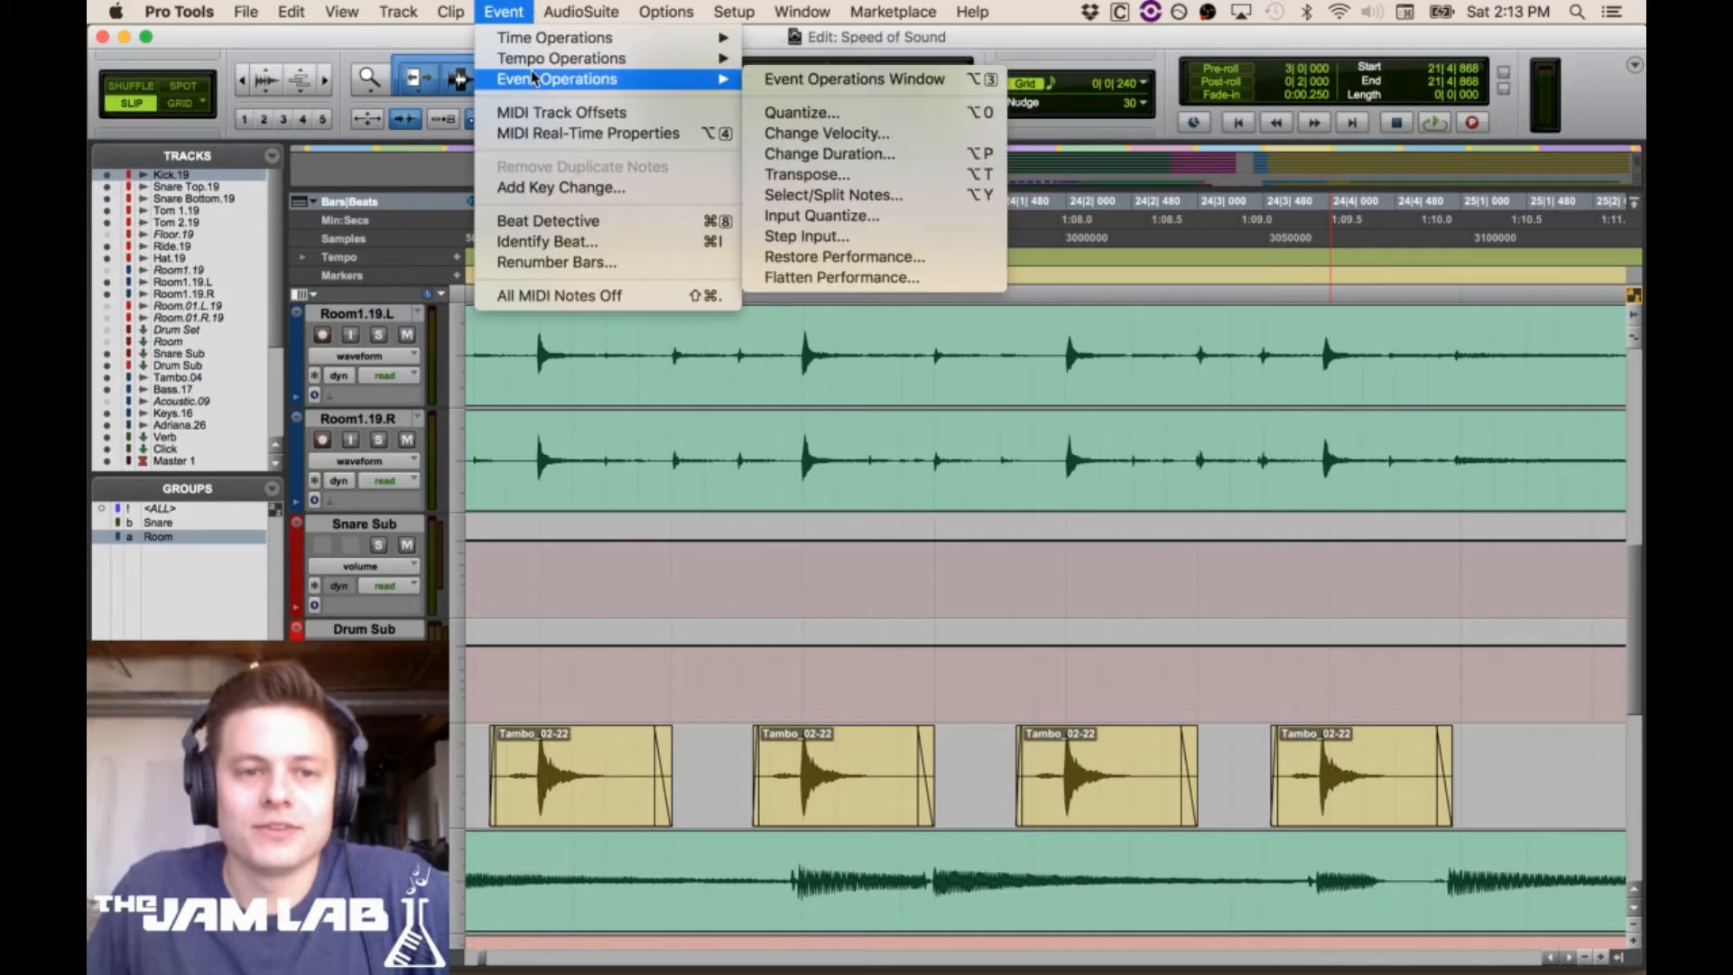
left_click(855, 111)
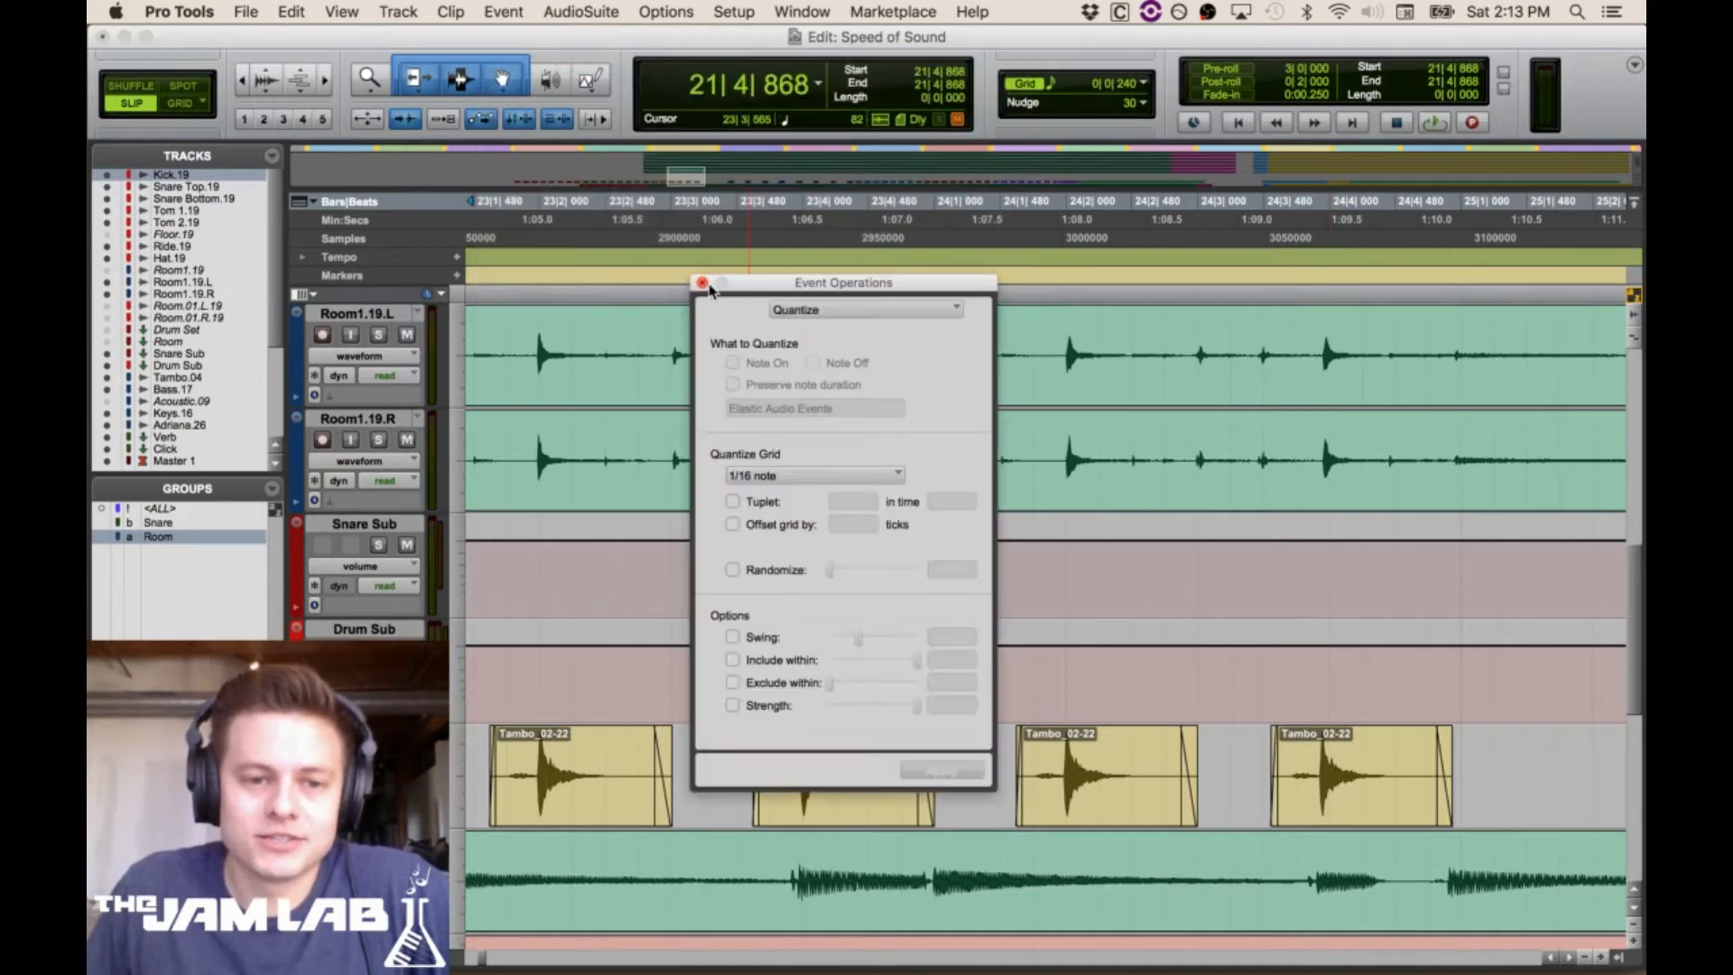
left_click(703, 283)
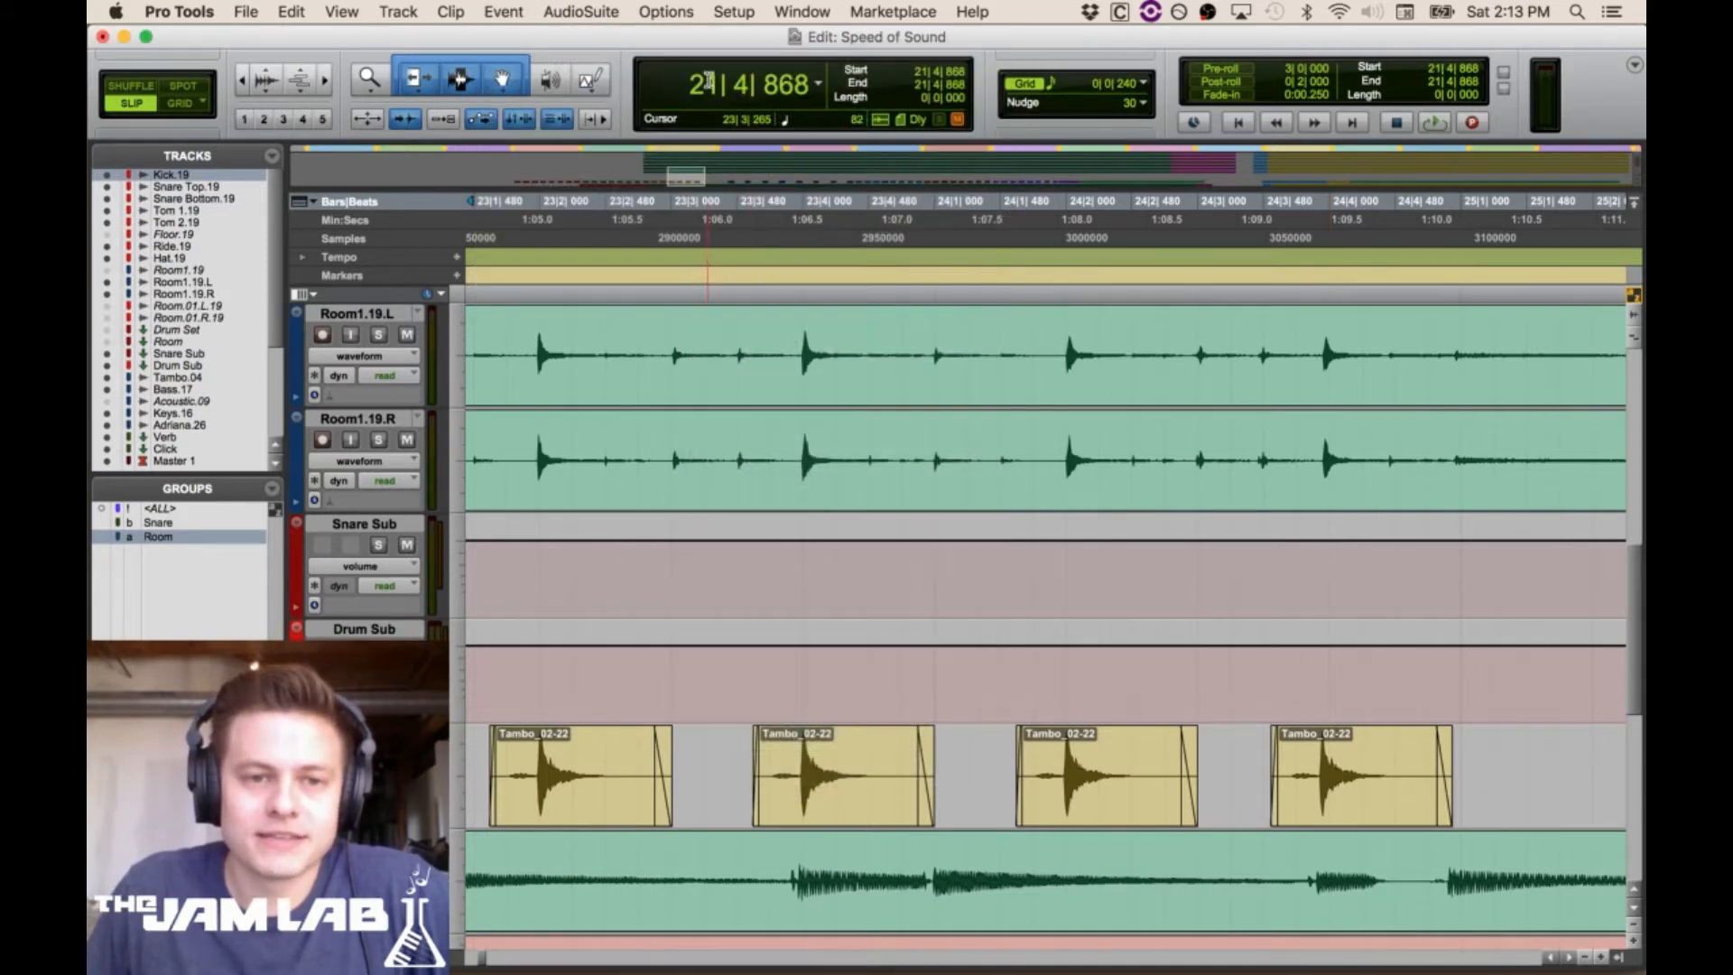
Look over the recorded drum tracks from the kick down, around the Half marker at bar 22
left_click(241, 80)
left_click(821, 380)
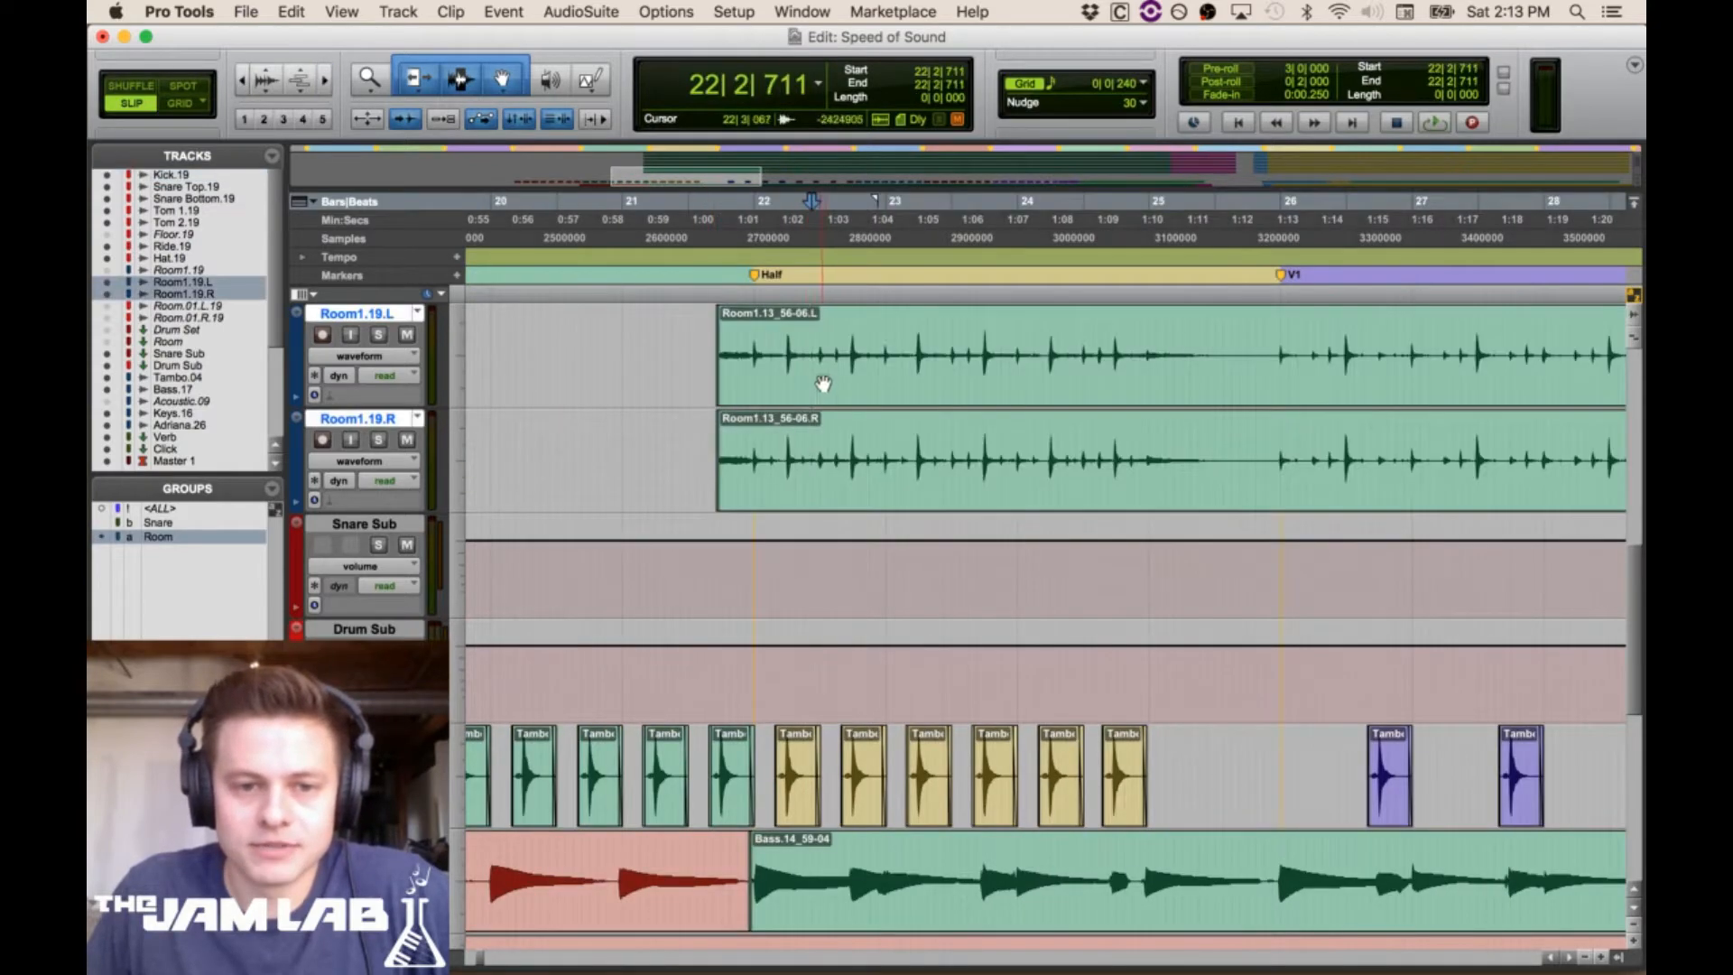
scroll(824, 380, "up", 10)
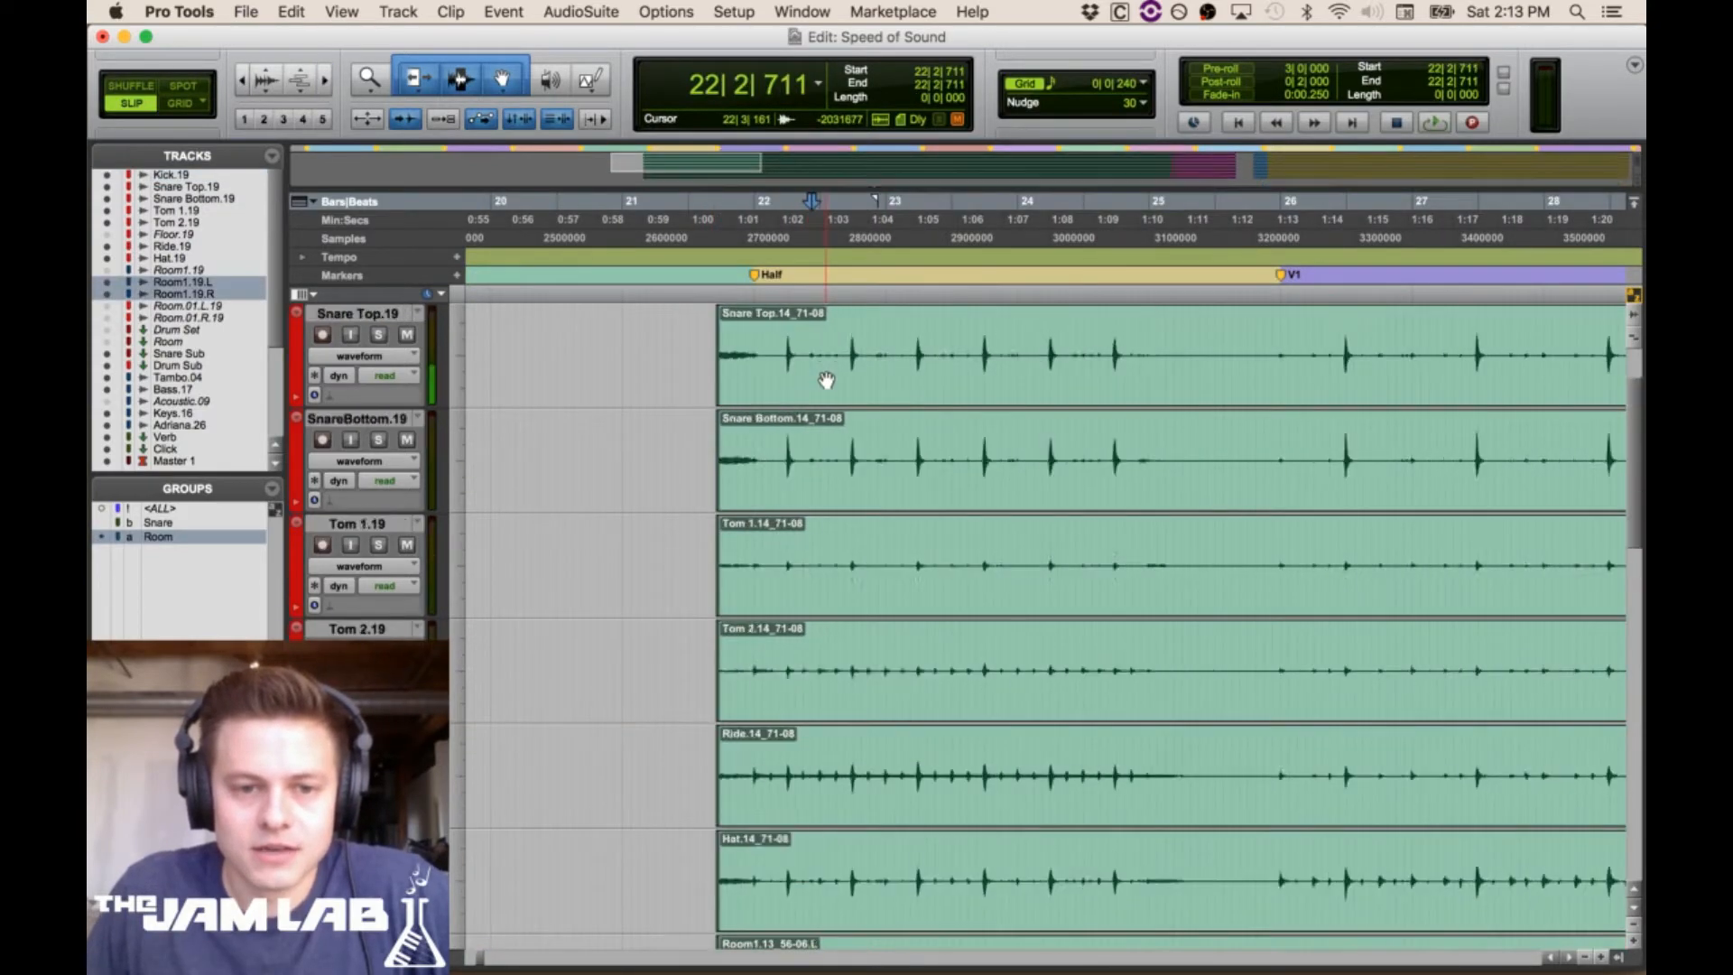
left_click(326, 81)
left_click_drag(816, 338, 947, 537)
left_click(934, 332)
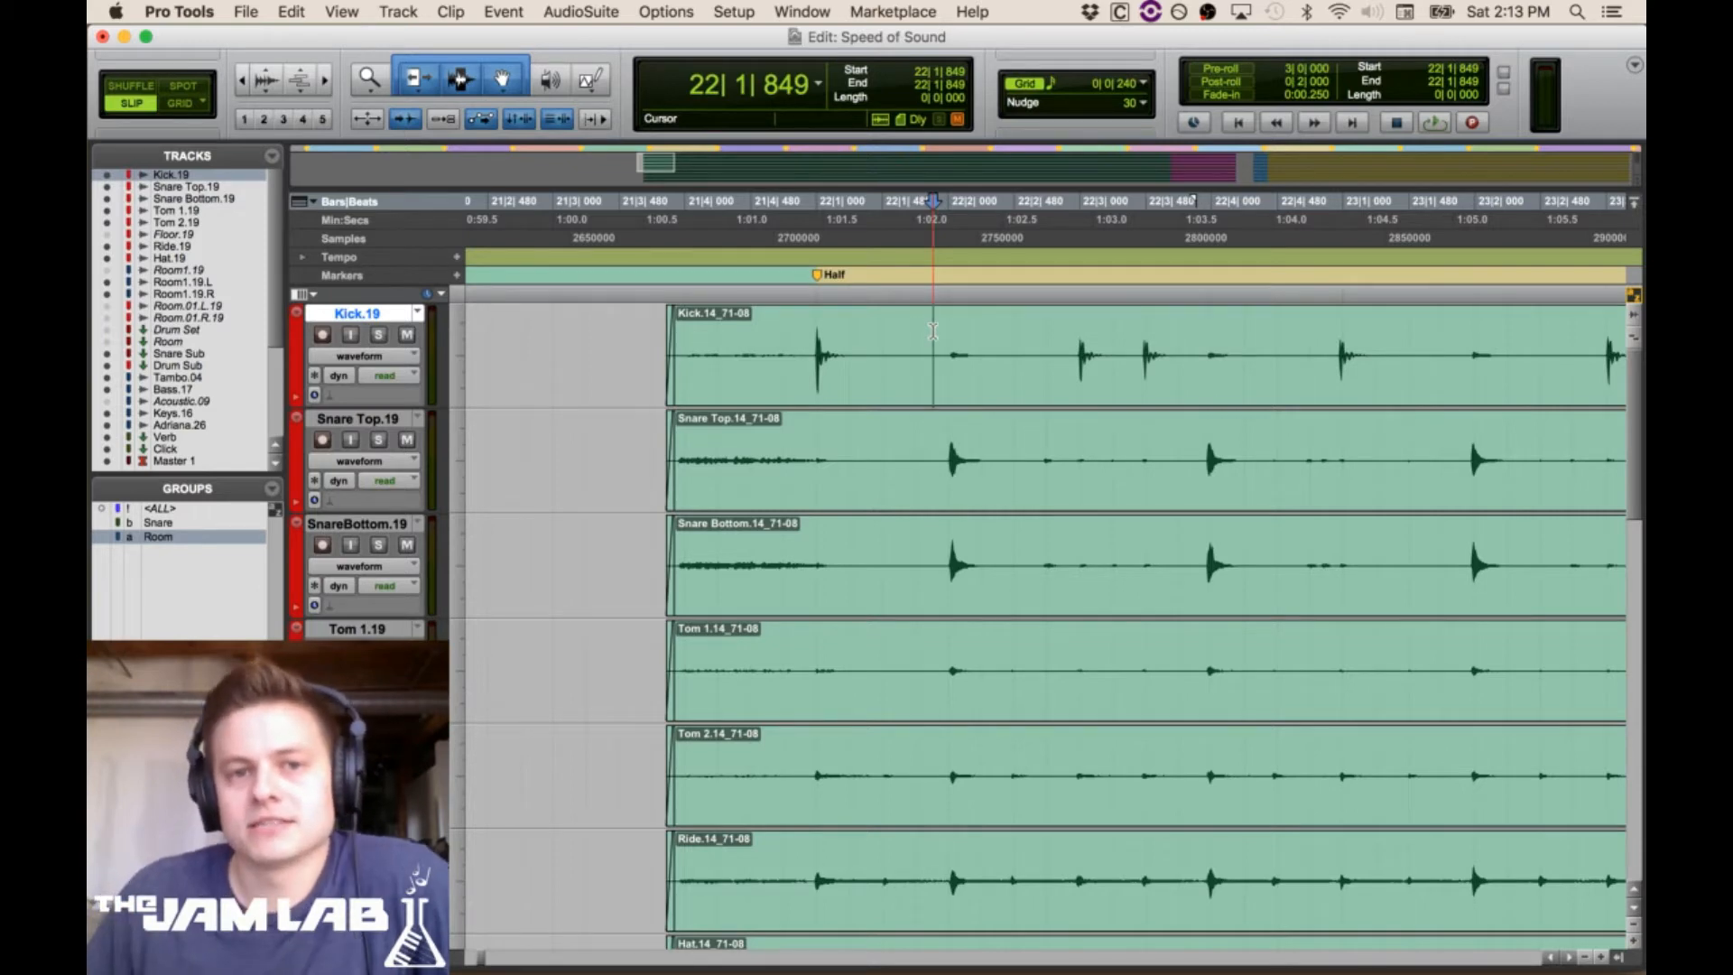
left_click(663, 327)
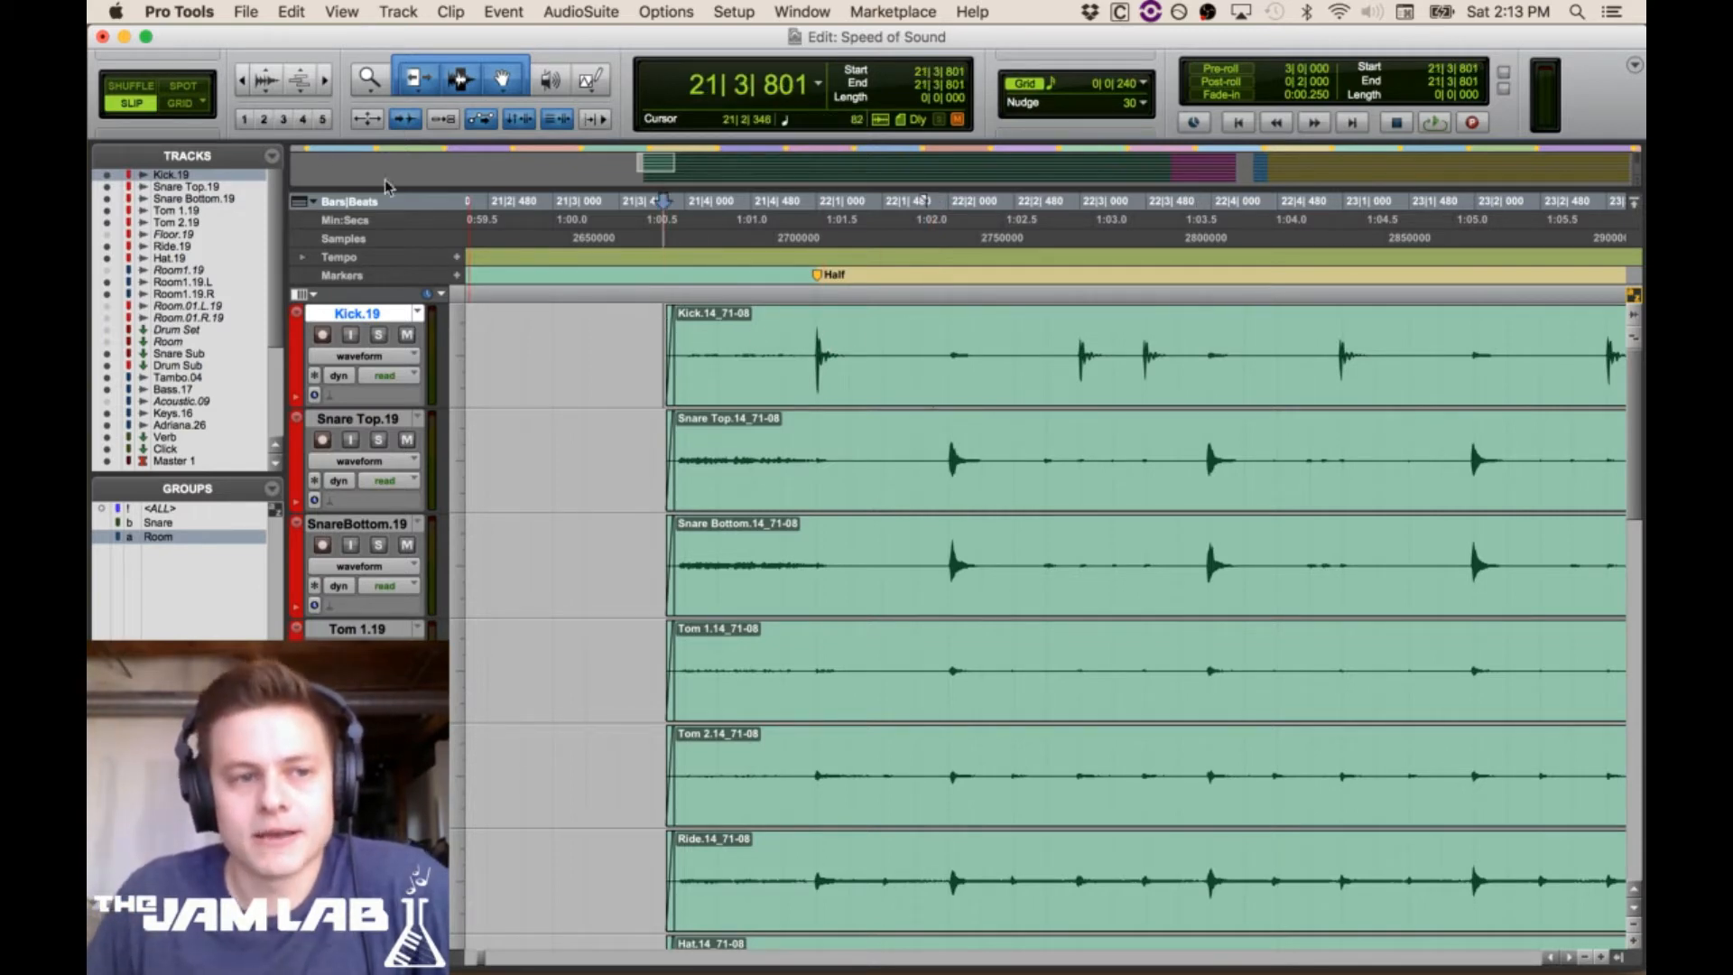
left_click(244, 82)
left_click(1081, 321)
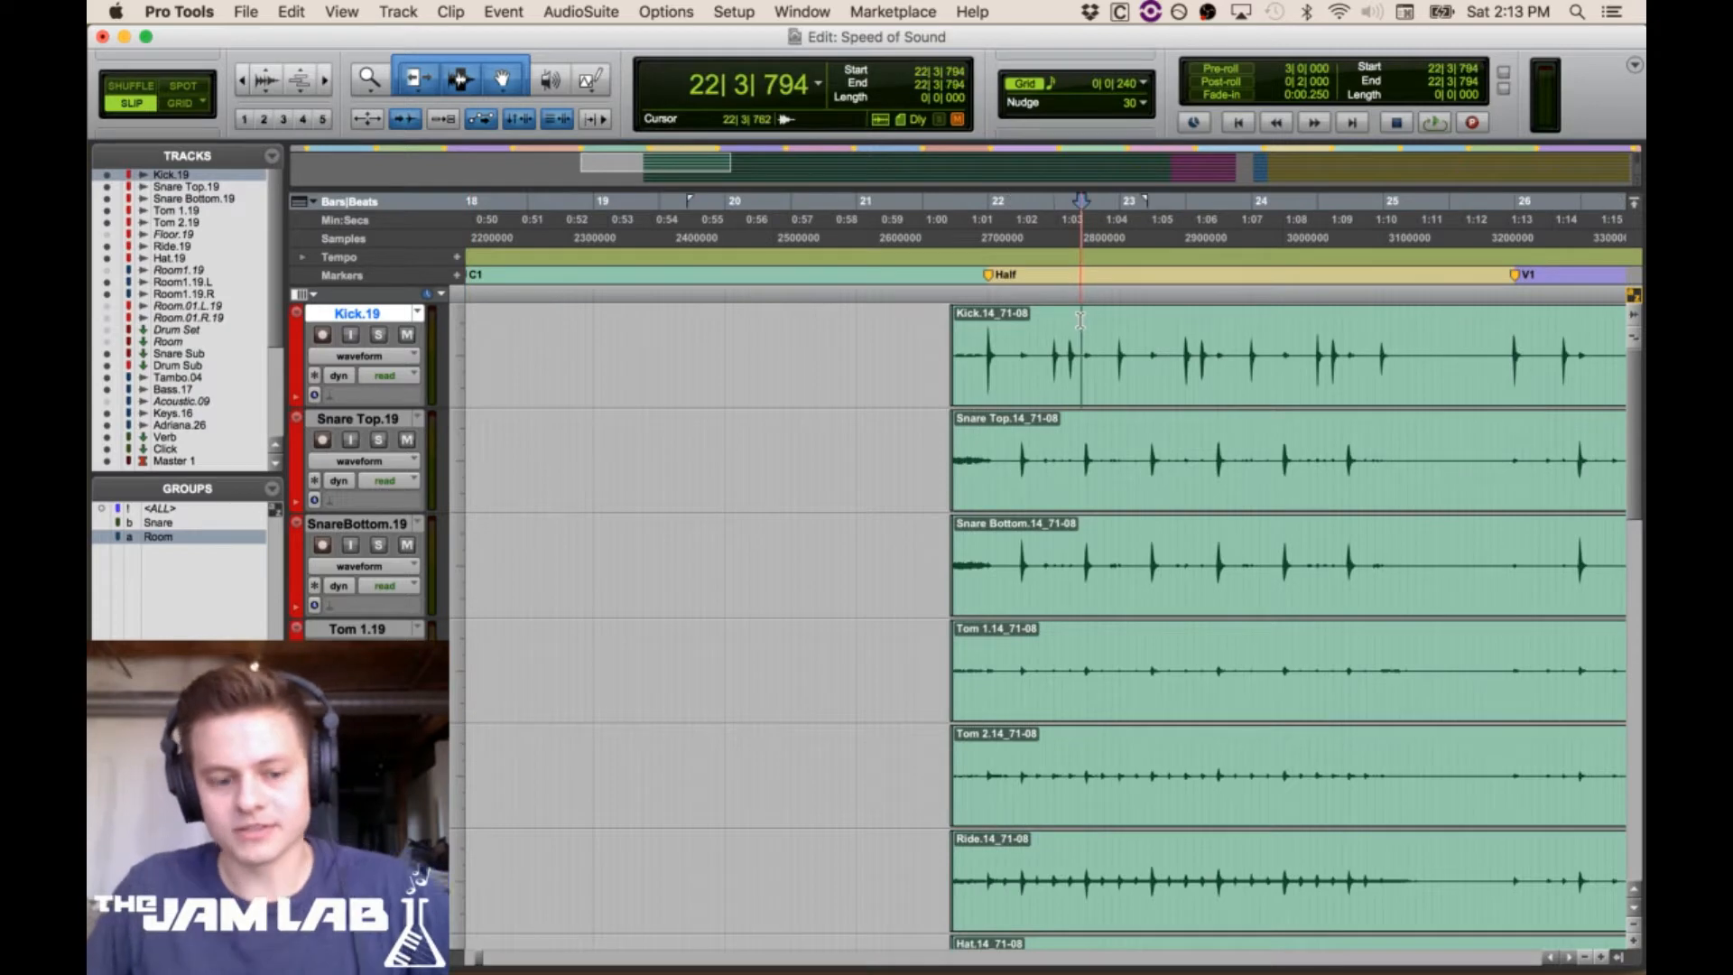
left_click(872, 352)
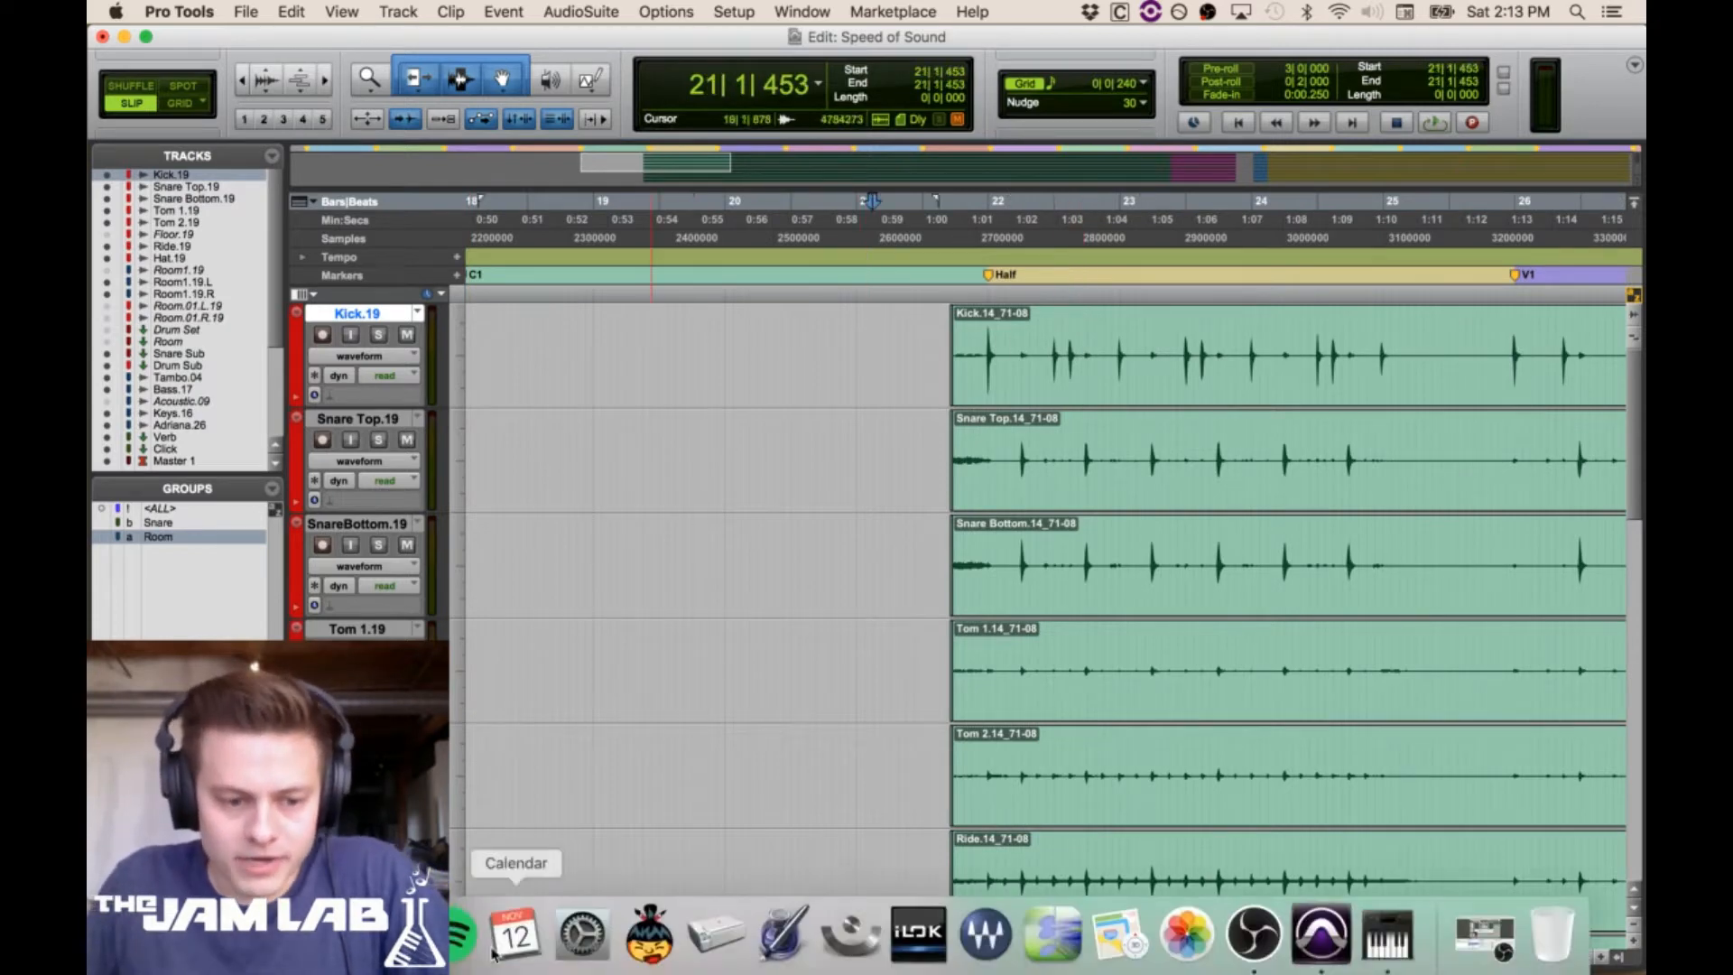
left_click(1549, 957)
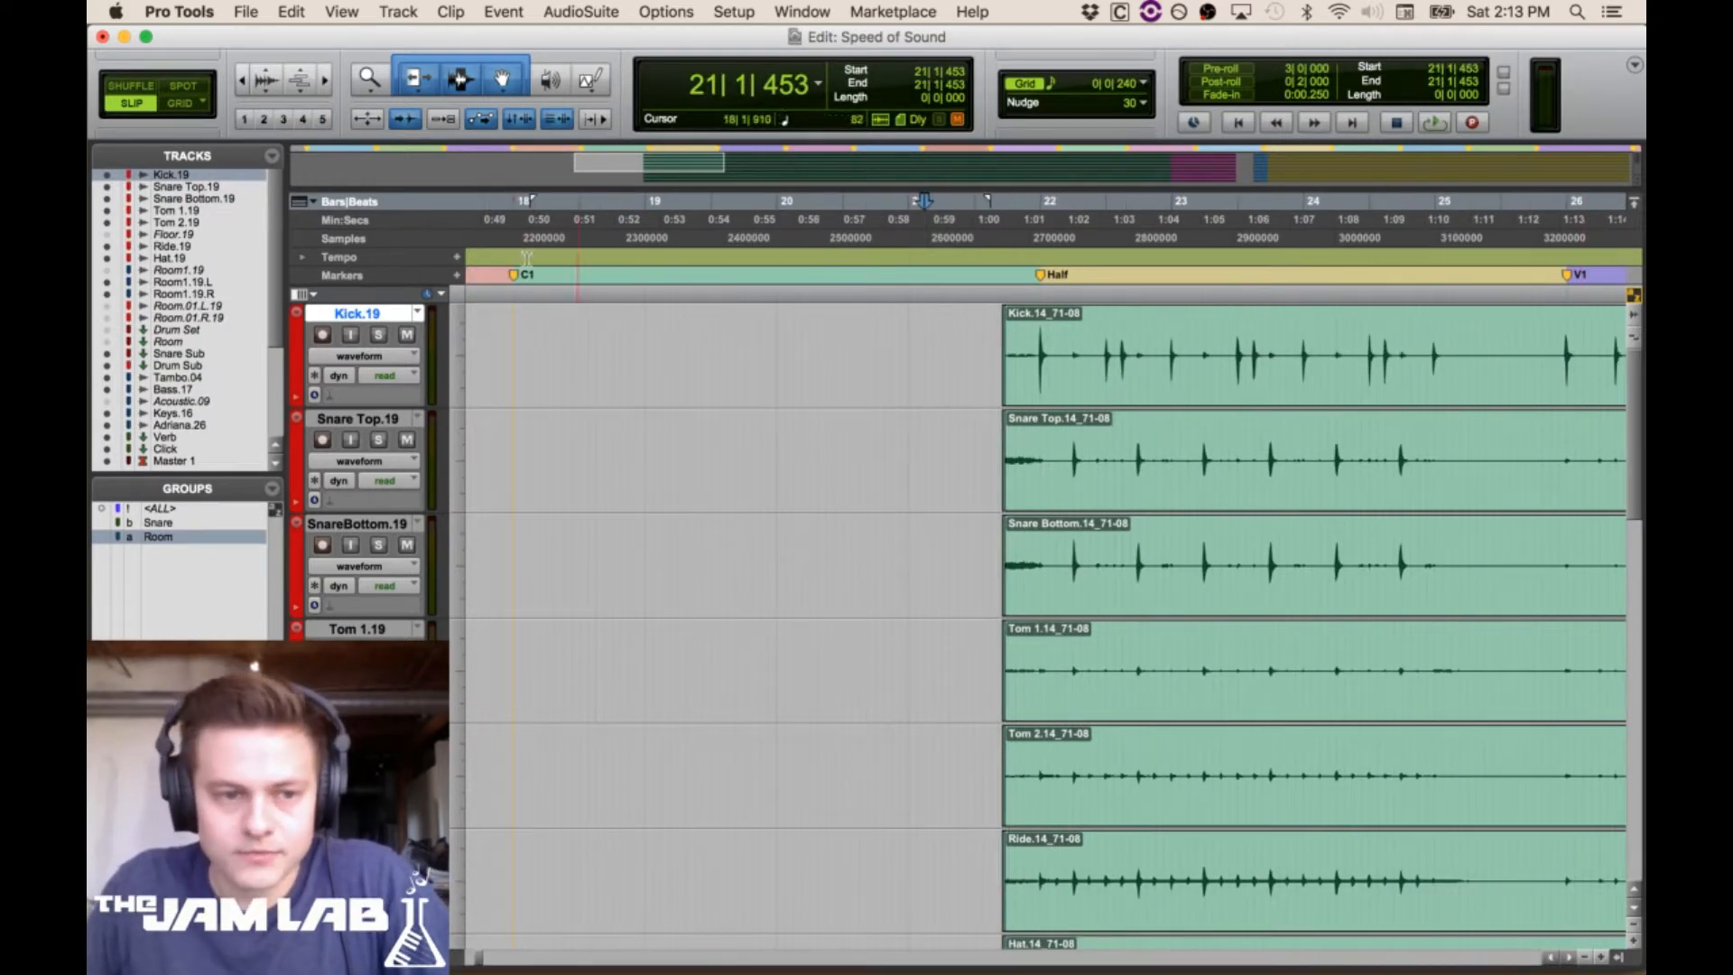
Select the drum tracks from Kick.19 through Room1.19.R and create a group named Drums from them
scroll(534, 414, "down", 8)
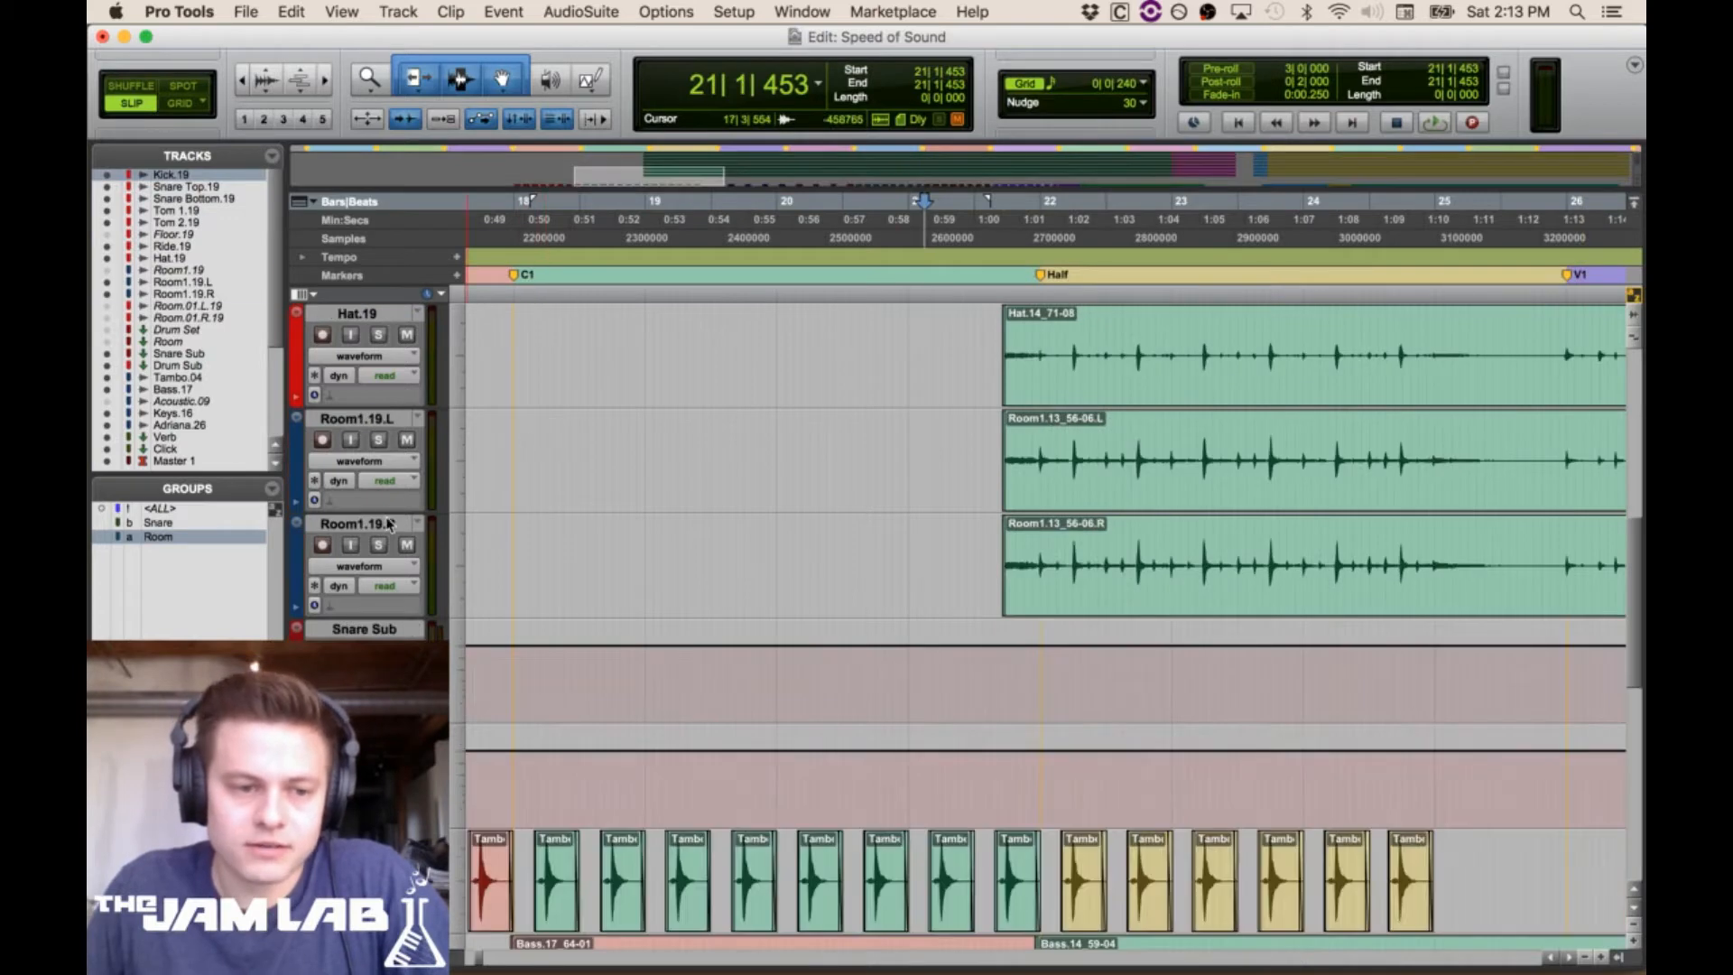
left_click(389, 524)
scroll(642, 499, "up", 8)
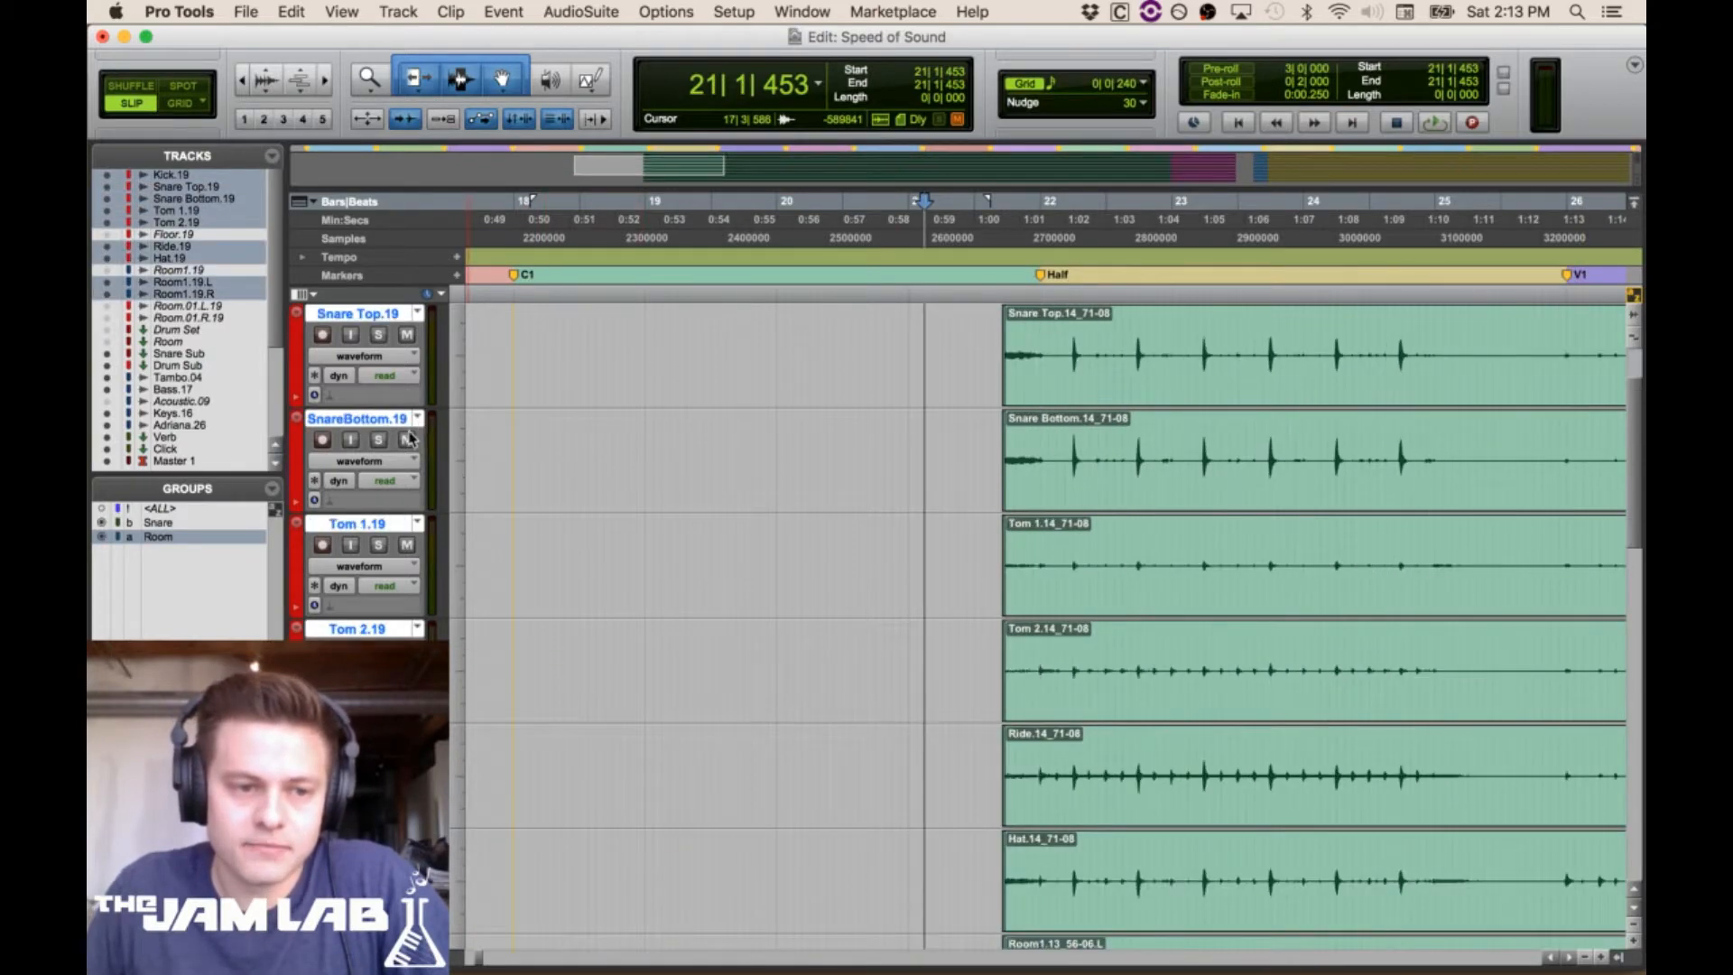
scroll(410, 452, "down", 1)
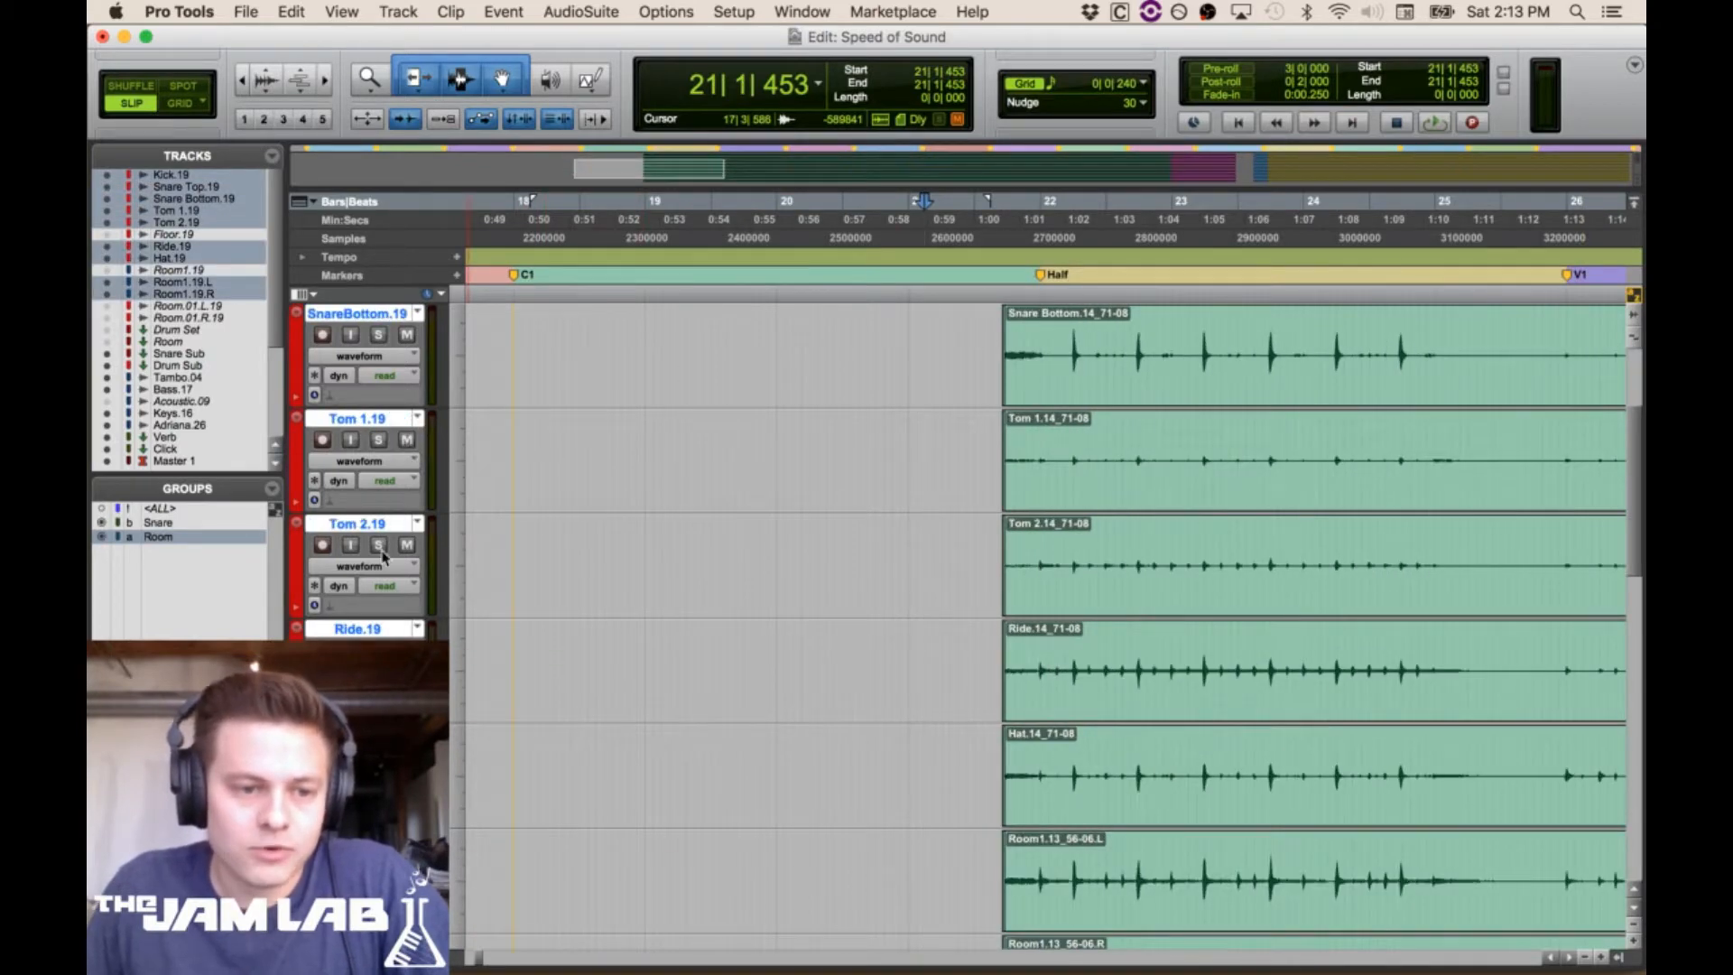
scroll(387, 578, "down", 2)
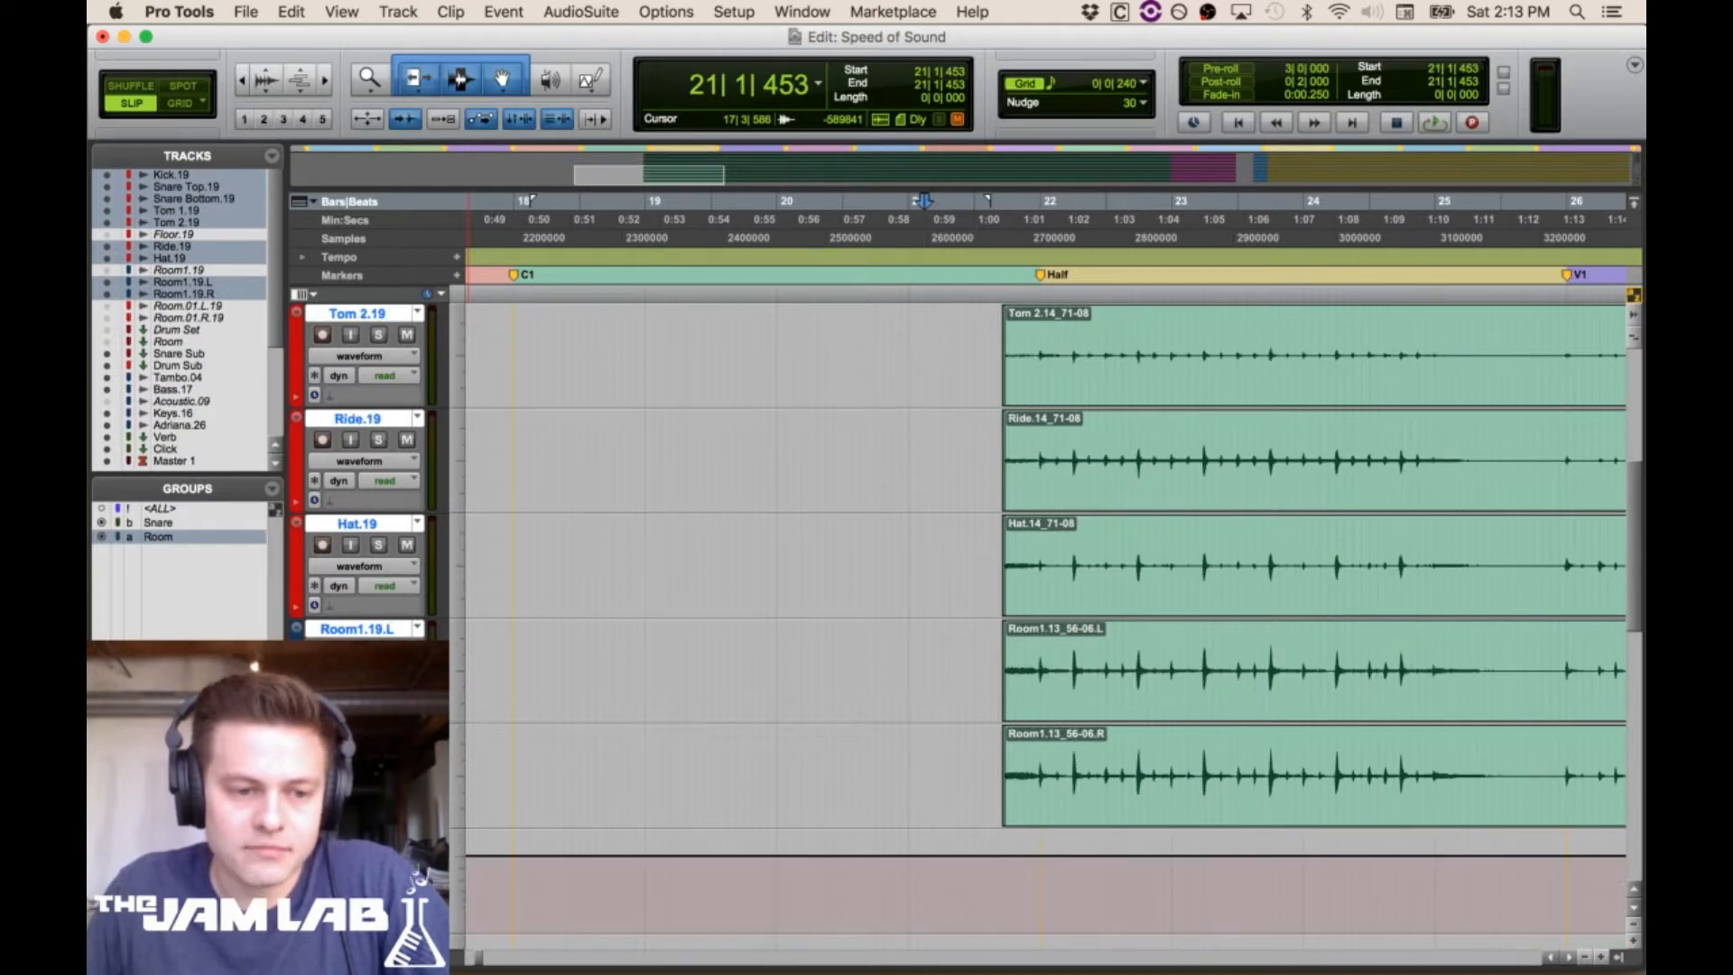
key("super+g")
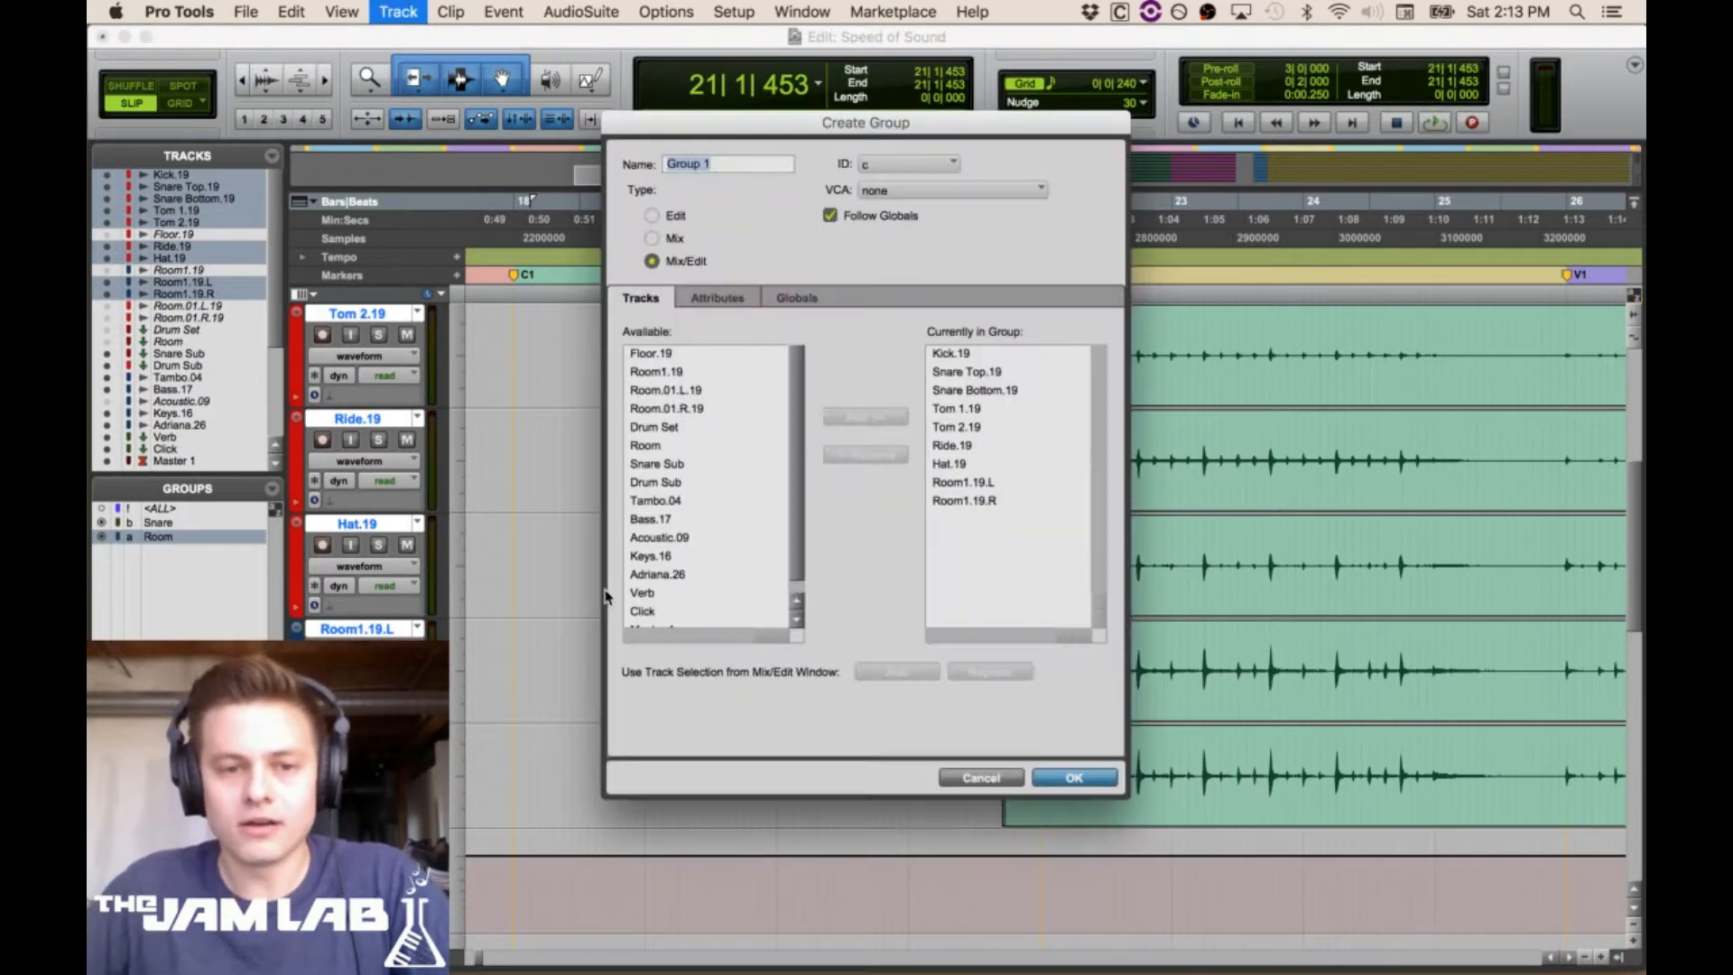
type("Drums")
key("Return")
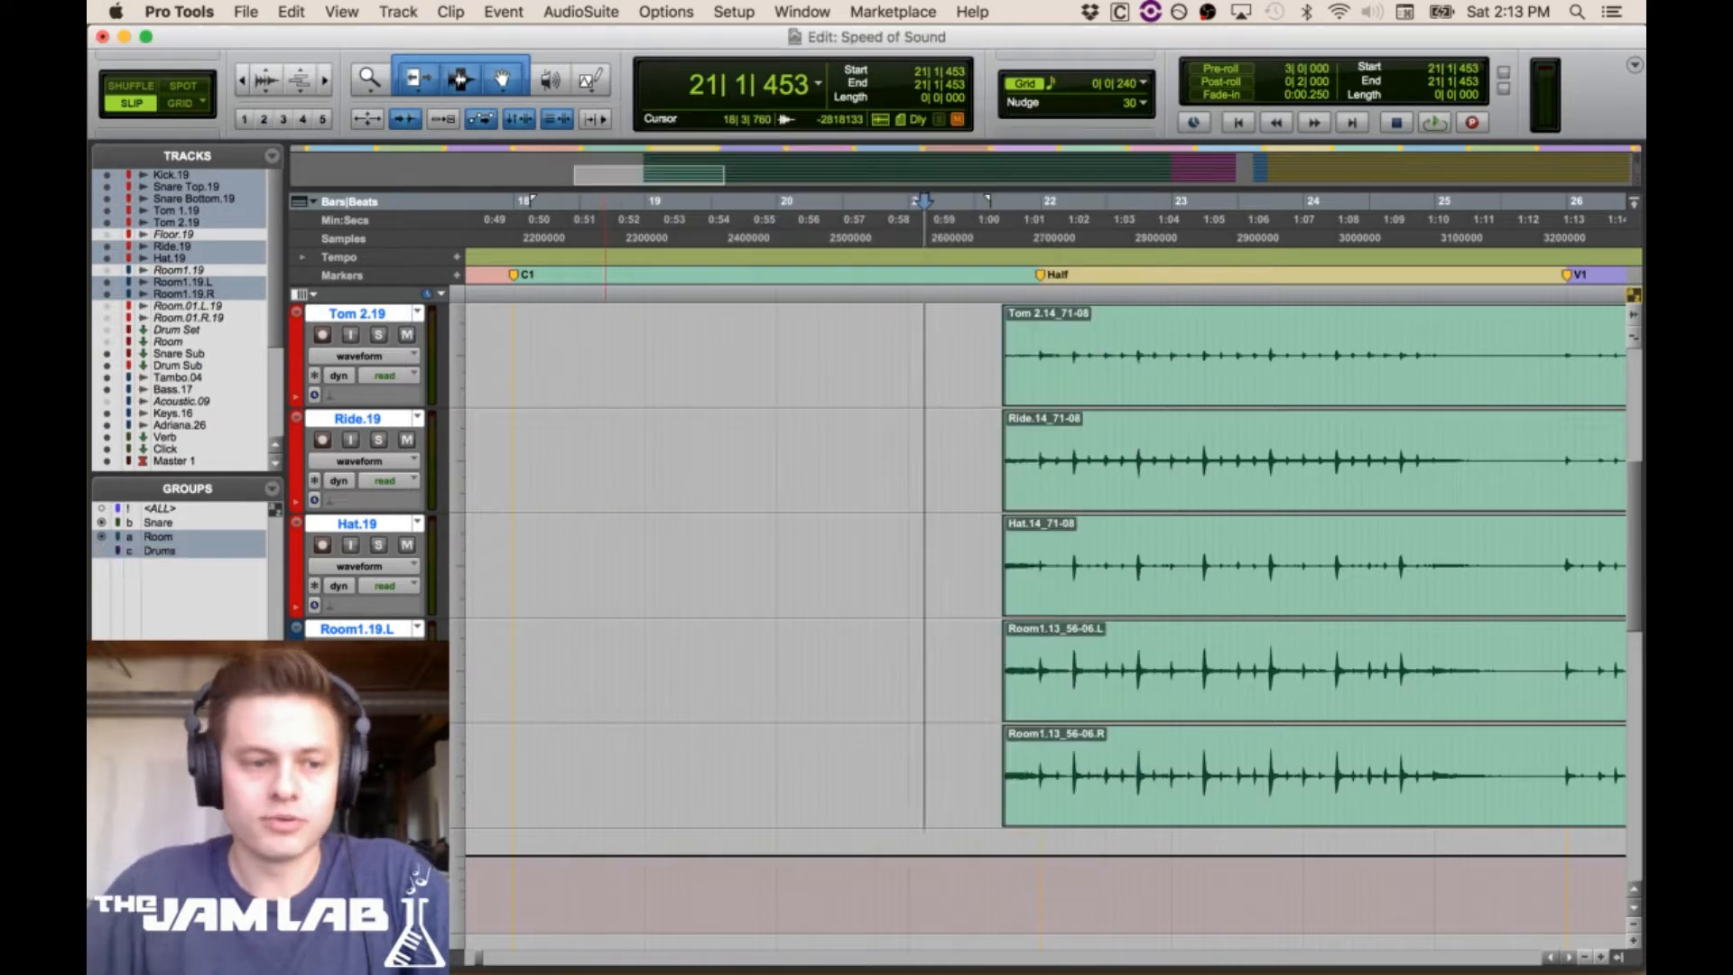
Play the song from before bar 22 and test the Drums group by toggling mute on Hat.19
key("space")
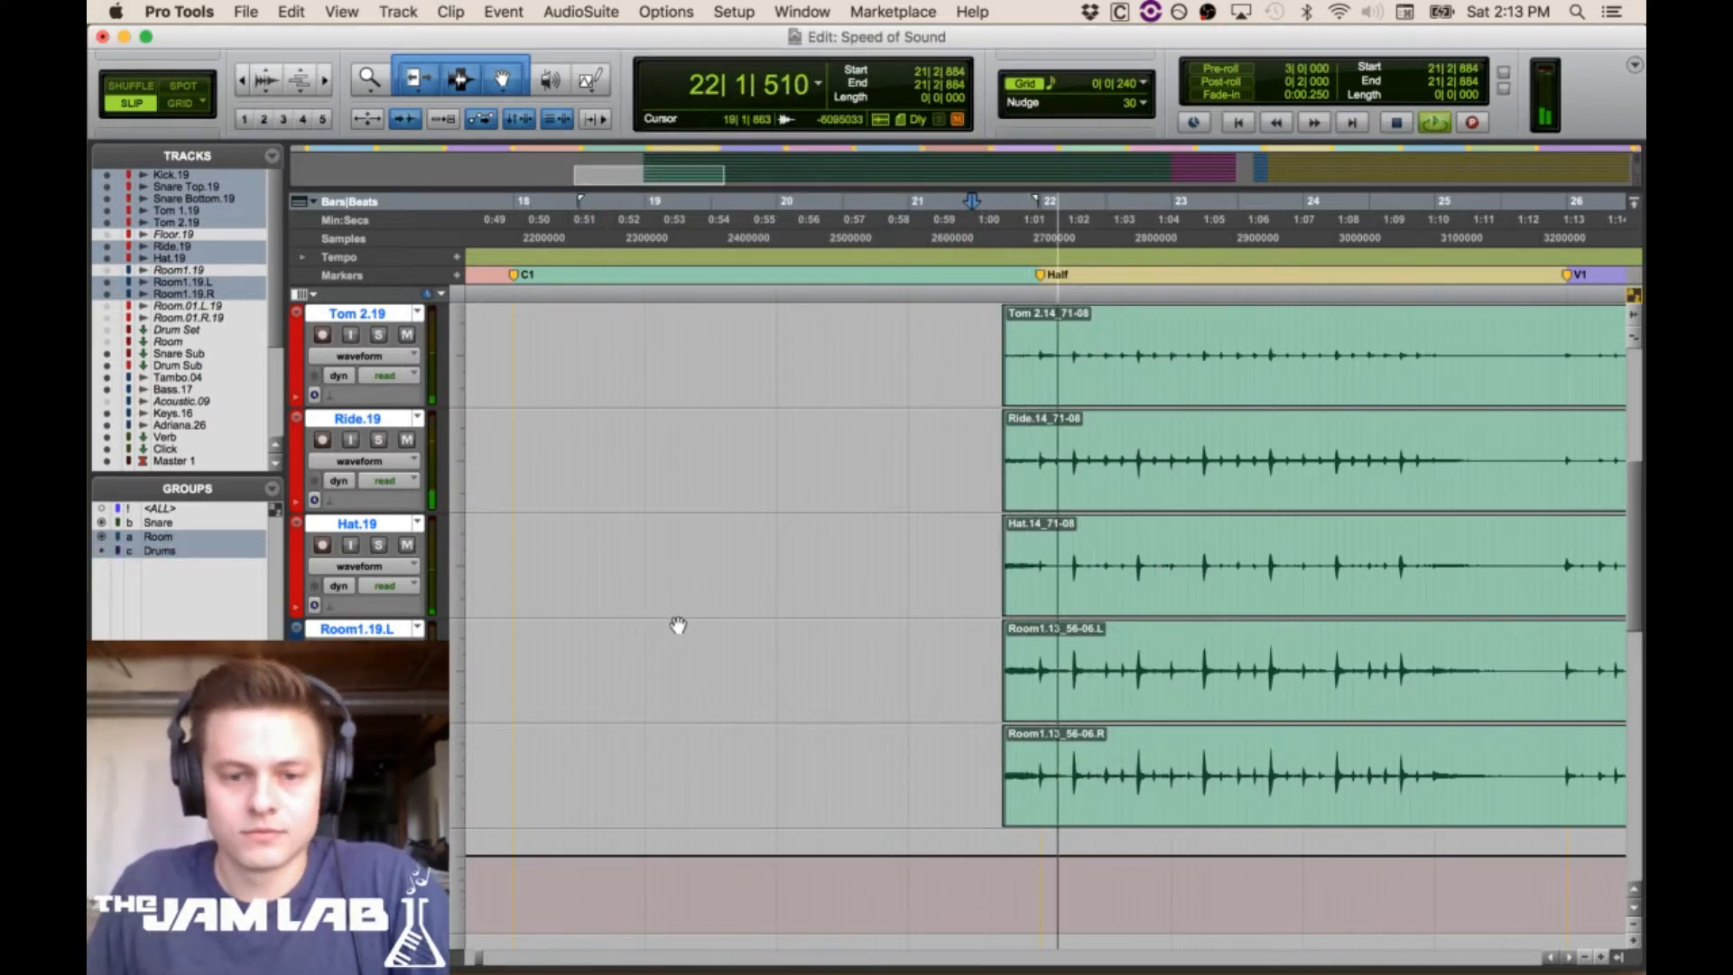
left_click(405, 546)
left_click(405, 545)
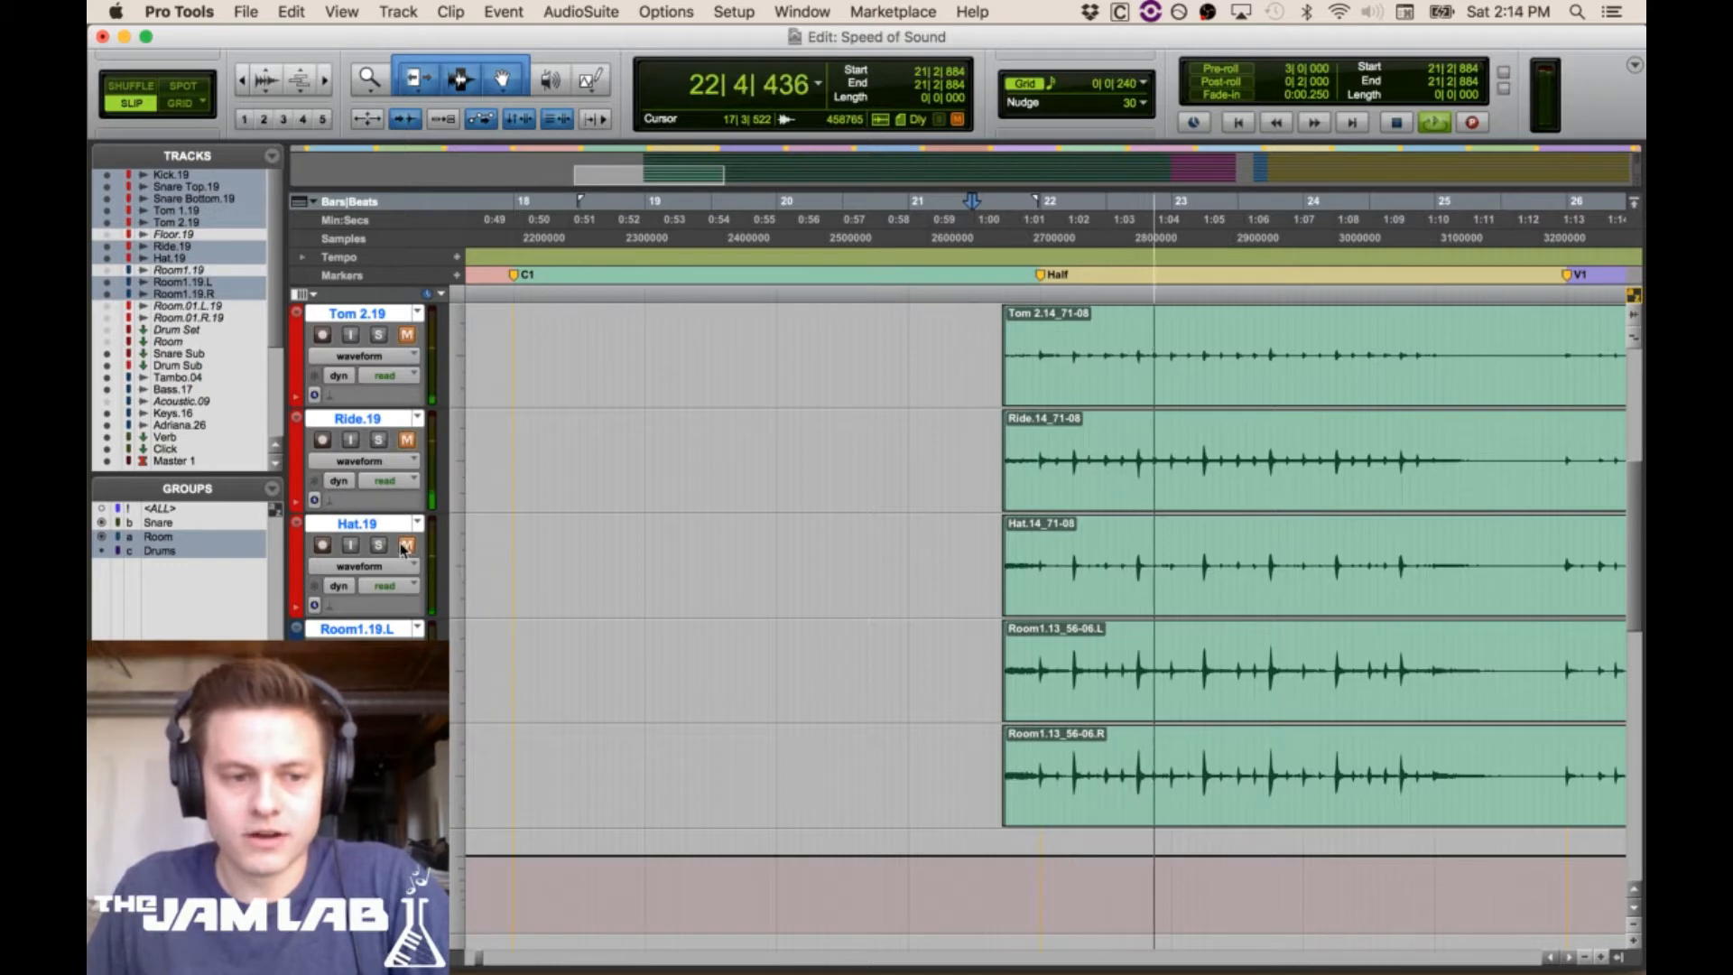
left_click(405, 546)
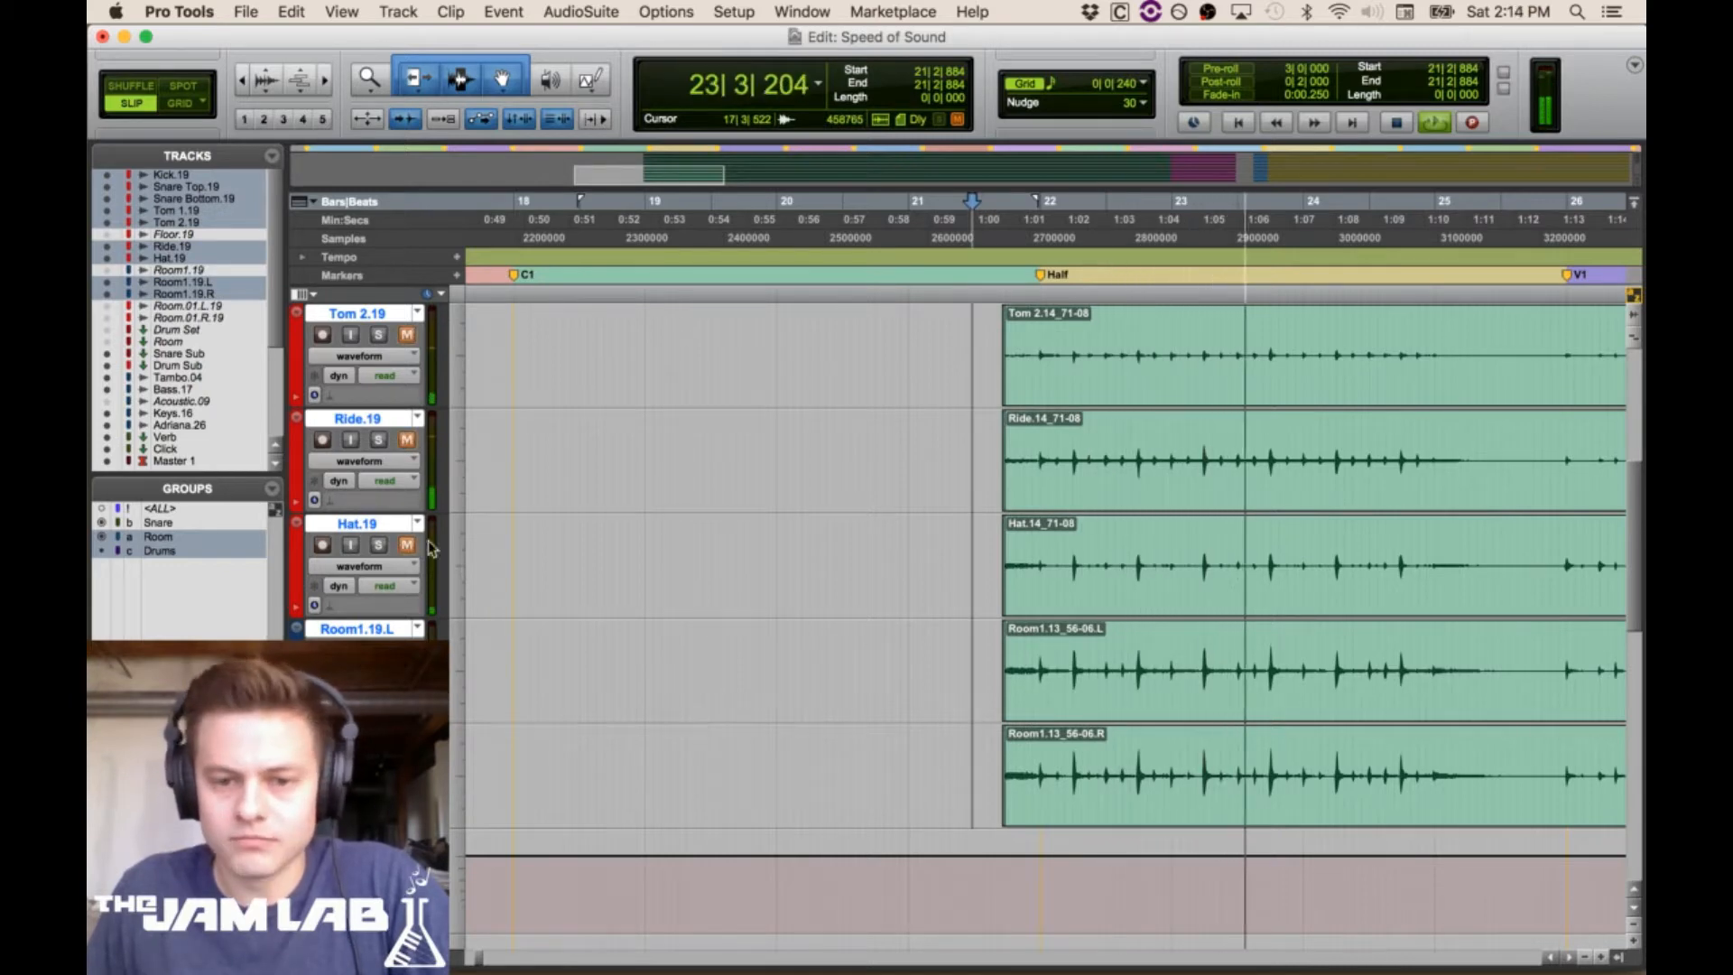
key("space")
Try moving the grouped drum clips about two bars later, and undo the move
left_click_drag(942, 461, 1274, 461)
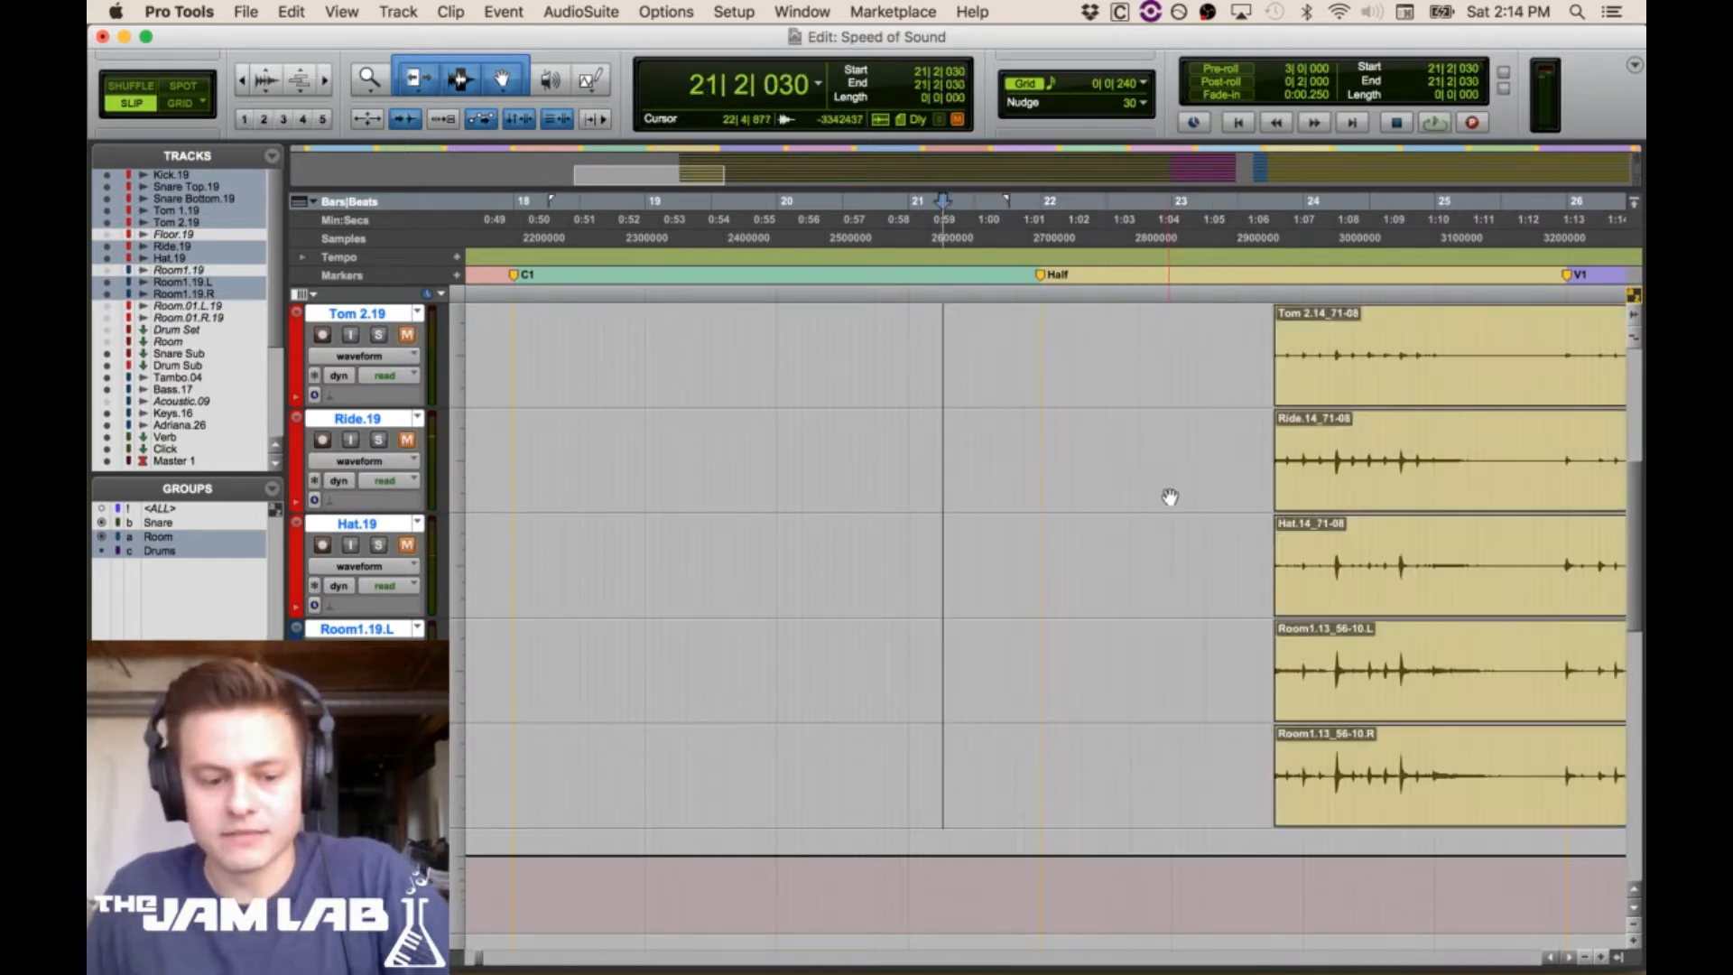
scroll(1103, 522, "up", 4)
left_click(1126, 336)
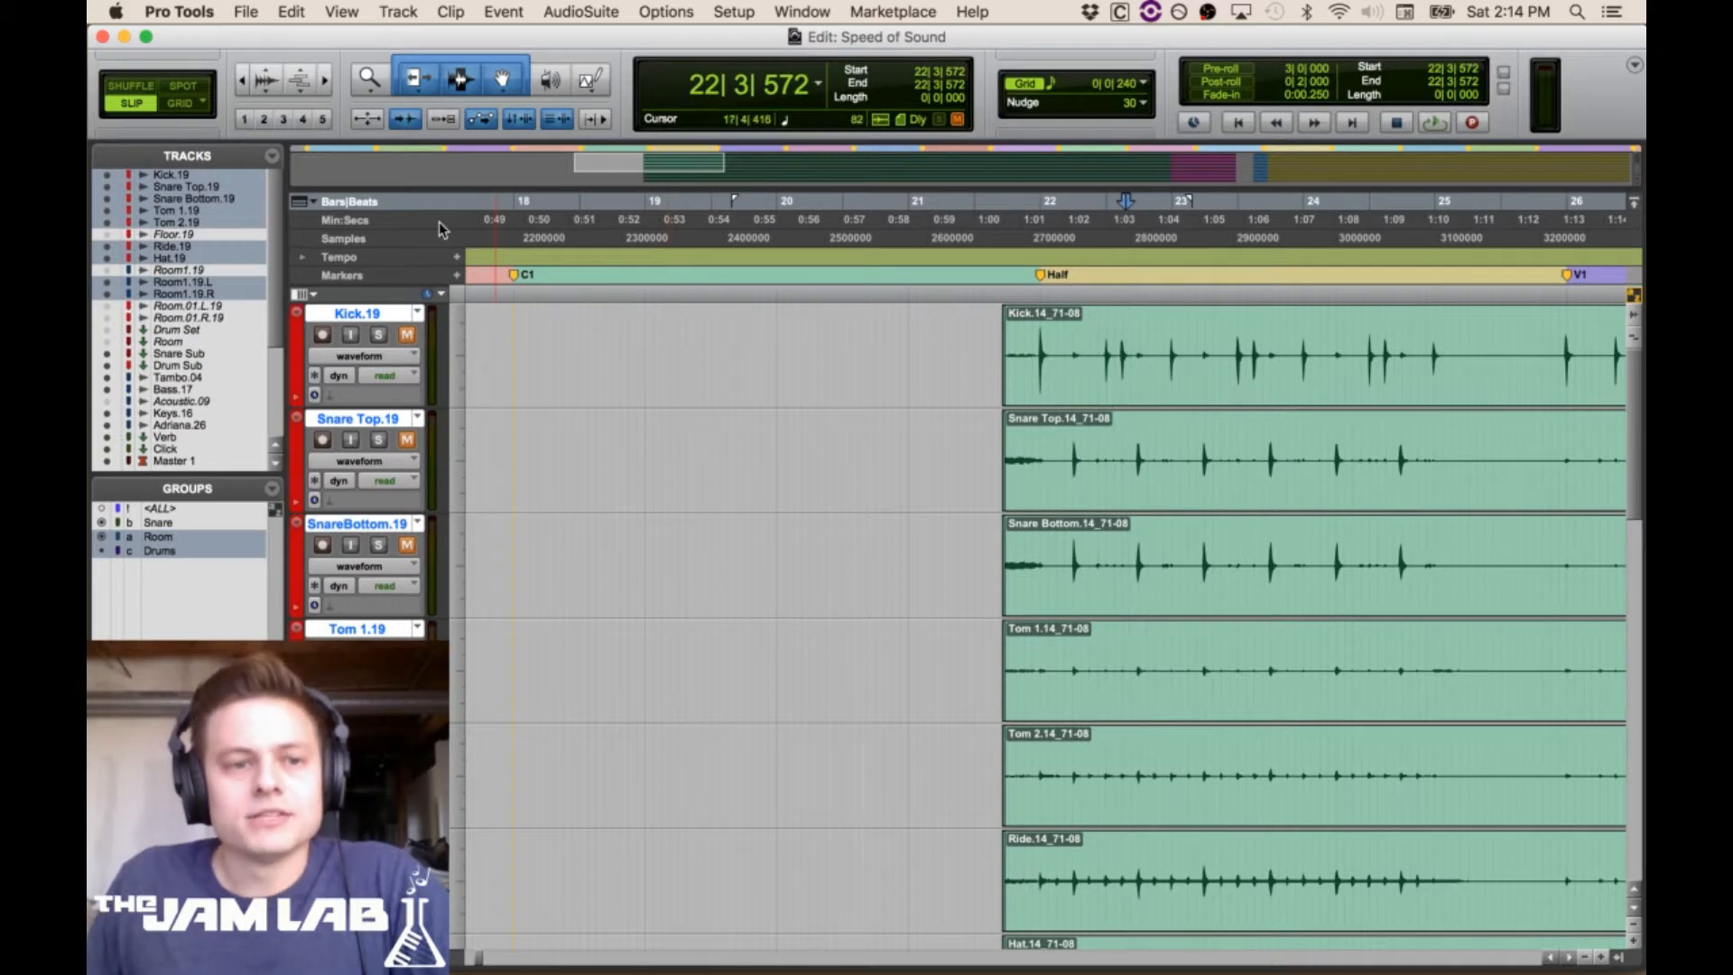
Save a copy of the session as "Speed of Sound Drum Edit" in the Speed of Sound folder
left_click(246, 11)
left_click(289, 154)
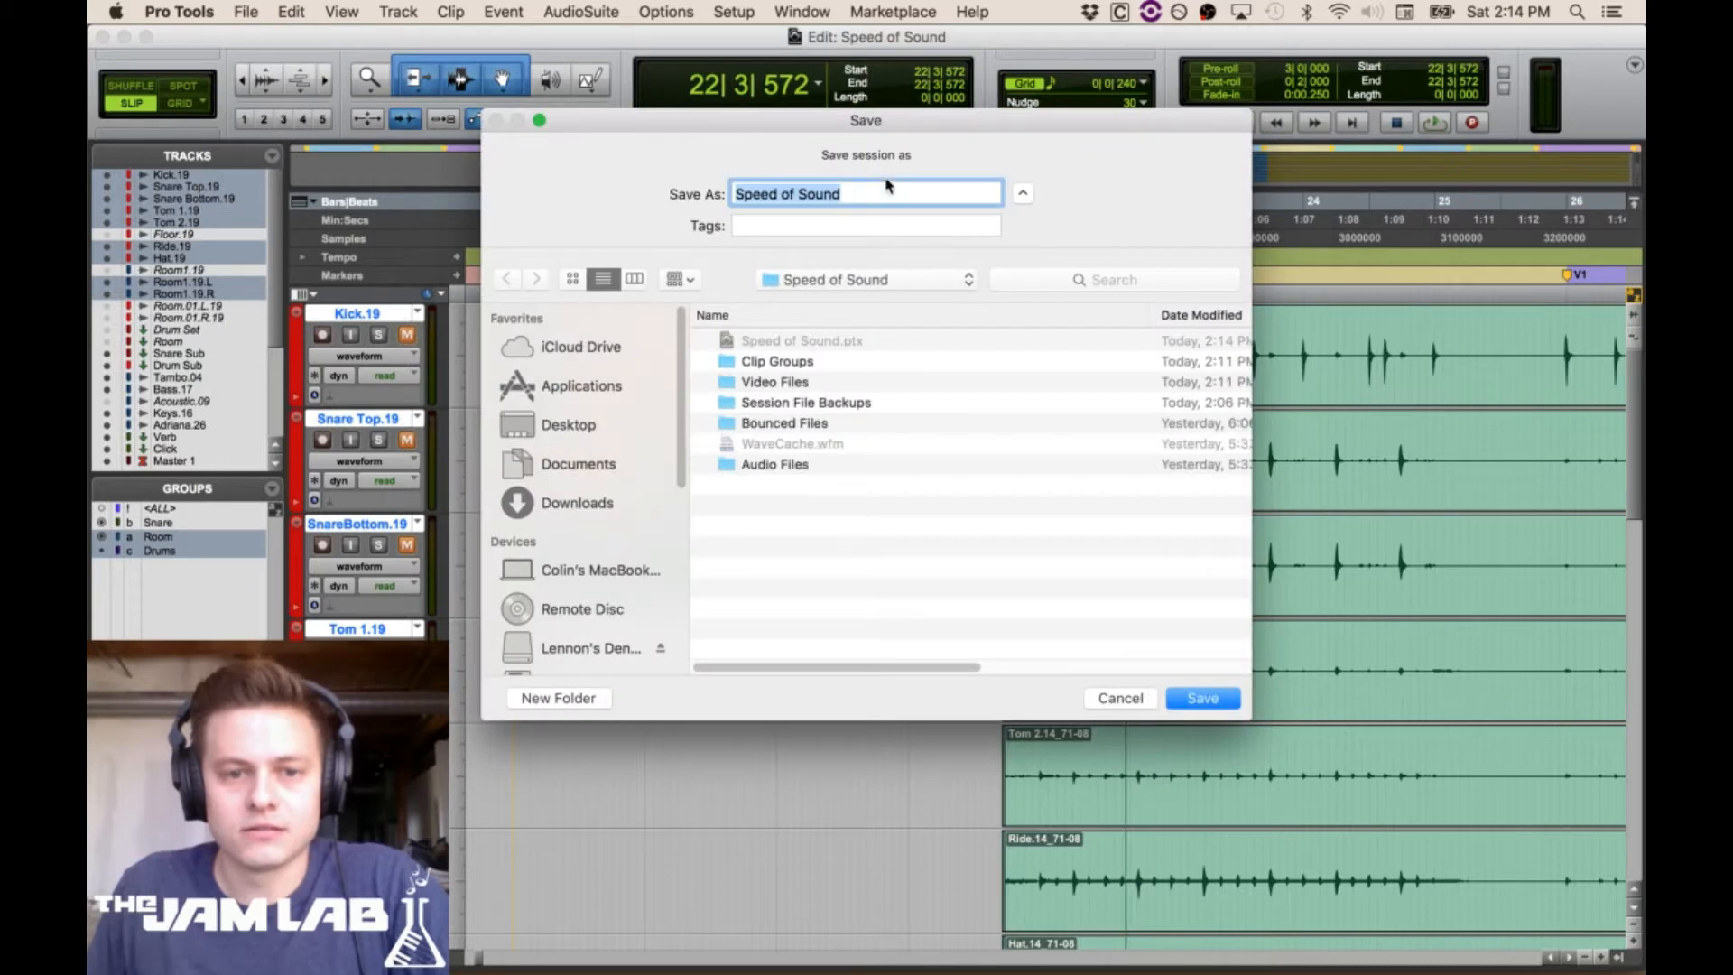
left_click(888, 190)
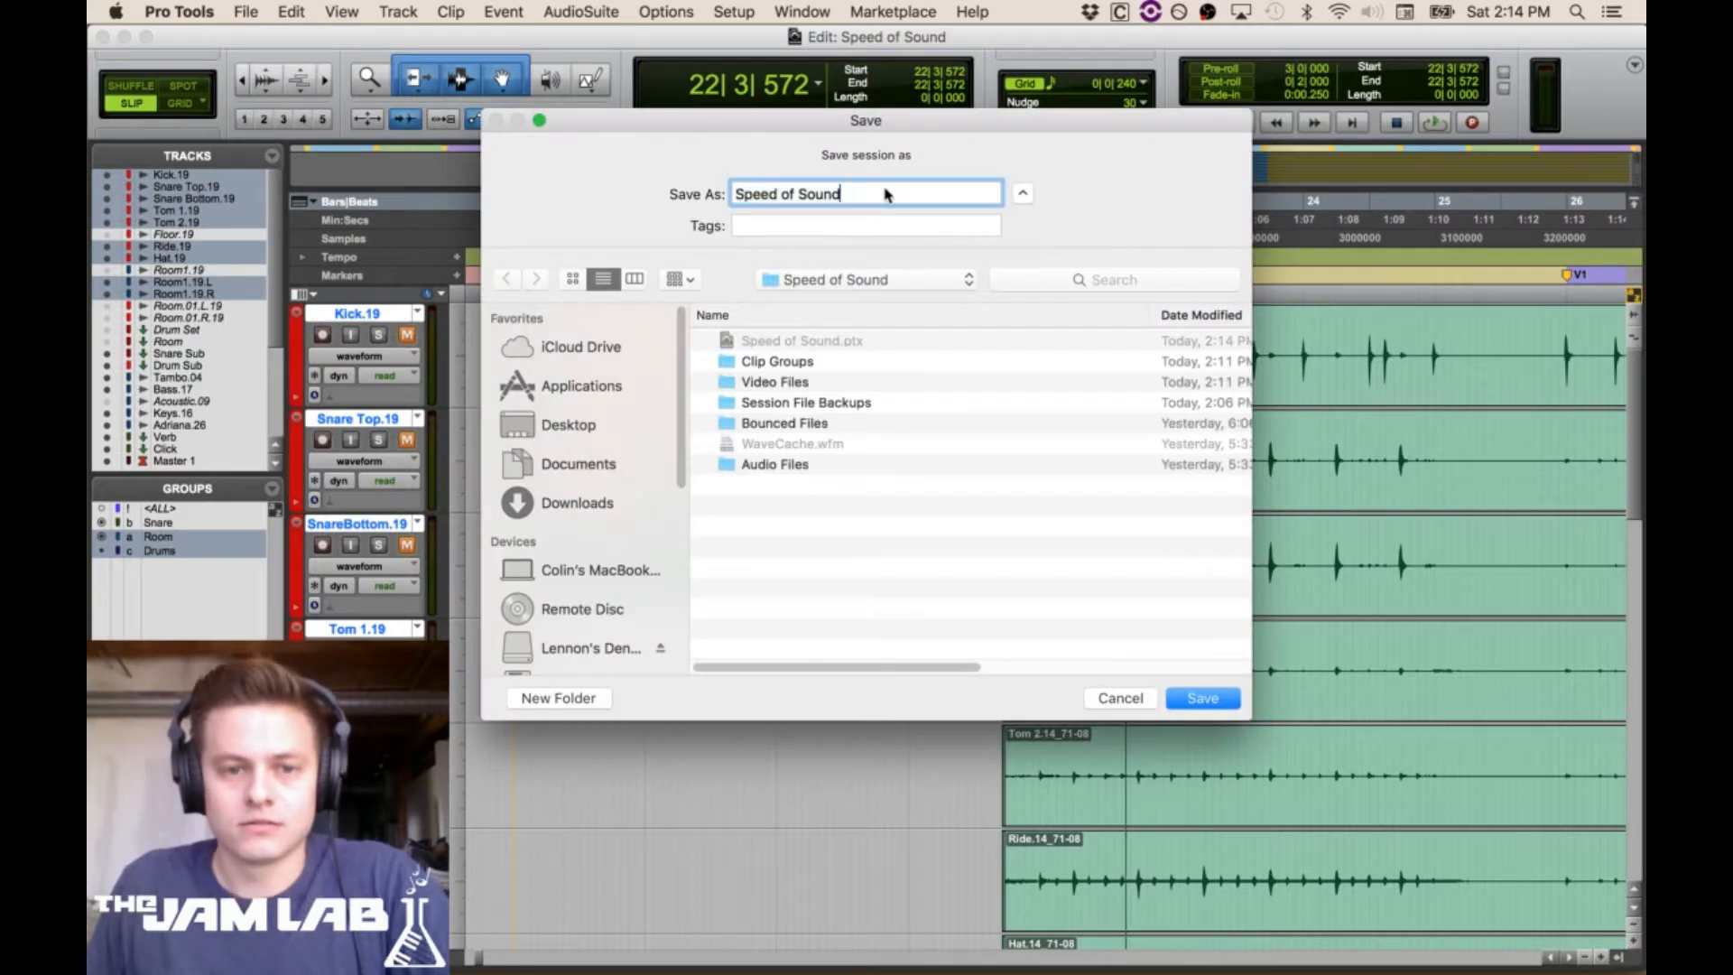
type("Drum Edit")
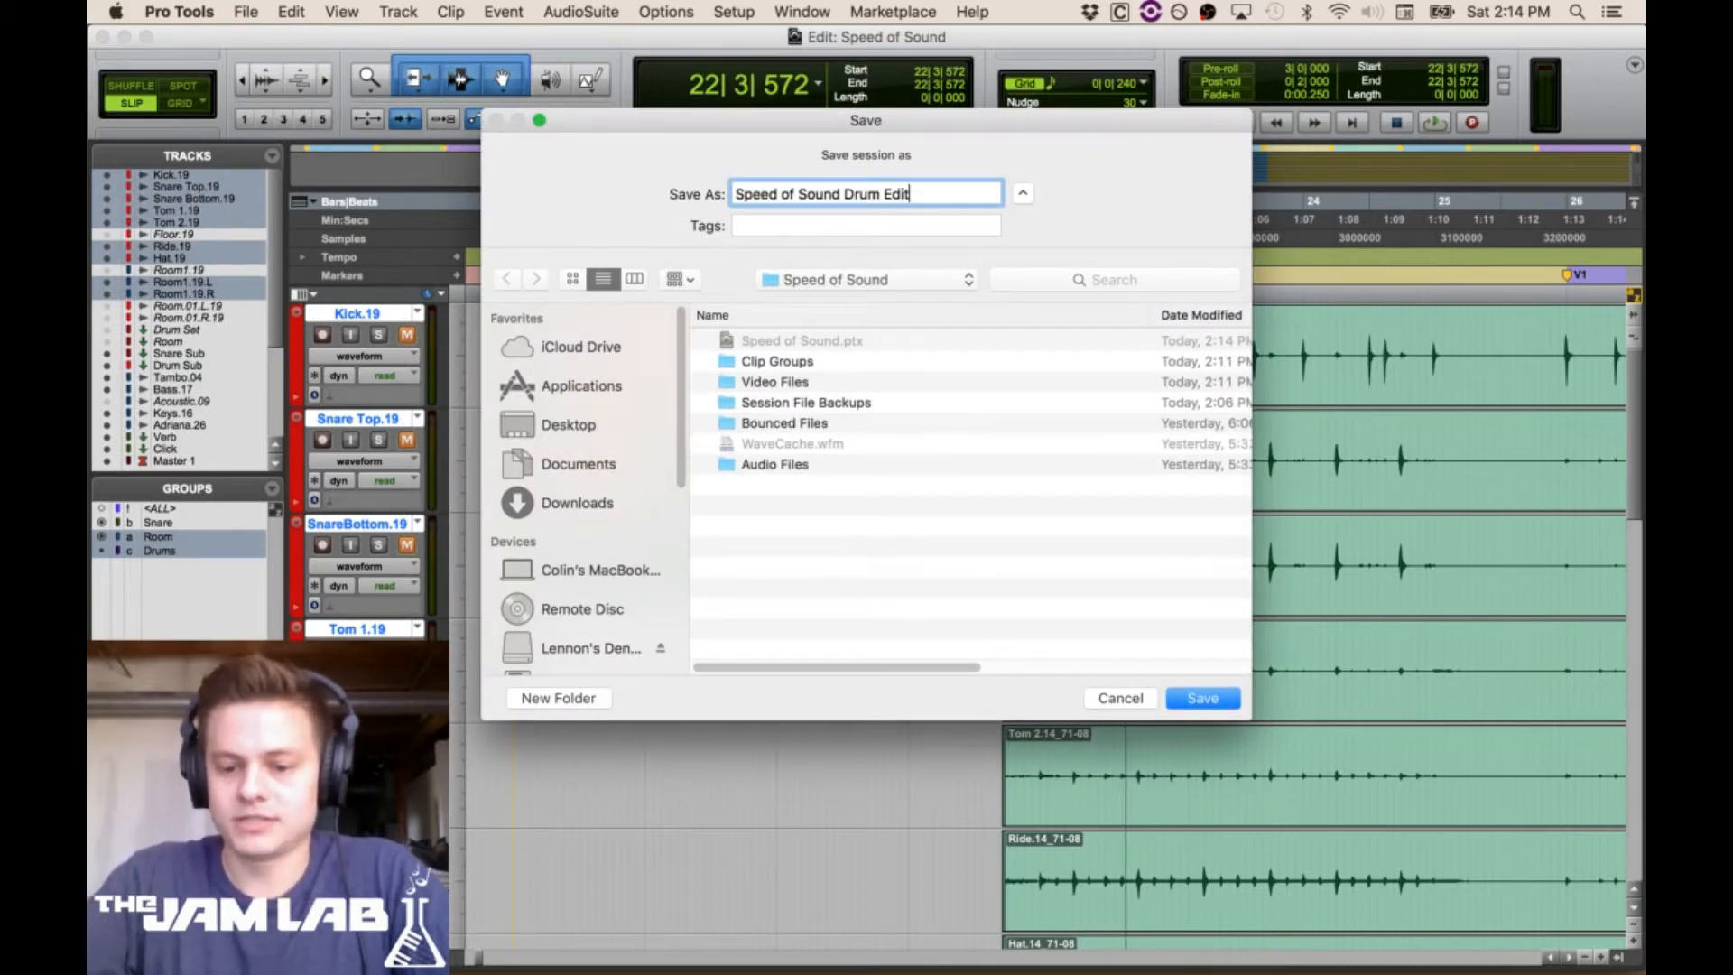
key("Return")
Unmute the drum tracks and place the edit cursor ahead of the drum clips, at about 20|4|338
left_click(999, 327)
left_click_drag(999, 328, 1631, 332)
left_click(1100, 316)
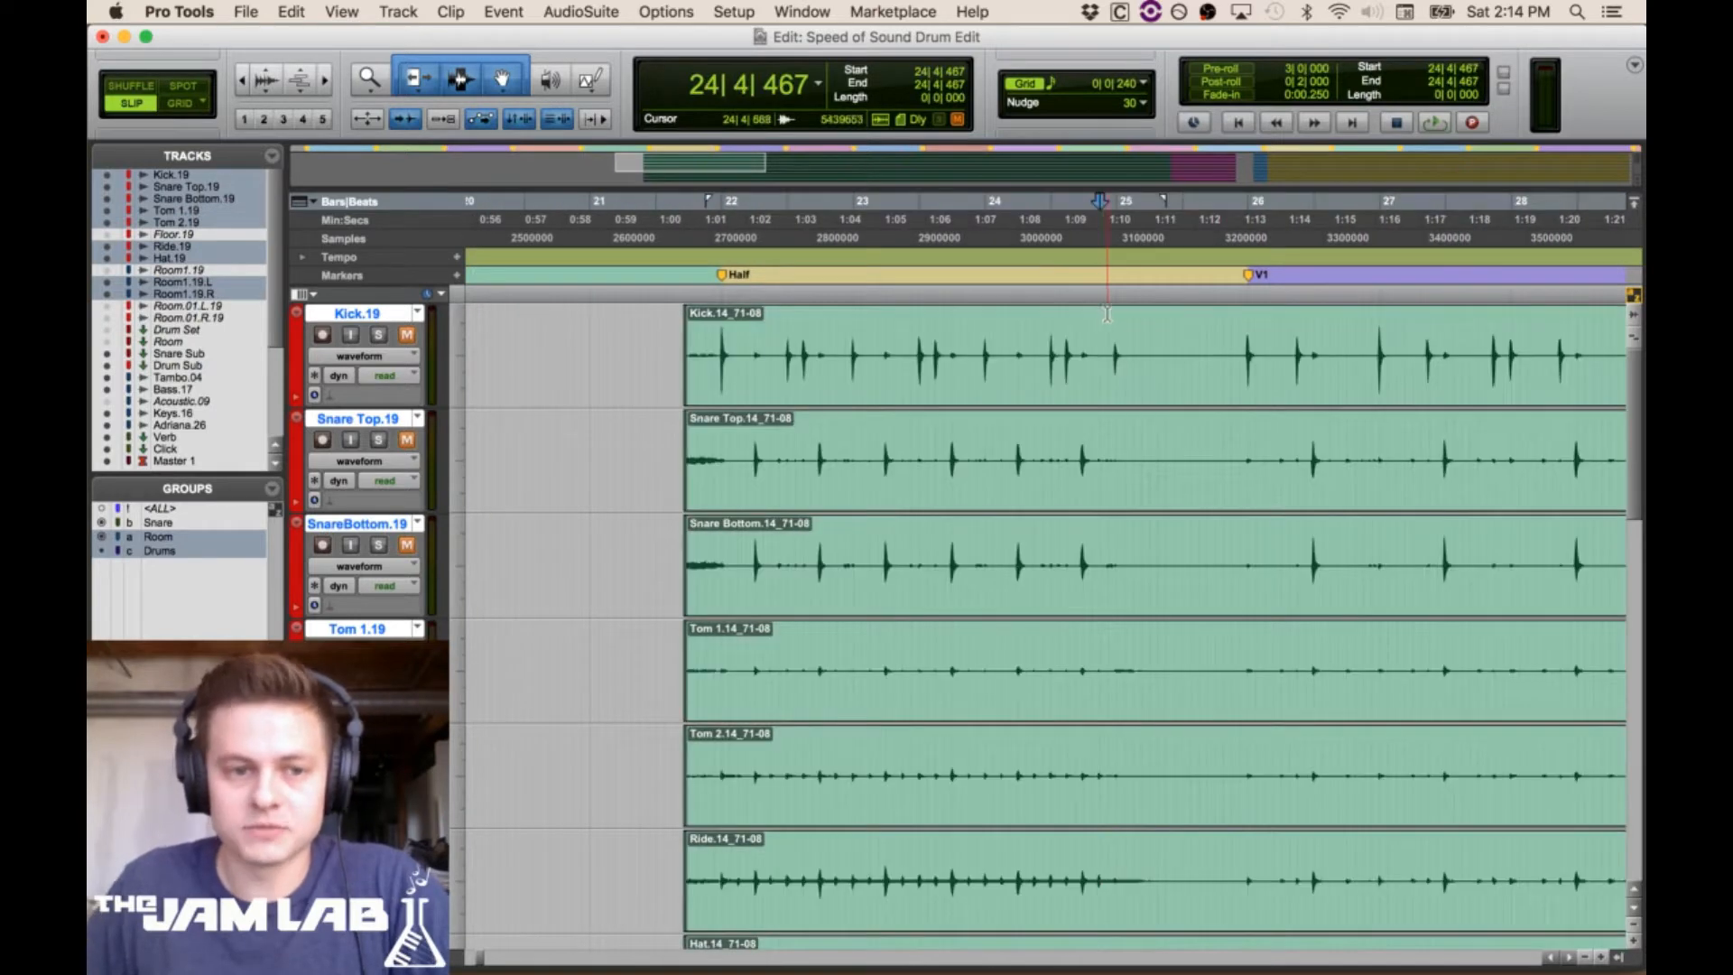
left_click(858, 361)
left_click(403, 440, "alt")
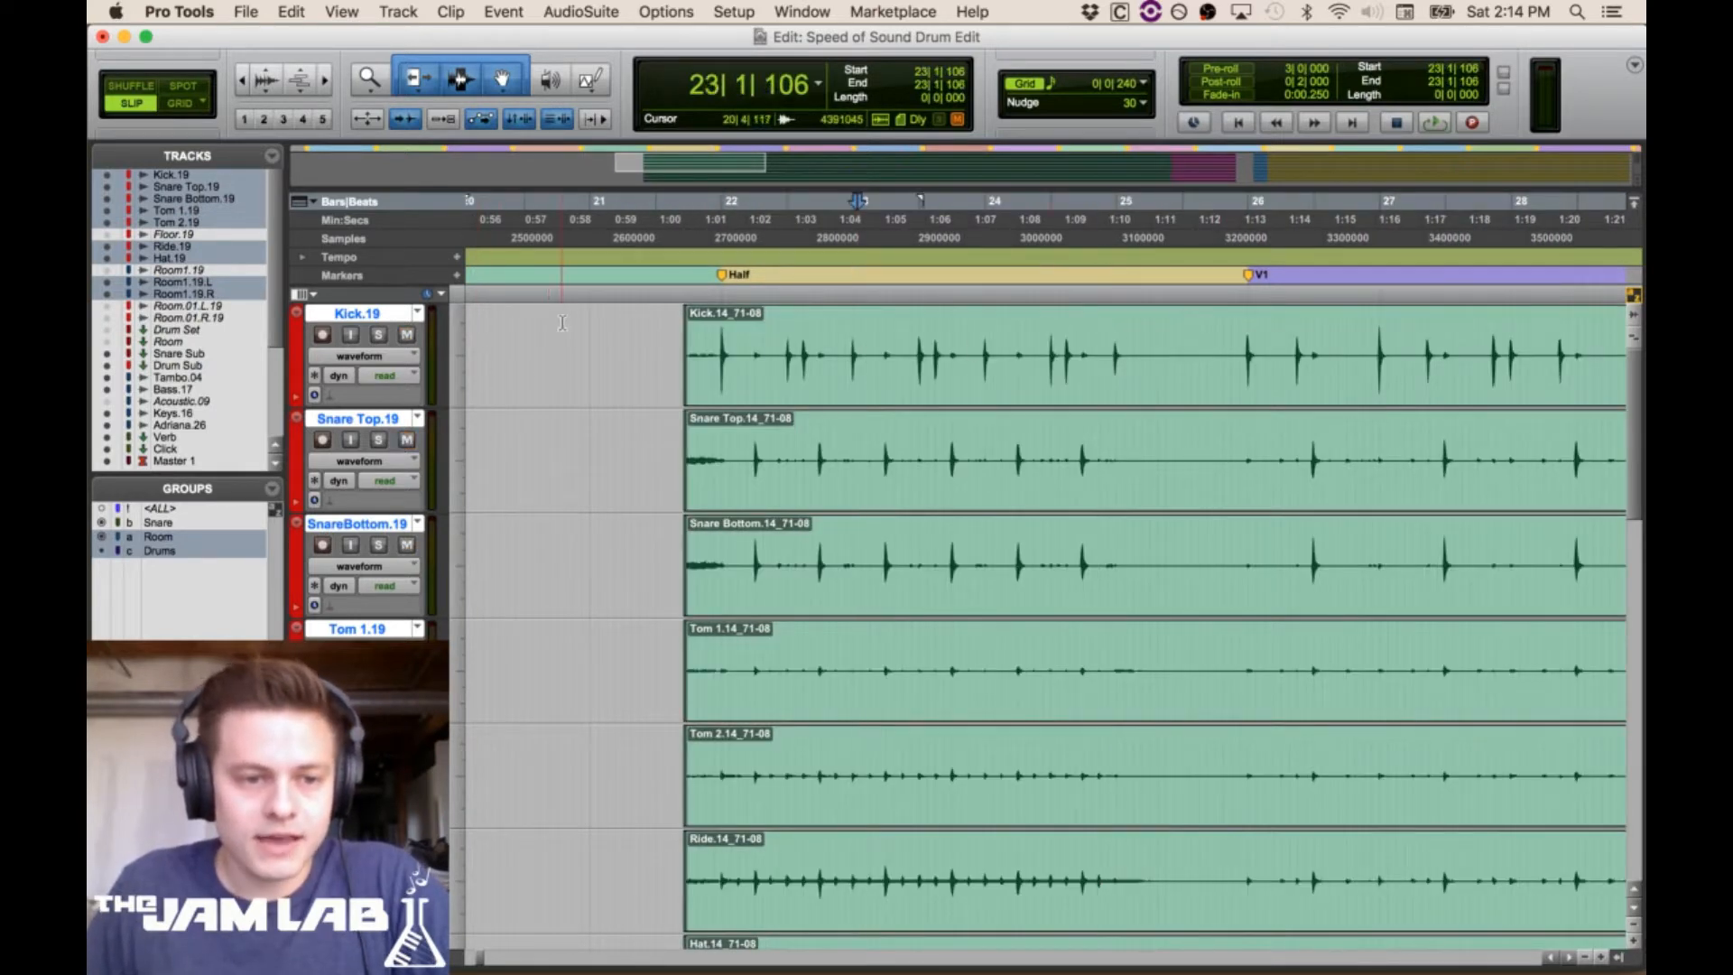
left_click(559, 330)
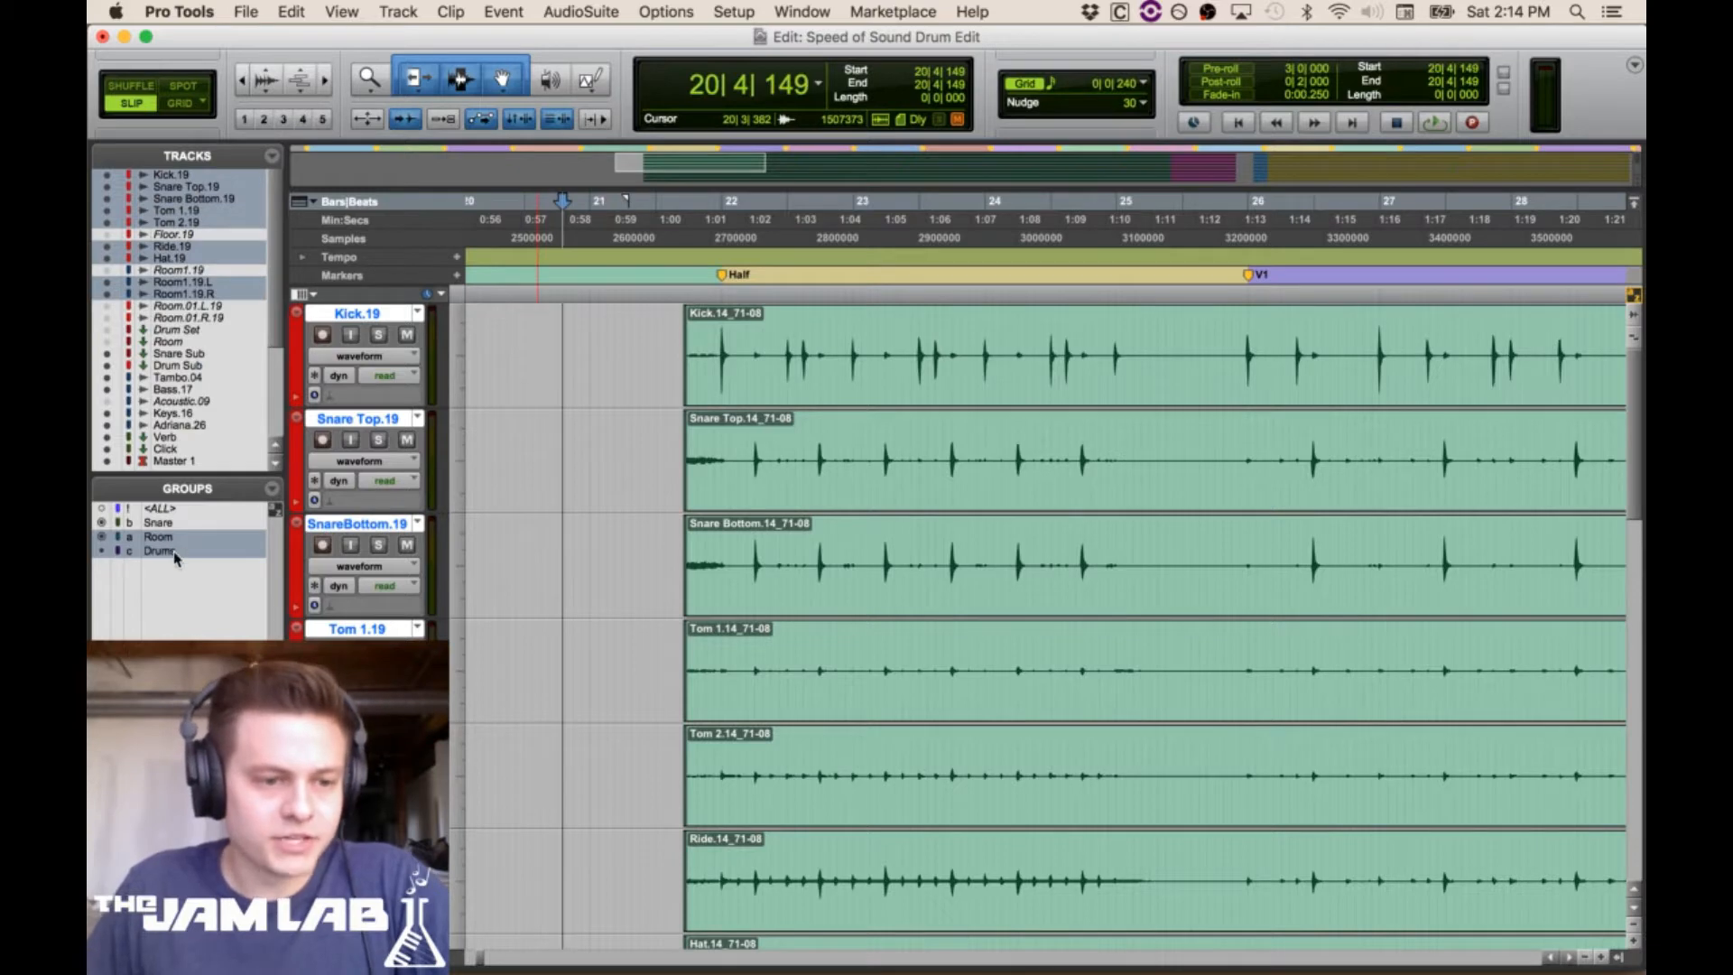
left_click(569, 369)
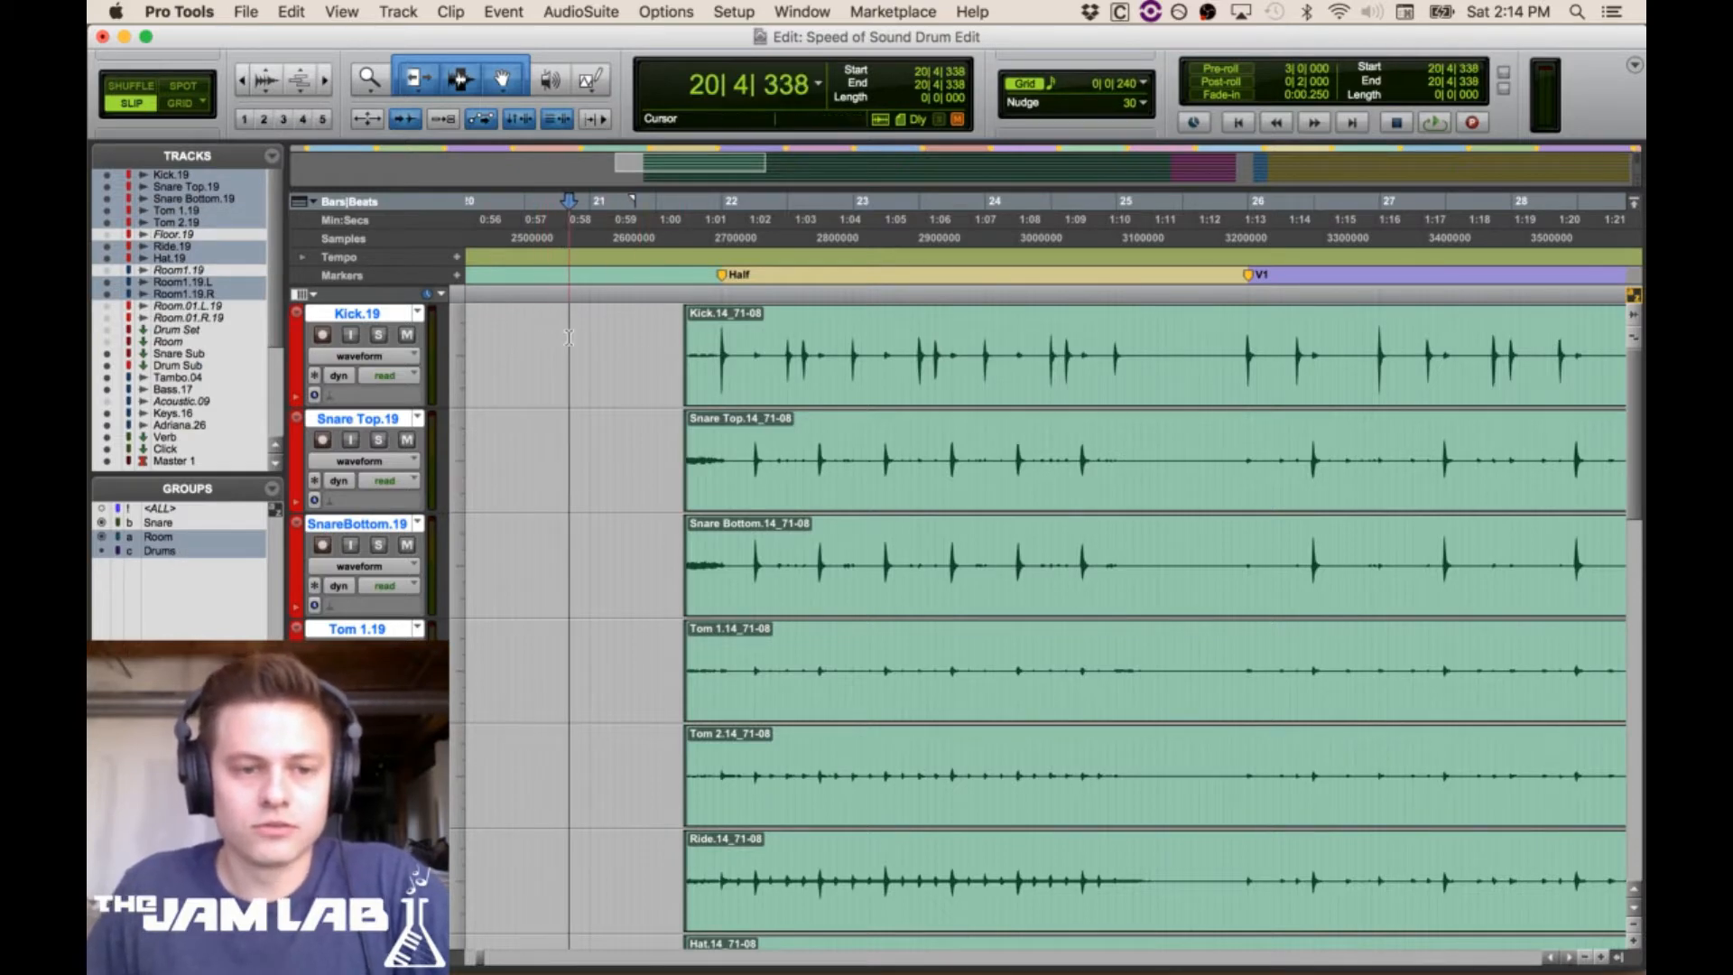
Duplicate the current playlist on all tracks of the Drums group, starting from Kick.19
left_click(419, 315)
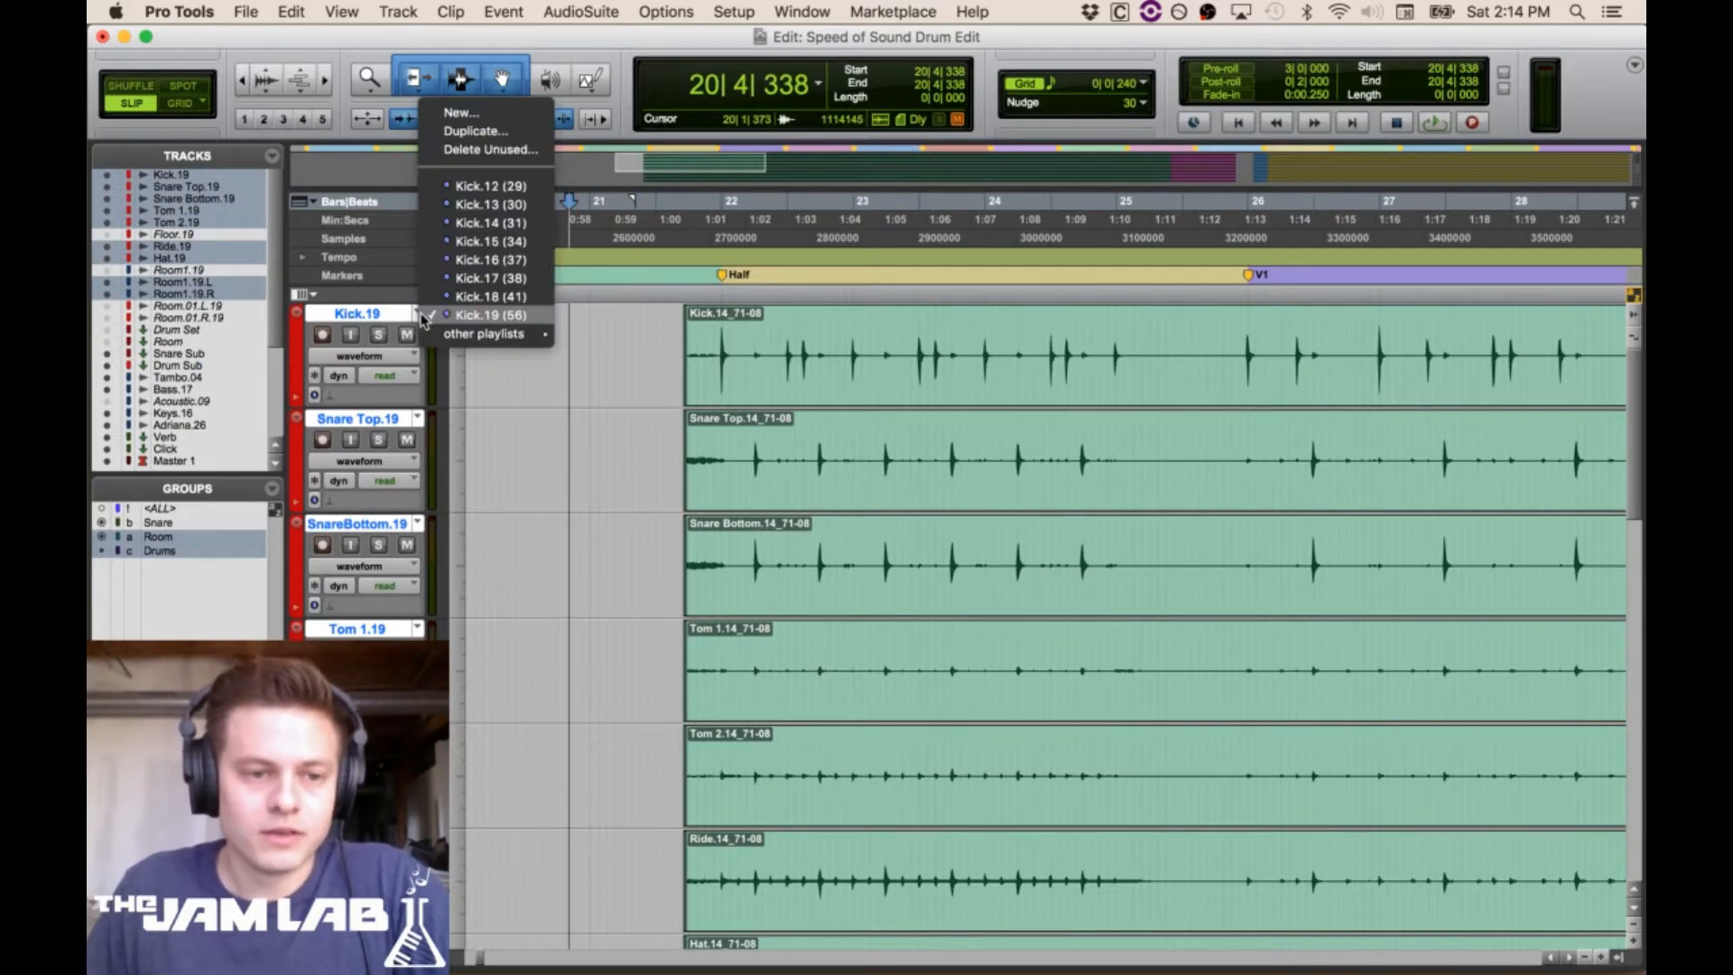
left_click(476, 131)
left_click(669, 372)
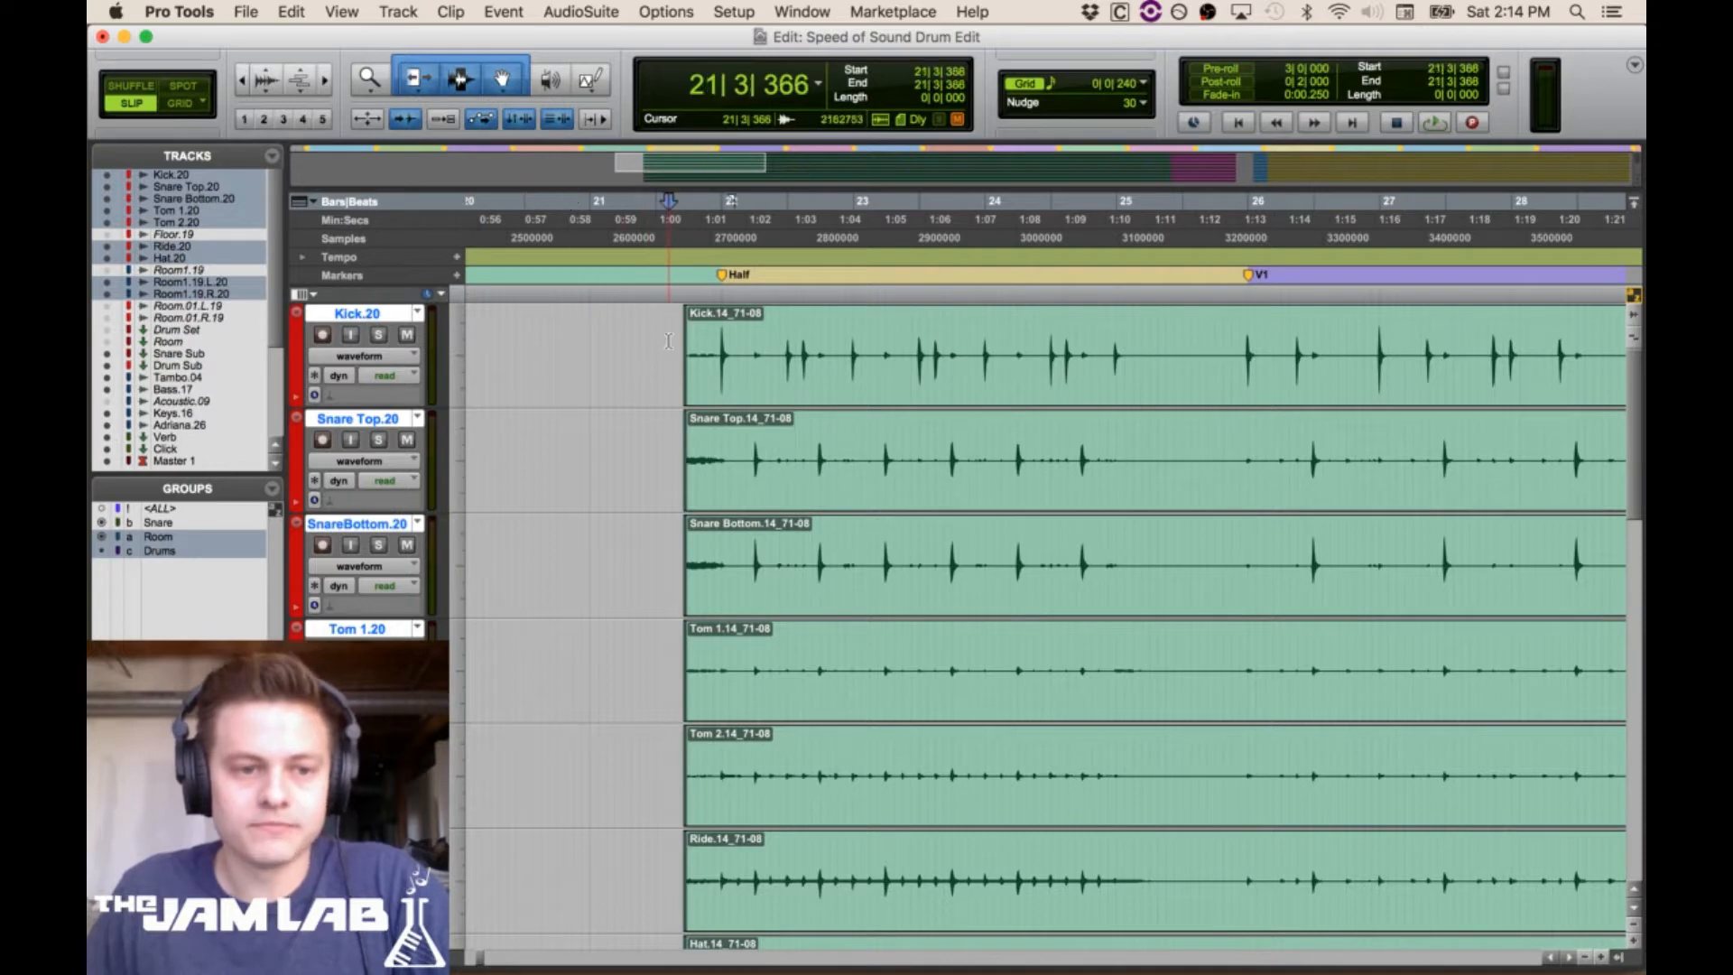
Switch the drum tracks to the original .19 playlists and back to the .20 duplicates, and save the session
left_click(419, 315)
left_click(483, 298)
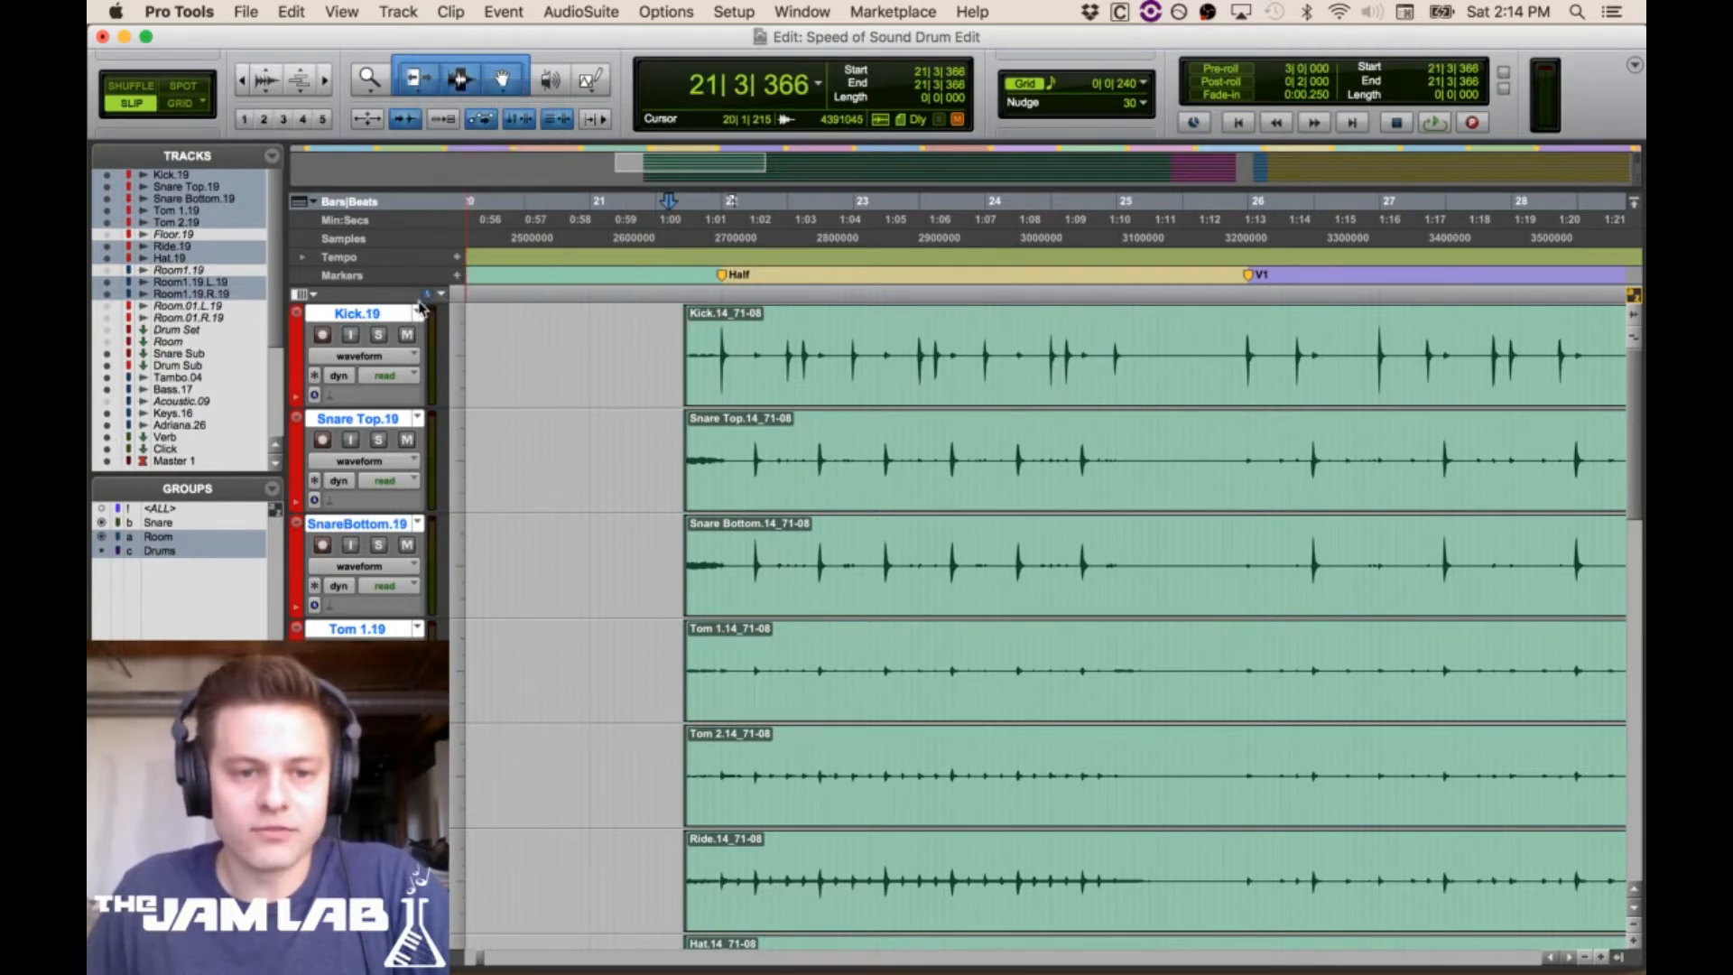
left_click(419, 315)
left_click(483, 333)
left_click(681, 343)
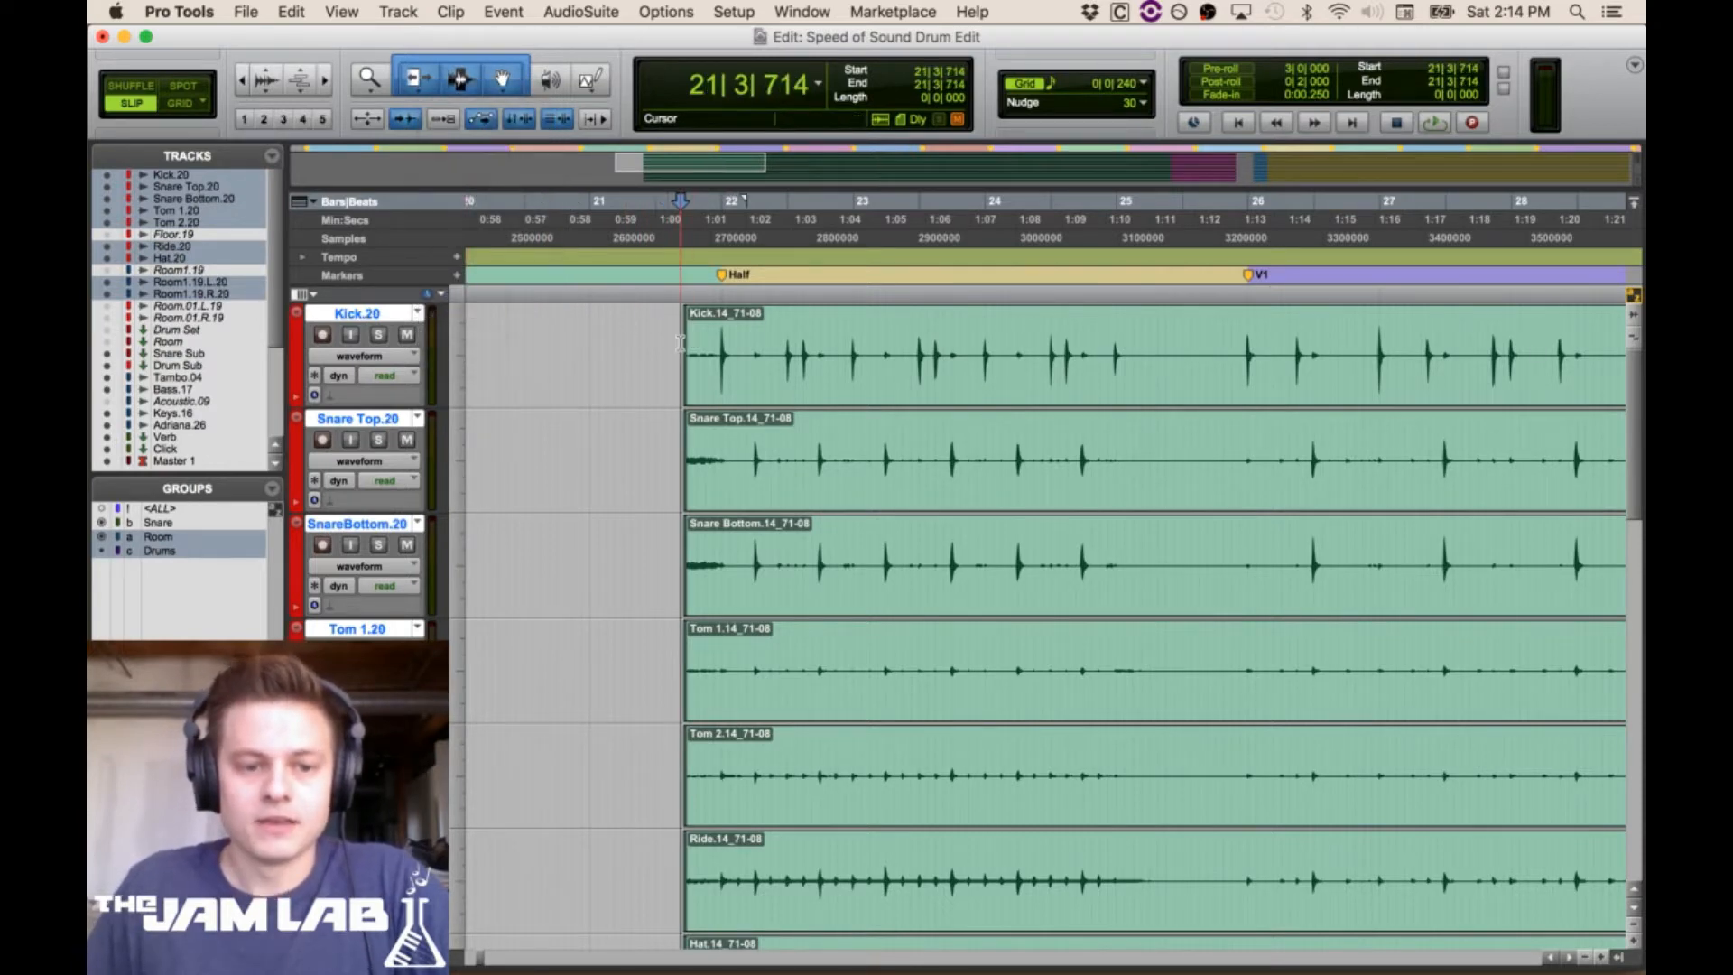
key("super+s")
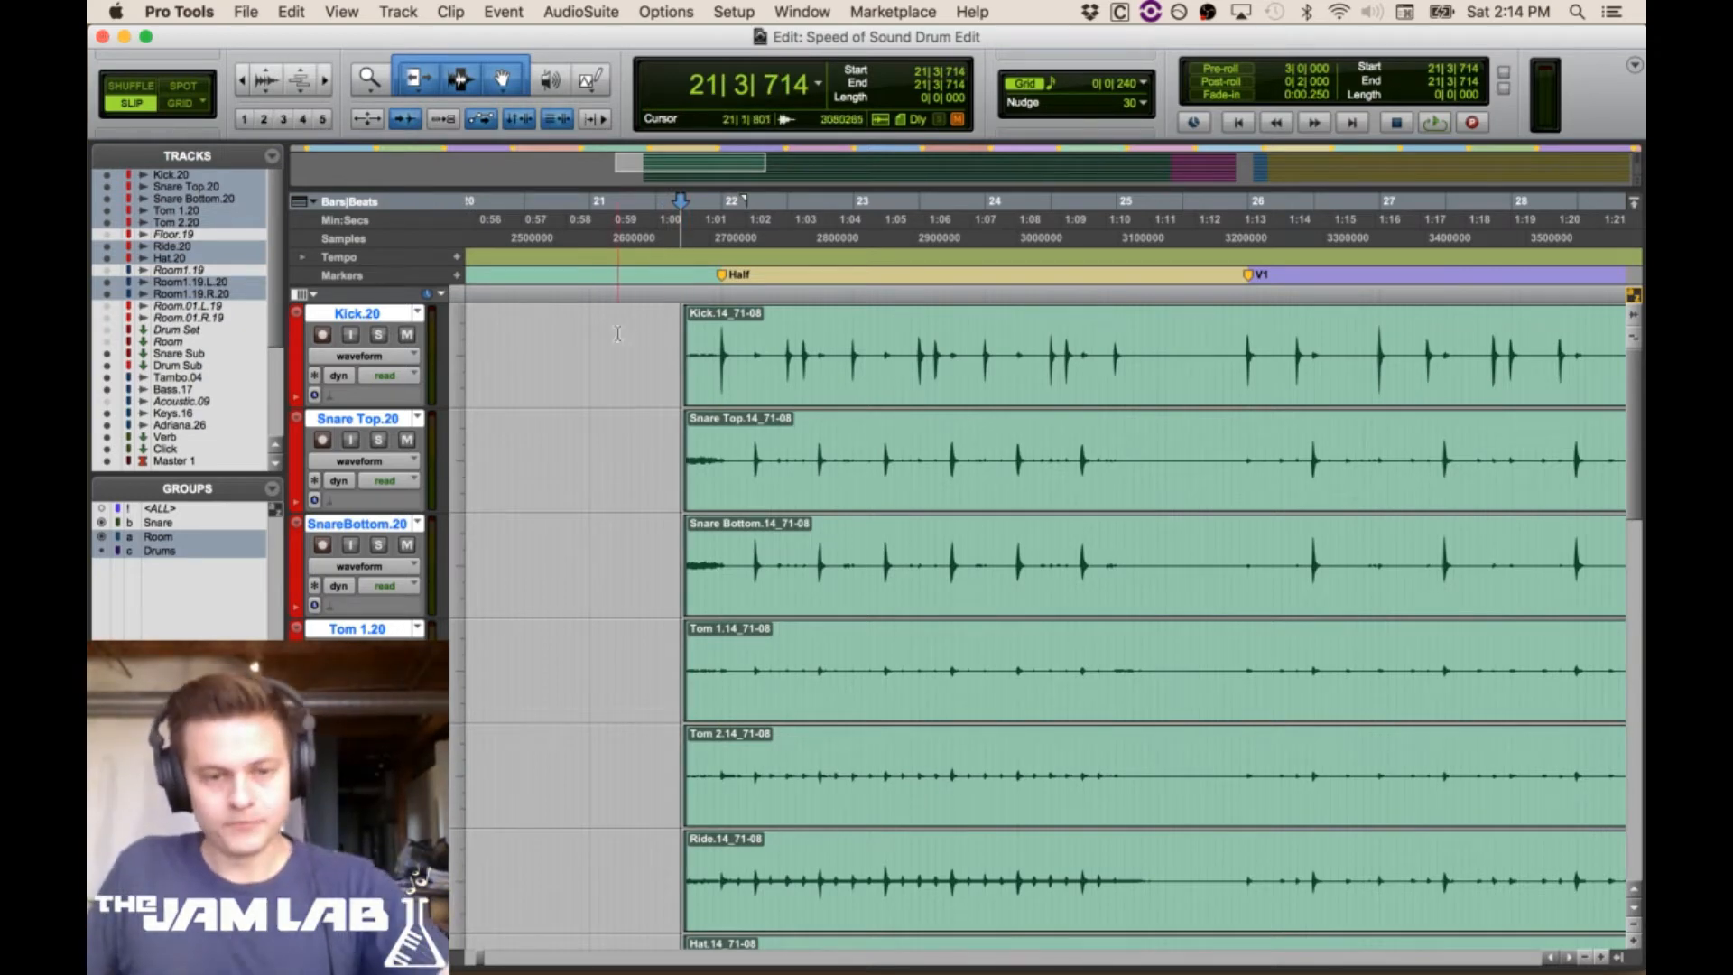
Examine the start of the drum clips around the Half marker, placing the edit cursor at about 21|4|900
left_click(326, 81)
left_click(326, 81)
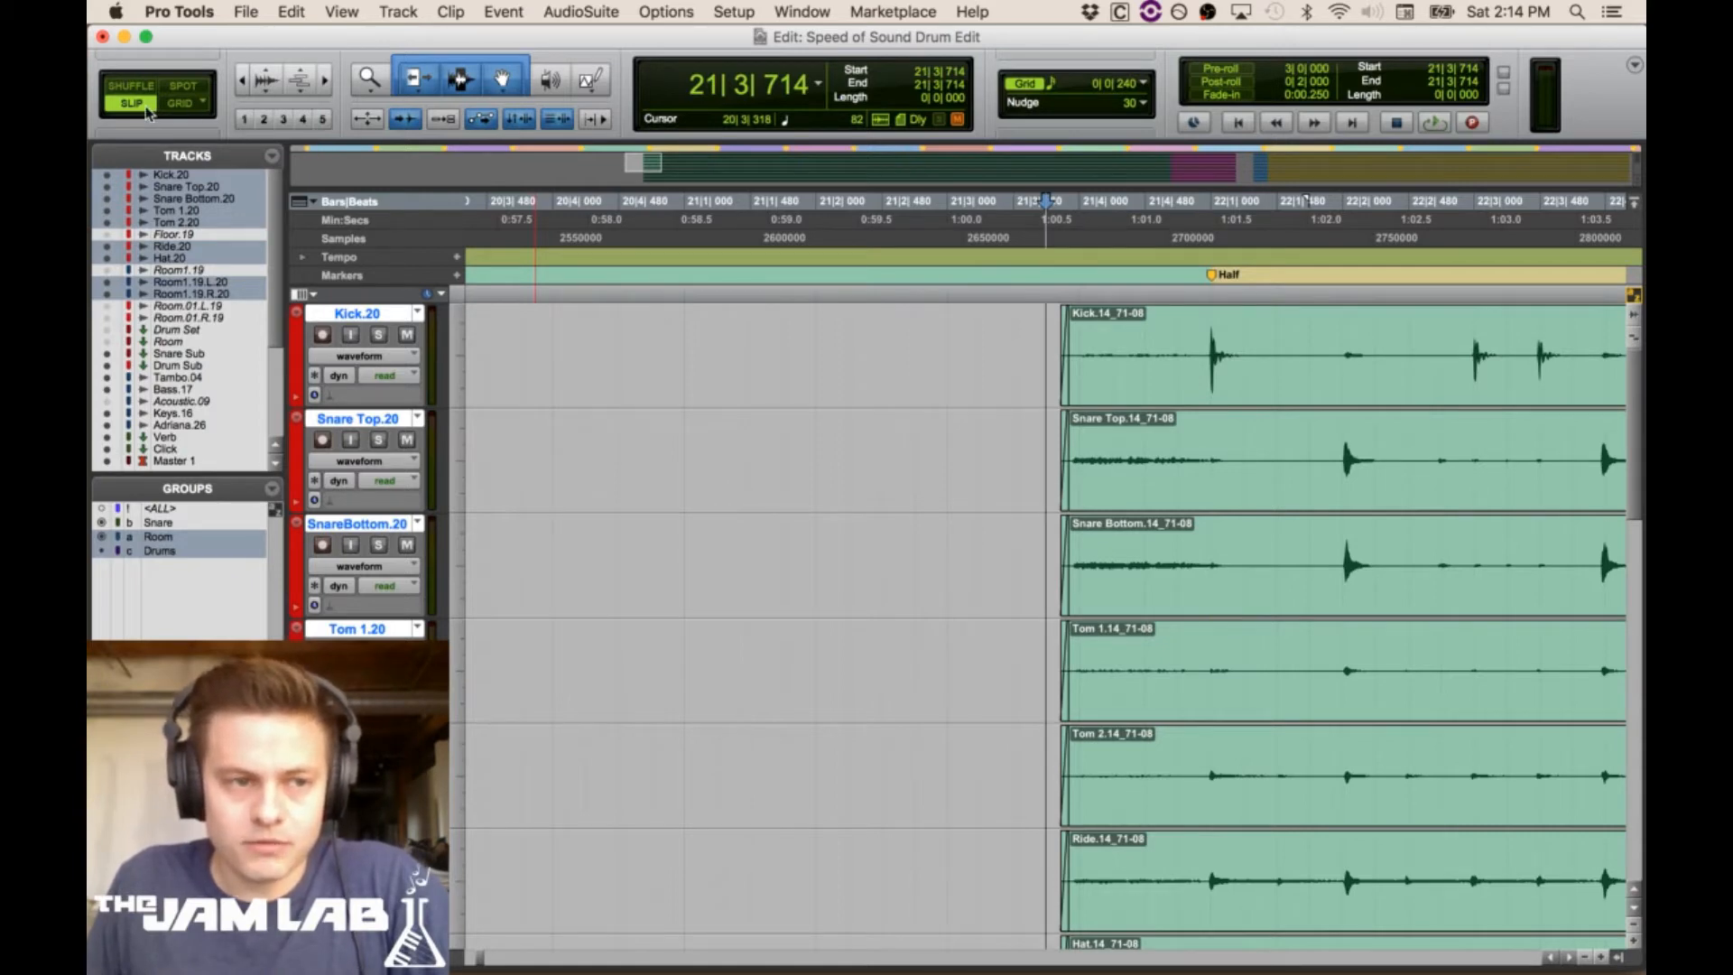
left_click_drag(1180, 406, 1643, 407)
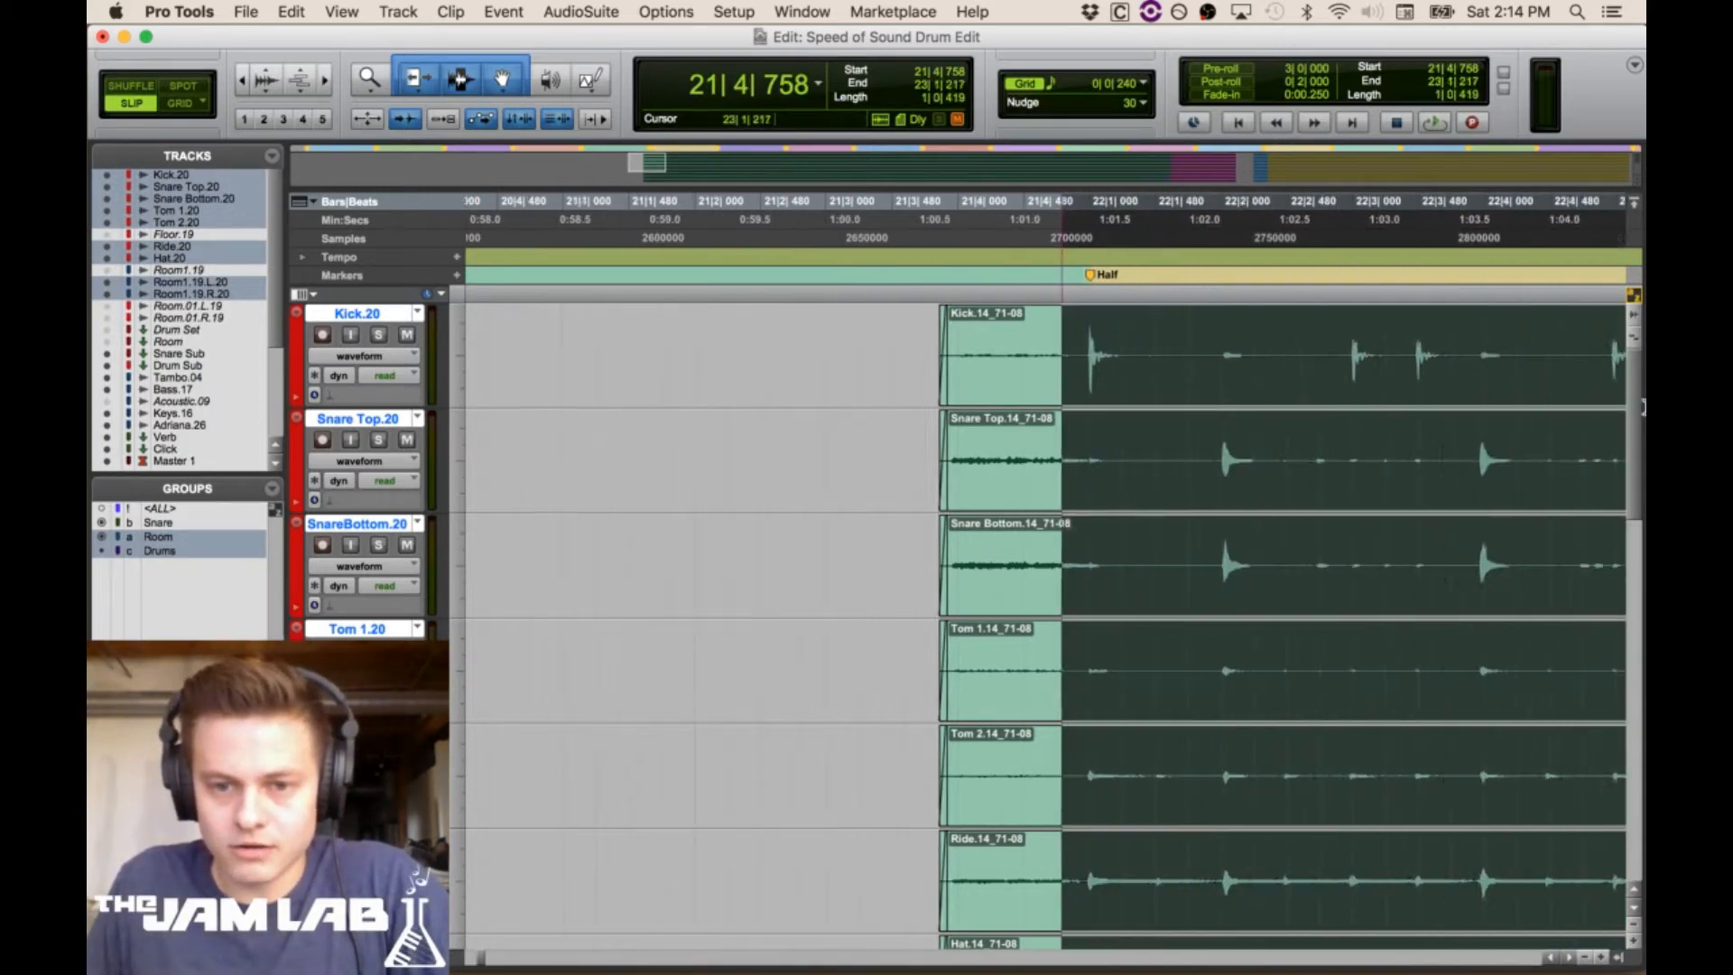
left_click(750, 343)
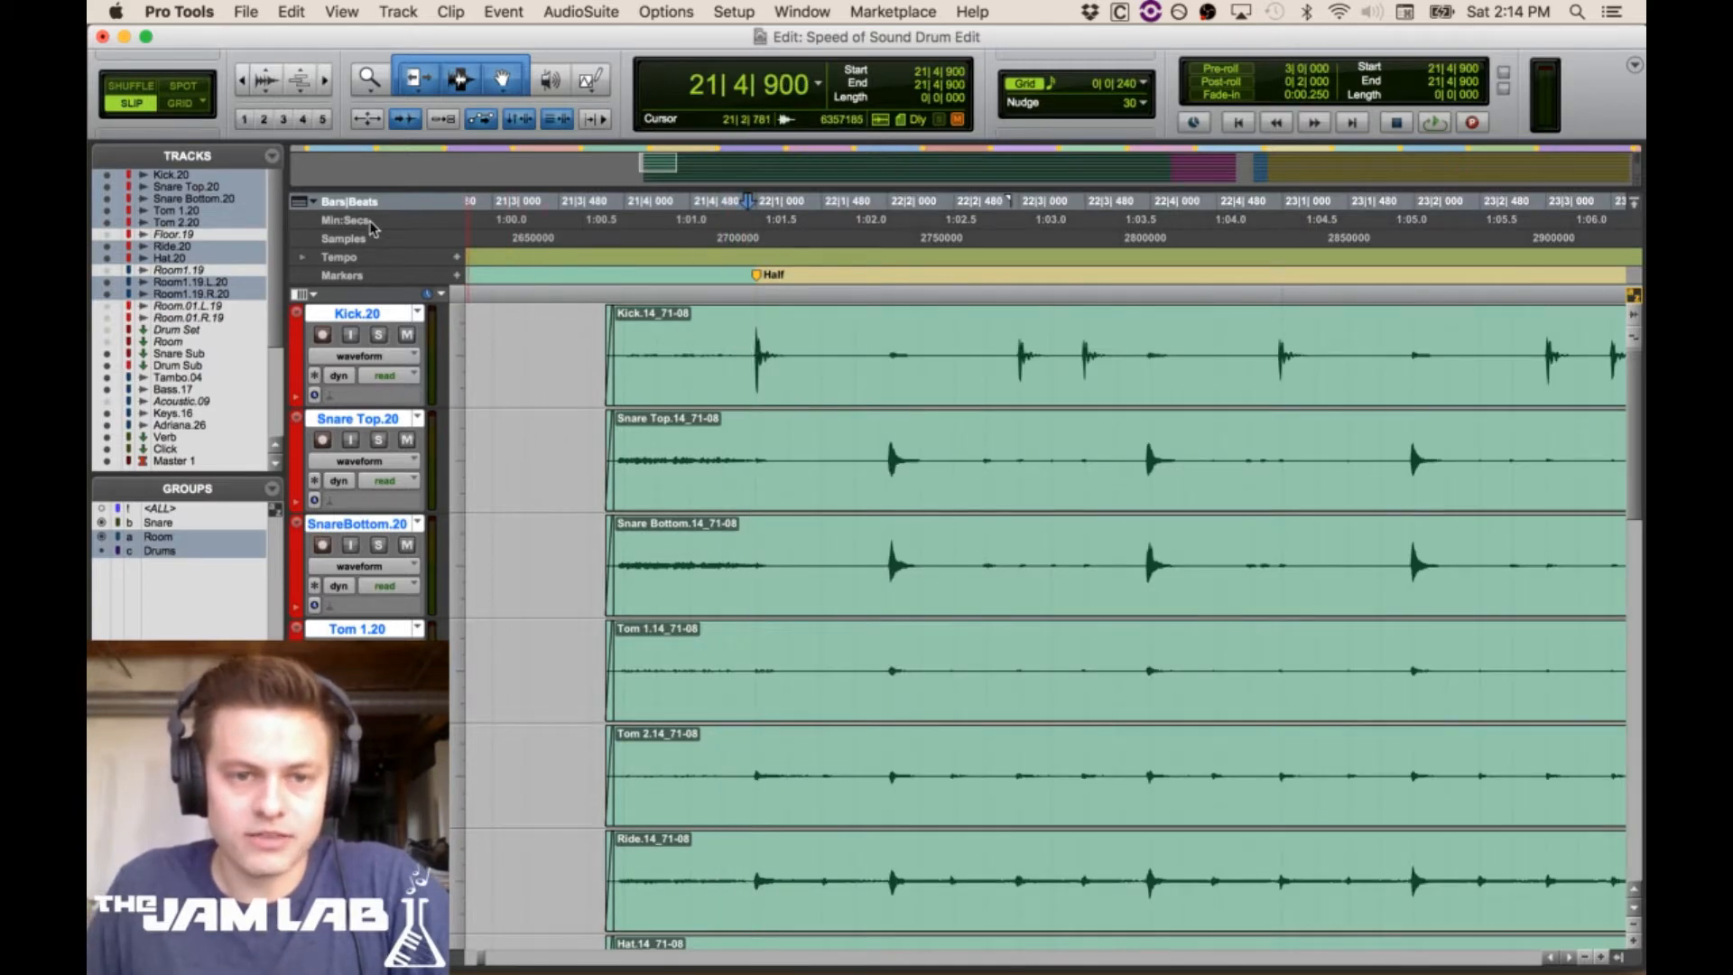
Try the Min:Secs and Samples rulers as the main time scale, and return to Bars|Beats
left_click(315, 204)
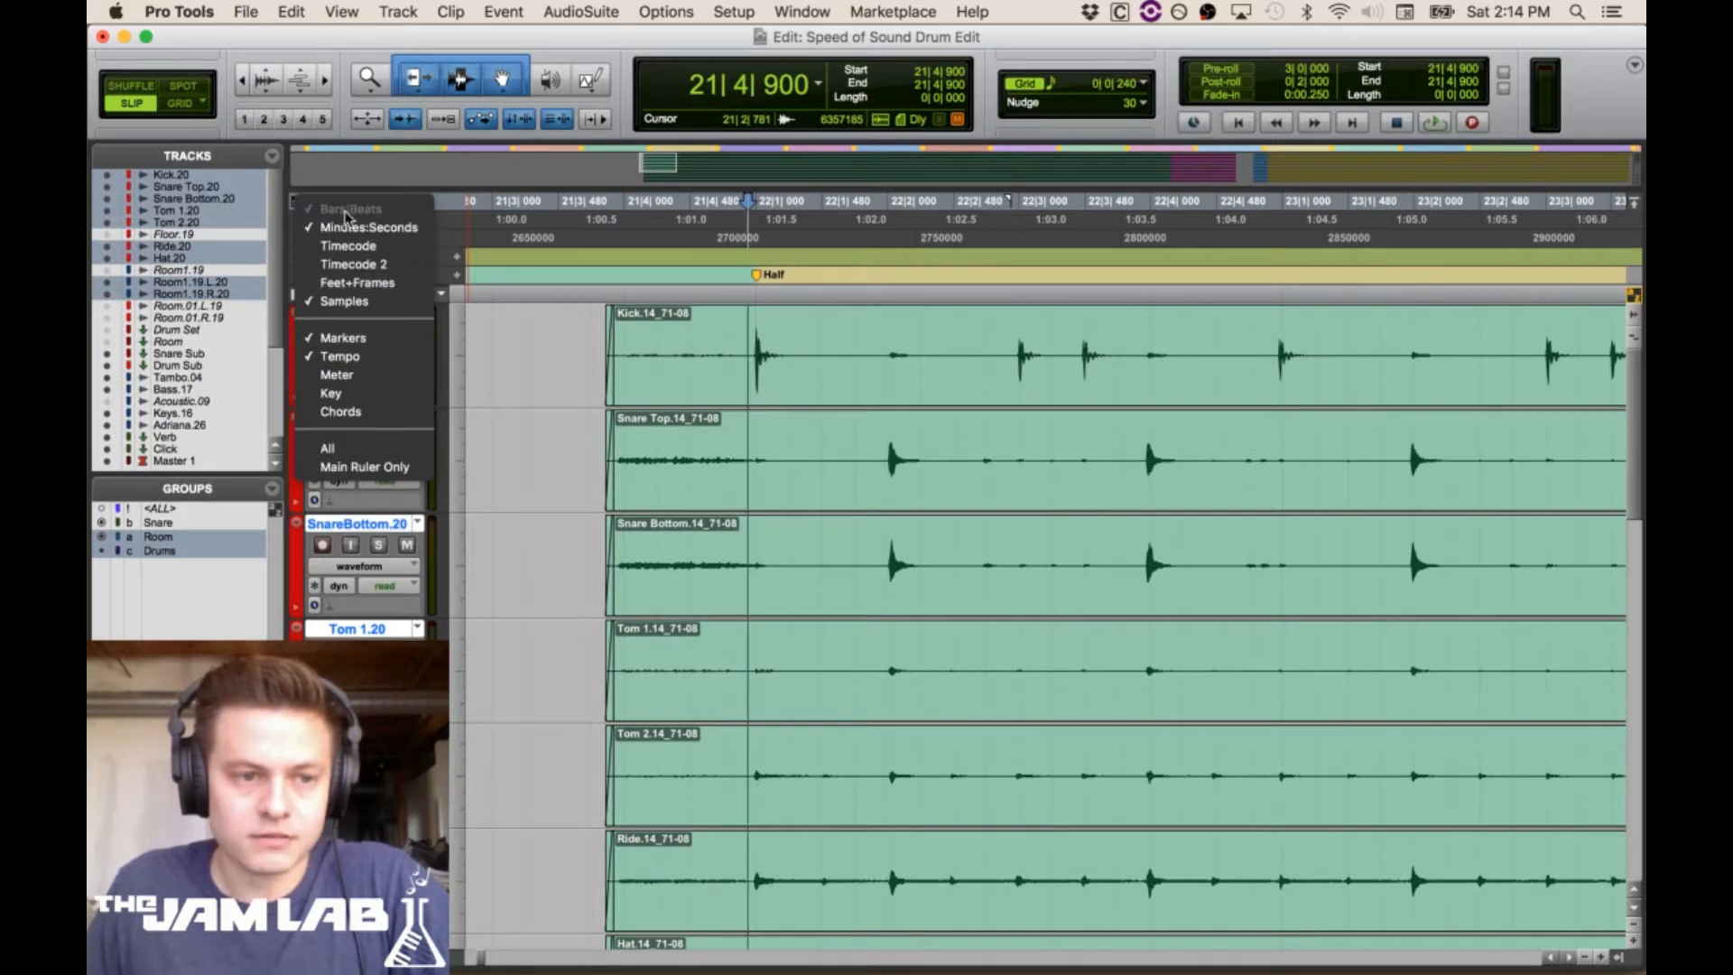
left_click(553, 377)
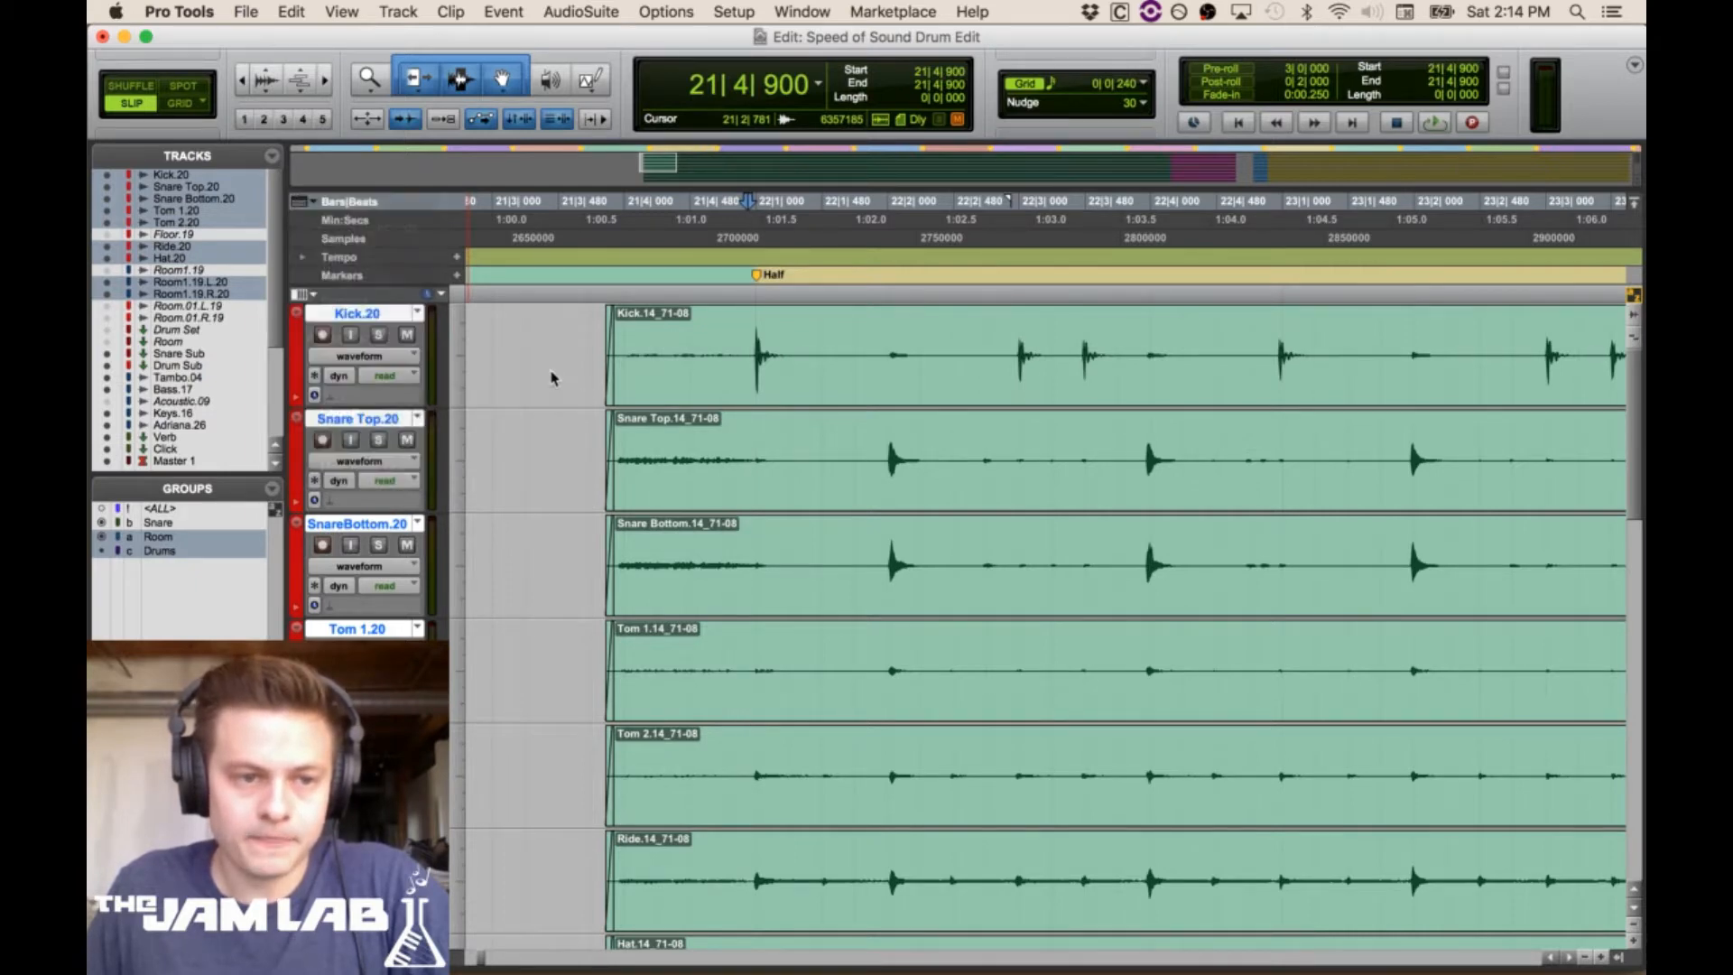
left_click(383, 220)
left_click(377, 238)
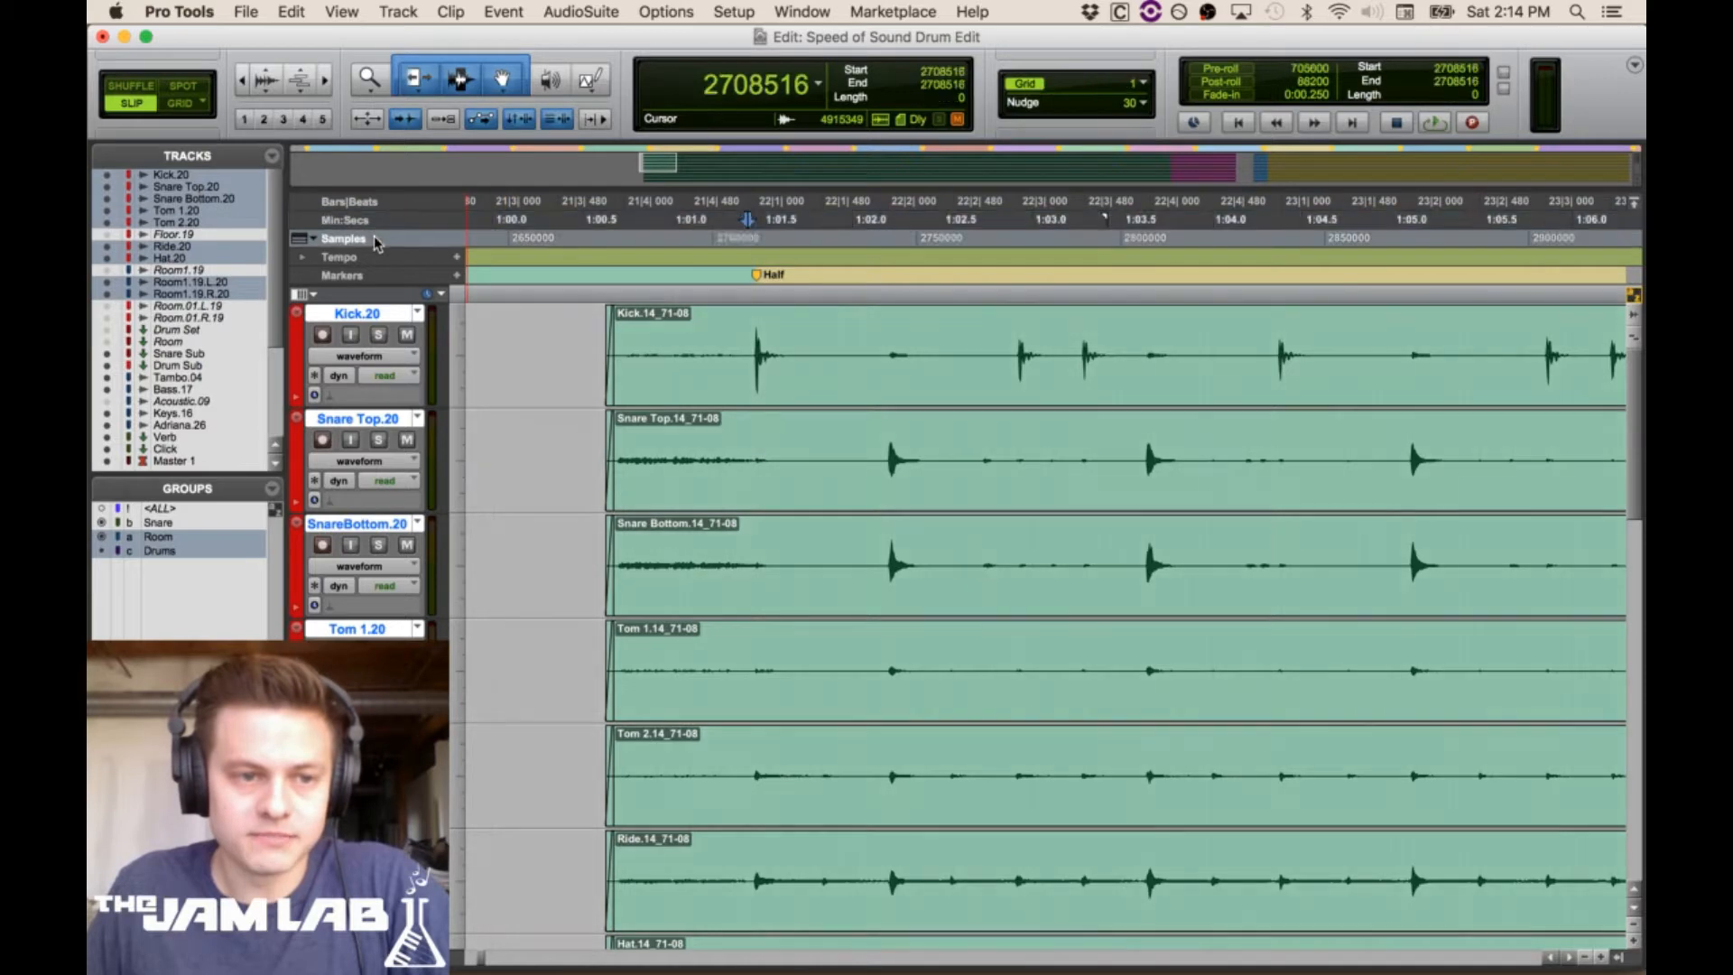
left_click(363, 201)
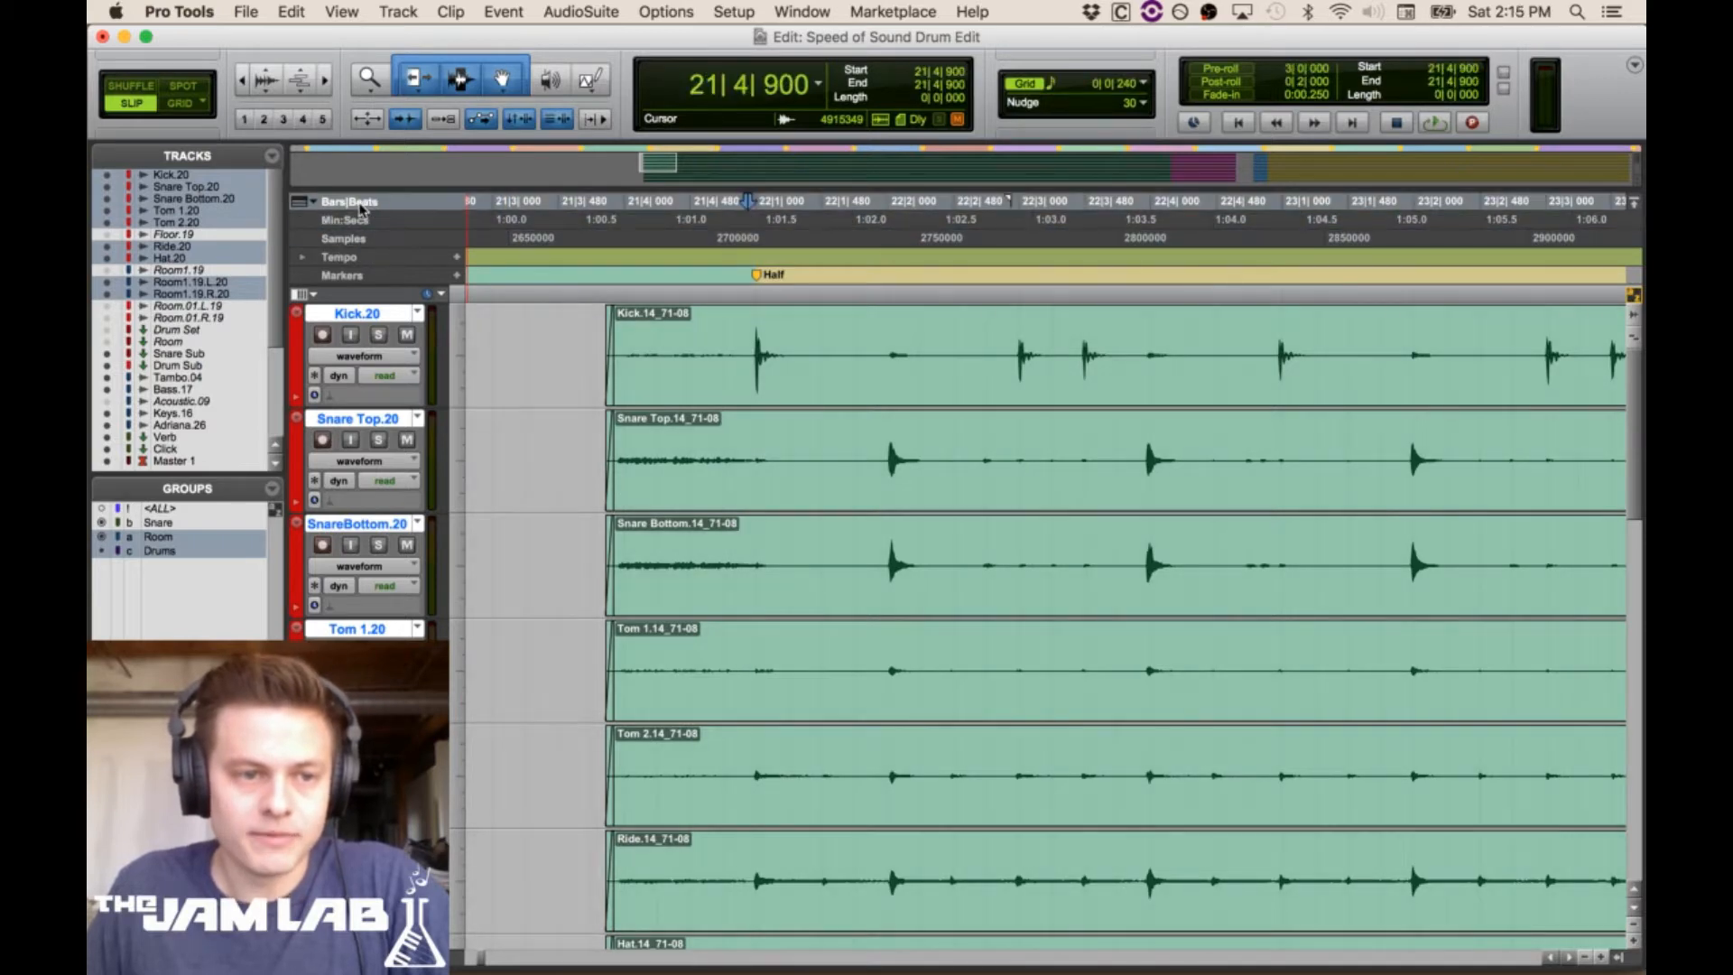
Set the grid value to 1/8 note
left_click(578, 335)
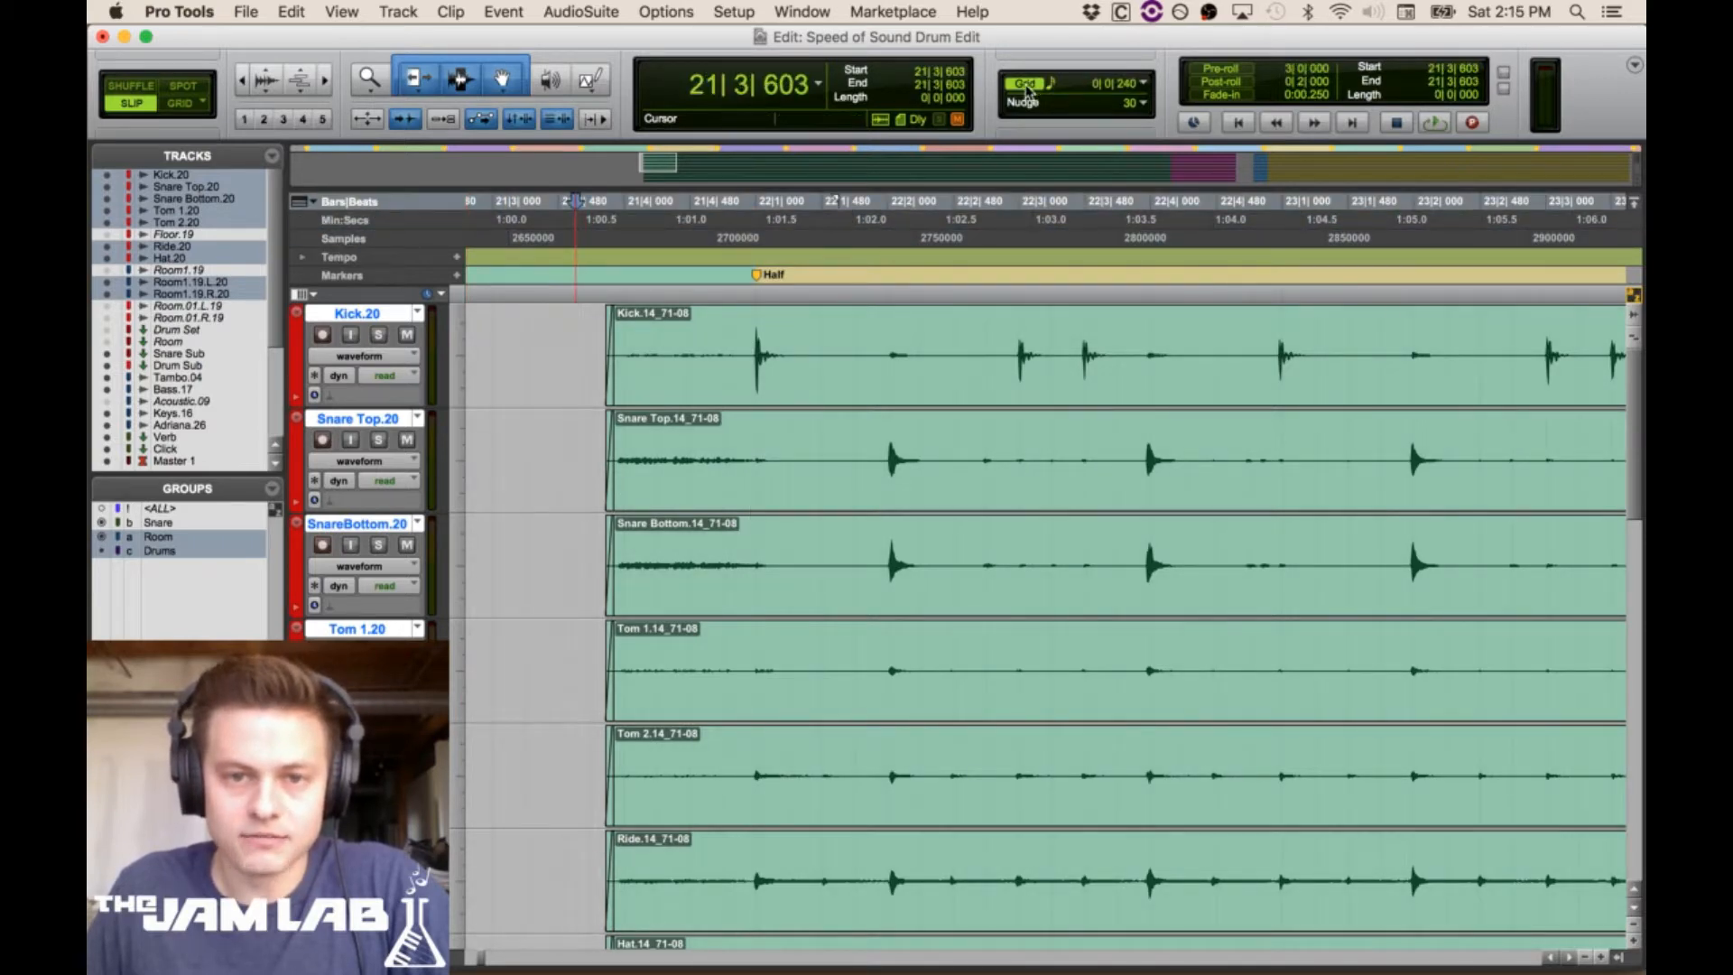
left_click(1027, 84)
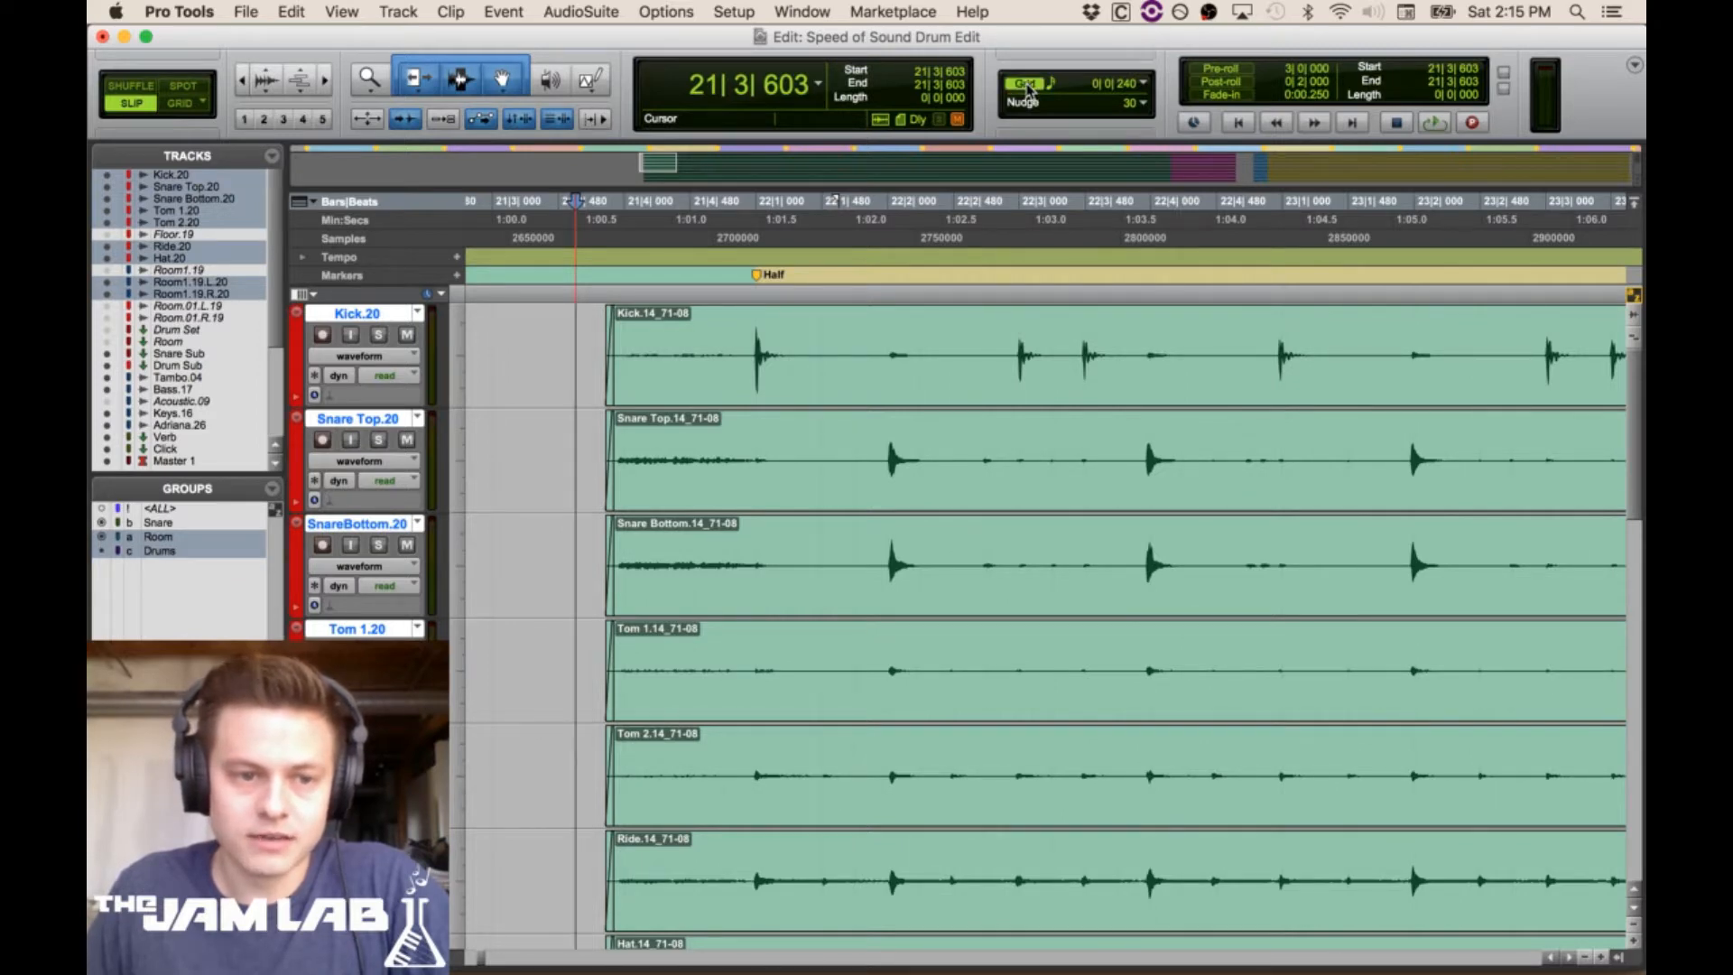
left_click(1052, 86)
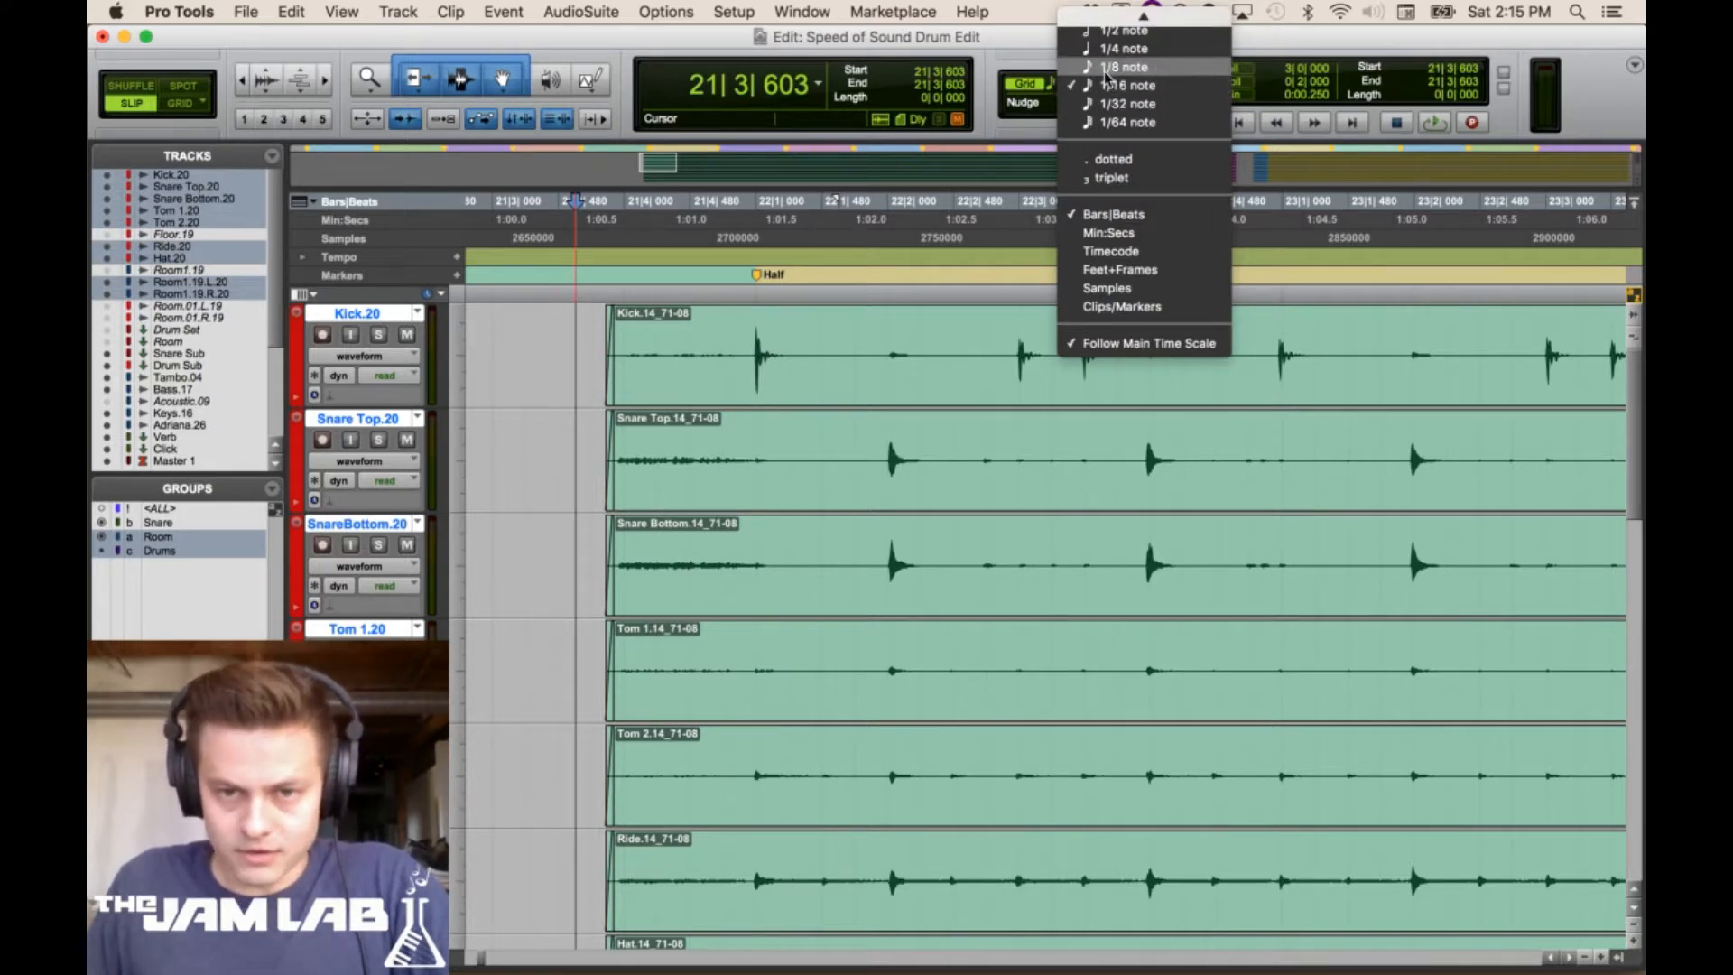
left_click(1119, 67)
Select the first kick hit at the Half marker, from about 21|4|956 to 22|1|104, to compare it with the grid
left_click(754, 352)
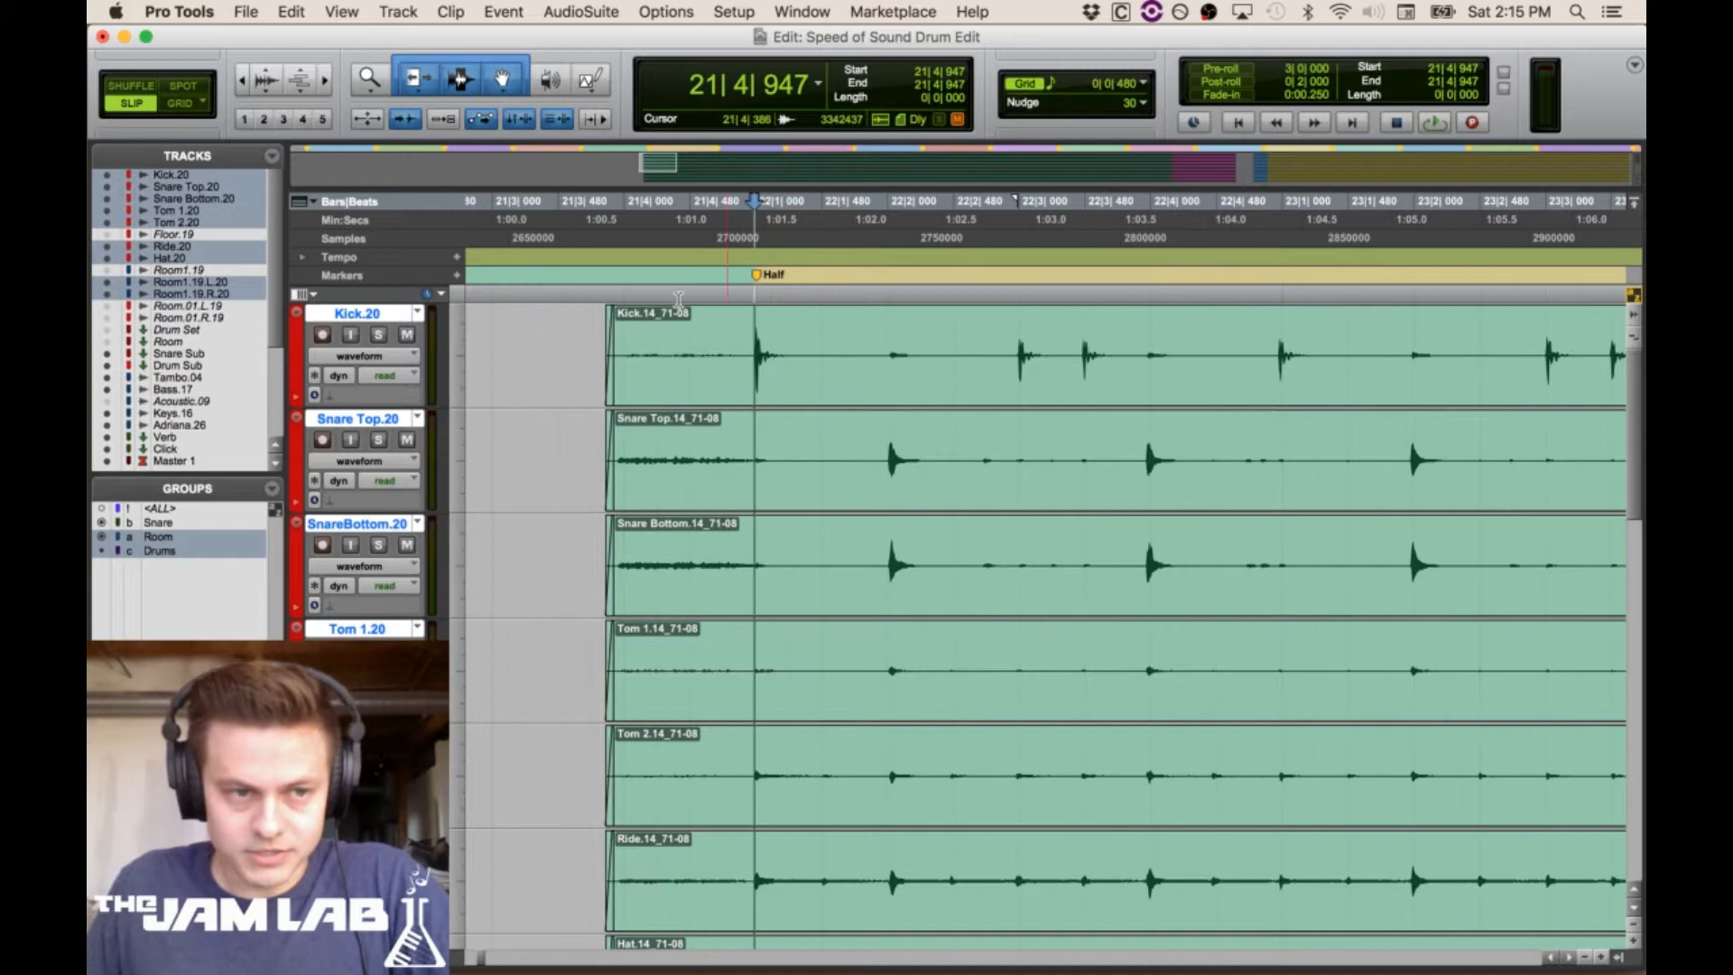
left_click(326, 86)
left_click(326, 86)
left_click(326, 86)
left_click_drag(1055, 341, 1174, 340)
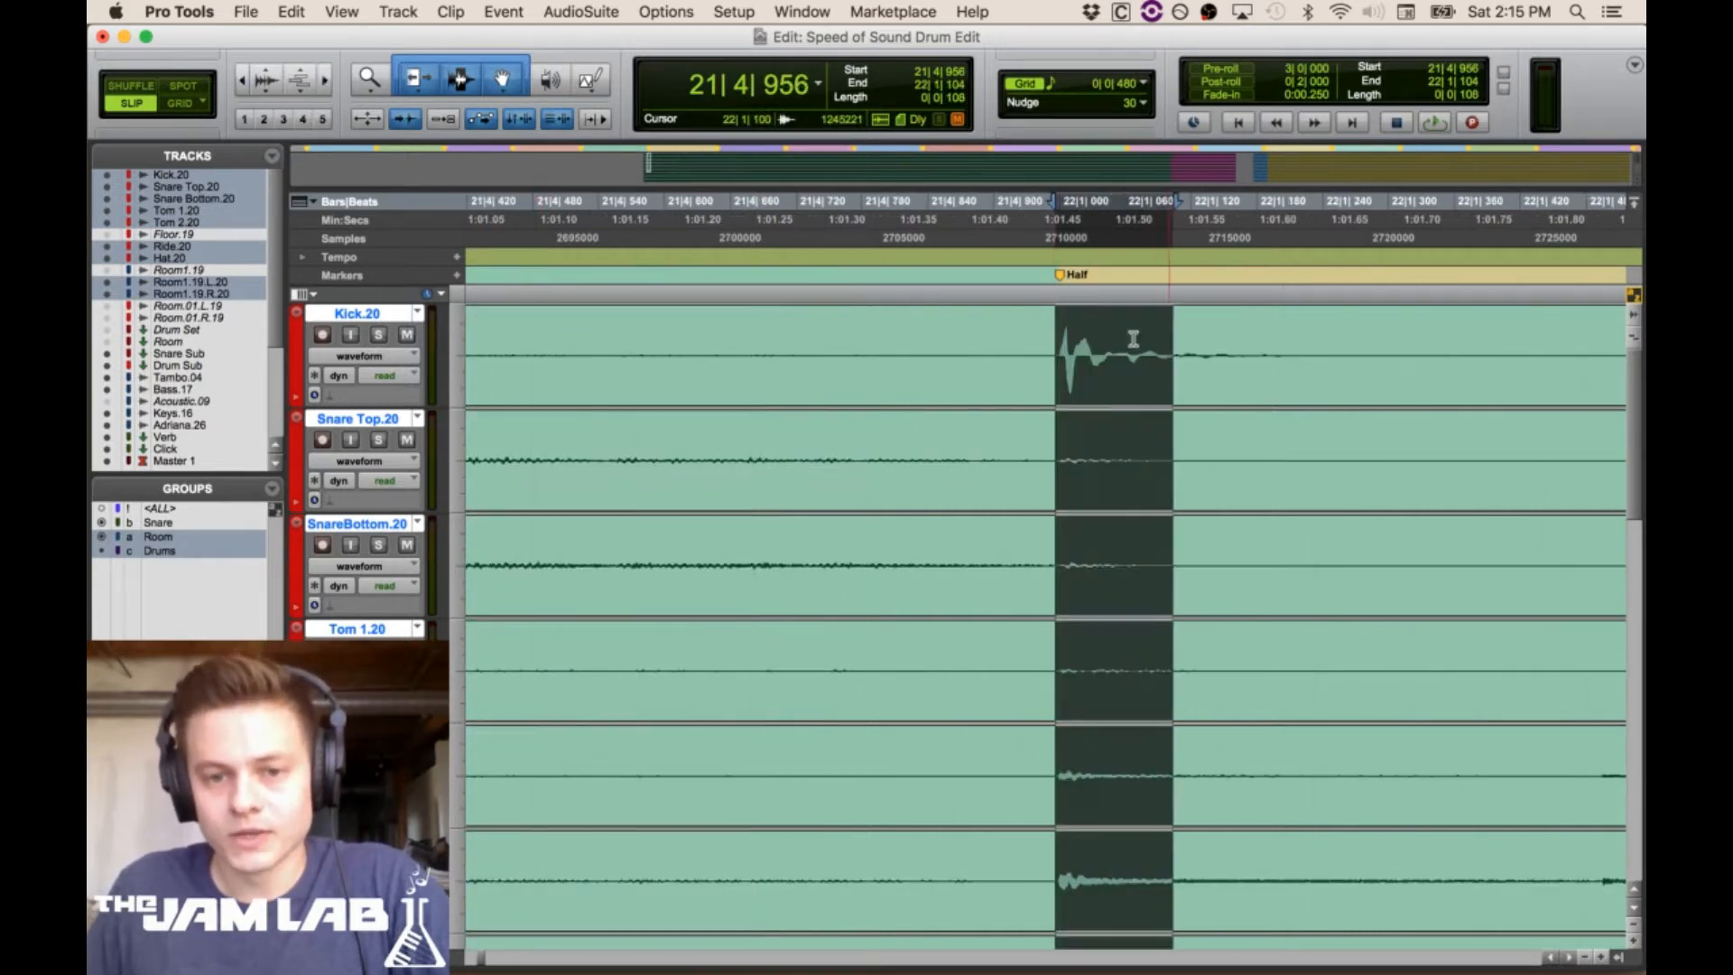
left_click(243, 80)
left_click(244, 80)
left_click(244, 81)
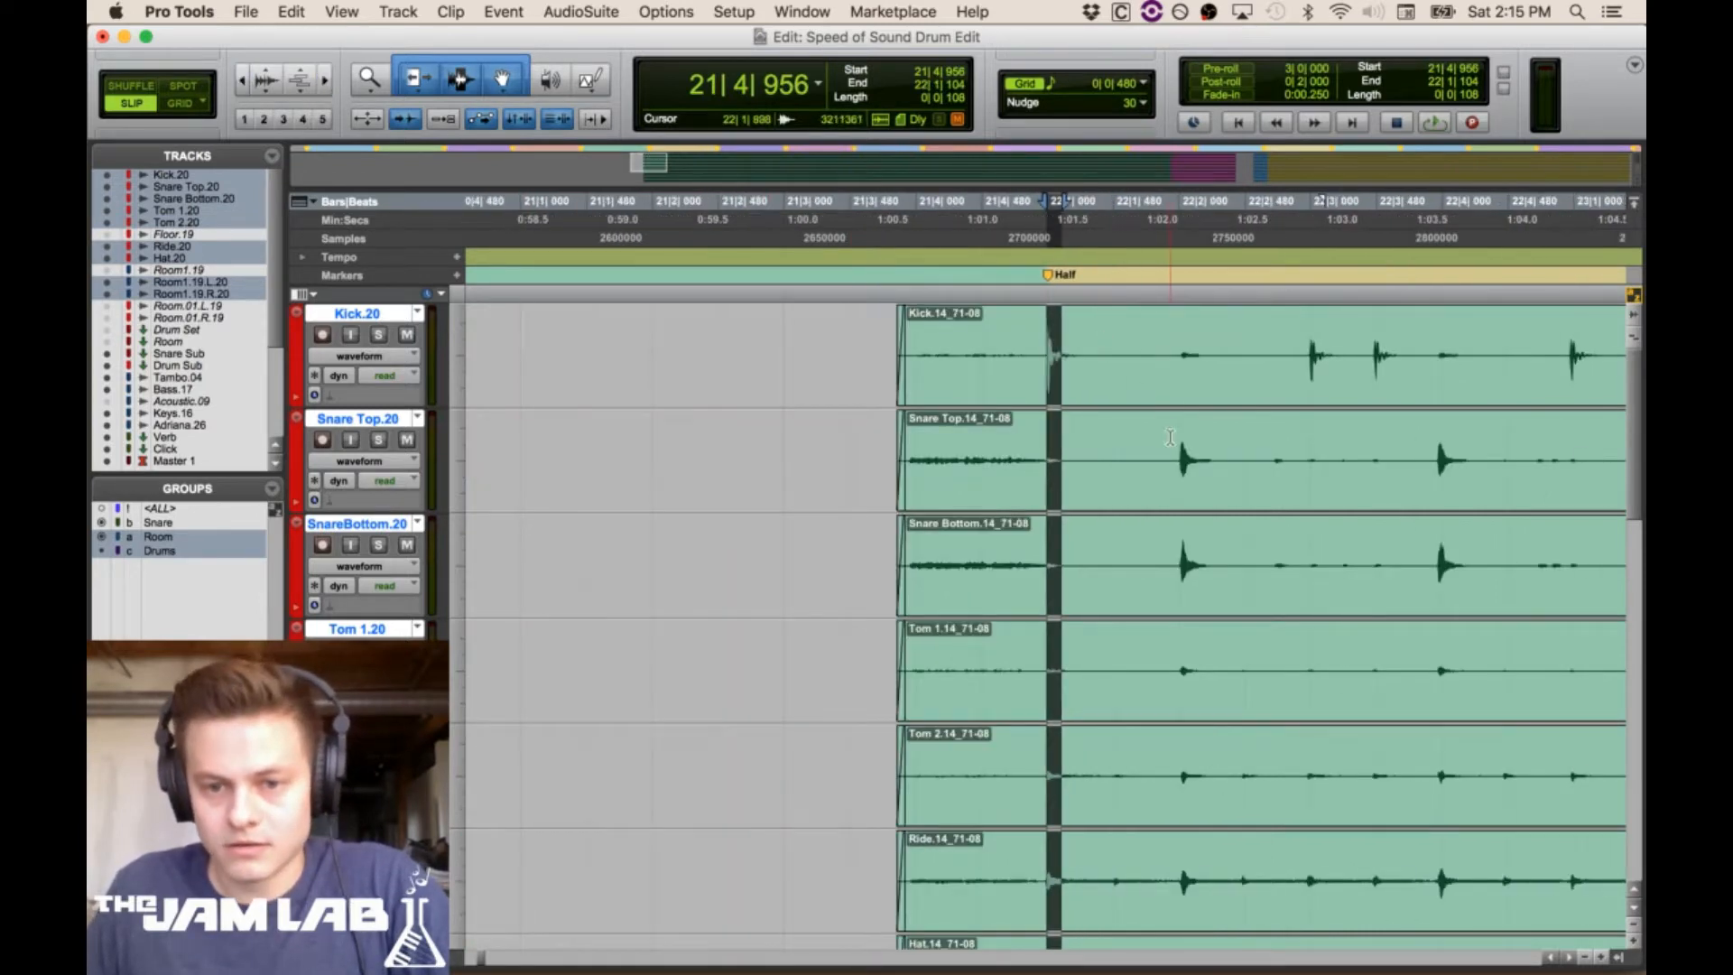
Examine the first snare hit near 22|2, enlarge the audio waveforms vertically, and place the edit cursor at about 22|2|639
left_click(1171, 437)
left_click(326, 83)
left_click(326, 83)
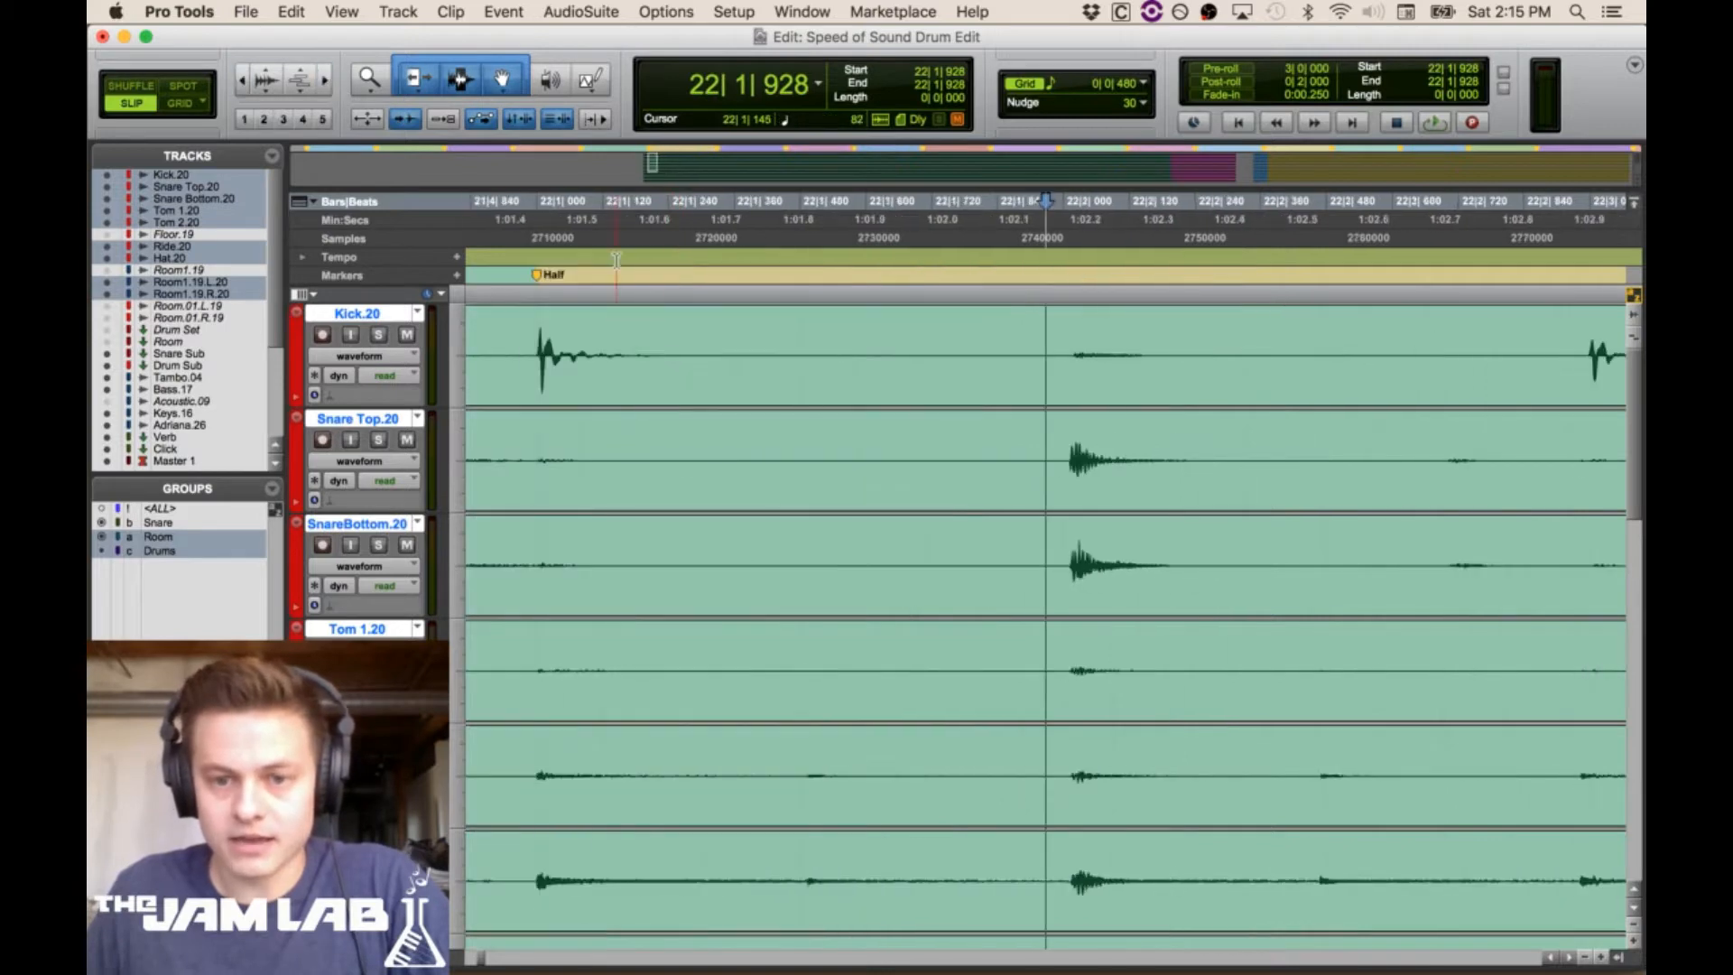
left_click(266, 76)
left_click(242, 80)
left_click(242, 80)
left_click(1139, 505)
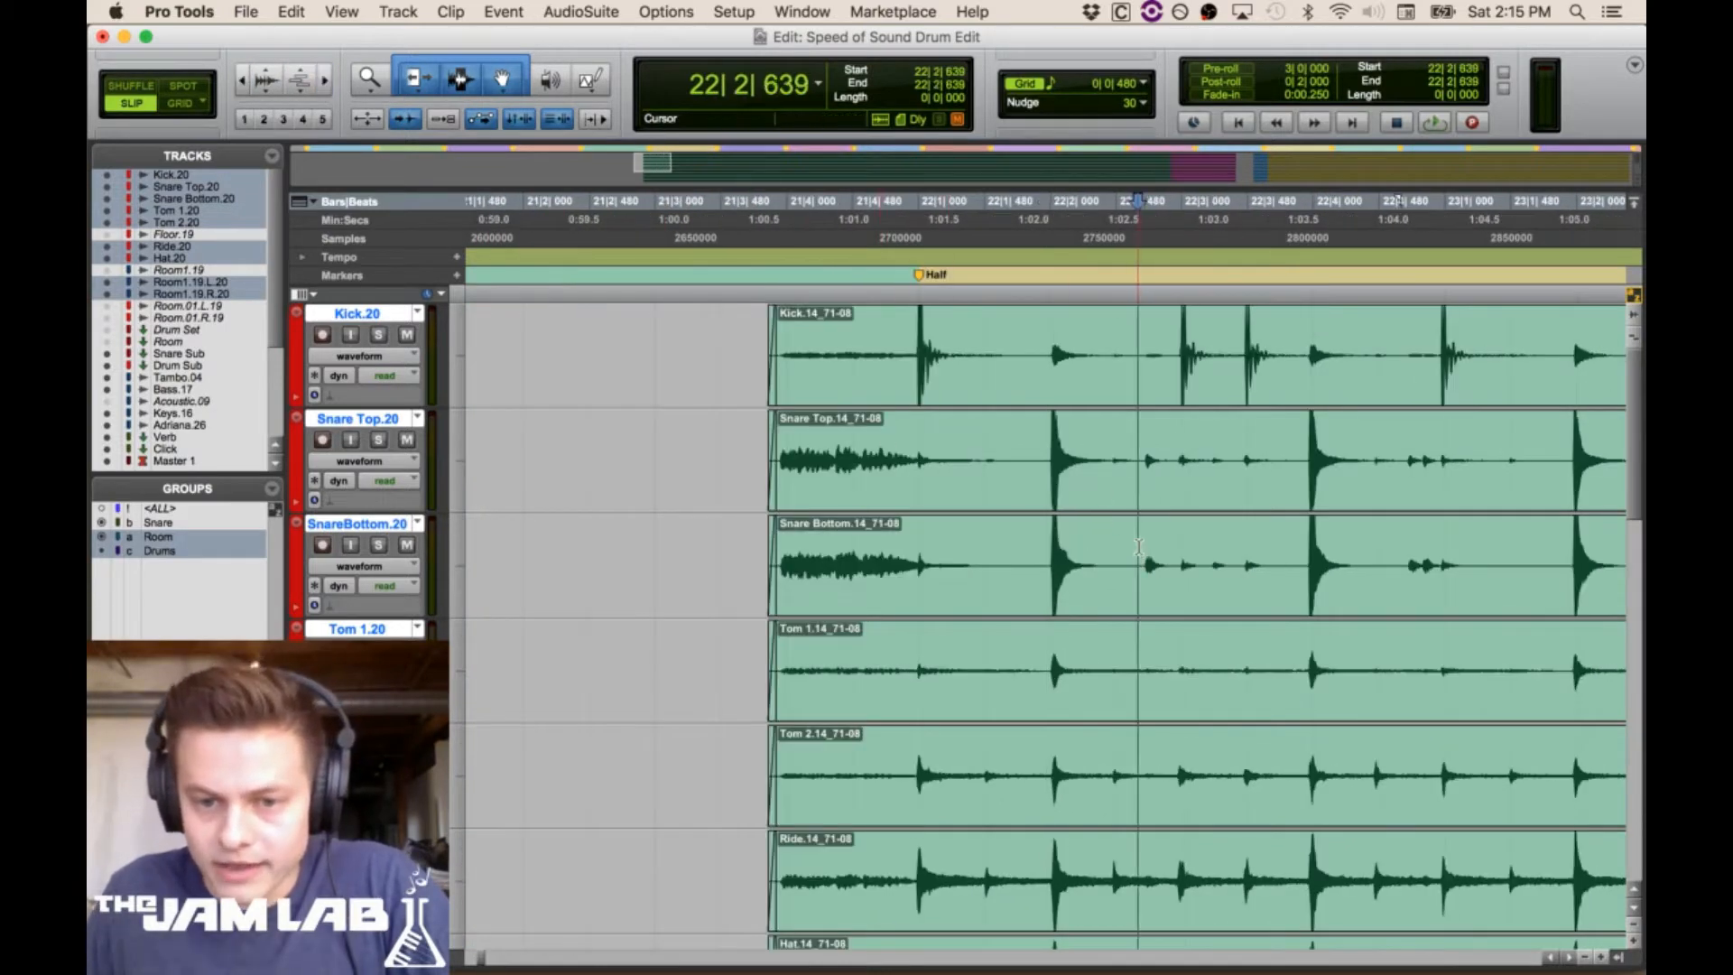
Play the drums from about 22|2|507 and again from about 22|1|922 to hear the snare ghost note between the grid lines
left_click(327, 81)
left_click(327, 81)
left_click(327, 82)
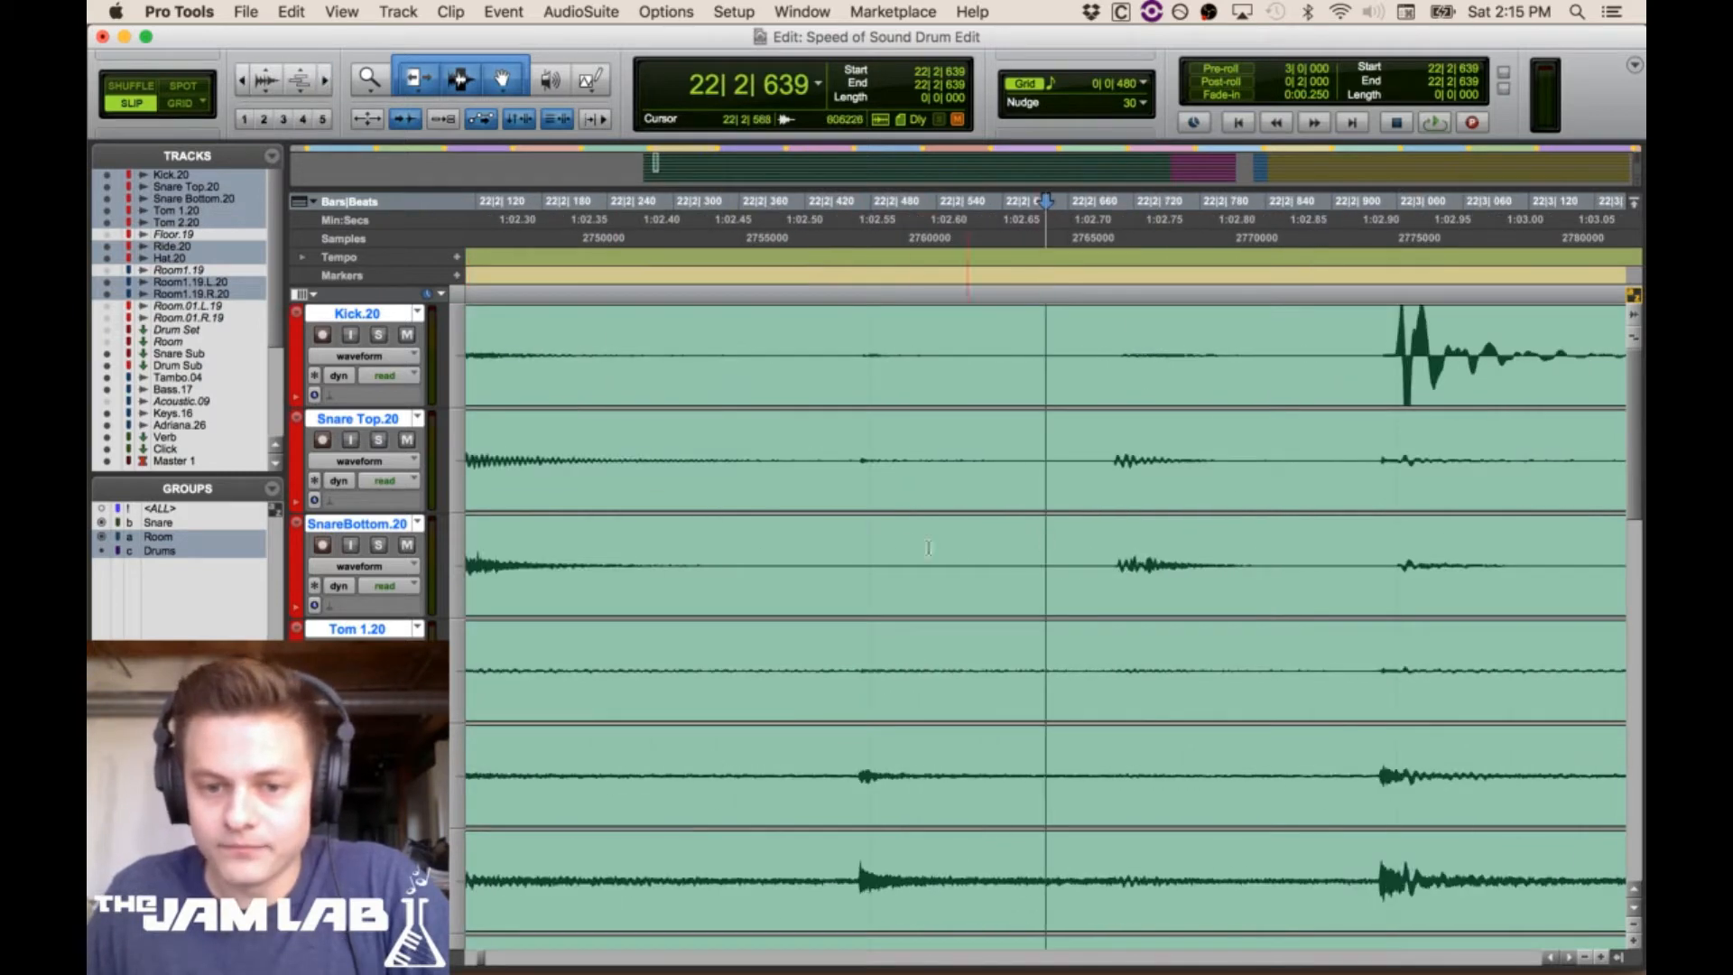
left_click(900, 542)
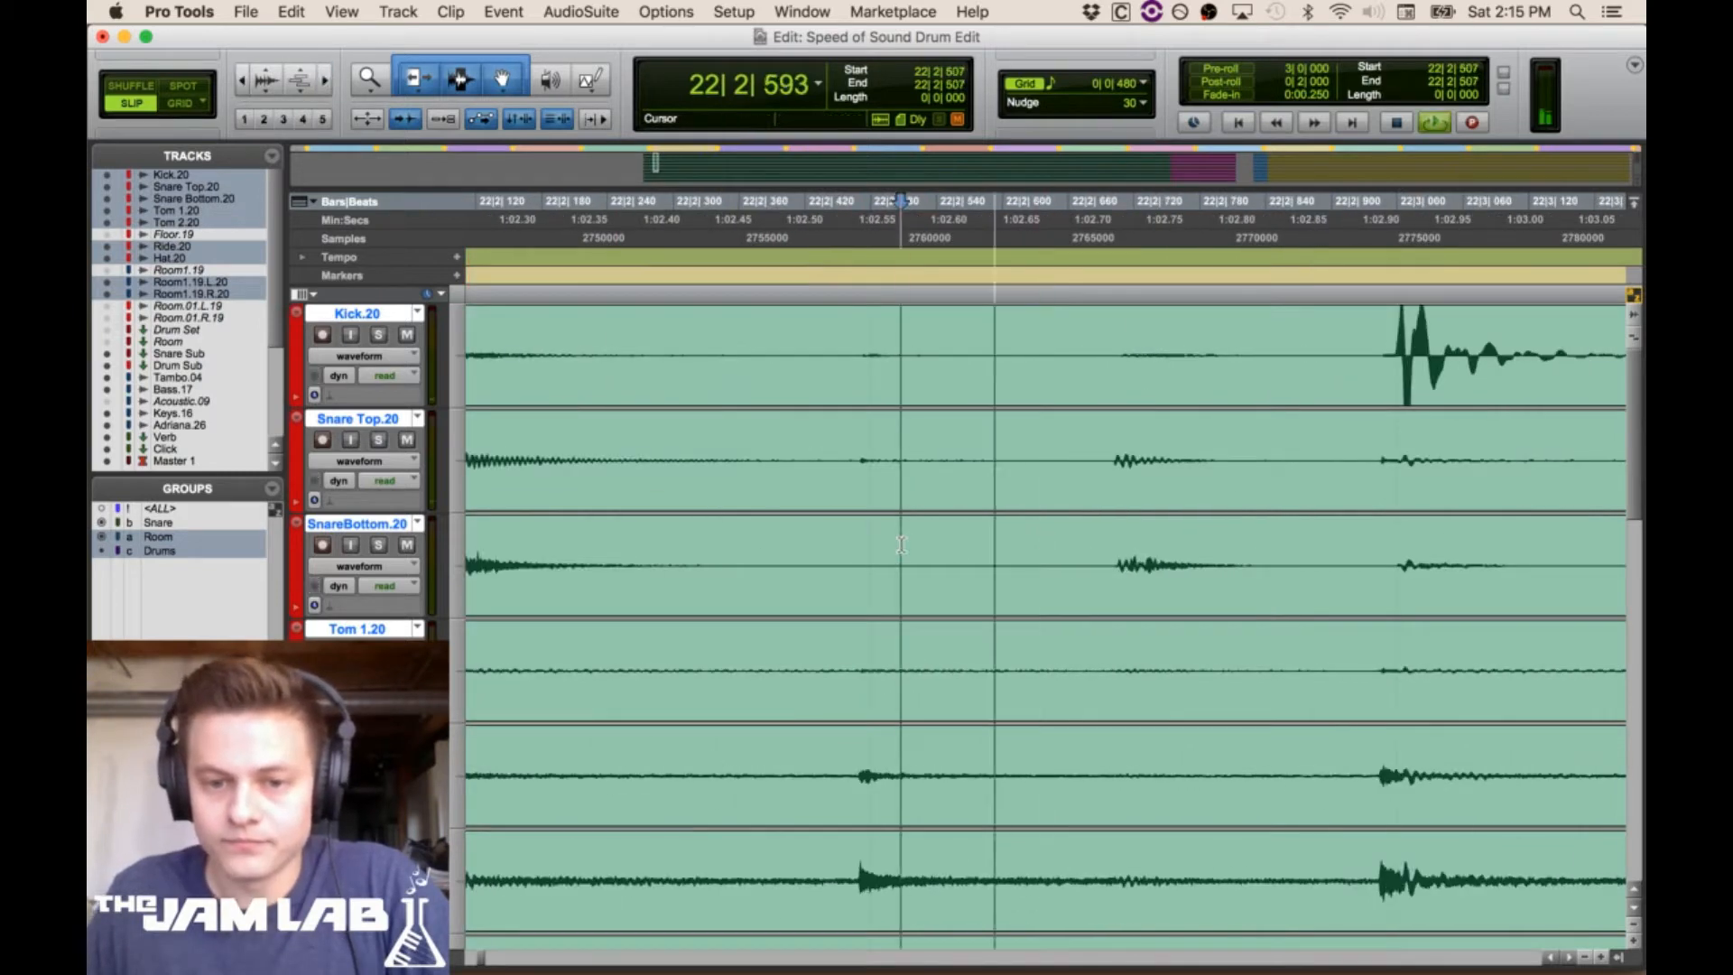
left_click(242, 80)
left_click(673, 537)
key("space")
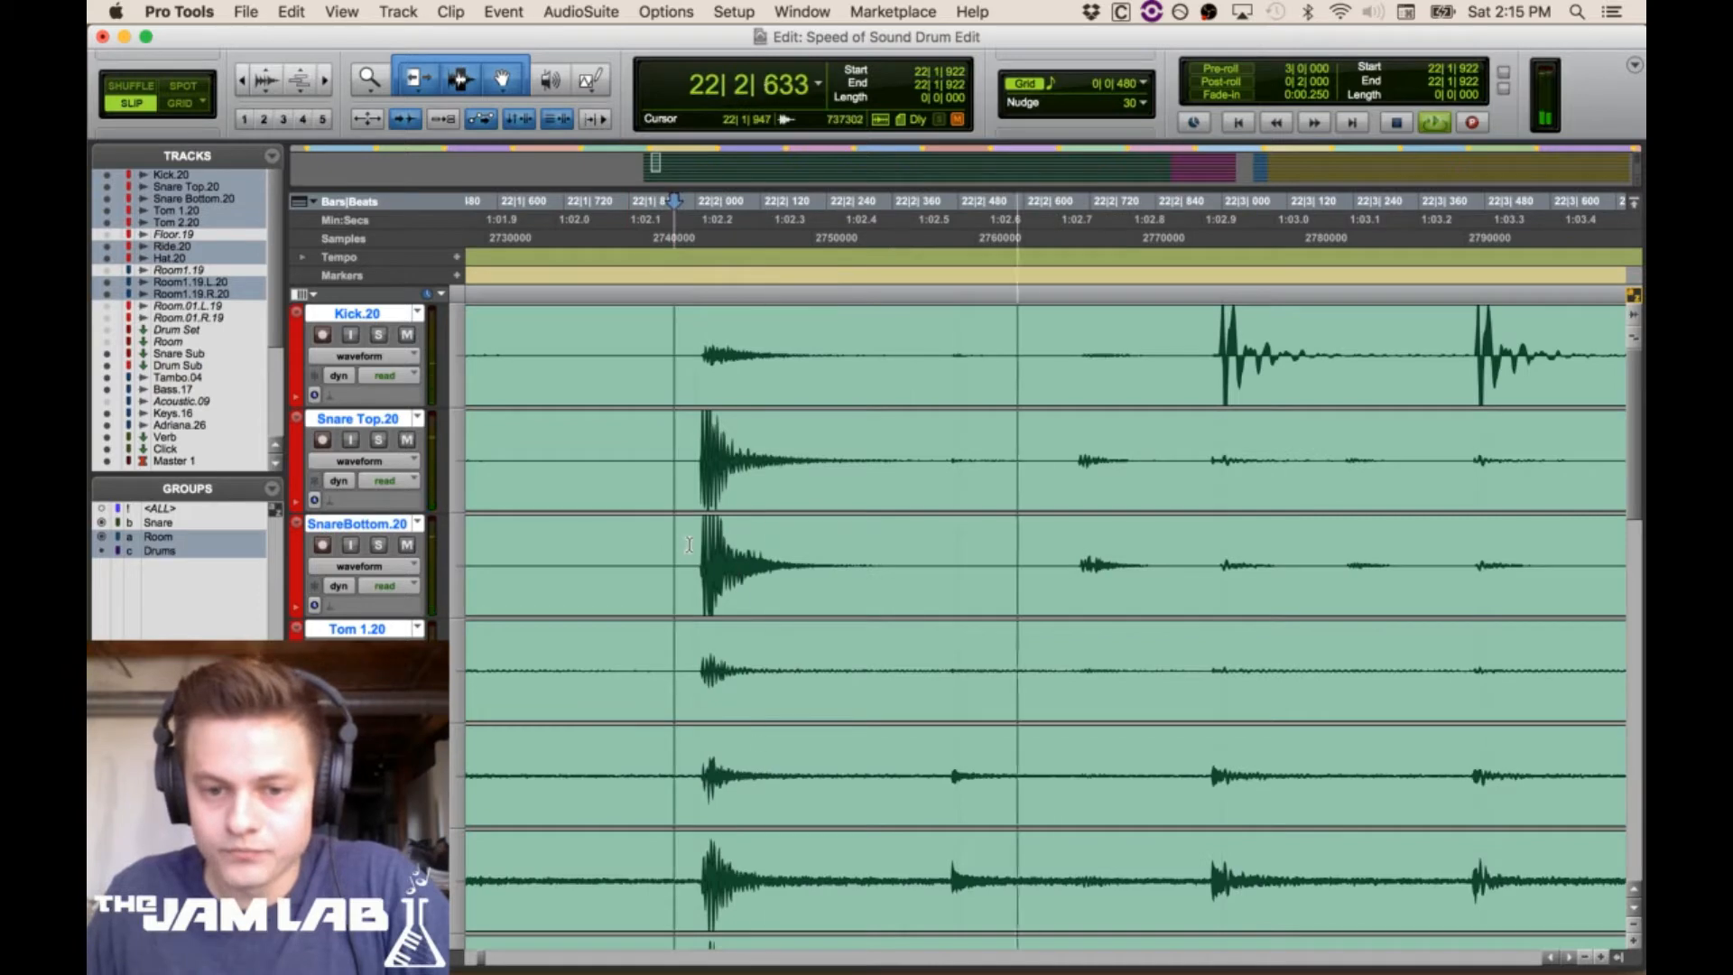
key("space")
Set the grid value to 1/16 note, check the snare ghost note near 22|2|732 against it, and save the session
left_click(1117, 82)
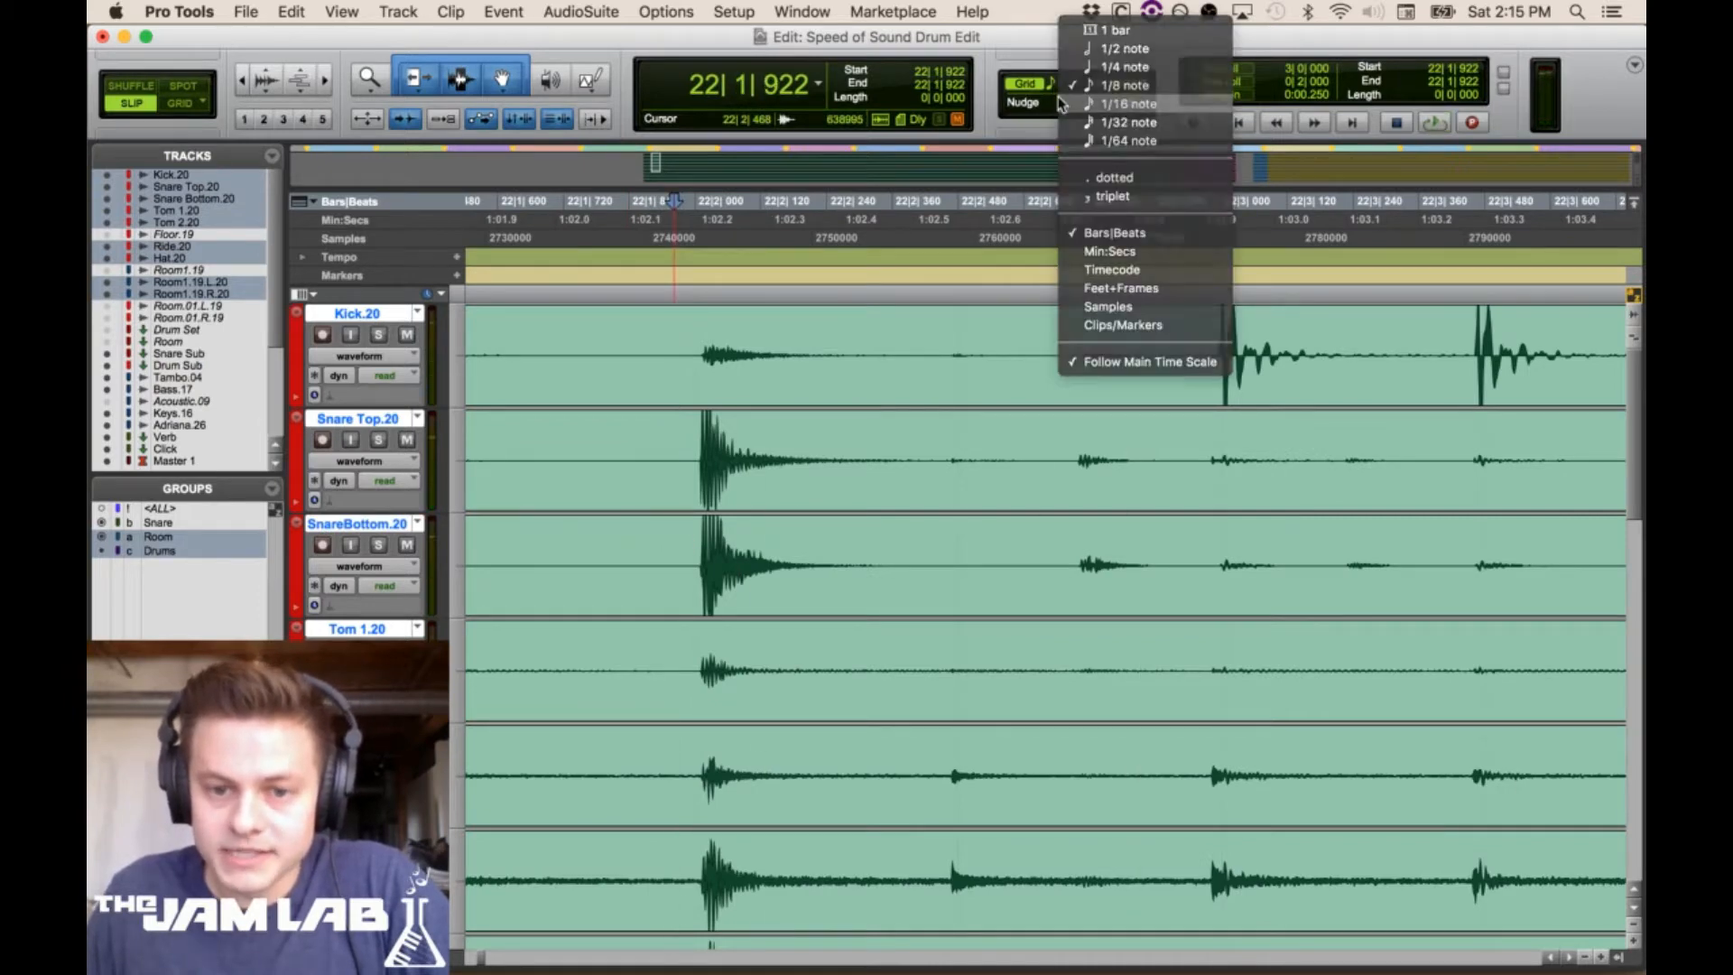
left_click(1123, 101)
left_click(1096, 201)
left_click(330, 80)
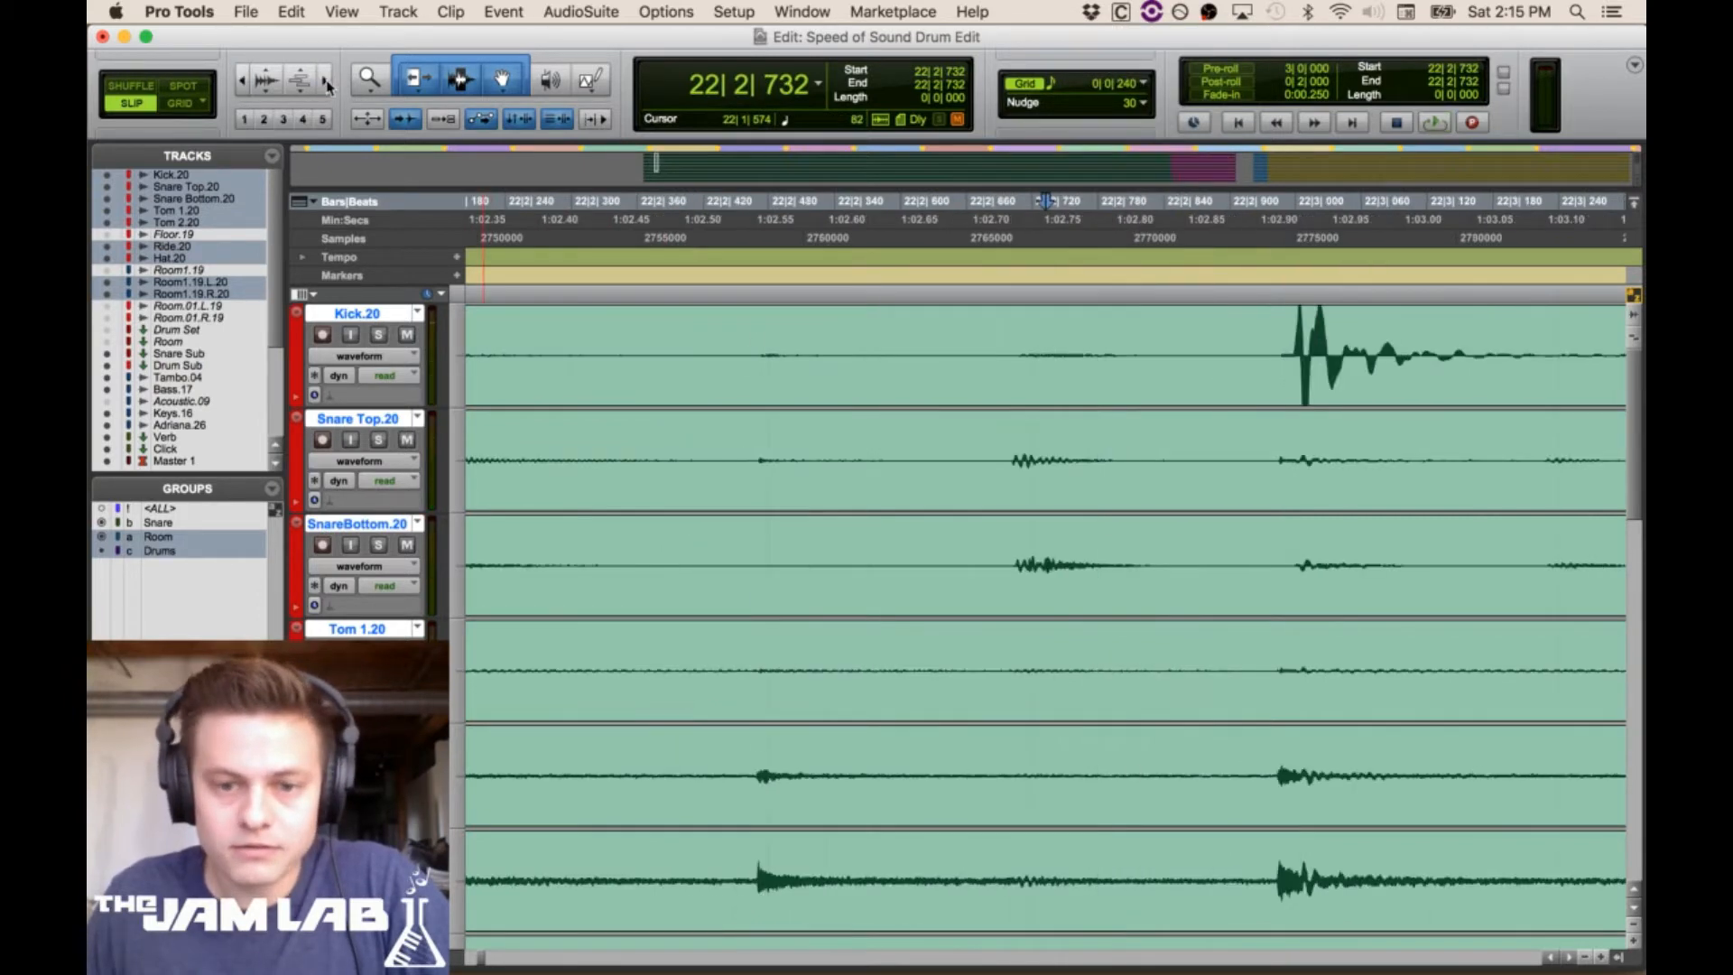
left_click(240, 81)
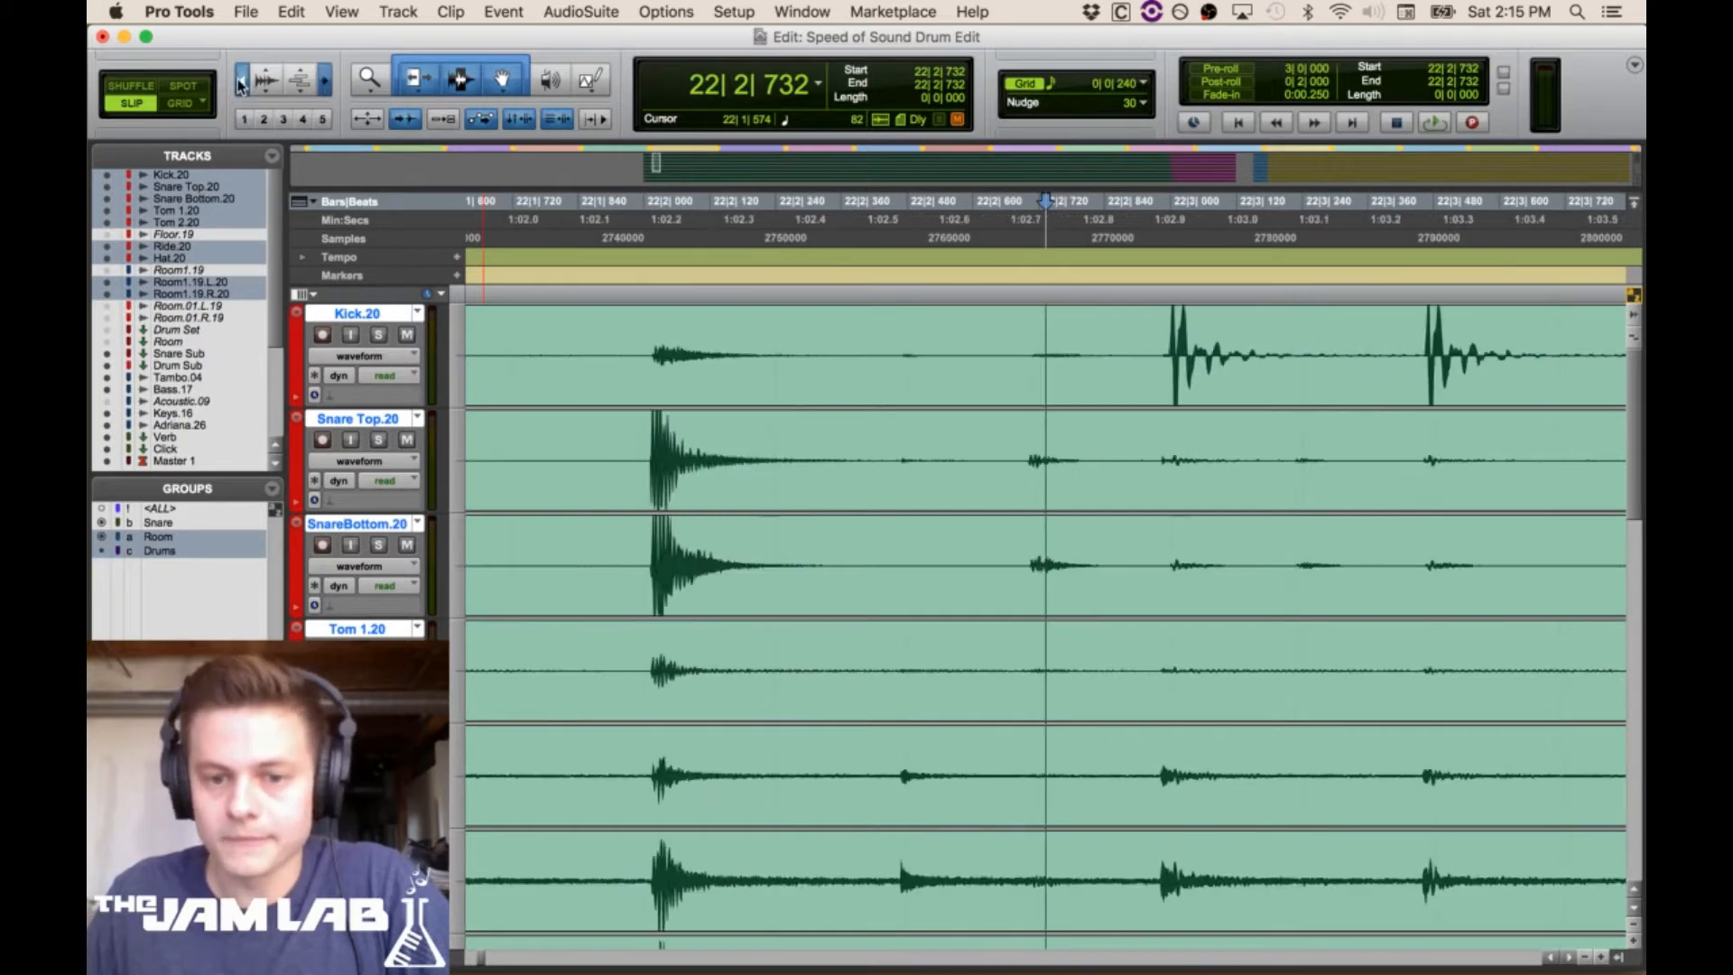
left_click(239, 81)
left_click(240, 82)
key("super+s")
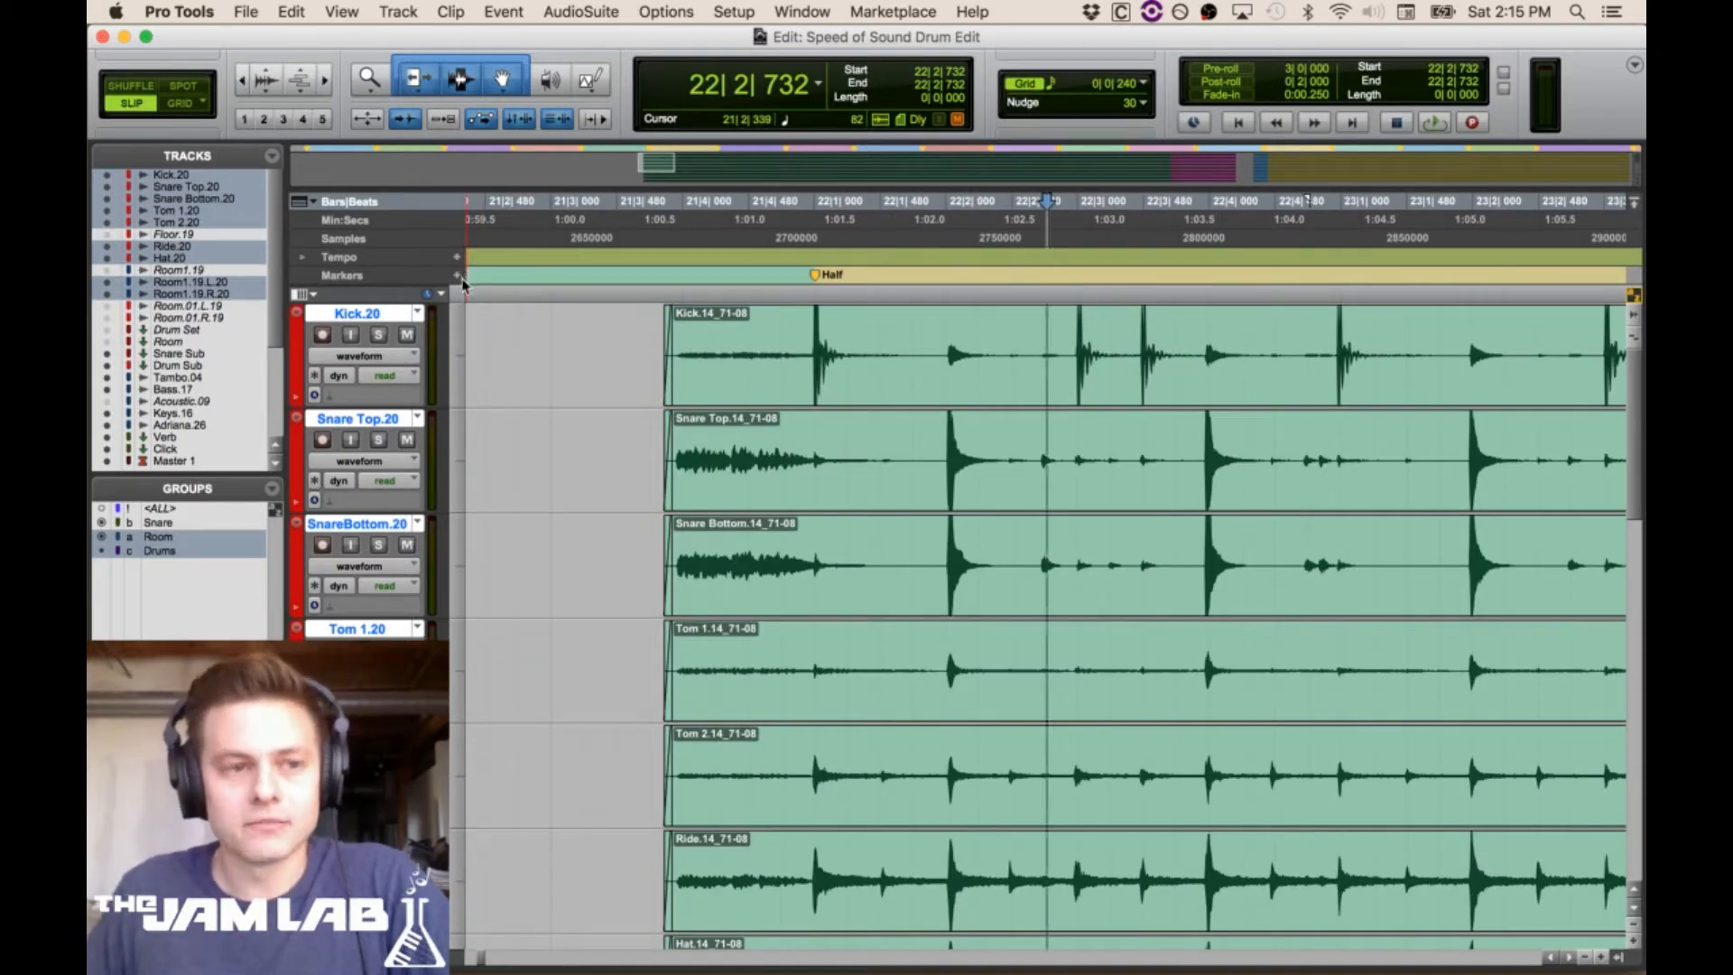
Examine the audio between the clip starts and the first kick hit, placing the edit cursor at about 21|4|252
left_click(818, 361)
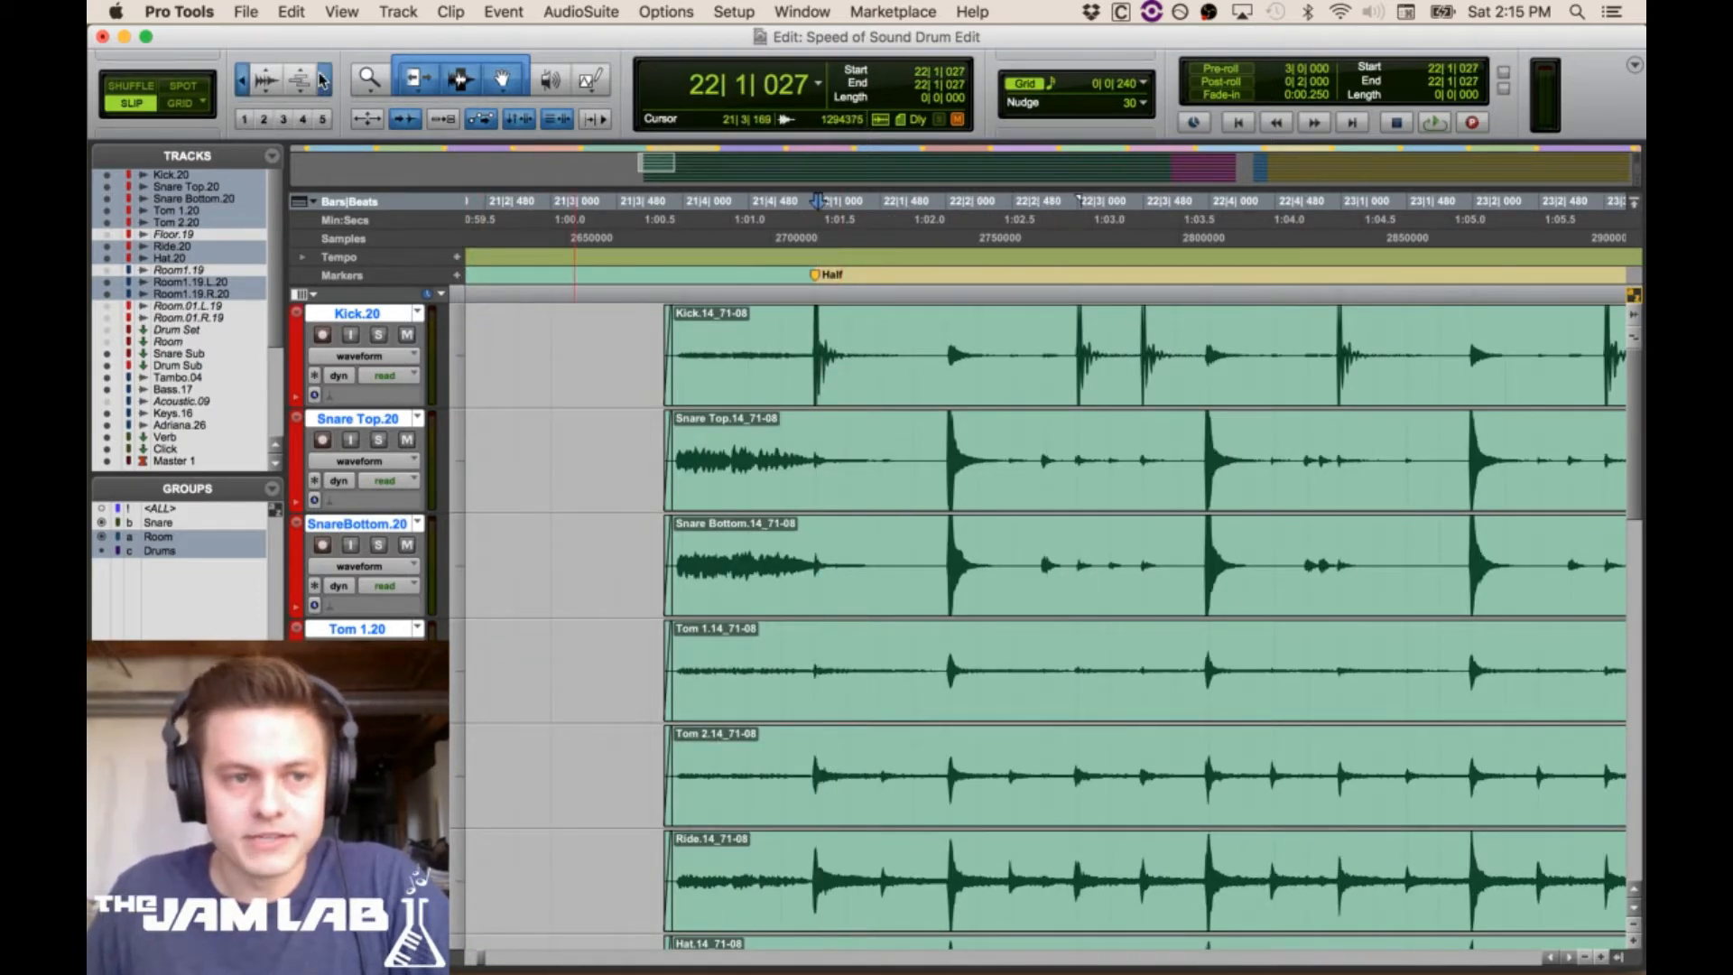
left_click(324, 80)
left_click(323, 80)
left_click_drag(557, 339, 502, 343)
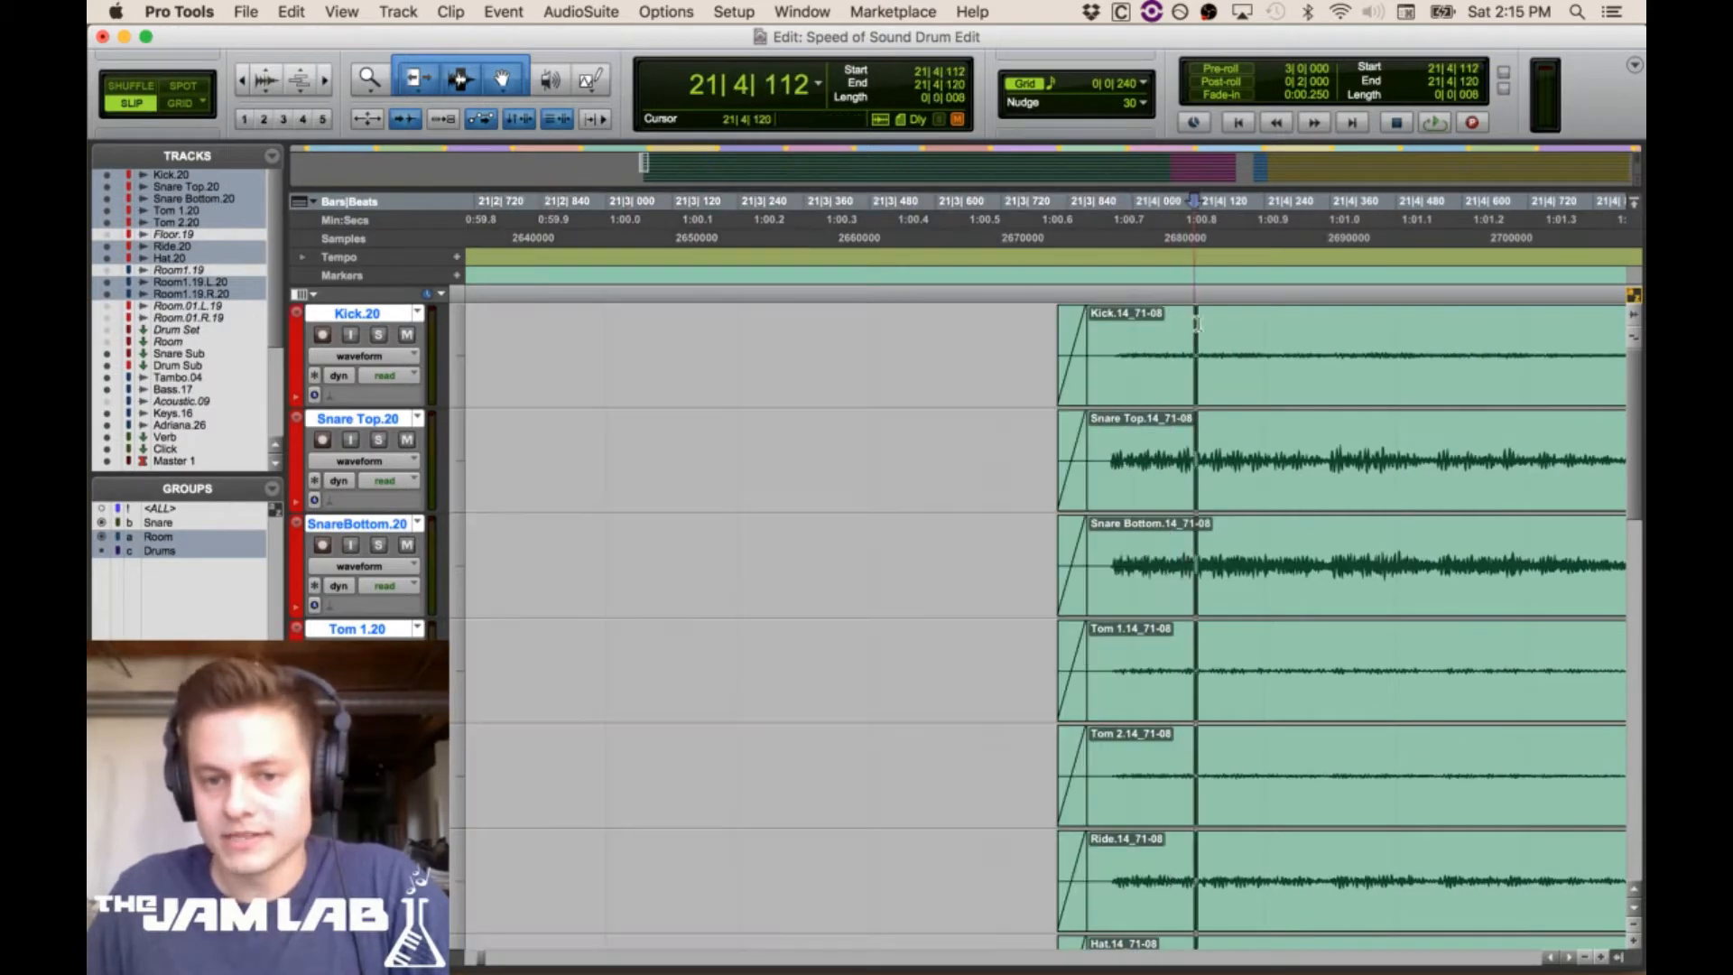
scroll(1186, 361, "right", 5)
left_click(959, 336)
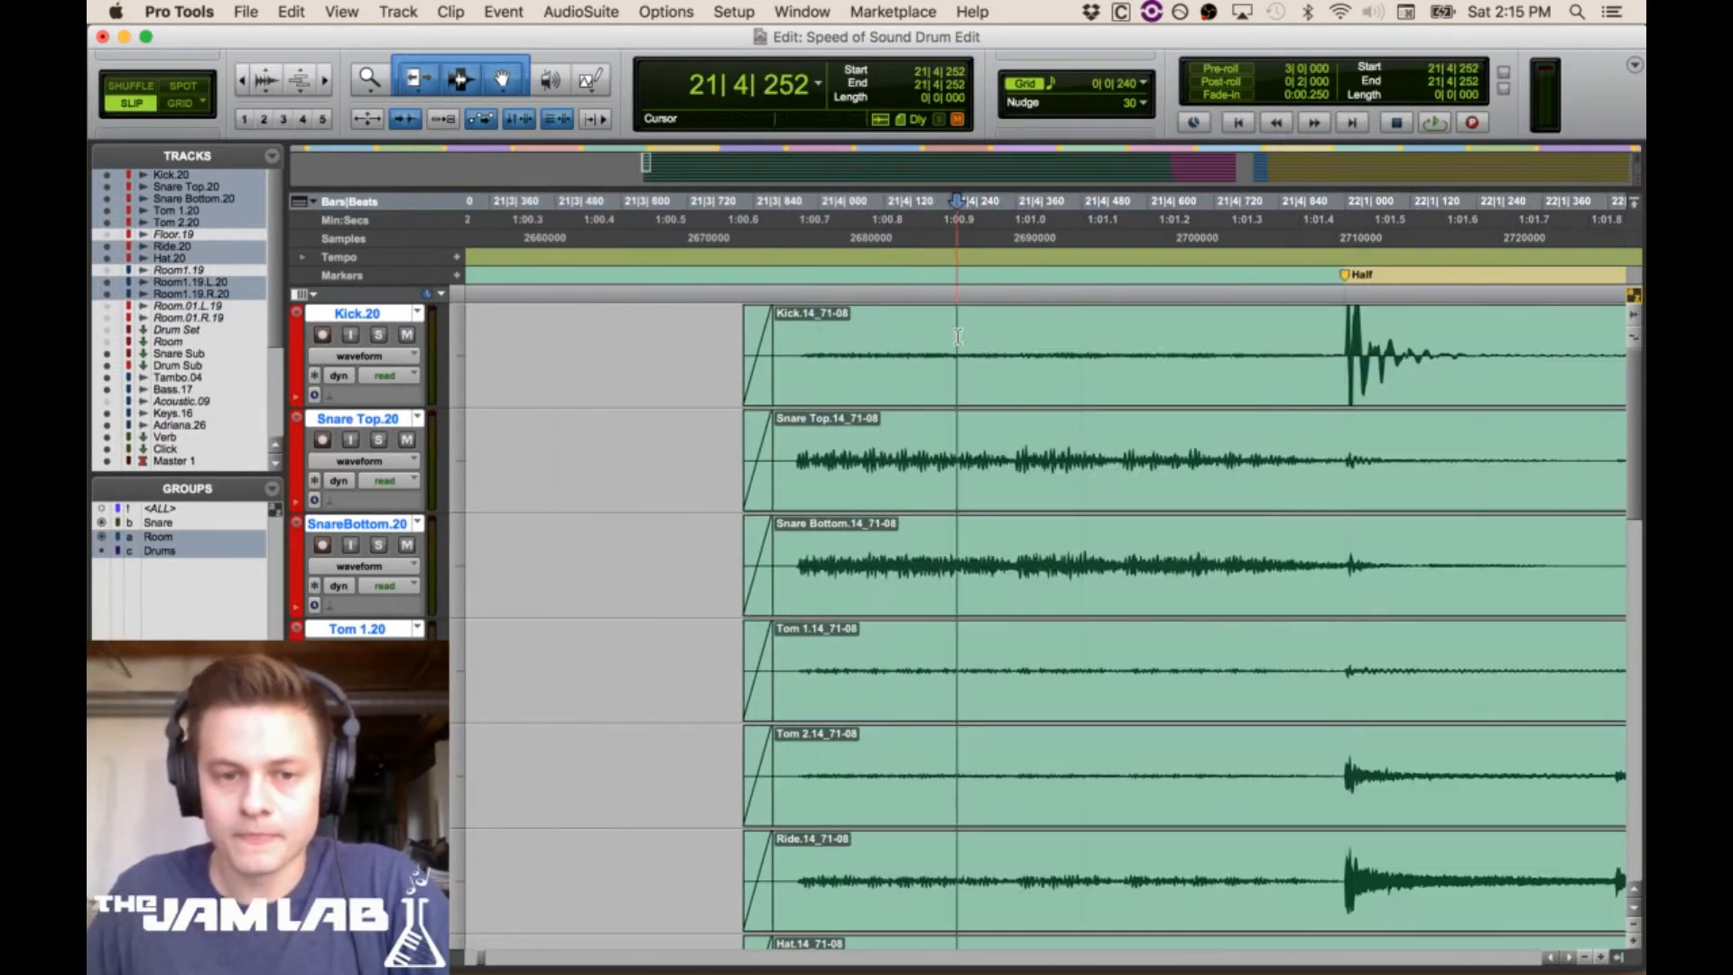
Play the drums from about 21|2|915 into the first kick hit at the Half marker
left_click(242, 79)
left_click(242, 80)
left_click(851, 318)
key("space")
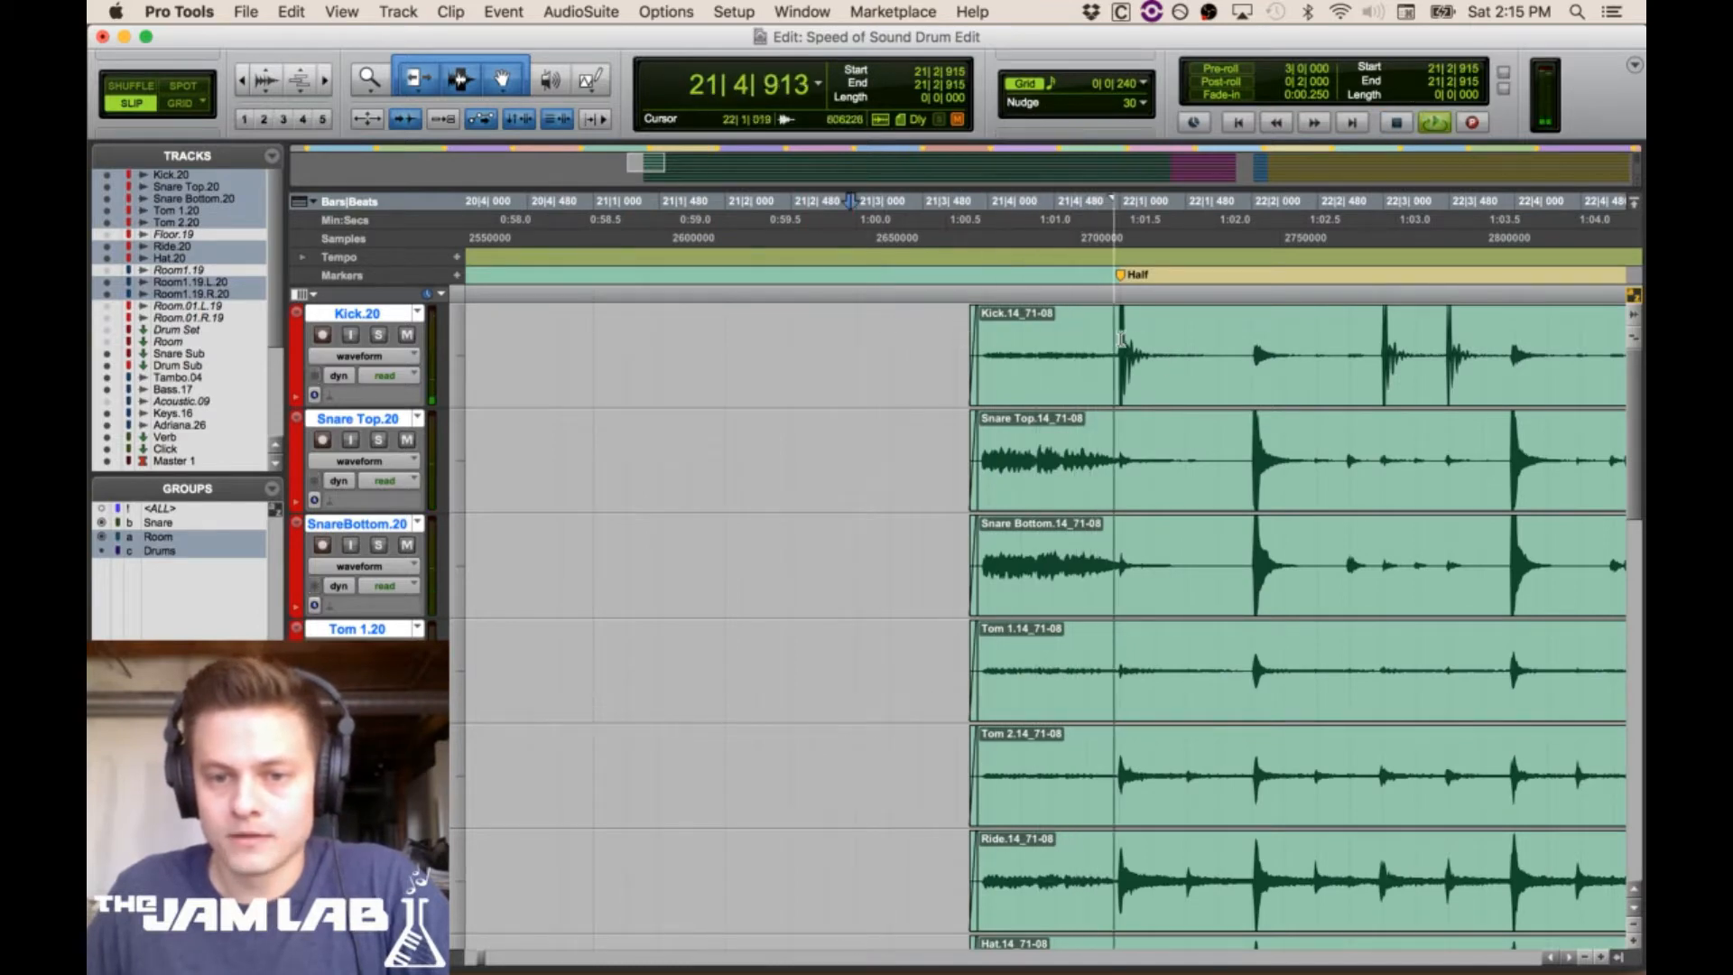
key("space")
Separate the clips on all grouped drum tracks just ahead of the first kick hit, at about 21|4|910
left_click(325, 80)
left_click(325, 79)
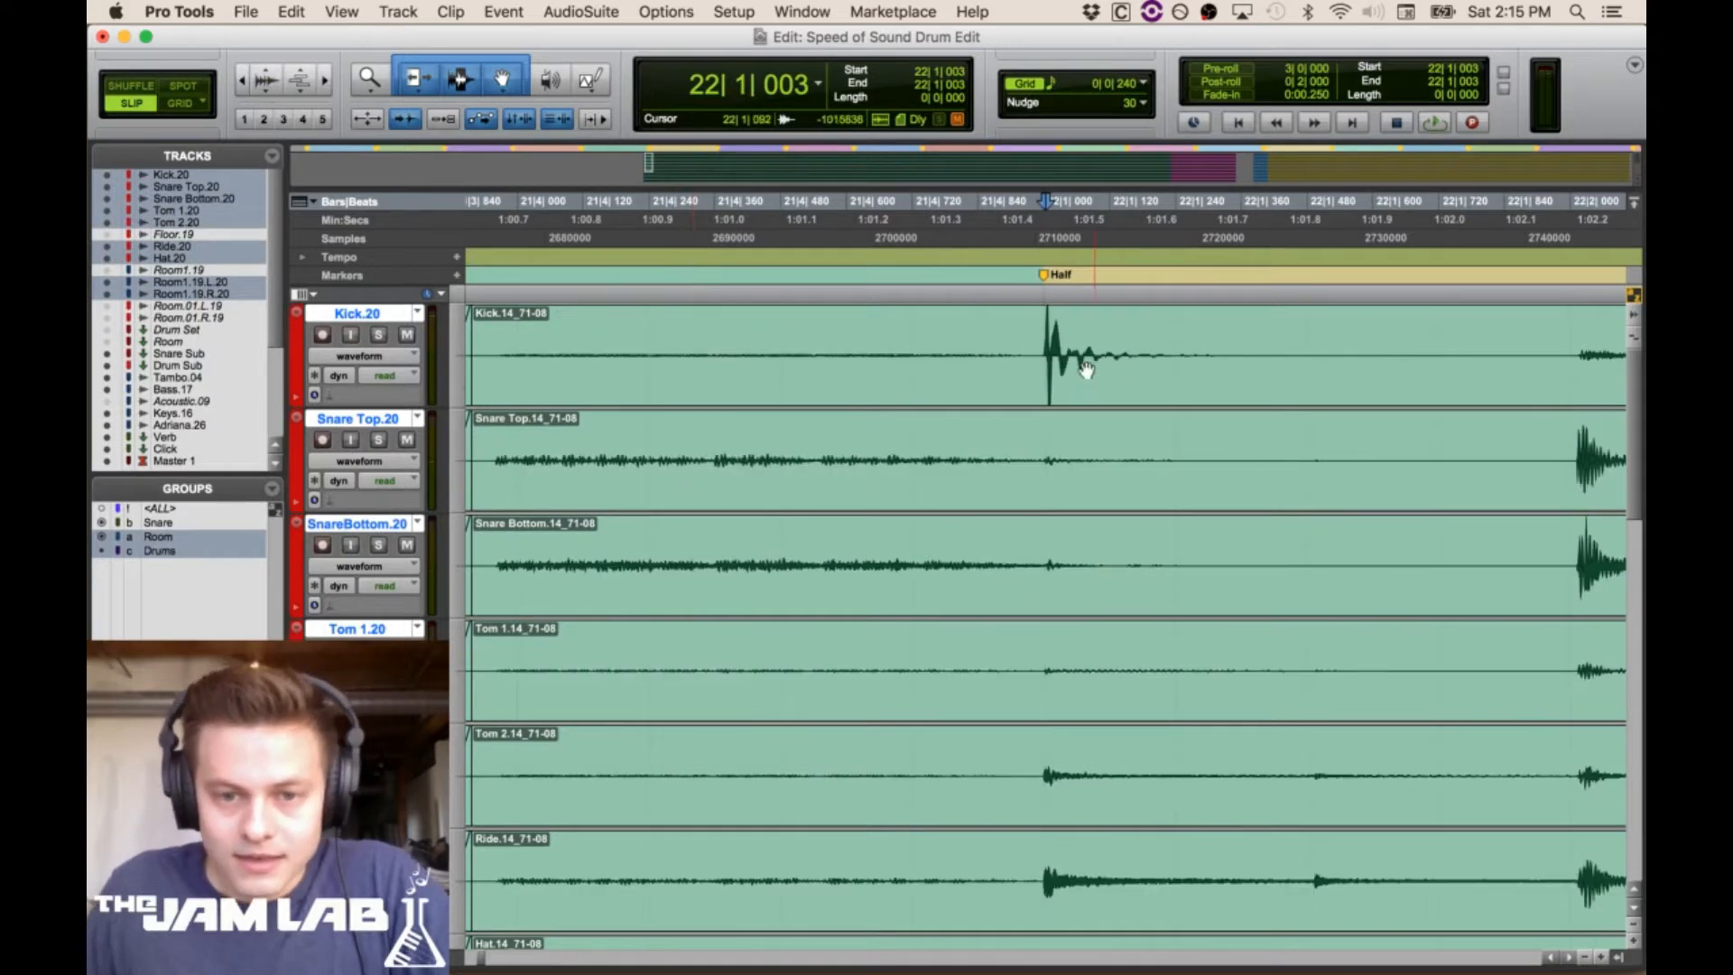
left_click(1032, 361)
key("super+bracketright")
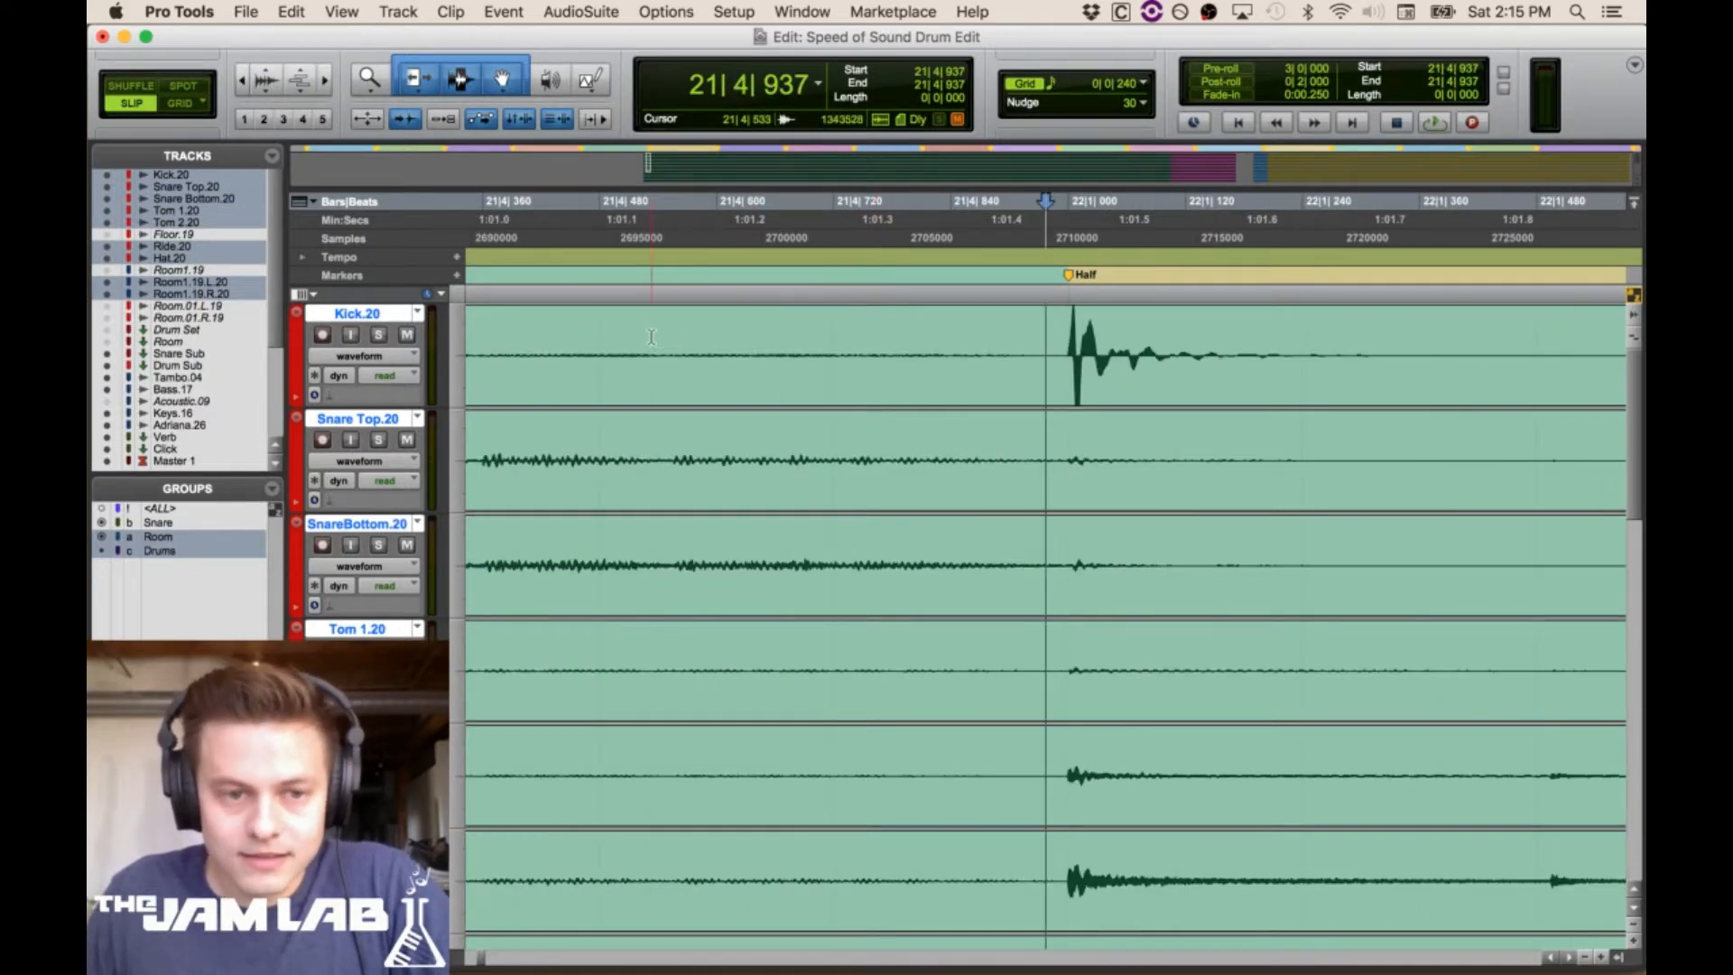
left_click_drag(642, 336, 454, 335)
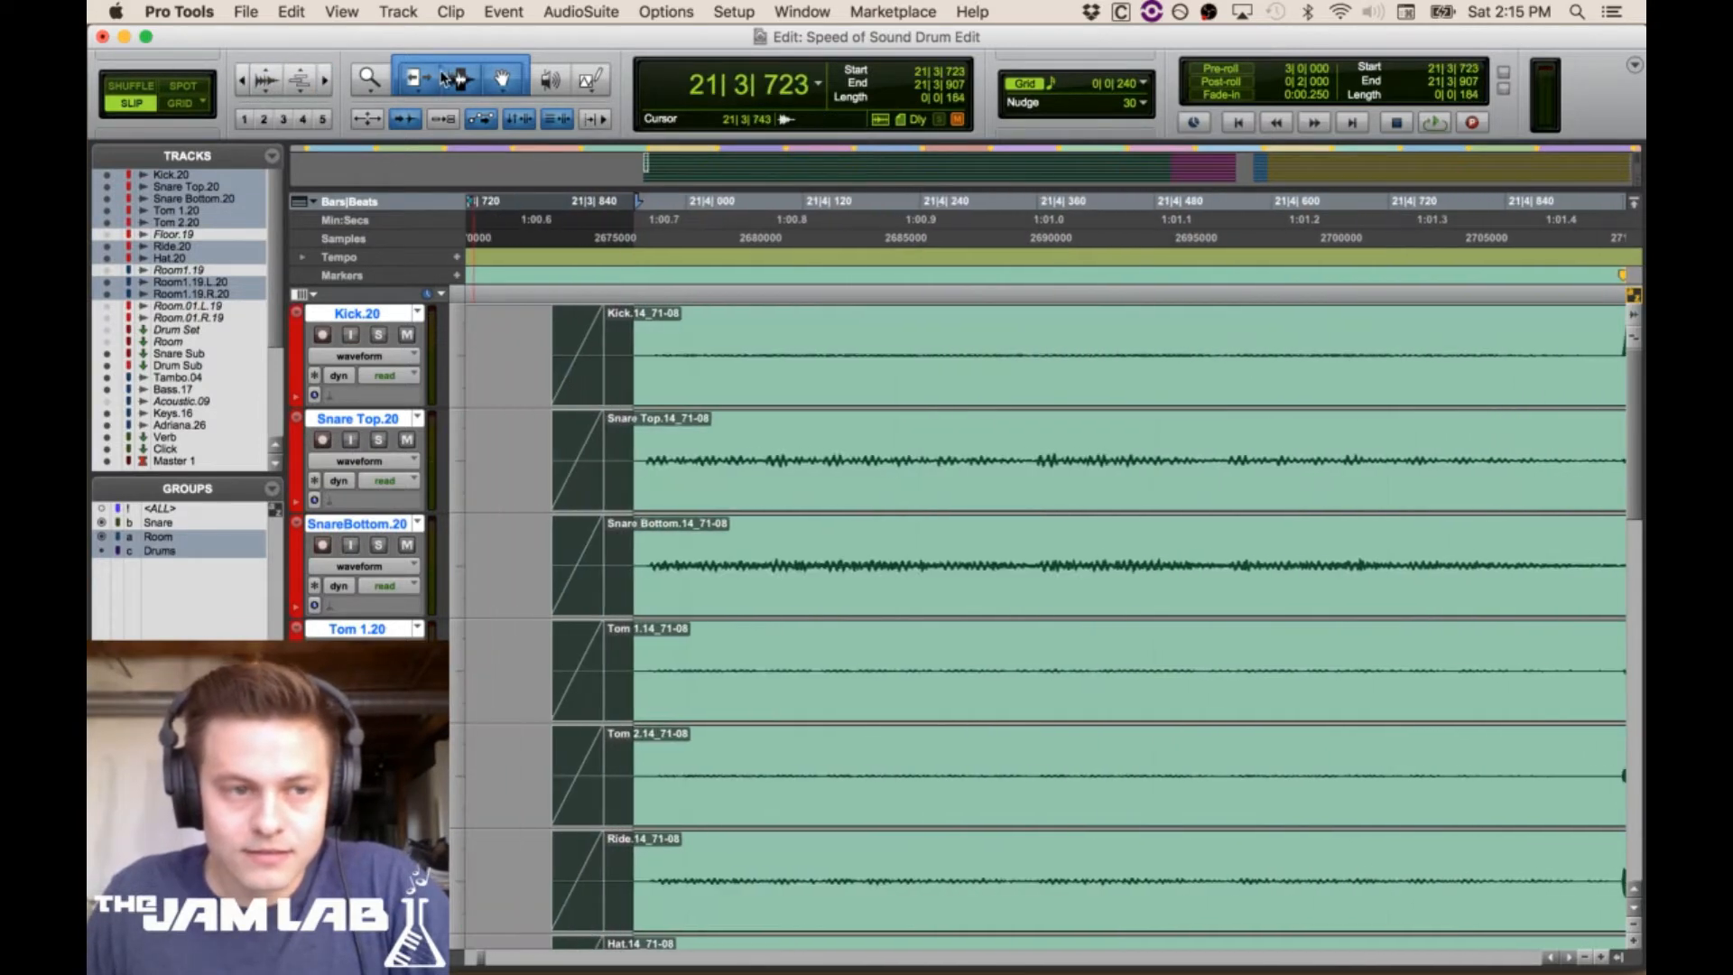
left_click(268, 78)
left_click(245, 83)
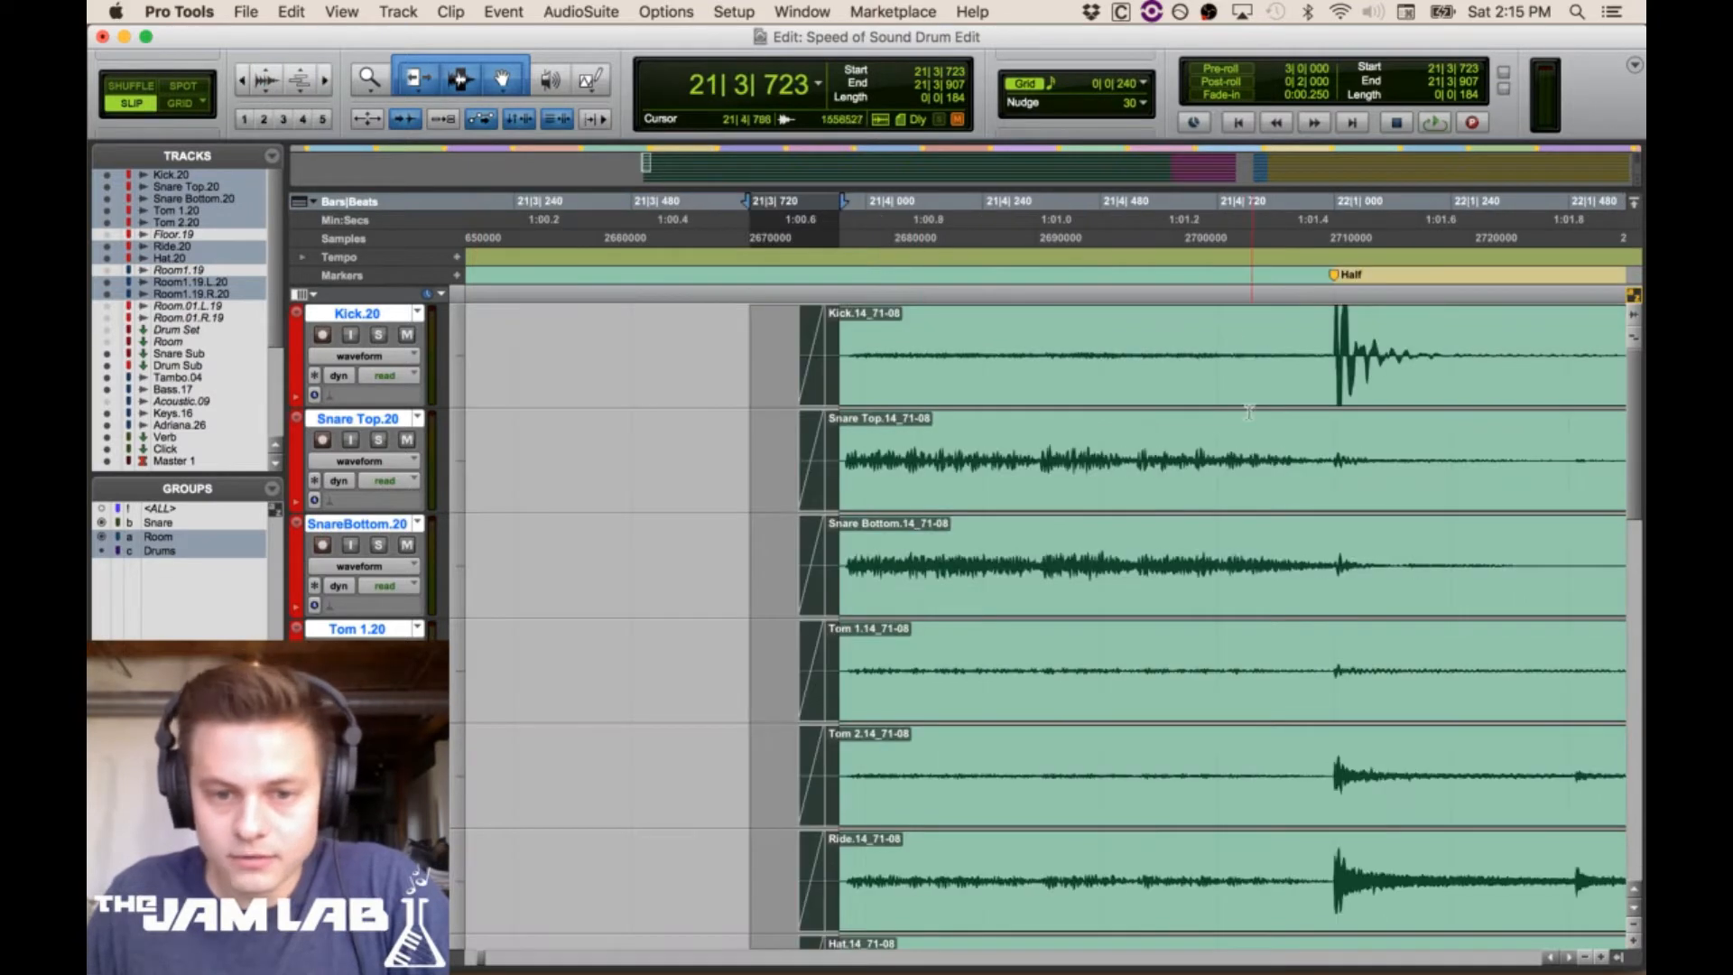
left_click(1310, 361)
key("super+e")
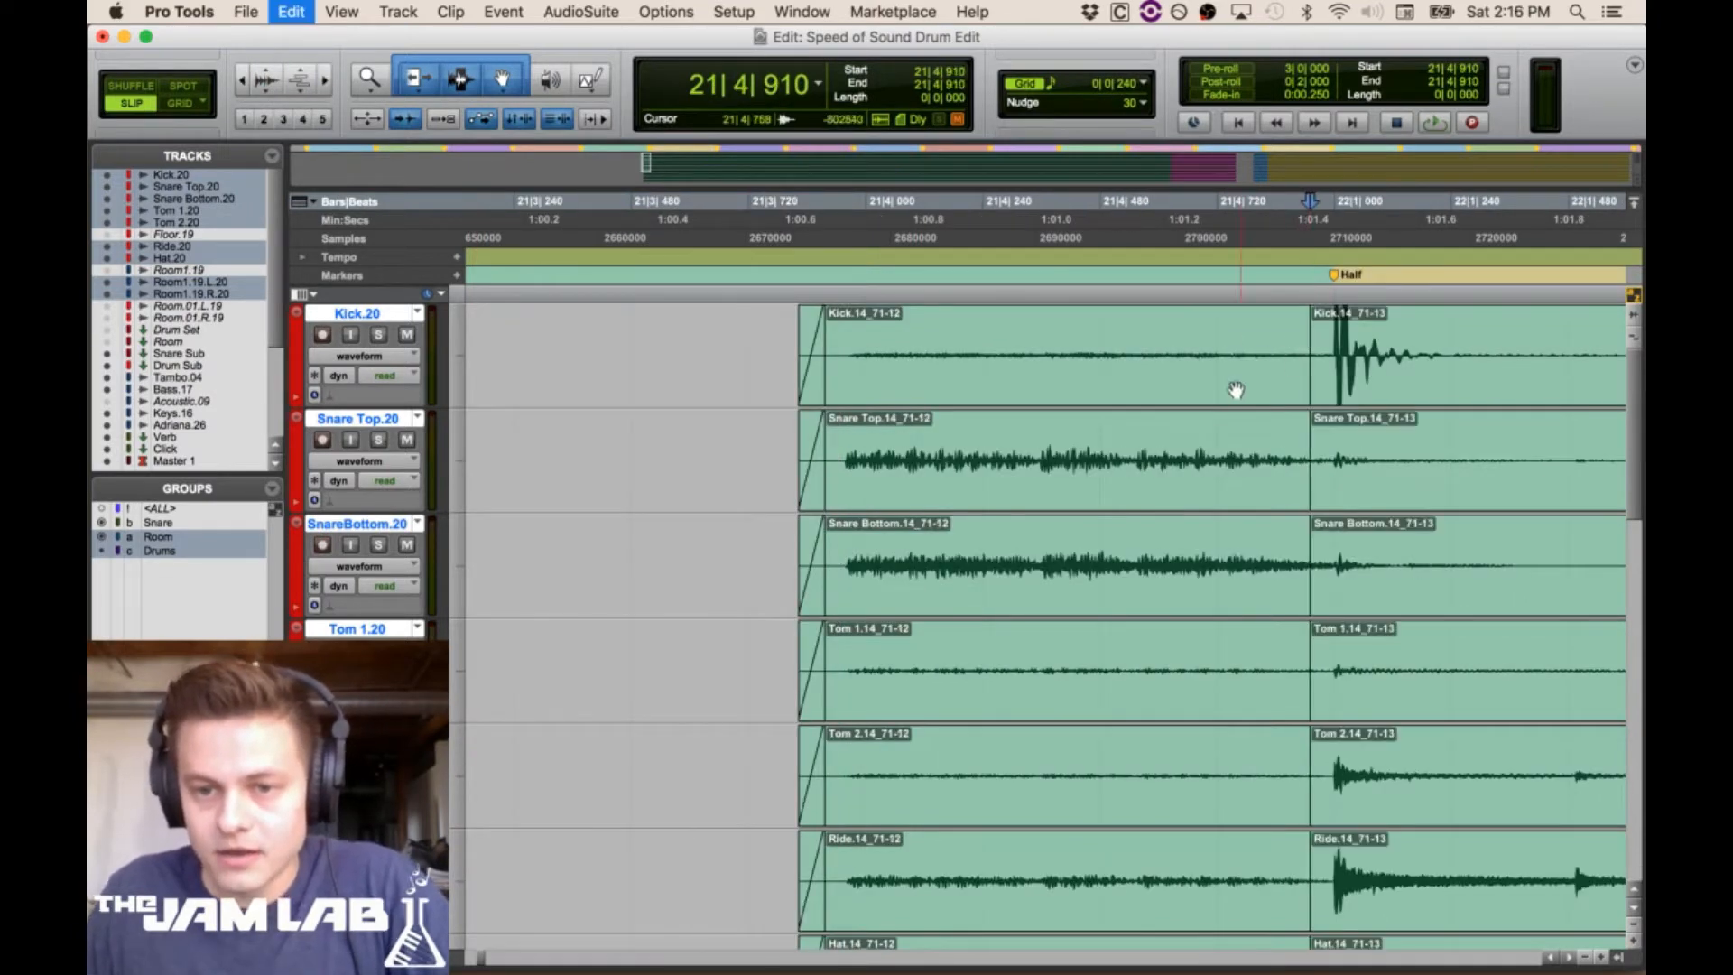
Trim the start of the clips ahead of the split to 21|3|829, removing their fade-ins
left_click(1100, 391)
left_click(738, 384)
left_click(806, 383)
left_click(801, 332)
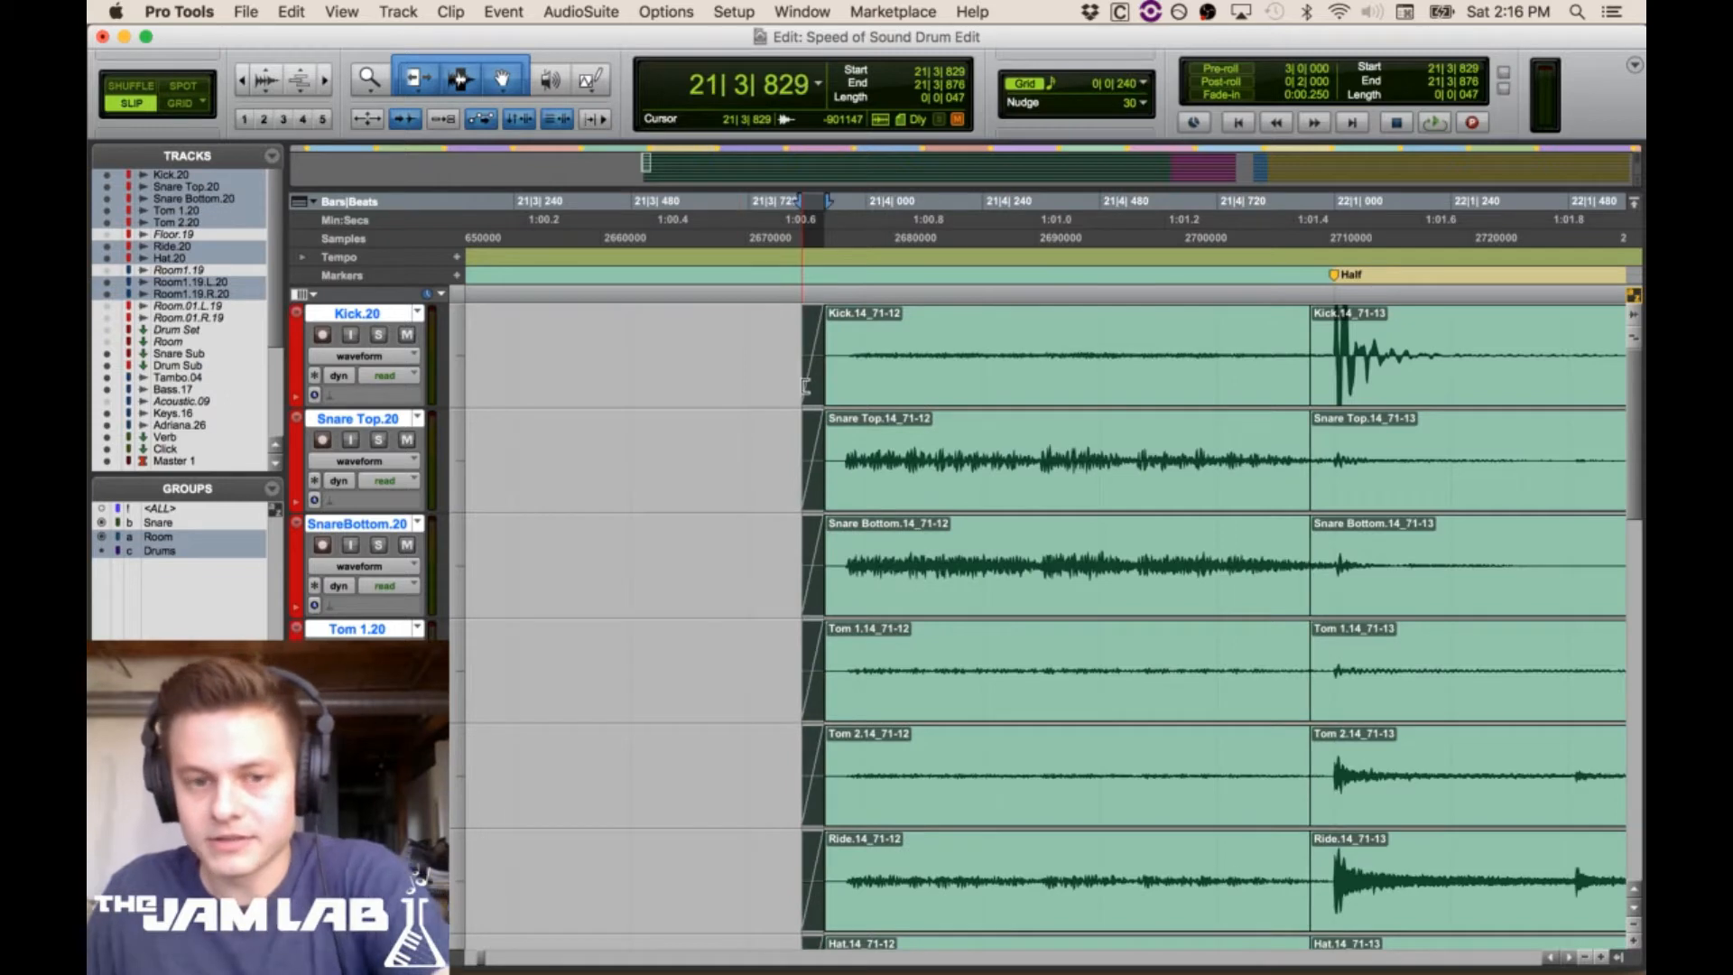
key("a")
Shift the clips ahead of the first kick hit slightly later so their audio begins at 21|4|000 and they end at 21|4|948
left_click(1003, 373)
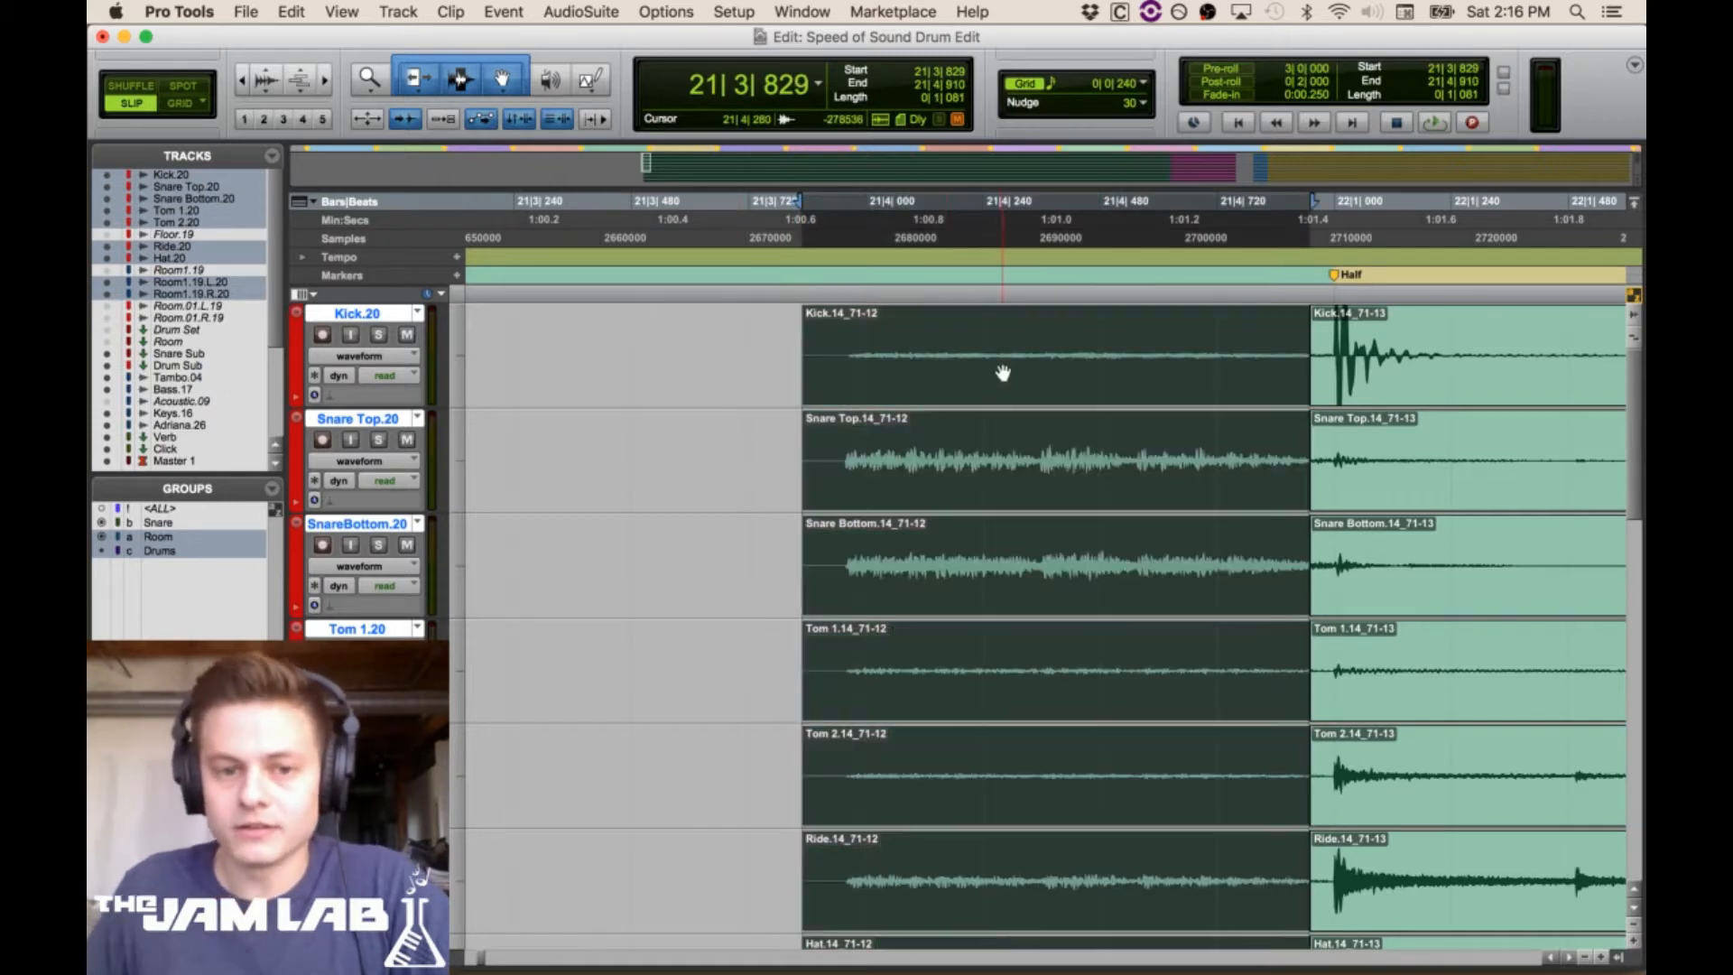
left_click(325, 81)
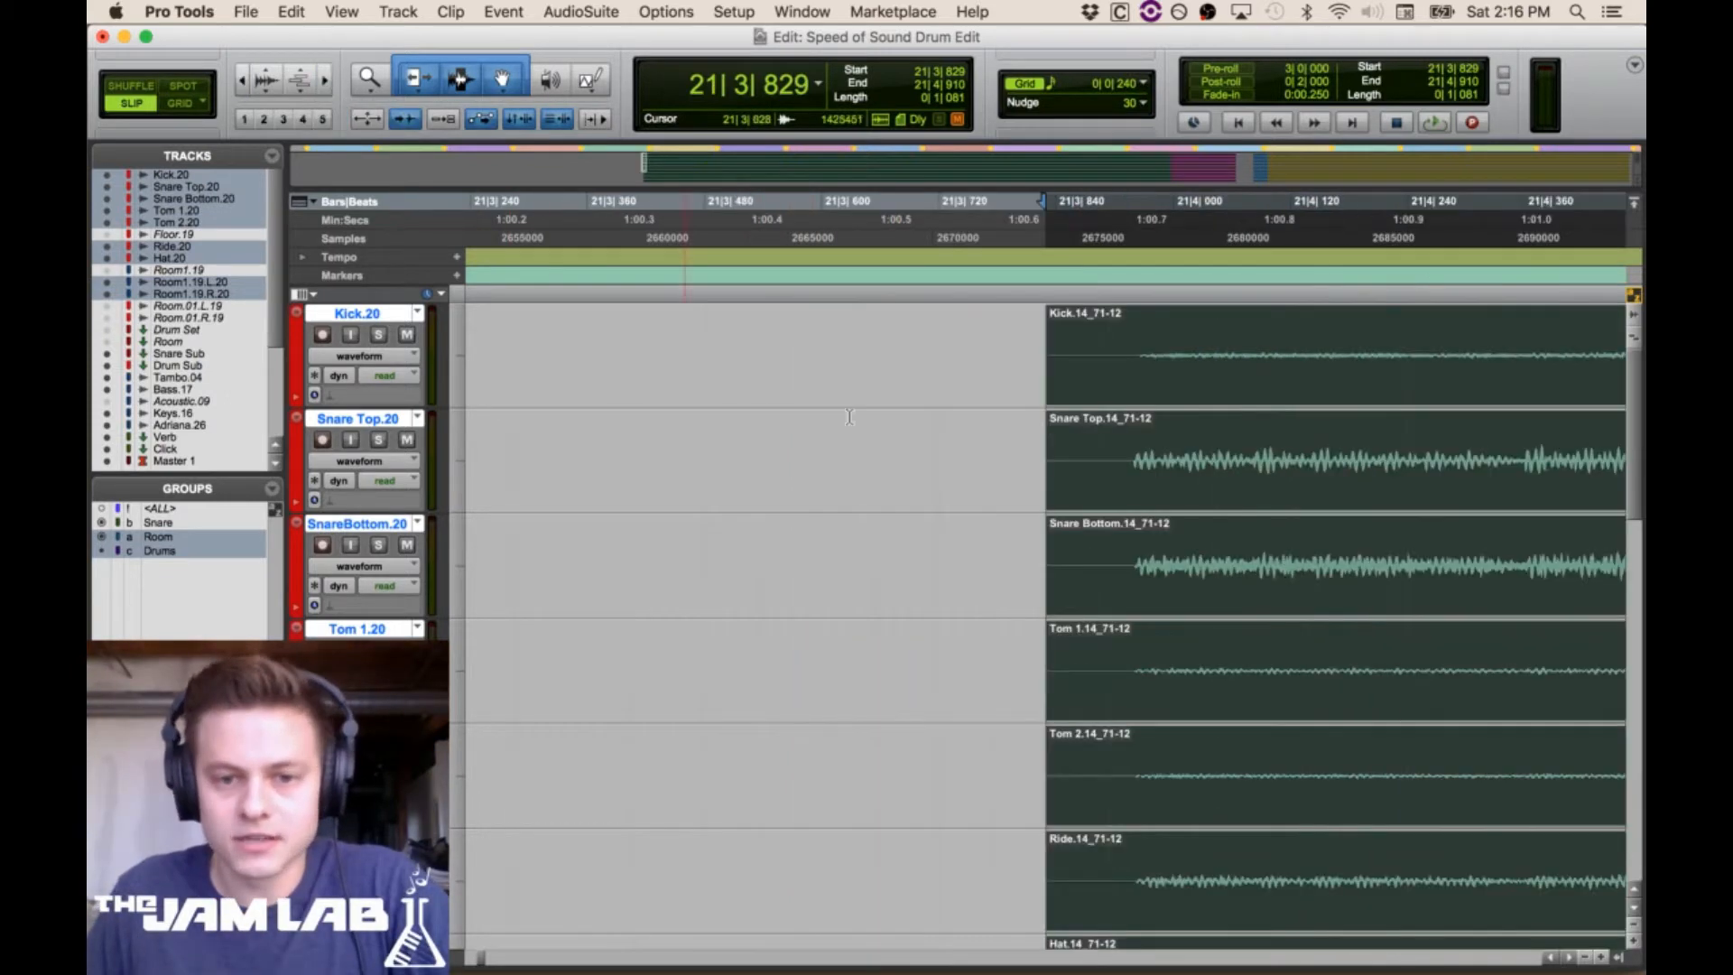
left_click(275, 78)
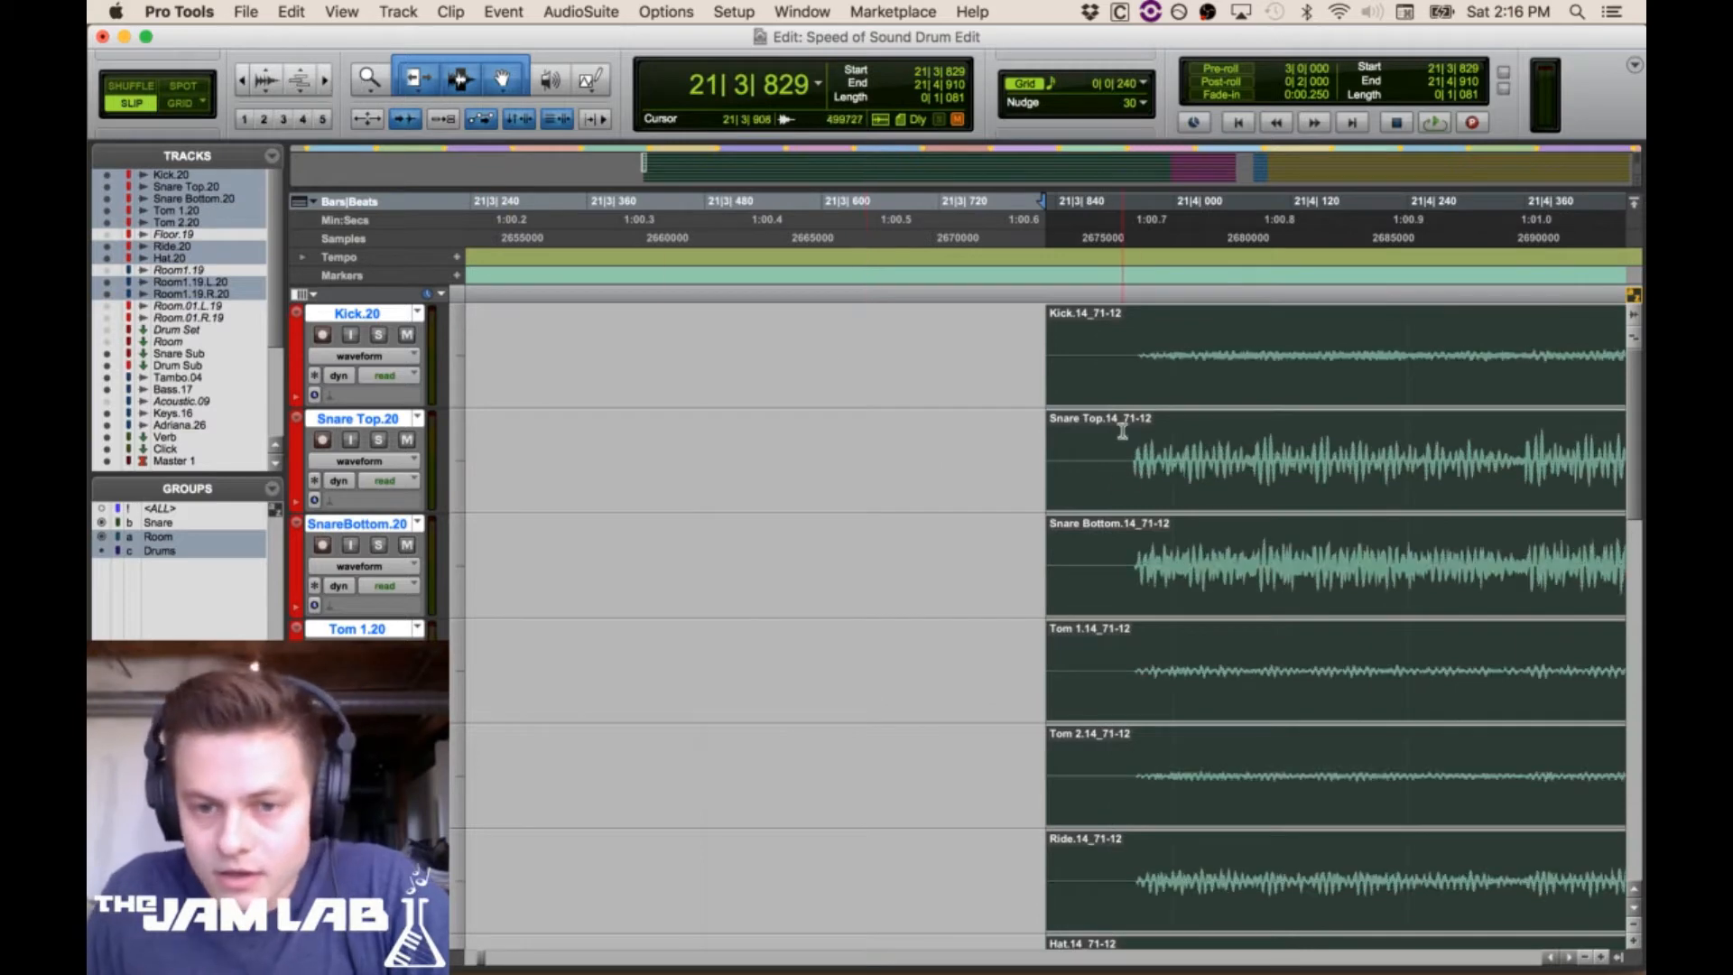
mouse_move(1153, 393)
left_mouse_down()
mouse_move(1192, 398)
mouse_move(1176, 401)
left_mouse_up()
left_click_drag(1048, 422, 1056, 340)
left_click(1056, 340)
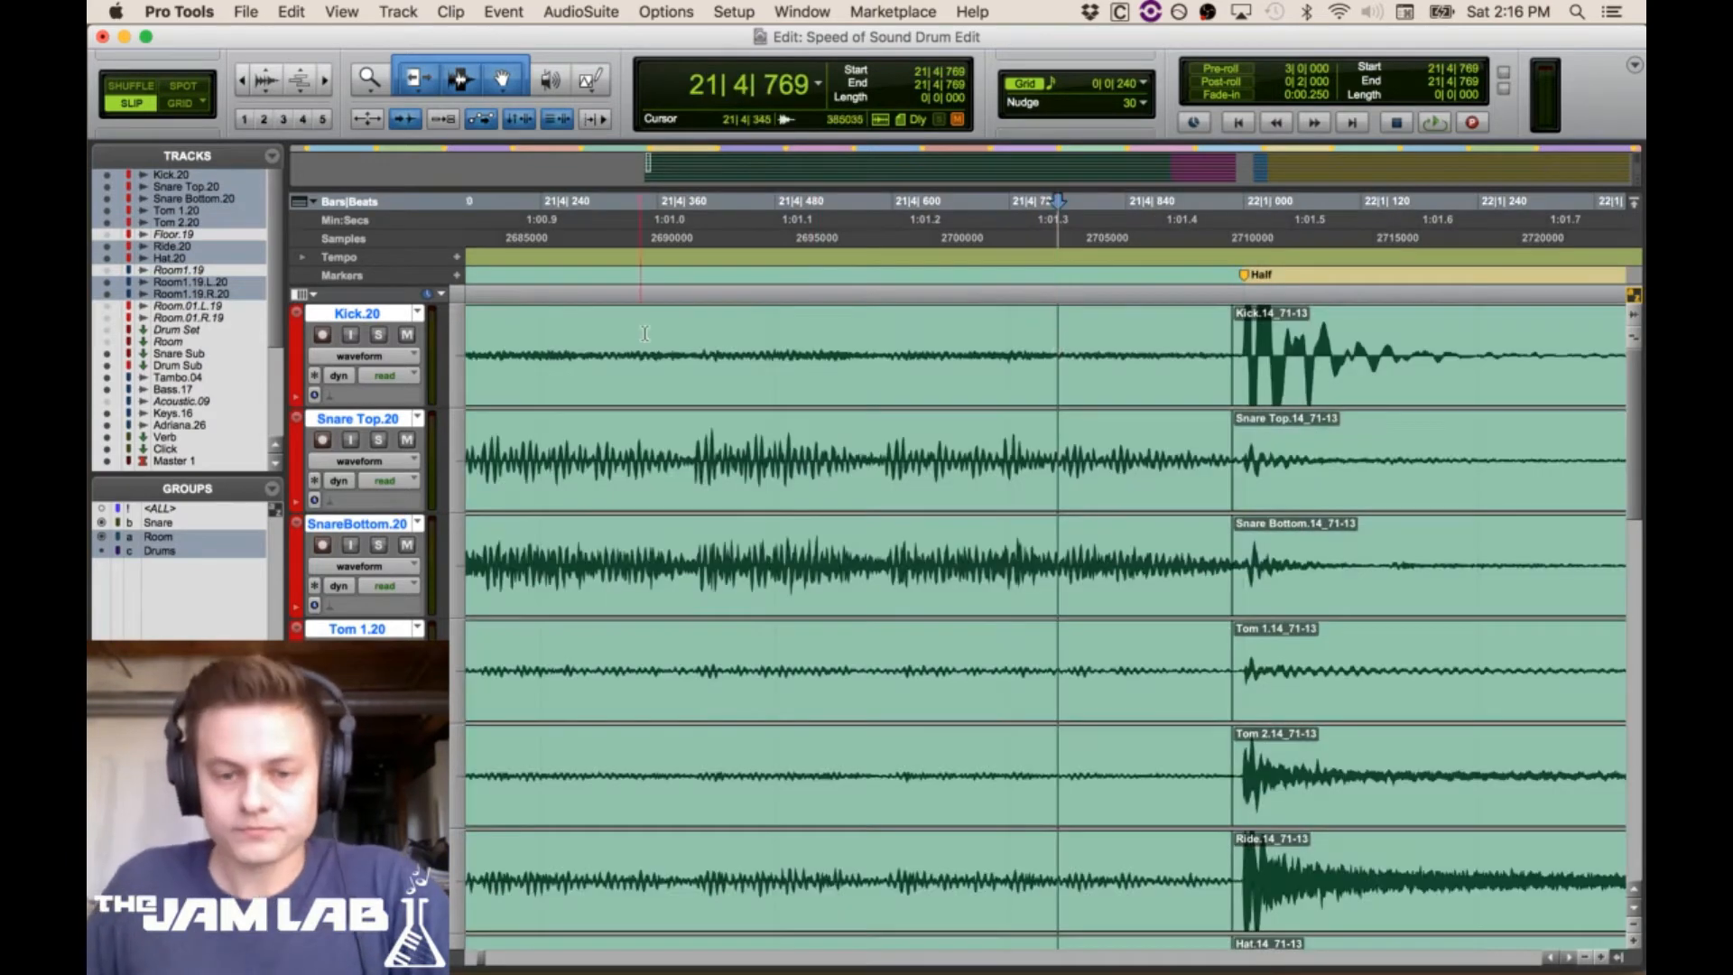
Separate the clips on all grouped drum tracks just ahead of the ride hit that follows the first kick, at 22|1|443
left_click(242, 86)
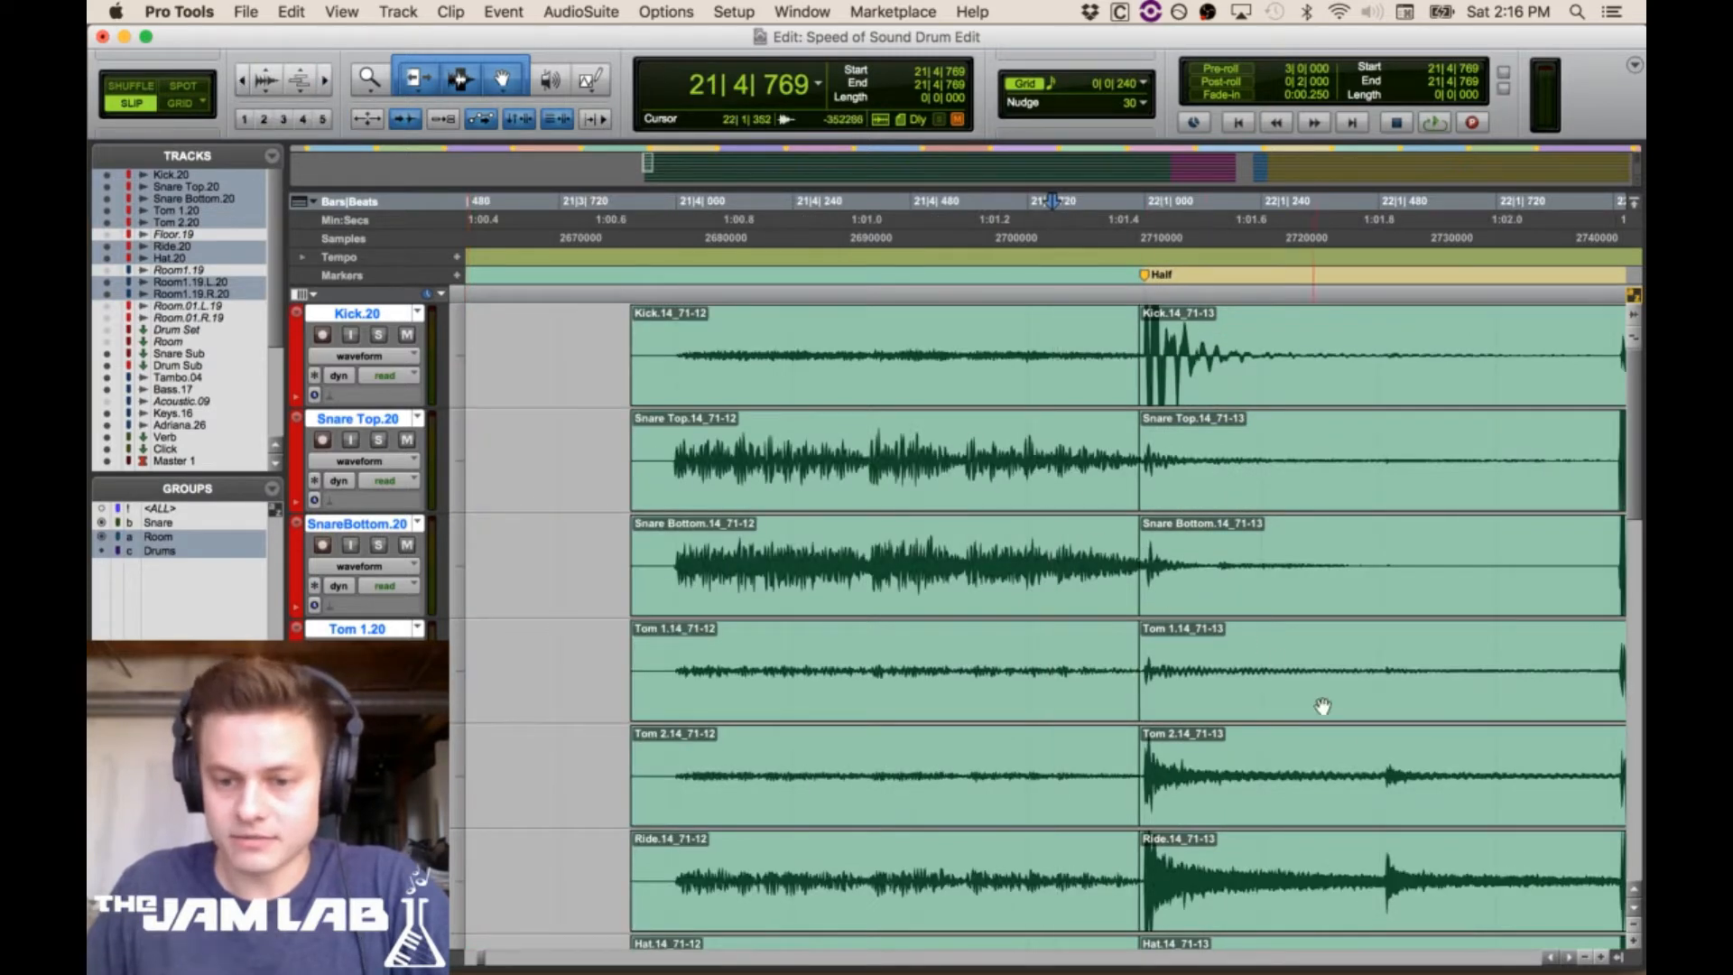
left_click(1370, 654)
left_click(325, 82)
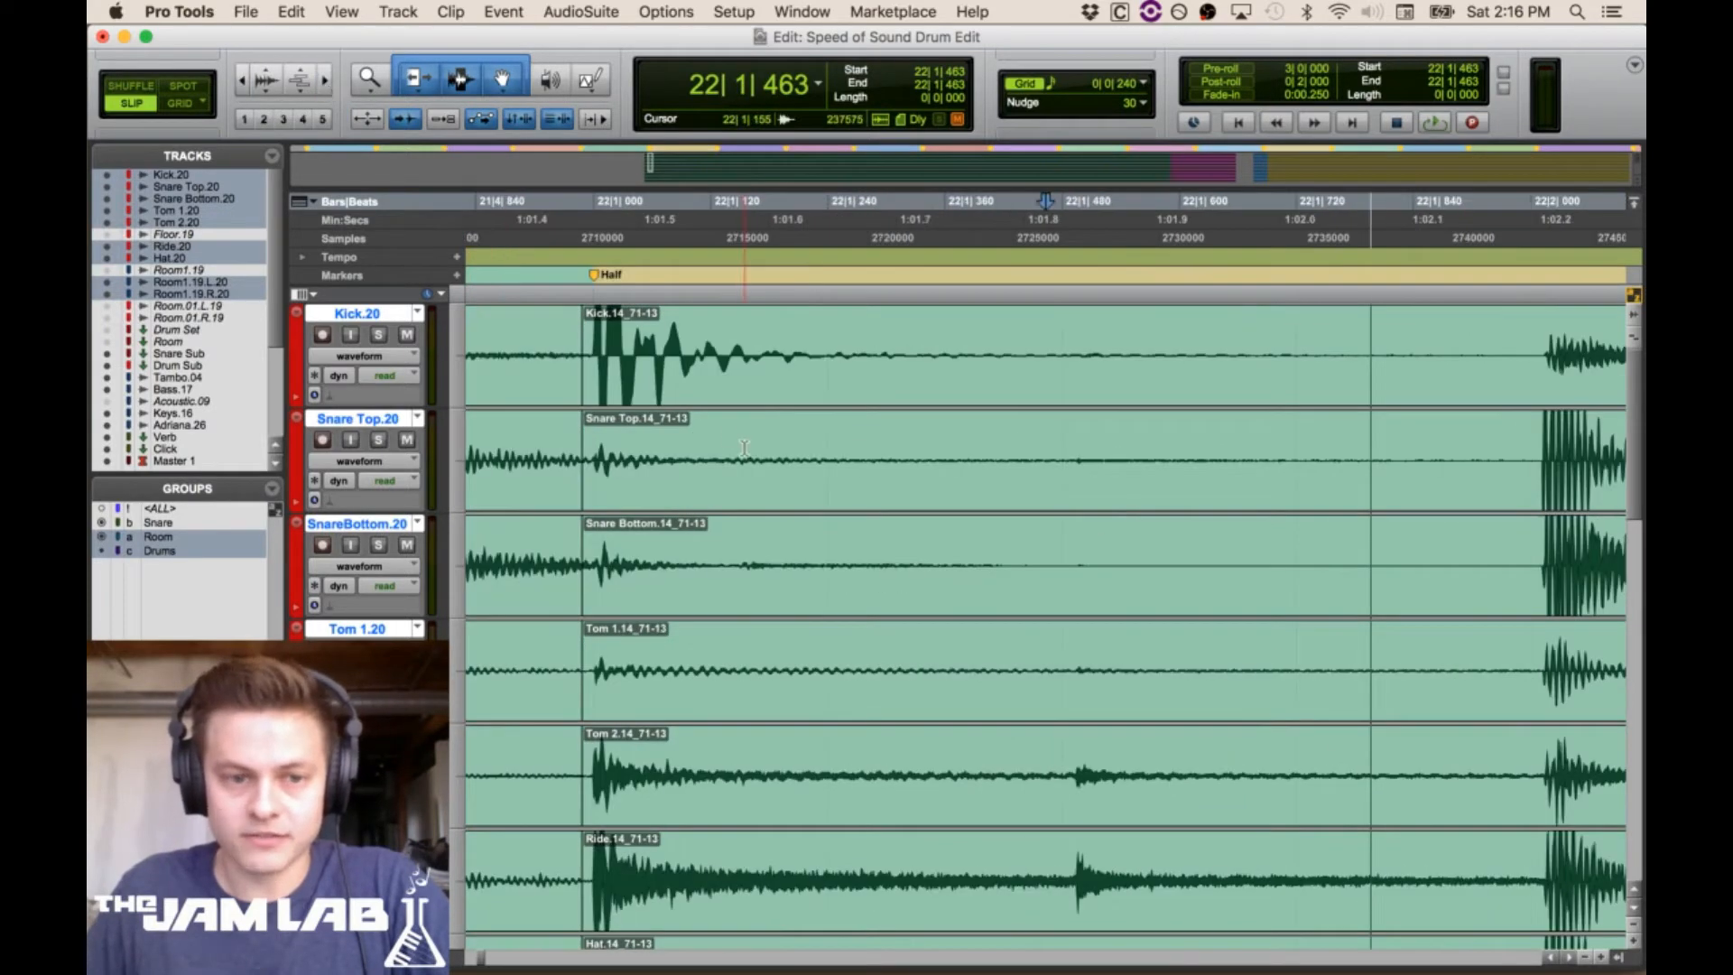
left_click(682, 461)
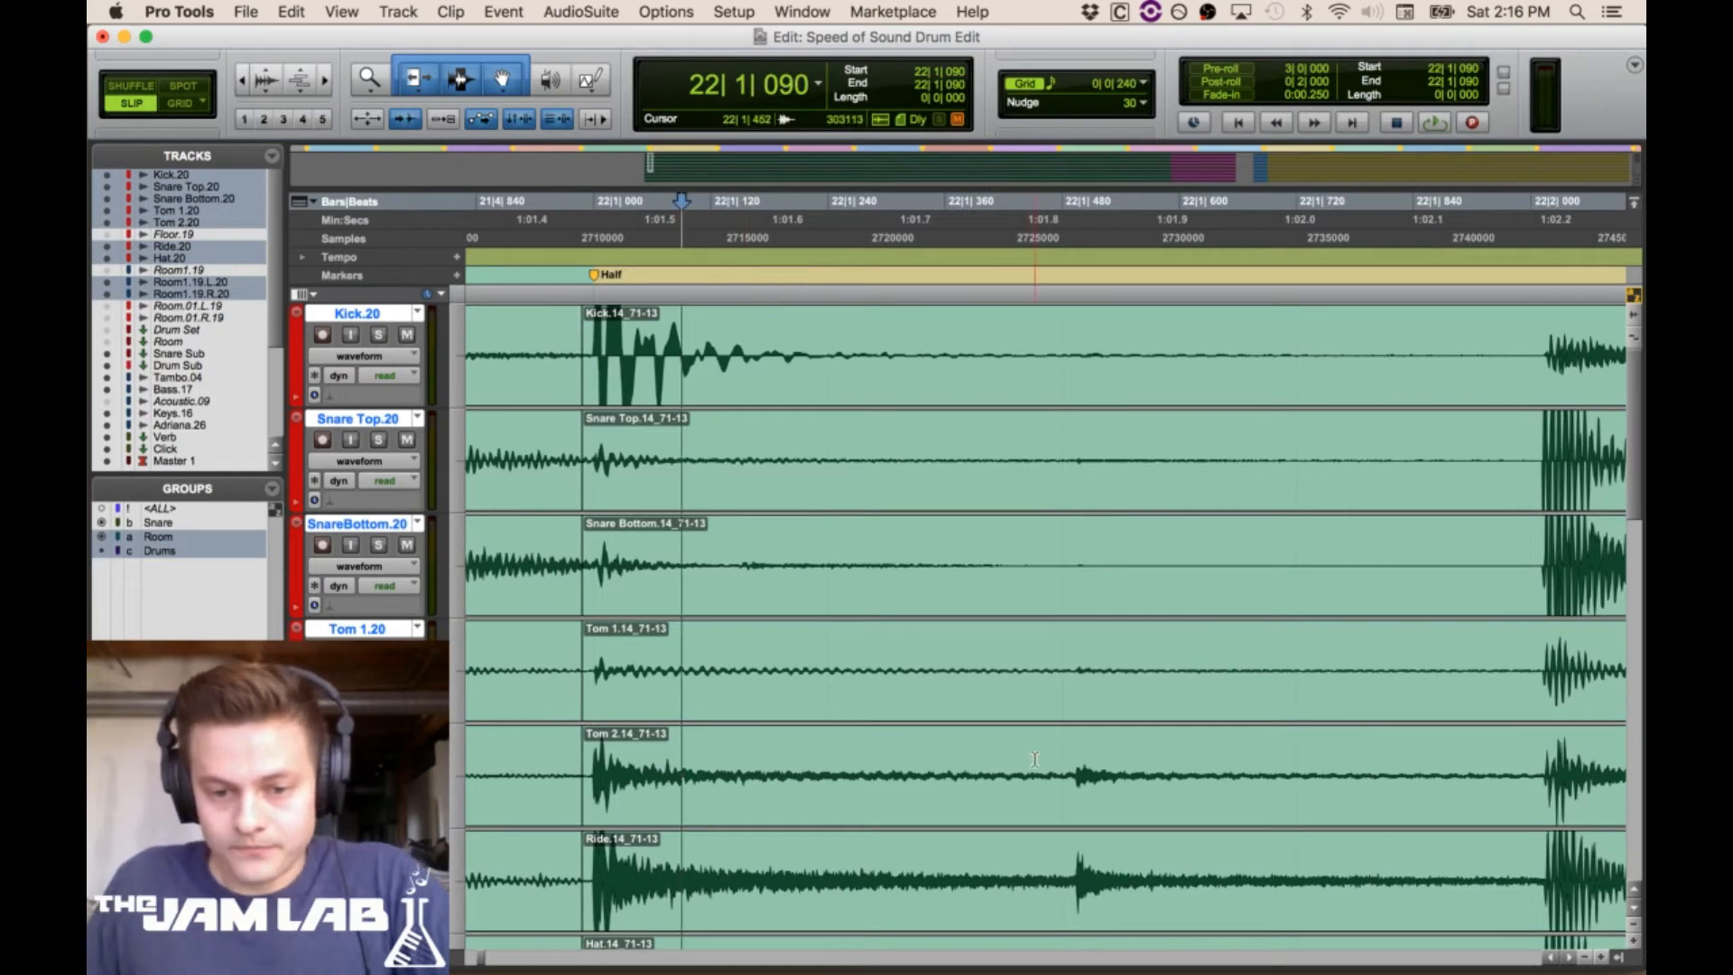
left_click(1027, 736)
key("super+e")
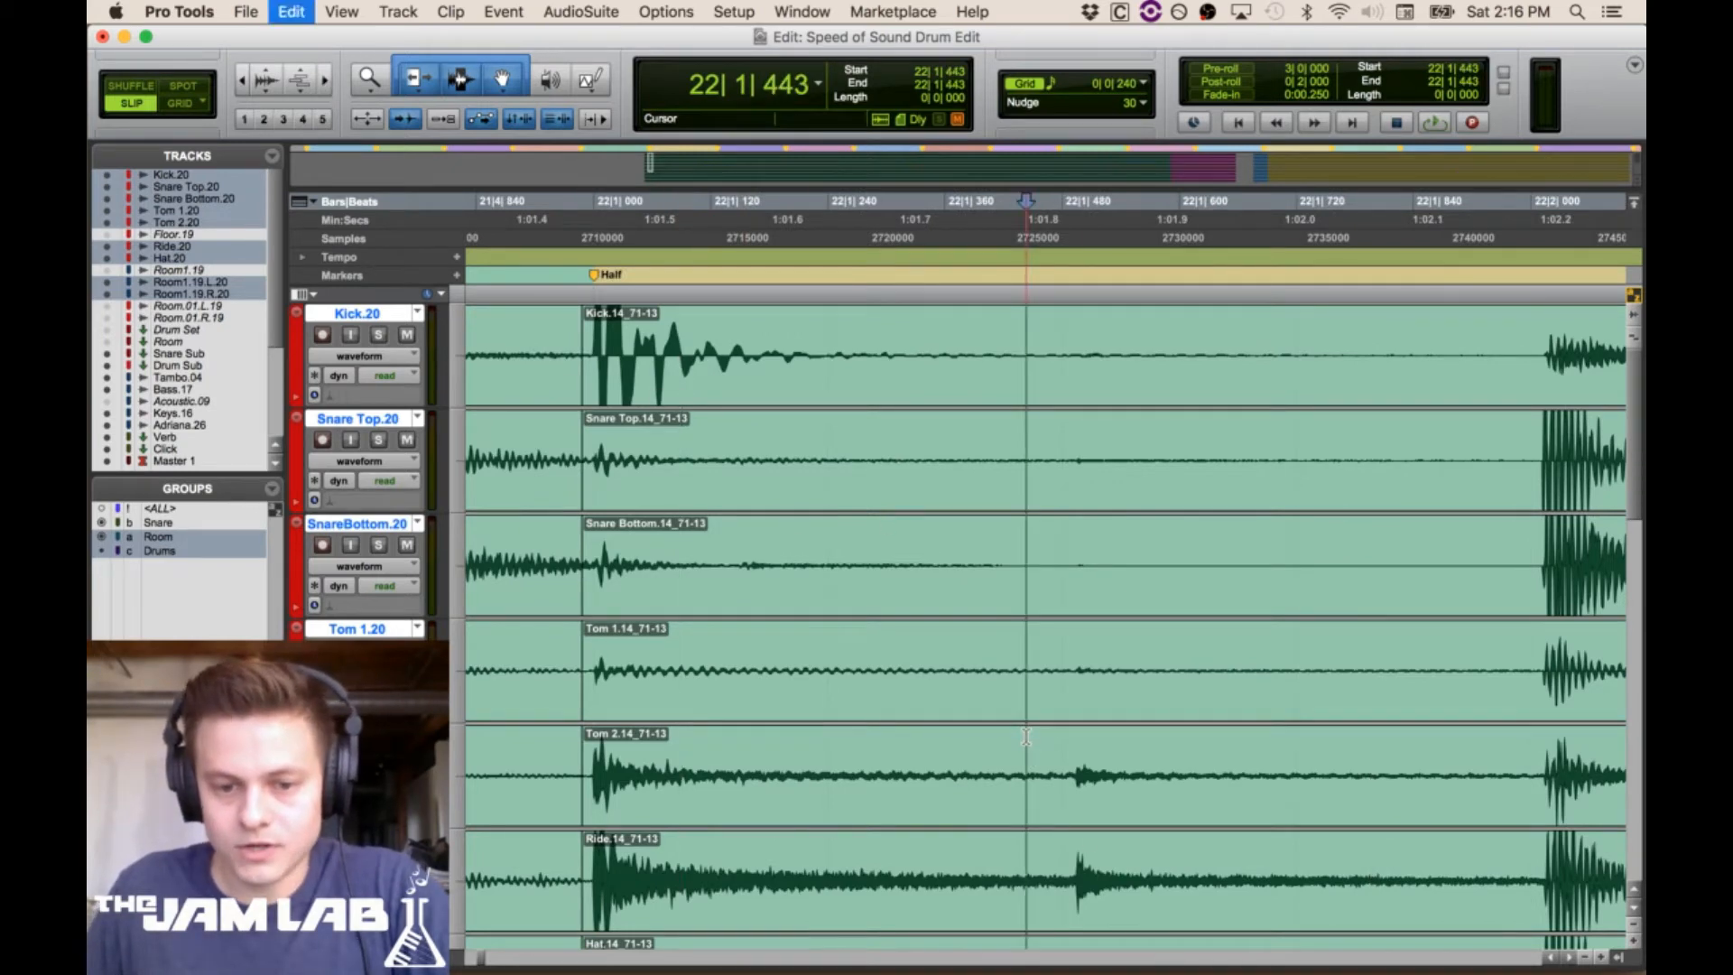
Try to shift the first kick clips slightly earlier so the kick's onset lands on the Half marker
left_click(632, 354)
left_click(326, 80)
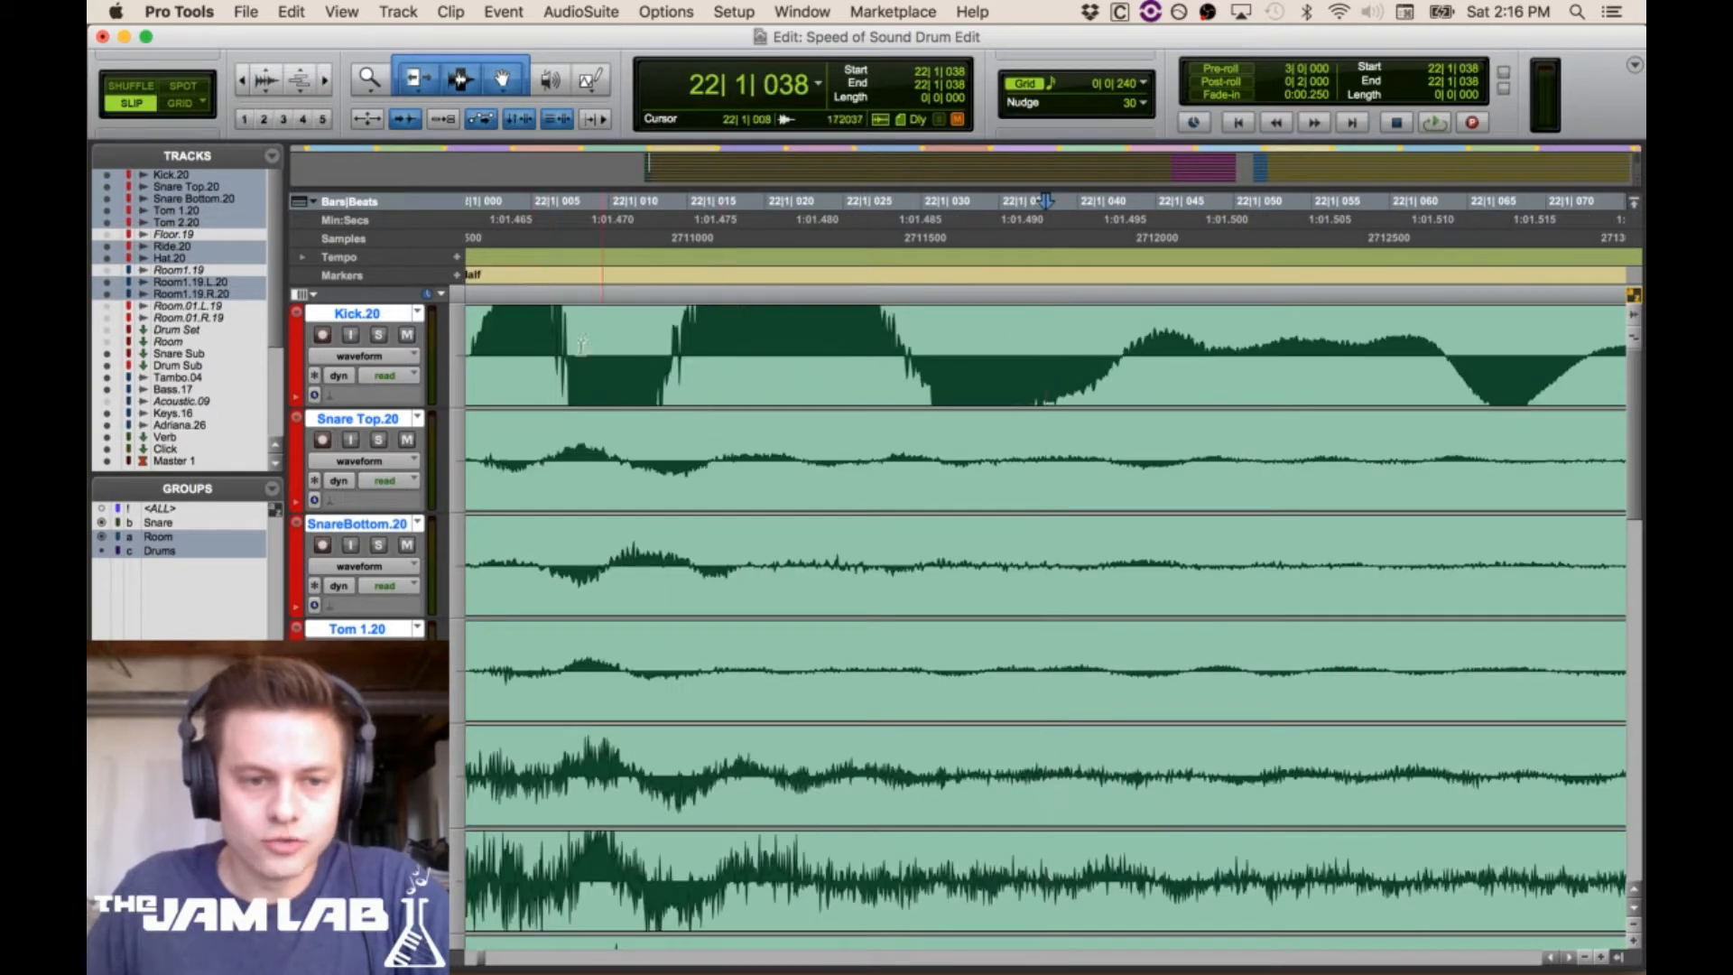
left_click_drag(525, 361, 455, 362)
left_click(549, 361)
double_click(326, 79)
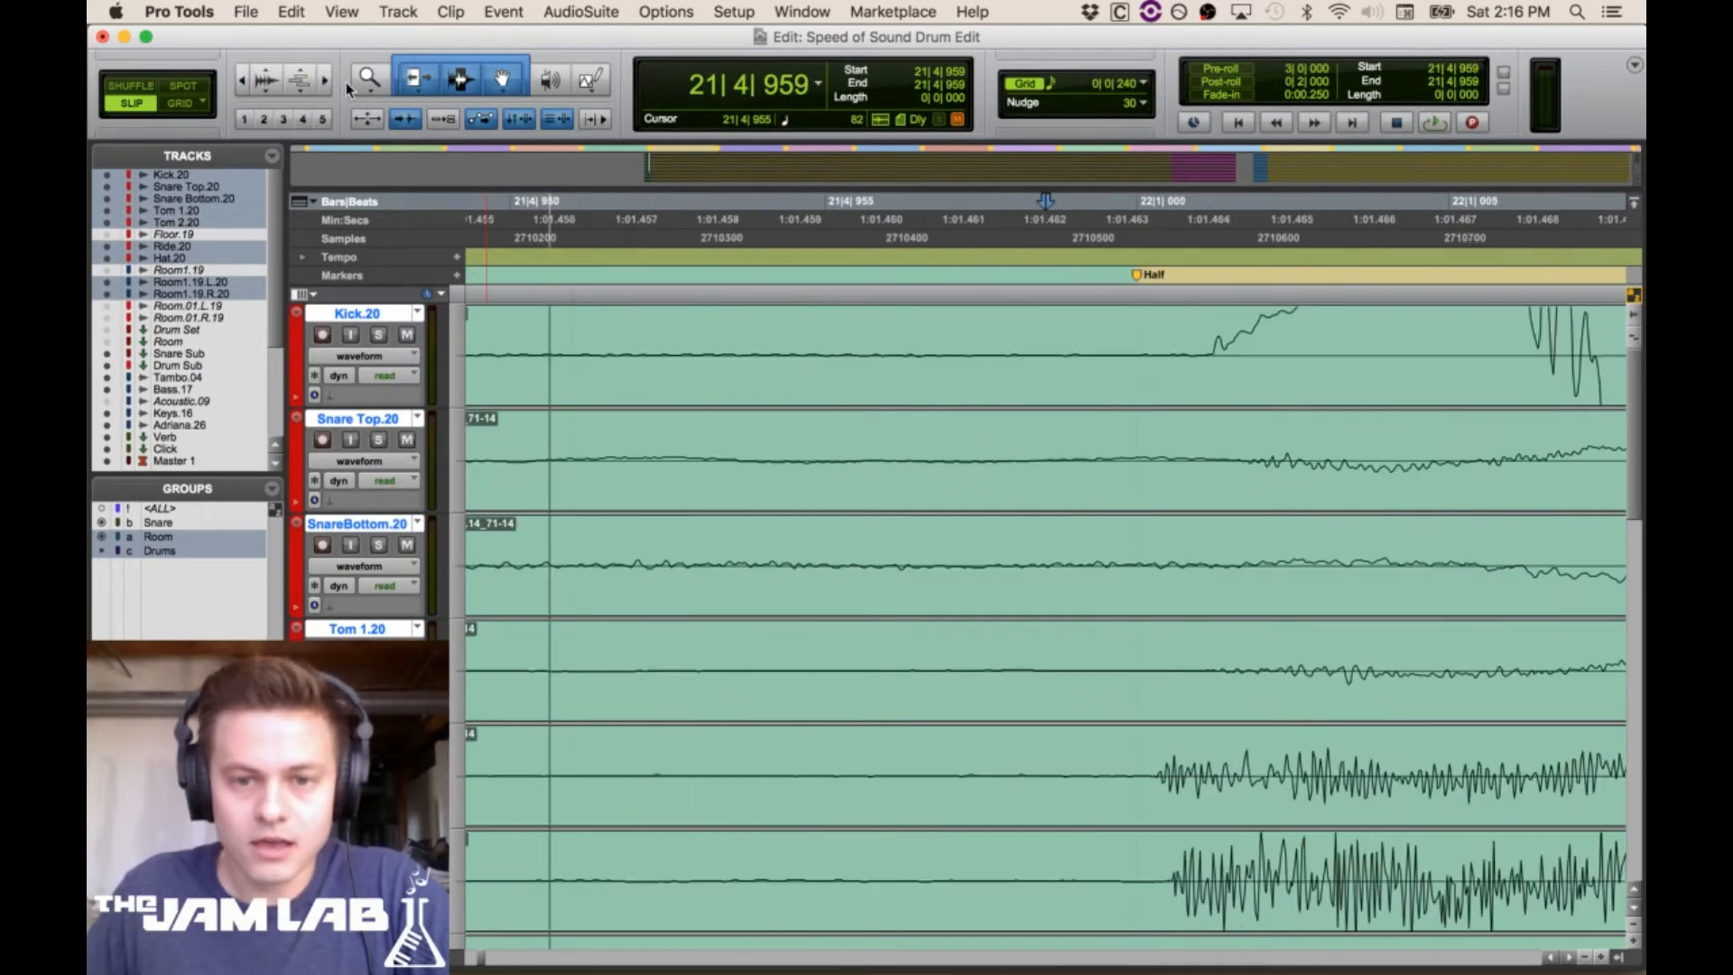
left_click_drag(1172, 388, 1098, 391)
key("super+z")
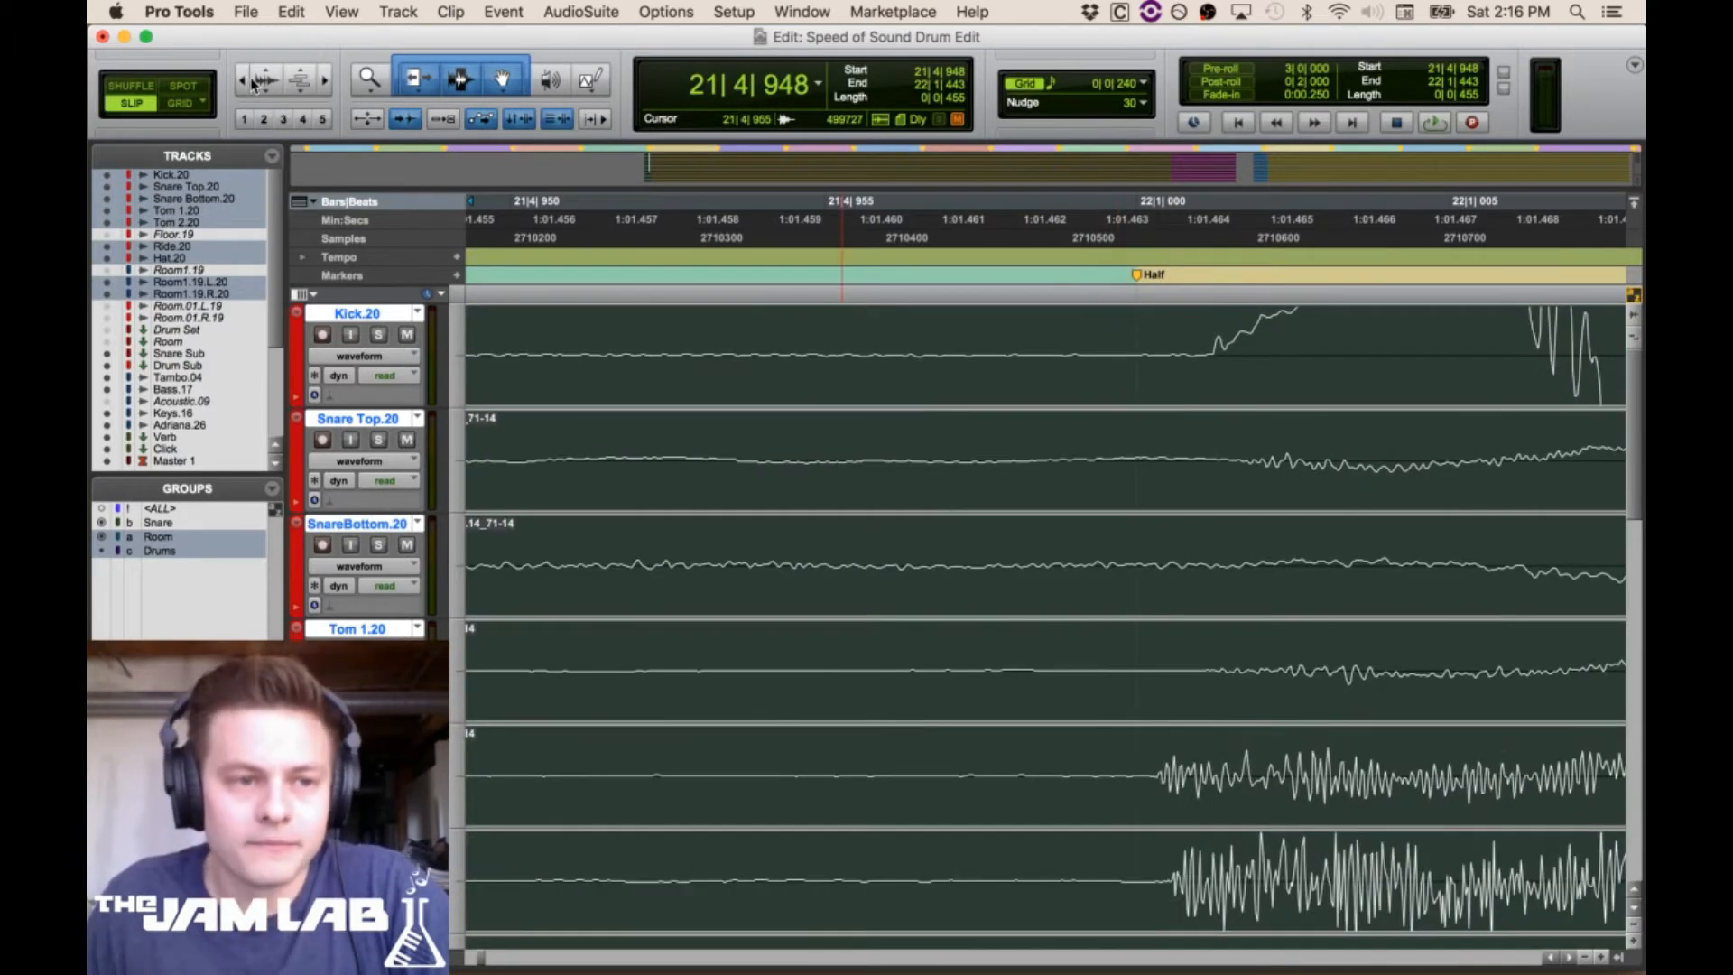
Separate the clips on all grouped drum tracks after the snare hit near 22|2|000, at about 22|2|229
left_click(253, 84)
left_click(253, 84)
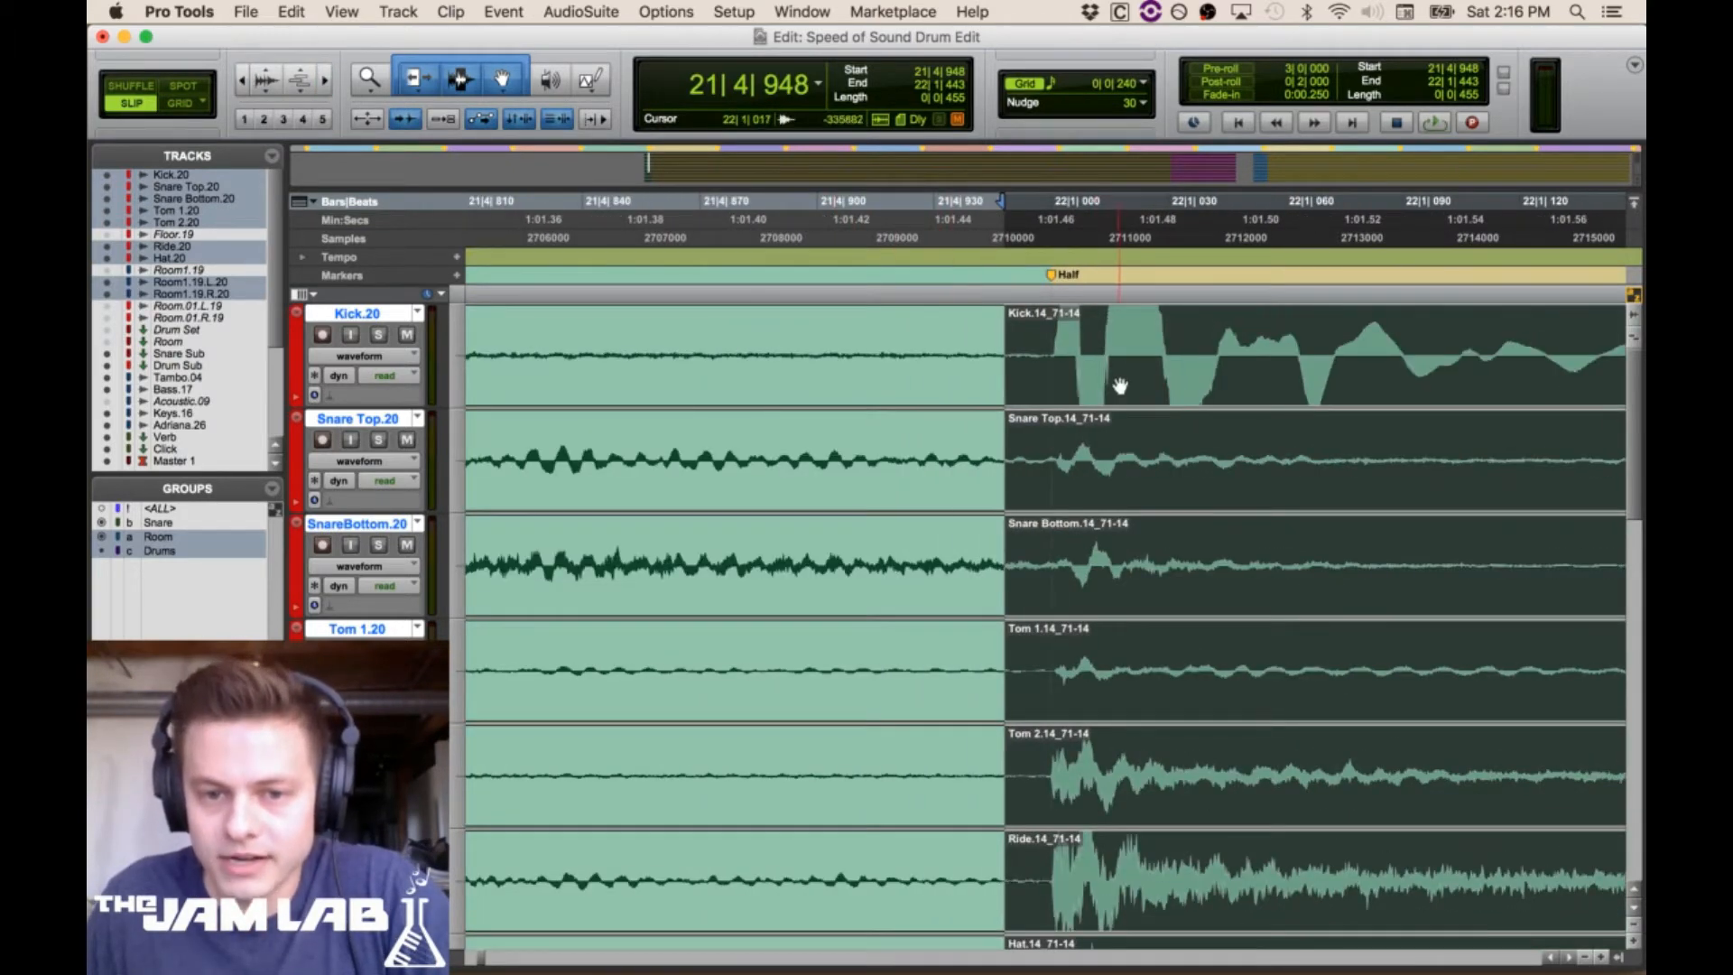
left_click(960, 308)
left_click(241, 81)
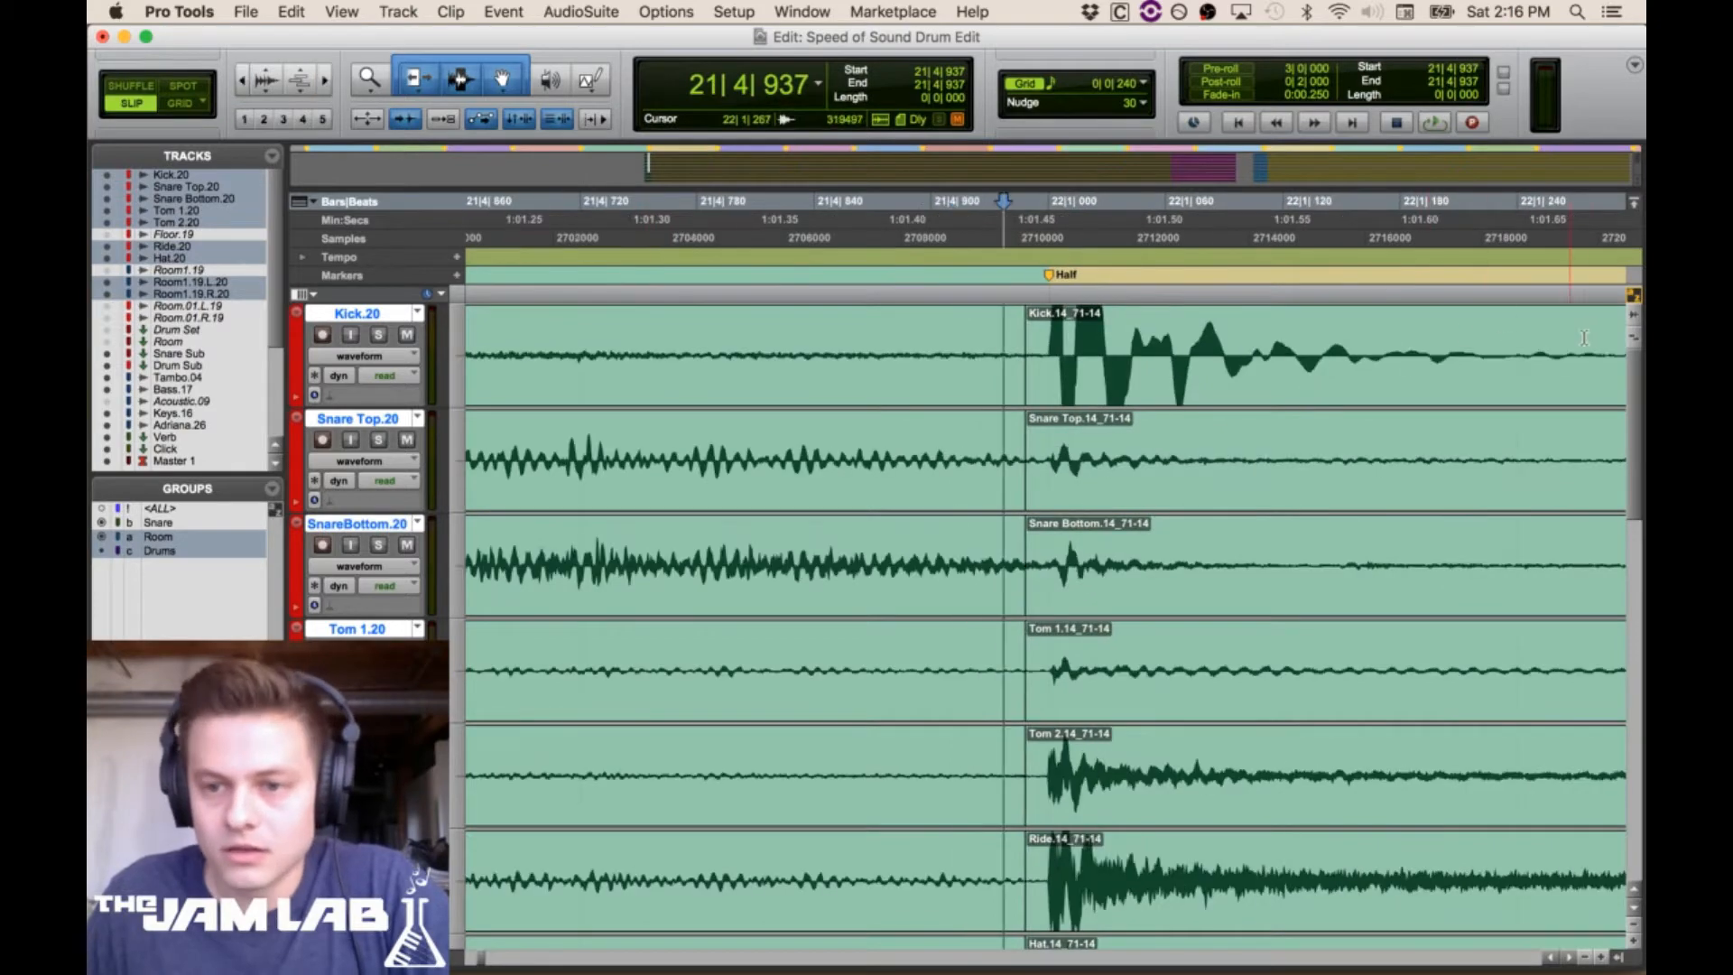
left_click_drag(1547, 352, 1607, 356)
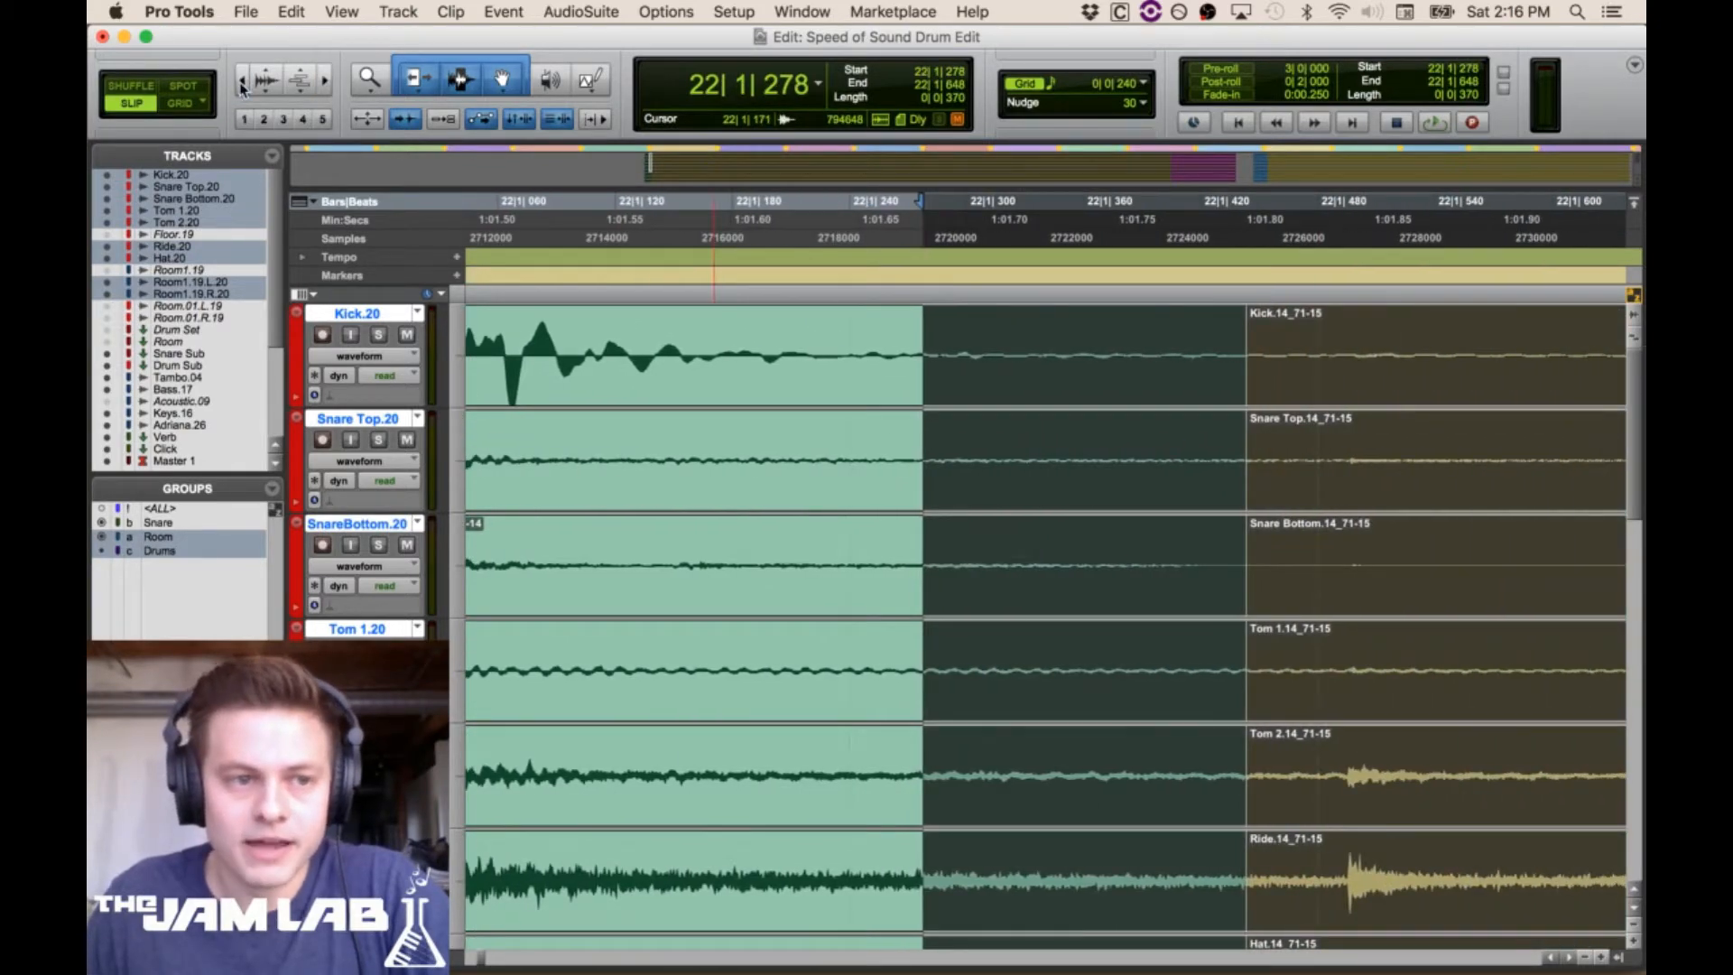
key("super+bracketleft")
left_click(1264, 324)
scroll(1246, 452, "down", 4)
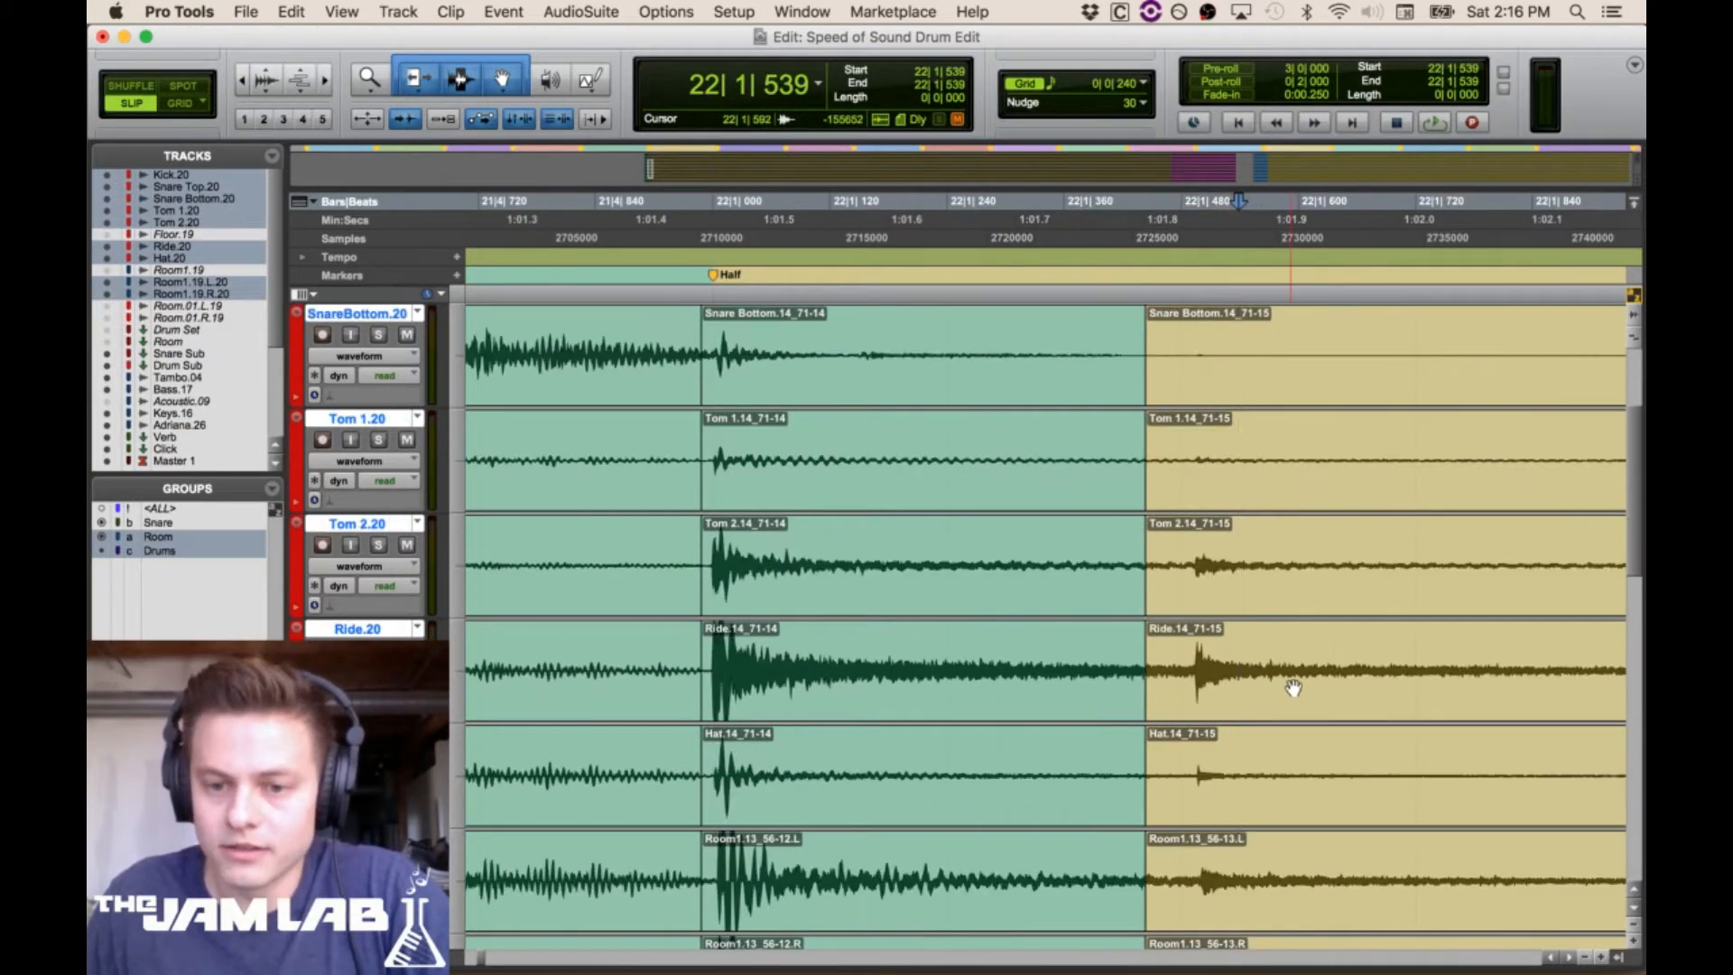
left_click_drag(1314, 673, 1625, 686)
left_click(1246, 643)
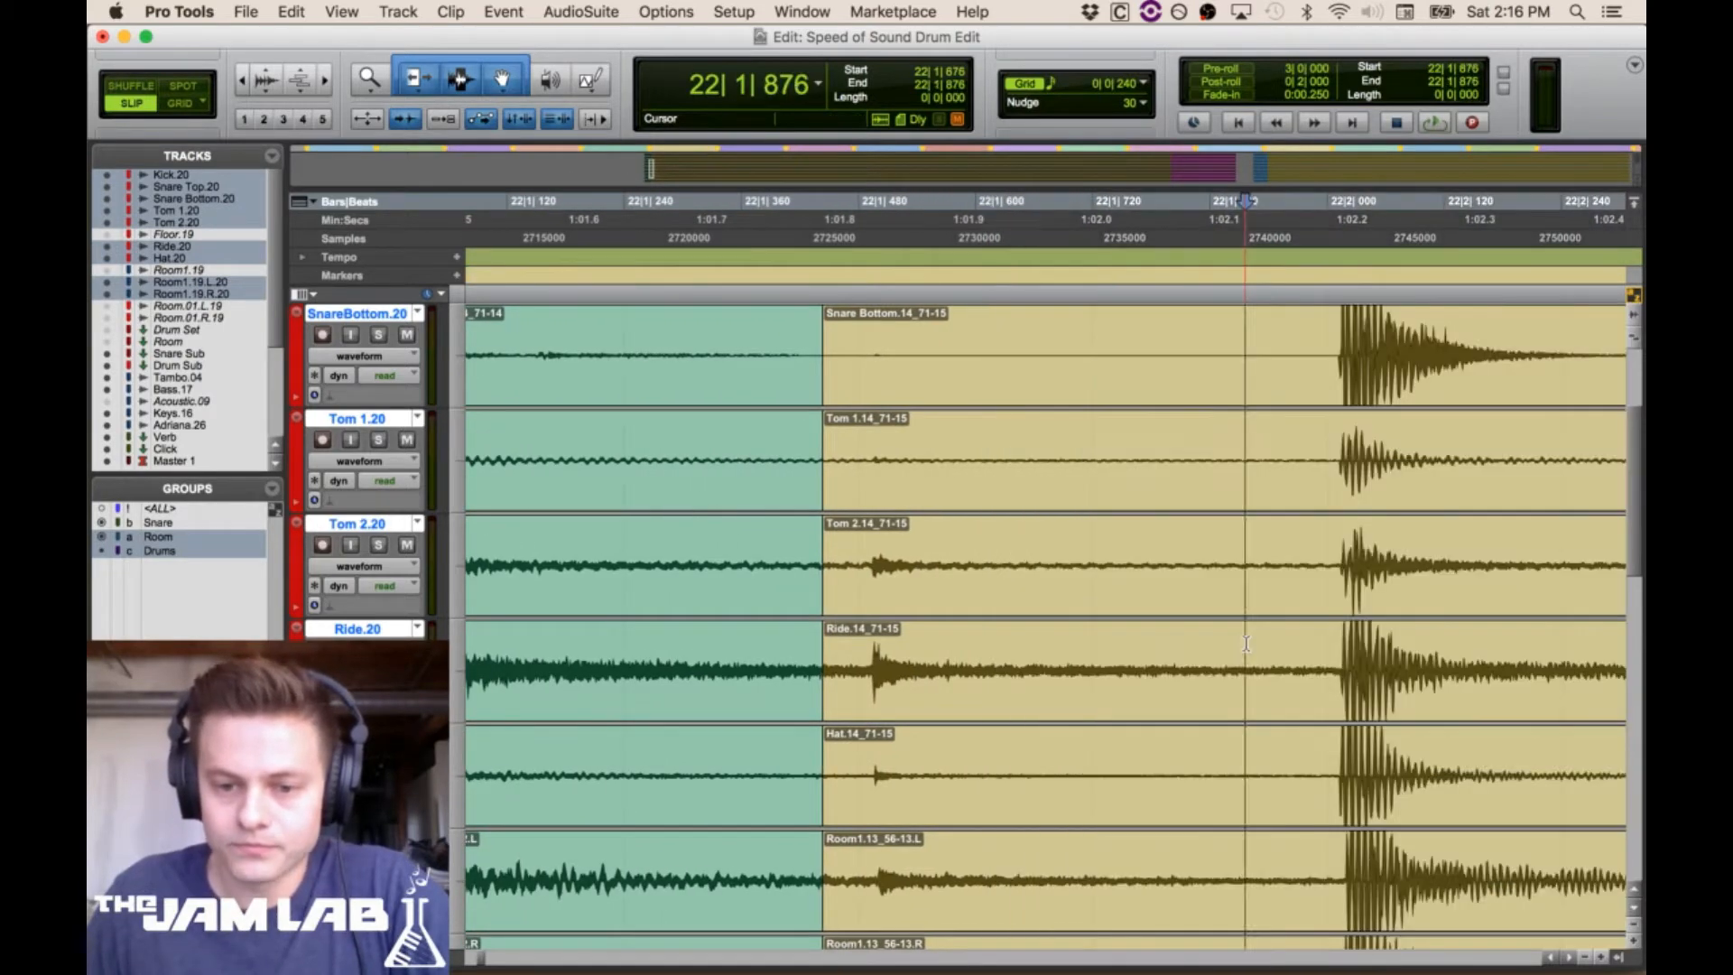
left_click(1550, 652)
key("super+e")
Shift the clips containing the ride and snare hits earlier to start at 22|1|430, bringing the snare onto 22|2|000
left_click_drag(1356, 698, 1342, 704)
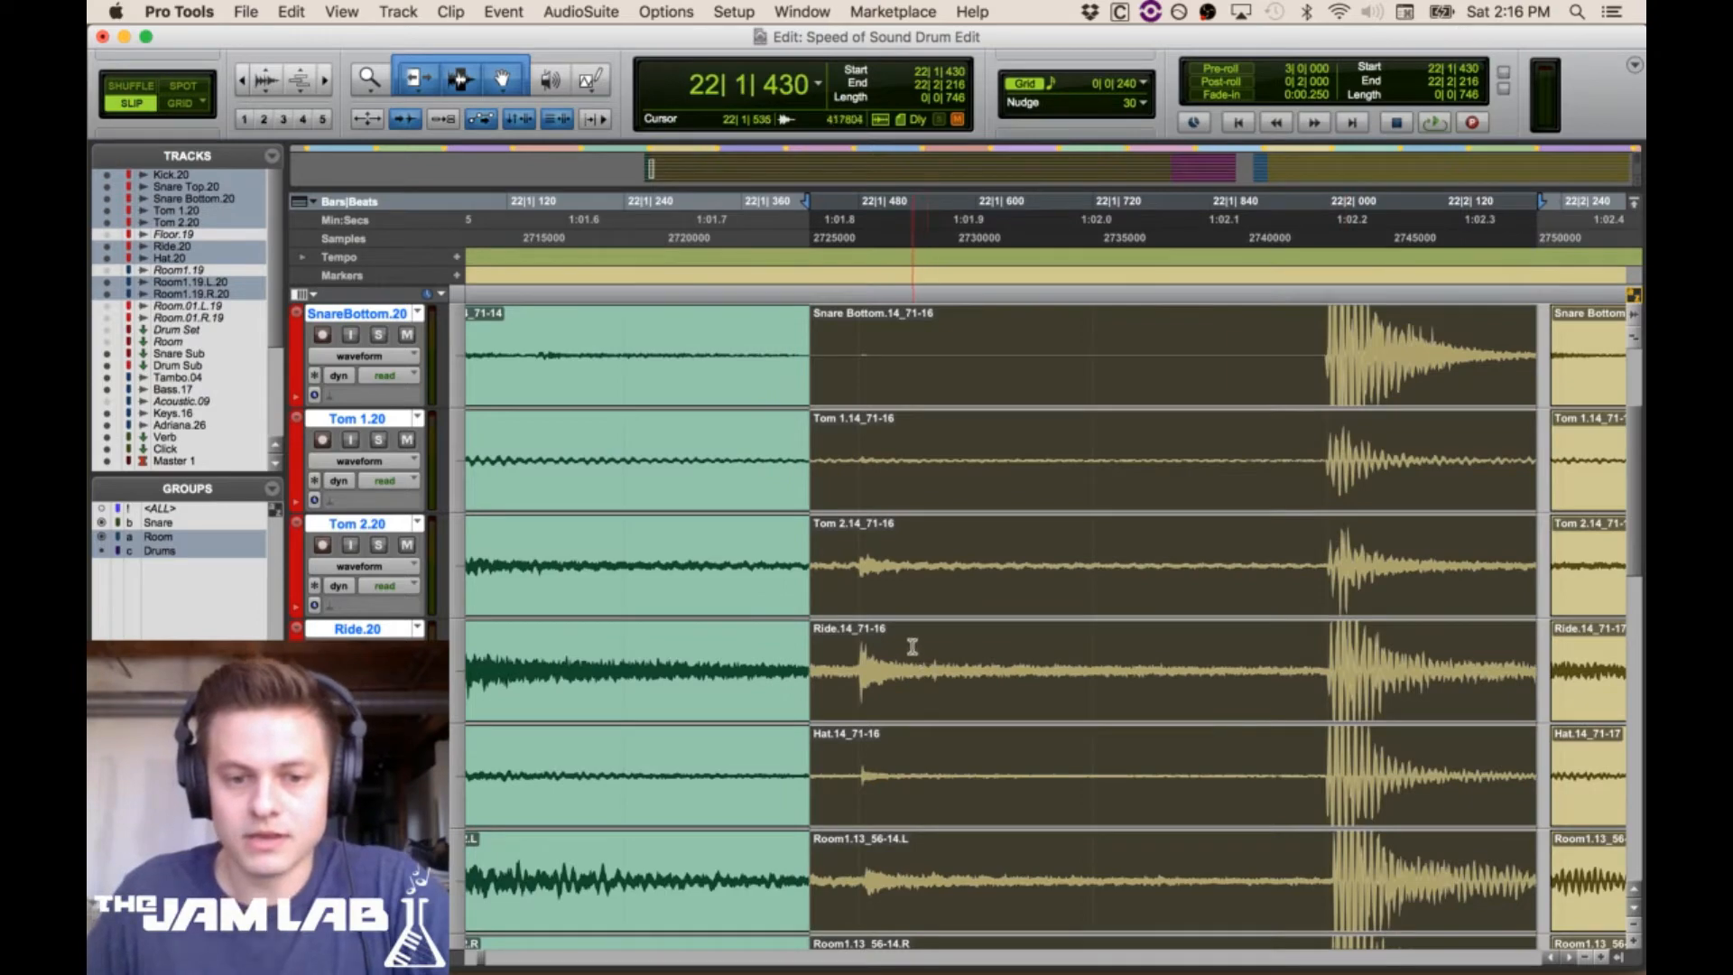
left_click(911, 647)
key("super+bracketleft")
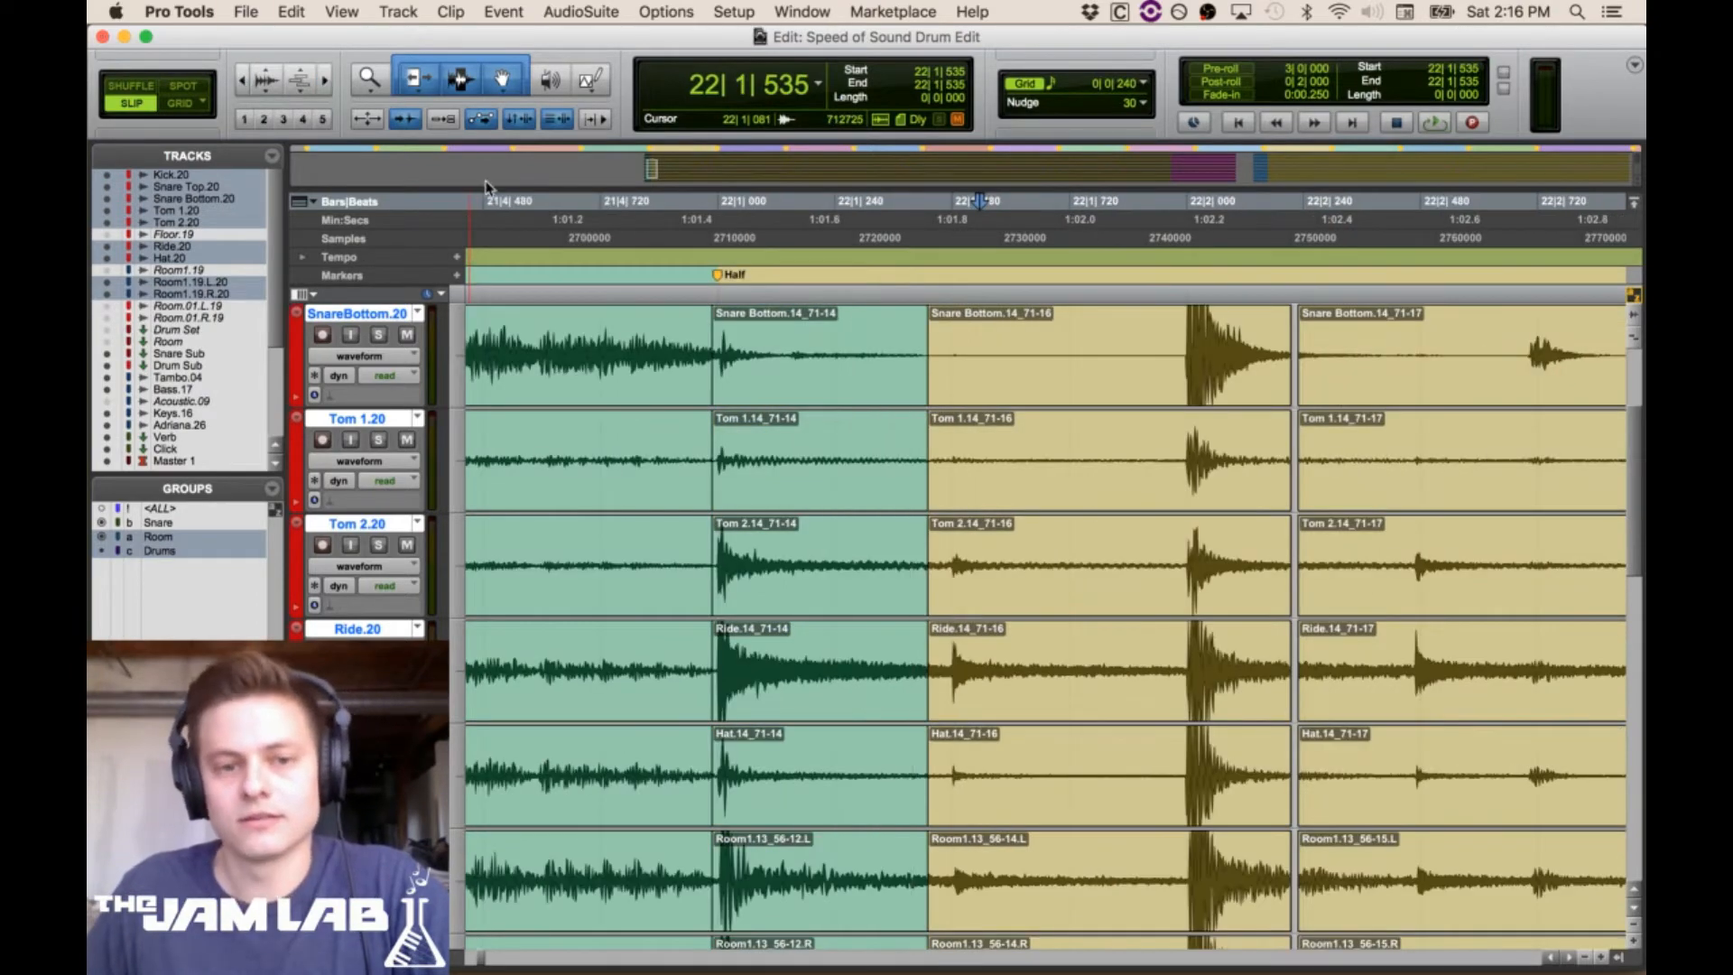
scroll(781, 381, "up", 3)
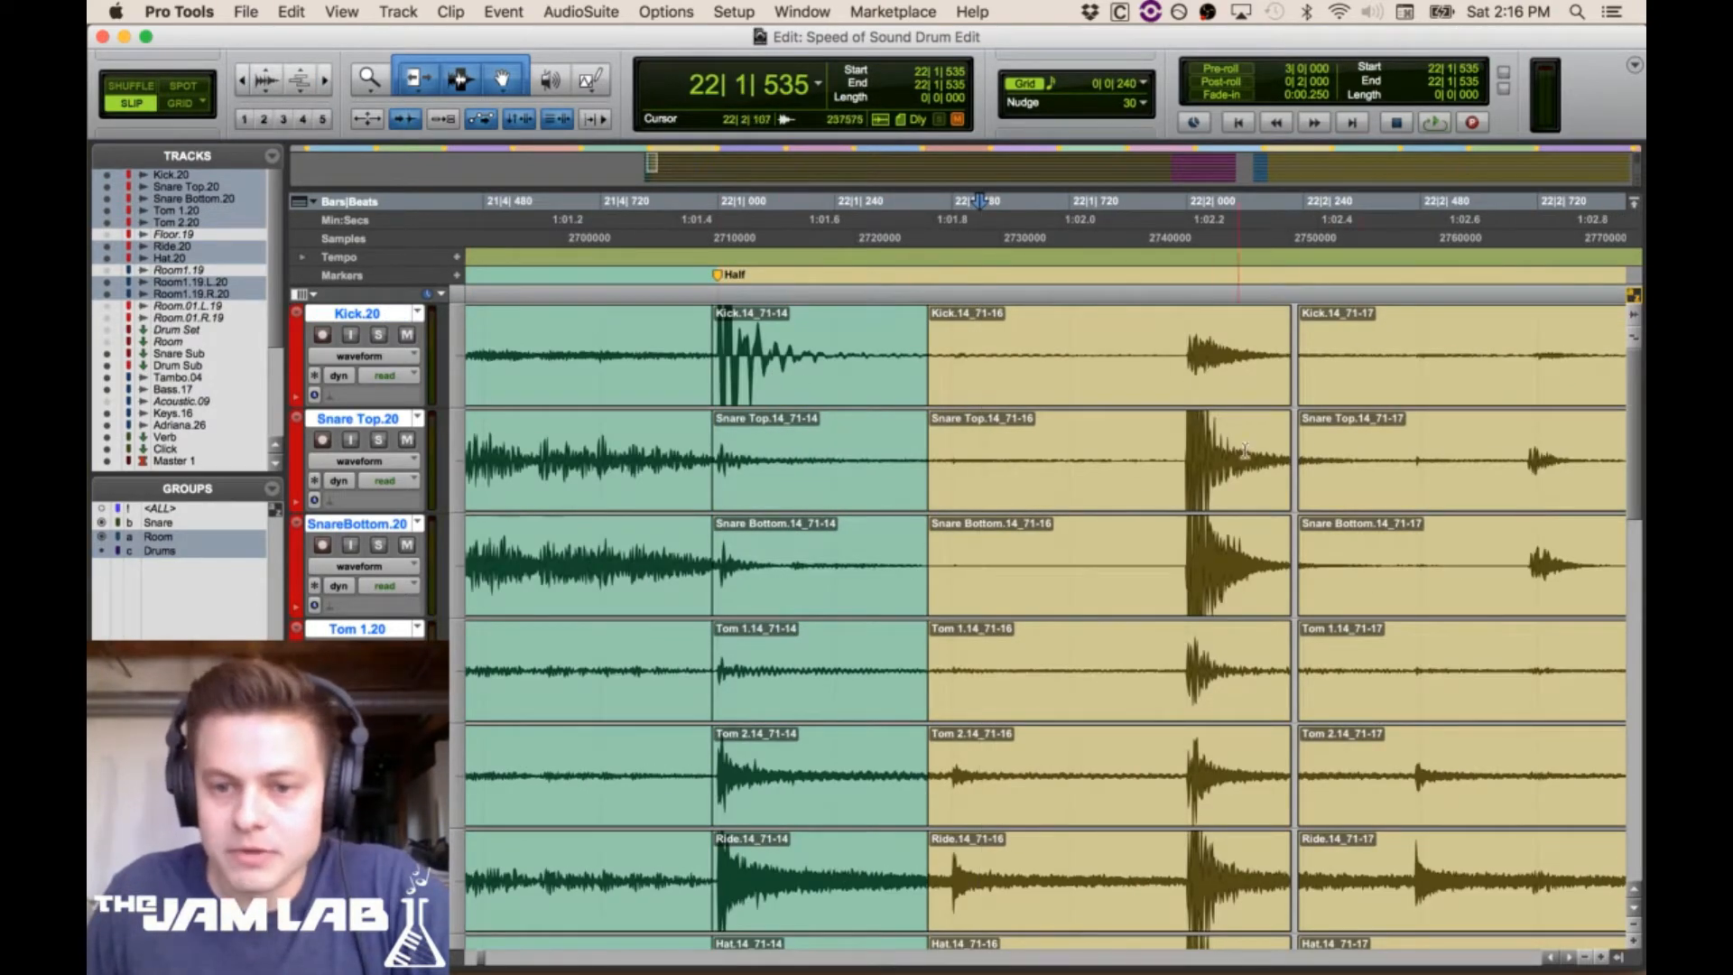
Examine the ride hit after the first kick and play the kick section from 21|4|948 to 22|1|430
left_click_drag(1359, 449, 1625, 447)
left_click(829, 437)
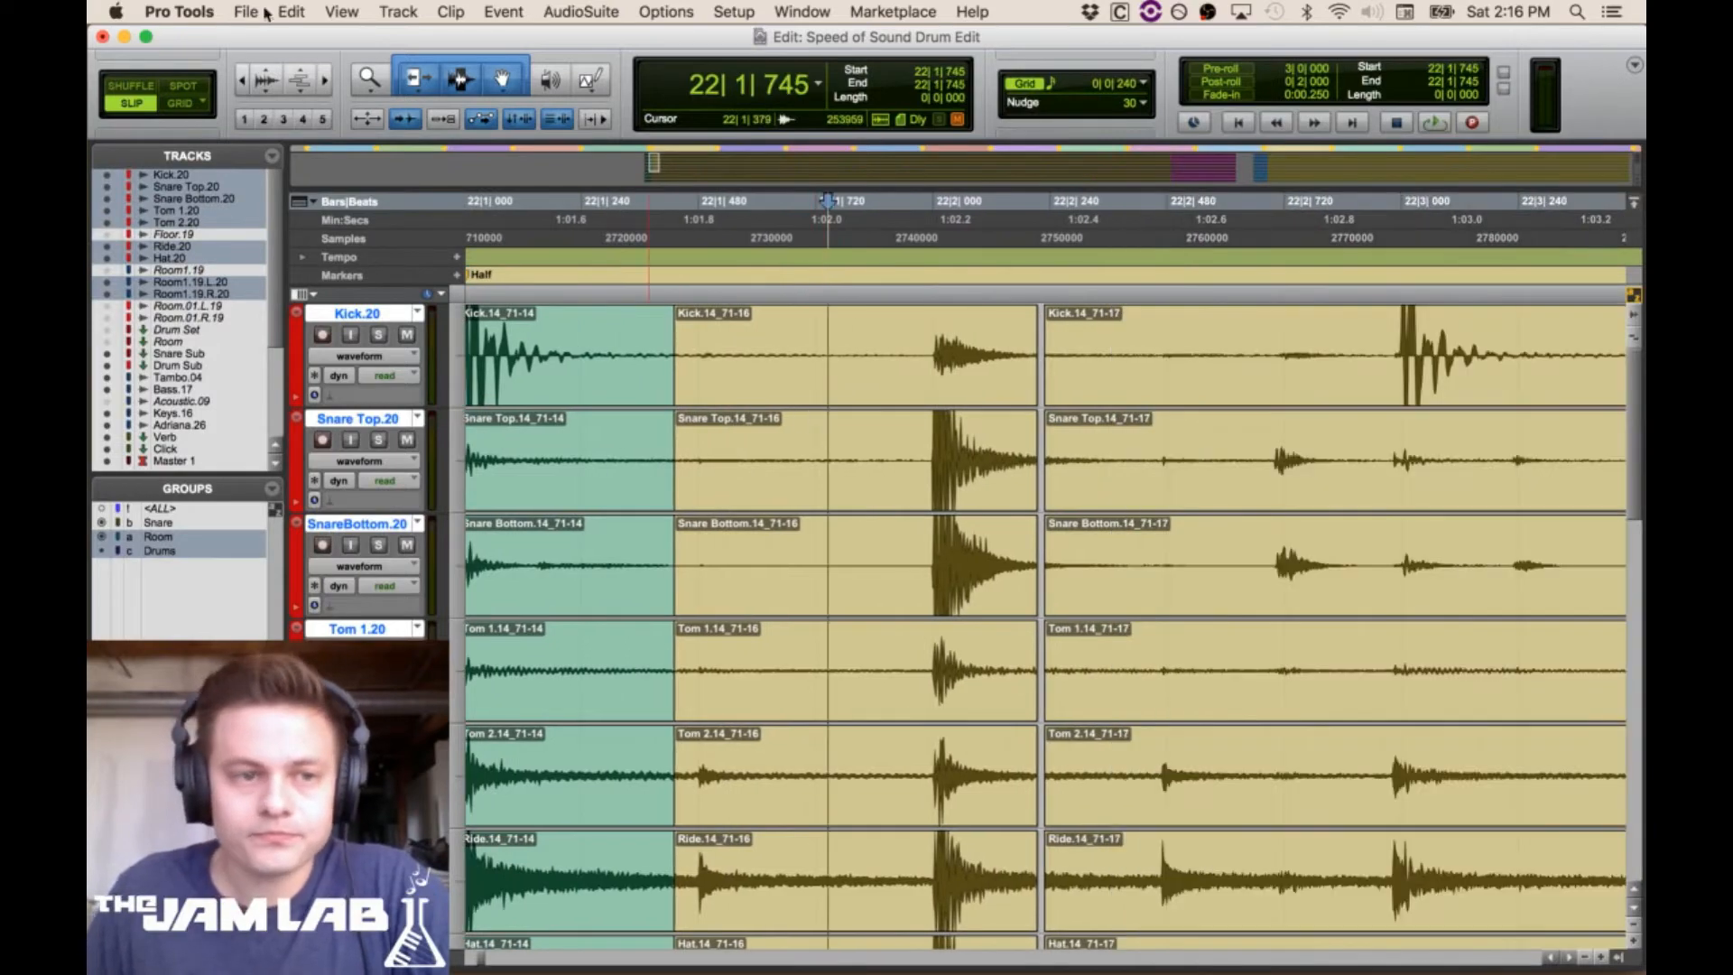
key("super+bracketright")
key("super+bracketright")
scroll(679, 467, "down", 3)
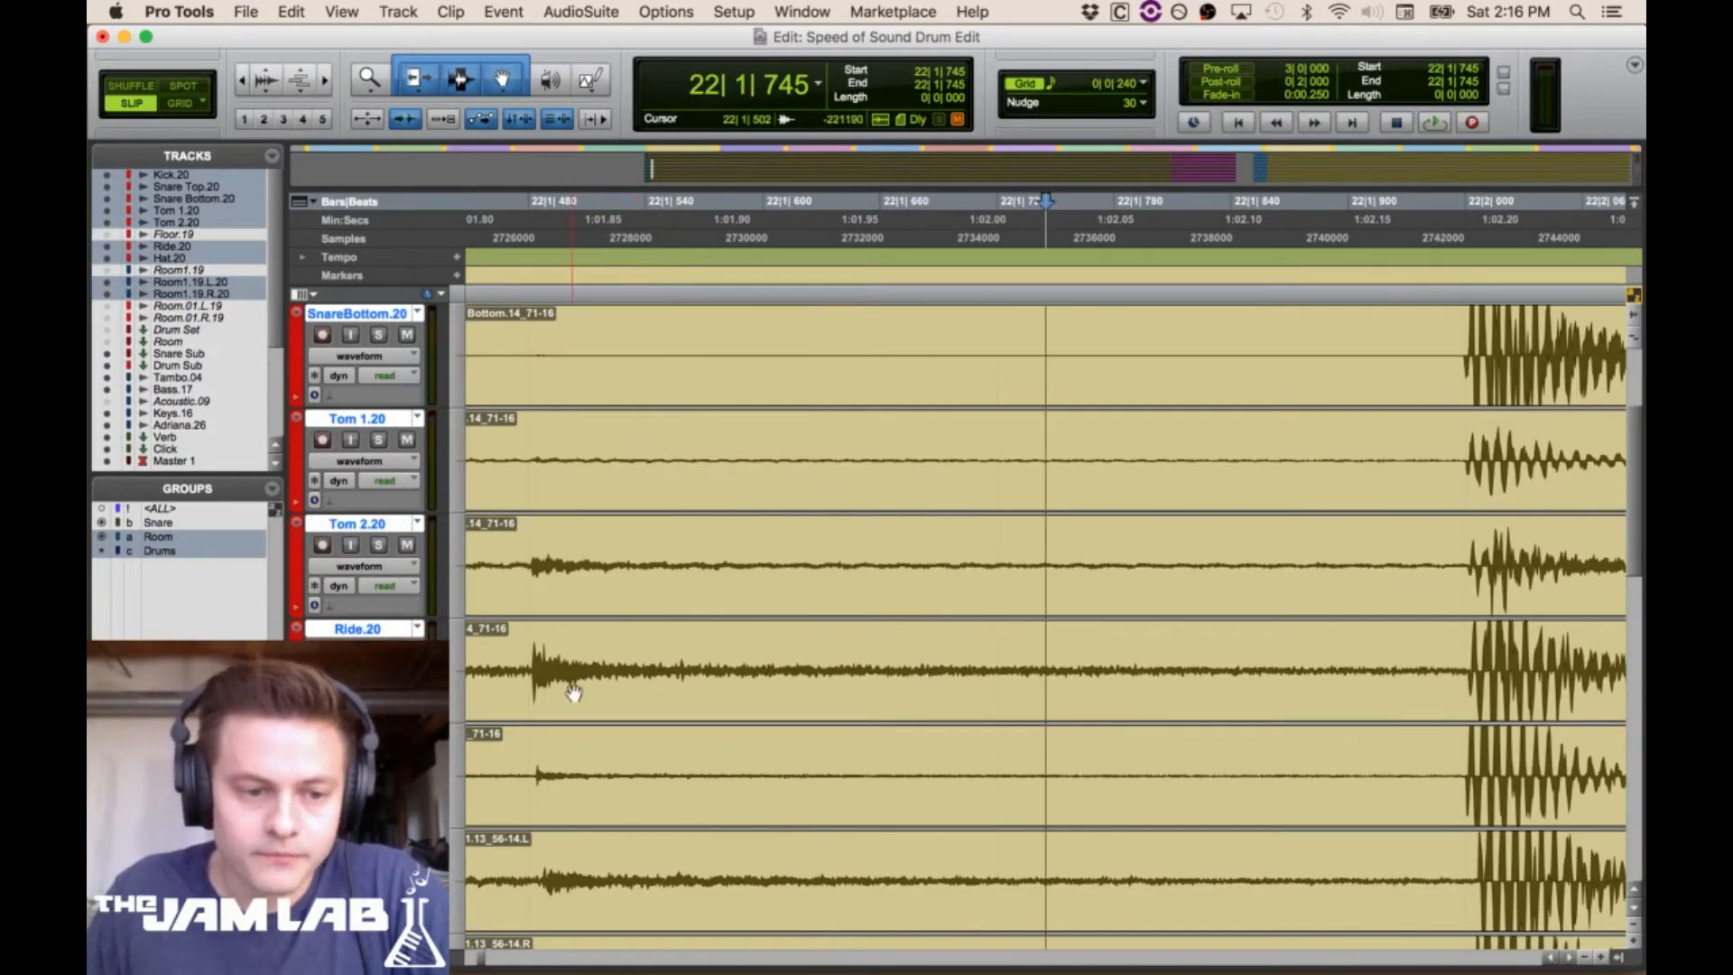
left_click_drag(573, 691, 523, 685)
key("space")
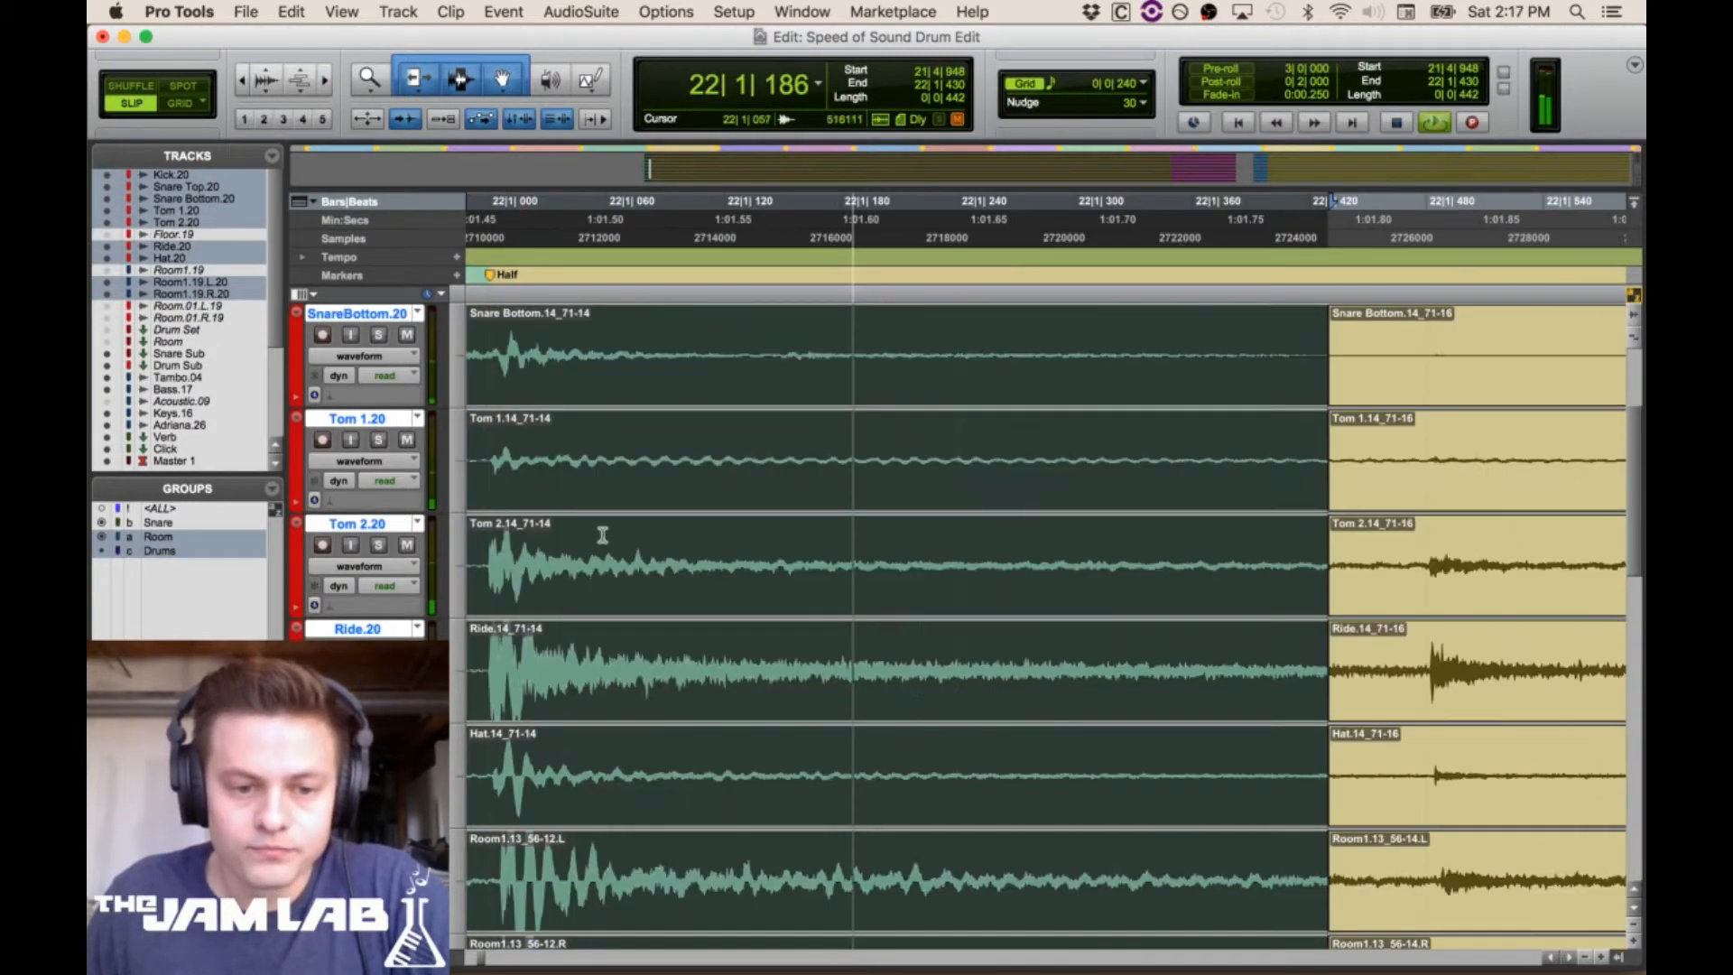
key("Down")
key("space")
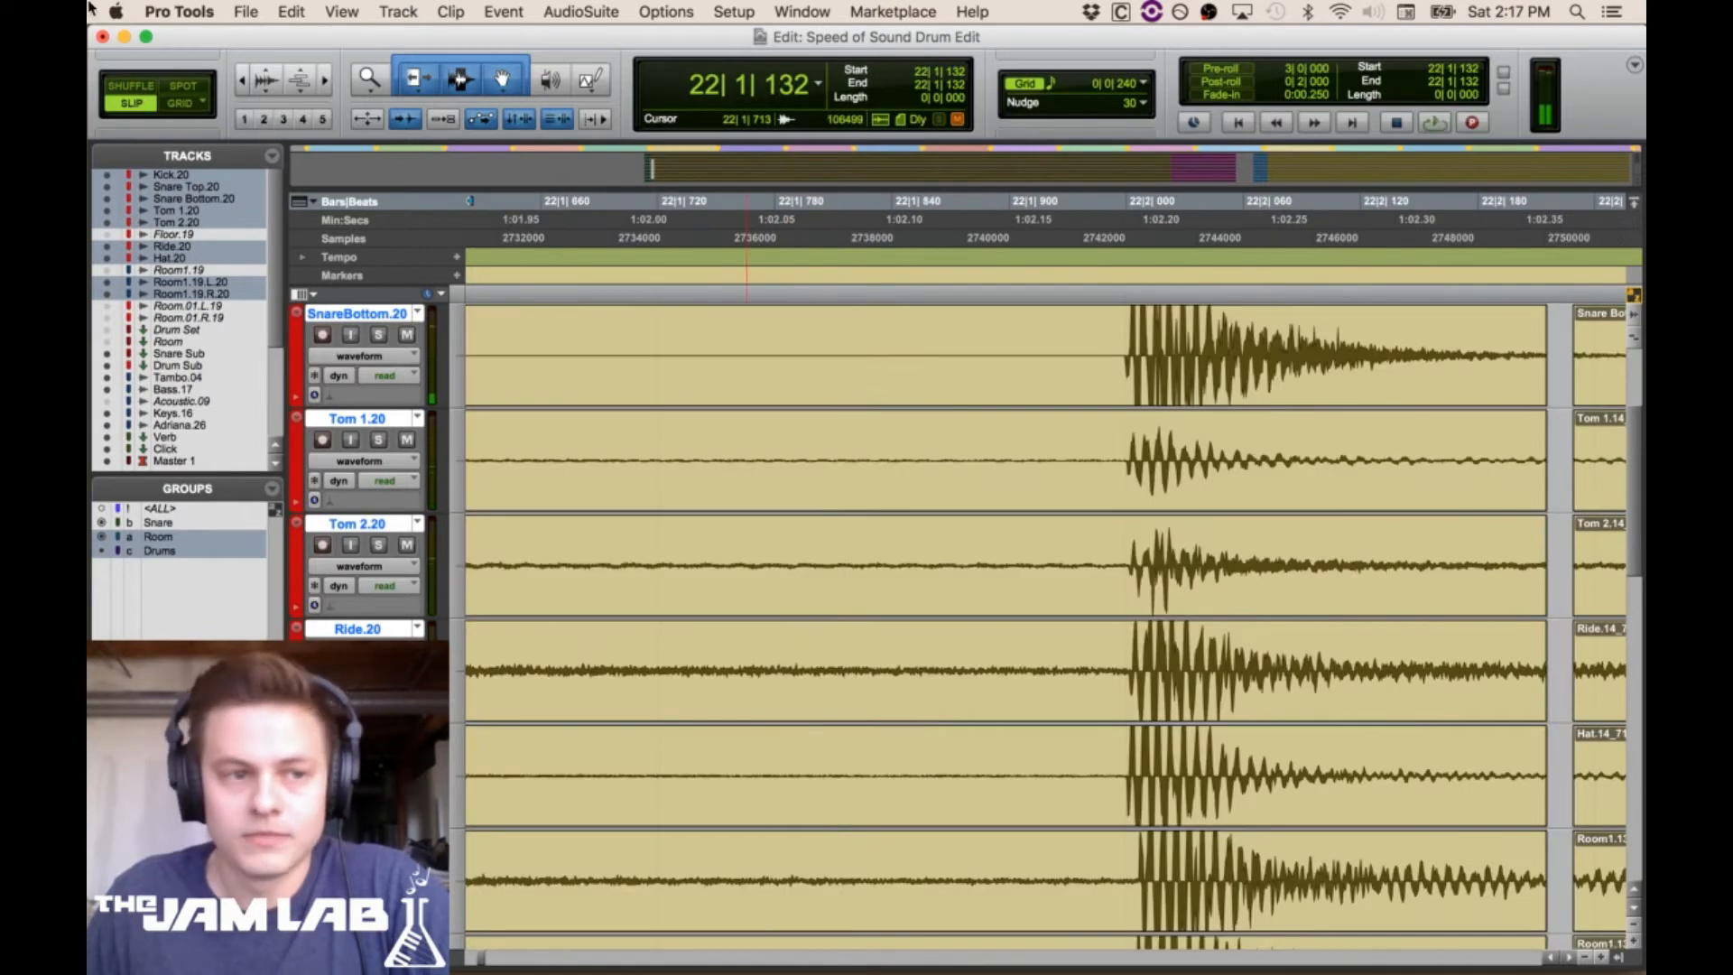
Examine the snare hit near 22|2|000 closely and play the drums from 22|1|797 to check its timing
left_click(242, 83)
left_click(242, 83)
left_click(1067, 649)
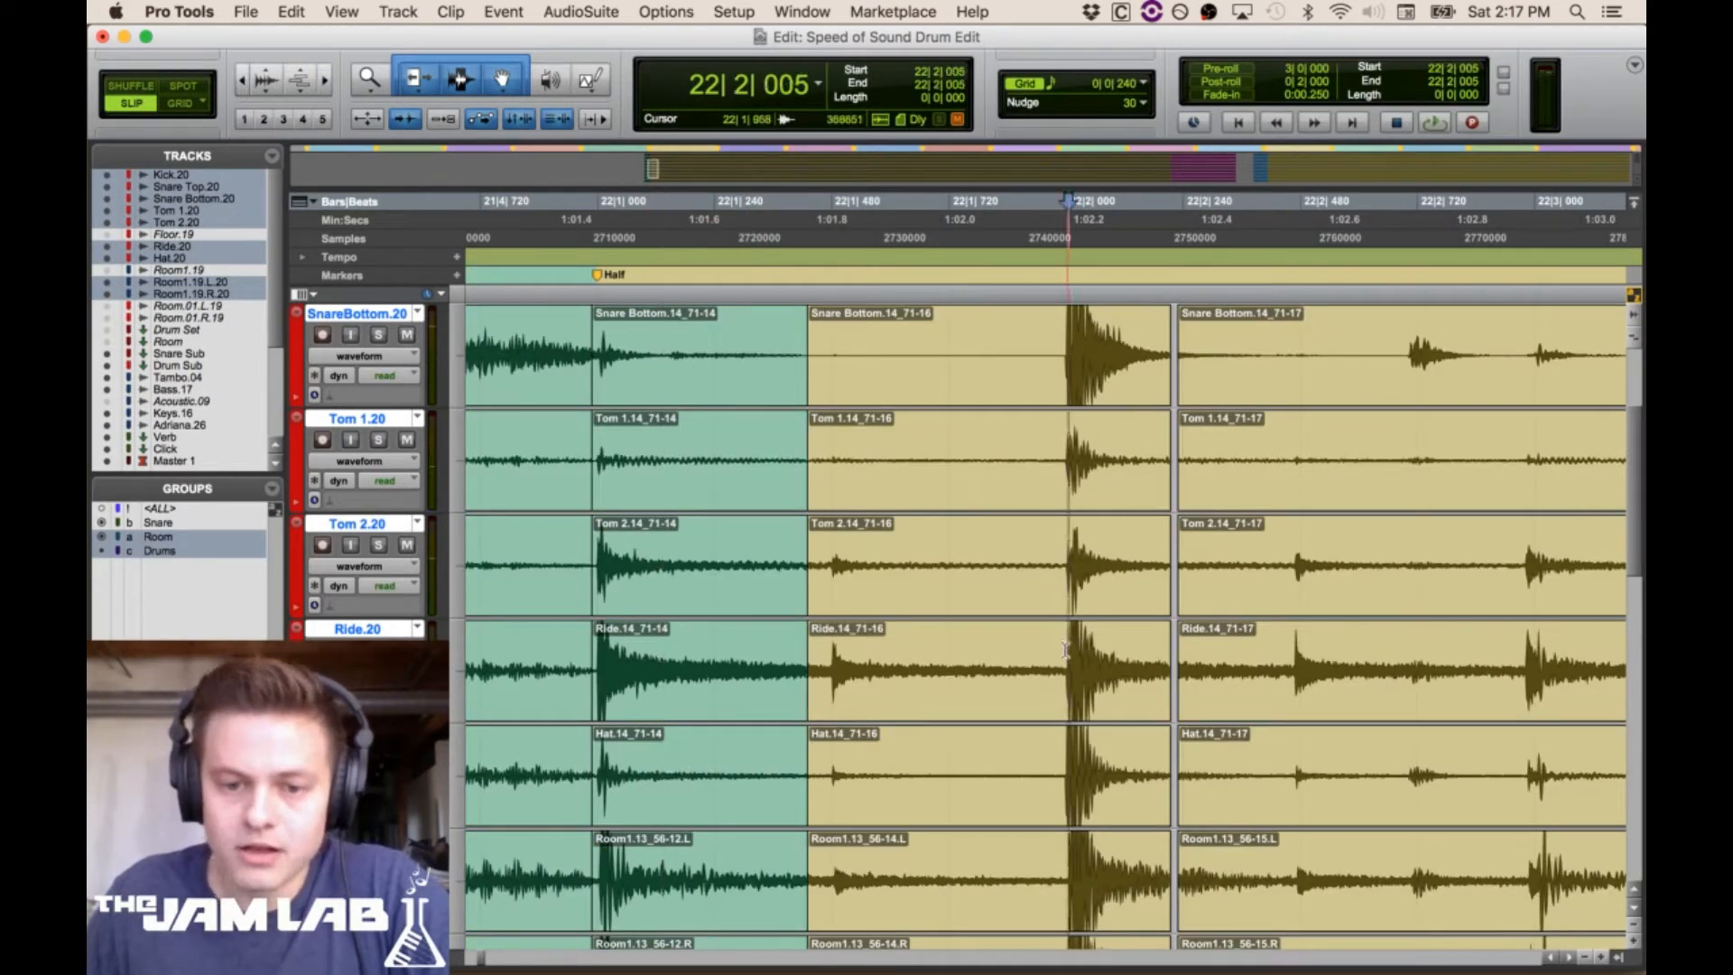
scroll(980, 537, "up", 5)
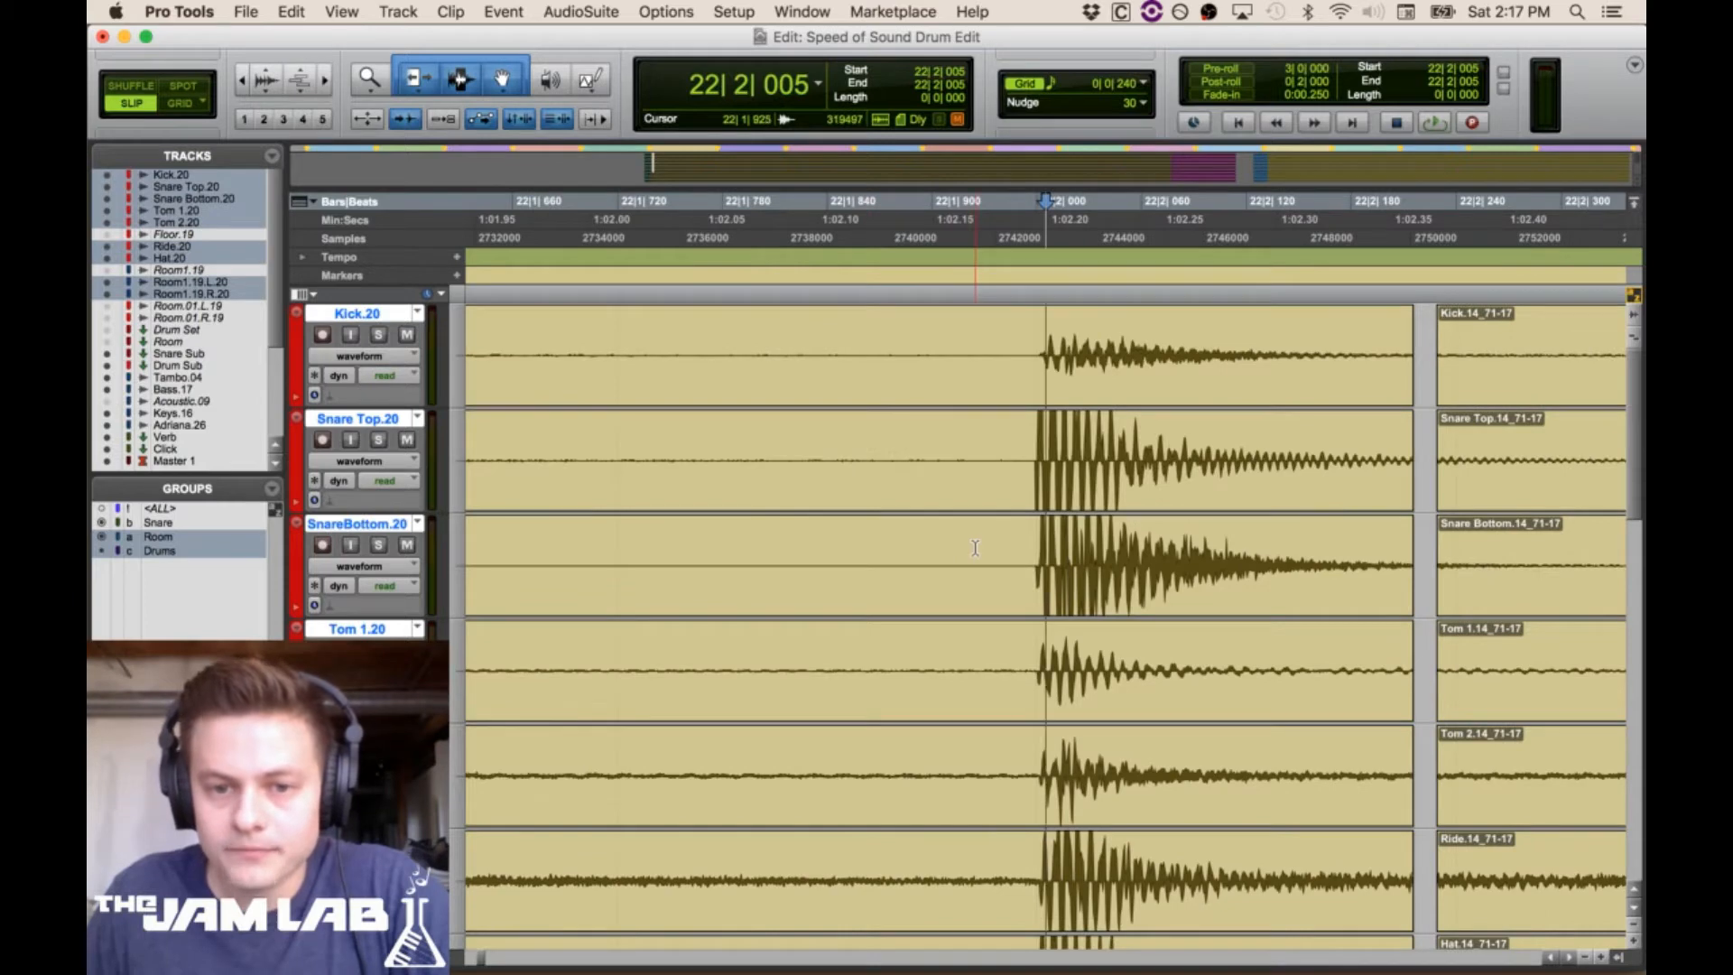
key("Left")
left_click(1436, 122)
left_click(1396, 122)
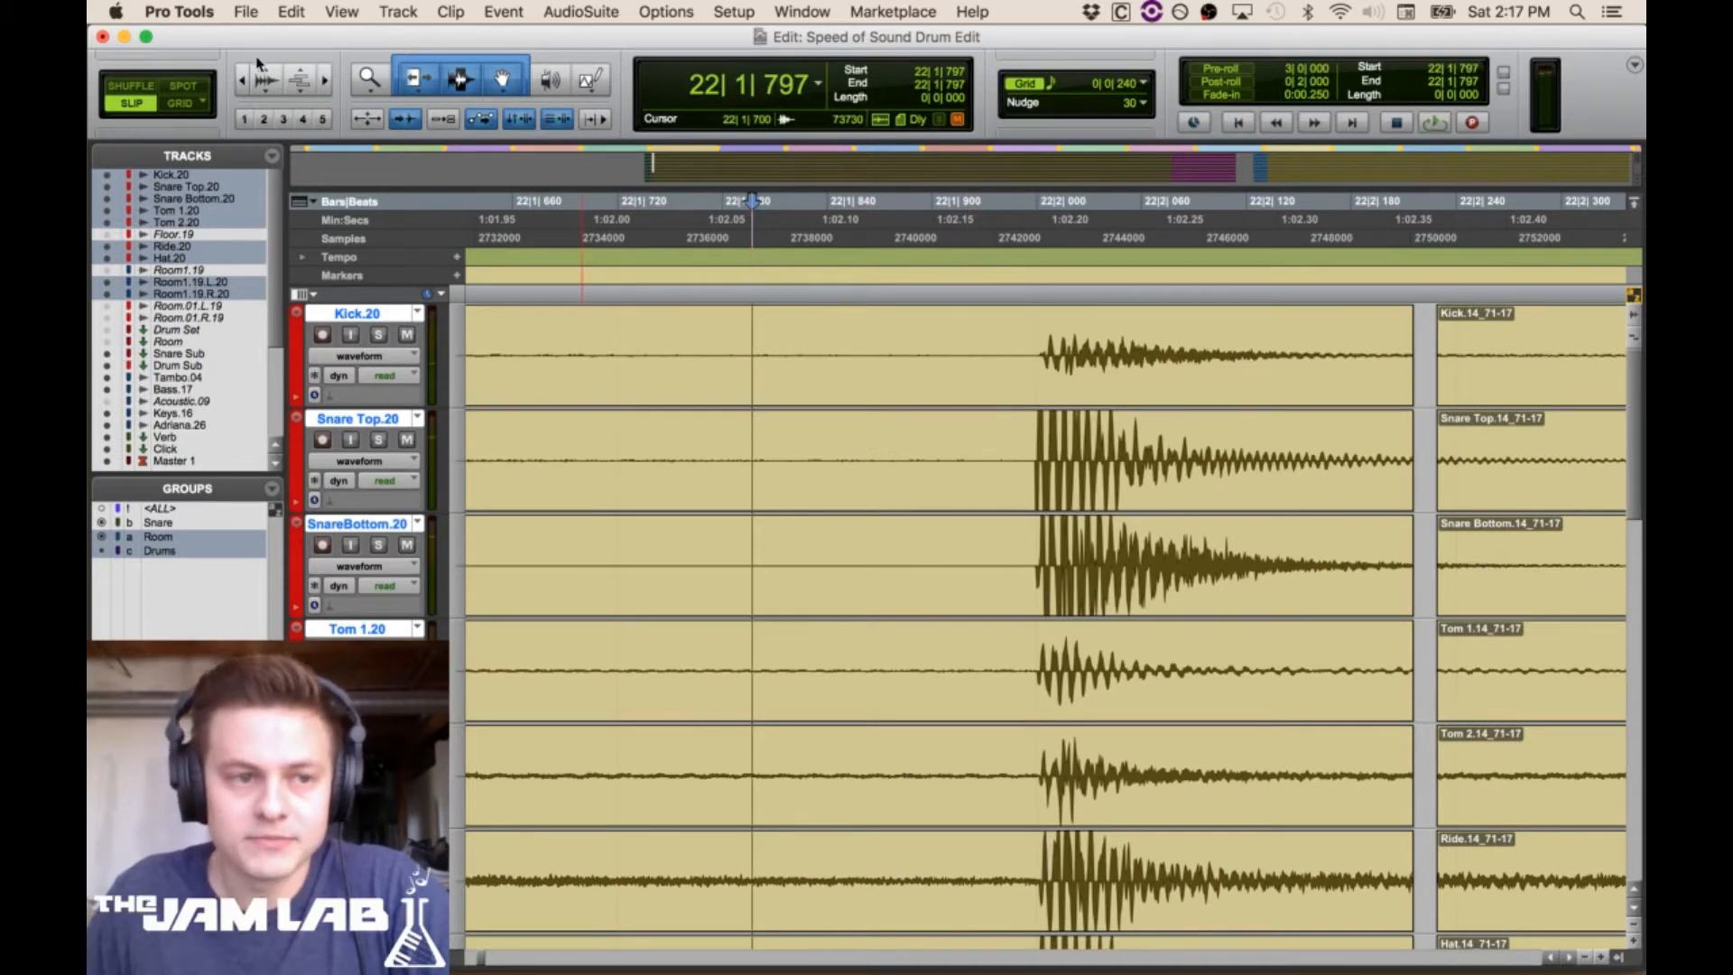
Play the drums from 22|2|145 to check the hits that follow the beat-two snare
left_click(242, 83)
left_click_drag(1564, 450, 1625, 456)
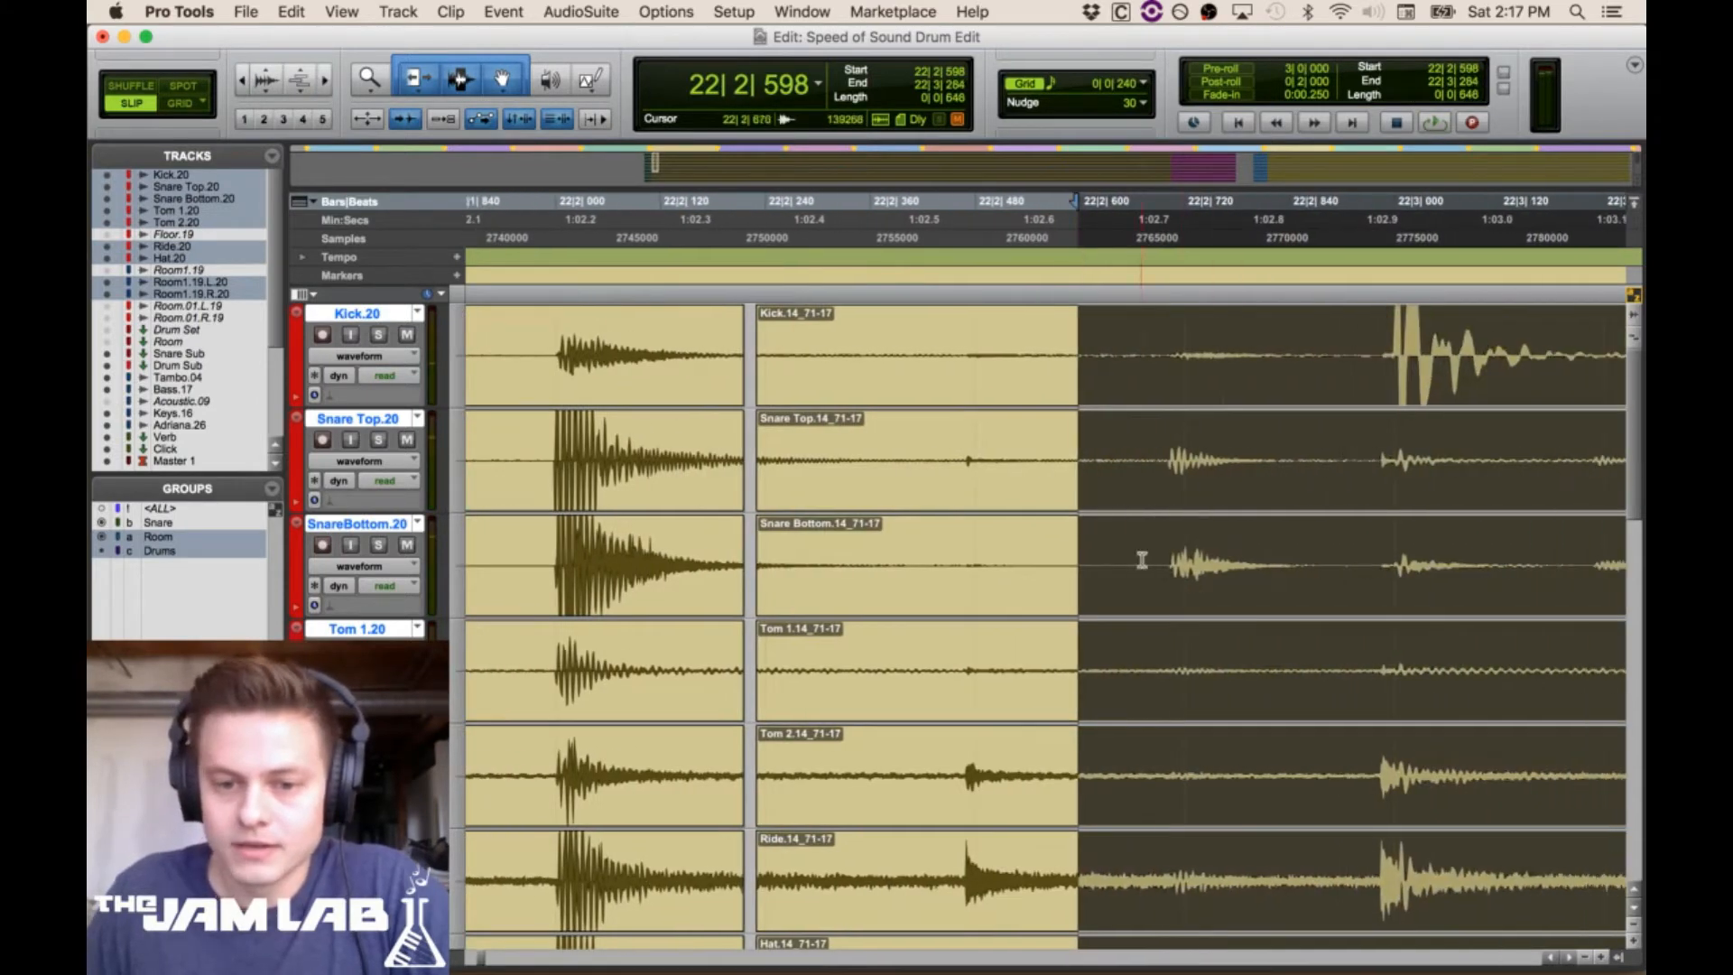
left_click(1091, 553)
scroll(969, 625, "down", 1)
left_click(683, 677)
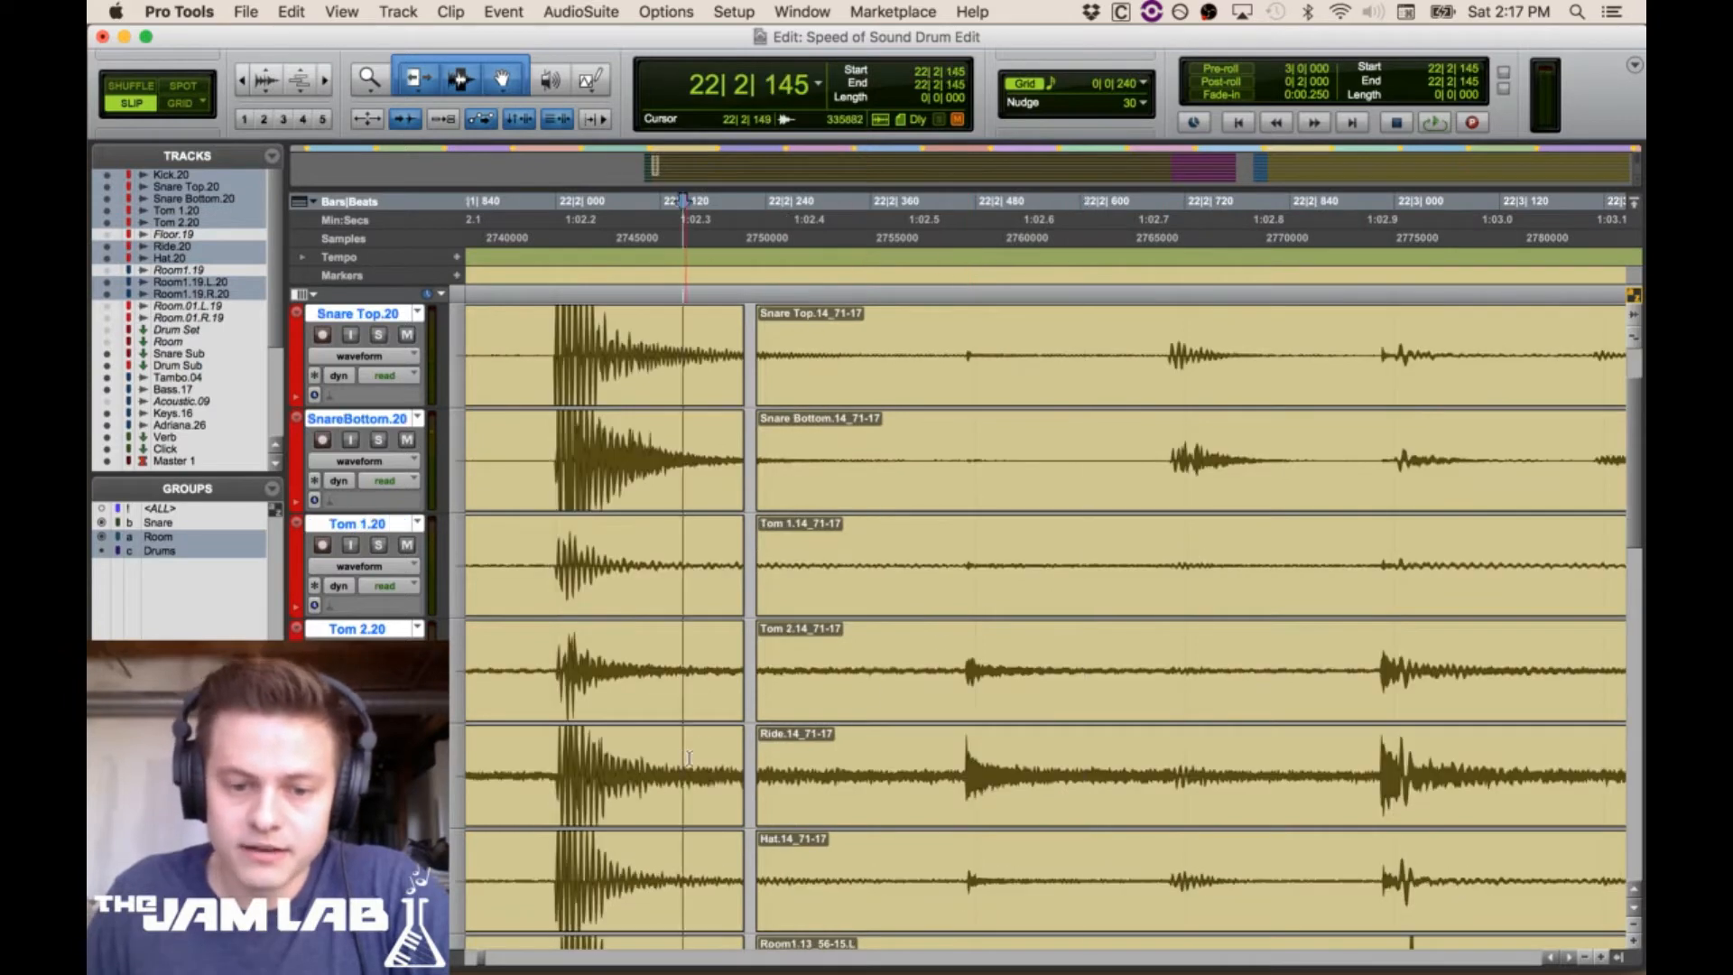
key("space")
key("space")
Separate the clips ahead of the soft snare hit at about 22|2|614, and shift the preceding ride section later to start at 22|2|239
left_click(1092, 780)
key("super+e")
left_click(994, 816)
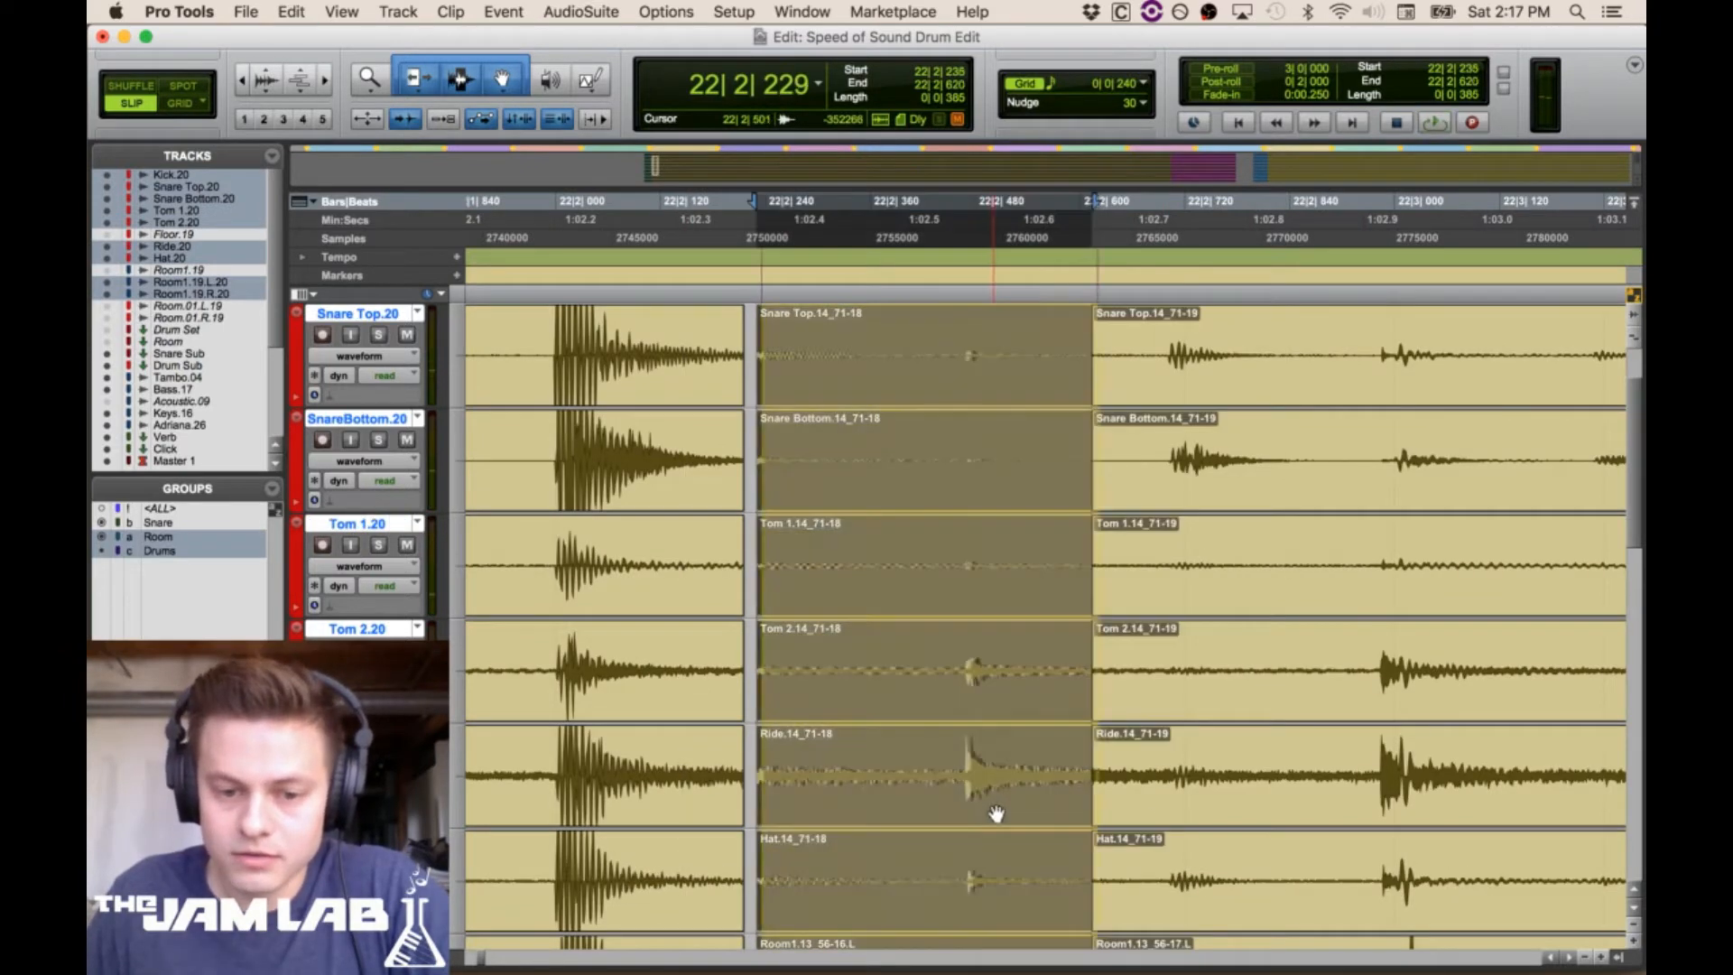
left_click_drag(990, 816, 998, 816)
scroll(1083, 722, "up", 1)
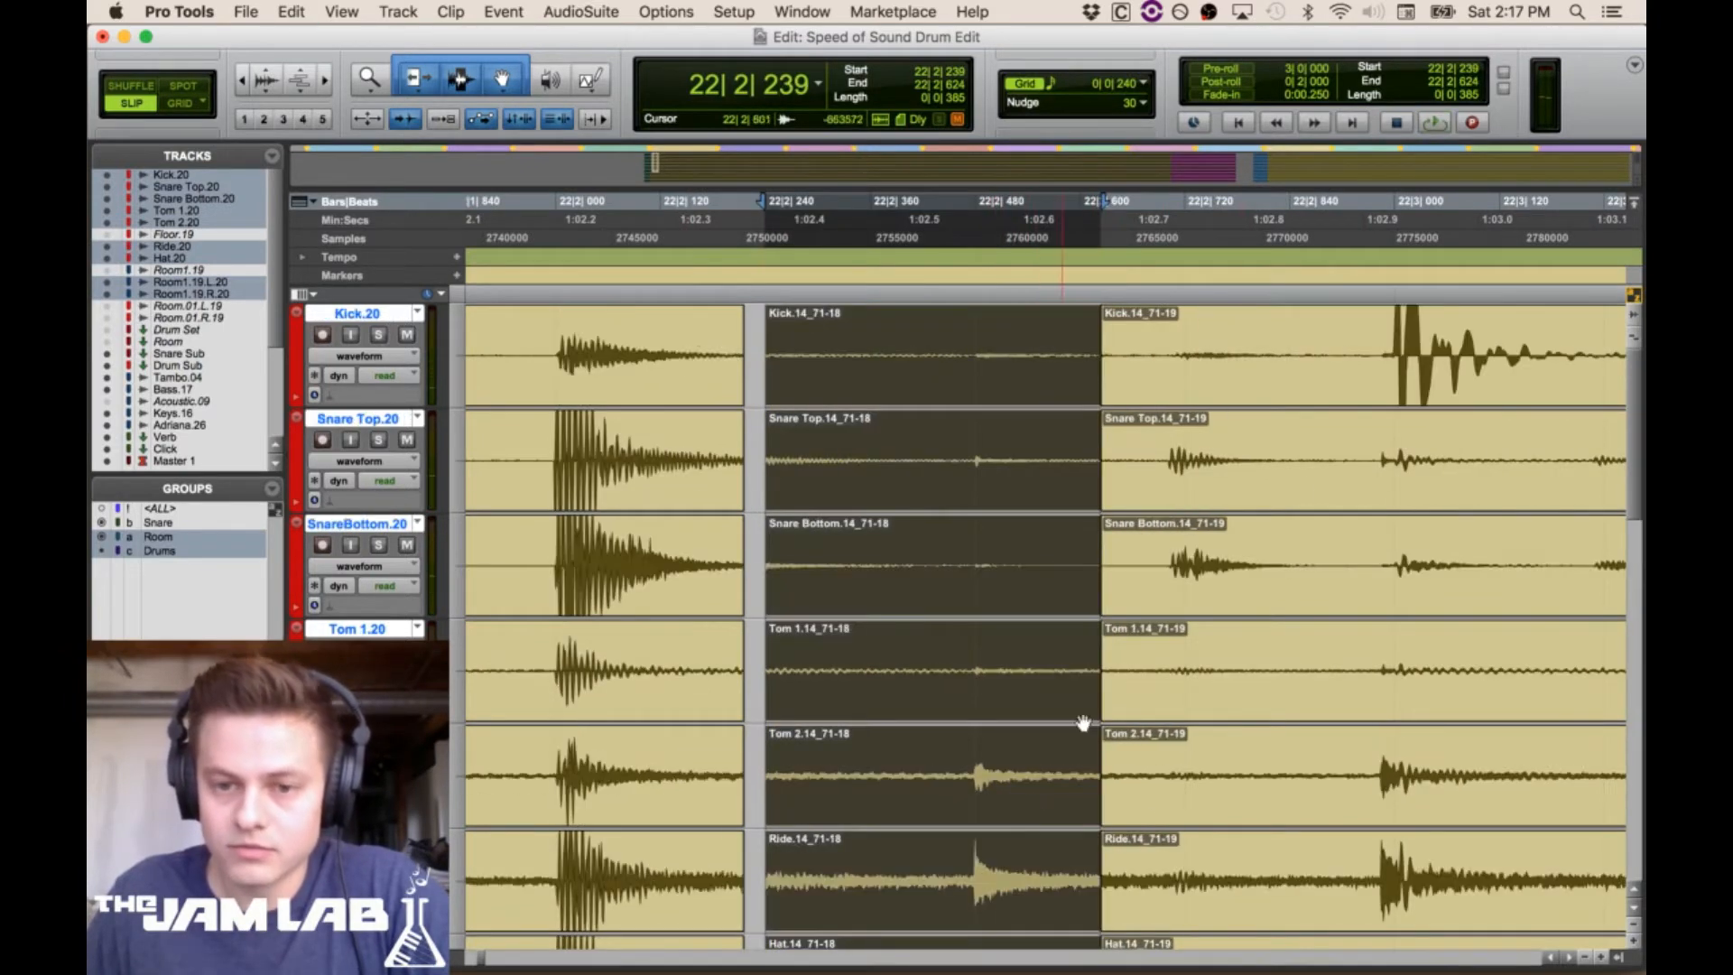
Separate the clips ahead of the kick near 22|3|000 and shift the preceding soft-snare section slightly later so it ends at 22|2|924
left_click(973, 422)
key("space")
key("space")
left_click(1352, 446)
key("super+e")
left_click_drag(1231, 506, 1643, 502)
left_click(1068, 433)
Separate the drum clips from 22|3|428 to 22|3|885 around the second kick, and shift that section slightly later toward 22|3|480
left_click(791, 439)
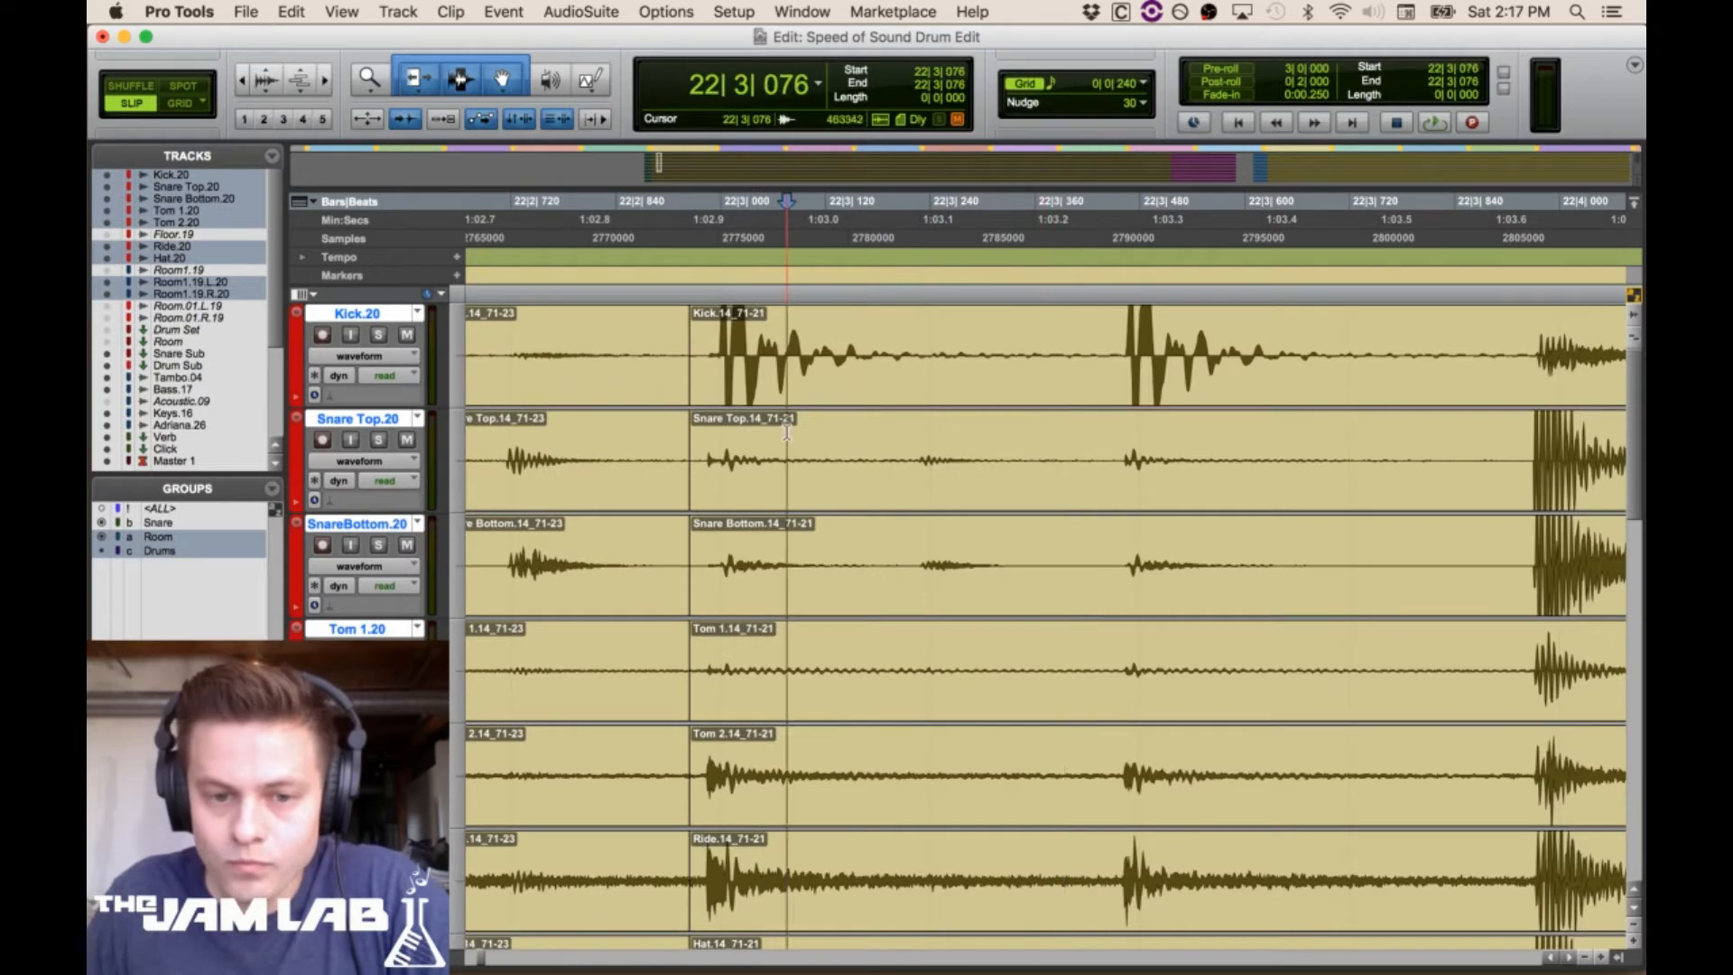
key("space")
left_click_drag(1102, 449, 1505, 473)
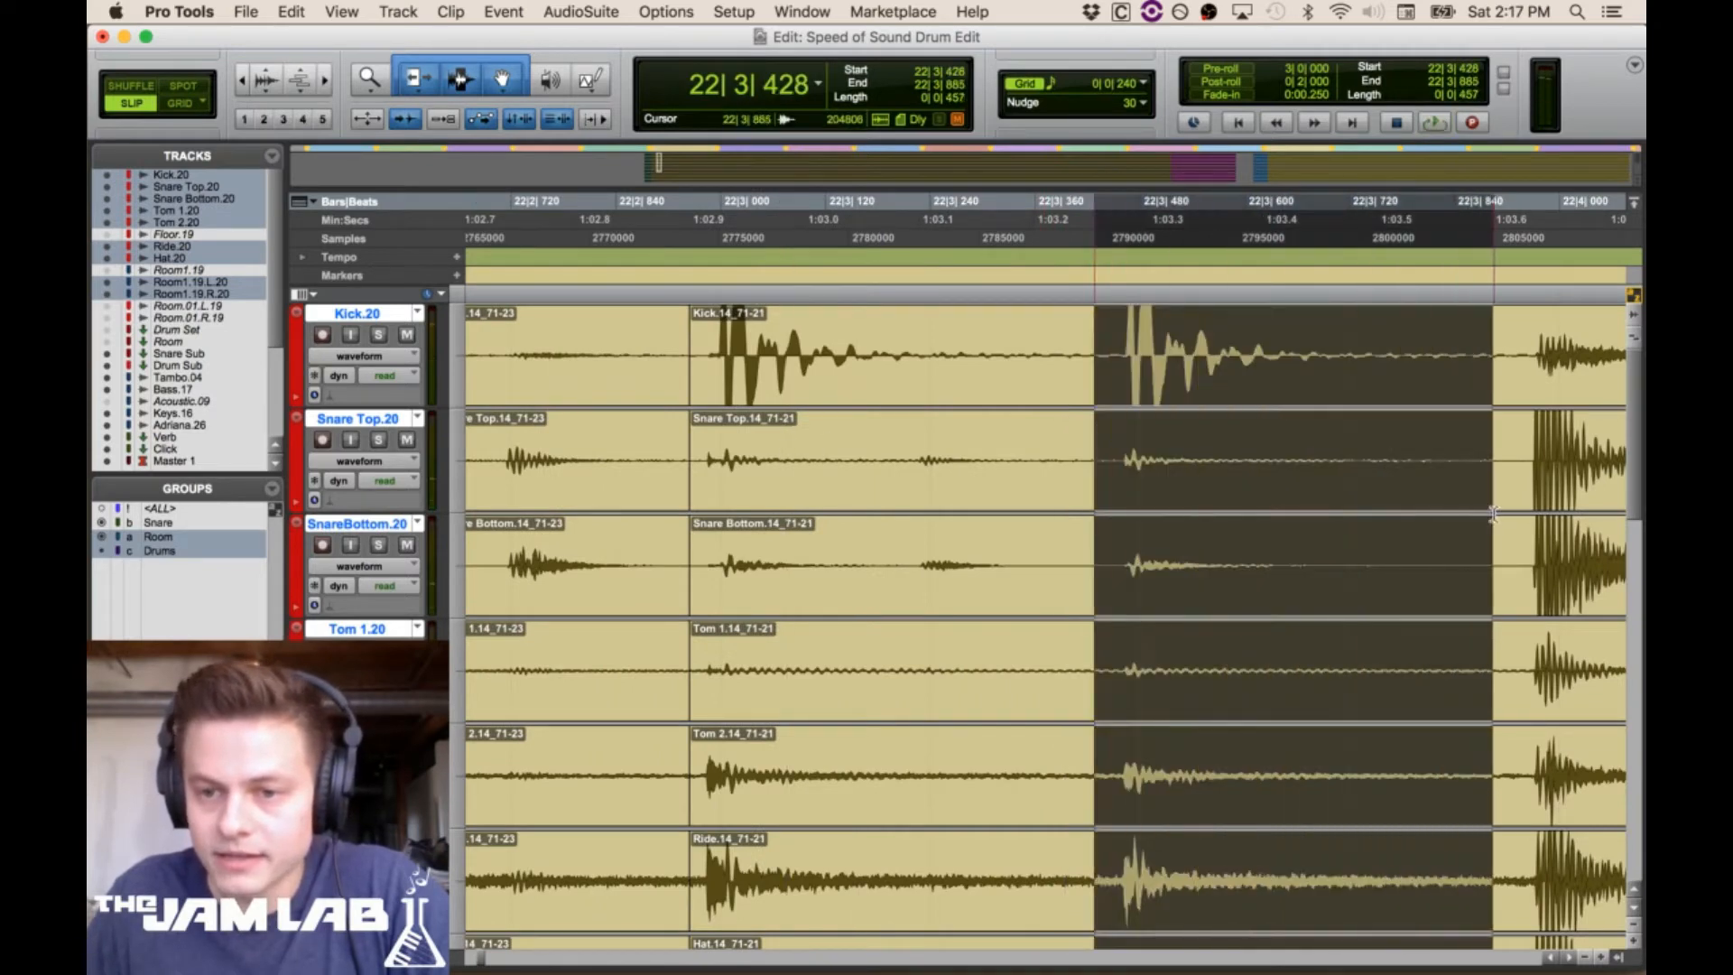
key("super+e")
Play the drums from 22|3|362 through the shifted kick, and set the edit cursor at 22|4|434 ahead of the next ride hit
left_click(998, 414)
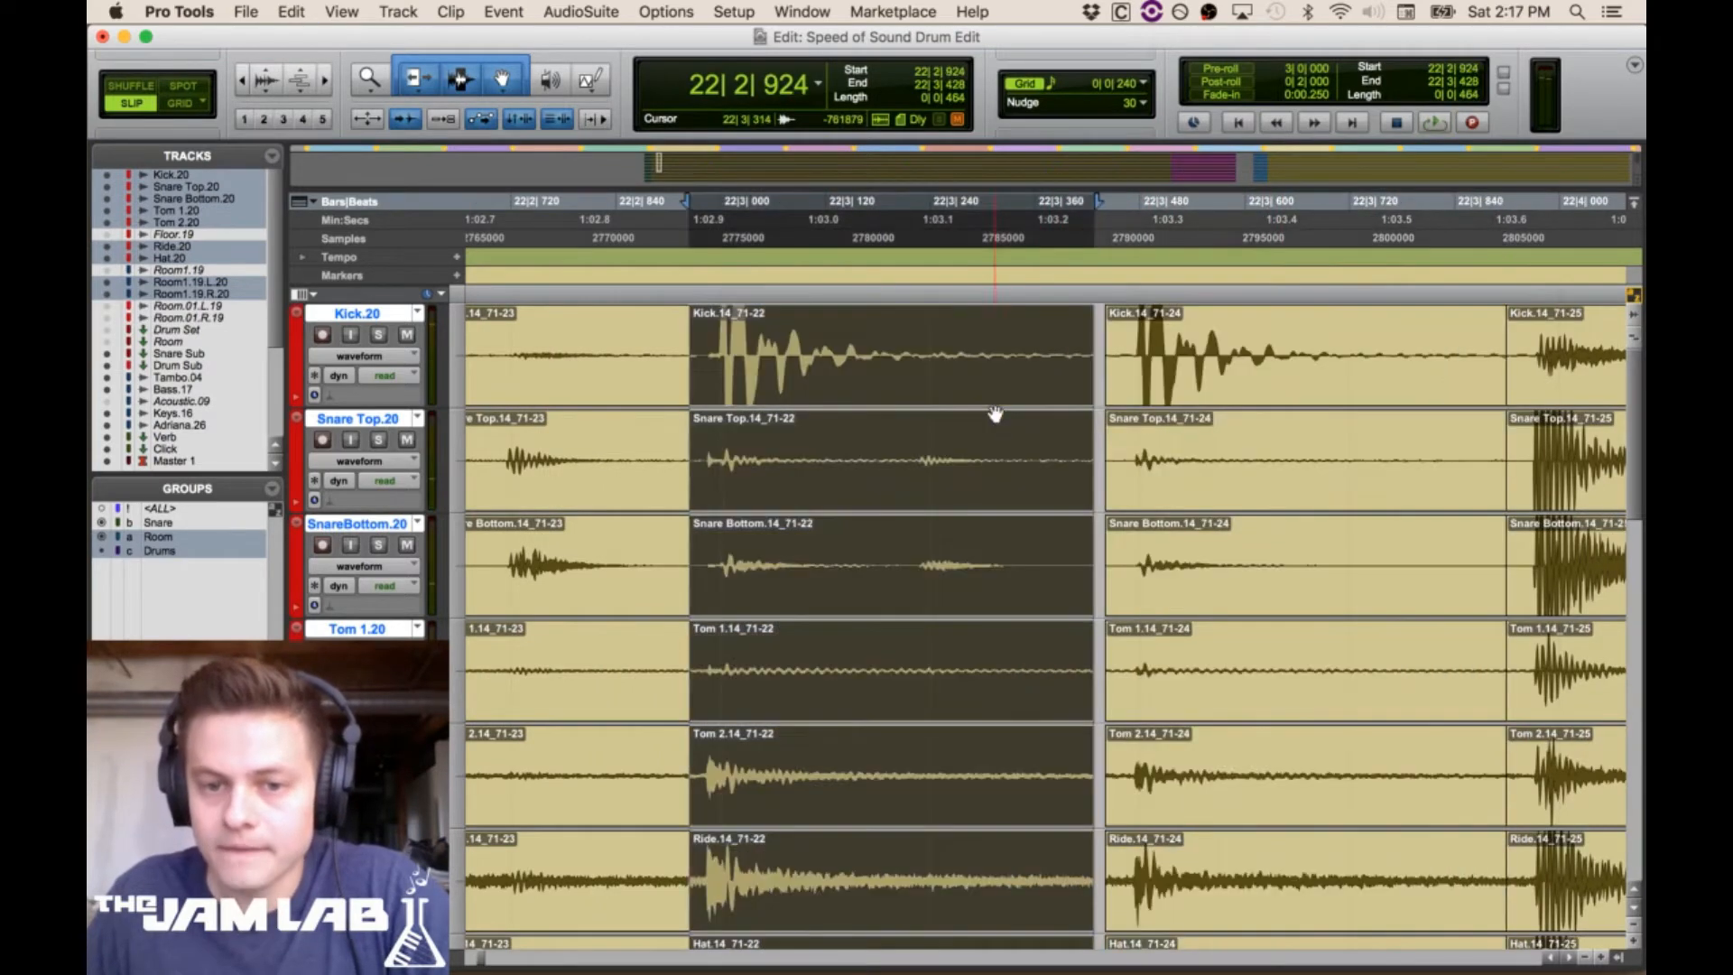
left_click(1037, 437)
key("space")
key("space")
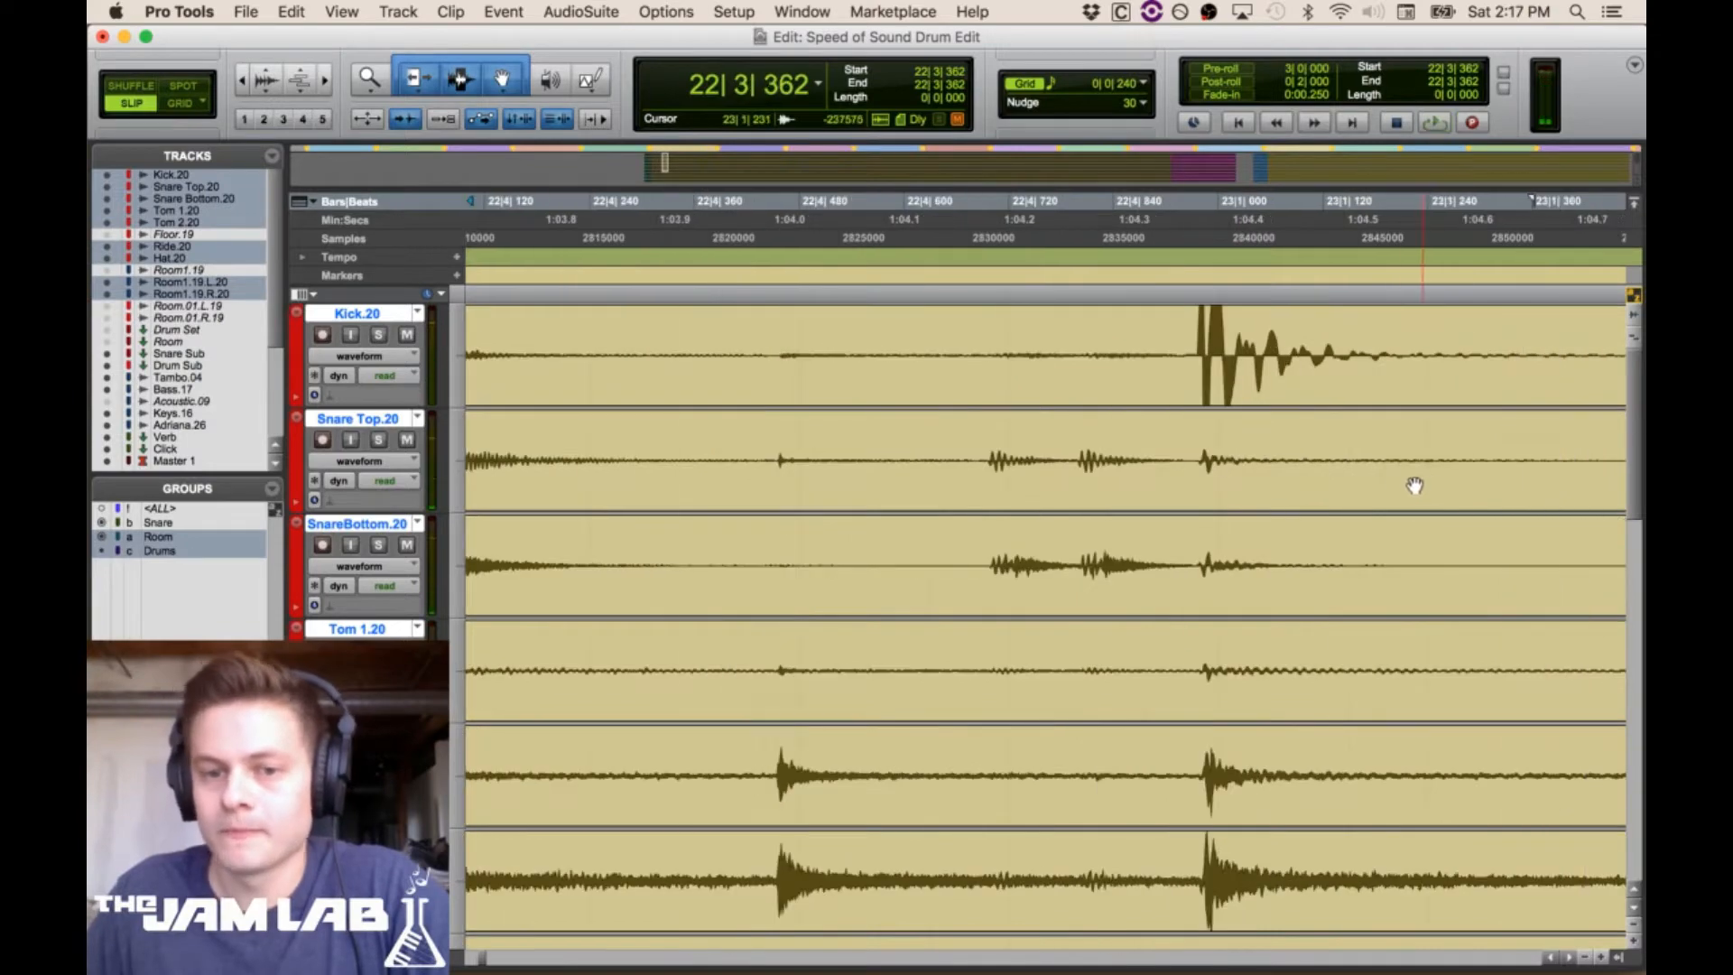
key("space")
key("space")
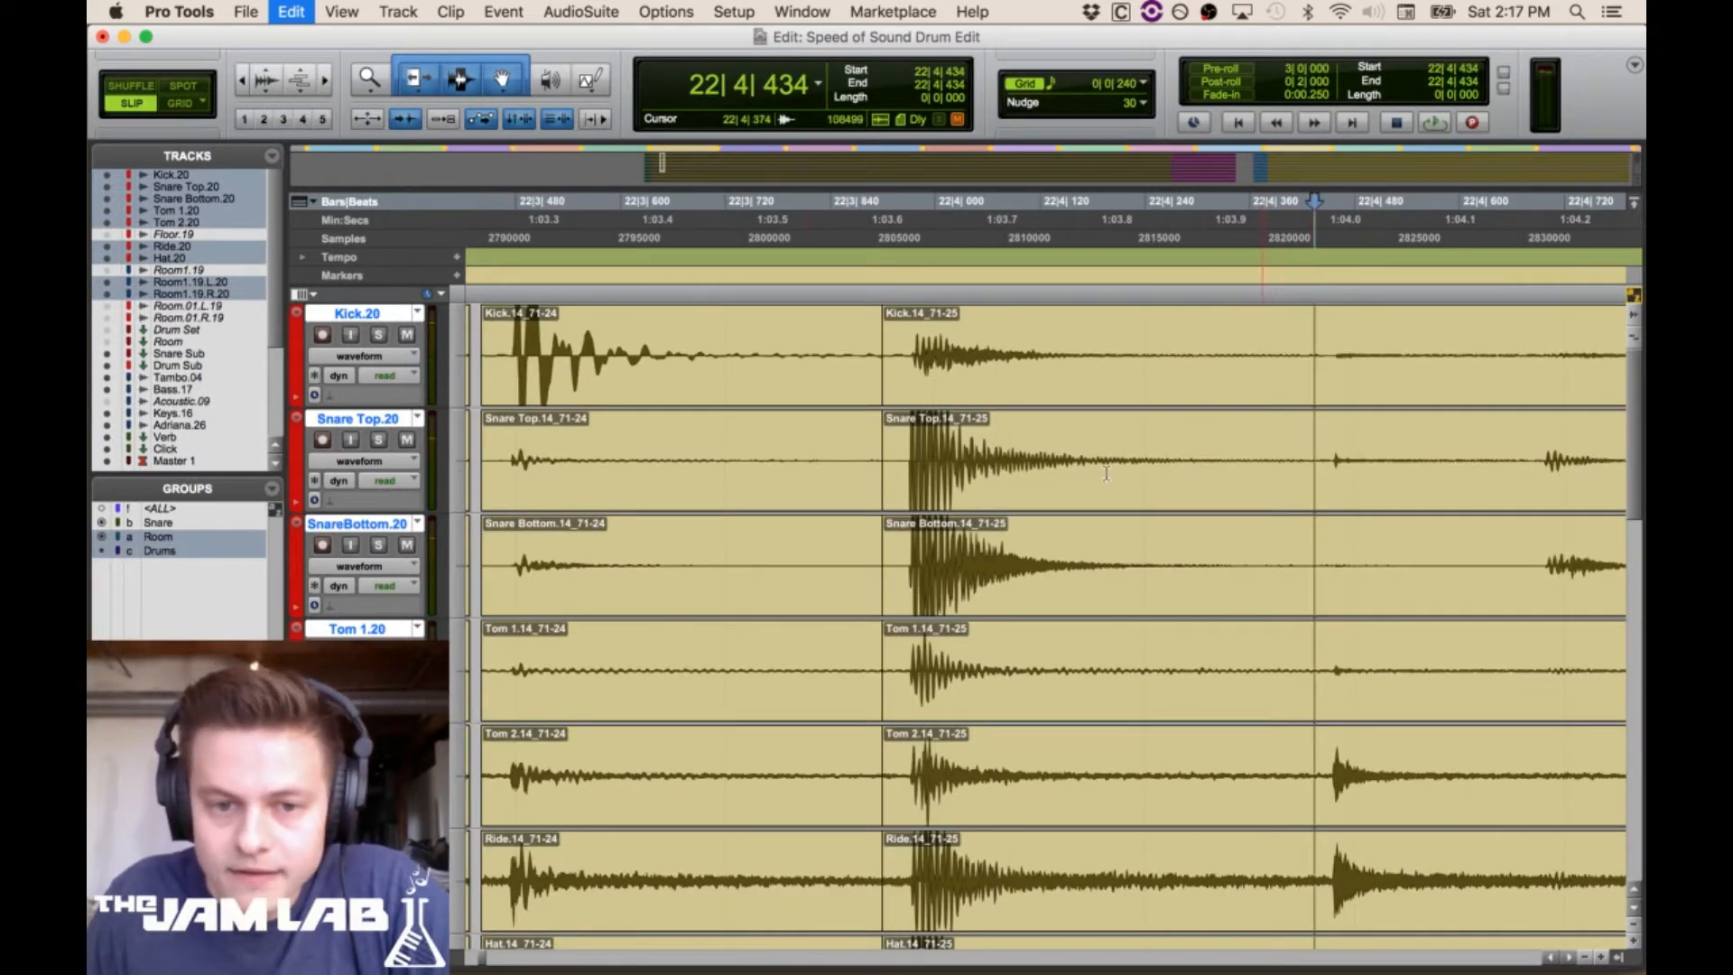
Separate the clips at 22|4|434, shift the preceding snare section later to 22|3|925, and extend the following section's start back to 22|4|331
key("super+e")
left_click(1091, 507)
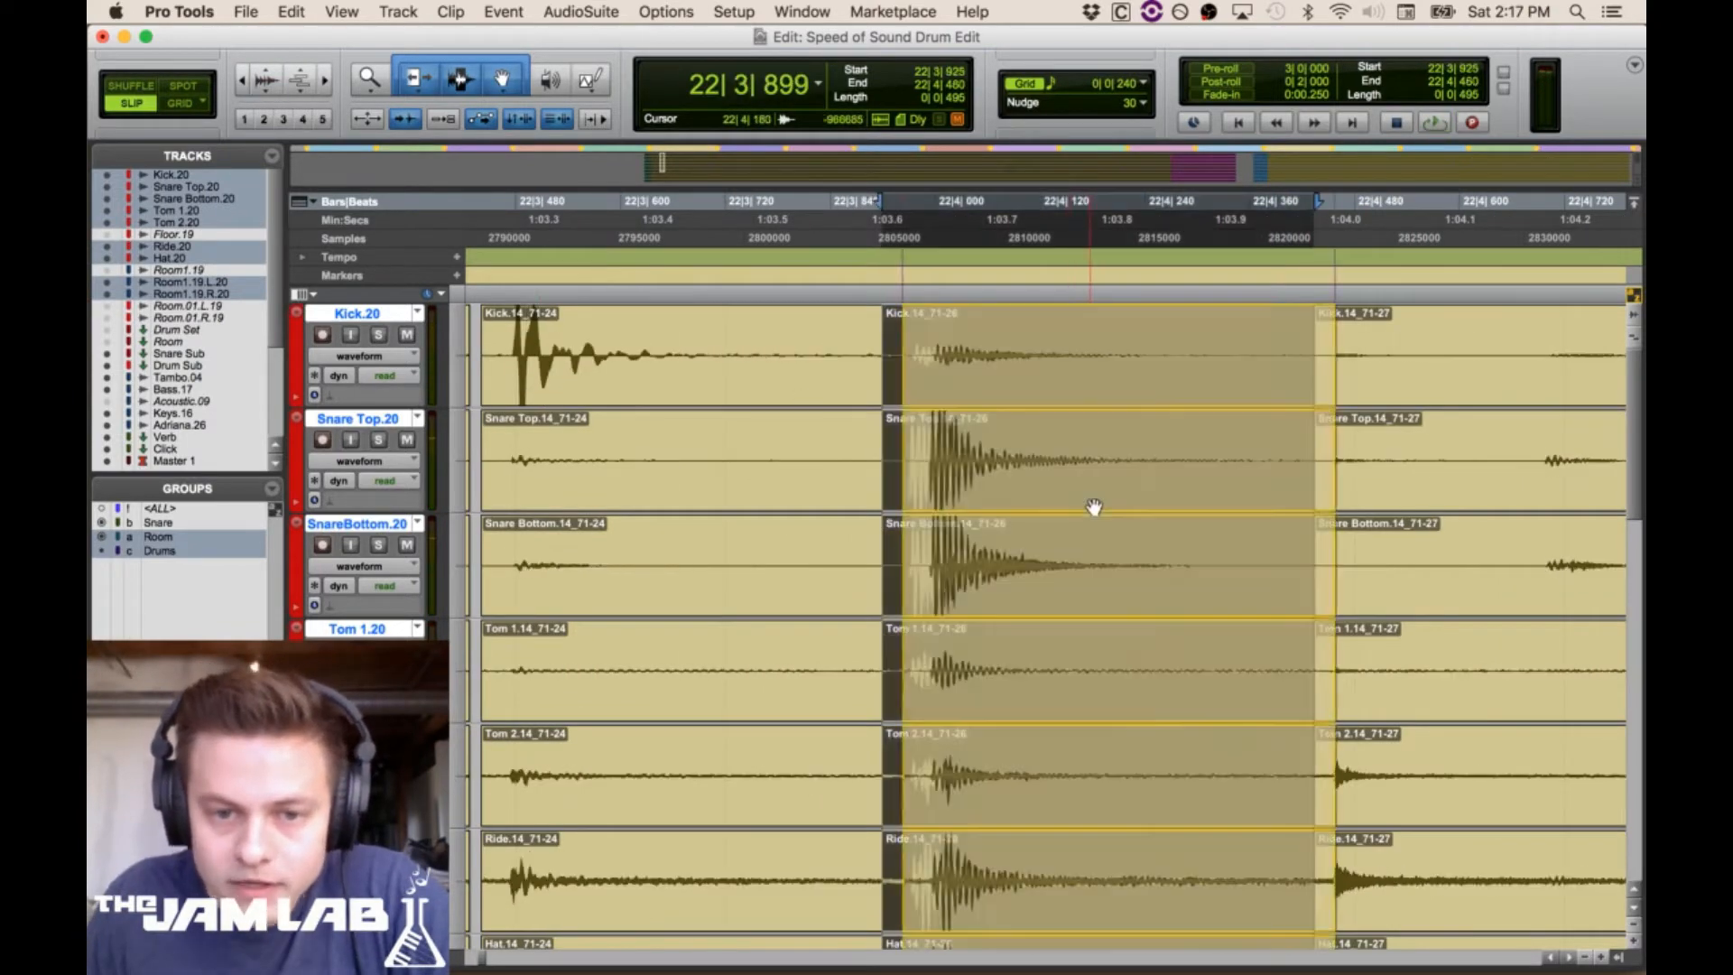
key("KP_Add")
scroll(1066, 456, "right", 5)
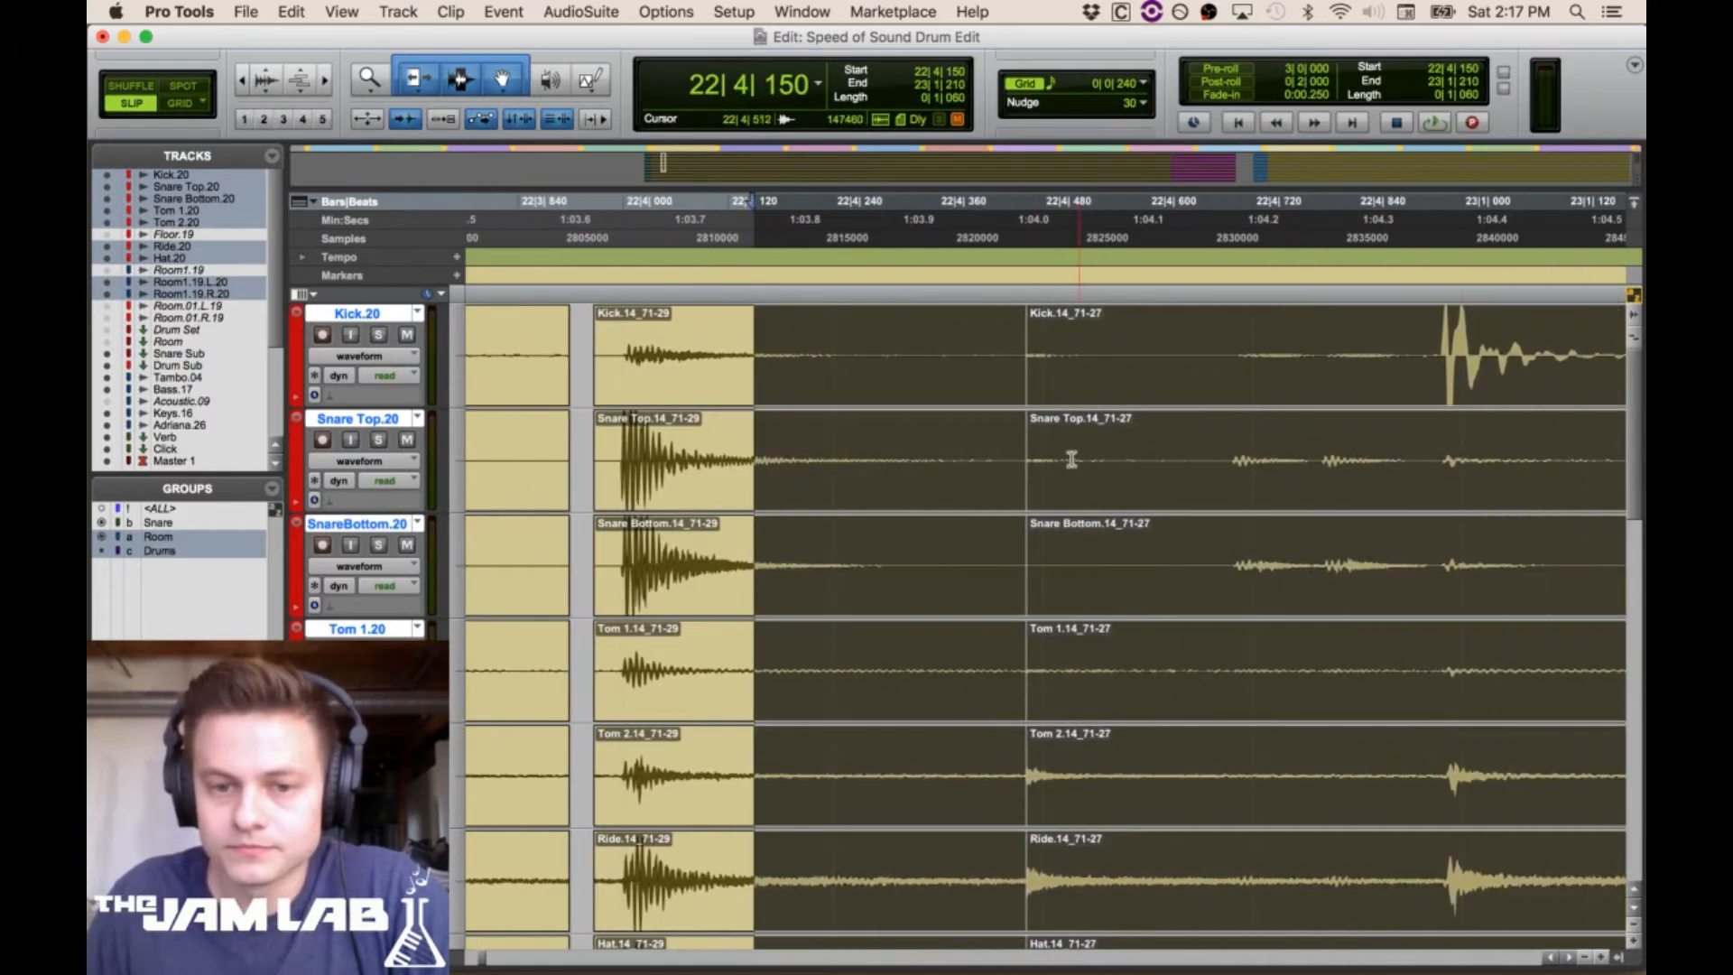
double_click(1038, 452)
left_click_drag(943, 456, 914, 456)
Separate the clips at 22|4|674 ahead of the soft snare hits, and shift the preceding ride section later toward 22|4|354
left_click(1212, 465)
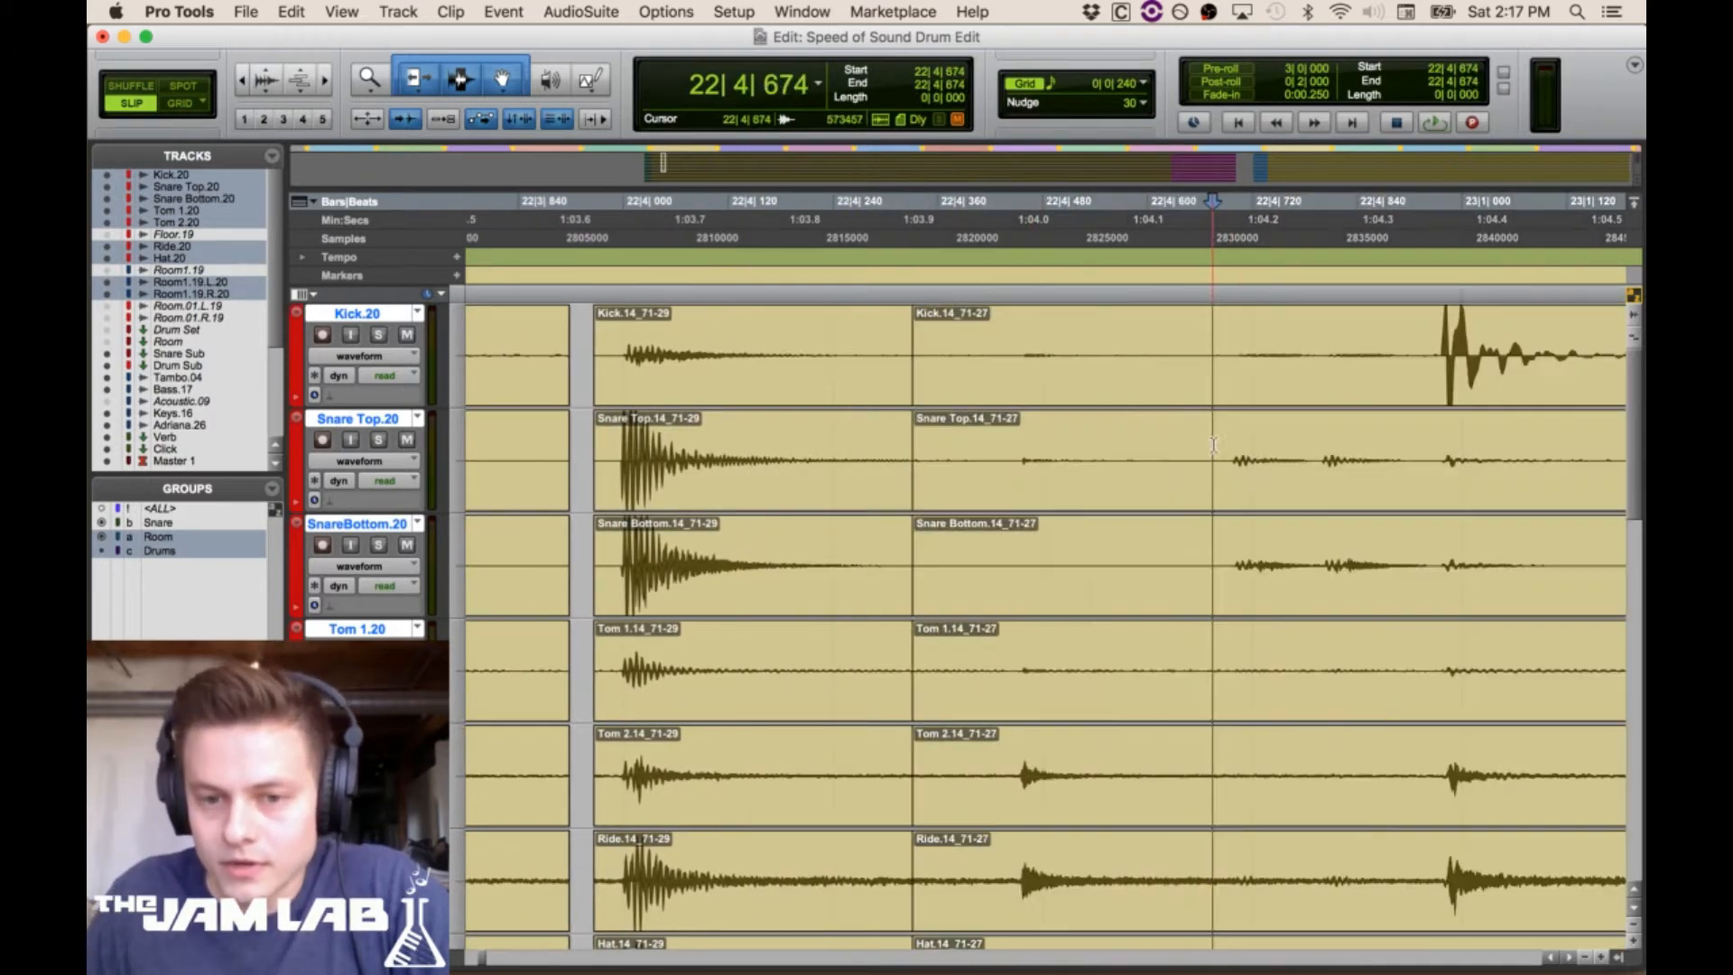
key("super+e")
left_click(1136, 489)
left_click_drag(1137, 488, 1157, 503)
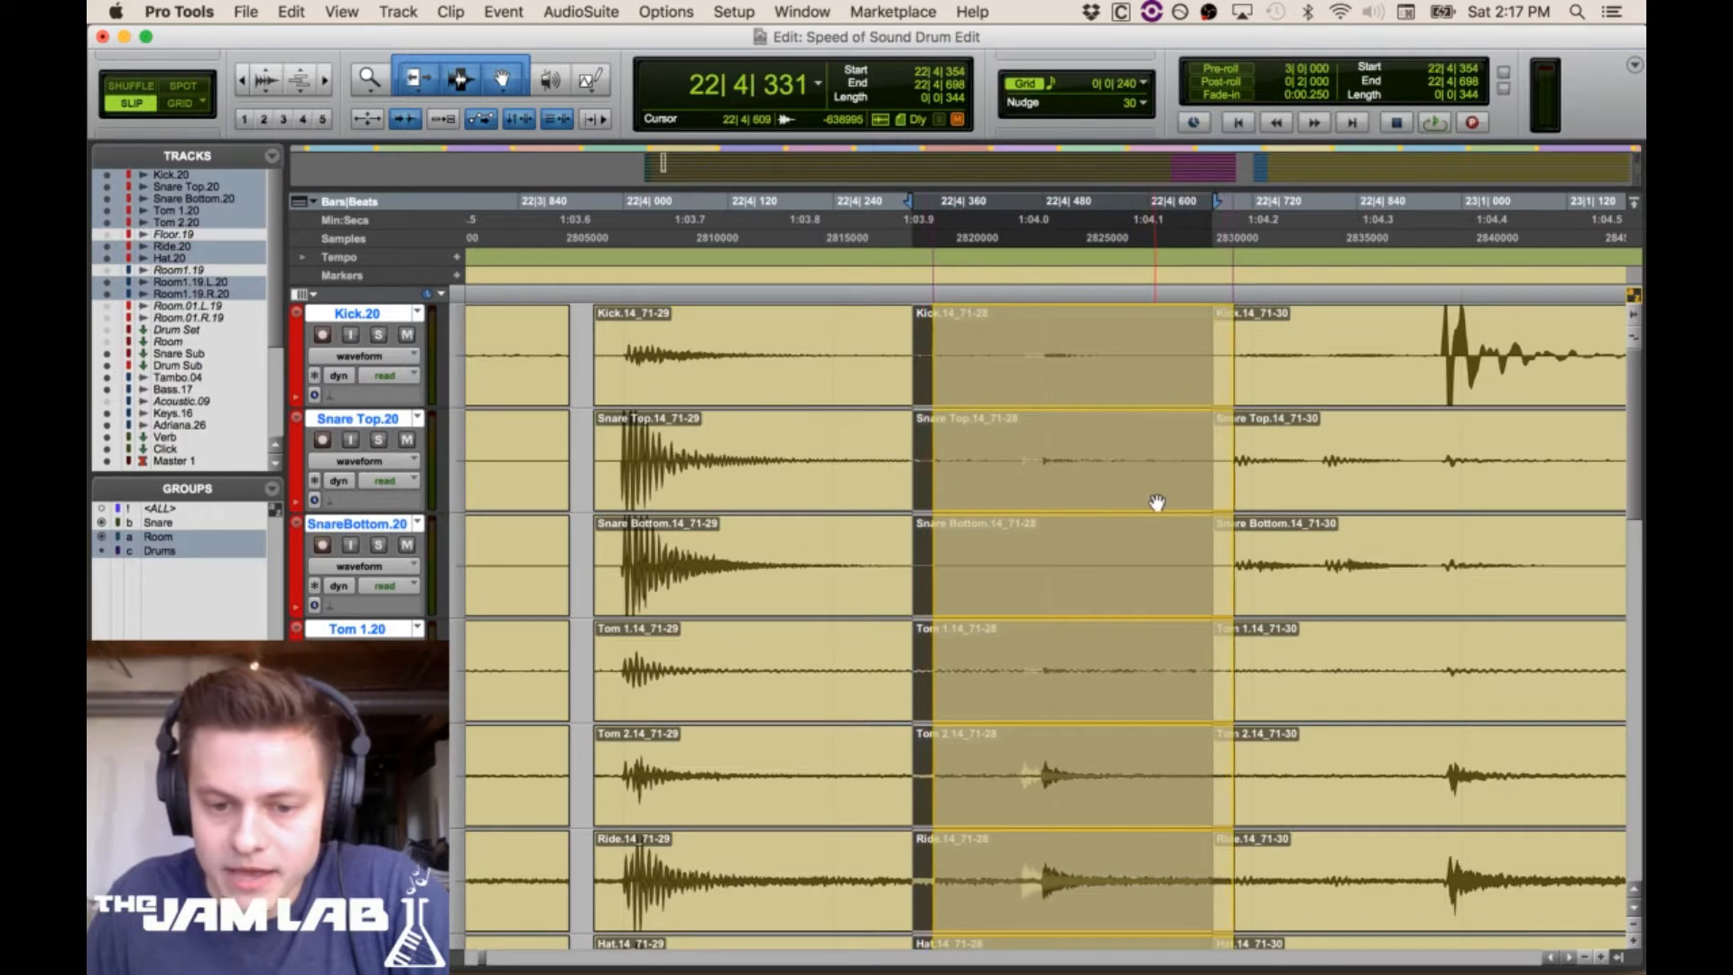
Separate the clips near 23|1|317 ahead of the ride hit, and shift the preceding soft-snare and kick section slightly later, trimming away the gap
left_click(1341, 438)
left_click_drag(1530, 451, 1645, 467)
left_click(1424, 446)
key("super+e")
left_click_drag(1315, 480, 1331, 495)
left_click_drag(953, 458, 911, 457)
left_click_drag(1255, 340, 1343, 348)
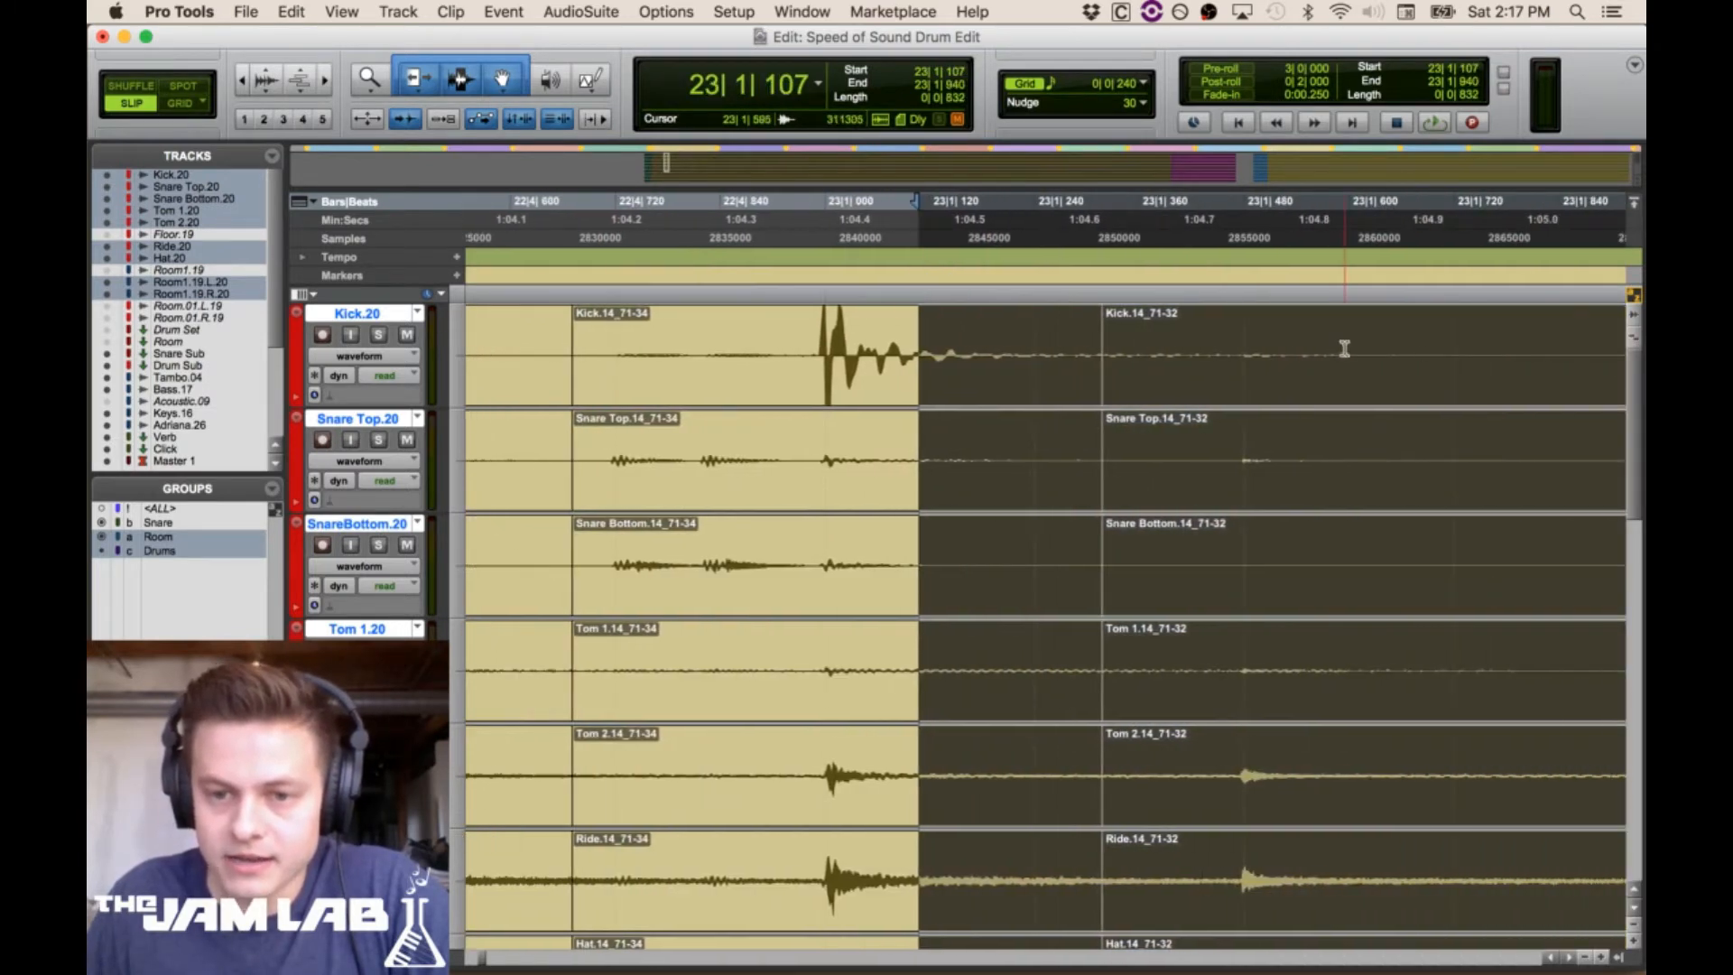
Try separating the clips at 23|2|380 after the snare hit, and undo the separation
left_click(1337, 337)
left_click_drag(1286, 481, 1630, 490)
left_click(1166, 552)
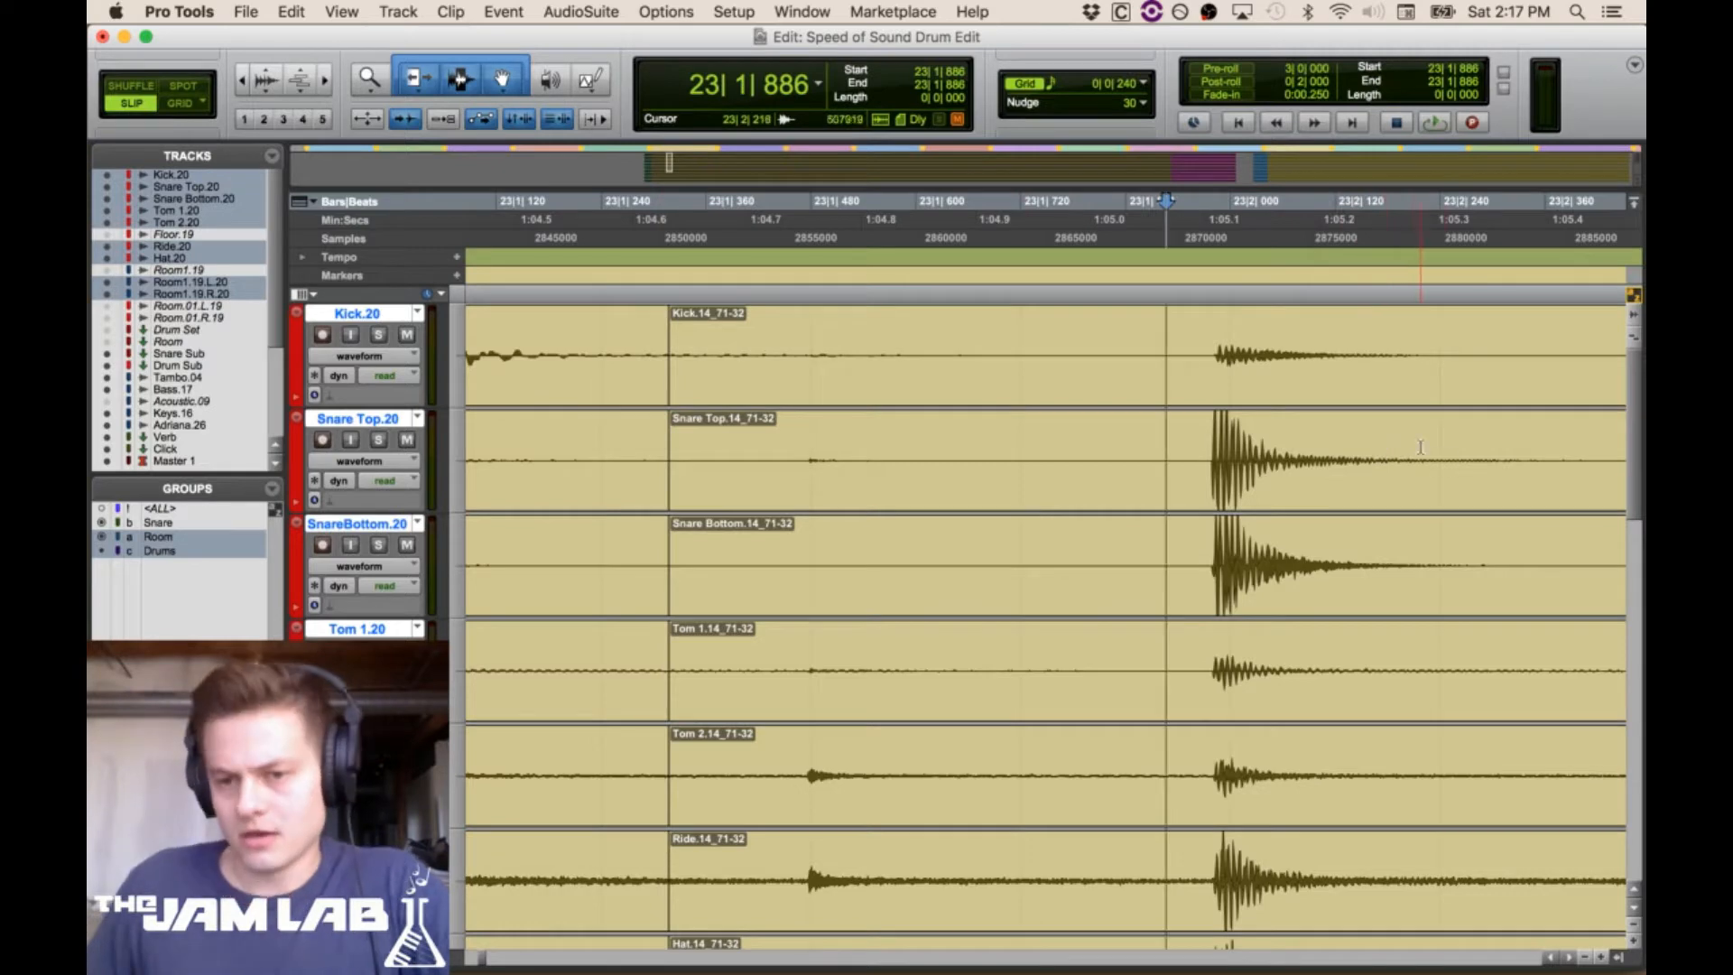
left_click(1563, 448)
key("super+e")
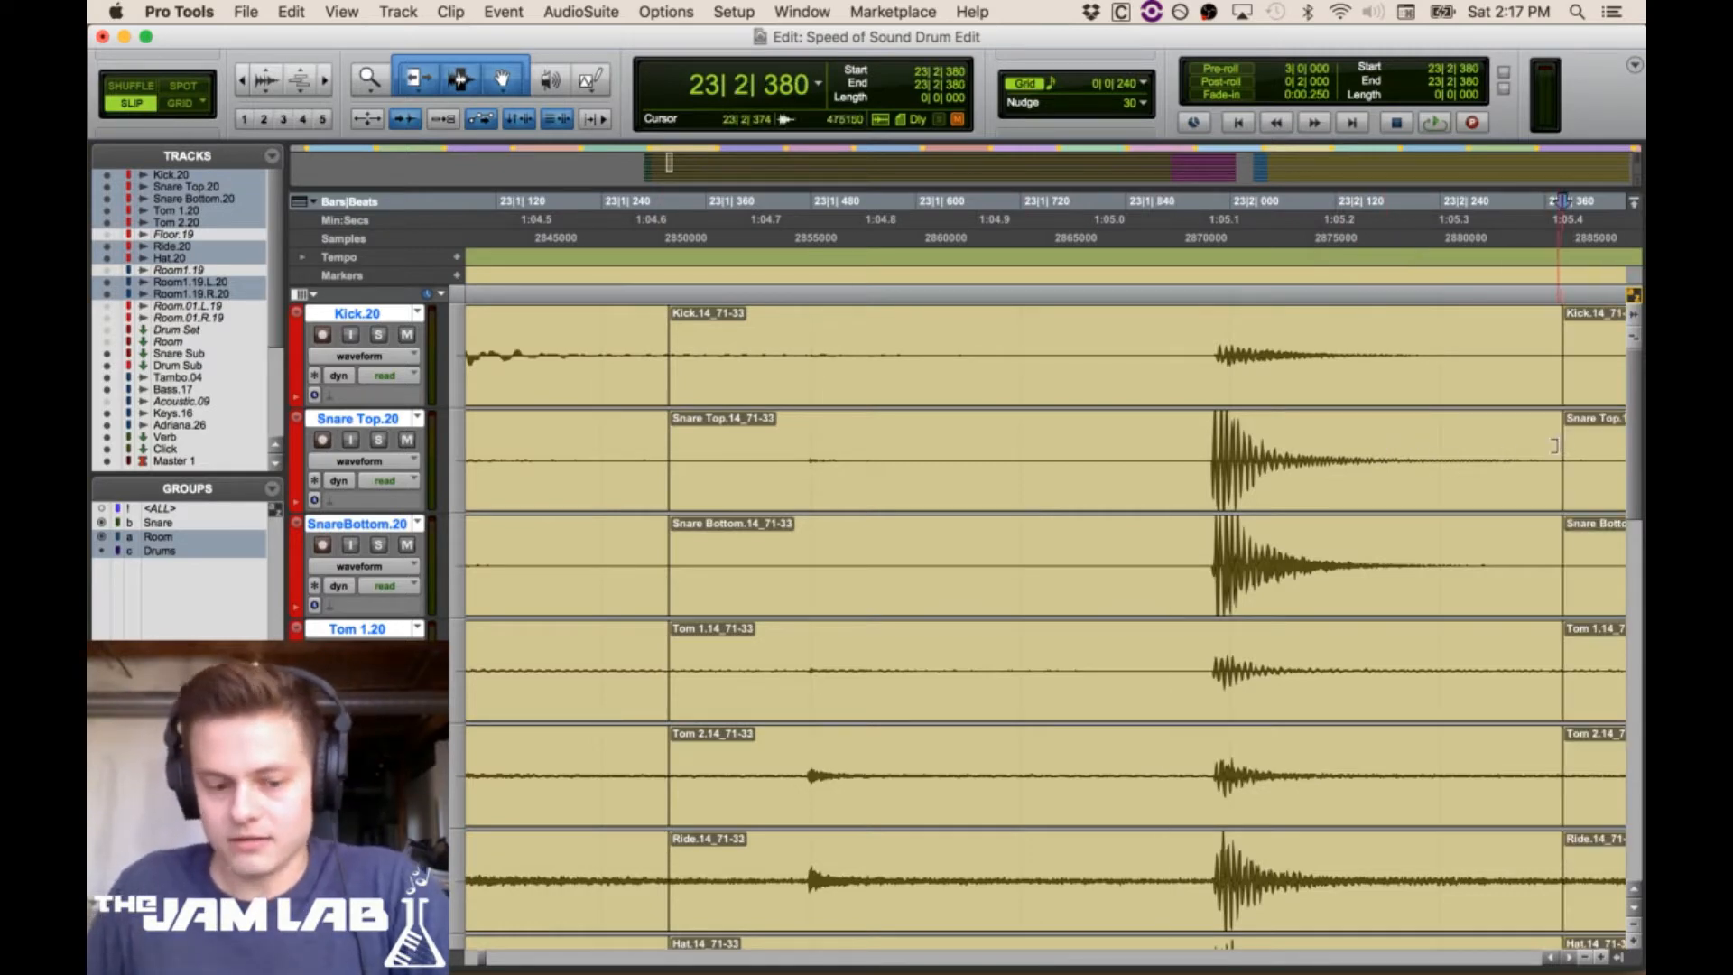
key("super+z")
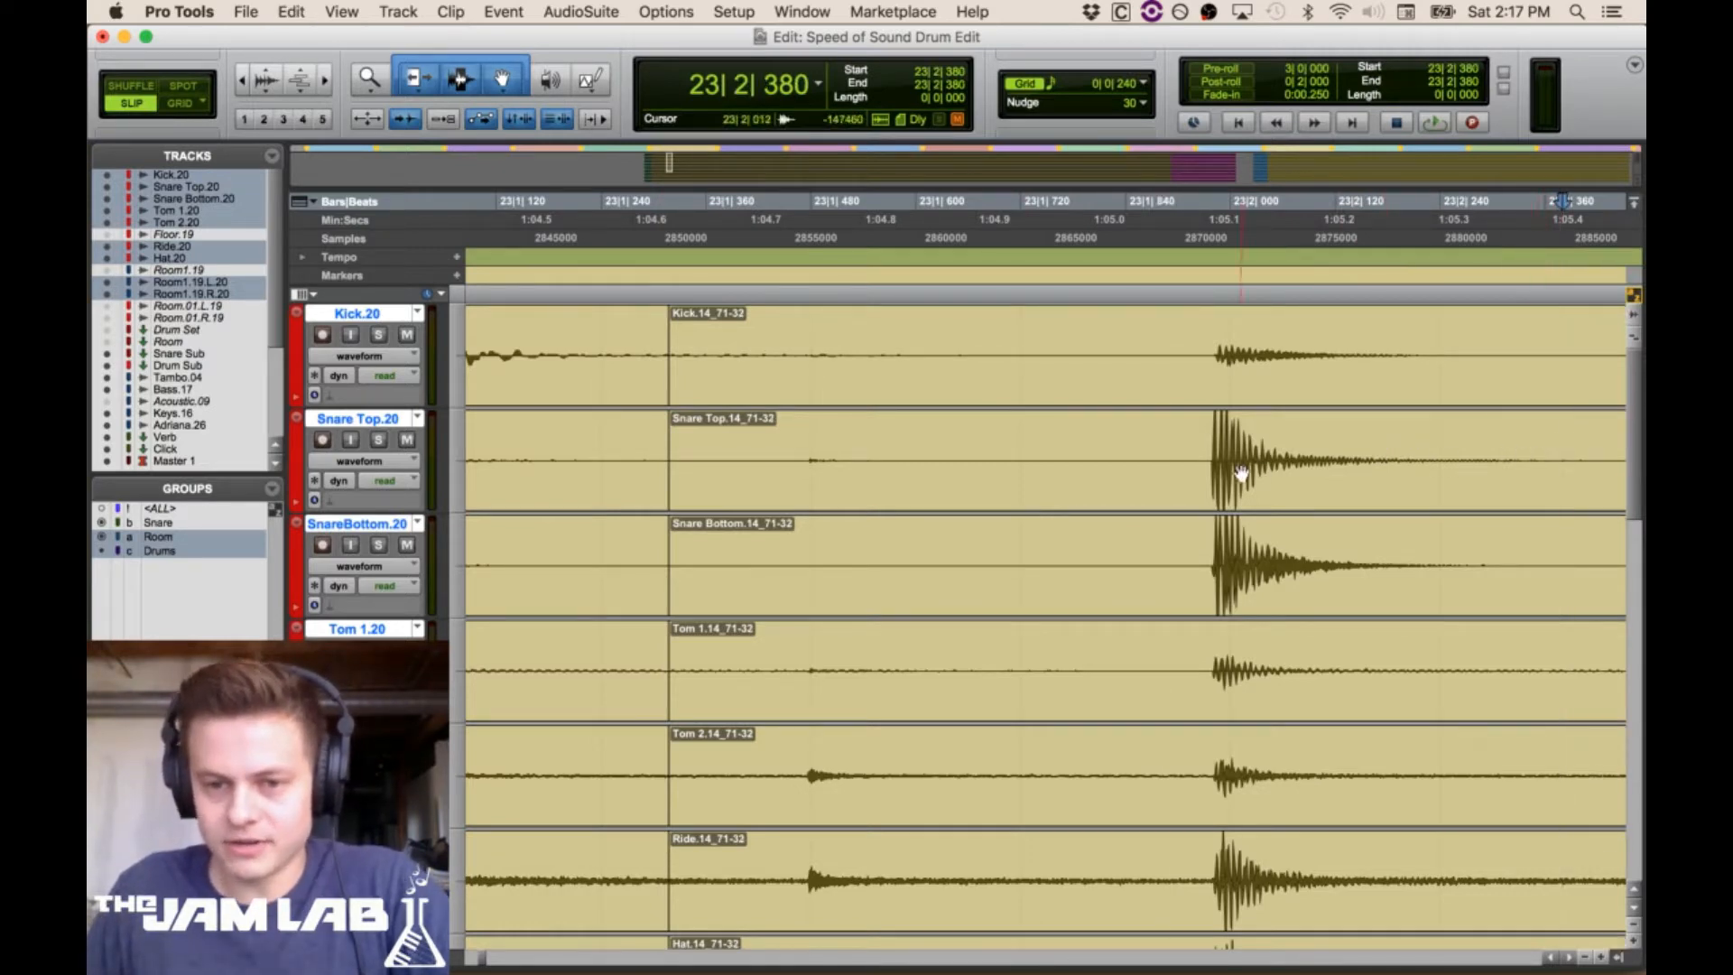
Try shifting all the remaining unseparated drums later to start at 23|1|334, and undo the shift
left_click(1207, 491)
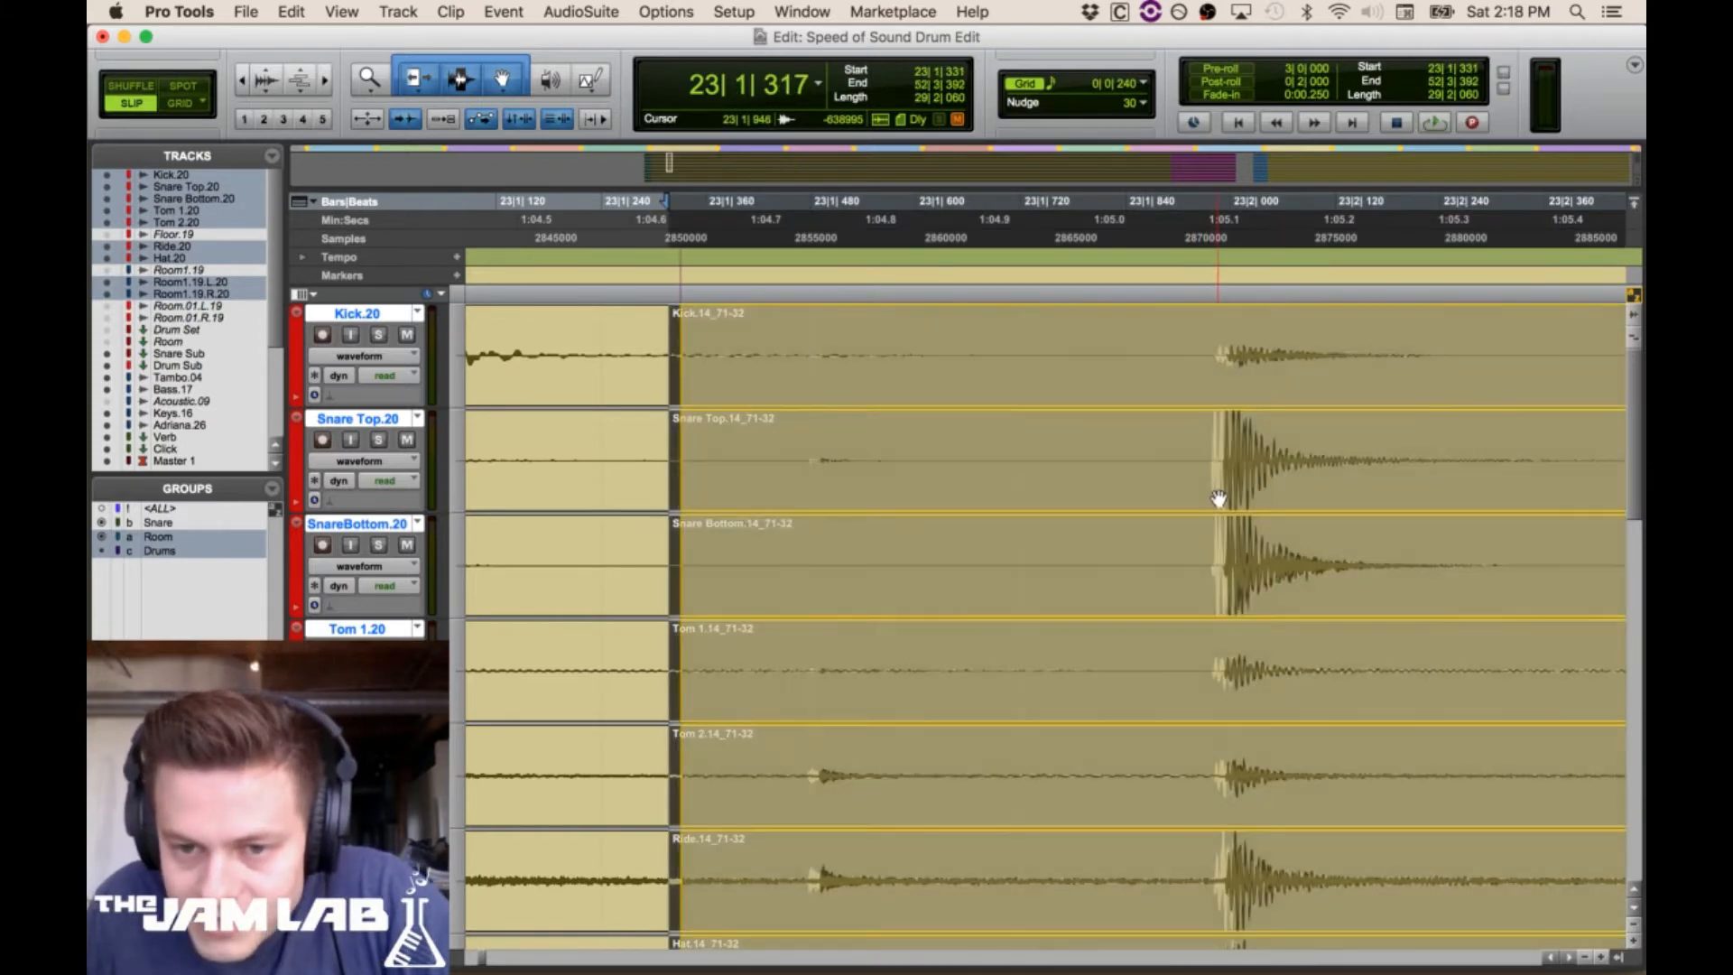
left_click_drag(1221, 499, 1221, 503)
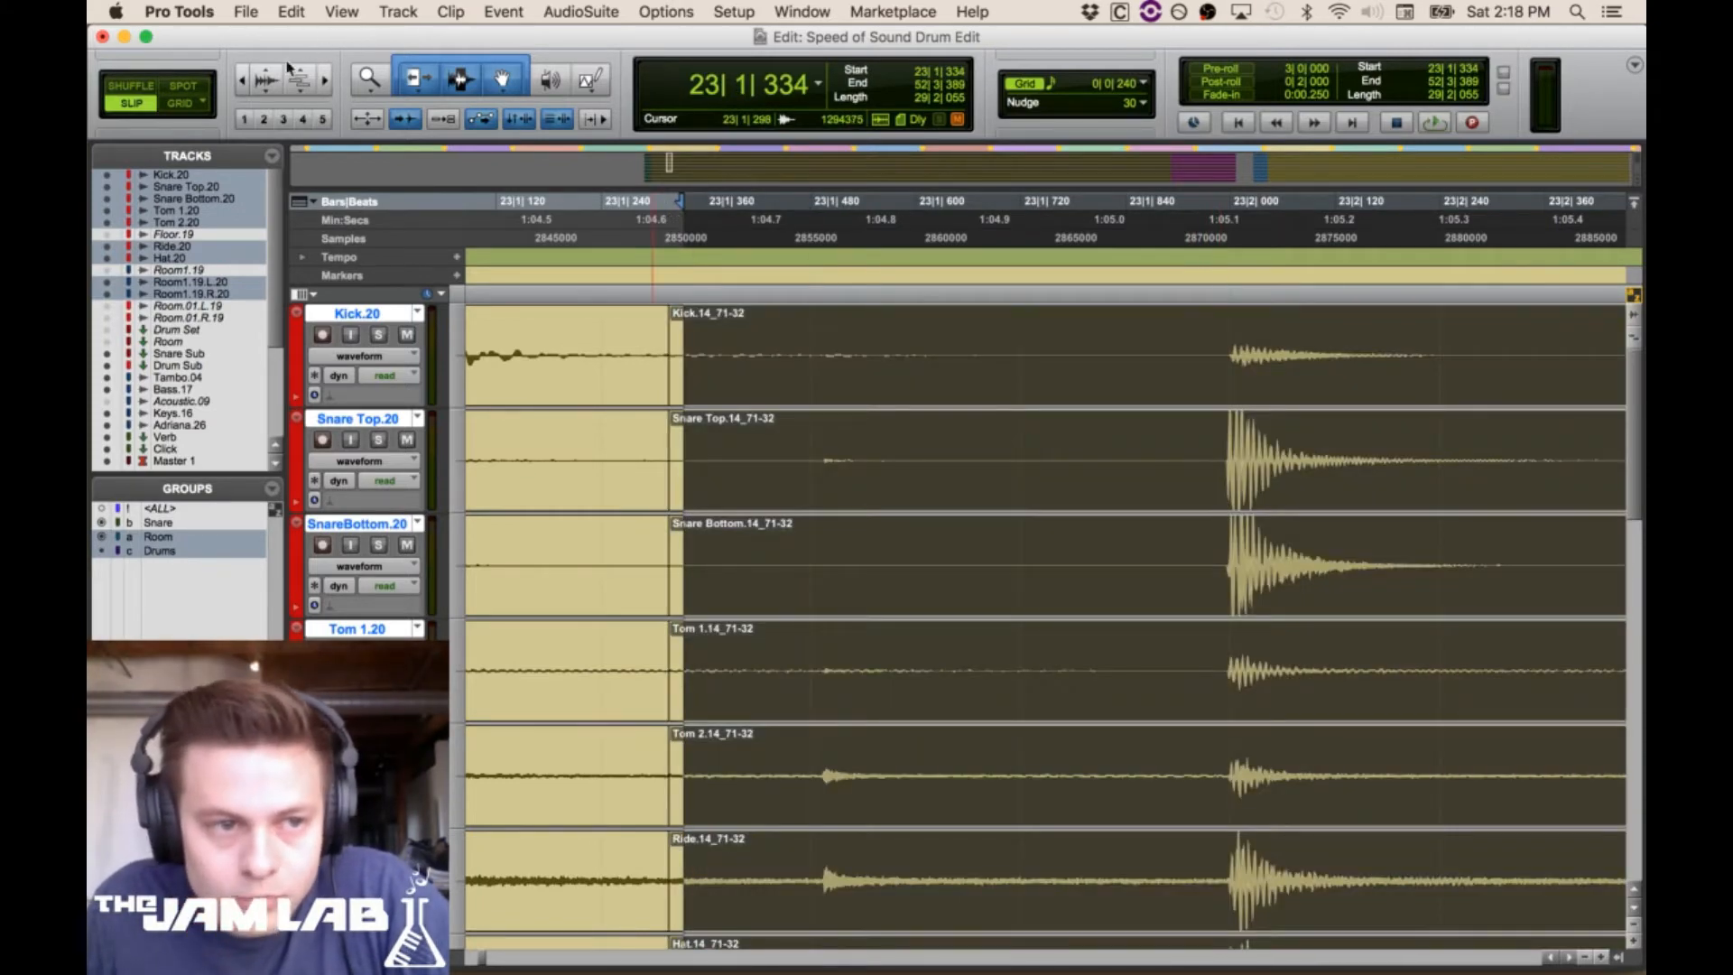
left_click(241, 79)
left_click(242, 79)
left_click(241, 80)
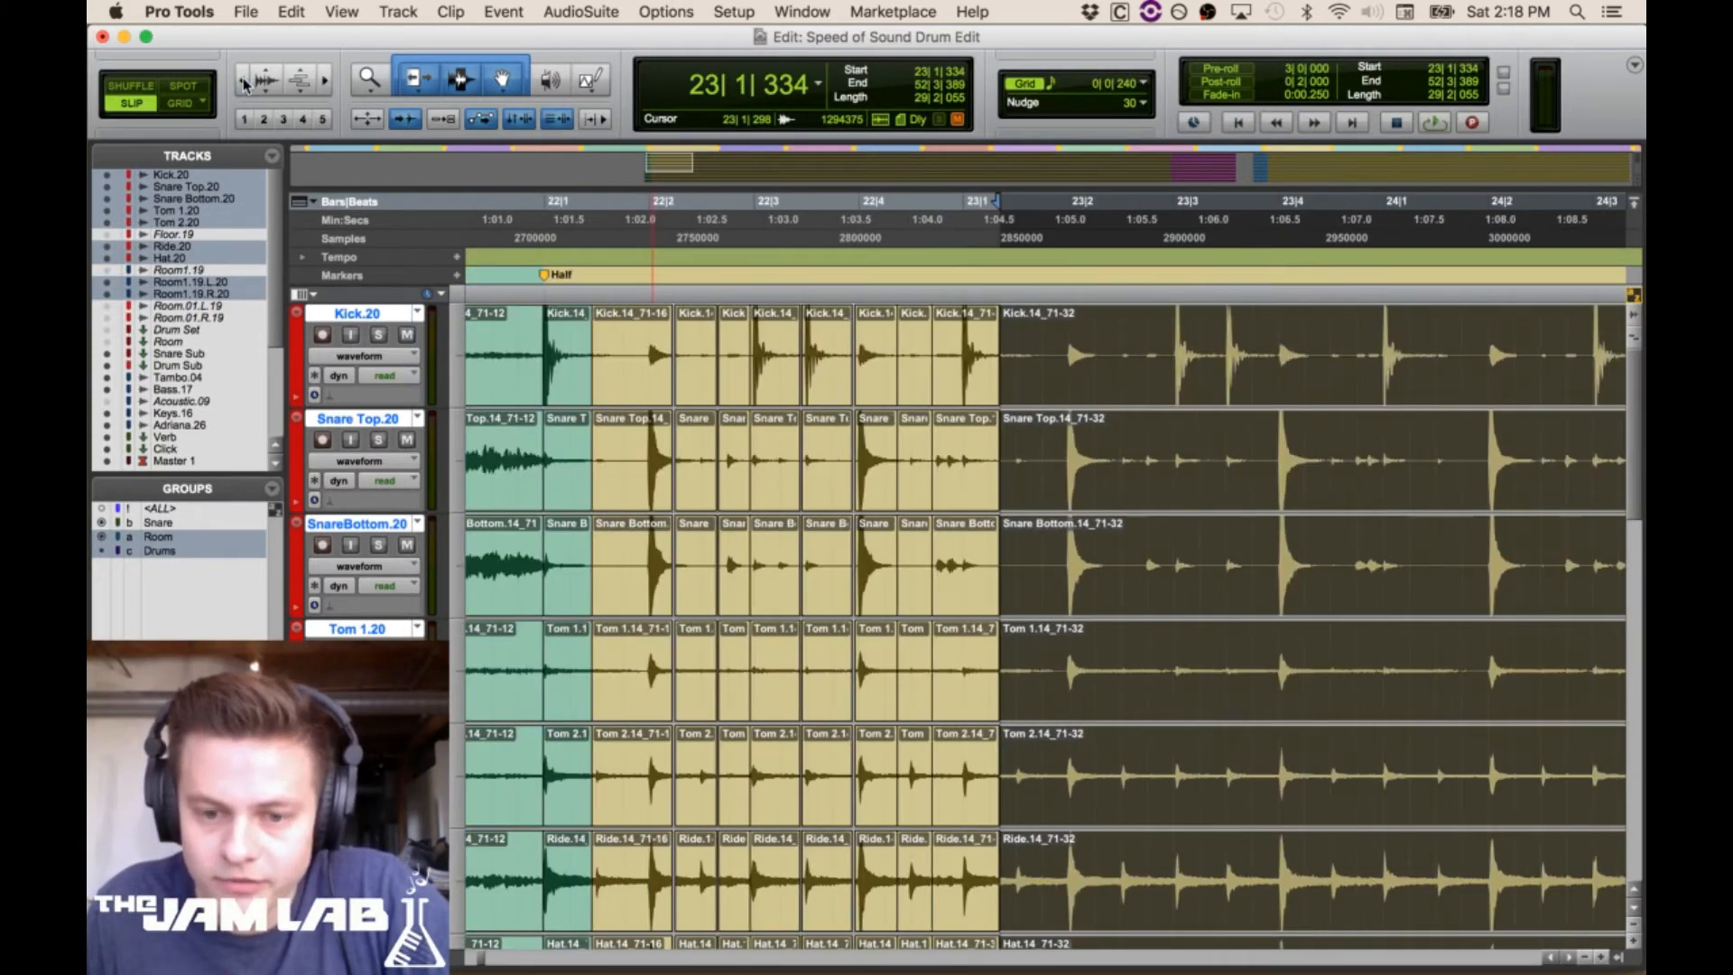
key("super+z")
Separate the clips at 23|2|440 ahead of the ride hit, and select the preceding section starting at 23|1|317
left_click(324, 80)
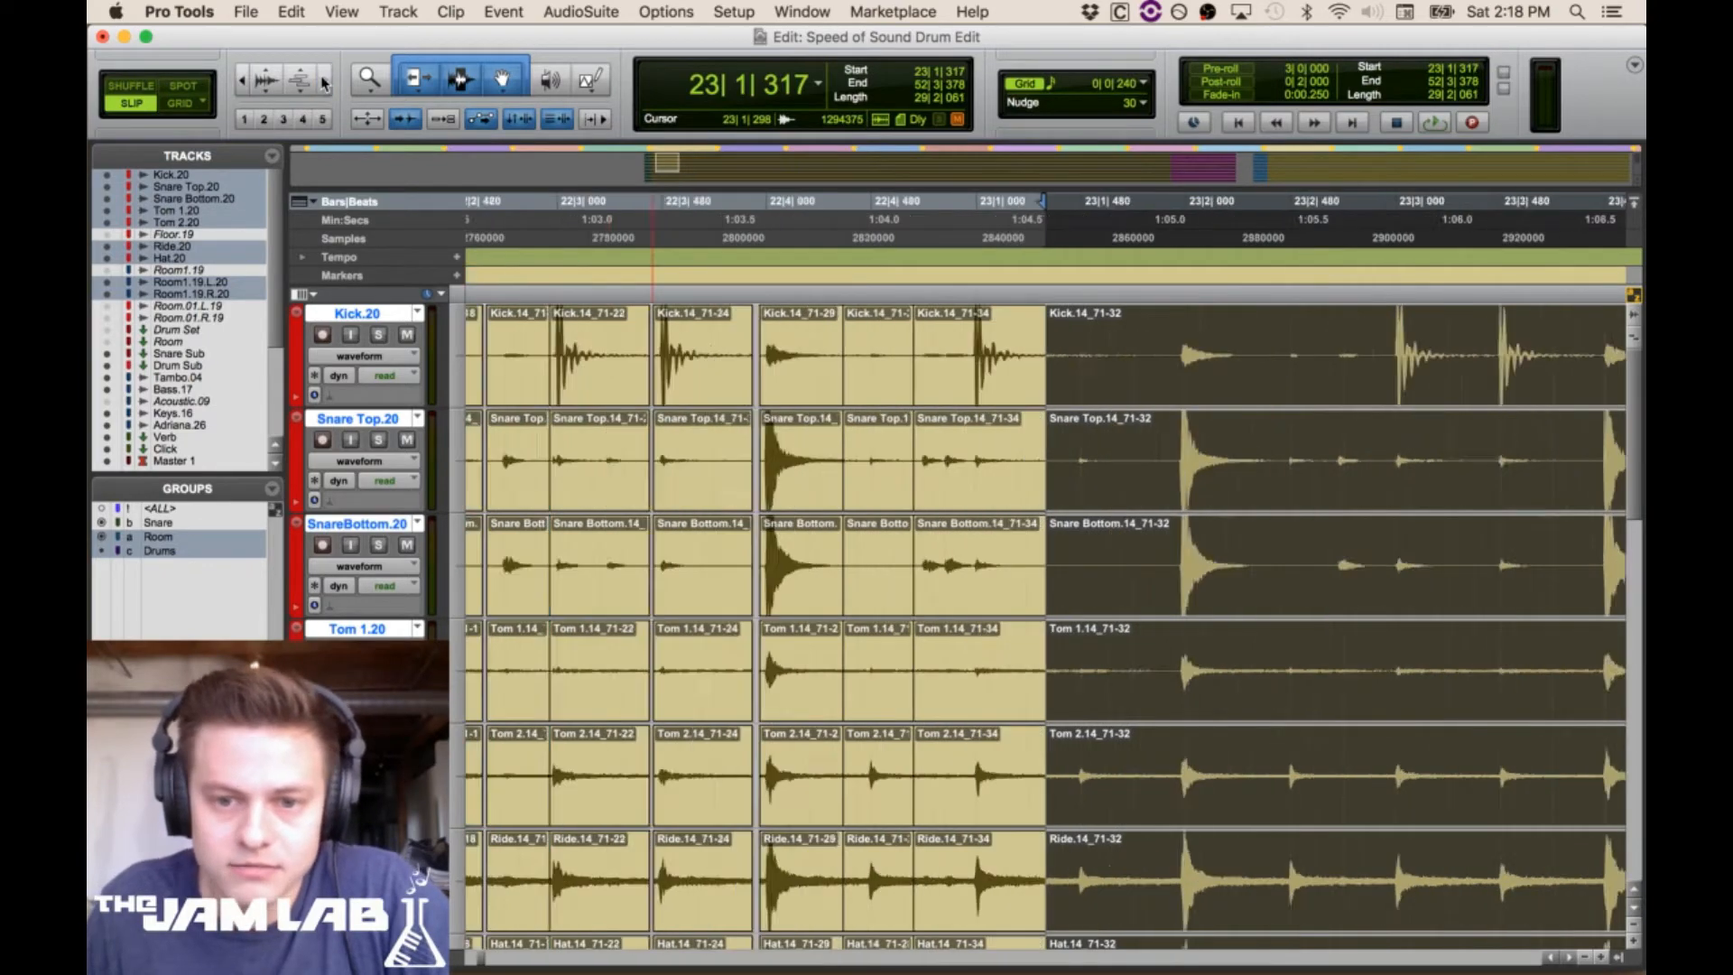
left_click(323, 81)
left_click(1469, 458)
key("super+e")
left_click(1381, 480)
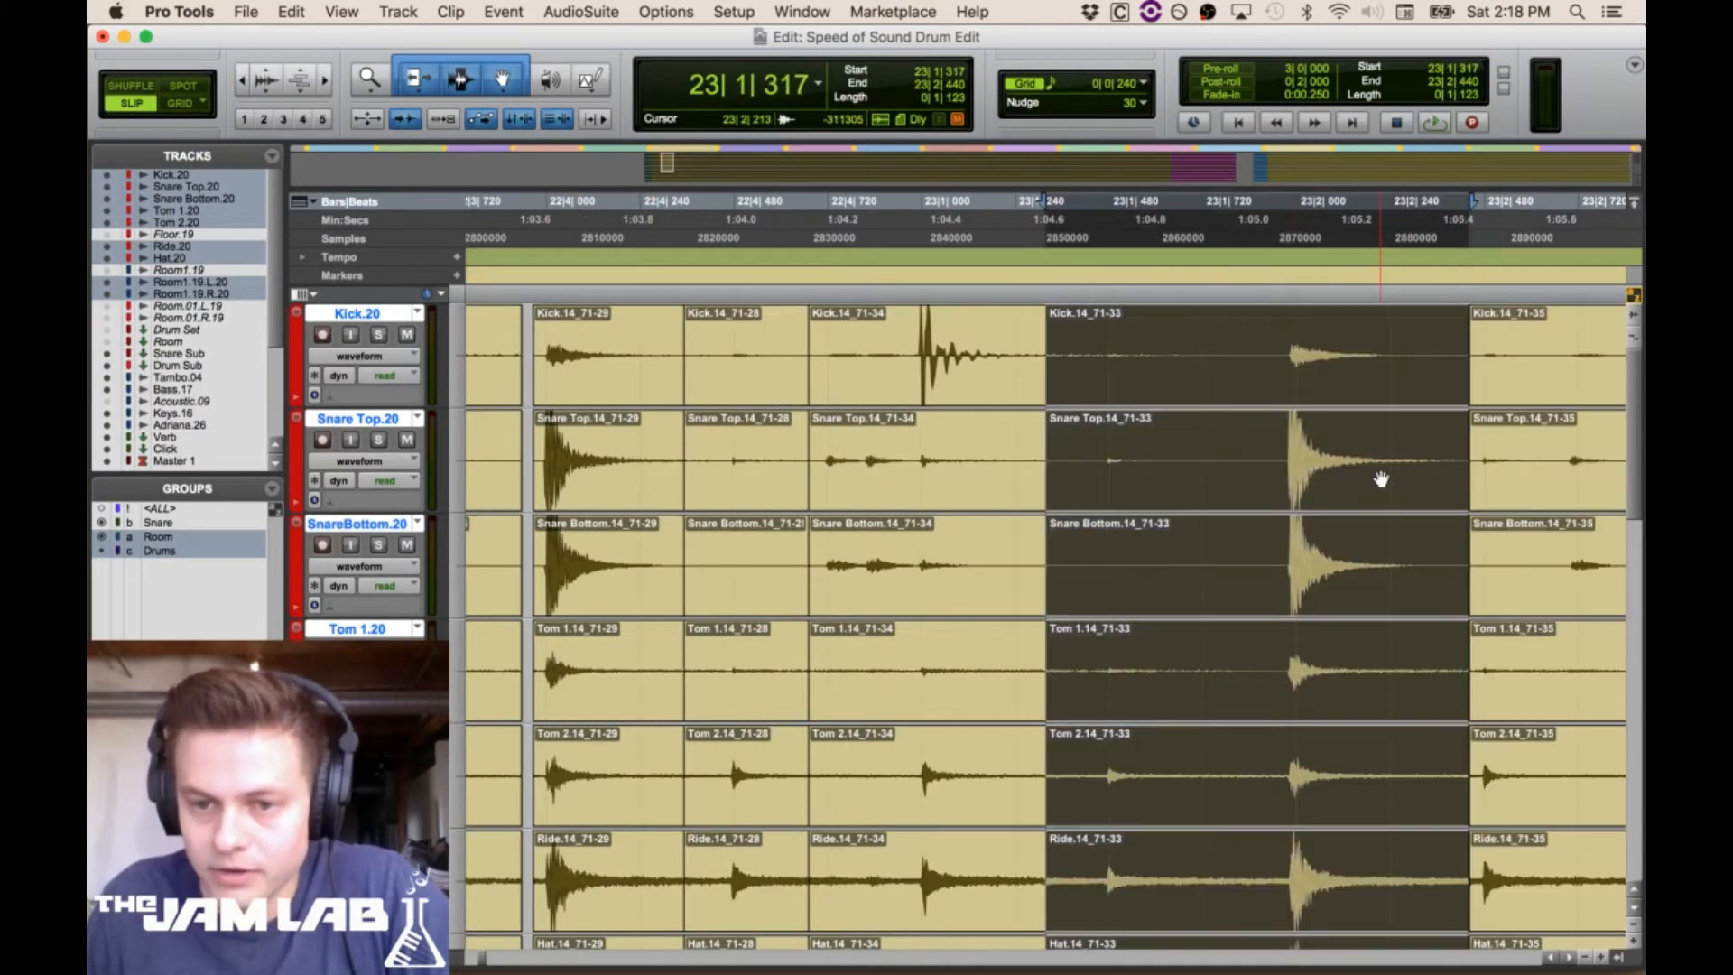
Separate the clips at 23|1|844 ahead of the snare hit, and shift the snare section later to start at 23|1|861
left_click(323, 81)
left_click(323, 81)
left_click_drag(1416, 446, 1645, 499)
left_click(1129, 452)
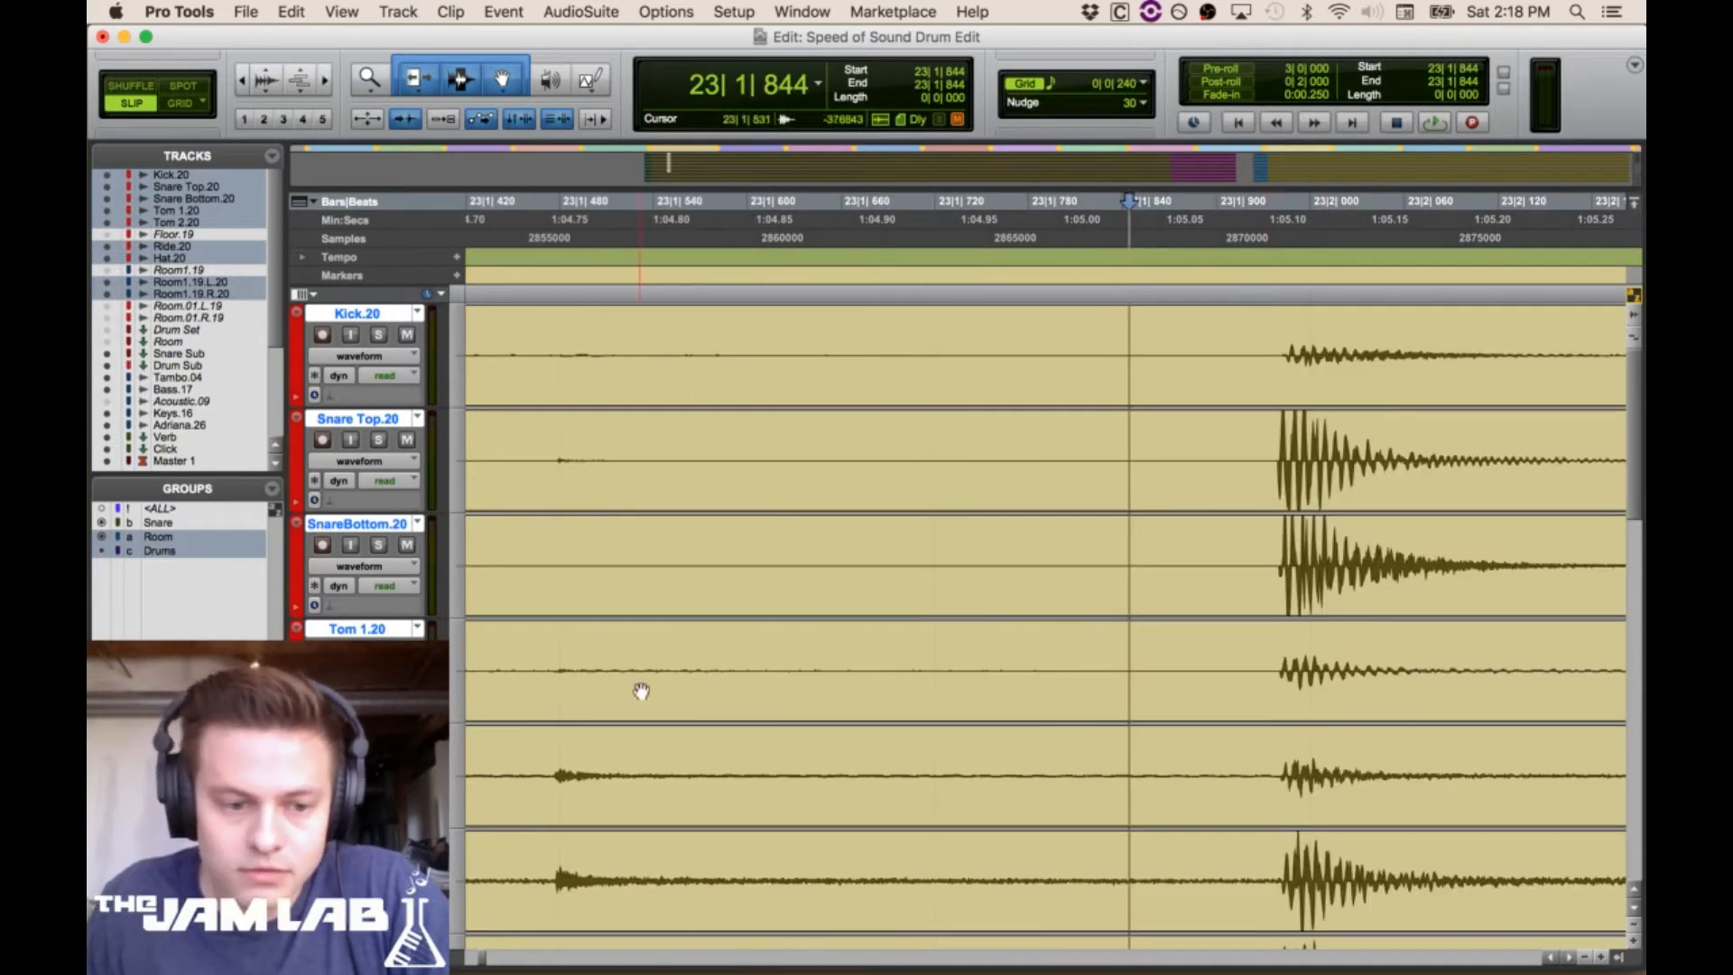
key("super+e")
left_click_drag(1309, 493, 1336, 495)
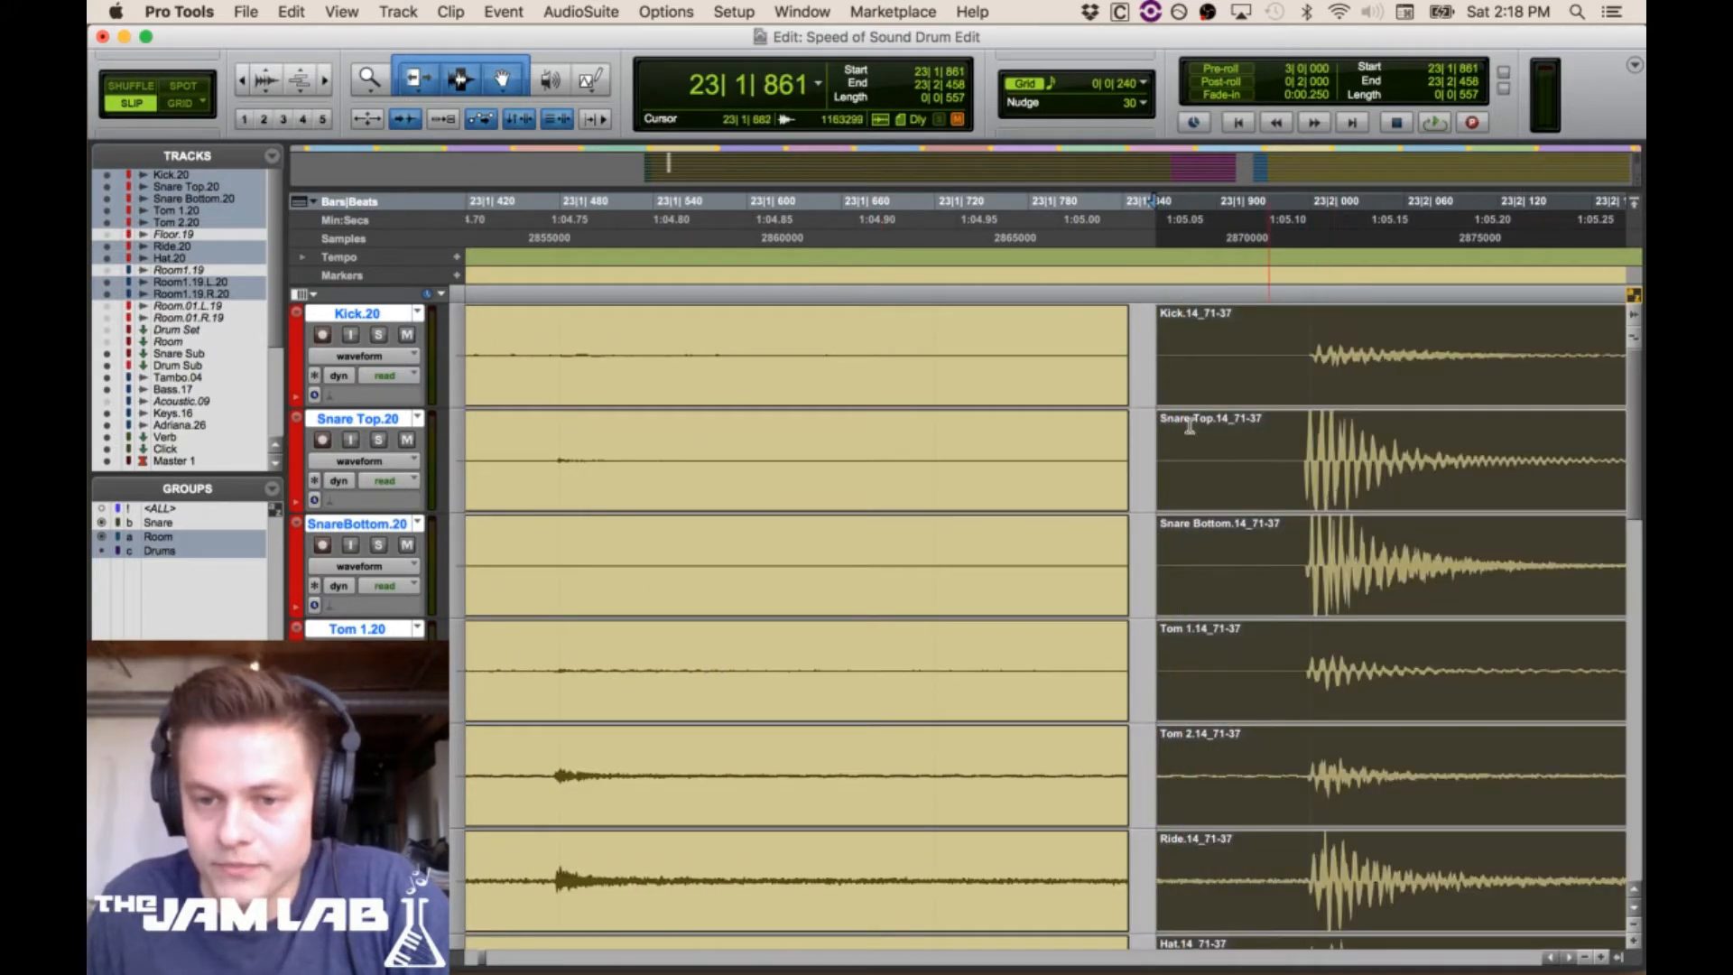
Try separating the clips at 23|2|924 ahead of the kick and shifting the preceding ride section later, and undo these edits
left_click(256, 79)
left_click(256, 79)
left_click(1446, 448)
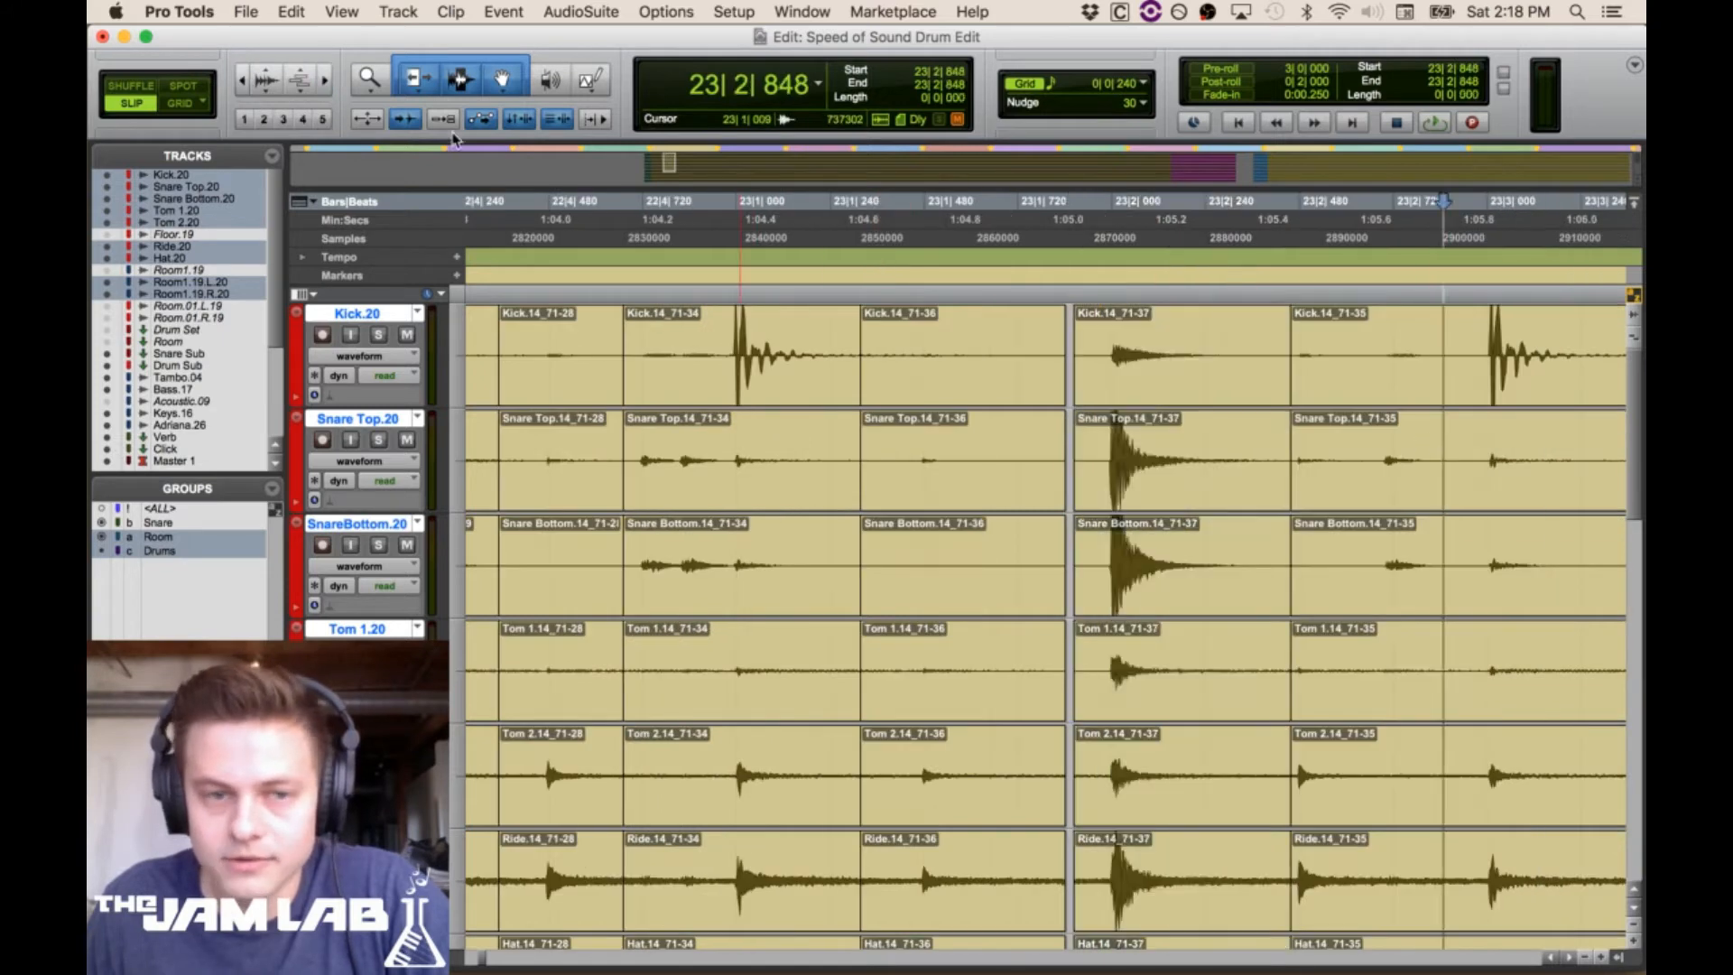
left_click(325, 80)
left_click(325, 80)
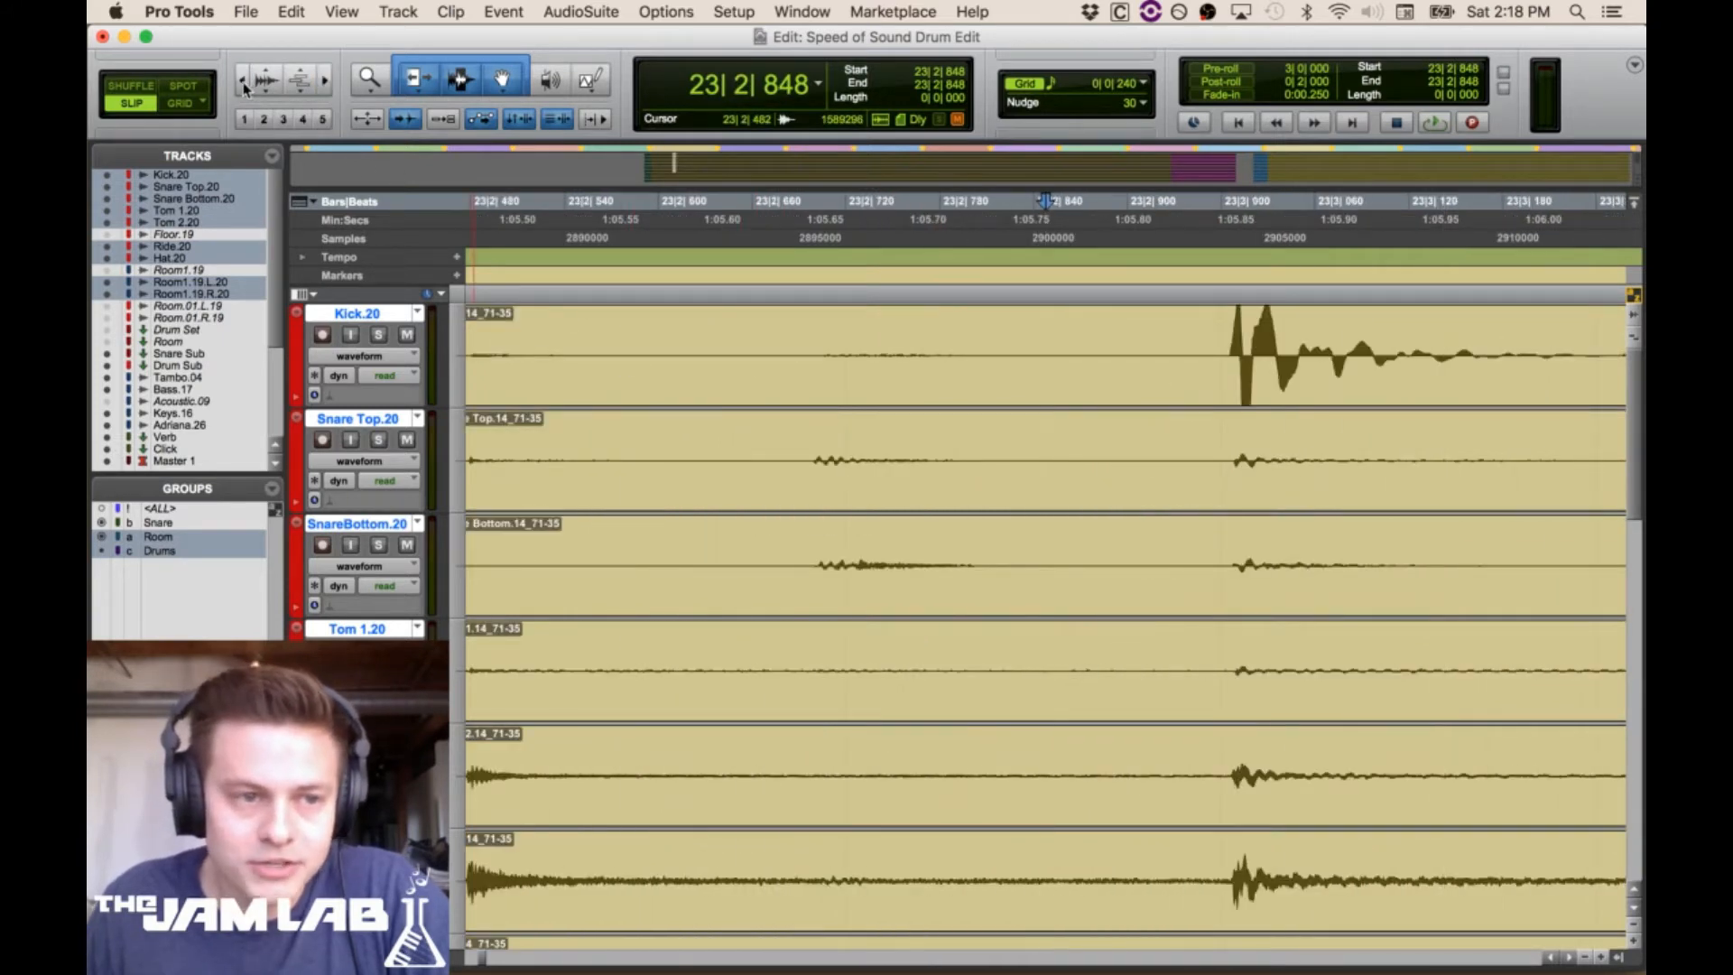
key("r")
left_click(1112, 344)
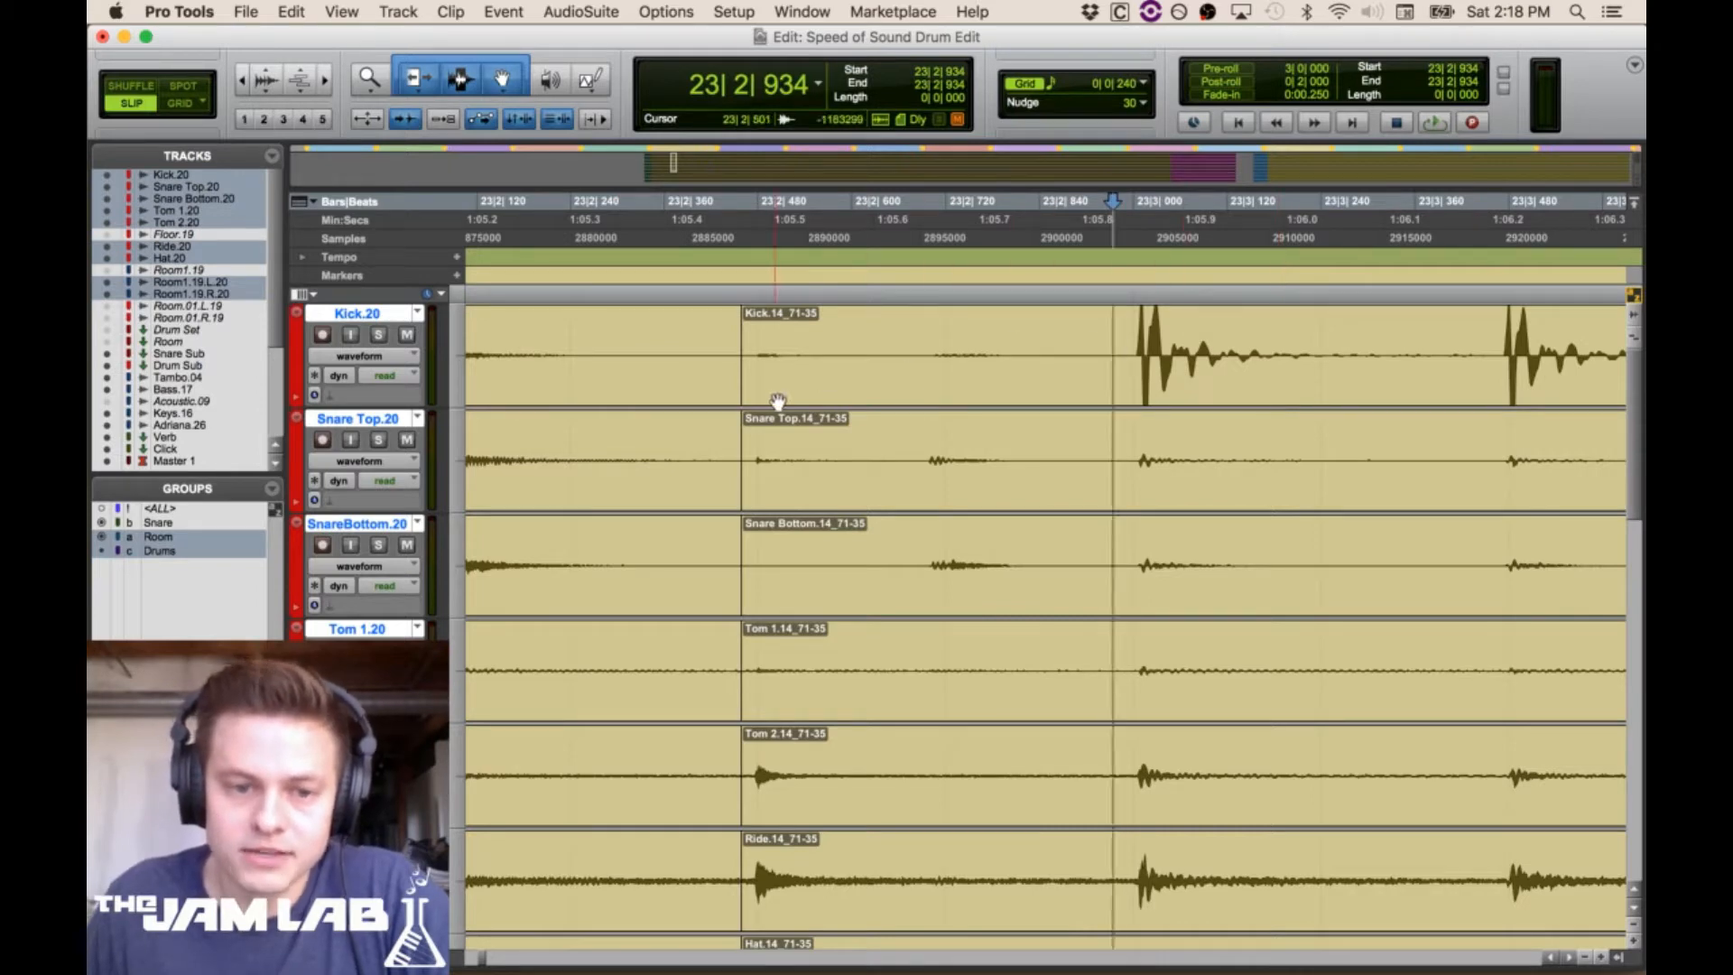
key("b")
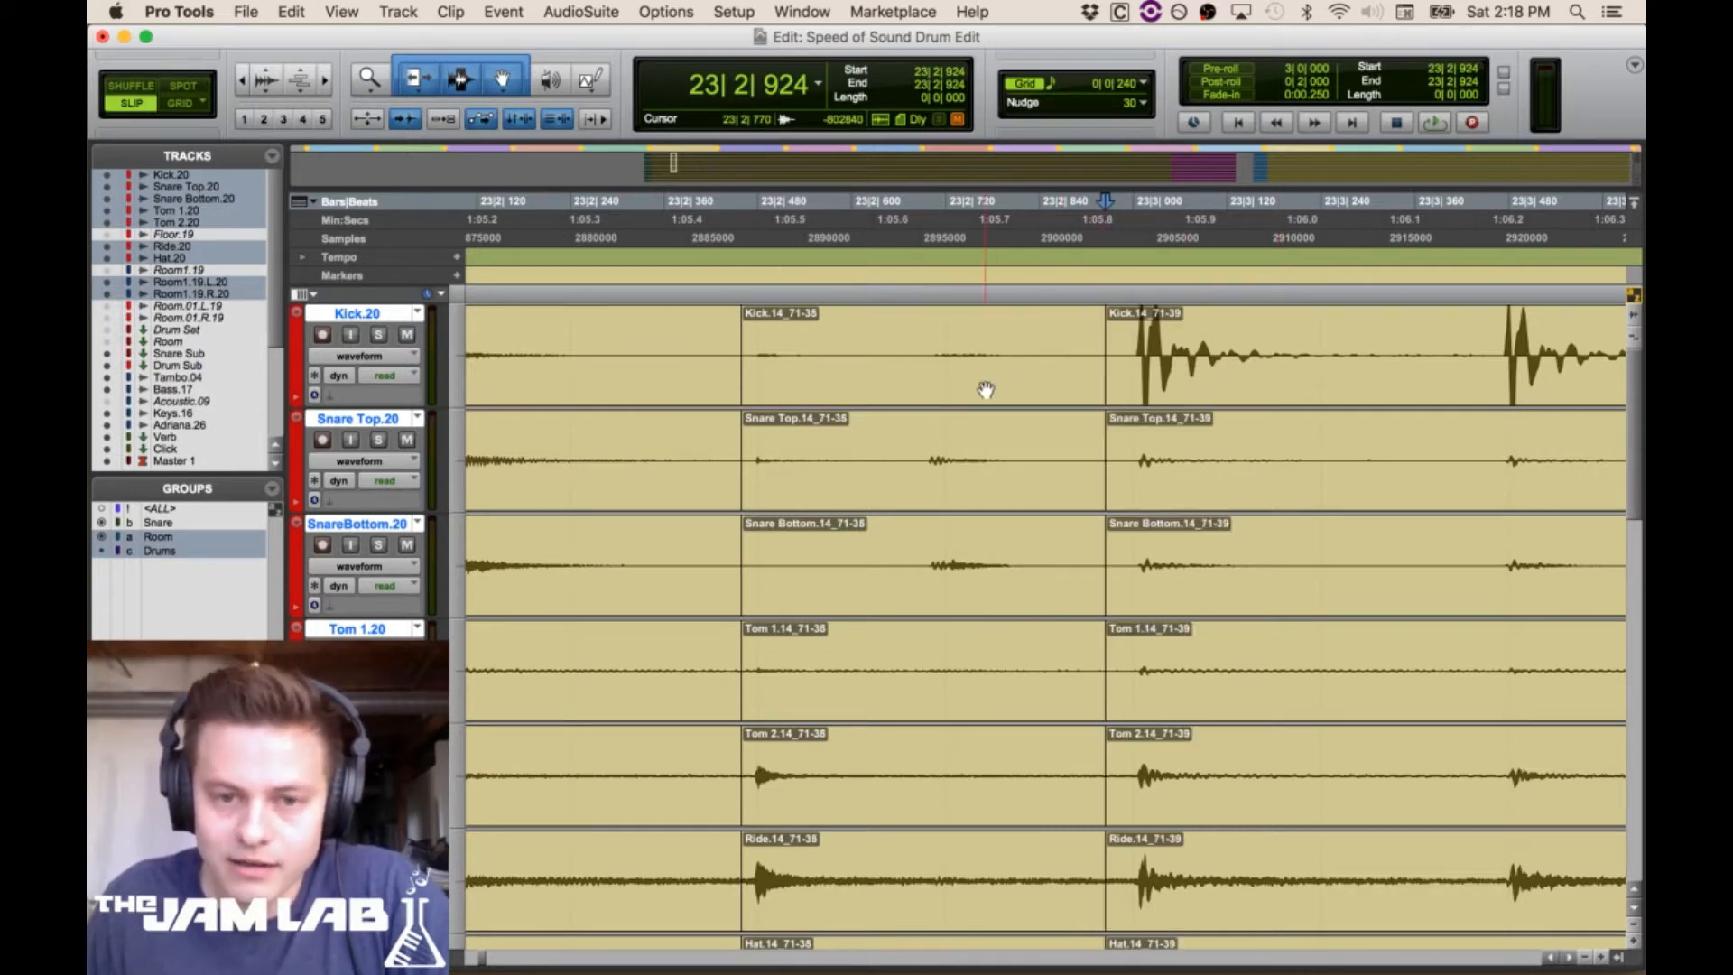
left_click_drag(987, 390, 998, 402)
key("super+z")
key("super+z")
key("super+z")
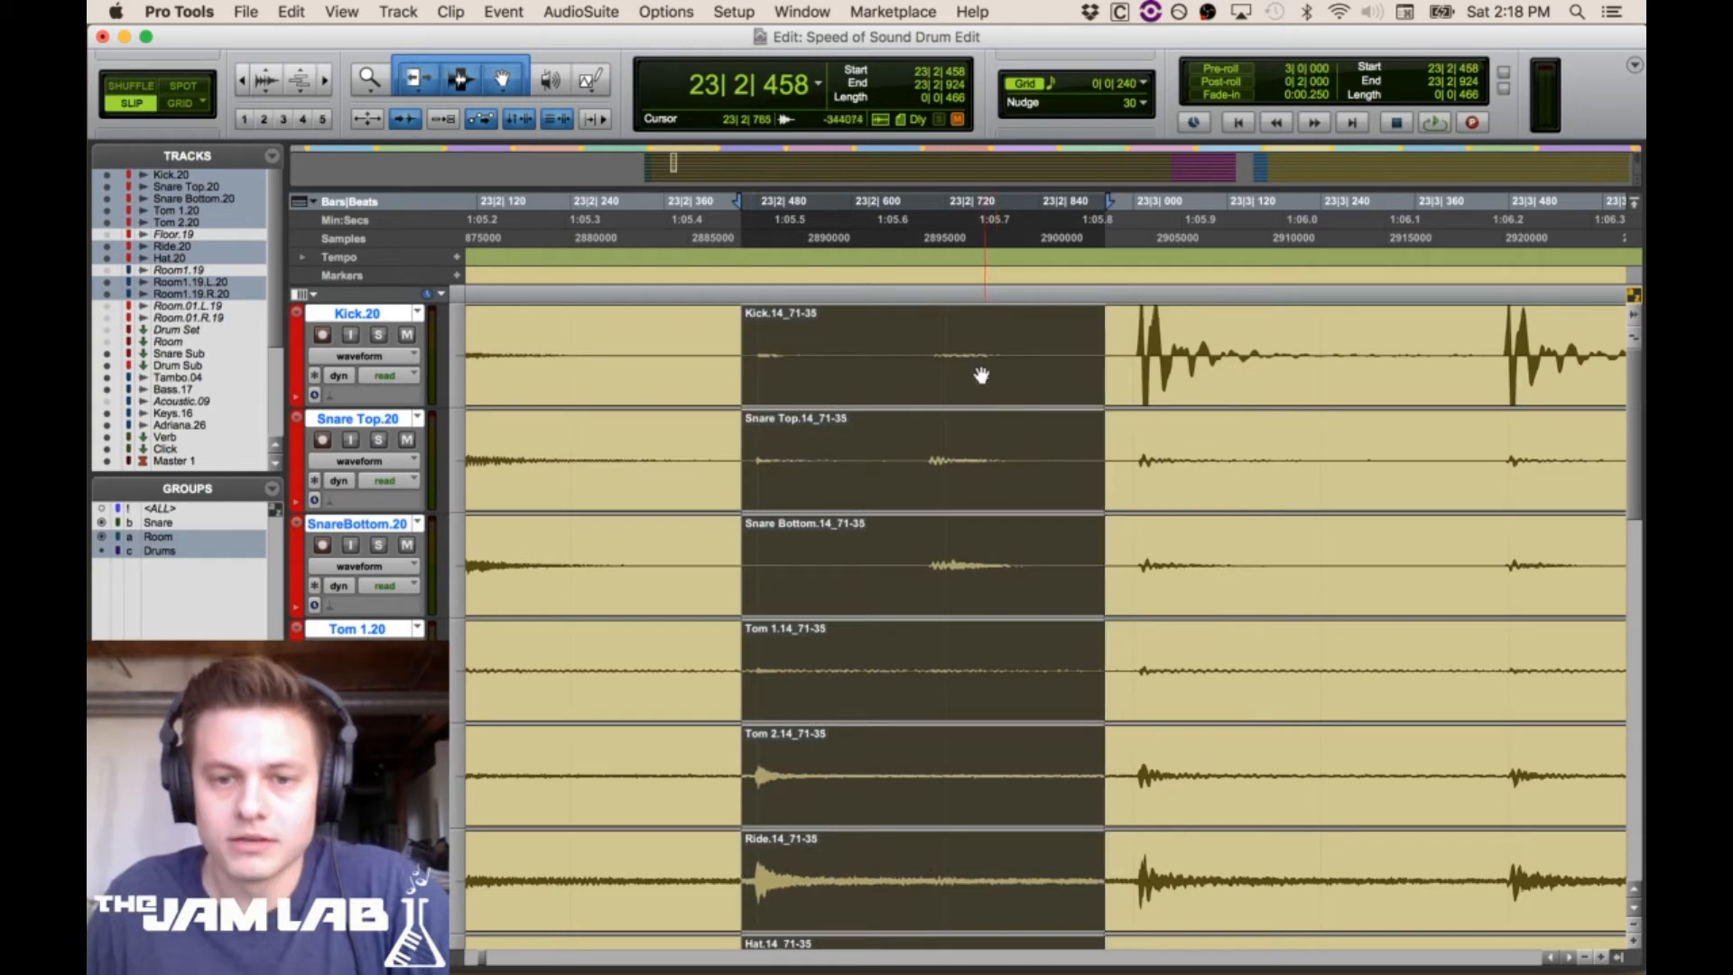
Extend the end of the shifted snare section over the ride and soft snare hits to 23|2|911, just ahead of the kick
left_click_drag(726, 347, 1097, 418)
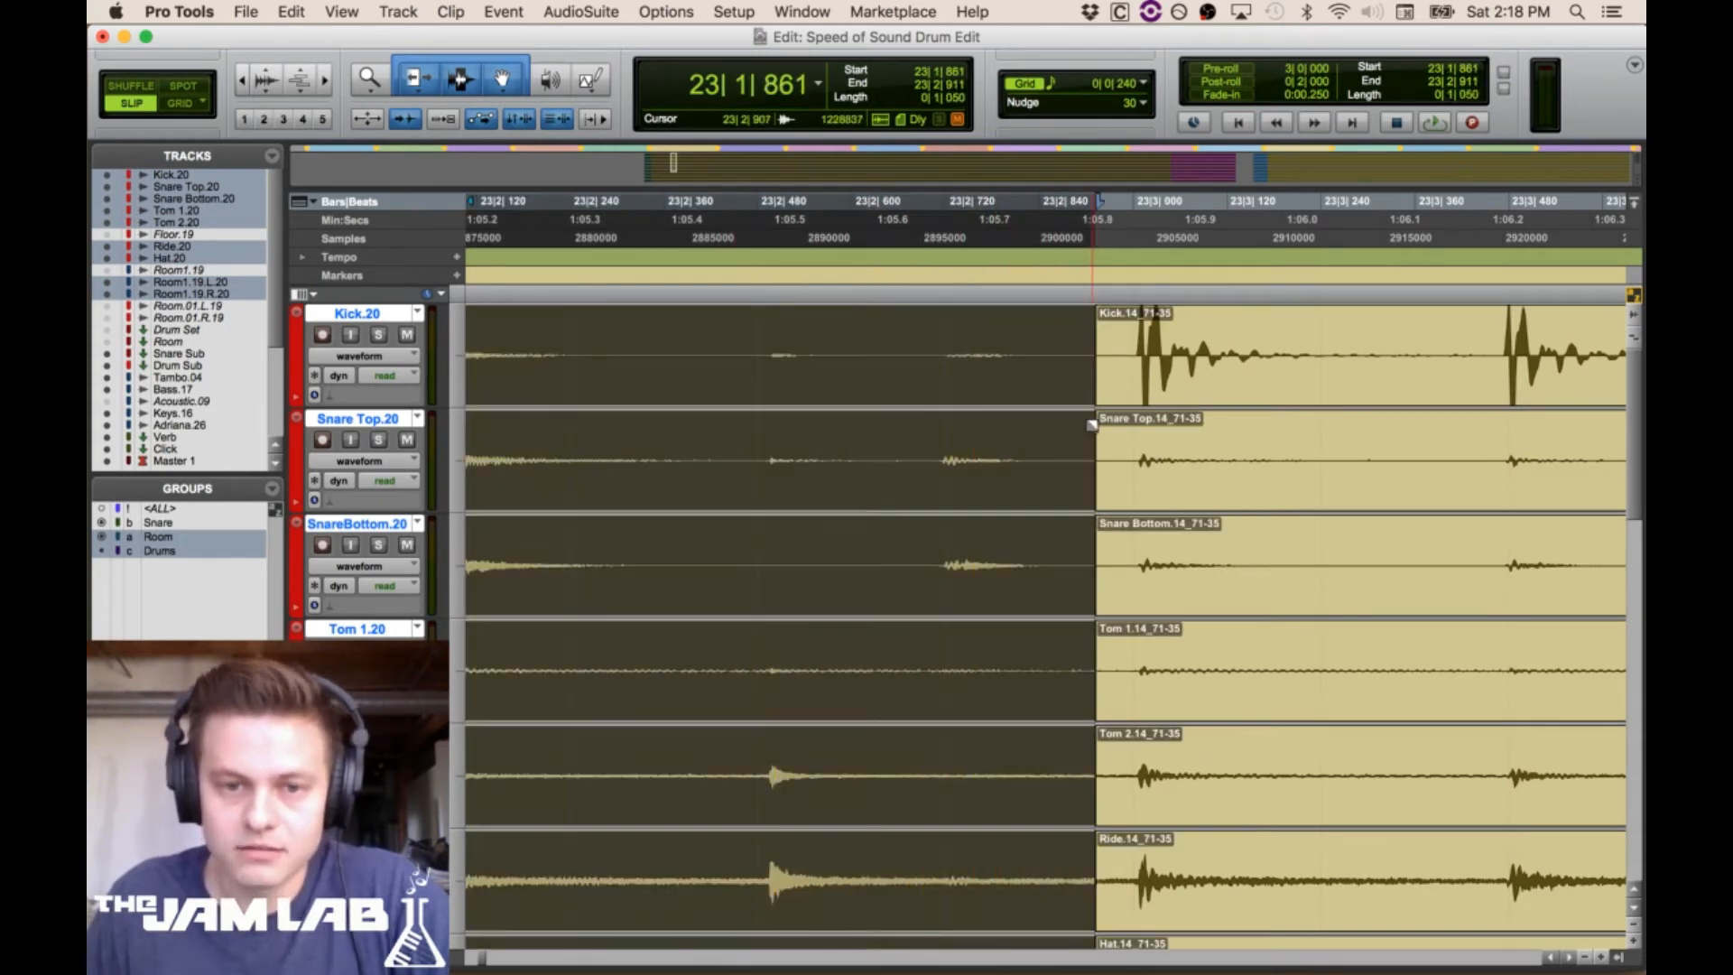
left_click_drag(515, 454, 1643, 516)
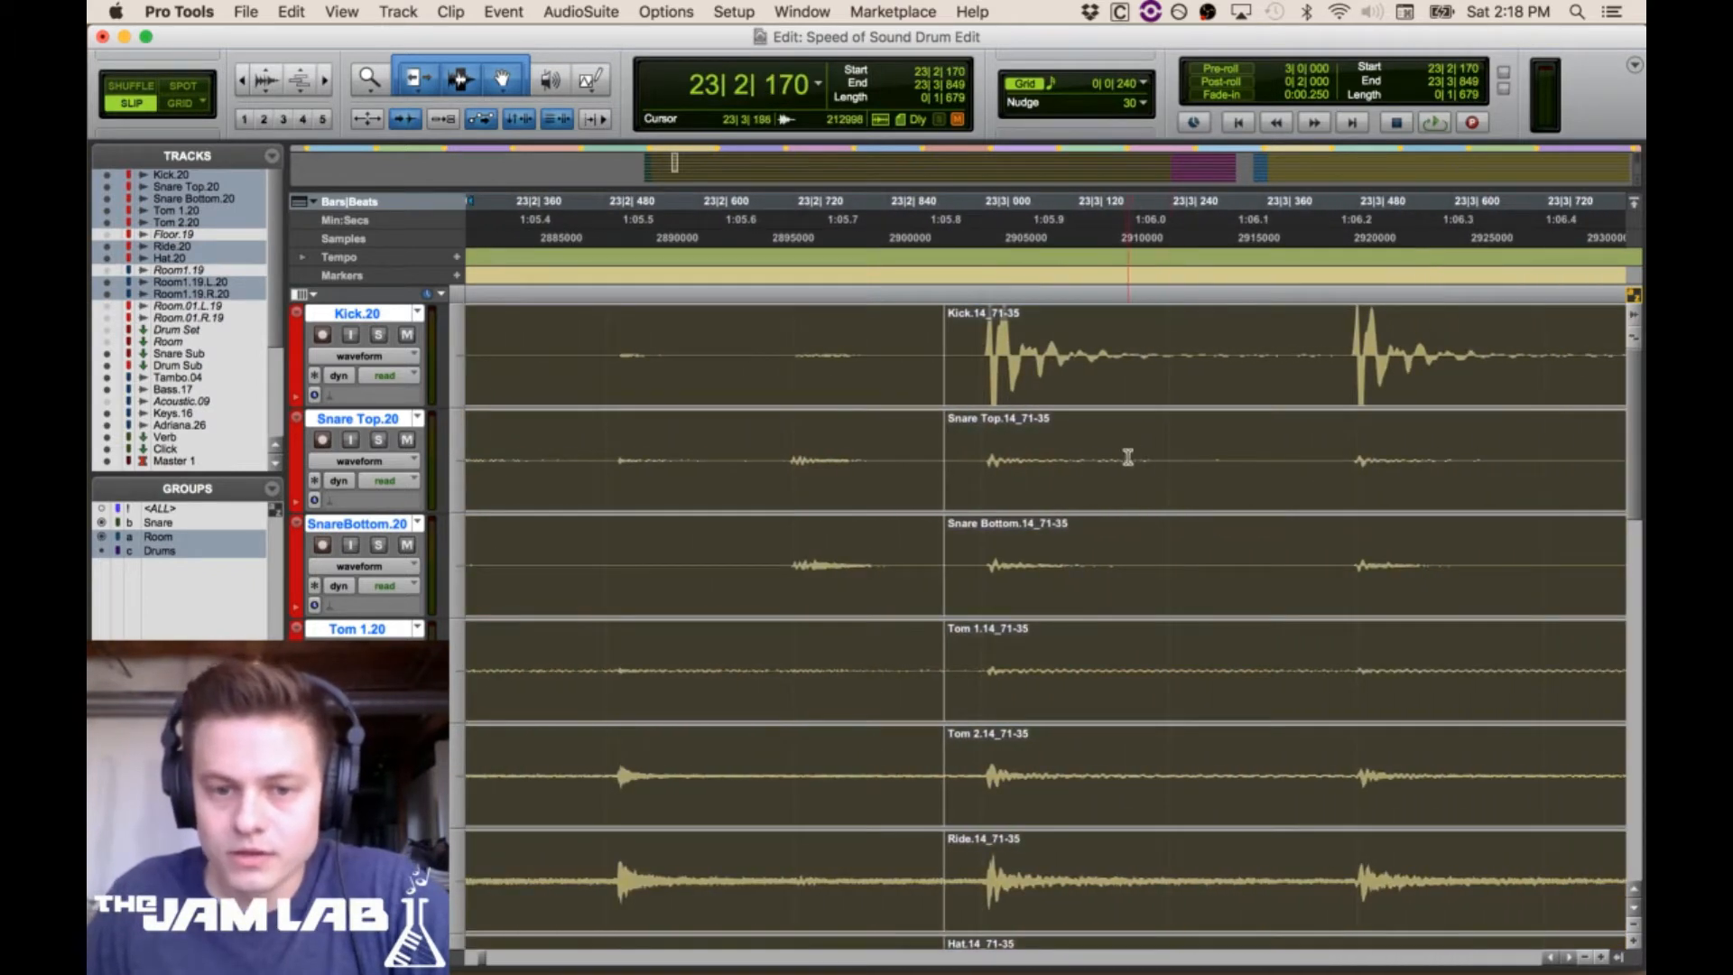
left_click(1128, 456)
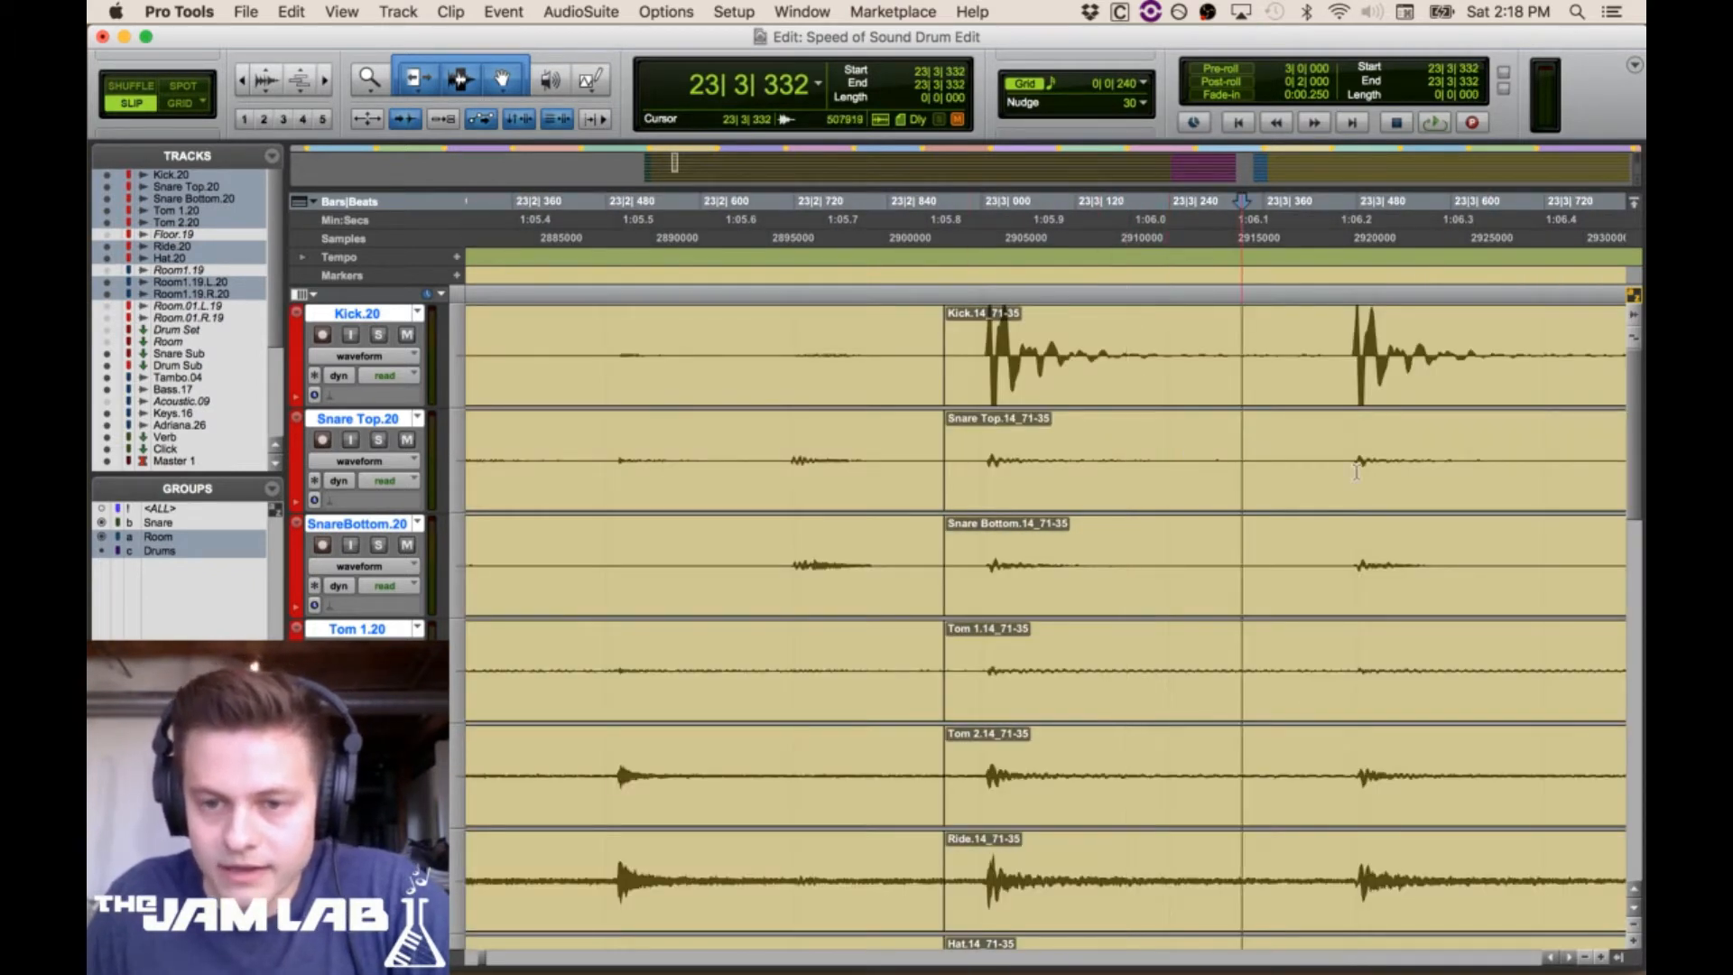
Separate the clips around the ride hit near 24|1|480, and shift that section slightly earlier to start at 24|1|395
left_click_drag(1356, 470, 1641, 520)
left_click(1045, 441)
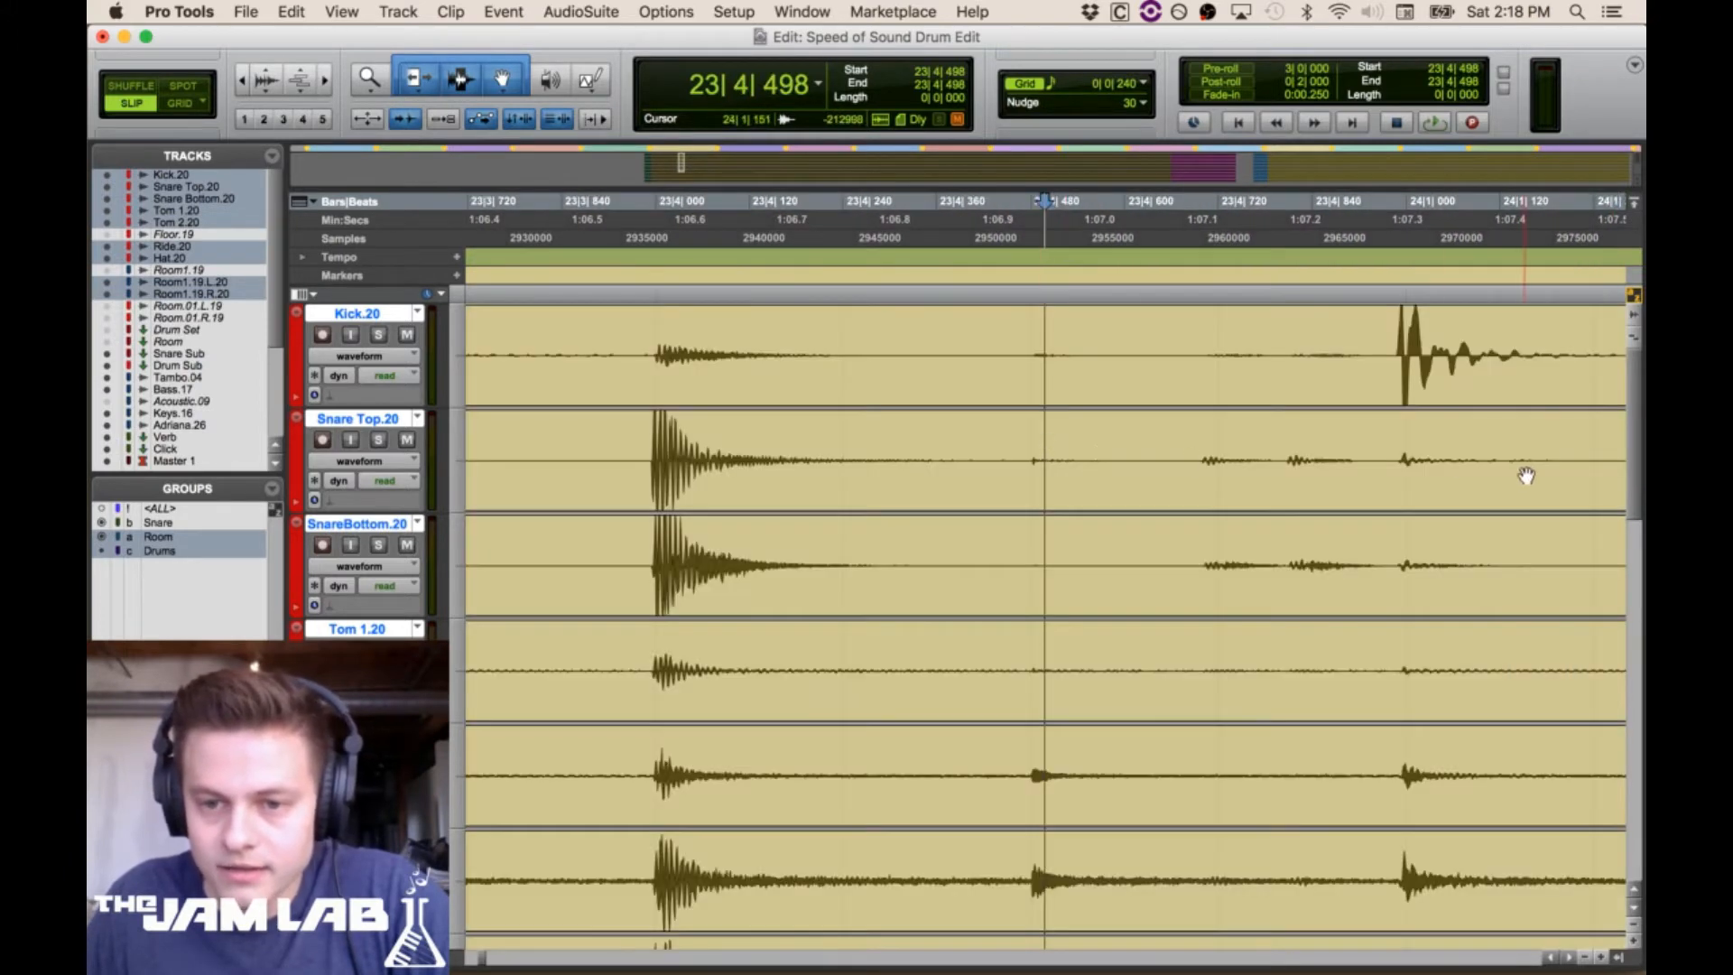
left_click_drag(1519, 443, 1639, 448)
left_click(1352, 427)
left_click_drag(1027, 425, 1432, 510)
key("super+e")
left_click_drag(1325, 495, 1320, 500)
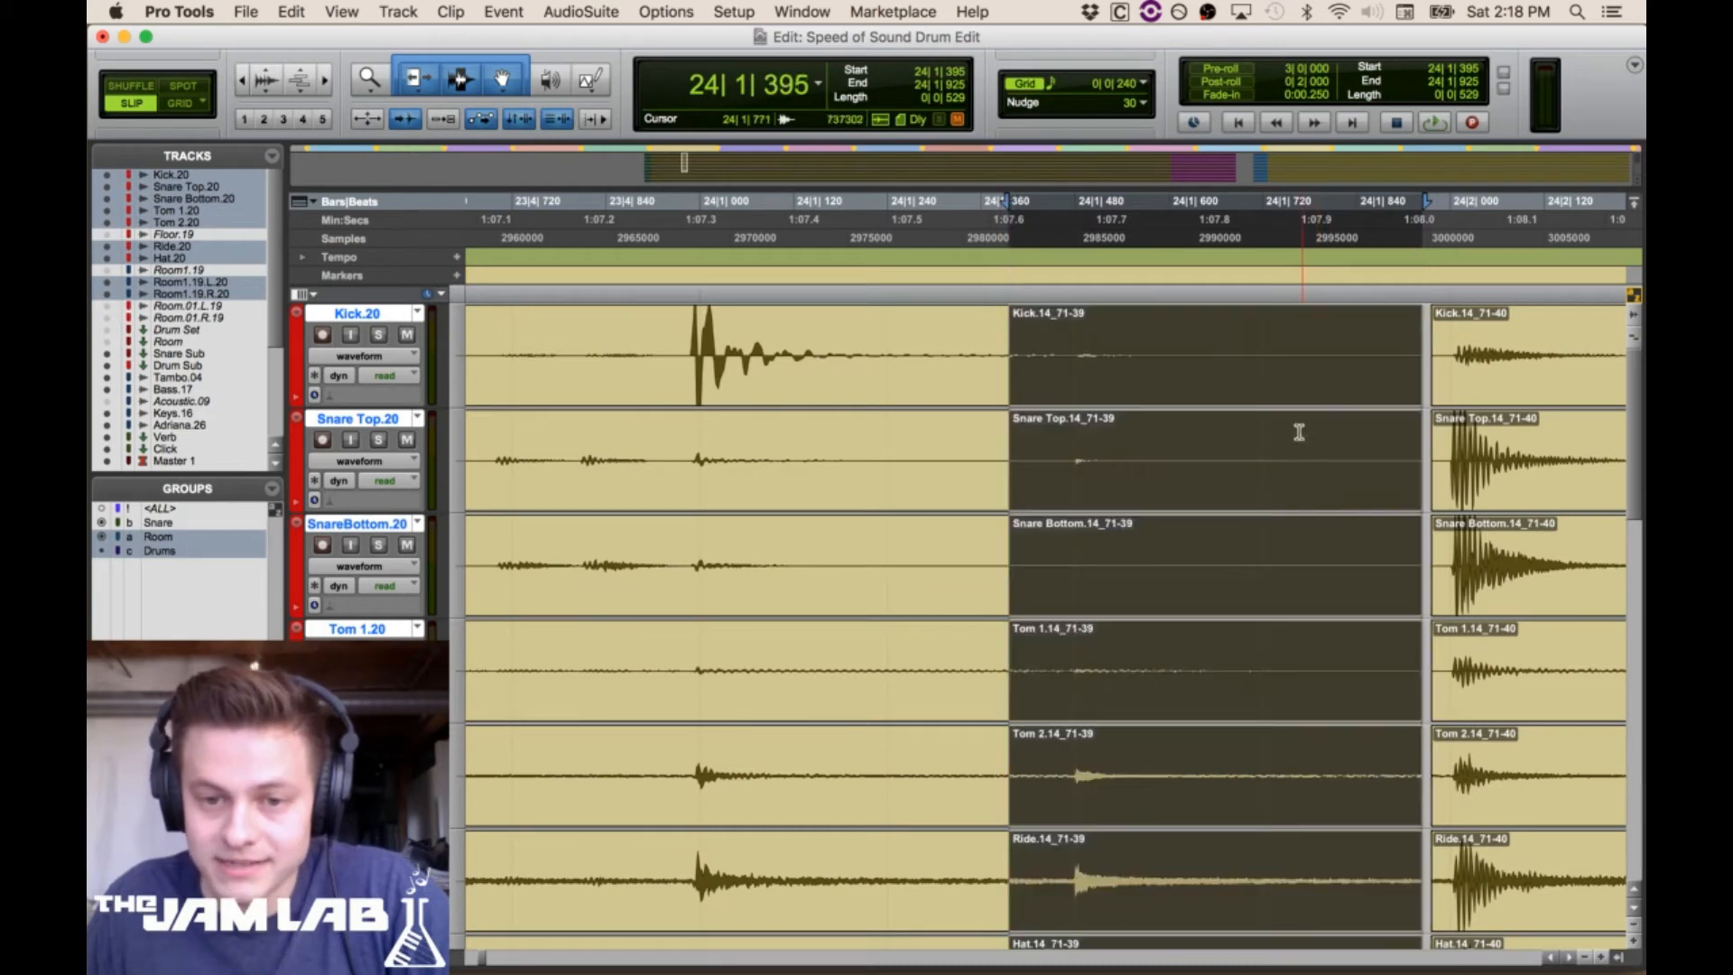
Separate the clips ahead of the soft snare hit near 24|2|720 and the kick at 24|3|000, and shift the soft-snare section slightly later
left_click_drag(1323, 429, 1648, 422)
left_click_drag(1509, 435, 1646, 430)
left_click(1280, 446)
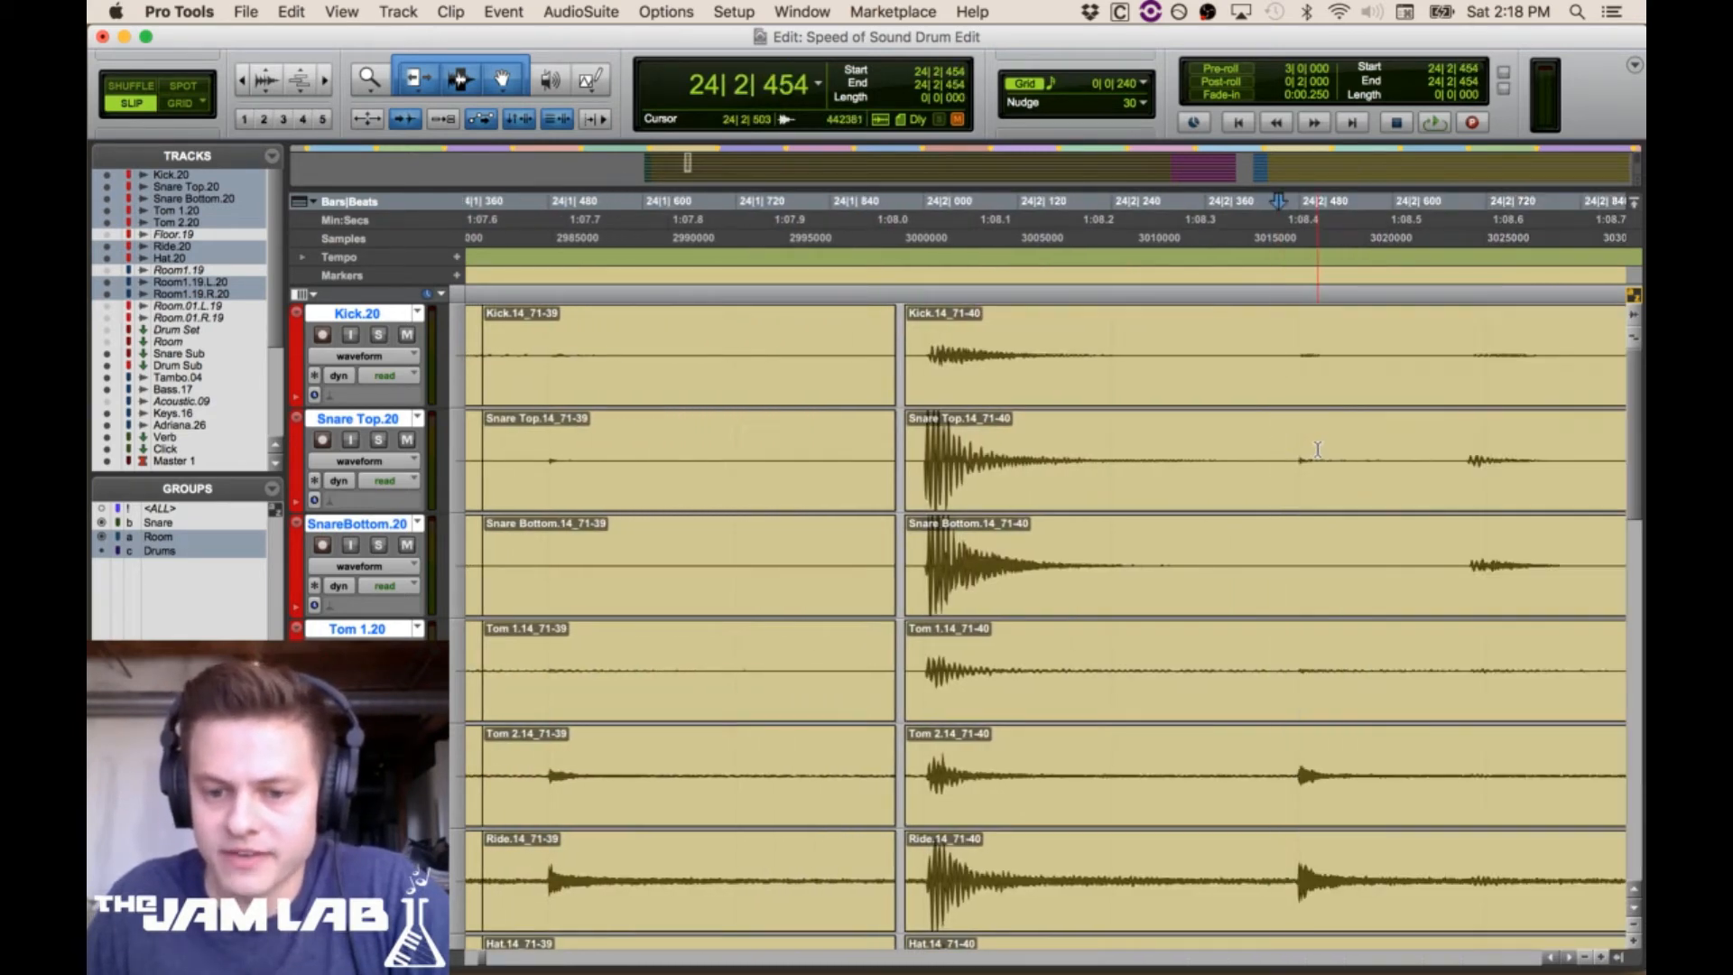
left_click_drag(1434, 442, 1645, 435)
left_click(1226, 438)
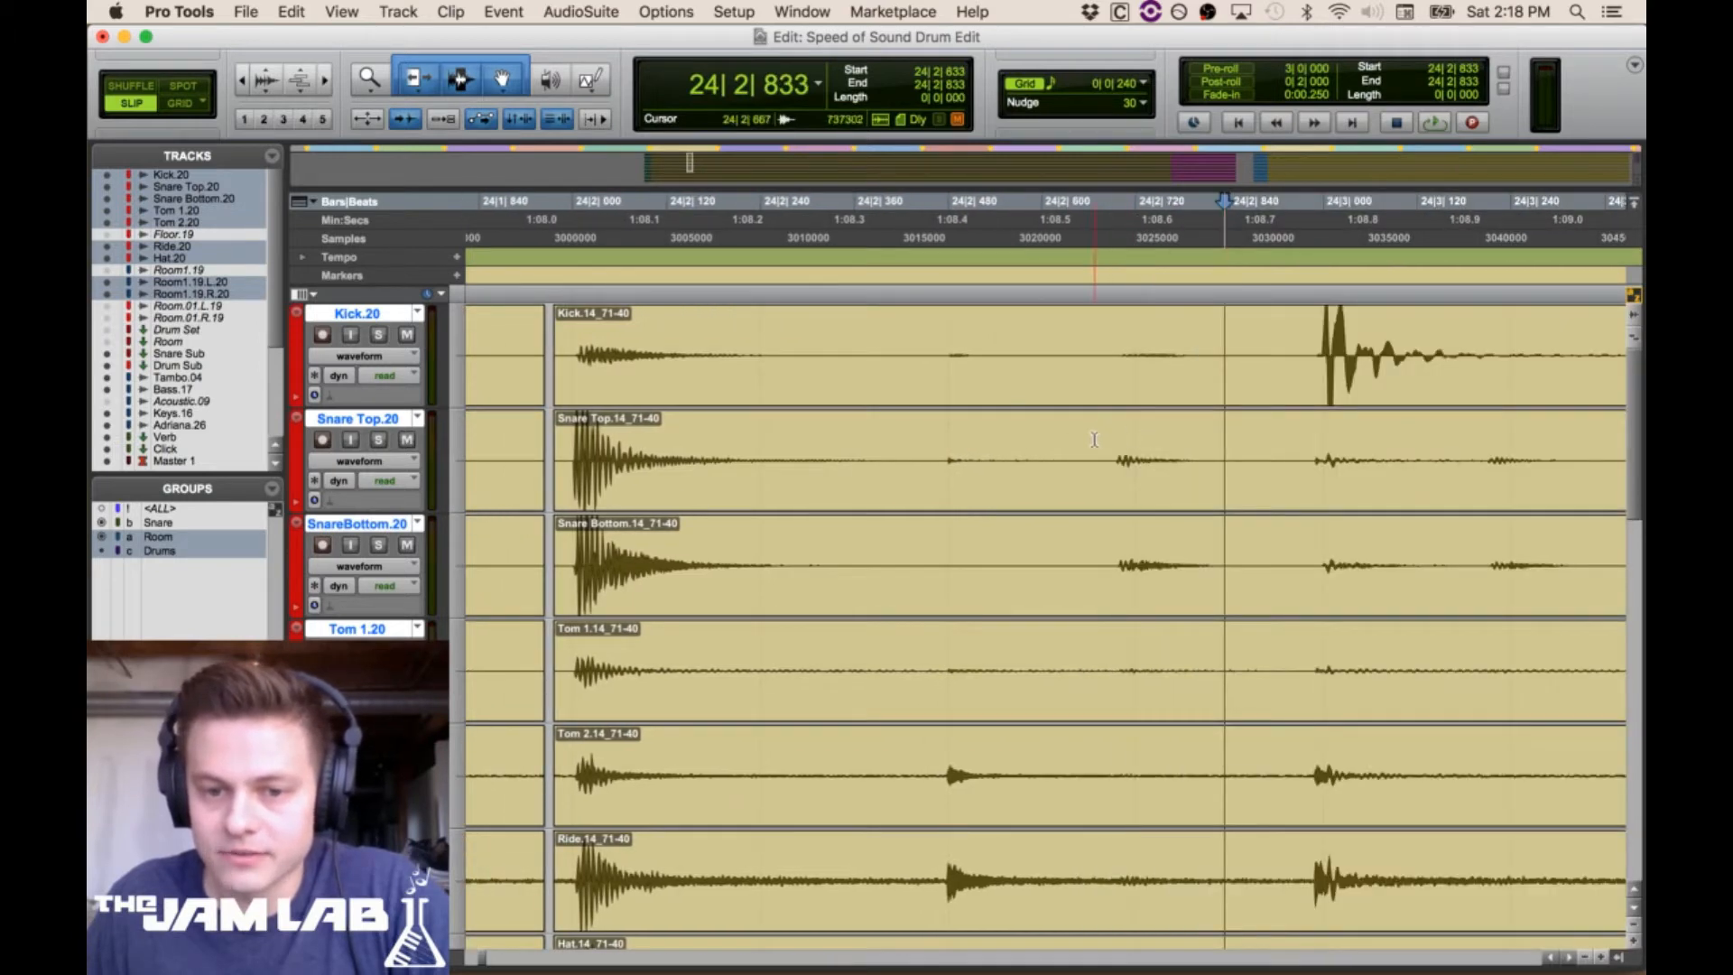
left_click_drag(1091, 440, 1587, 484)
key("super+e")
left_click(1323, 441)
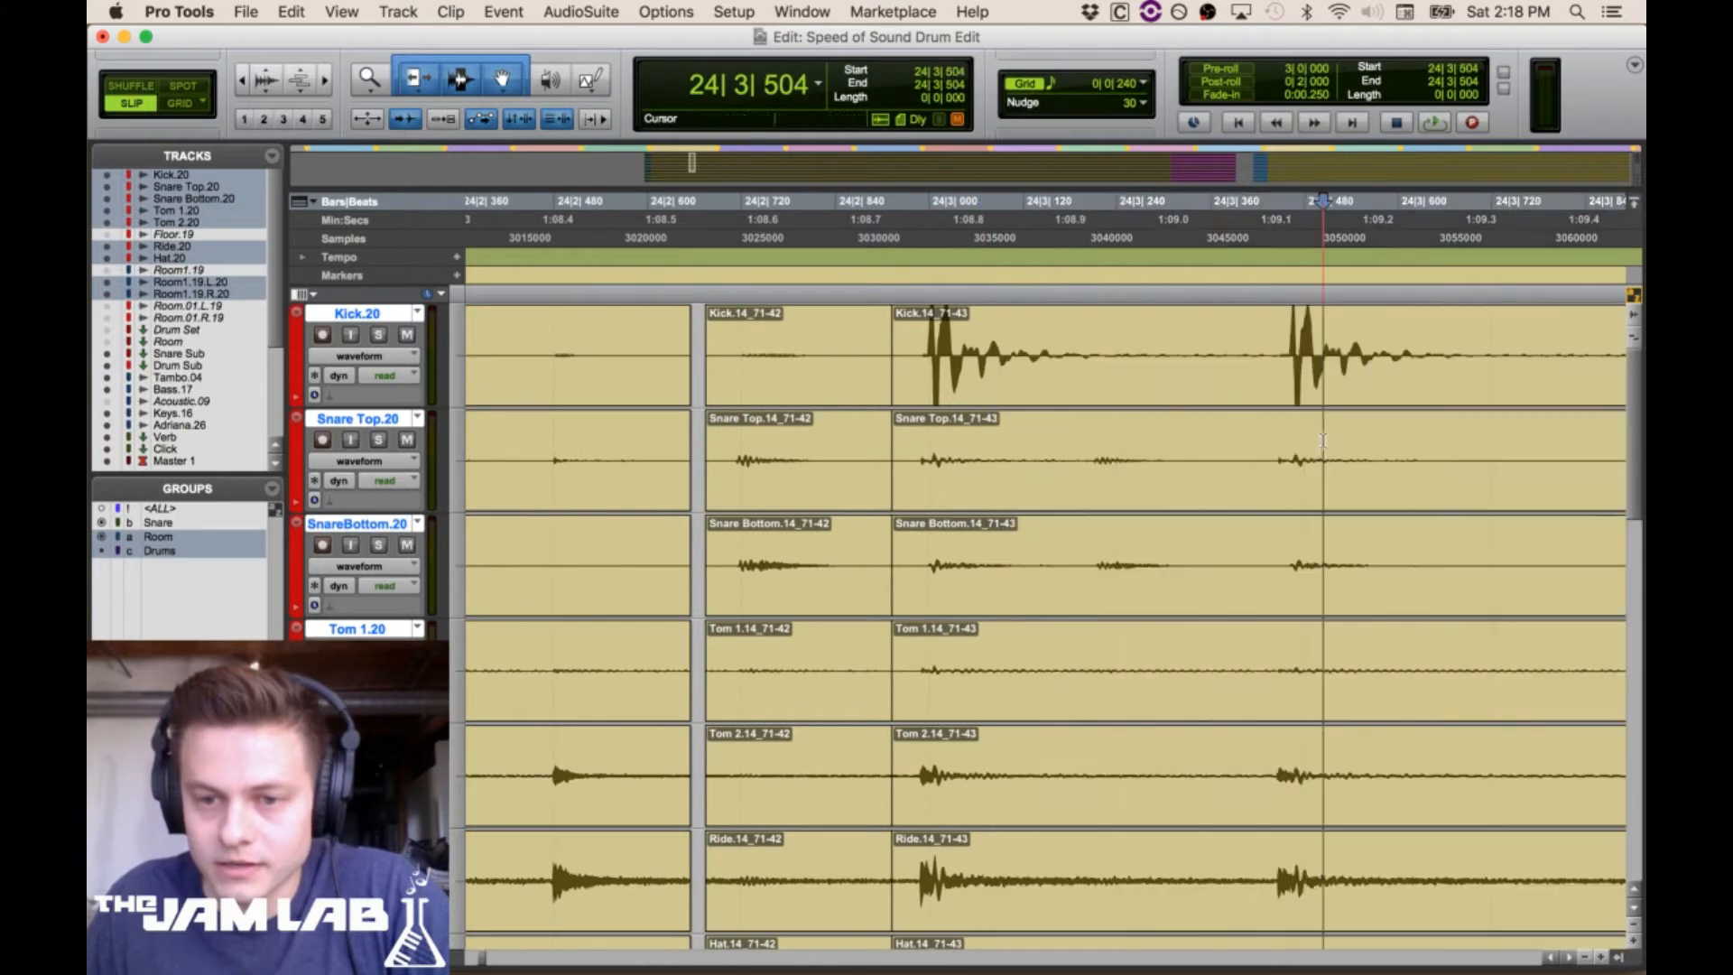
Separate the clips around the kick near 24|3|480, shift that section later to 24|3|369, and extend its start back to 24|3|204
left_click_drag(1207, 442, 1288, 447)
key("super+e")
left_click(1174, 465)
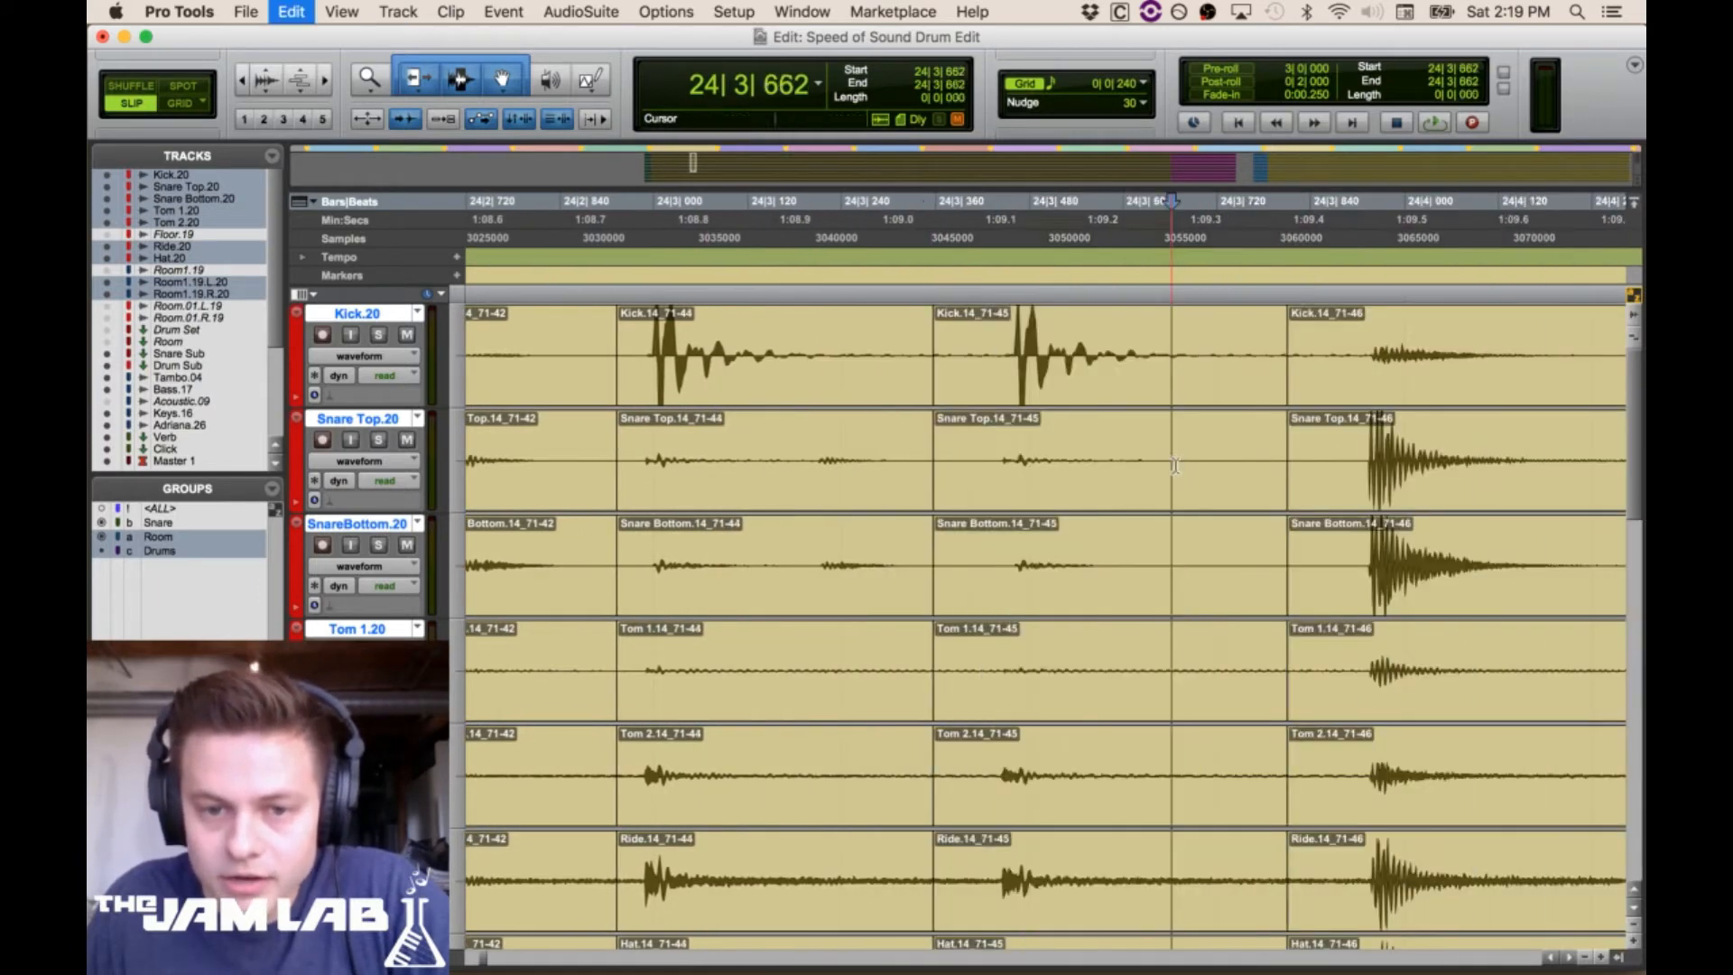
left_click_drag(1114, 491, 1123, 493)
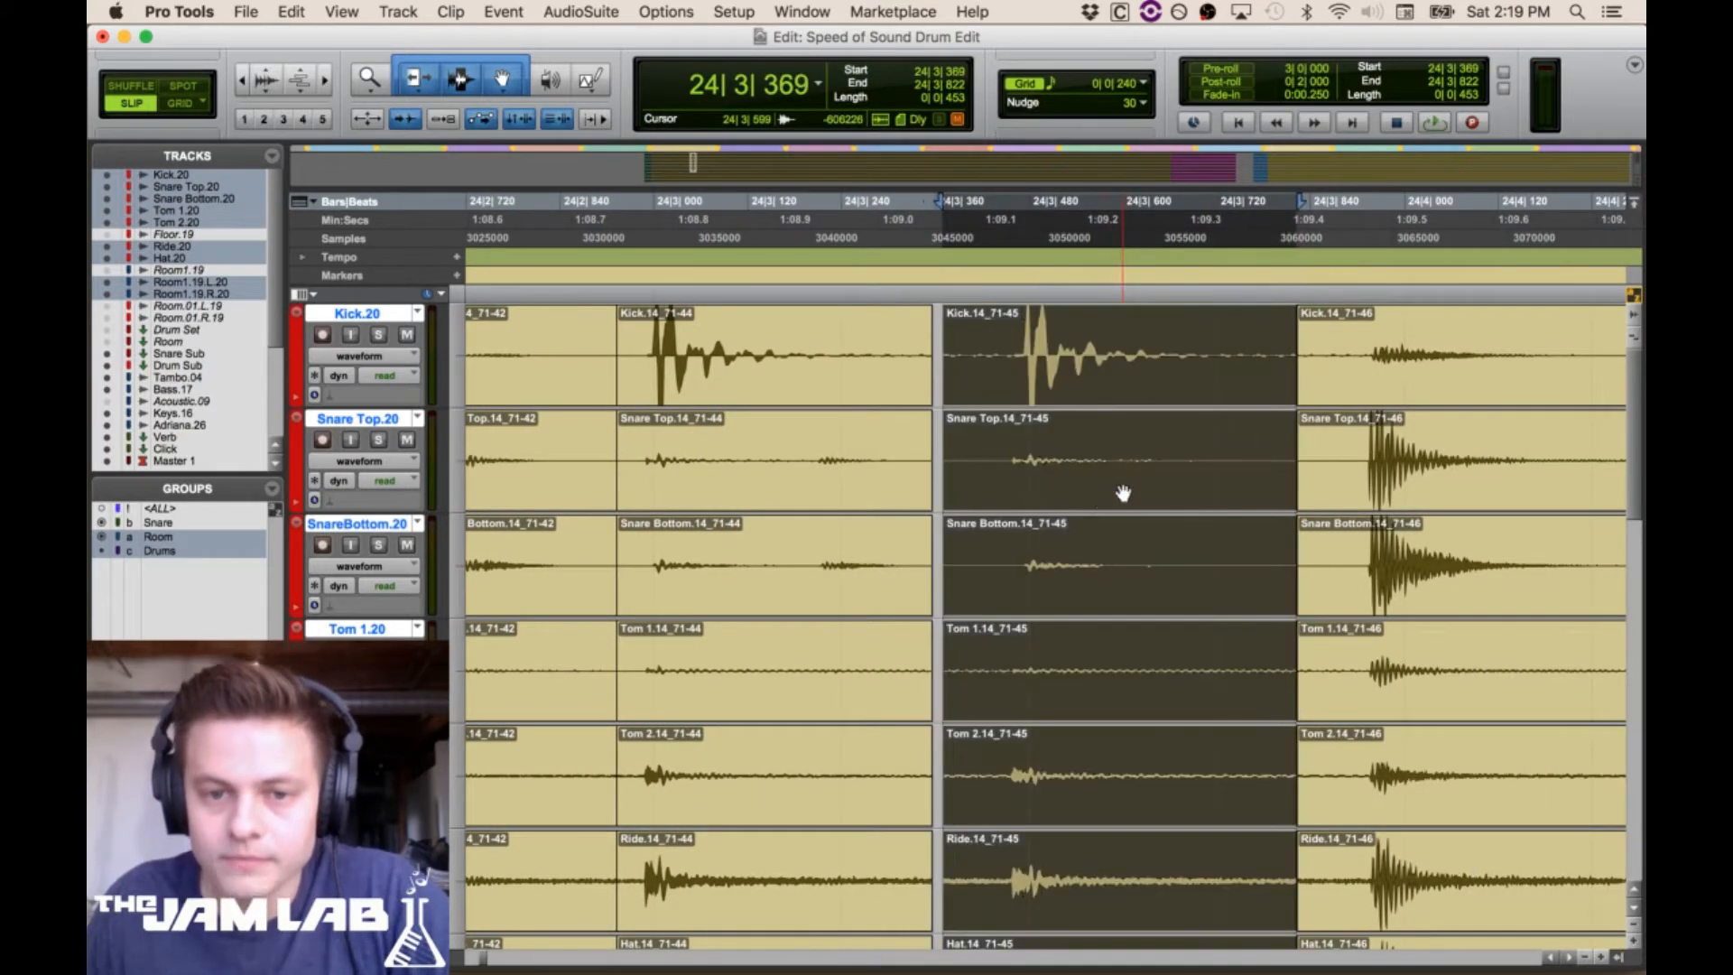
left_click_drag(954, 557, 814, 585)
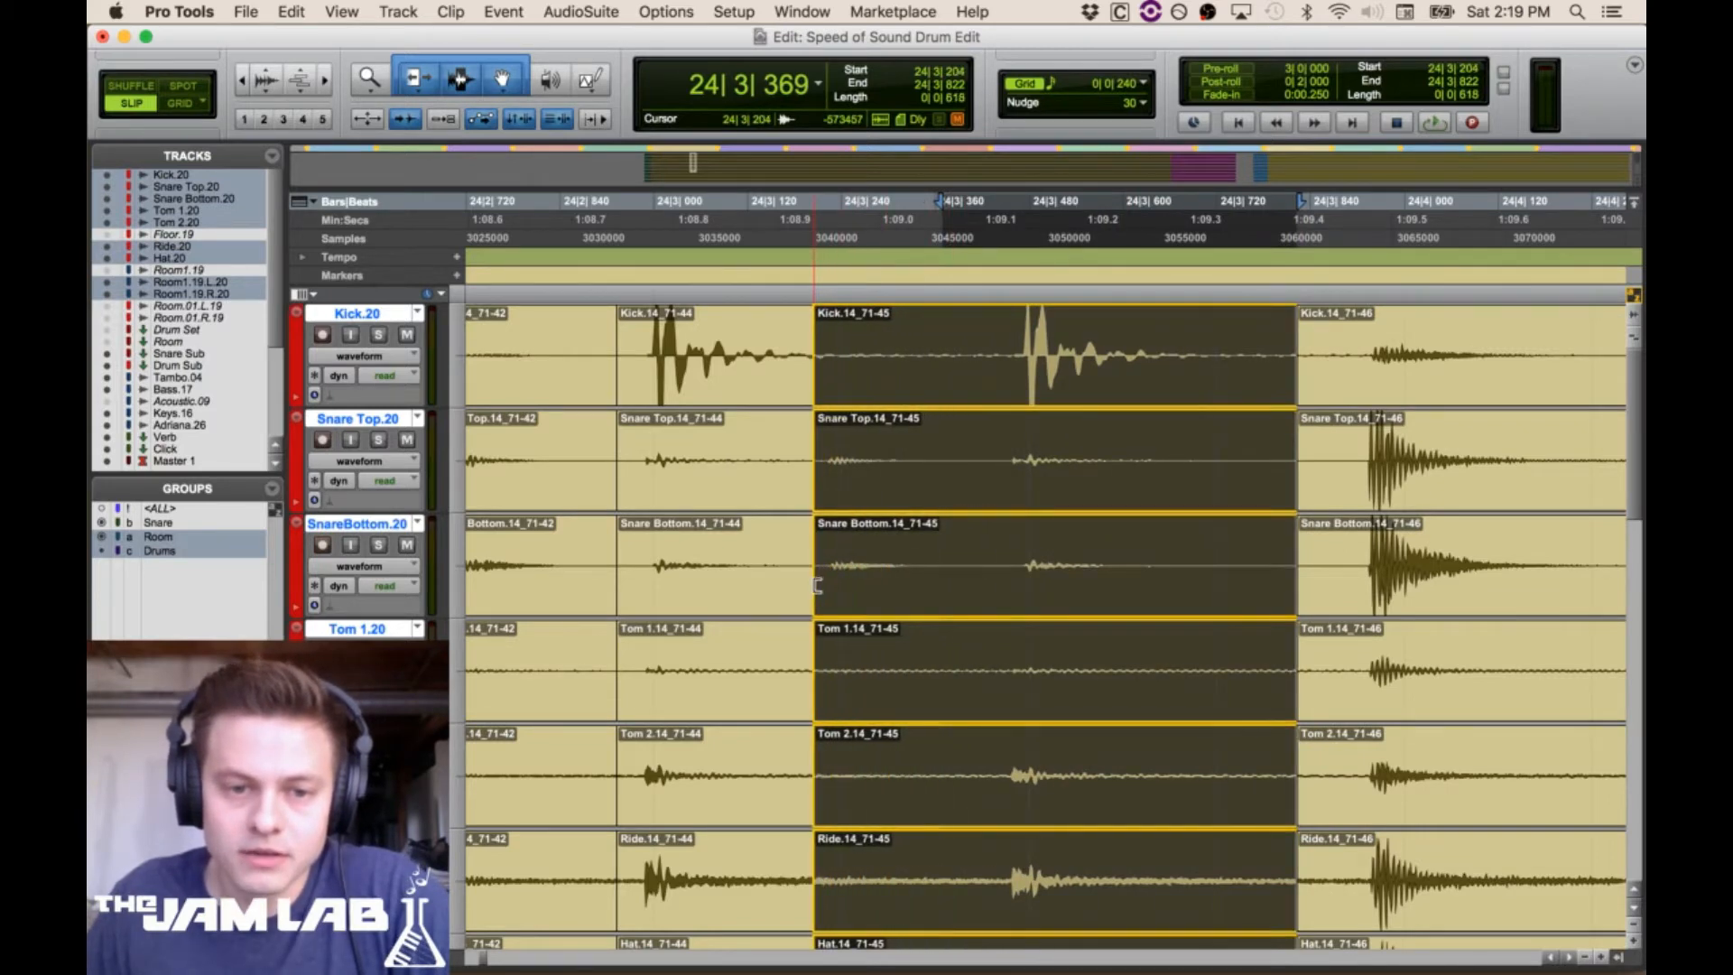
Play the drums from 24|2|792 through the shifted kick to check the edit
left_click(760, 536)
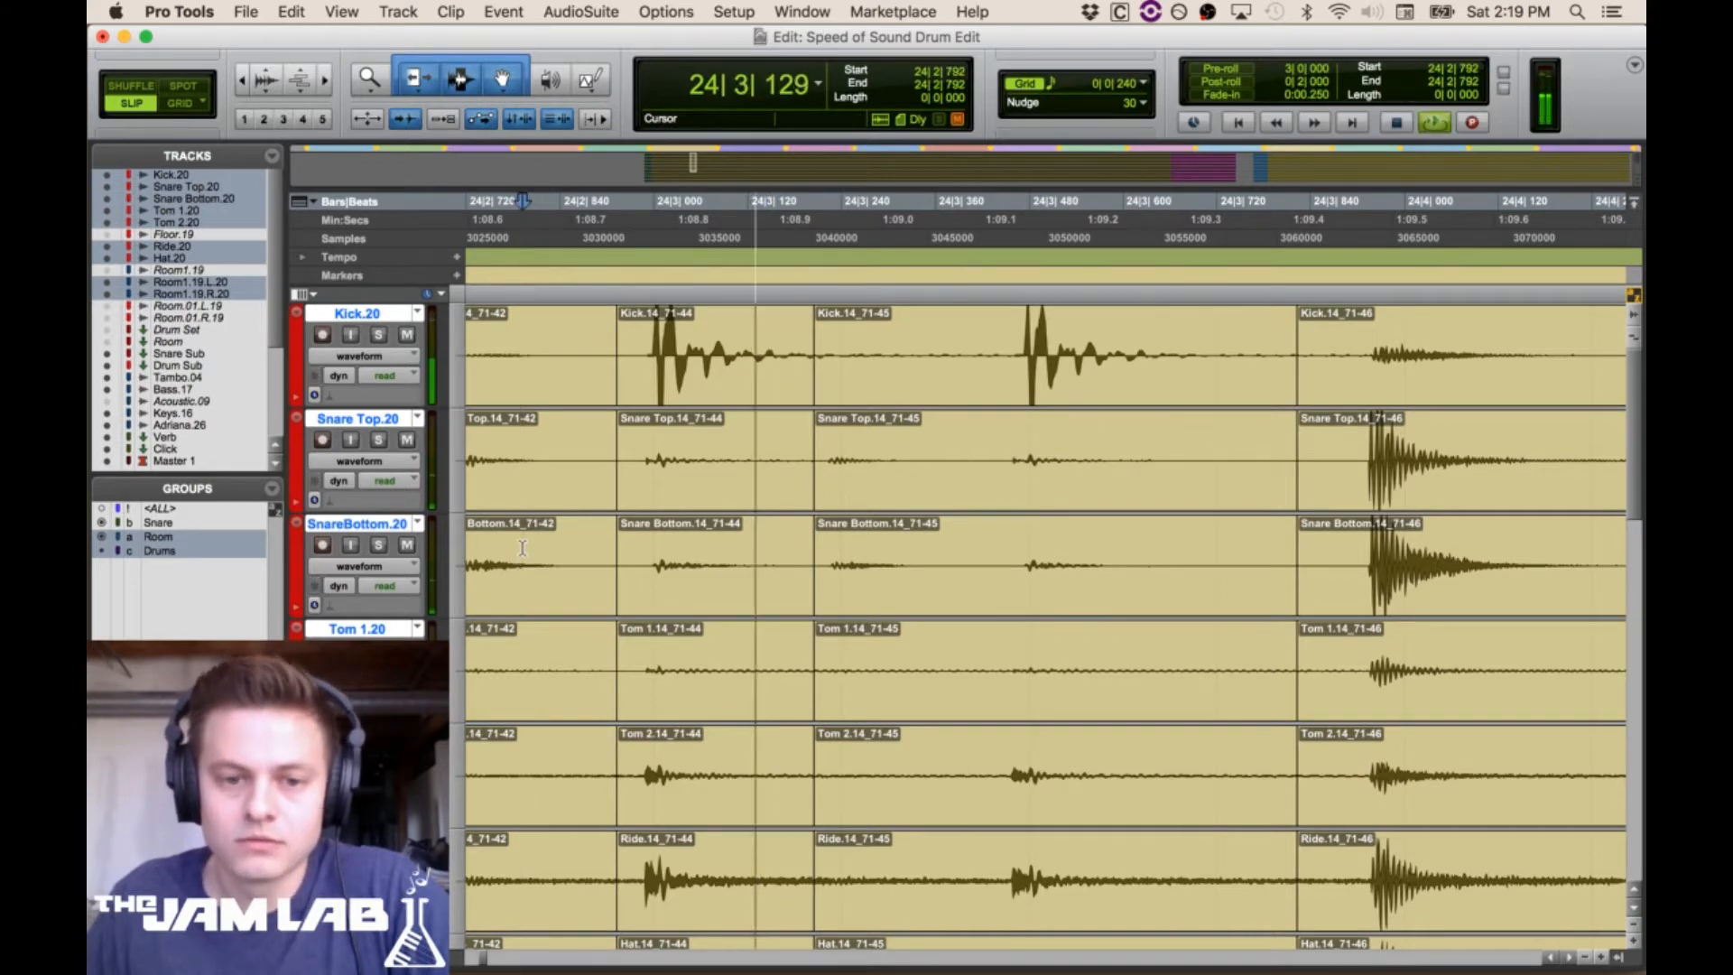
key("space")
key("space")
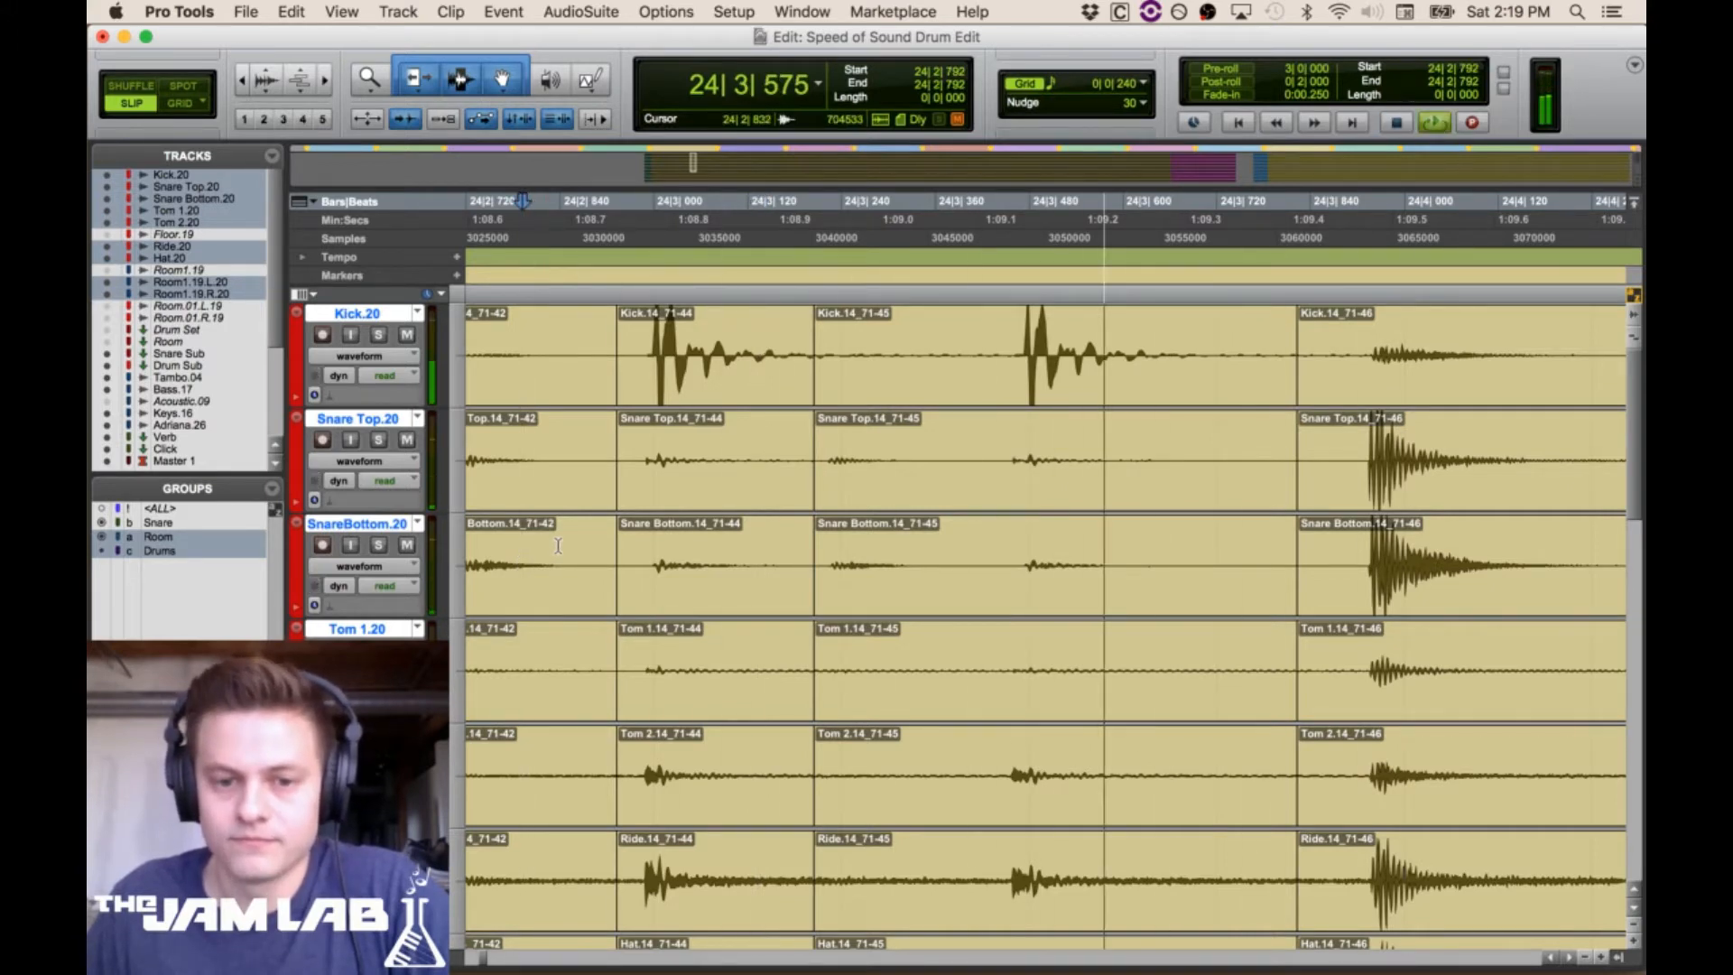
Extend the shifted kick section's end past the snare hit to just before the ride hit, and set the edit cursor at 24|3|853
left_click_drag(1536, 469, 1264, 418)
left_click(1243, 424)
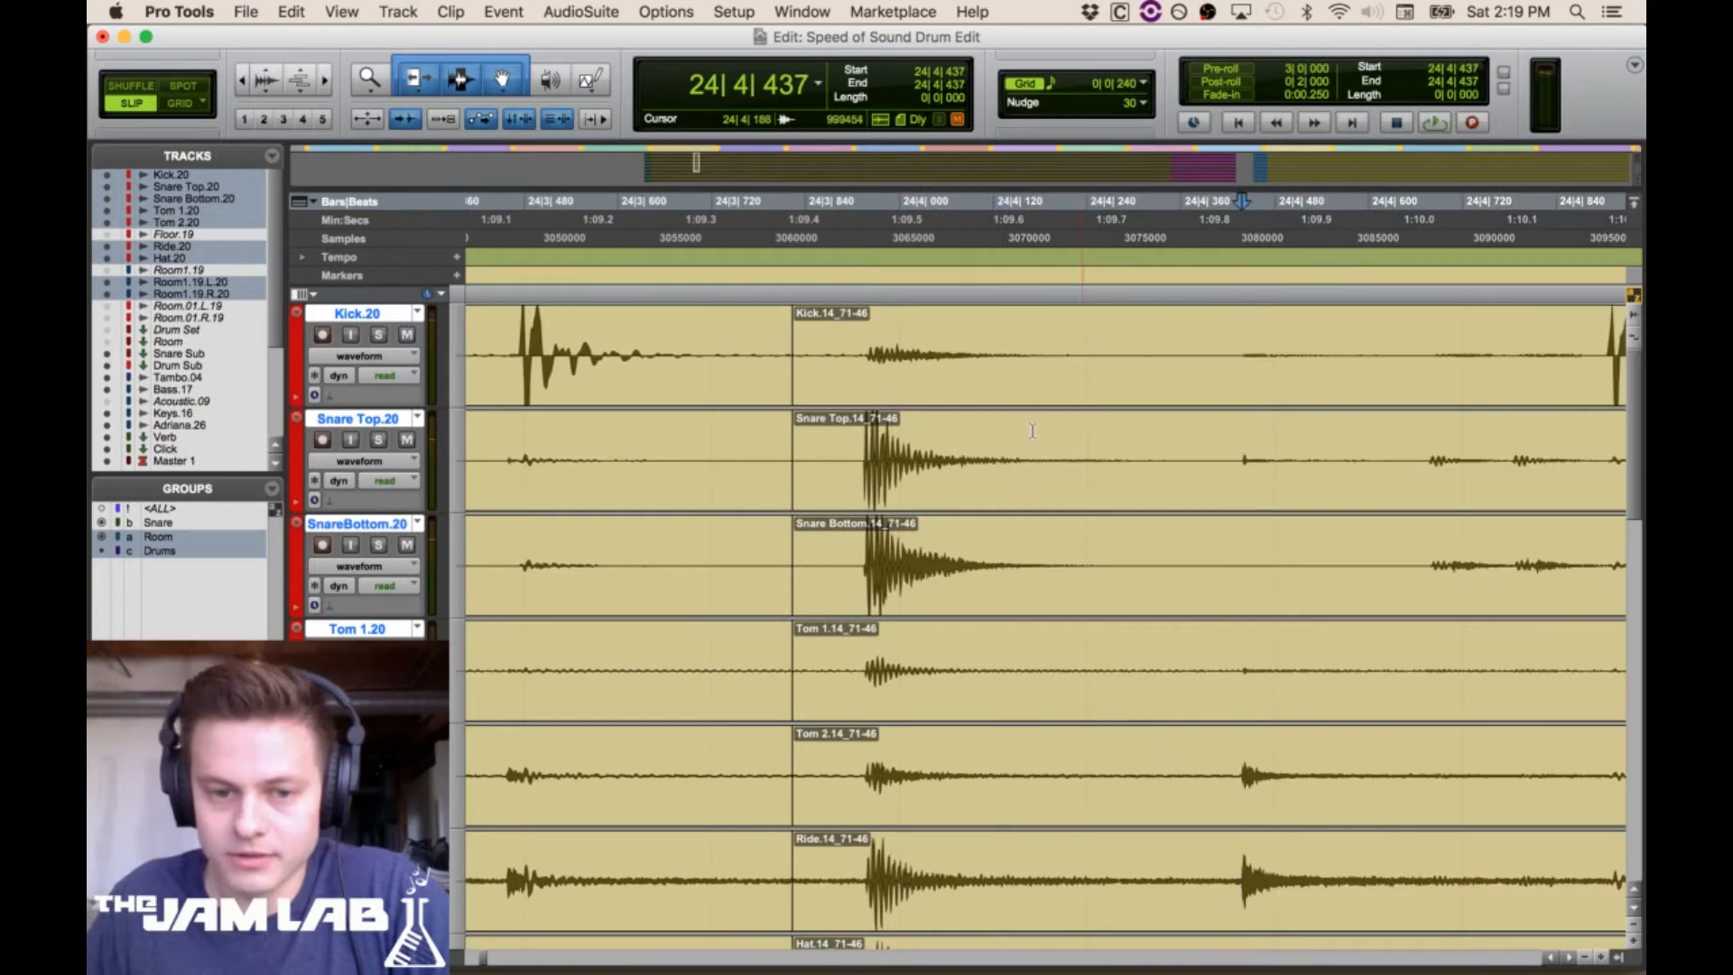
left_click_drag(782, 463, 1208, 512)
left_click(816, 452)
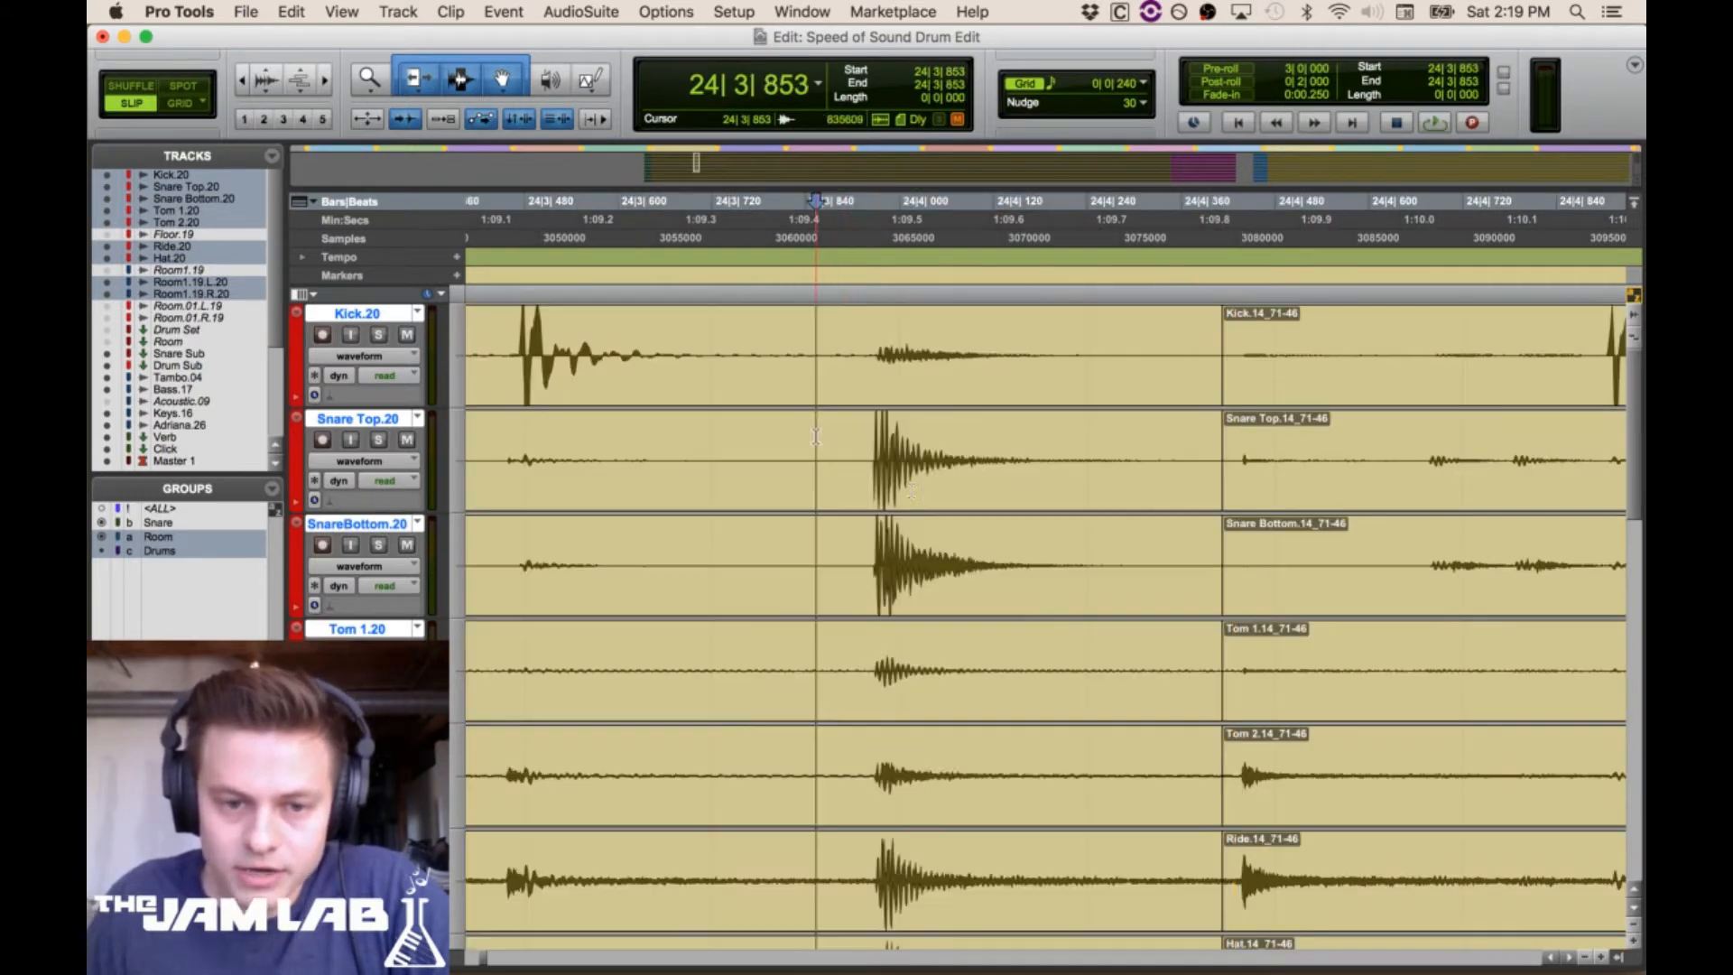
Separate the clips at 24|3|853 ahead of the snare hit and shift that section later to 24|3|881
key("b")
left_click_drag(937, 508, 953, 516)
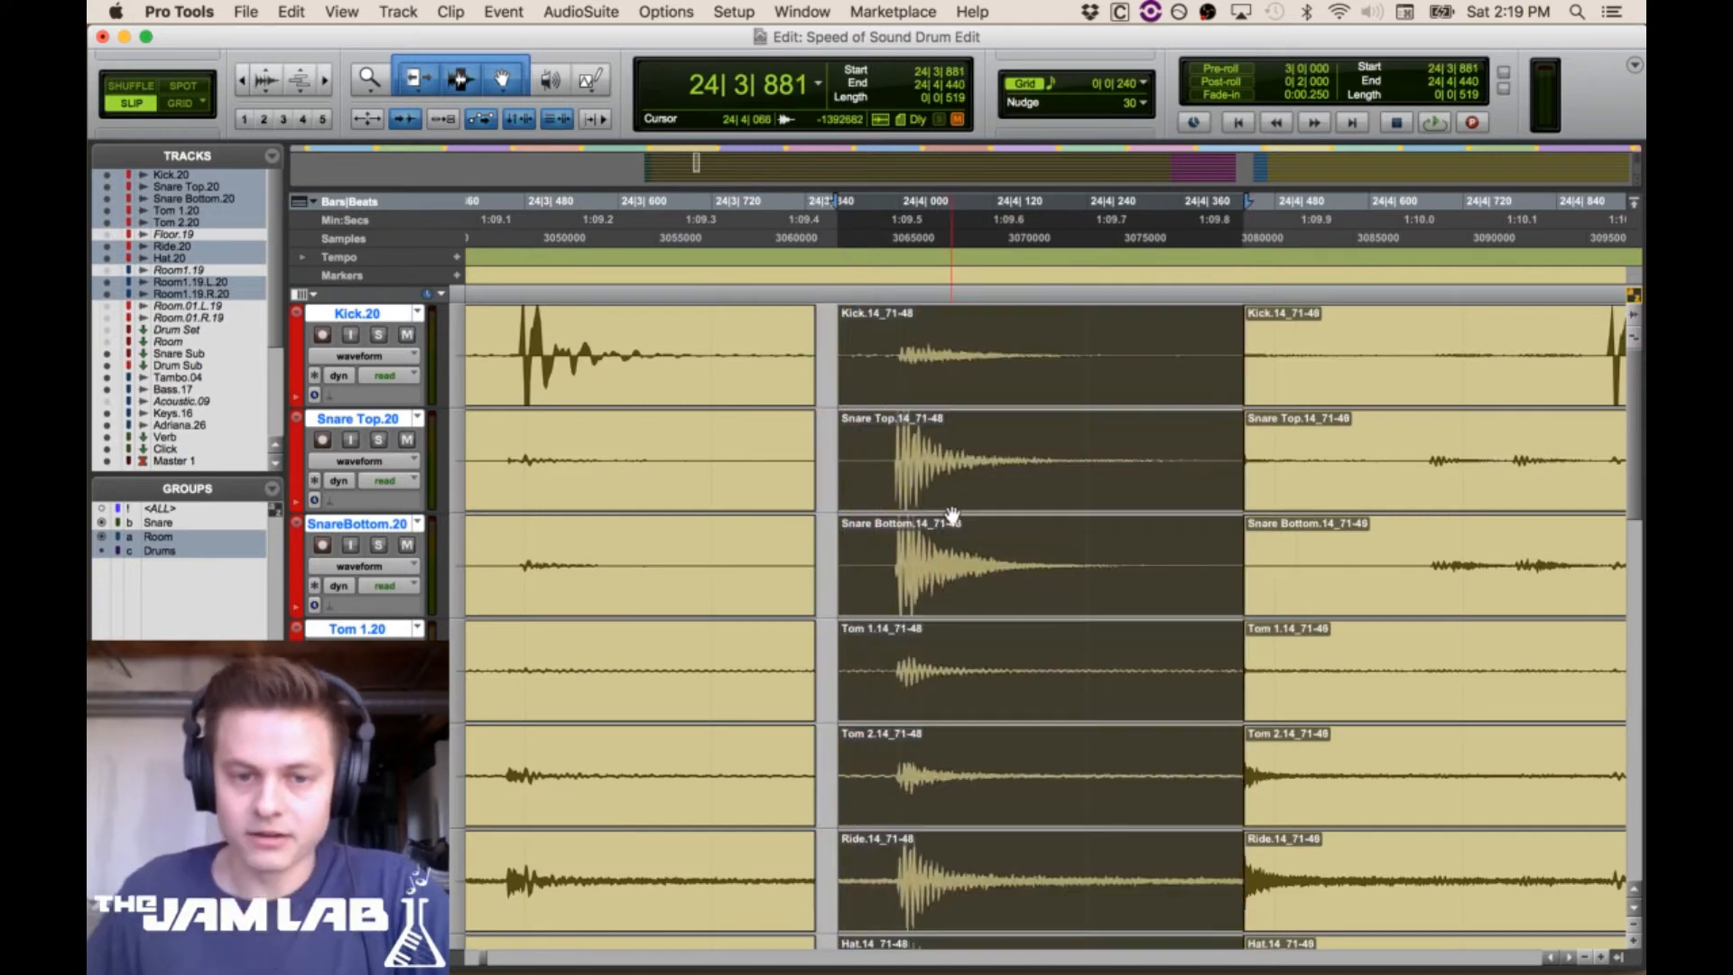
Extend the end of the shifted snare section past the next kick to 25|1|328
left_click_drag(1485, 447, 1630, 446)
left_click(1166, 442)
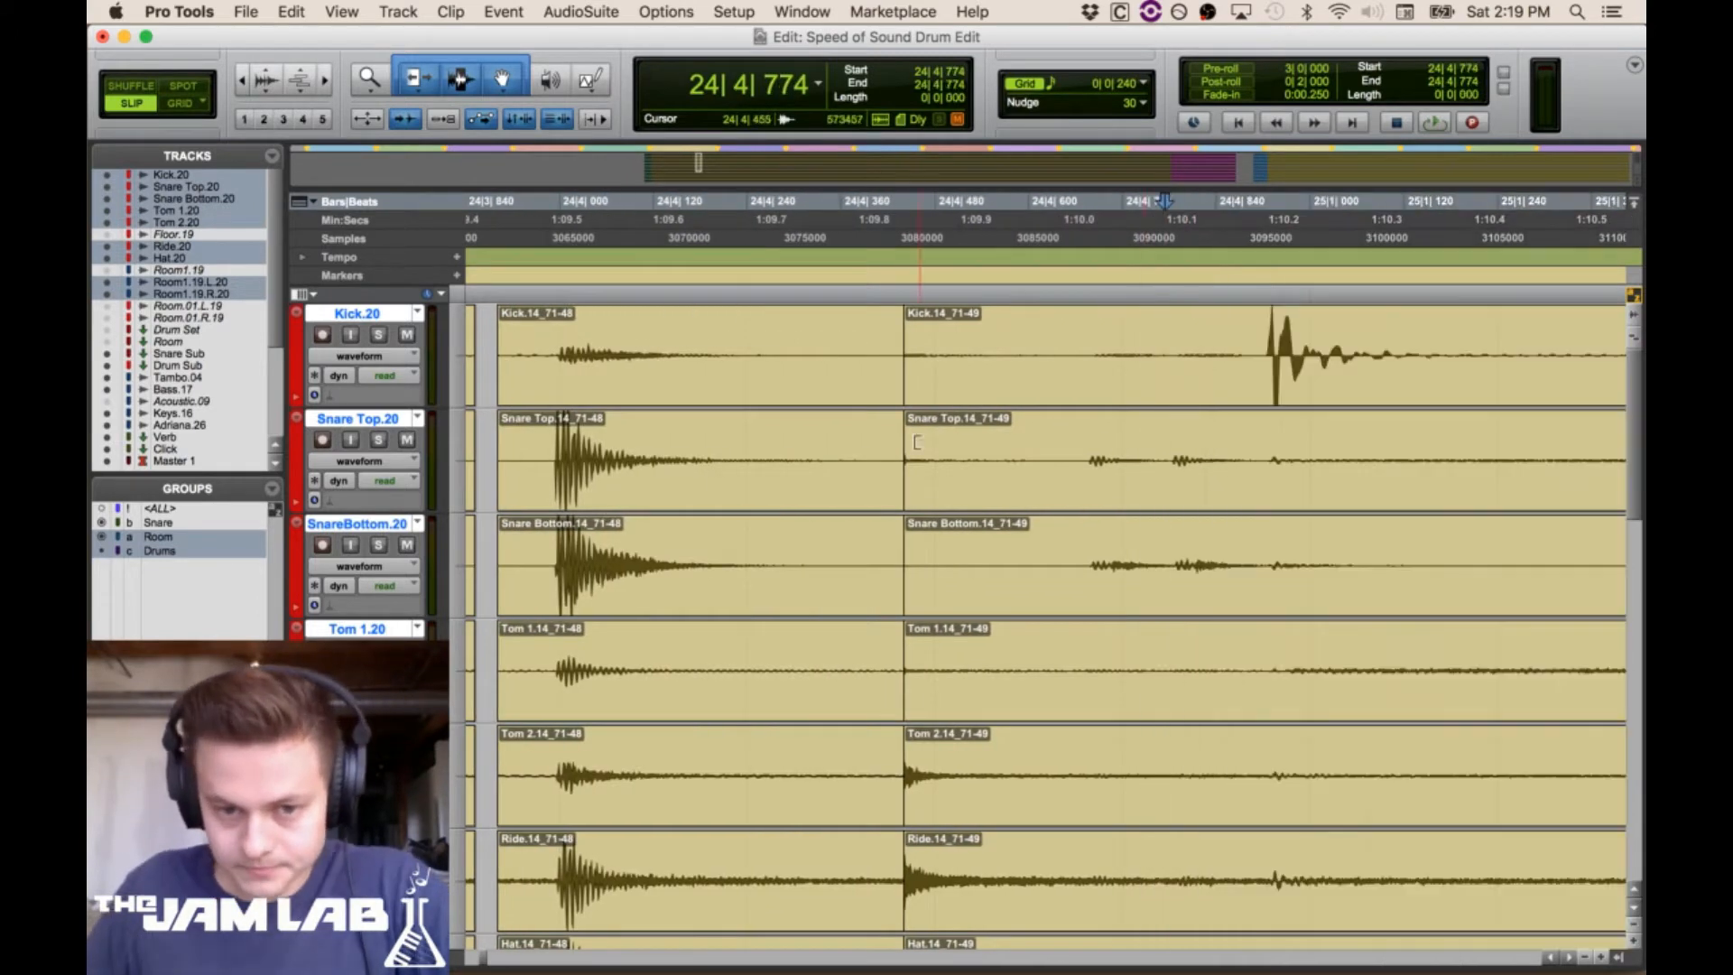
left_click_drag(896, 447, 1420, 484)
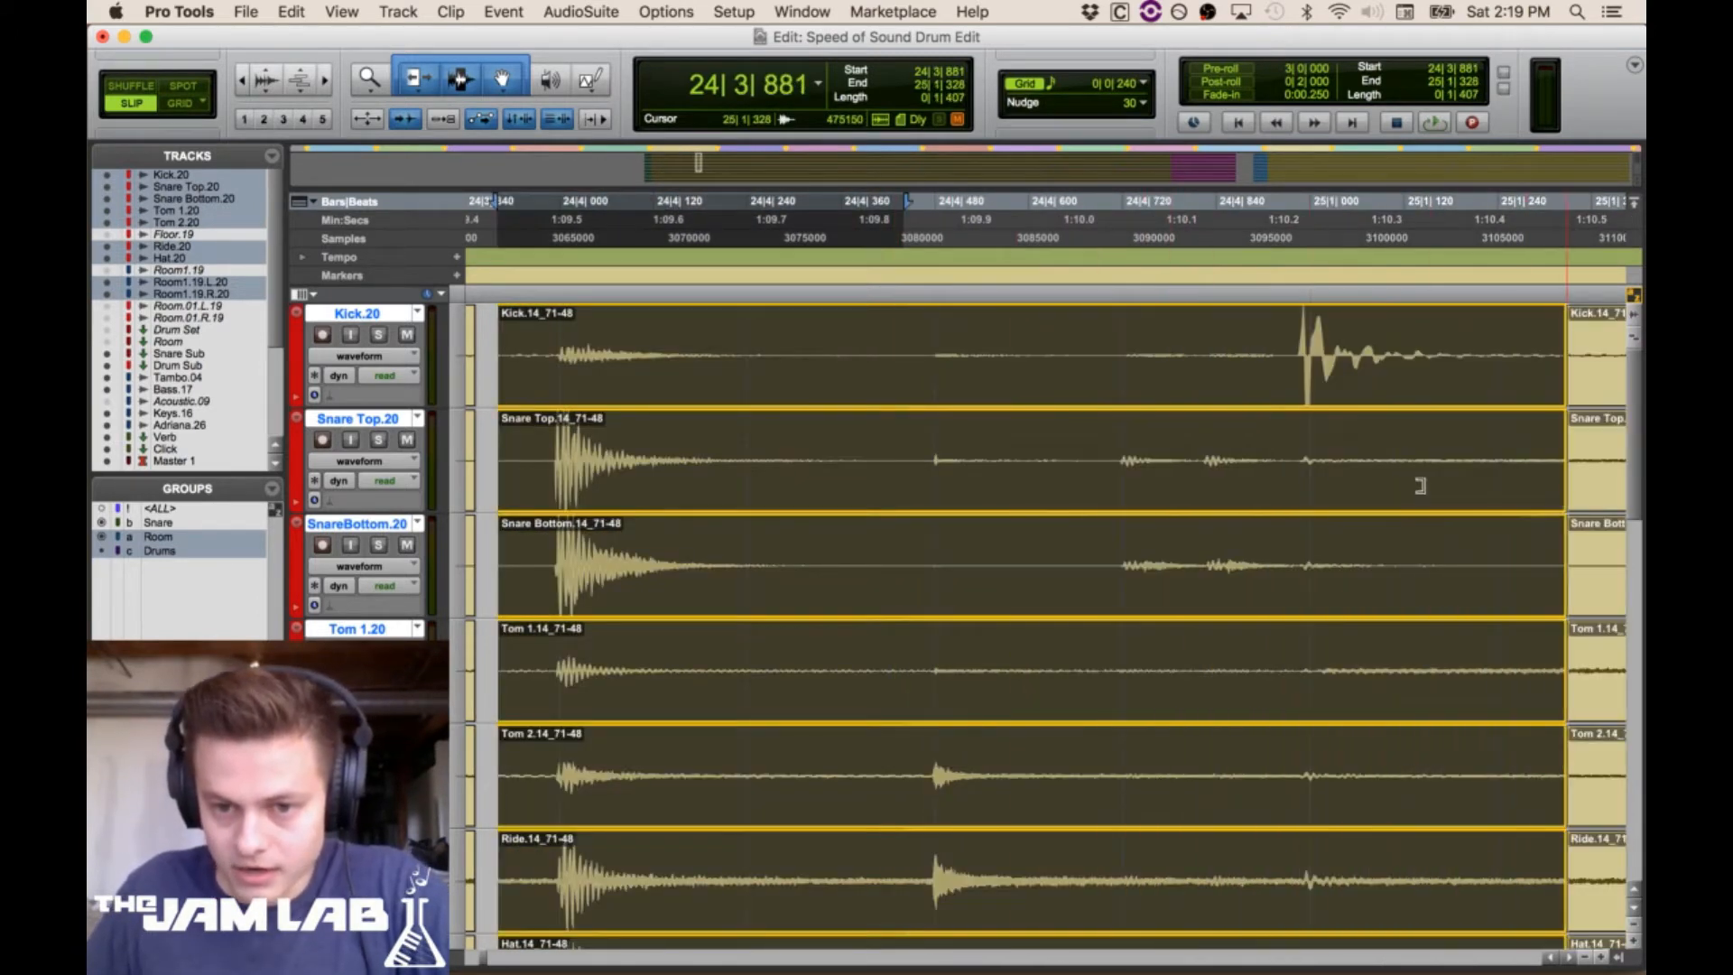
left_click(1139, 445)
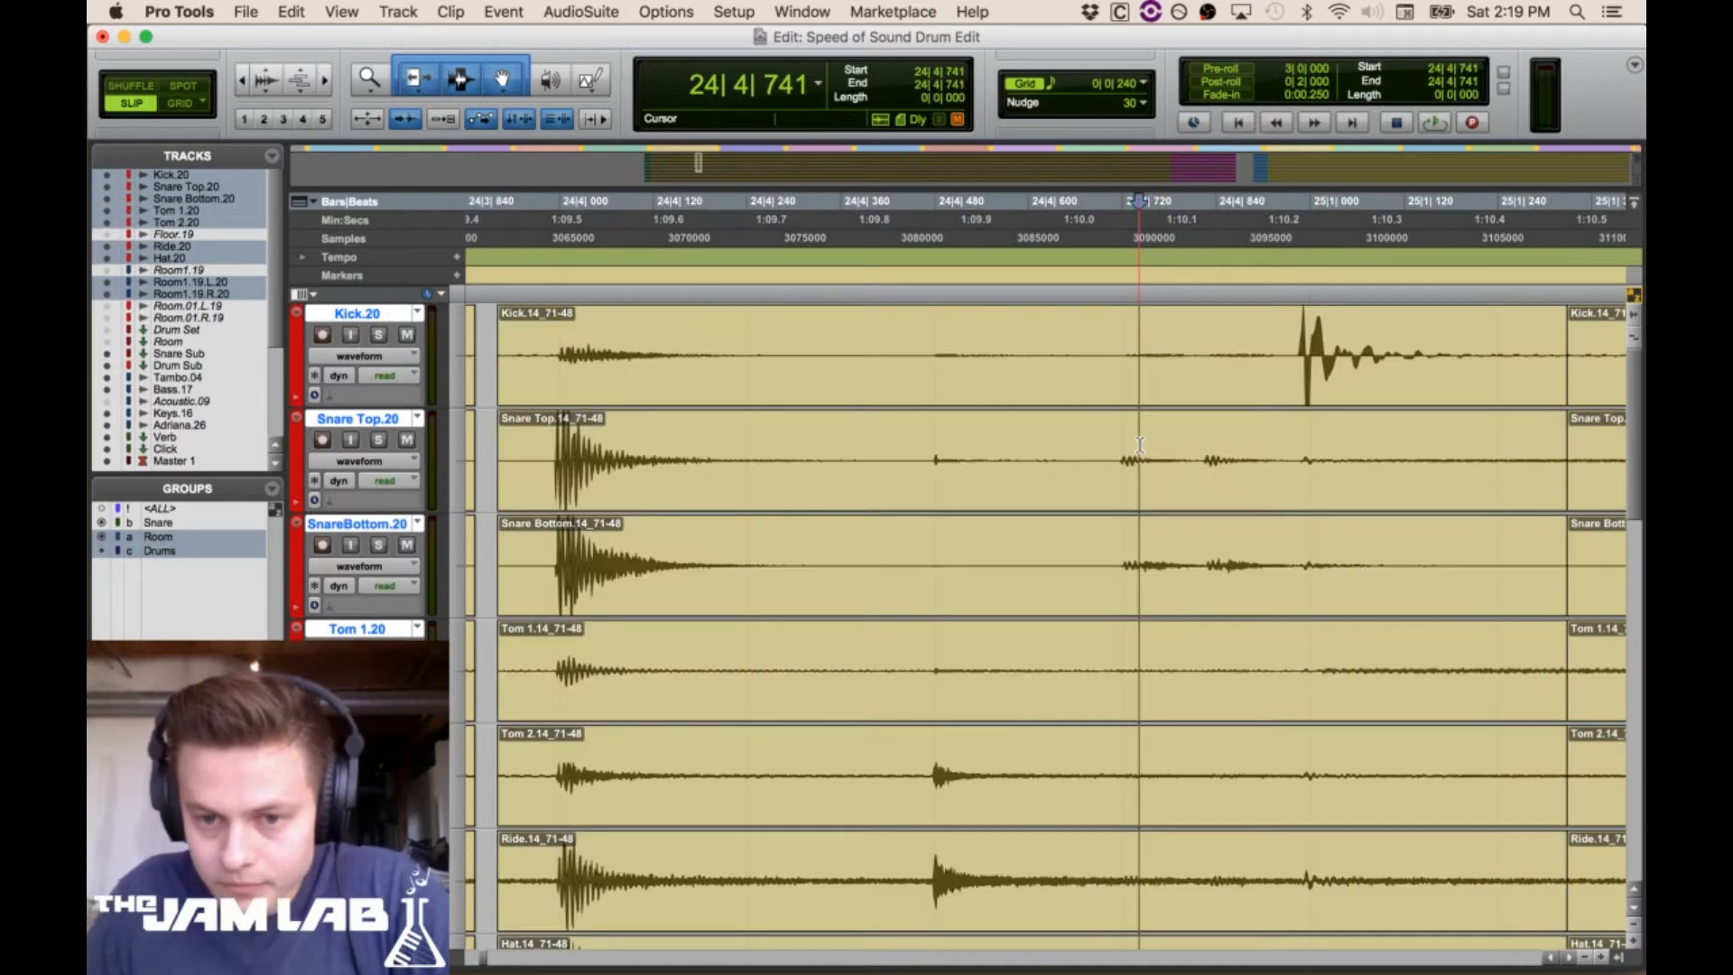
Separate the clips at 24|4|933 ahead of the kick and shift that section later to 24|4|943
left_click(1289, 452)
key("b")
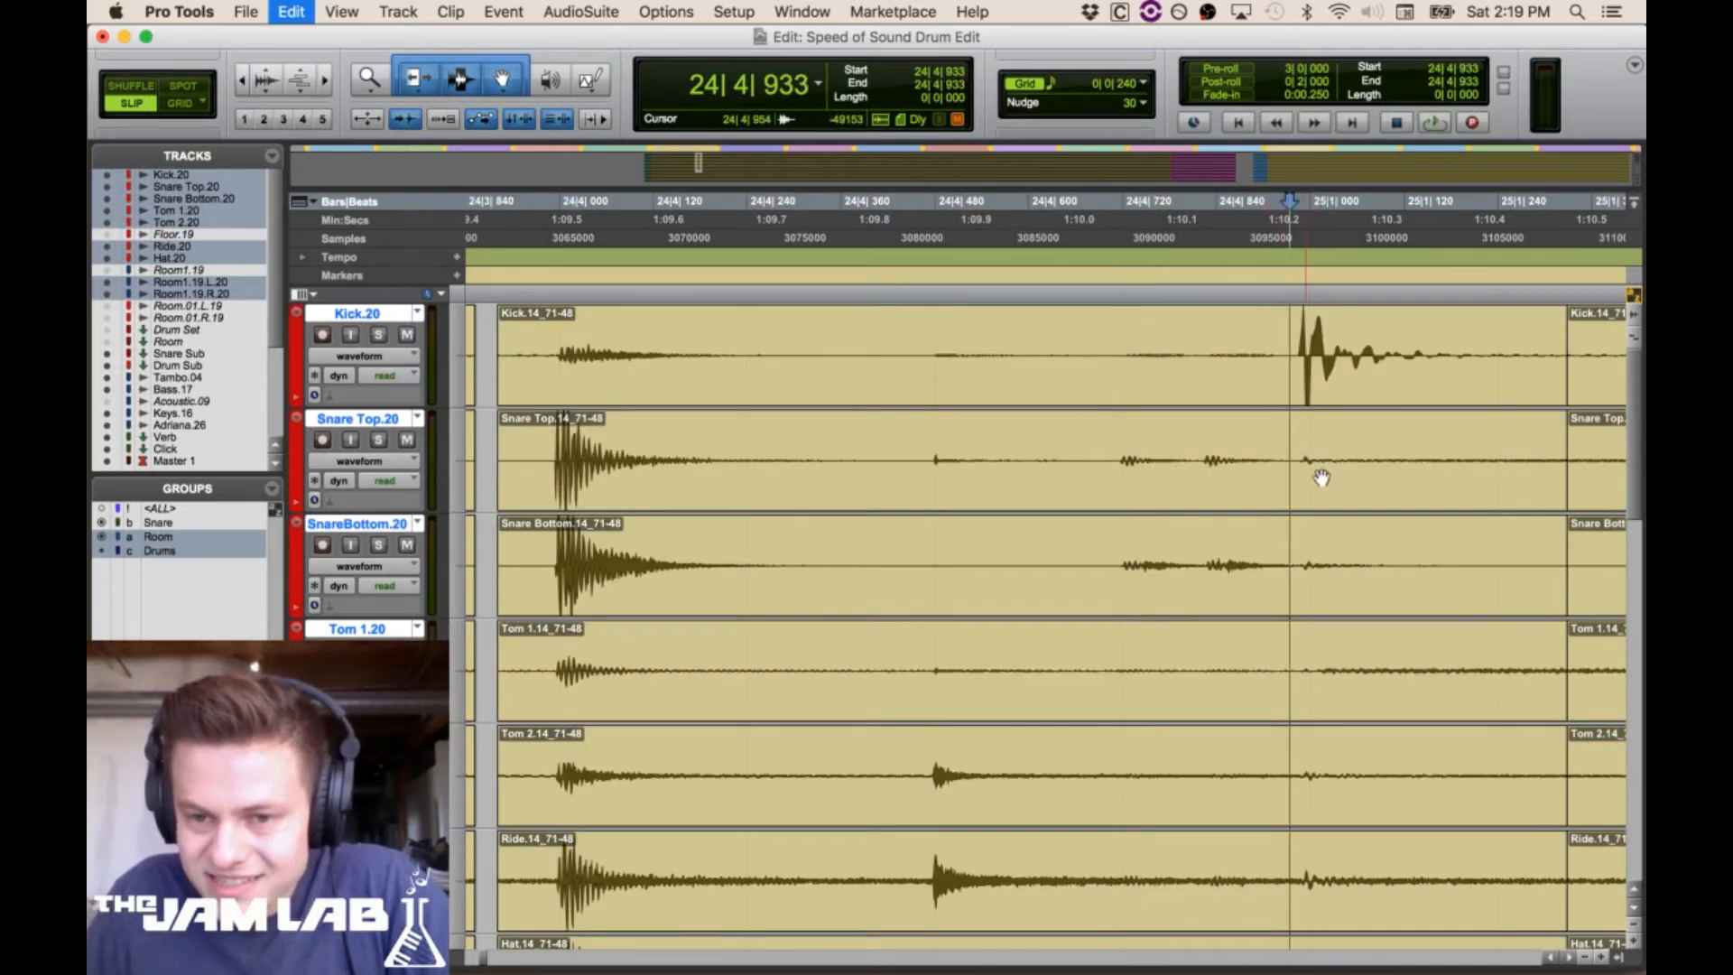
left_click_drag(1340, 507, 1349, 507)
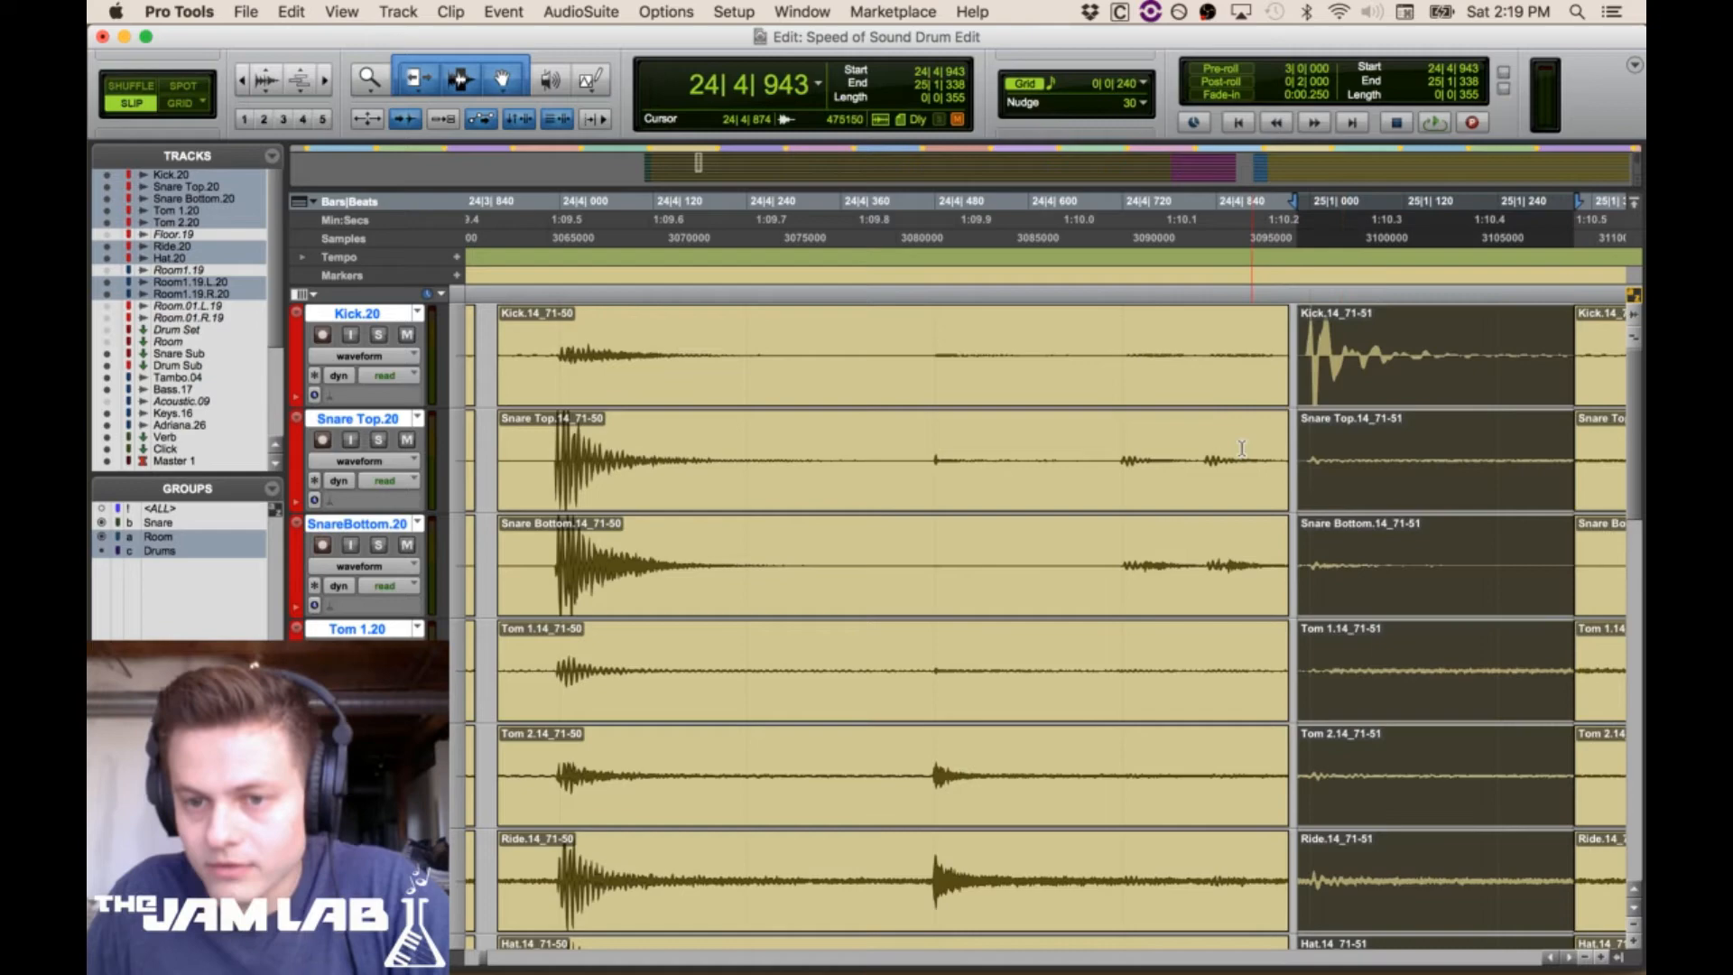
left_click(1317, 336)
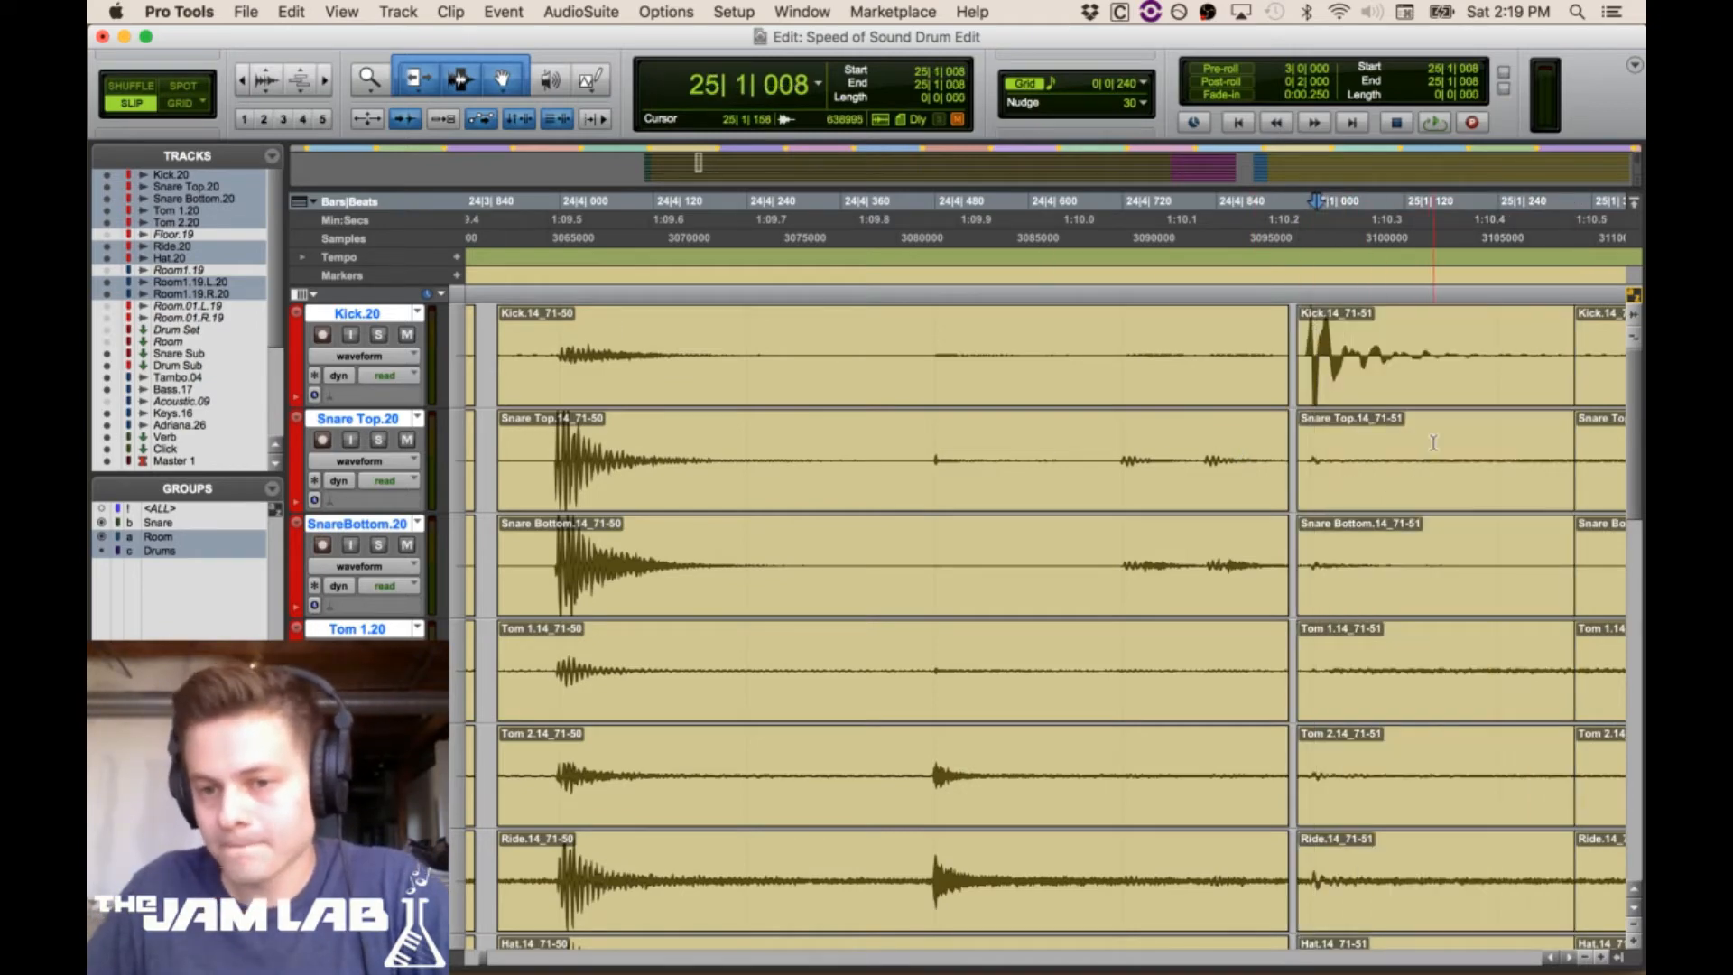
Review the edited drum section as a whole, selecting it from 21|3|645 to 25|1|463 with bars and beats as the main time scale
left_click_drag(1430, 443, 1644, 435)
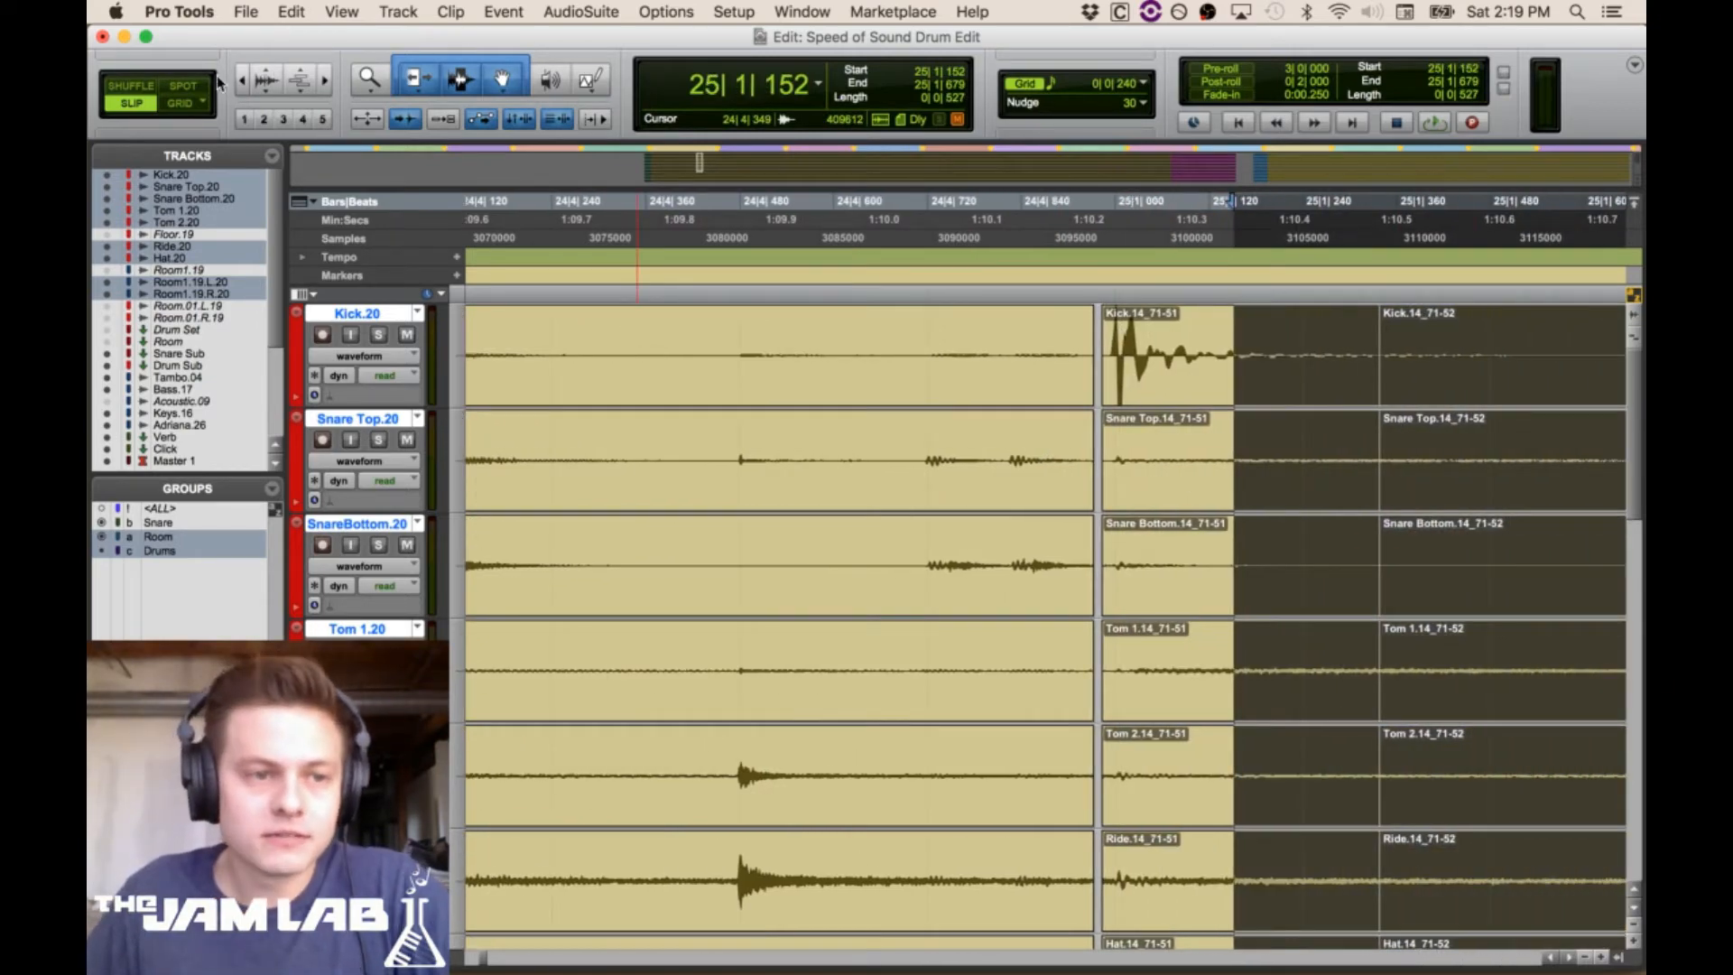
left_click(323, 120)
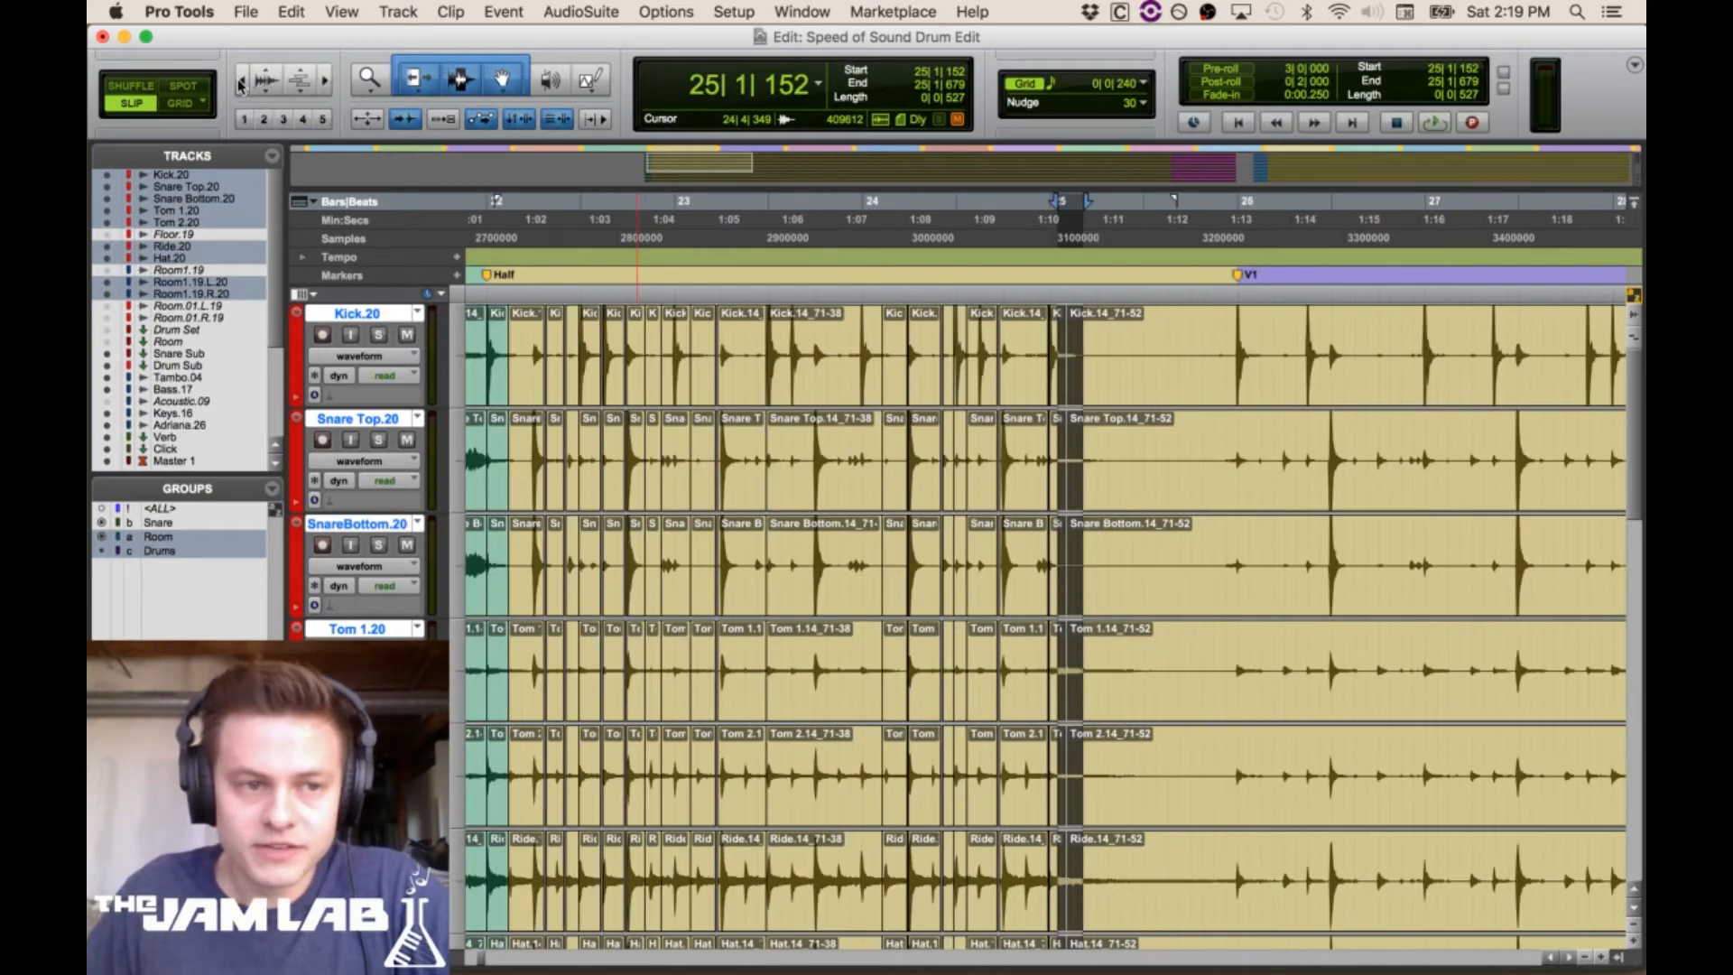
left_click(241, 82)
left_click_drag(732, 335, 1060, 365)
left_click(396, 222)
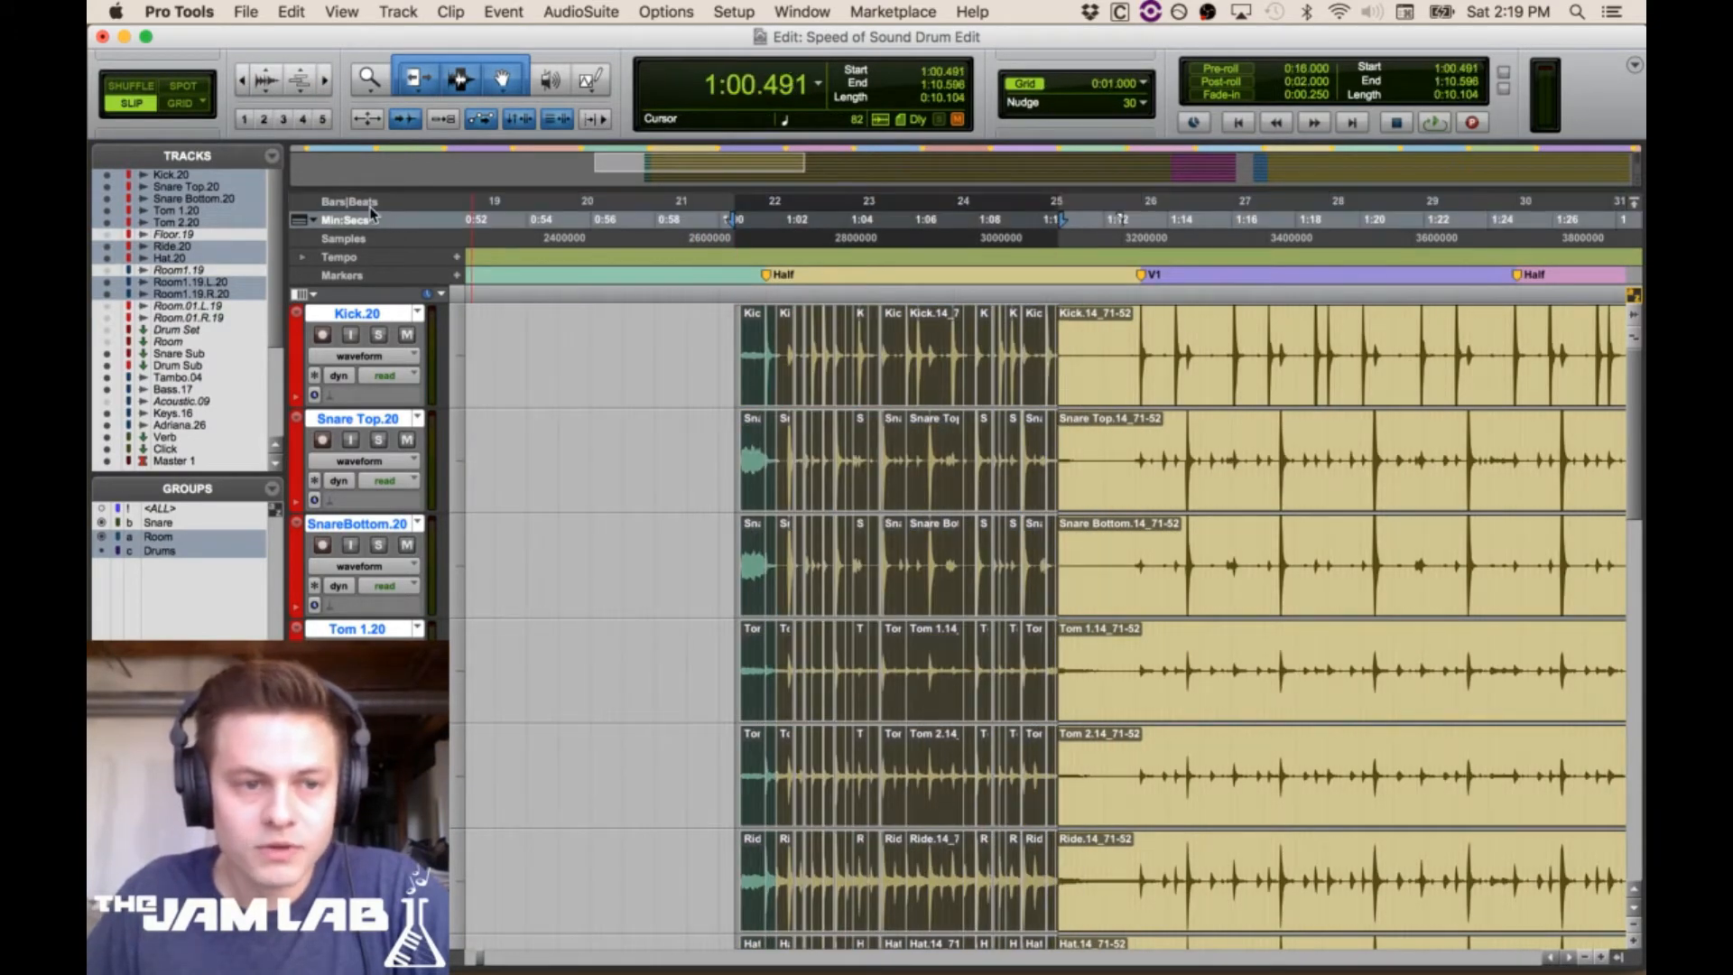
left_click(370, 205)
left_click(327, 84)
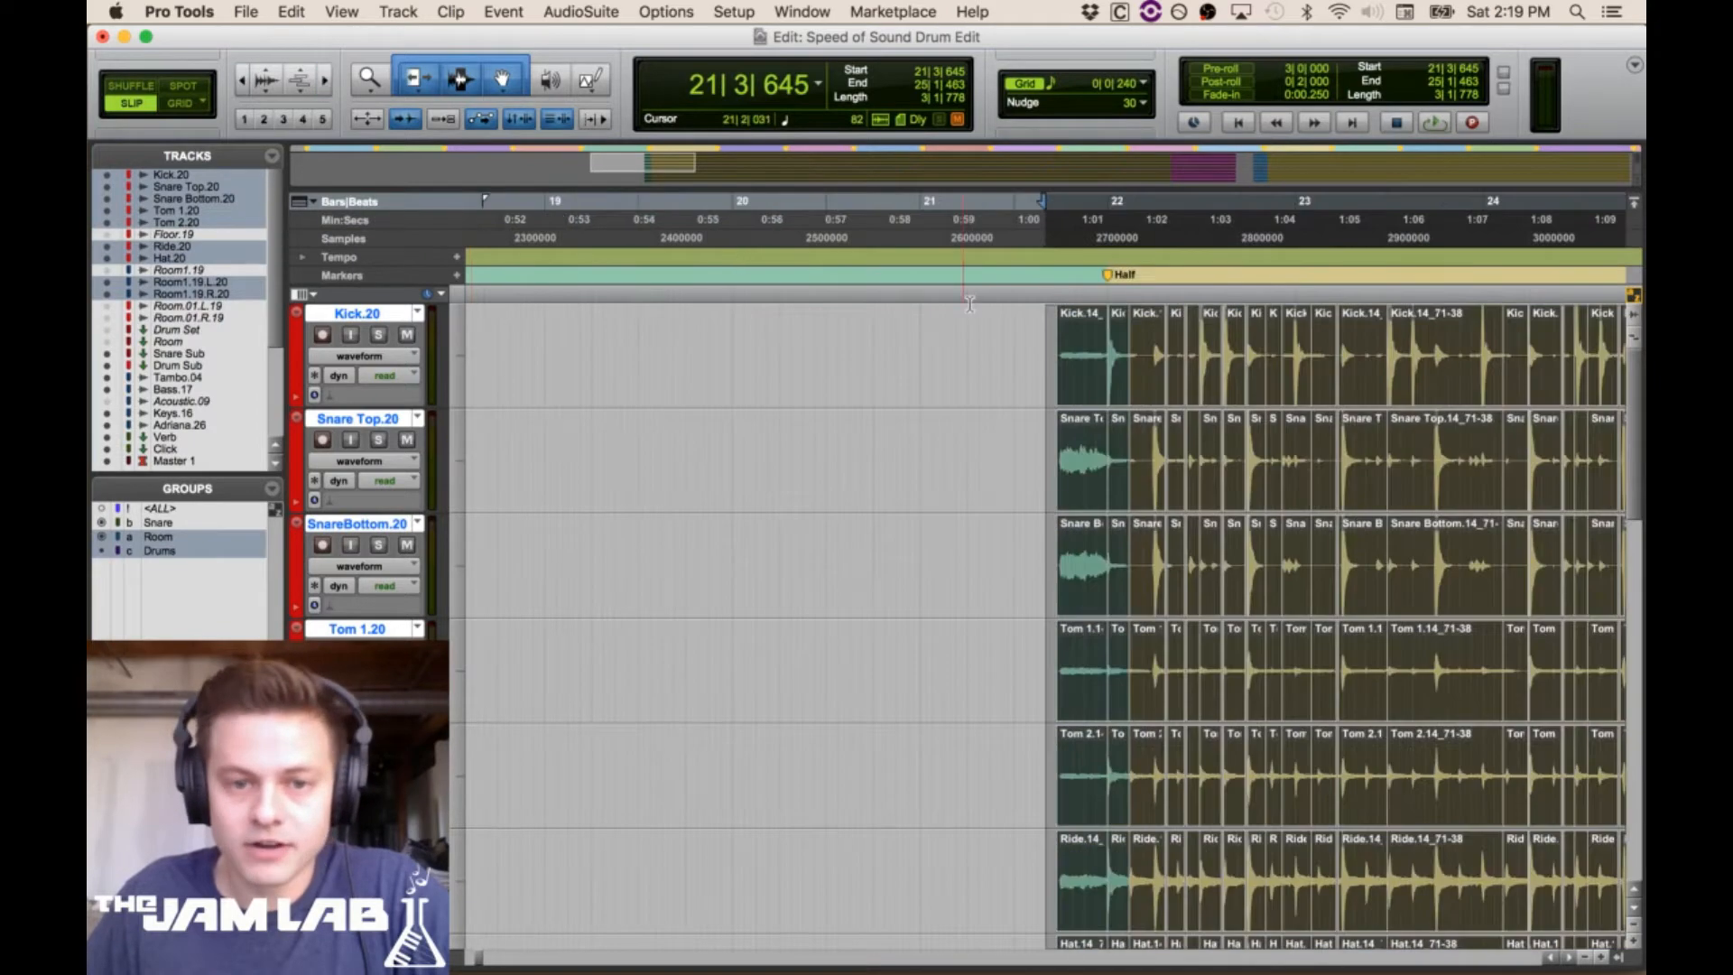
Examine the start of the first drum clip closely, selecting the range from 21|3|773 to 21|3|884
left_click(1078, 328)
left_click(327, 81)
left_click(327, 81)
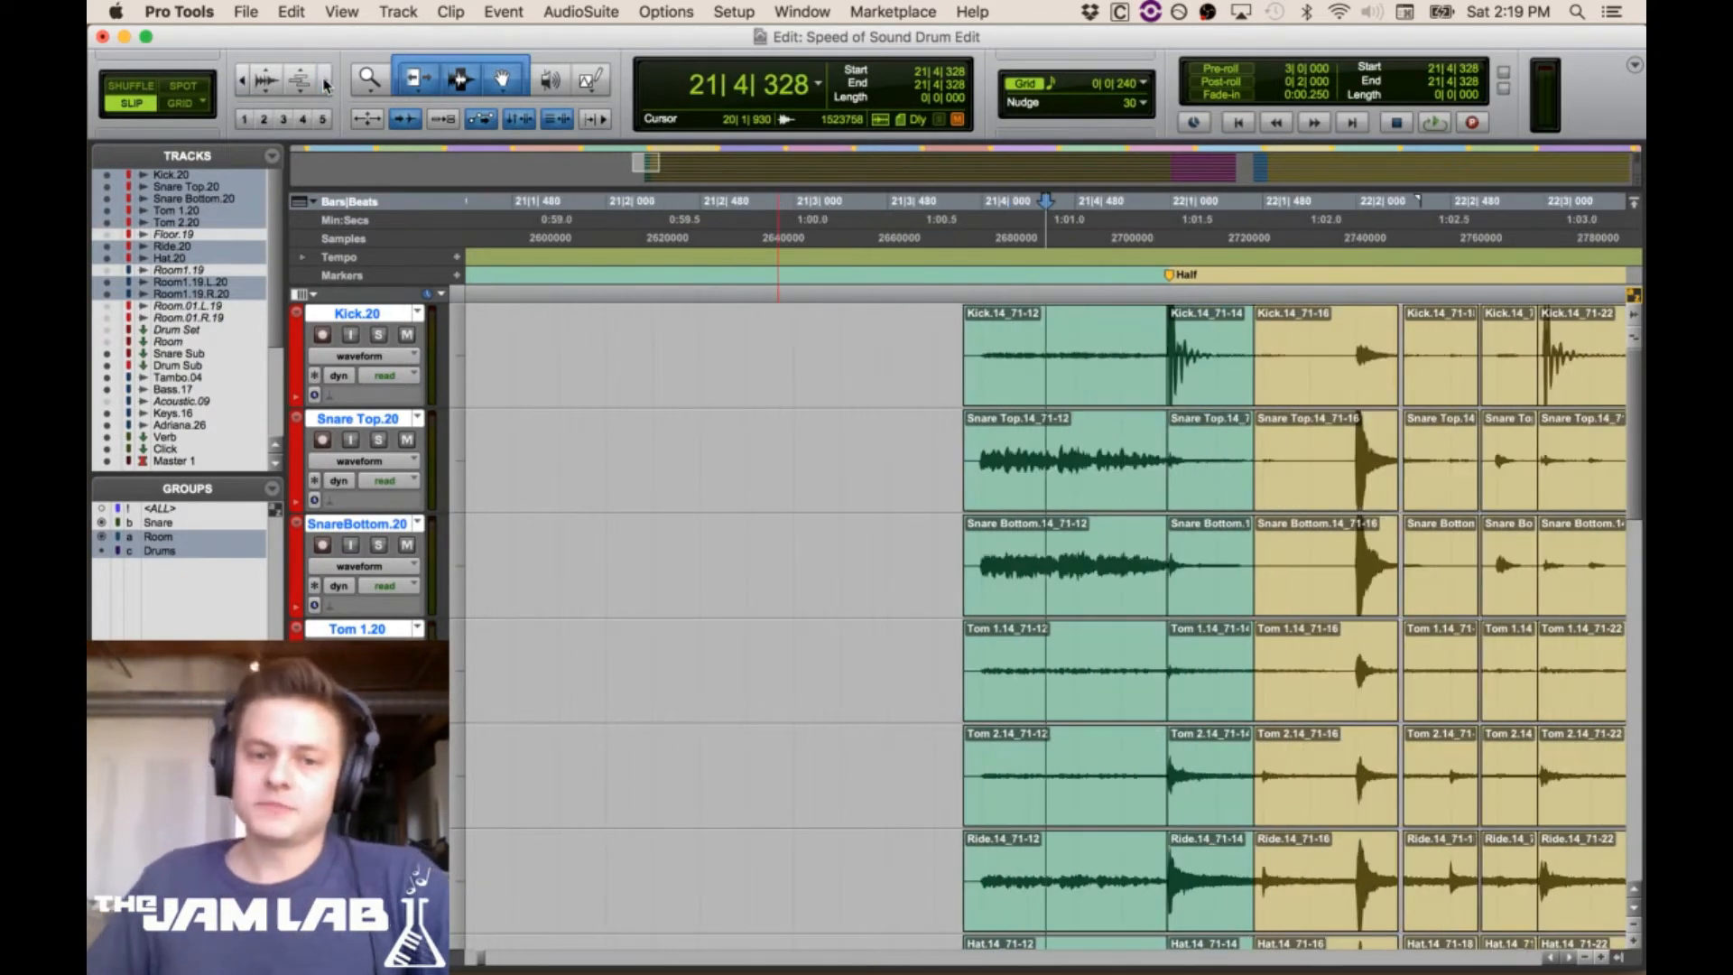
left_click(327, 81)
left_click(935, 337)
left_click(265, 74)
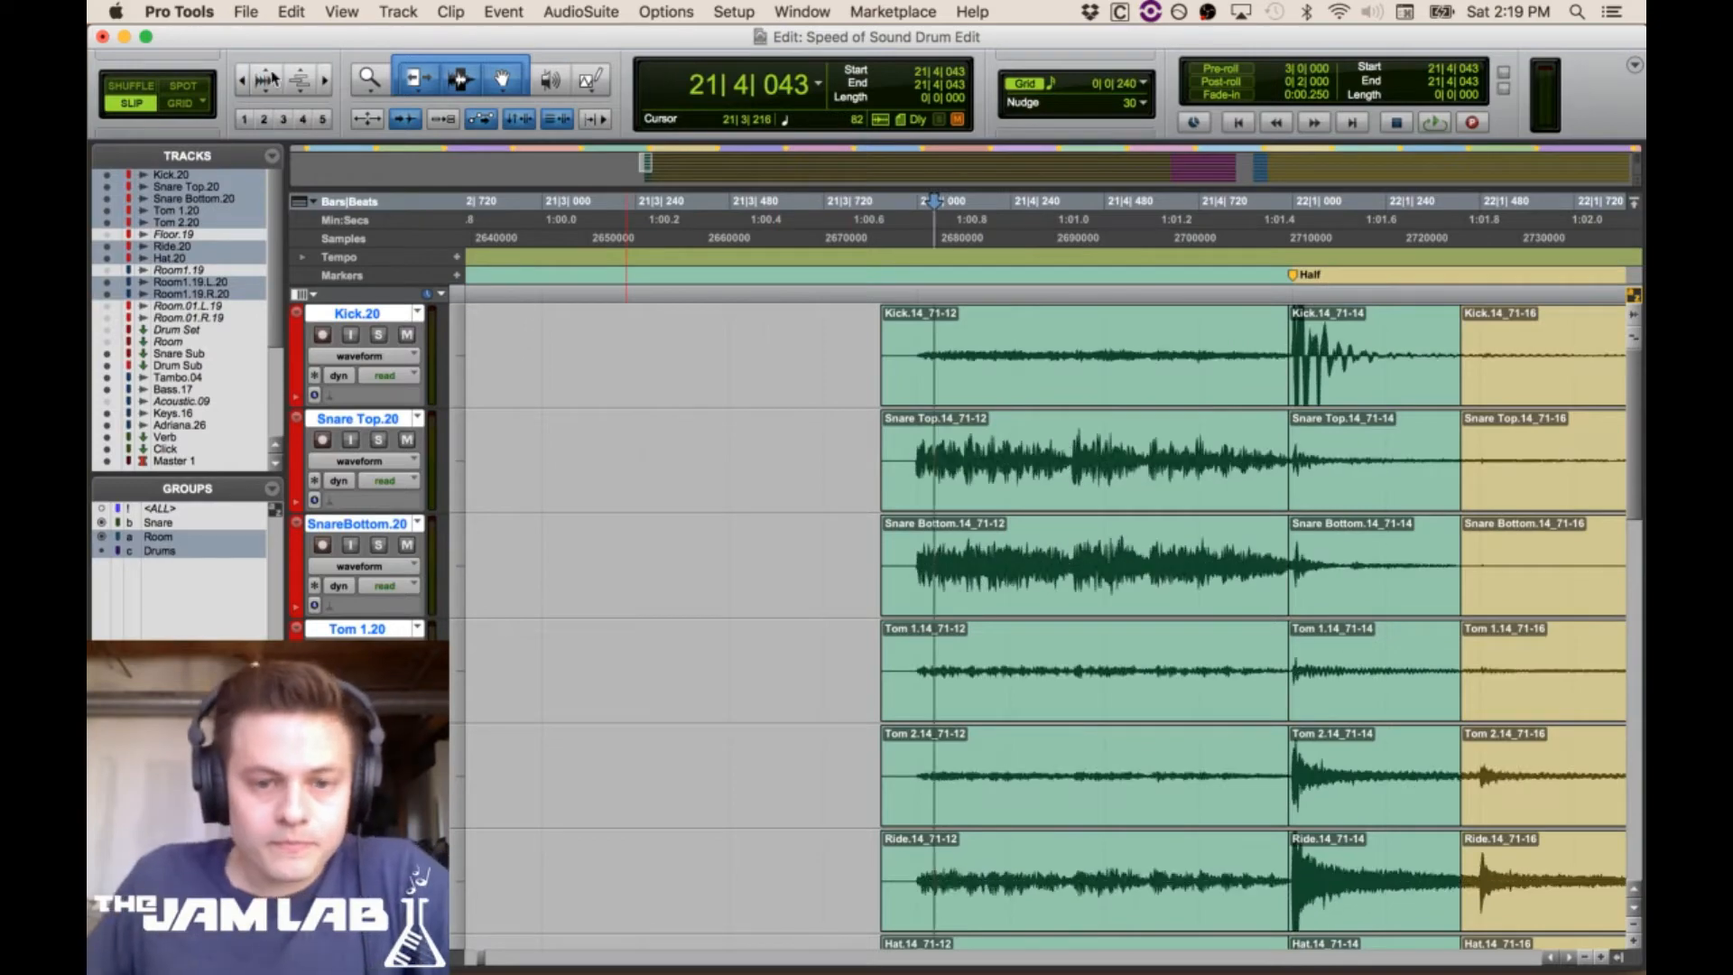
left_click_drag(845, 339, 889, 338)
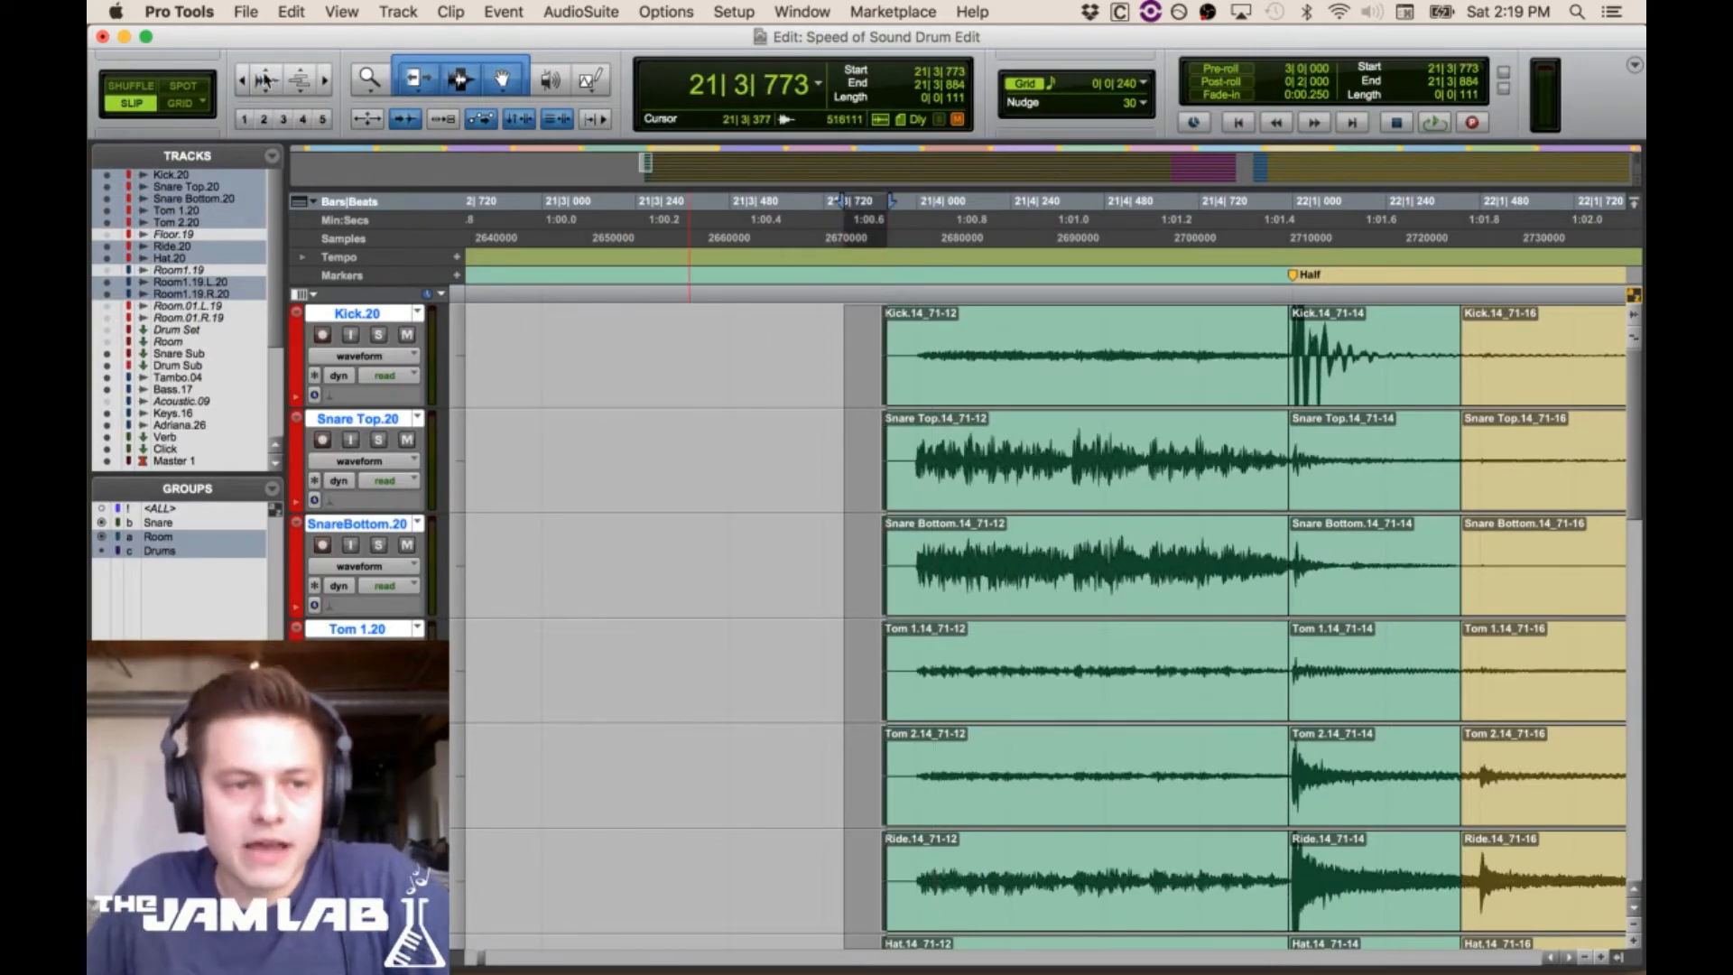
Play the edited drums from 21|3|734, just ahead of the first clip
key("super+bracketleft")
key("super+bracketleft")
key("super+bracketleft")
key("super+bracketleft")
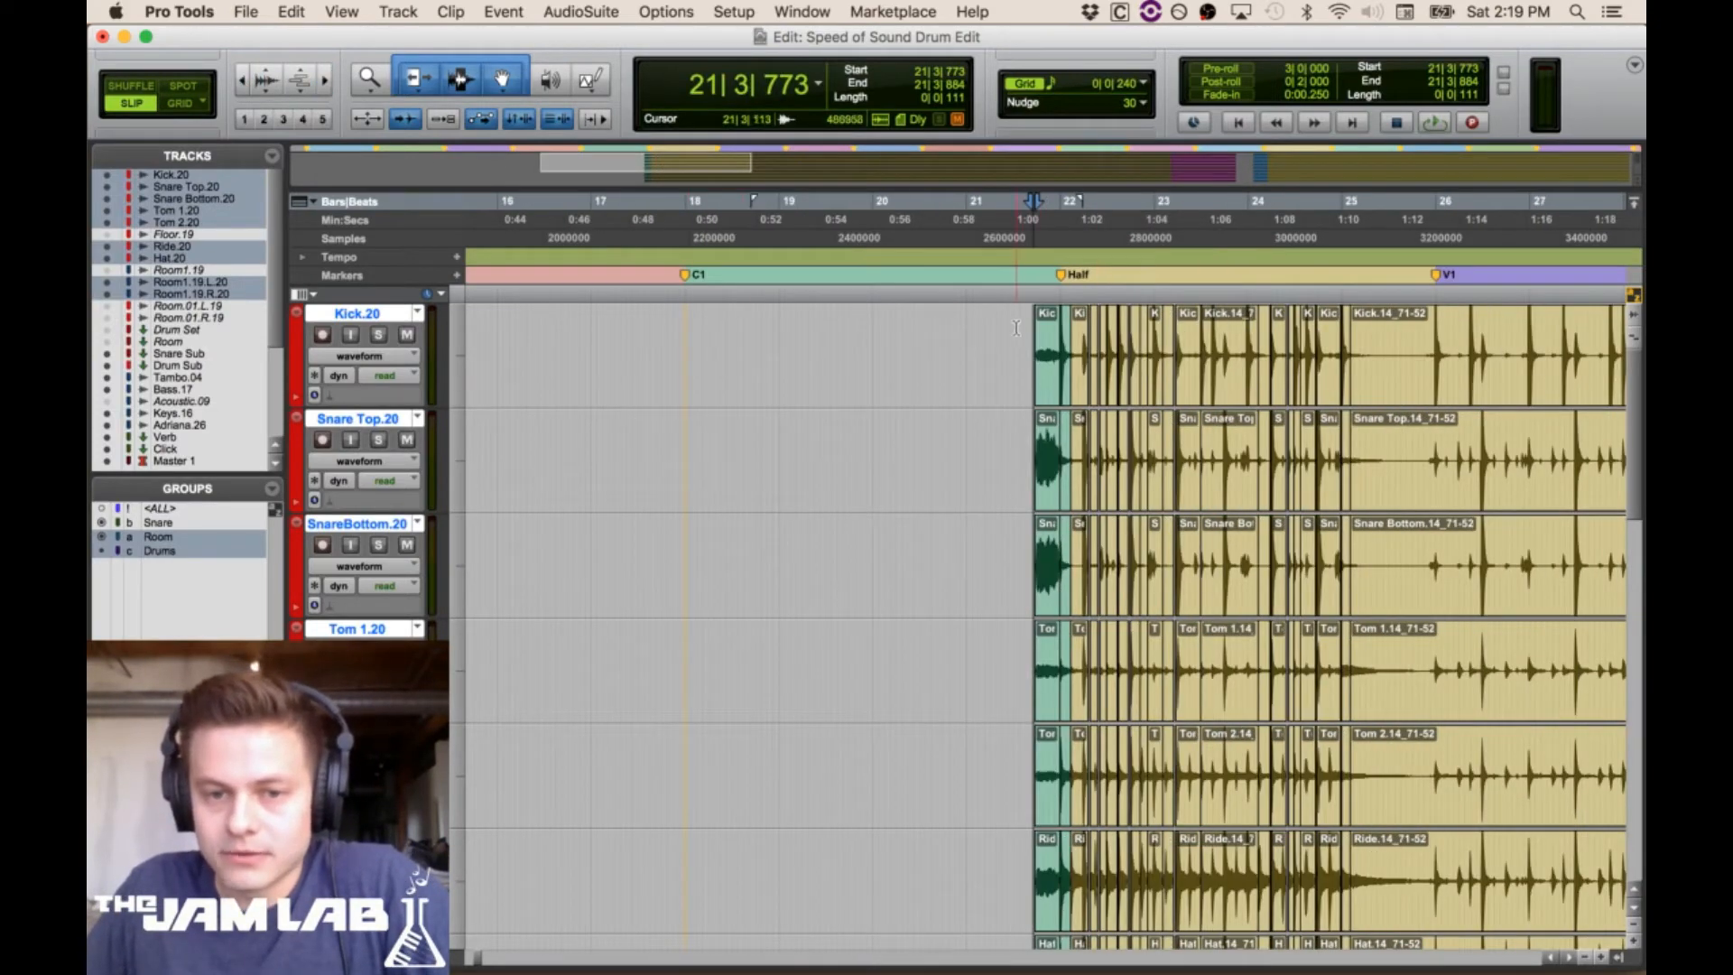
left_click(1030, 333)
key("space")
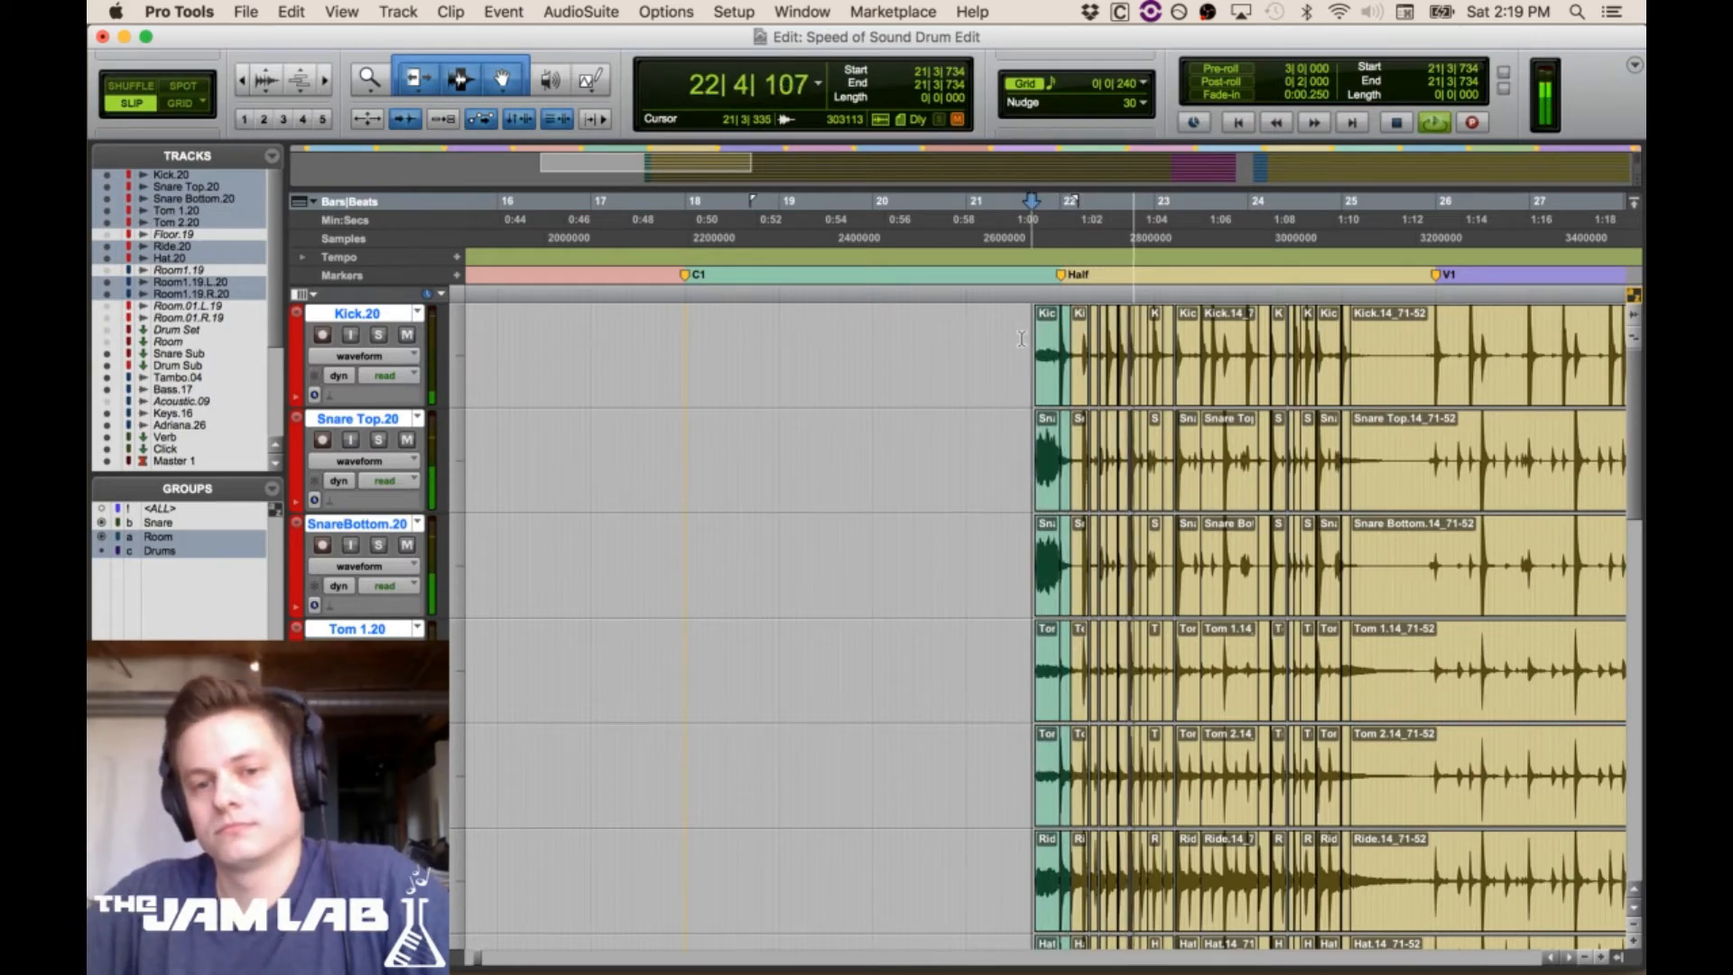
Unmute the Click track in the mixer, check the edited drums against it, and stop playback
key("super+equal")
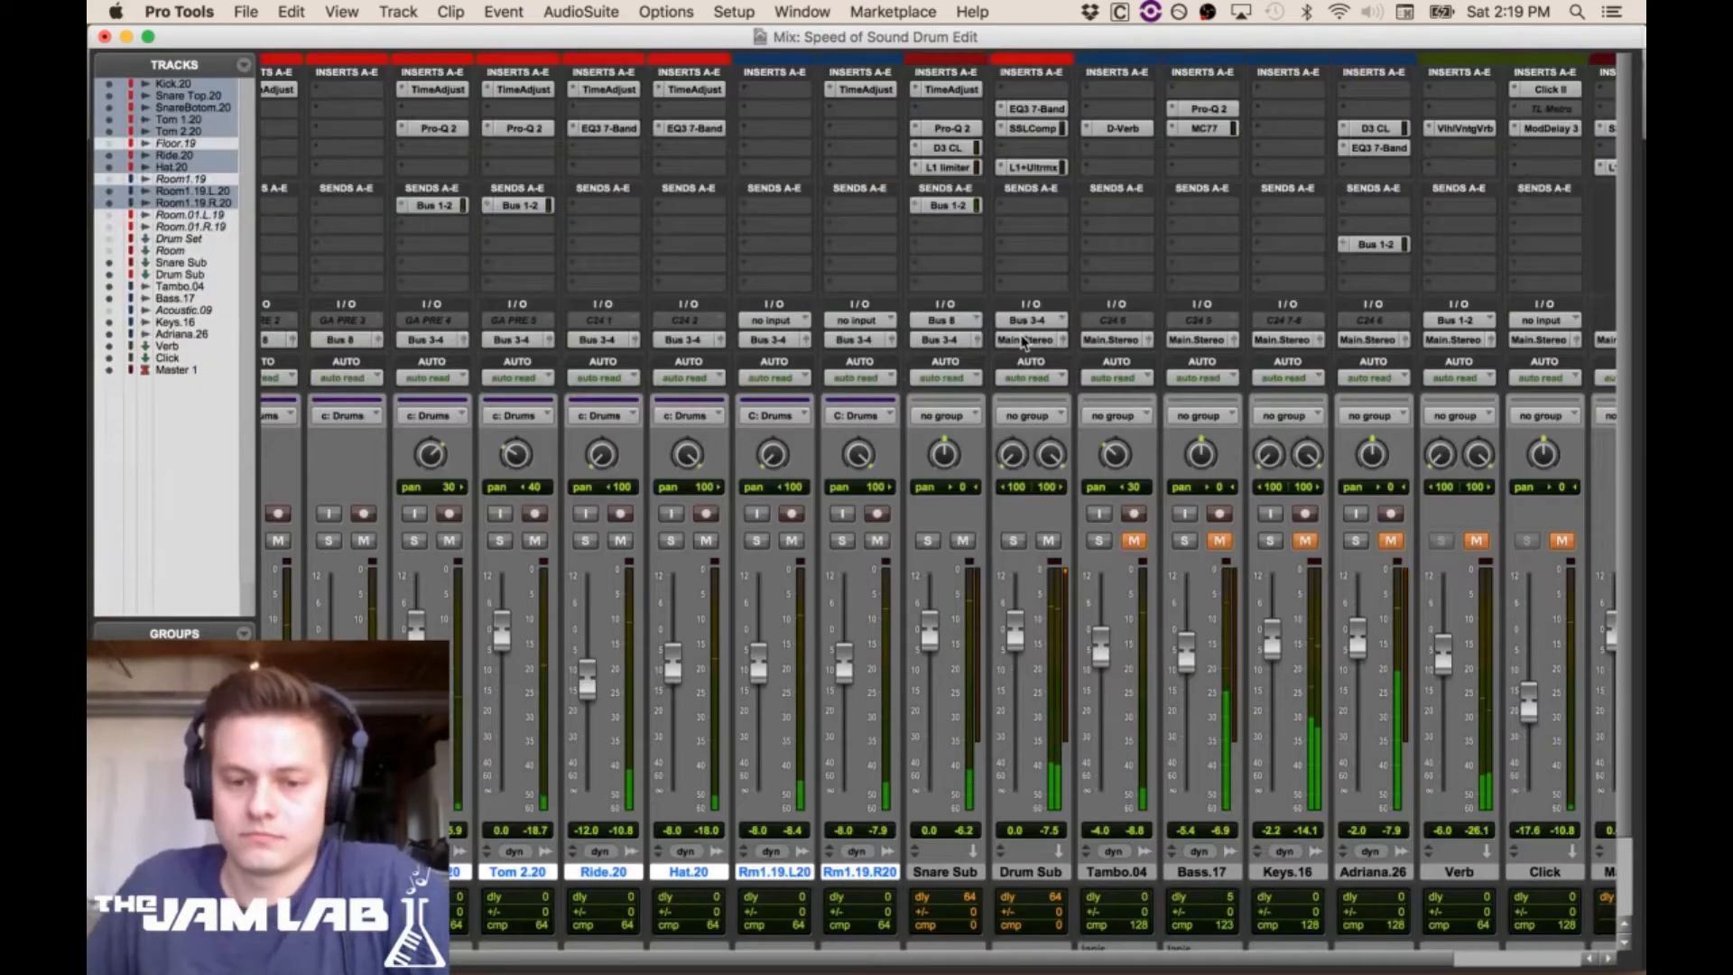
scroll(1268, 962, "right", 3)
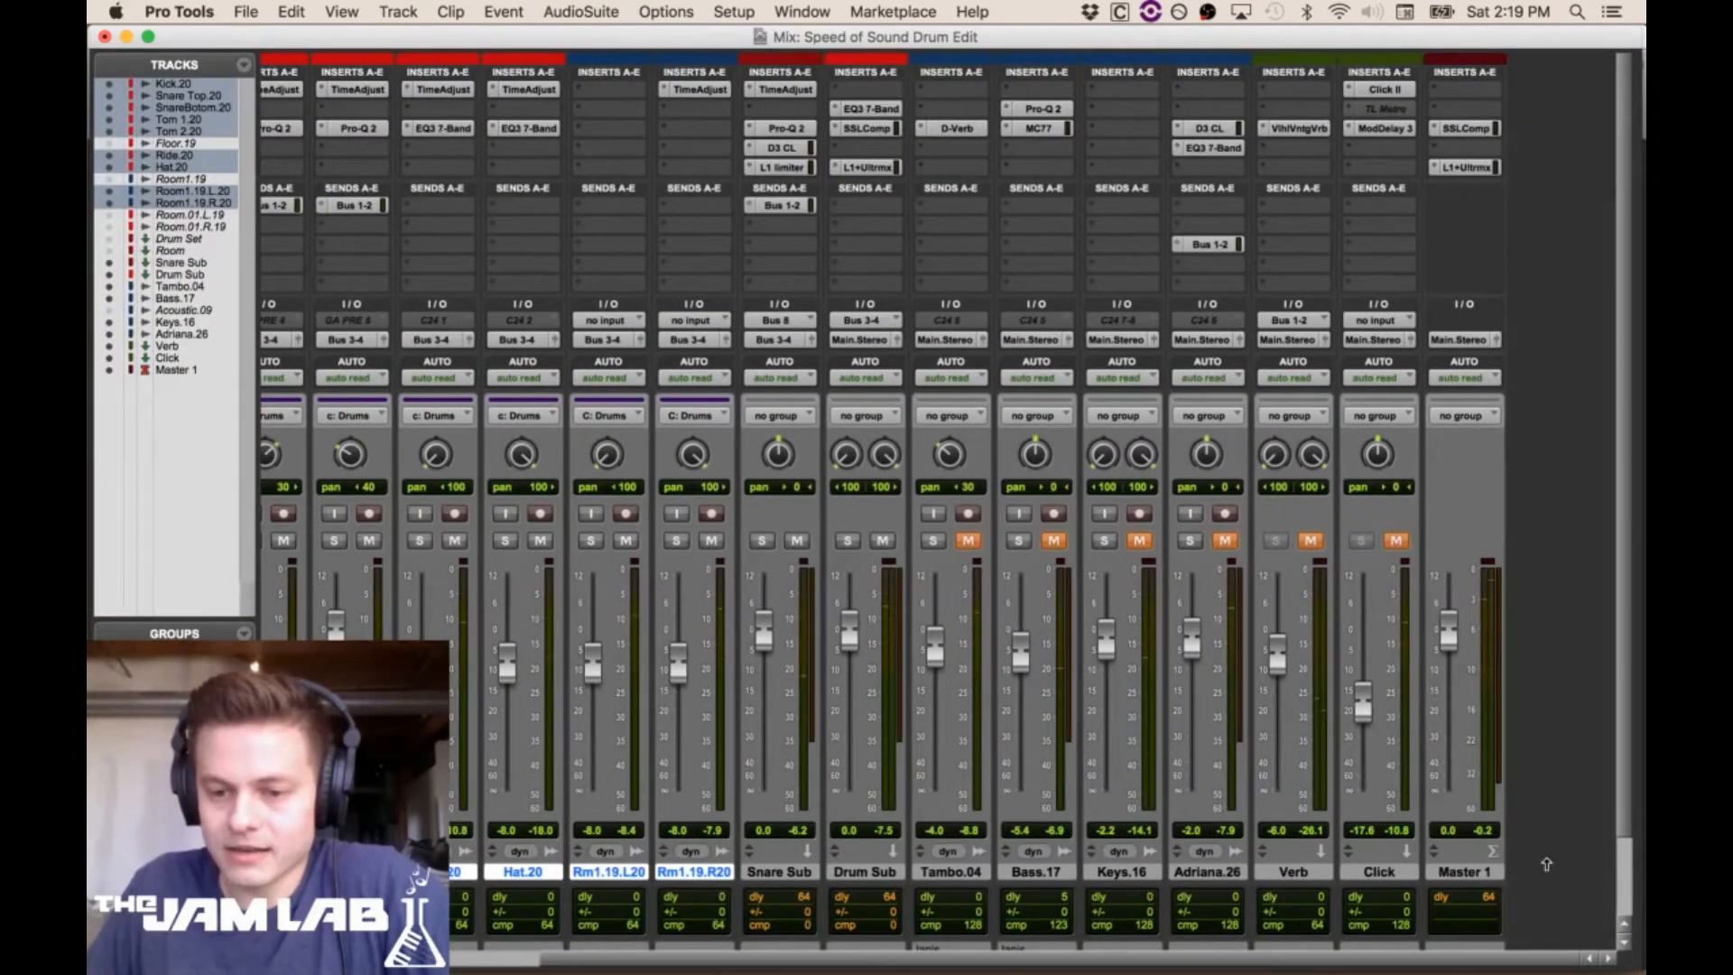
left_click(1398, 540)
key("super+equal")
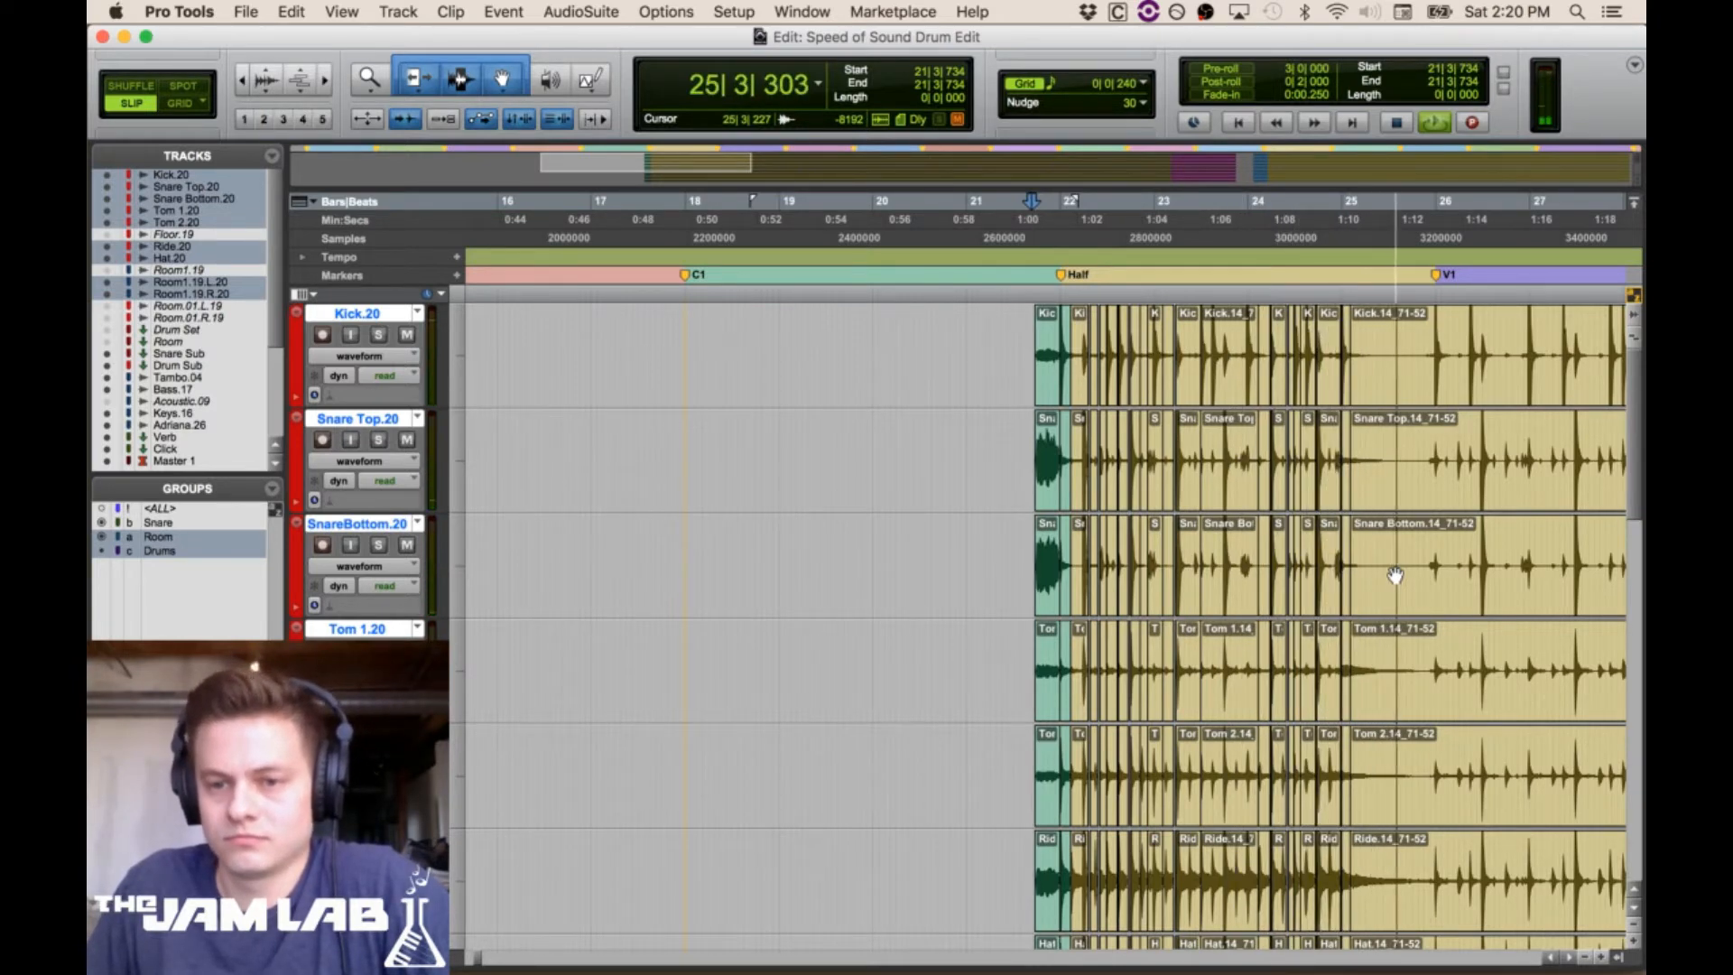
key("space")
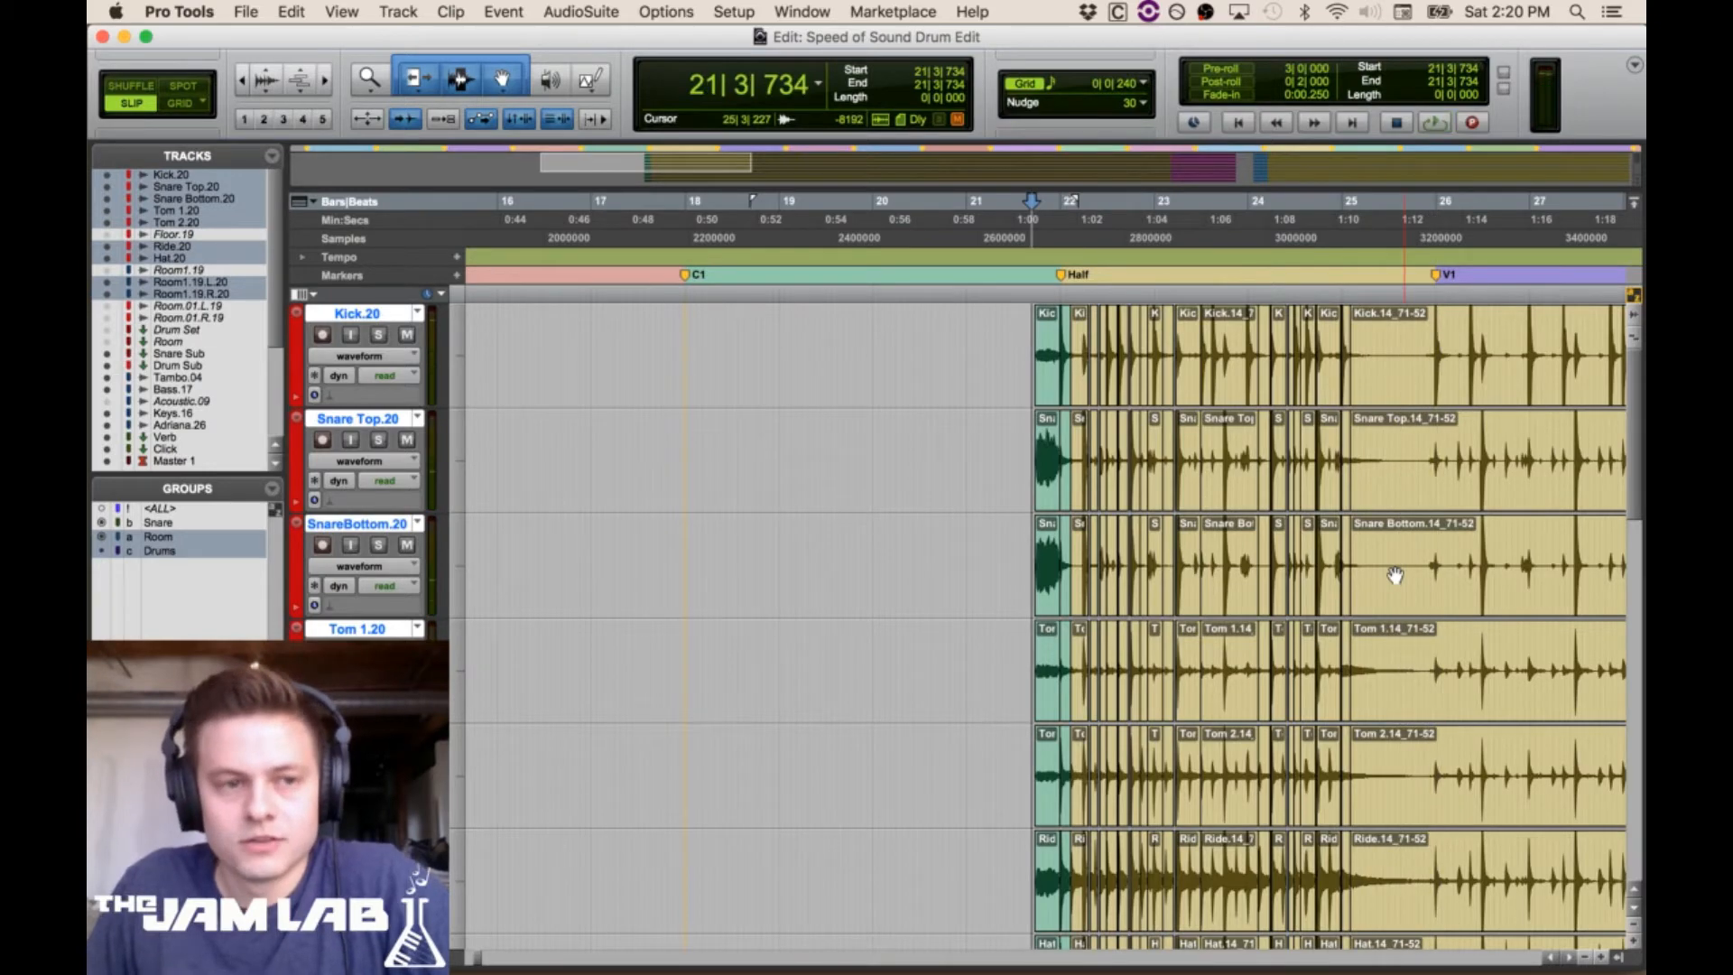
key("super+equal")
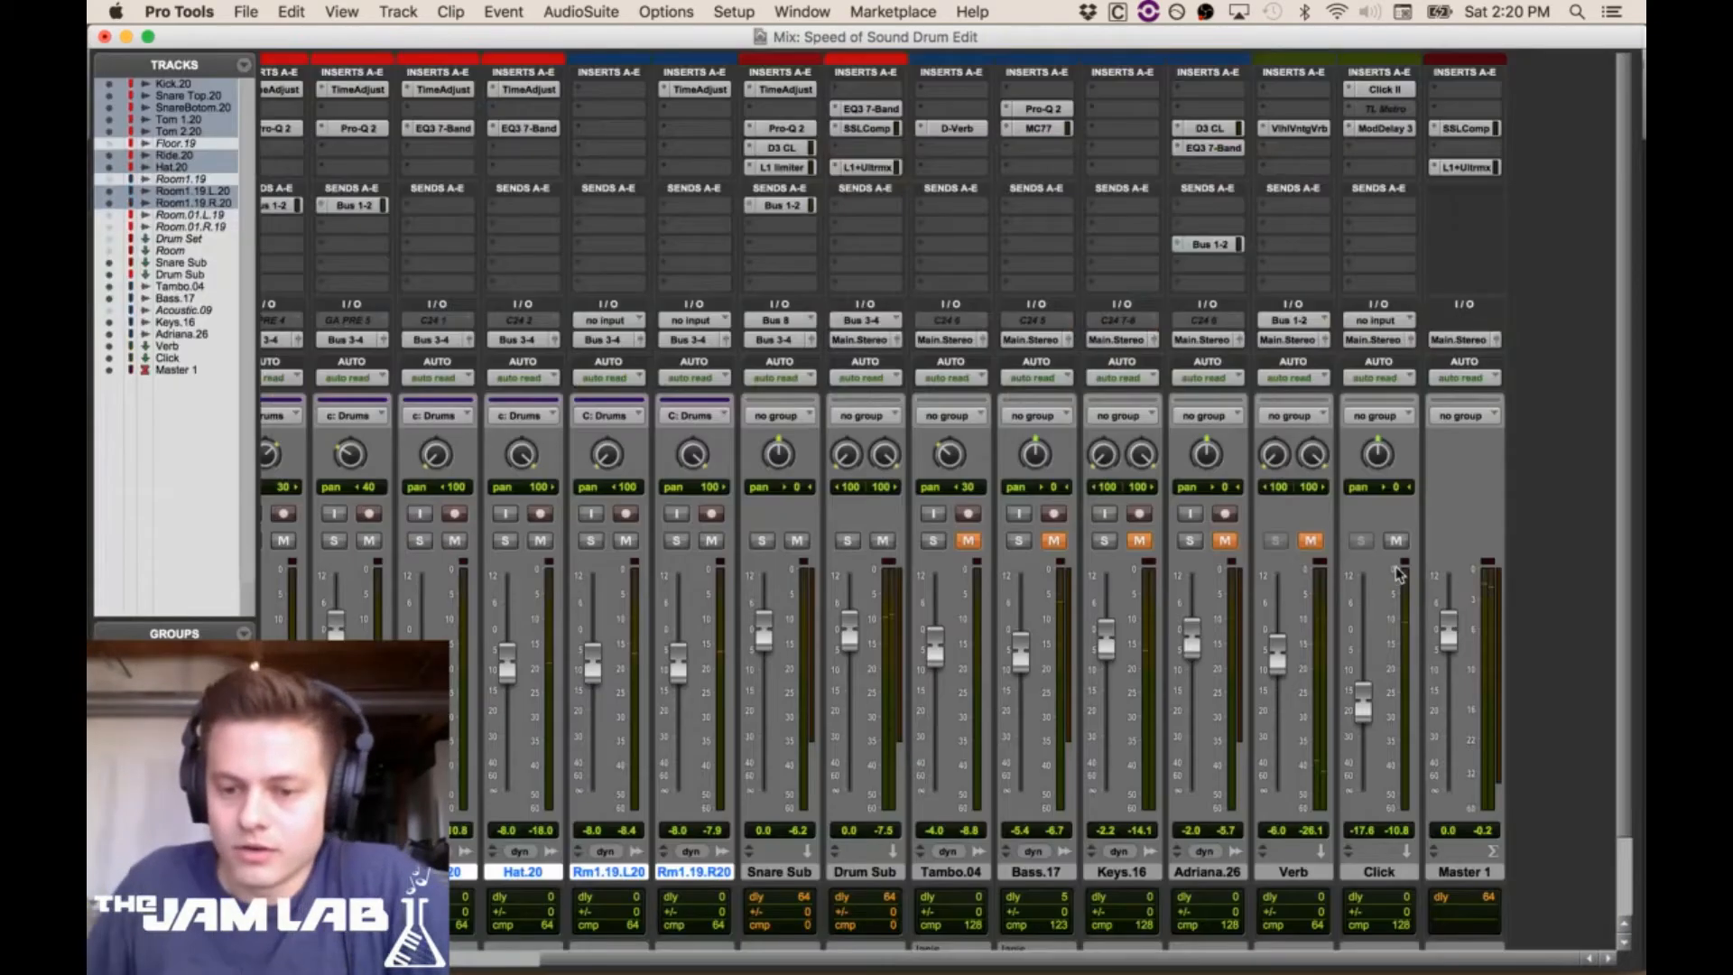
key("super+equal")
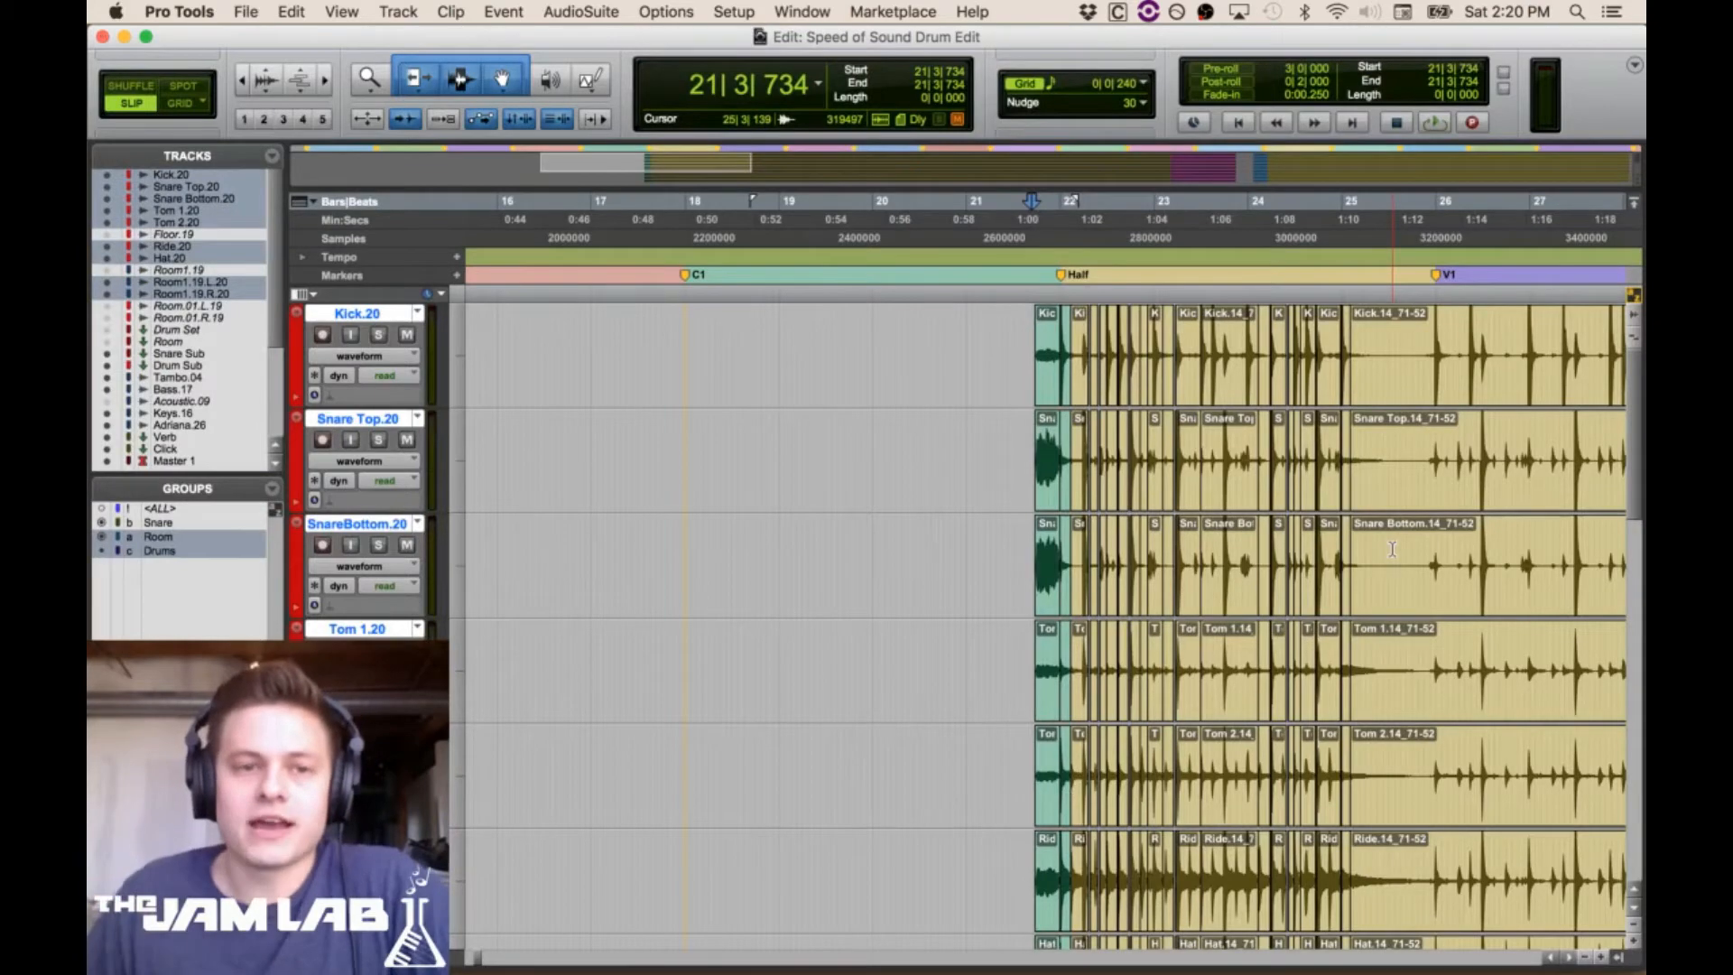
Trim the clip boundary ahead of the kick at the Half marker closer to the start of the hit
left_click(1033, 325)
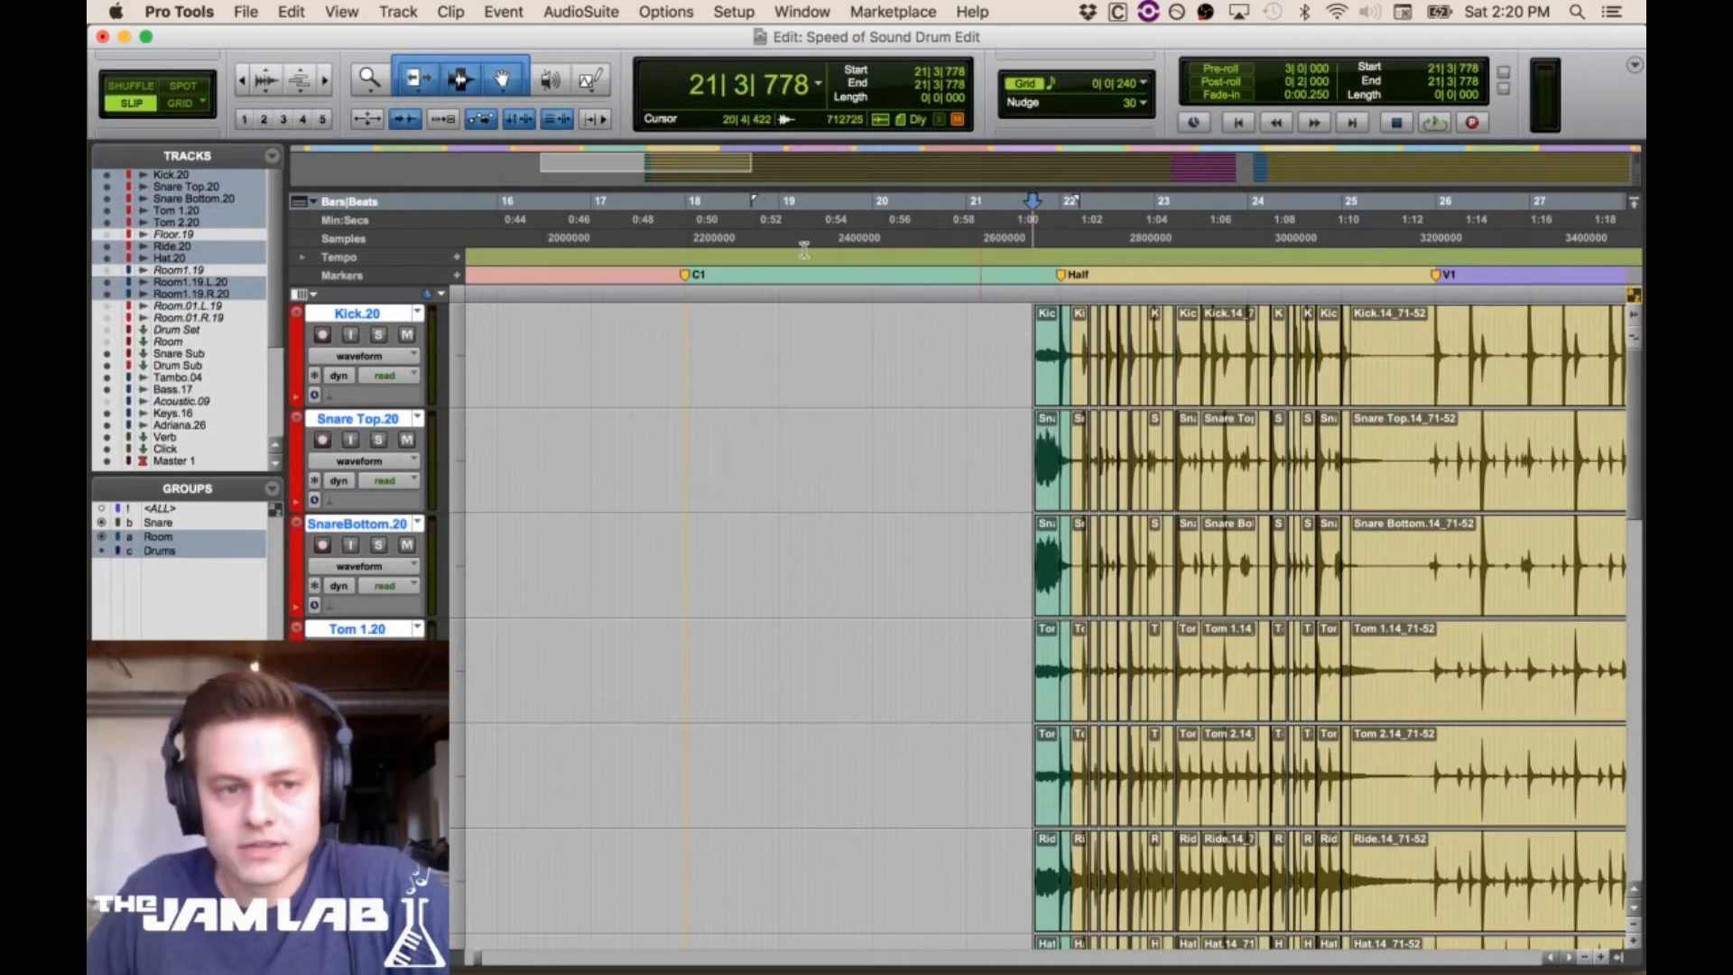
left_click(326, 81)
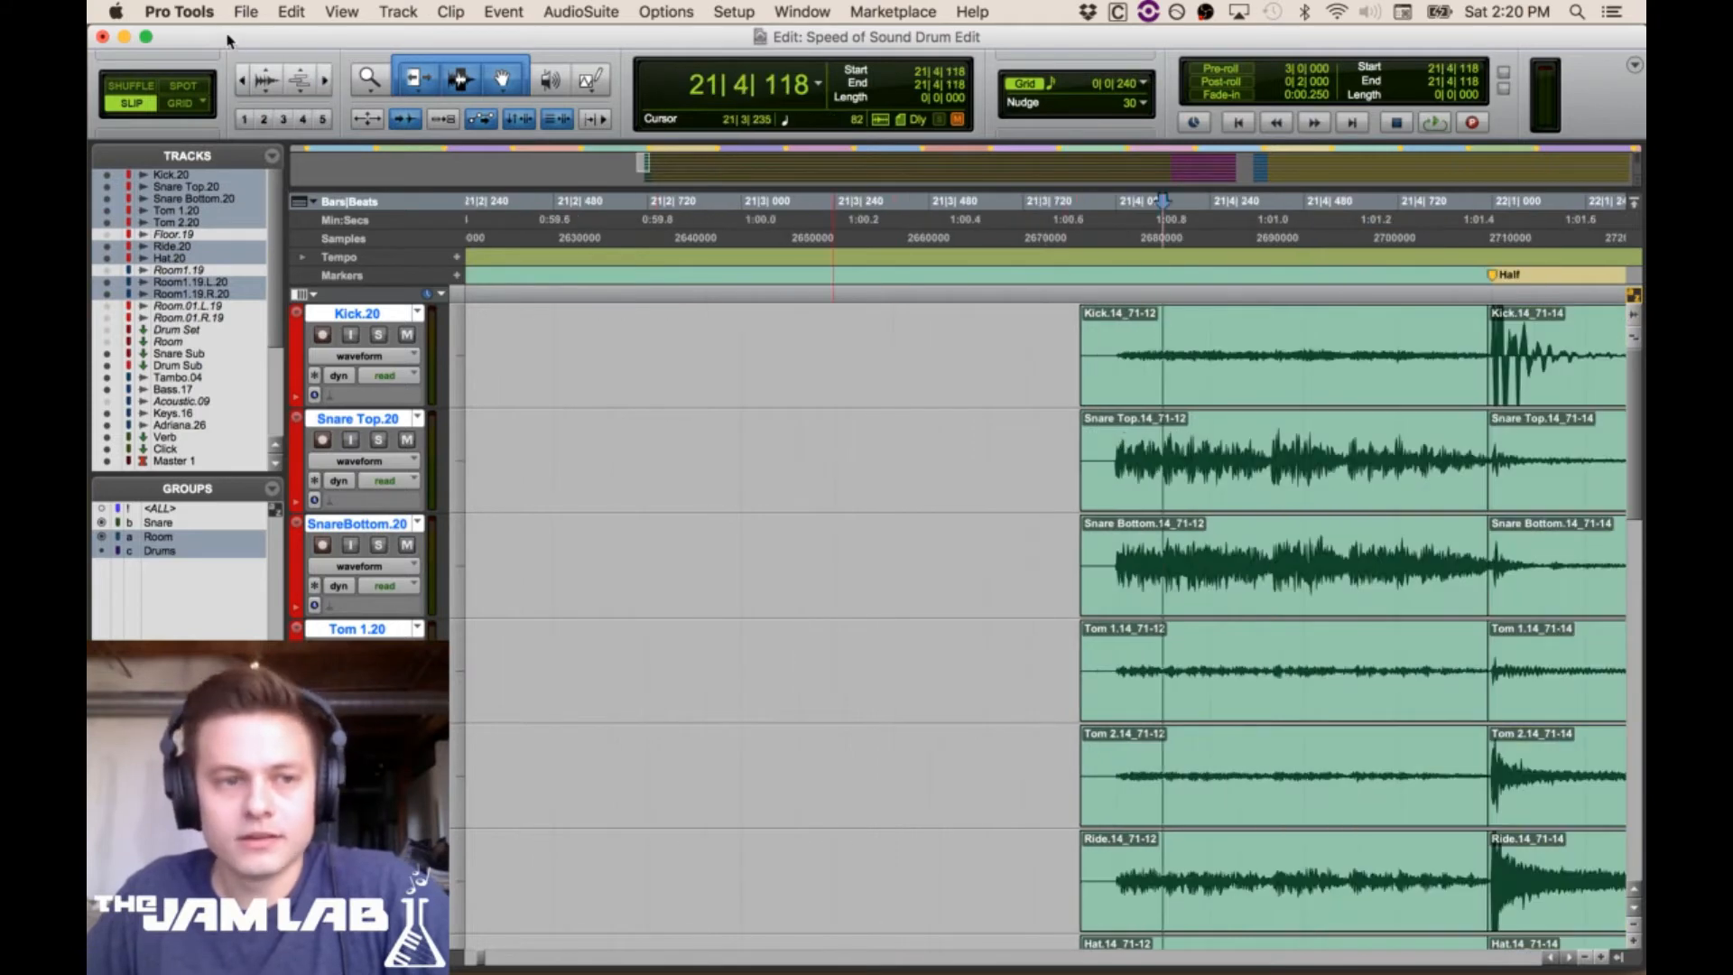
left_click(326, 81)
left_click_drag(797, 321, 1625, 323)
key("Delete")
left_click(864, 323)
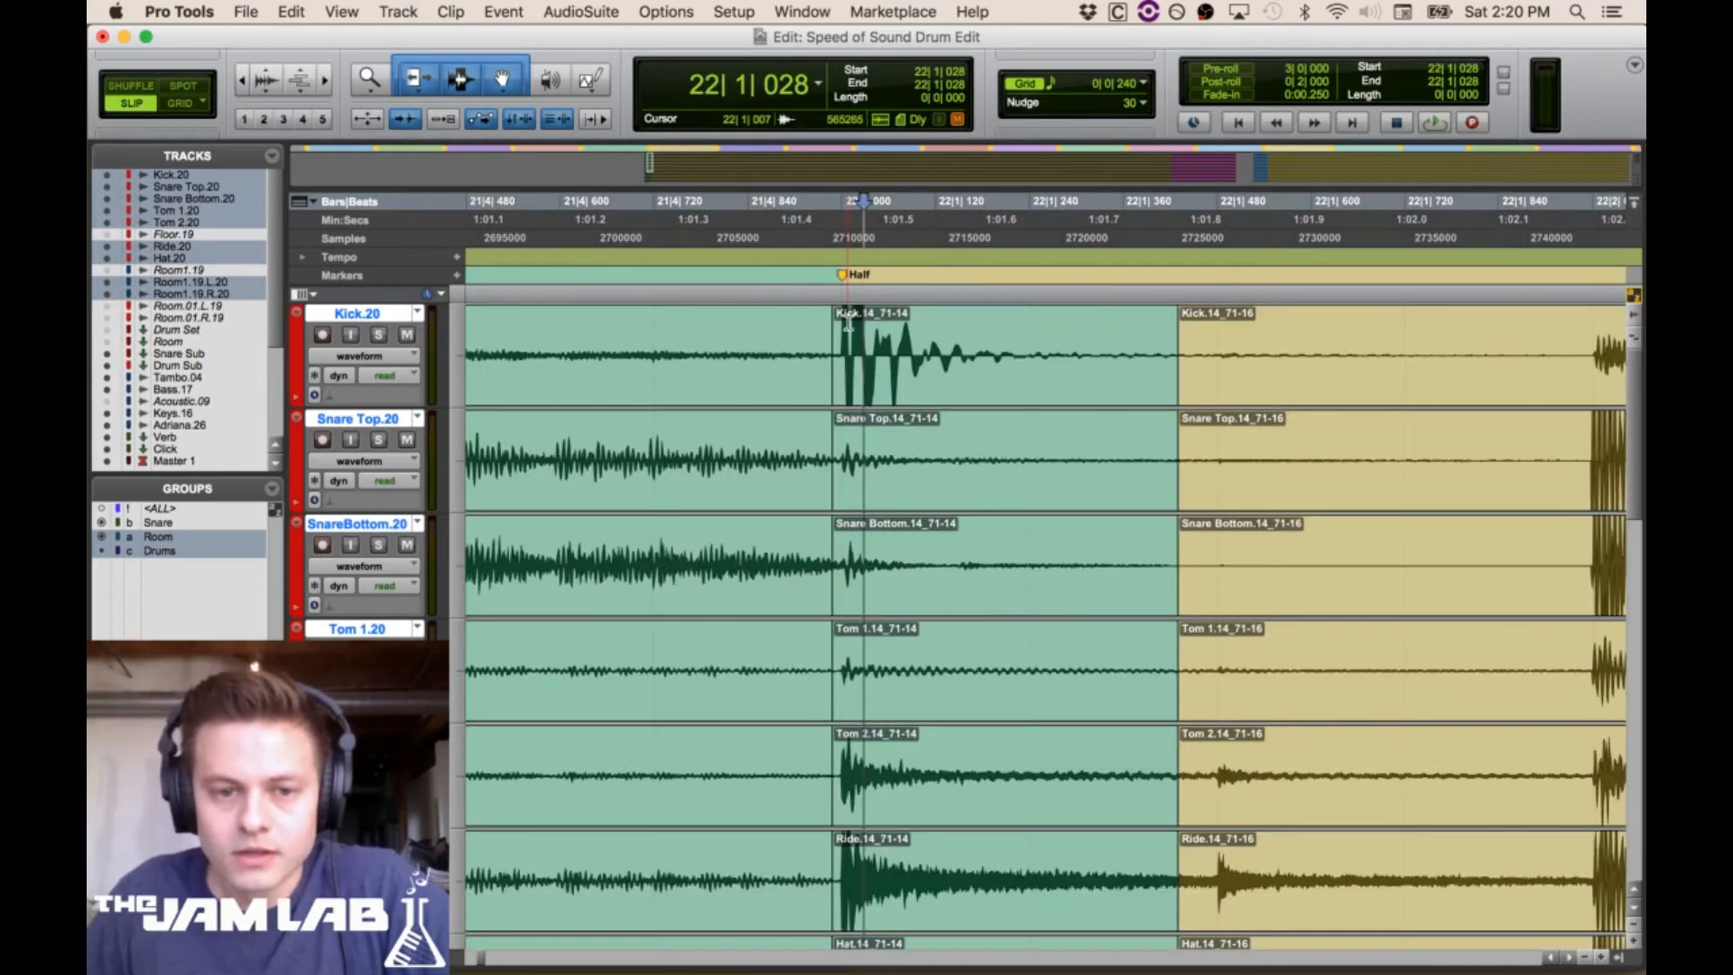
left_click(326, 81)
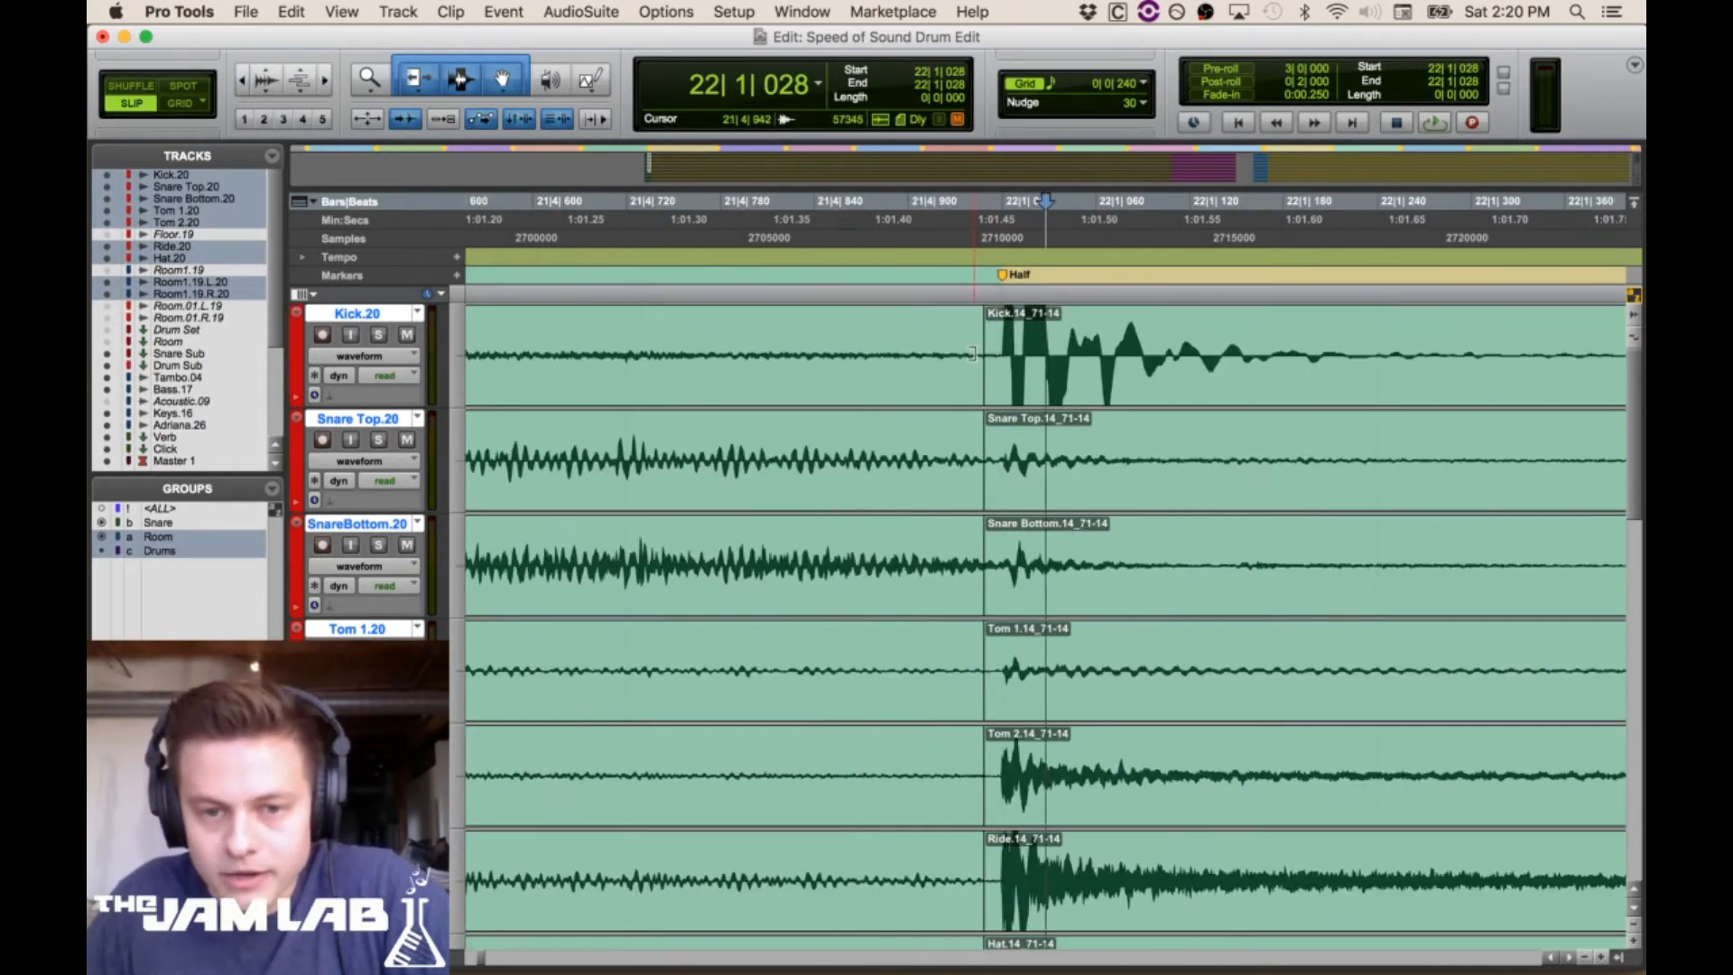
left_click(1060, 351)
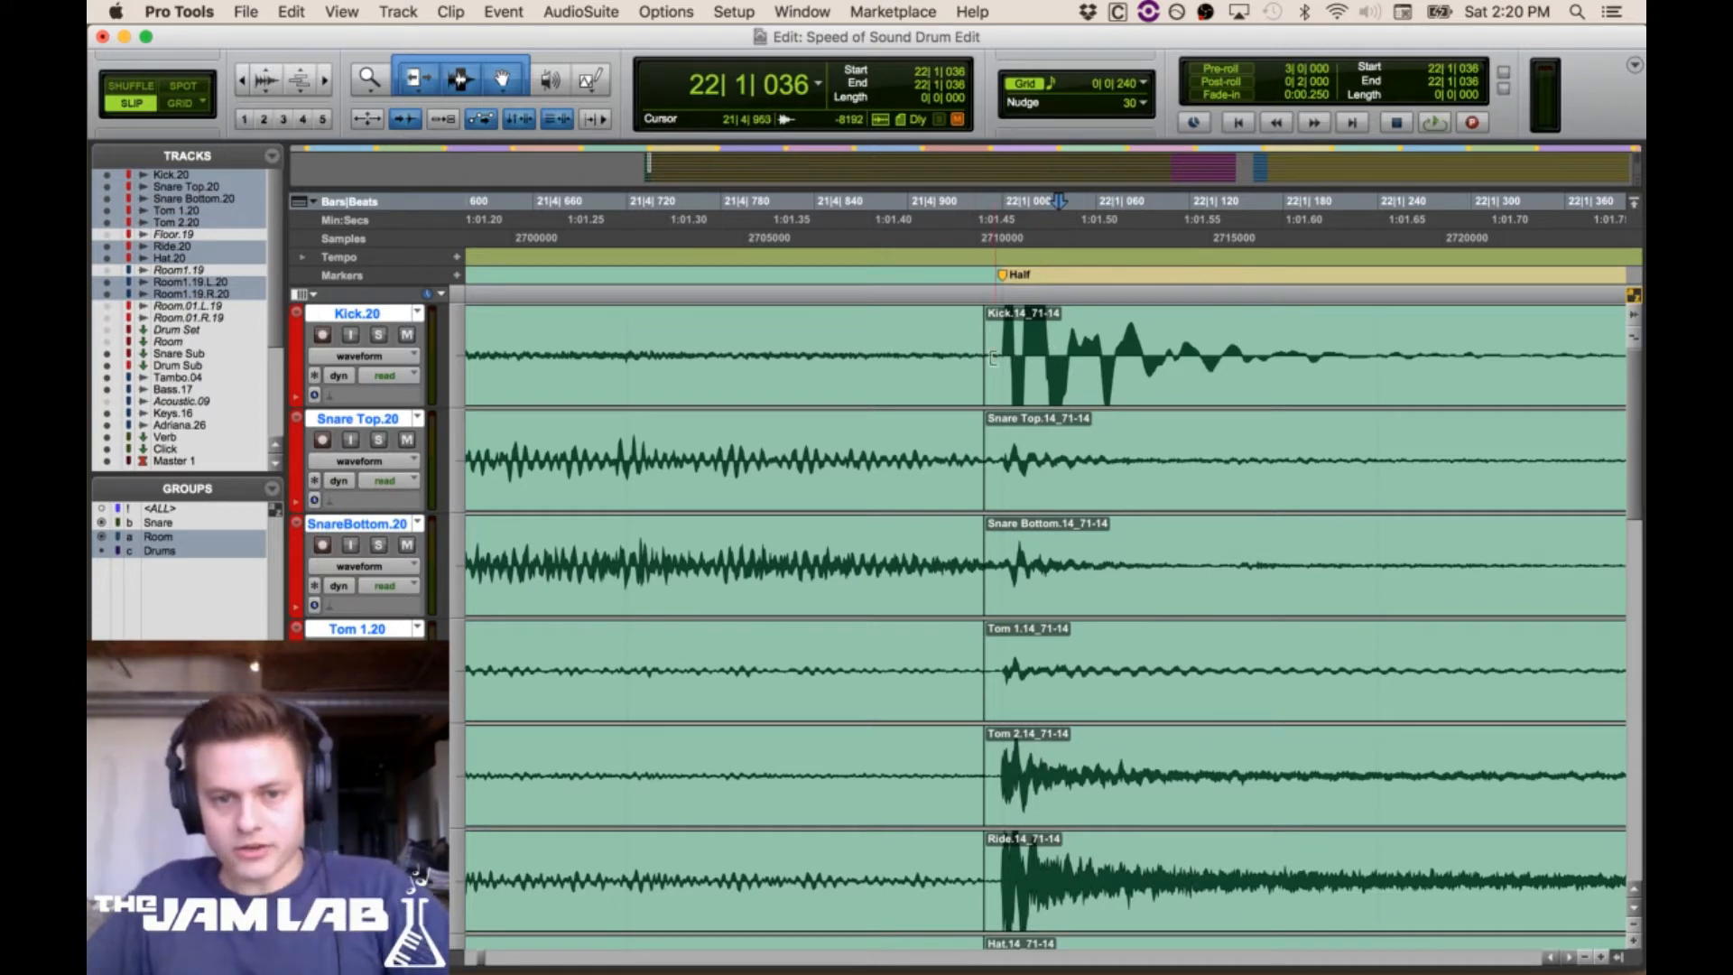
mouse_move(983, 371)
left_mouse_down()
mouse_move(1022, 370)
mouse_move(984, 365)
left_mouse_up()
left_click(1056, 351)
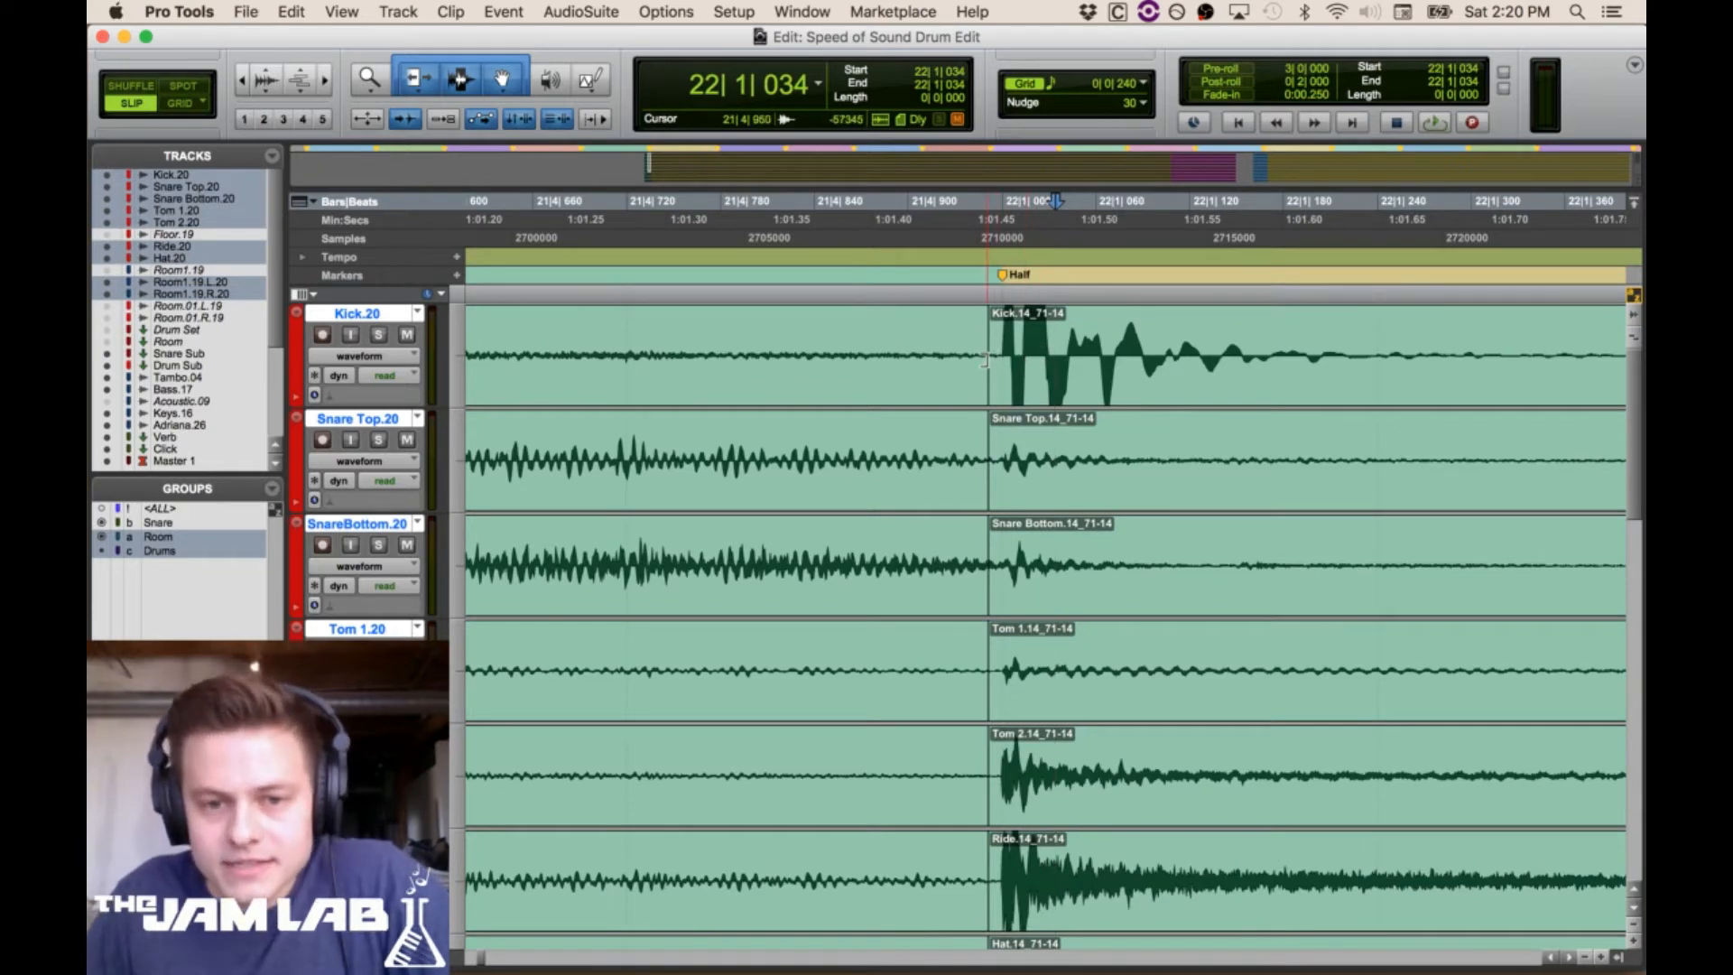
left_click_drag(984, 361, 989, 404)
left_click(1048, 406)
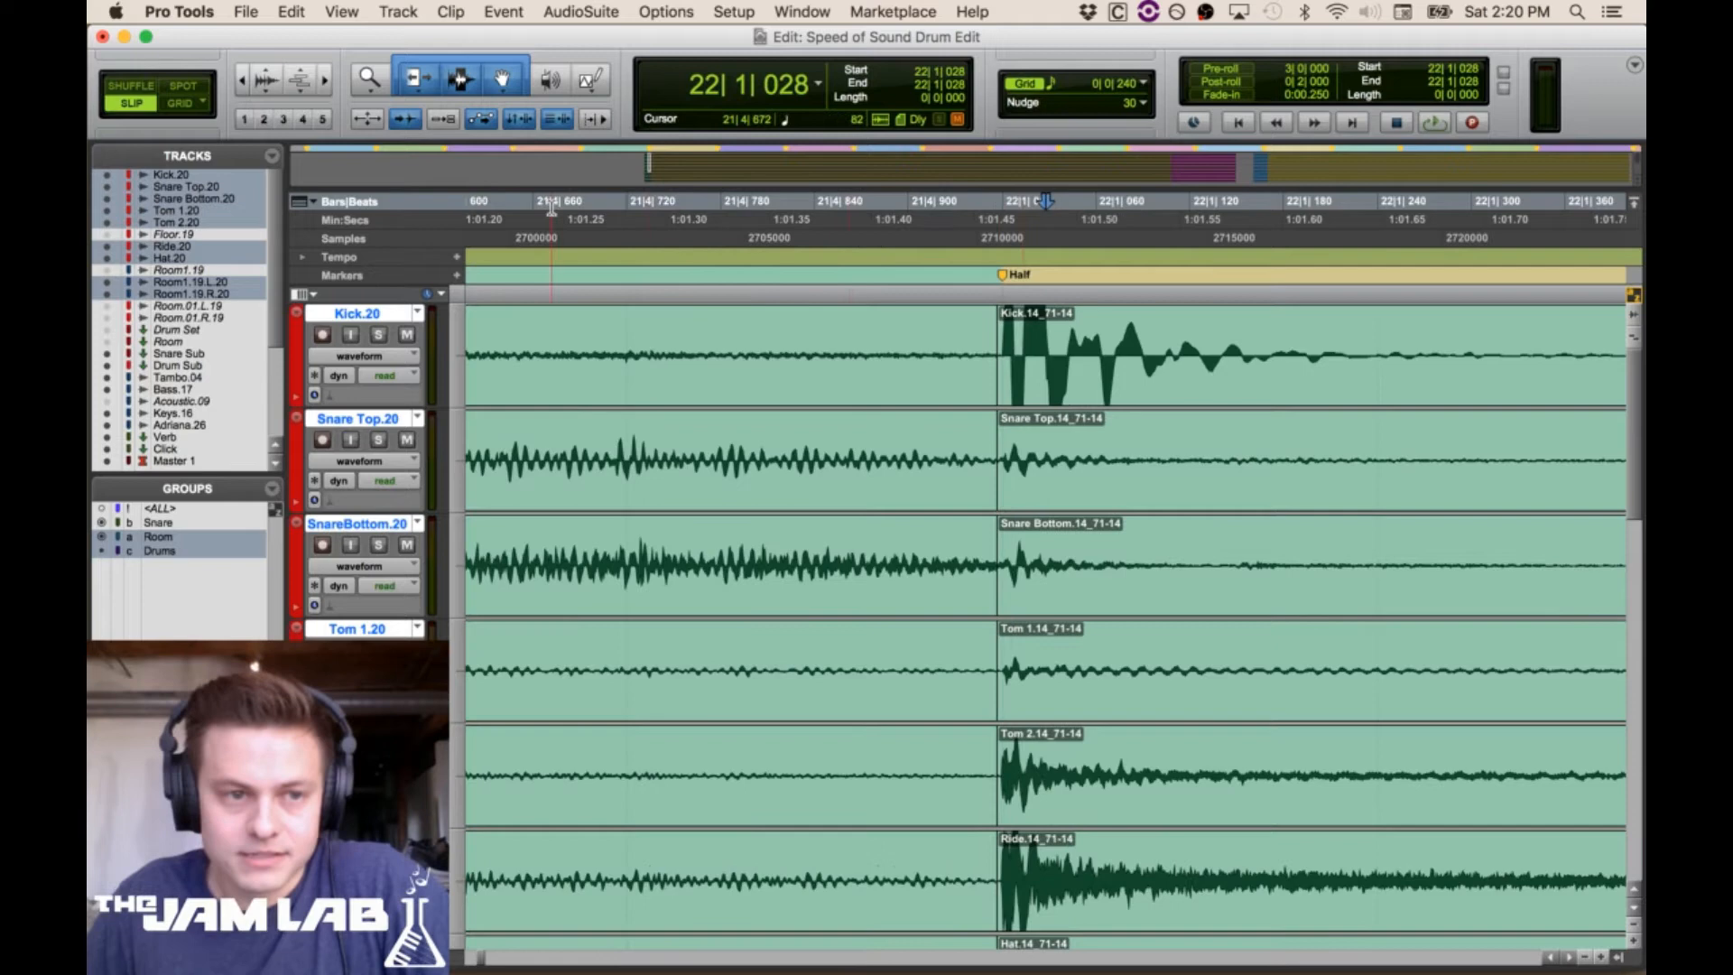
Trim the clip boundary ahead of the kick right up to the Half marker at 22|1|000
left_click(326, 80)
left_click(326, 81)
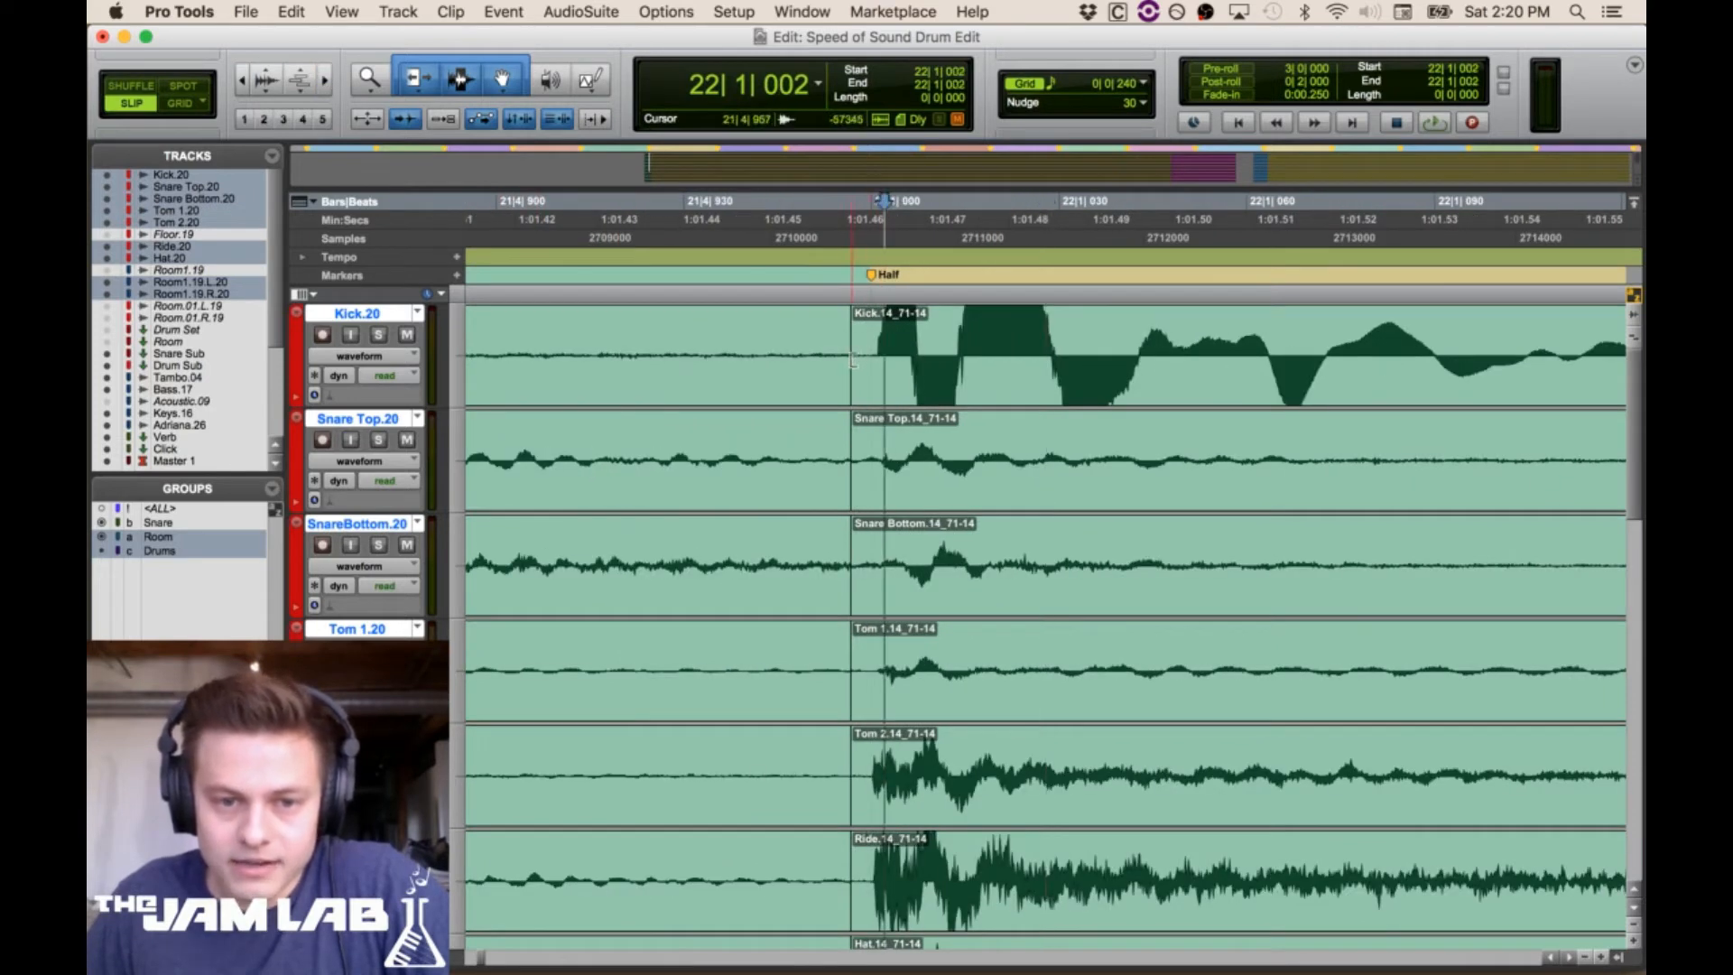
left_click_drag(853, 360, 873, 380)
left_click(912, 340)
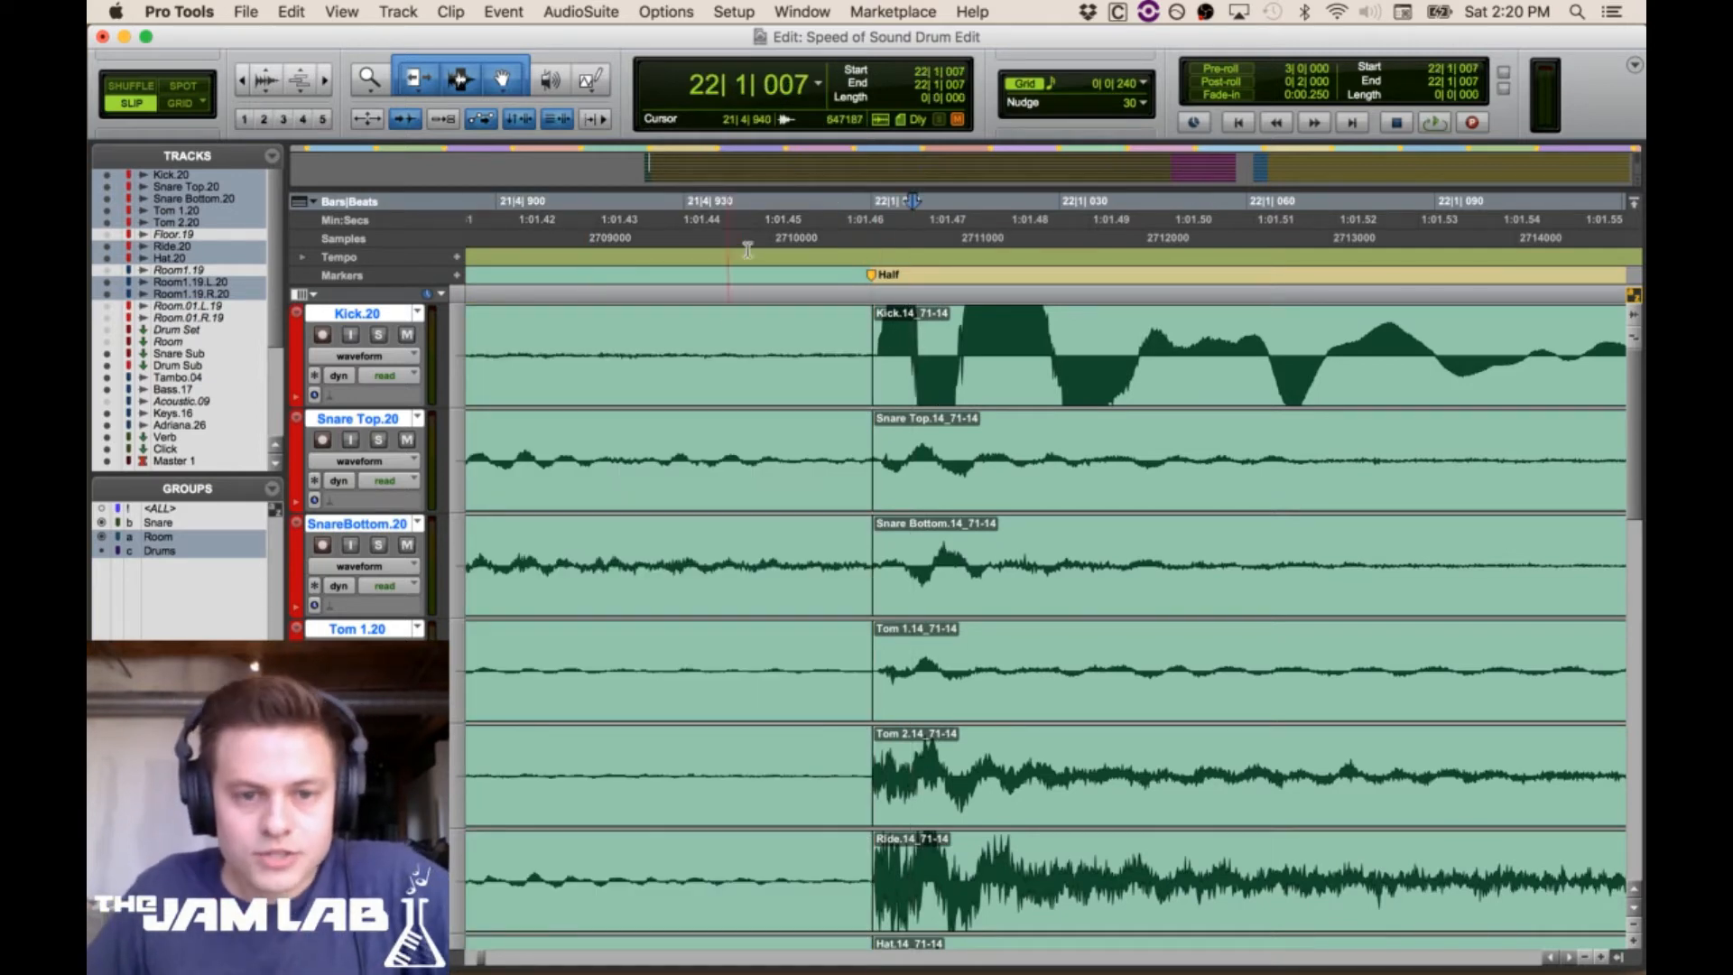
left_click(901, 334)
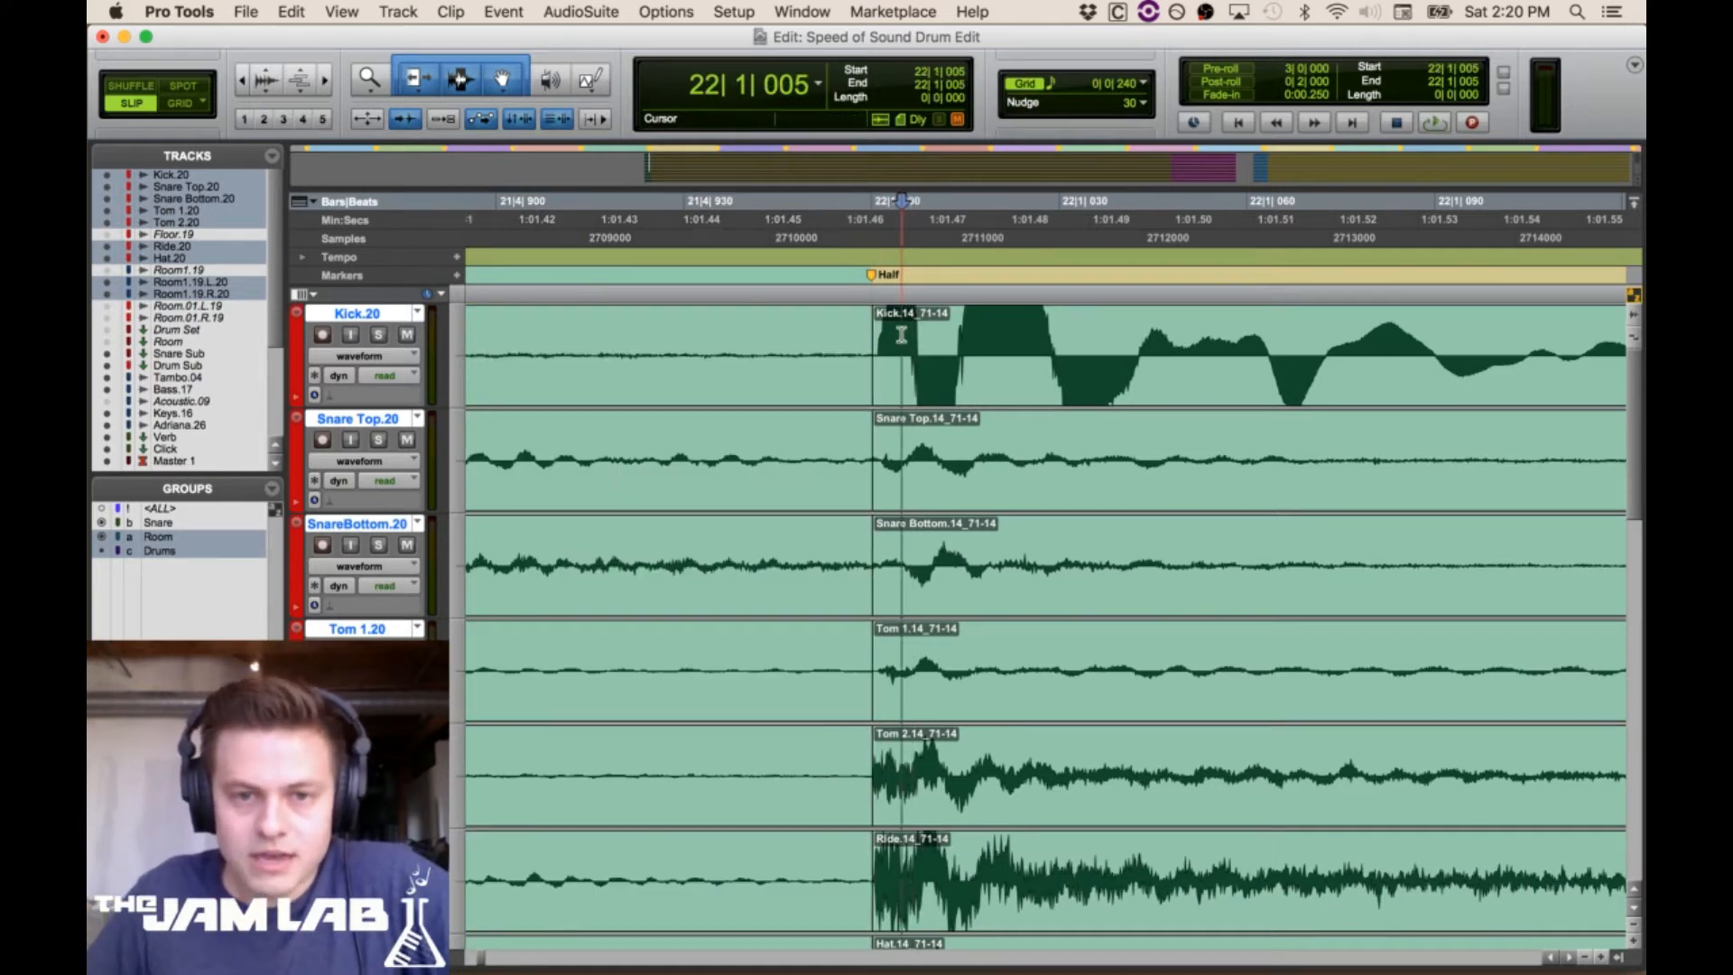
Fine-tune the clip boundary by moving it slightly earlier and trimming it forward to 22|1|001, just before the kick's attack
left_click(326, 79)
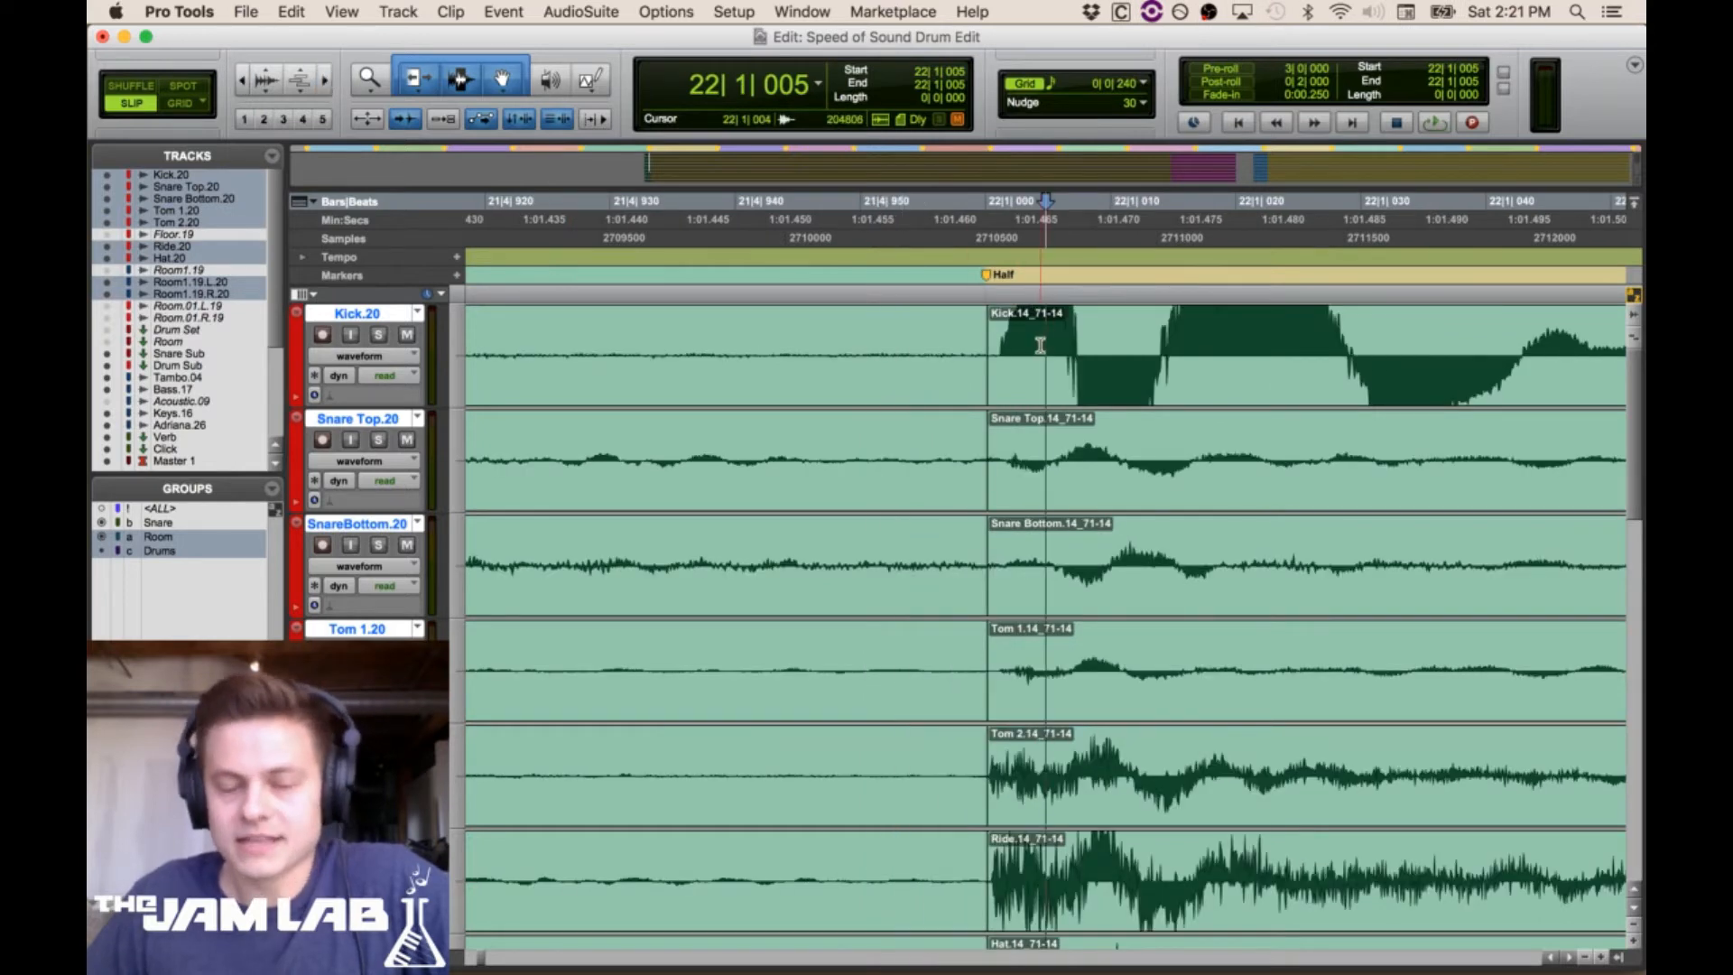
left_click_drag(990, 348, 1018, 333)
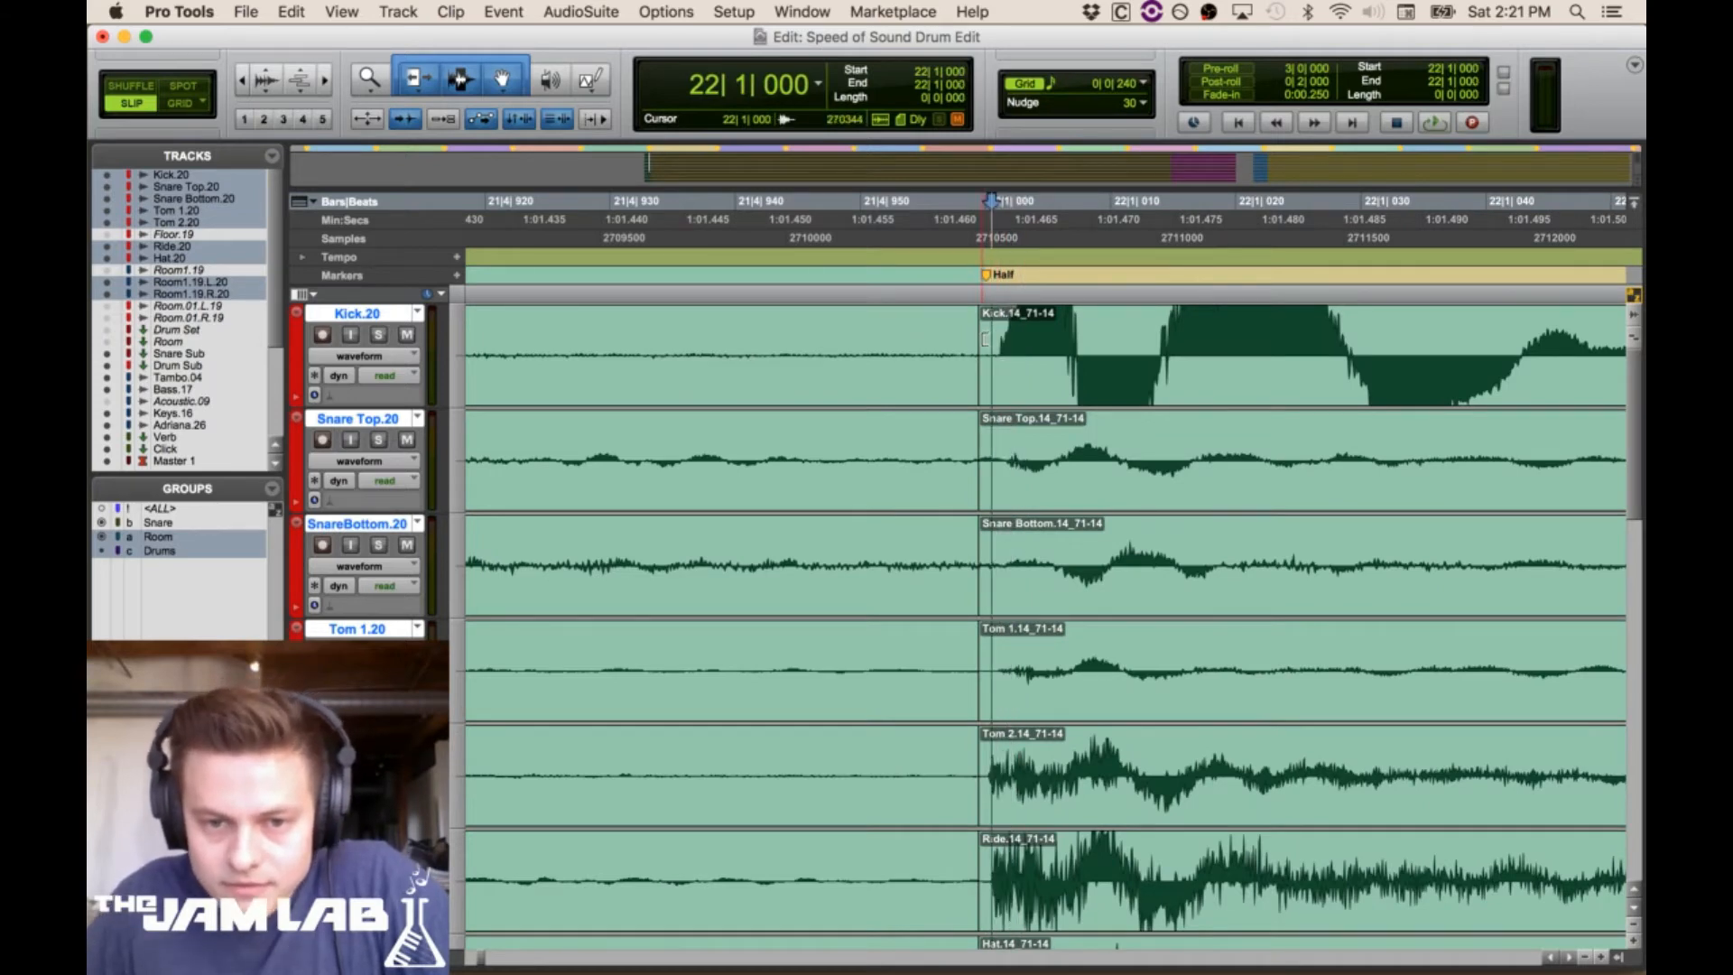
left_click_drag(979, 334, 998, 399)
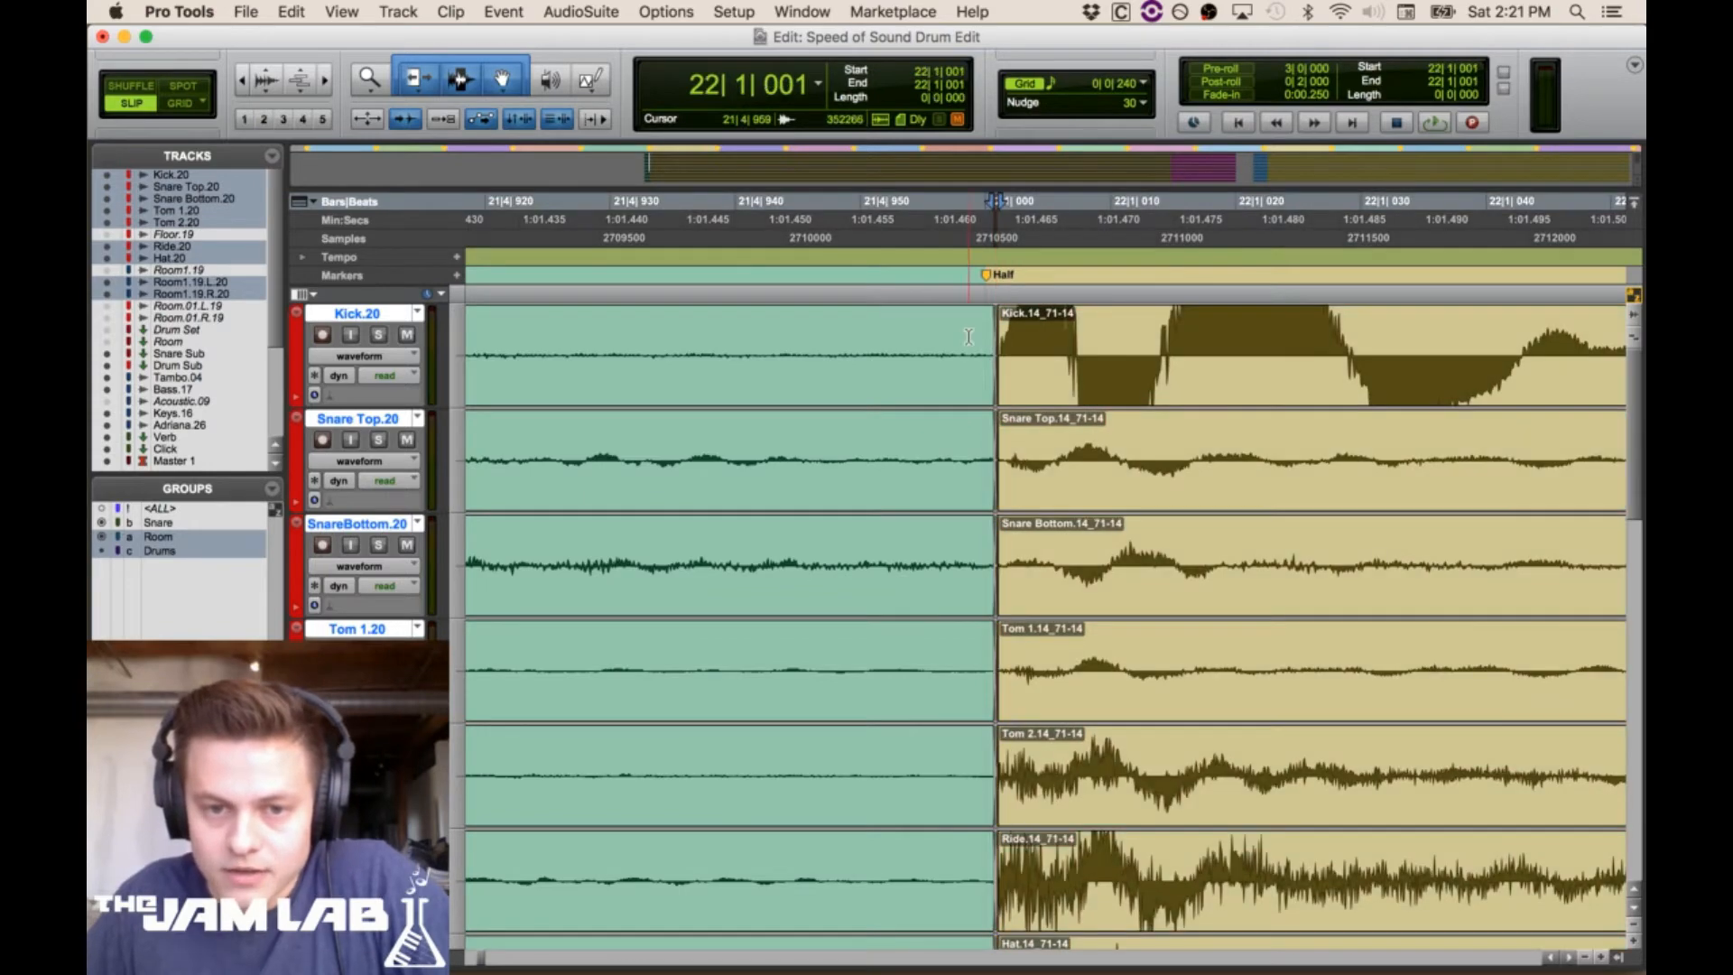
Try trimming the clip boundary after the Half marker forward to the room mics' attack at 22|1|006, compare it against the kick, and undo it
left_click(967, 336)
scroll(967, 336, "down", 3)
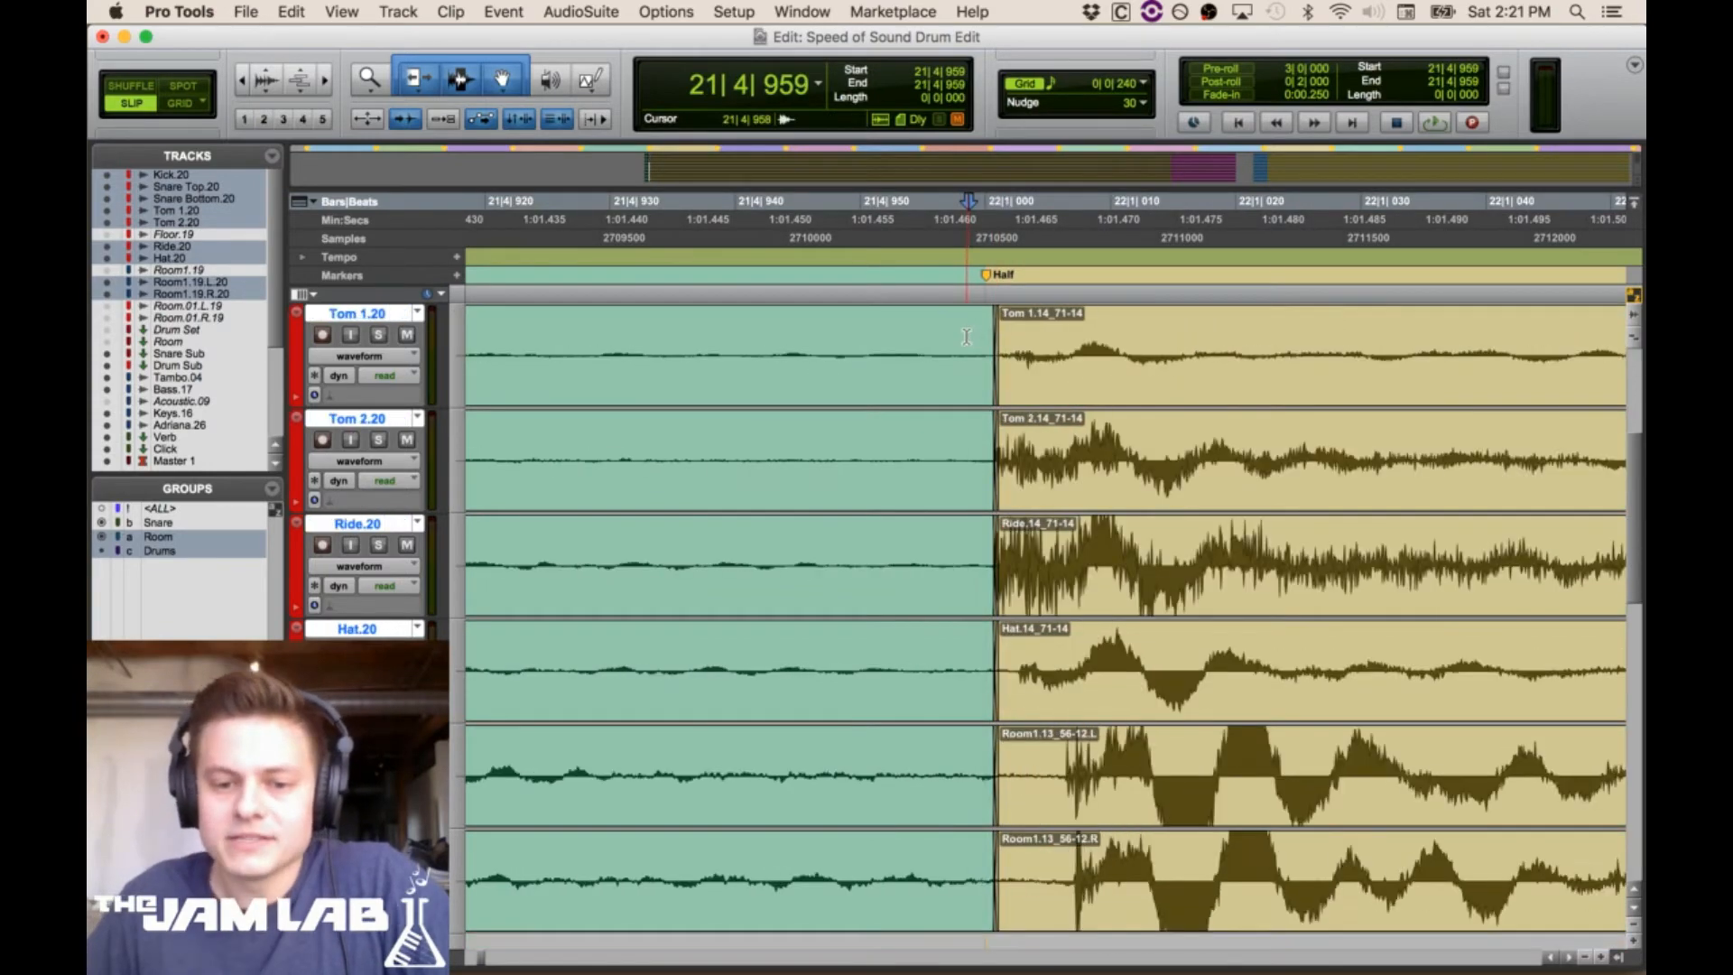
scroll(1012, 459, "down", 2)
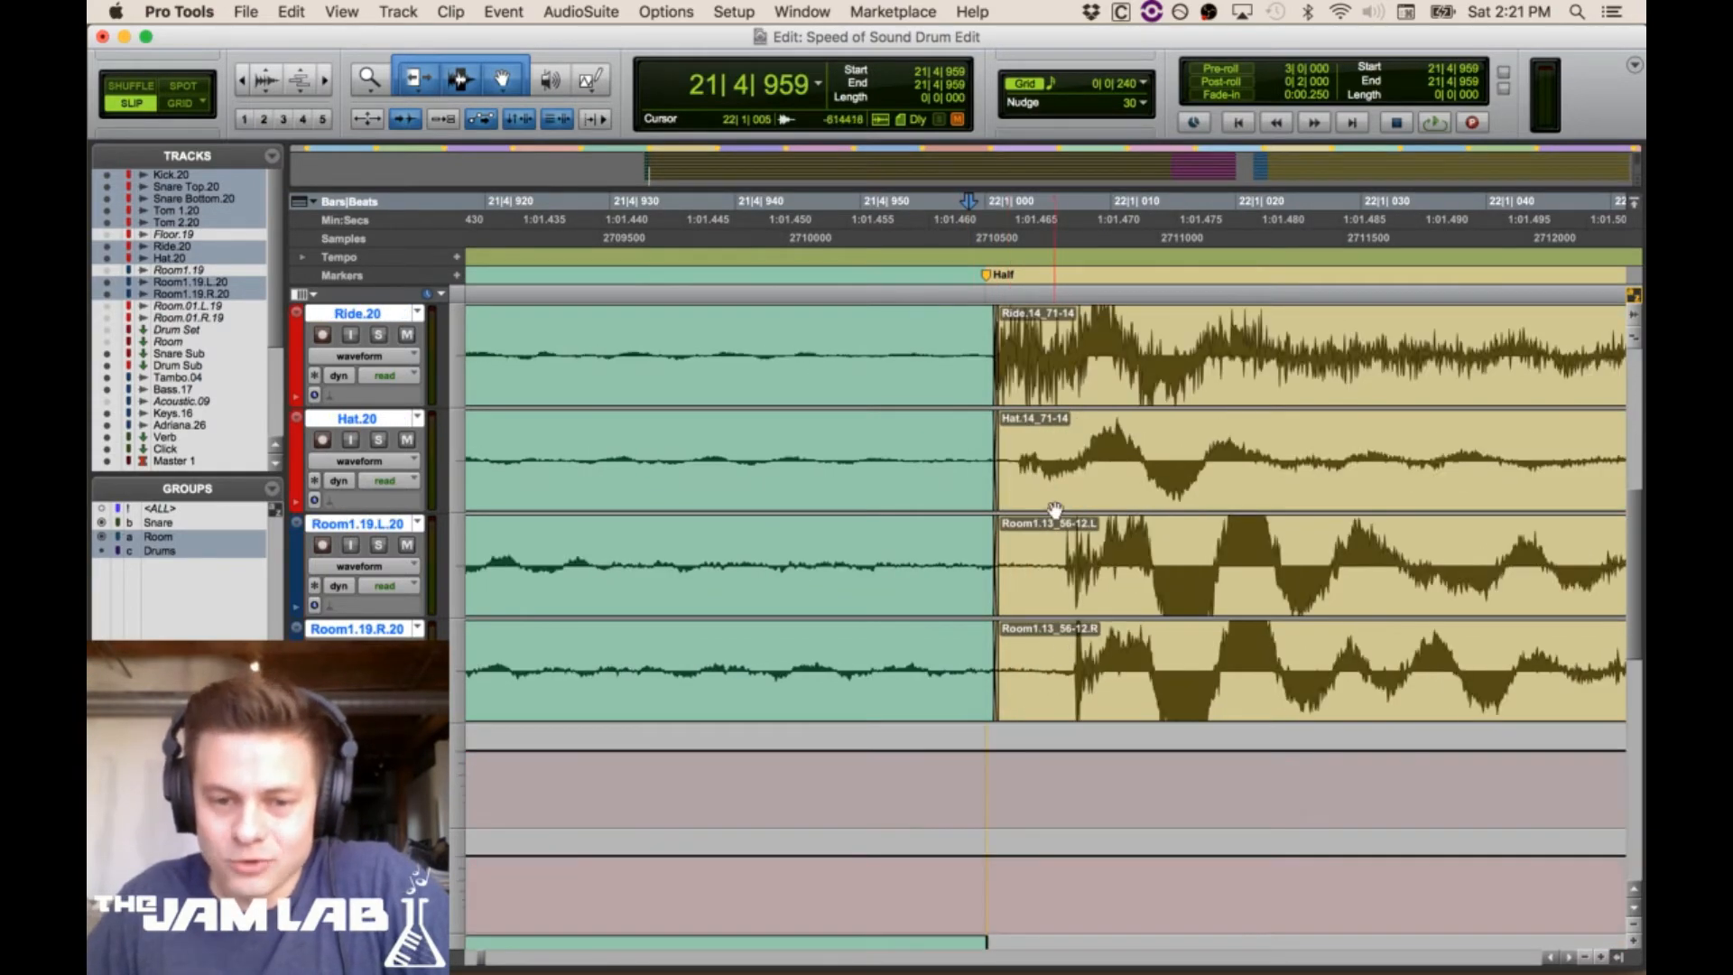
left_click(1059, 555)
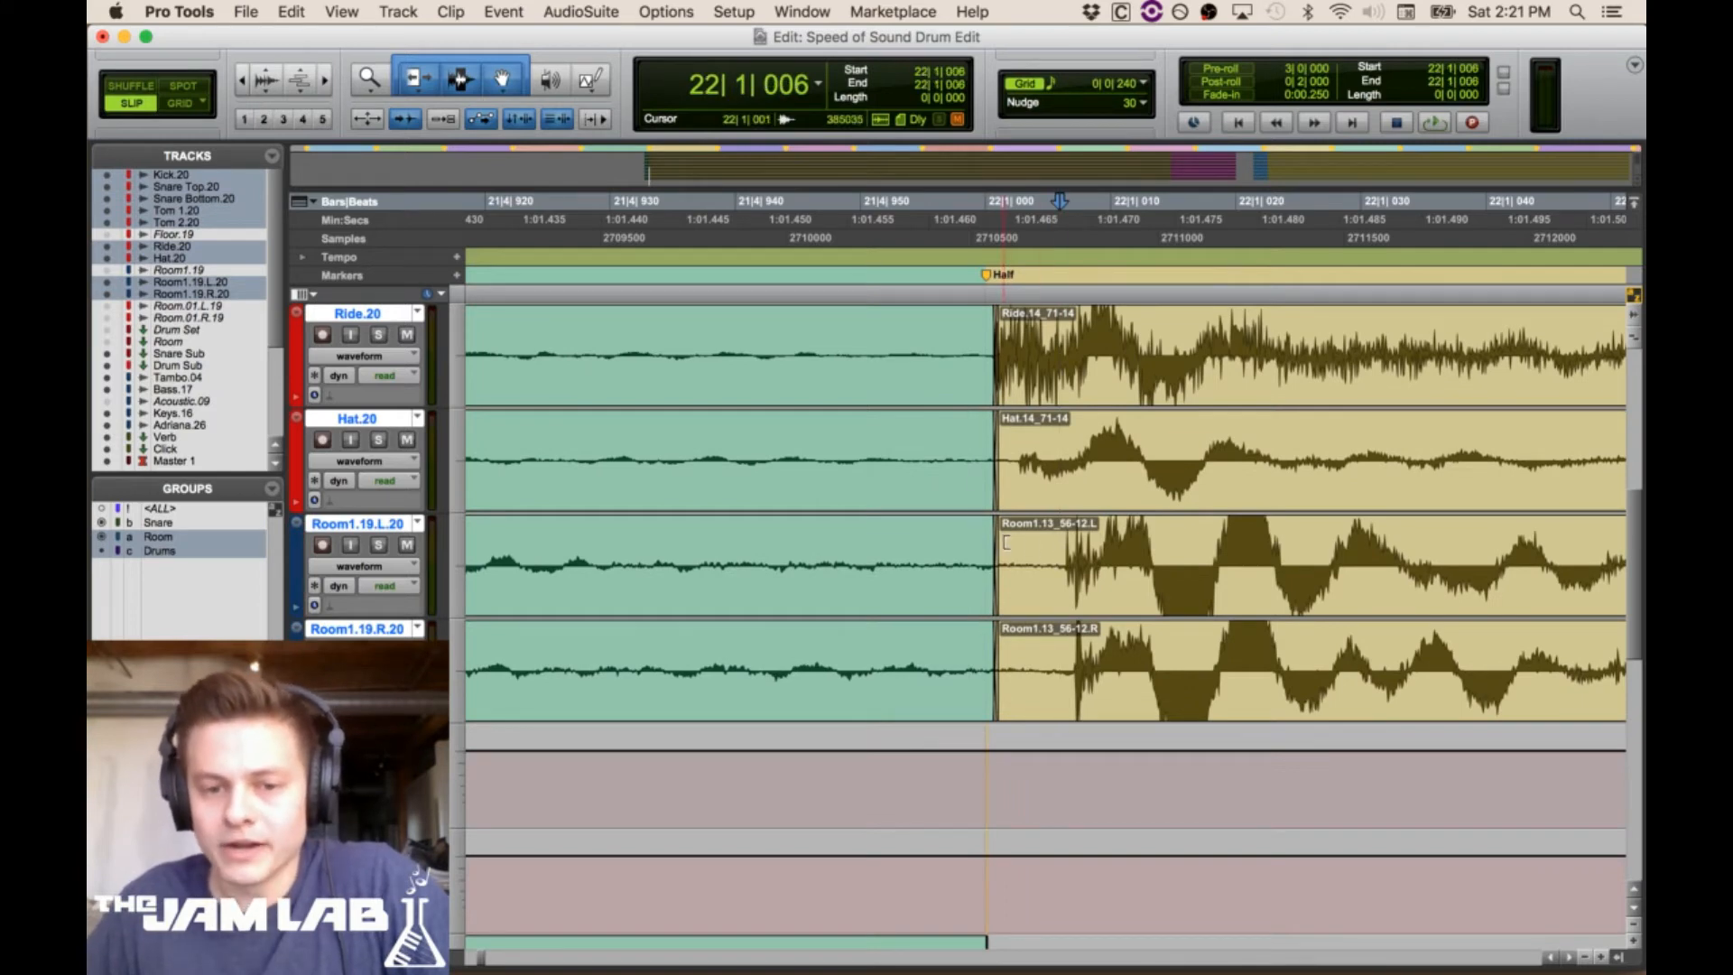
left_click_drag(985, 545, 1061, 544)
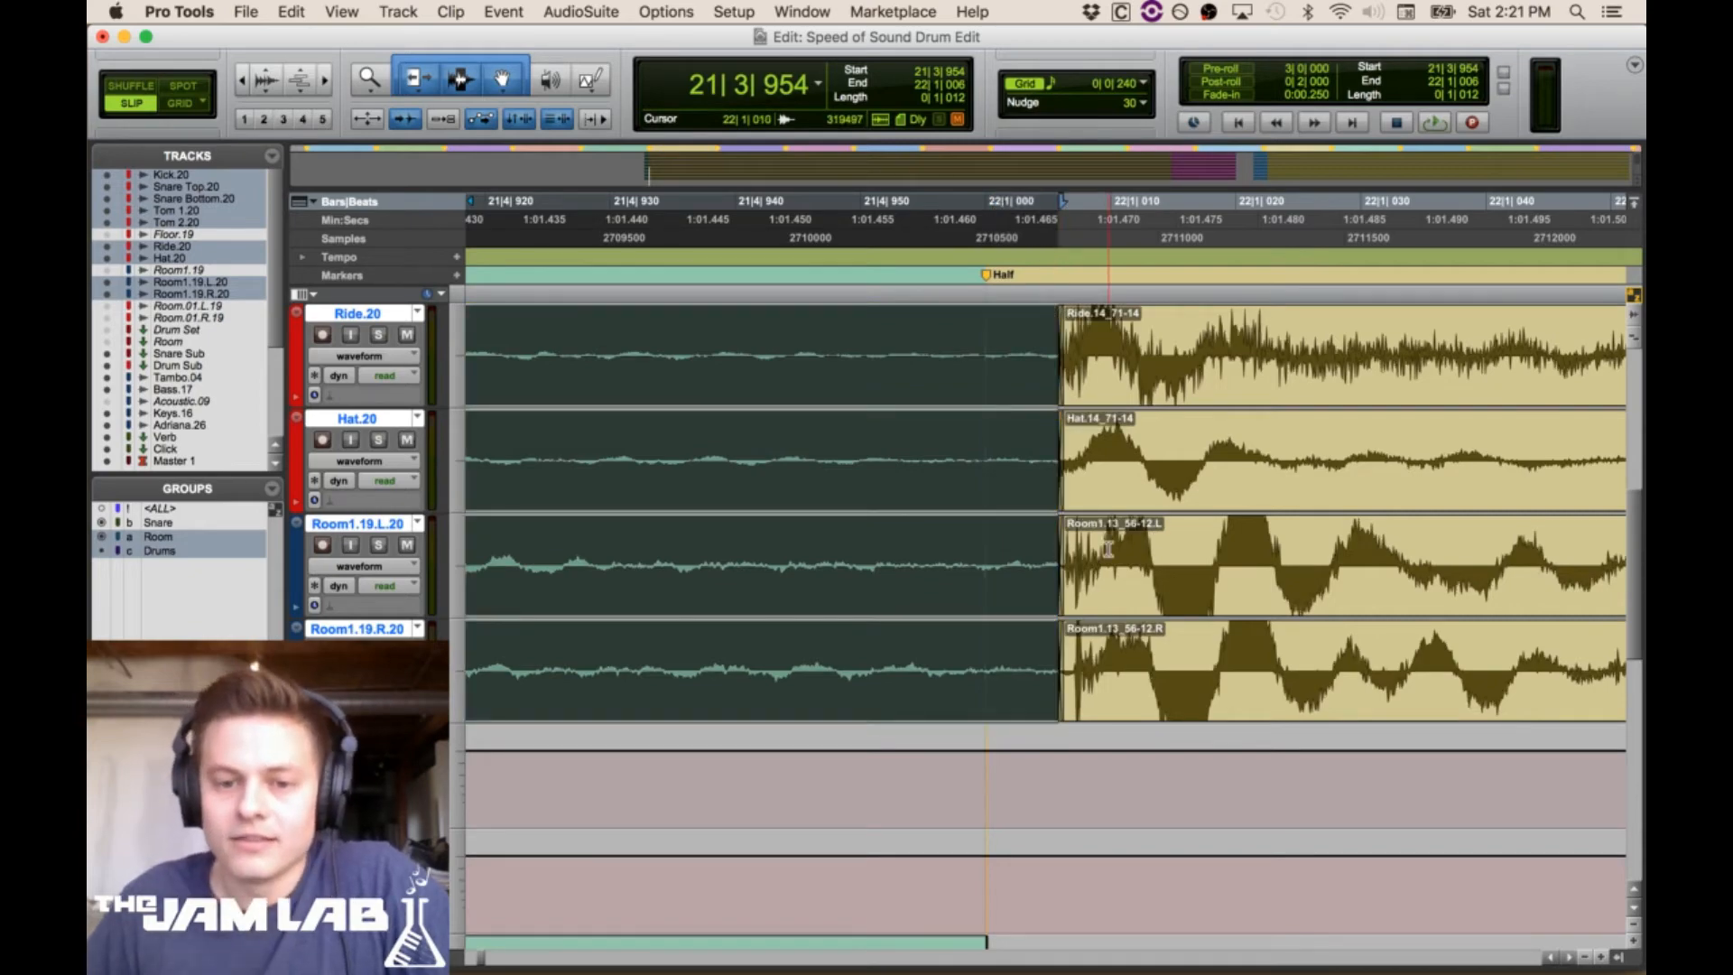
scroll(1108, 549, "up", 5)
left_click(1101, 355)
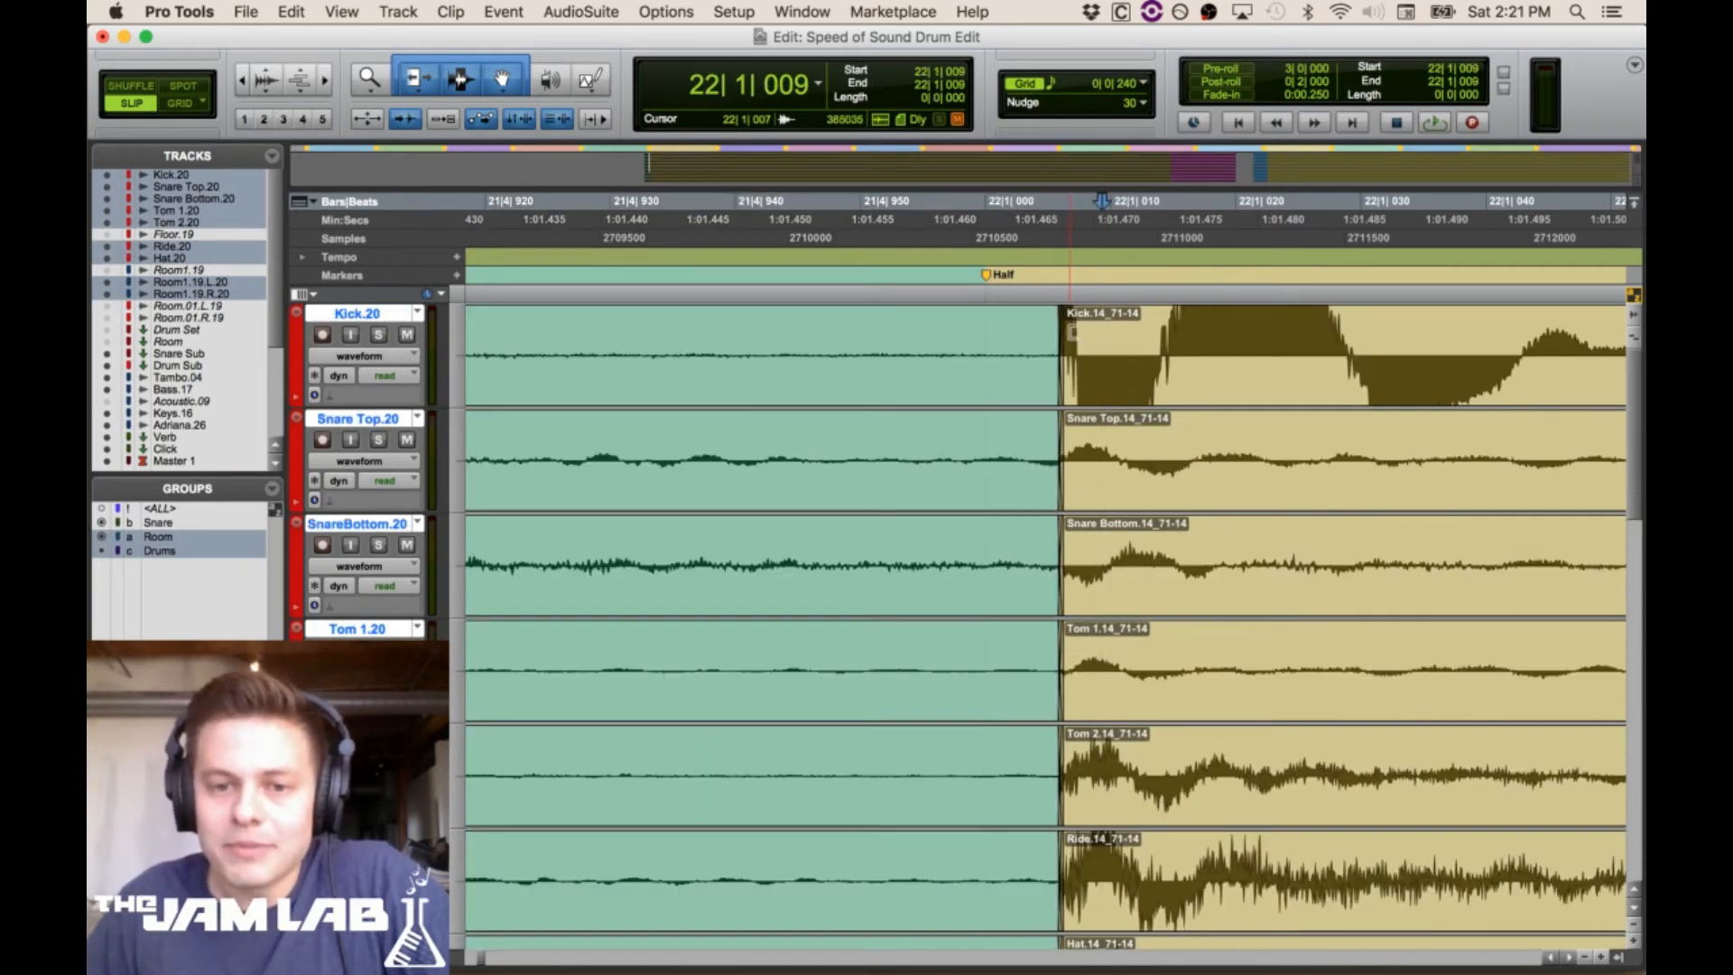
key("super+z")
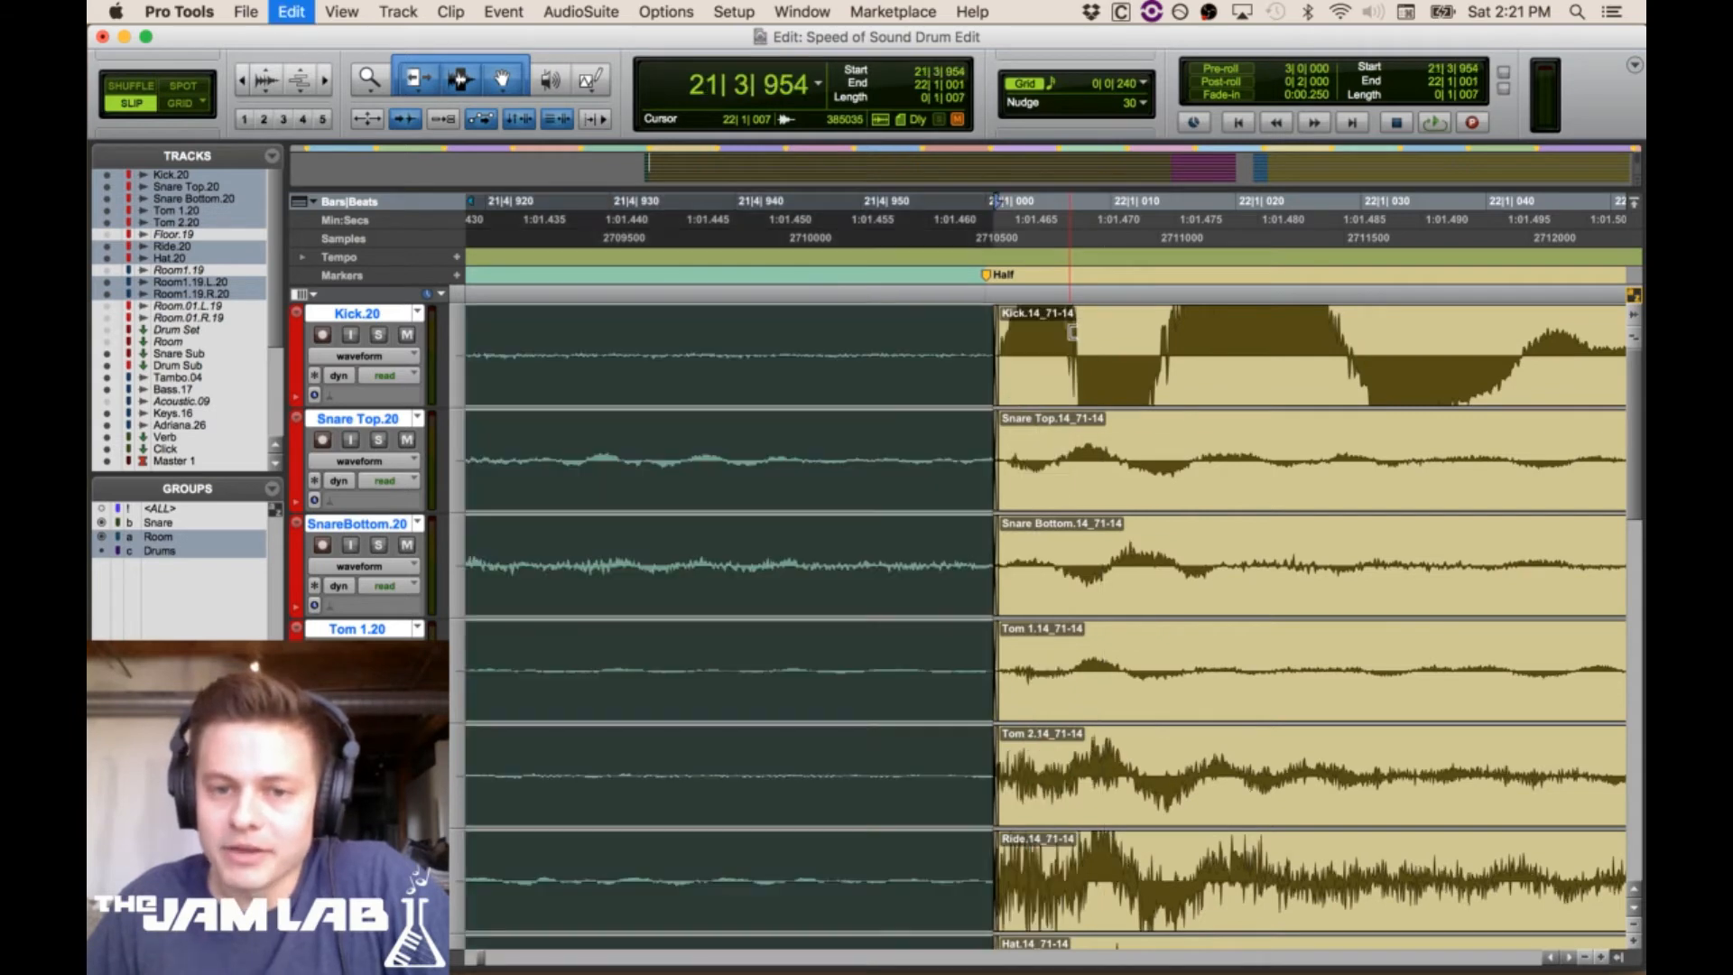
left_click(962, 339)
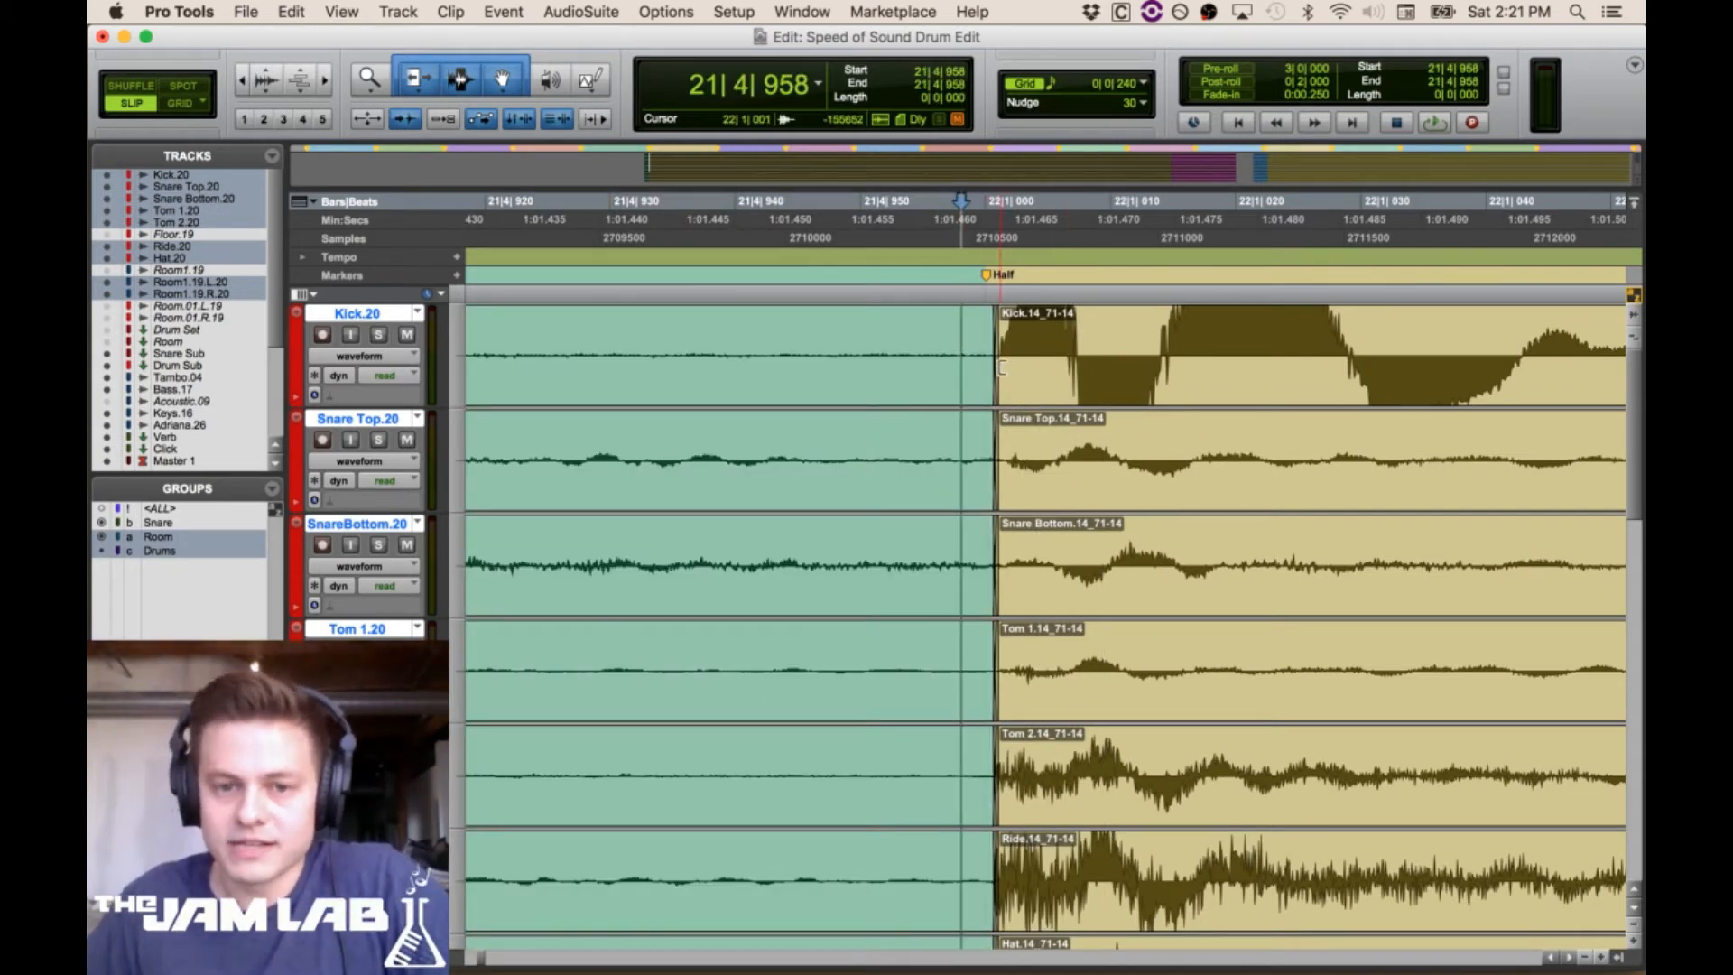
left_click(952, 336)
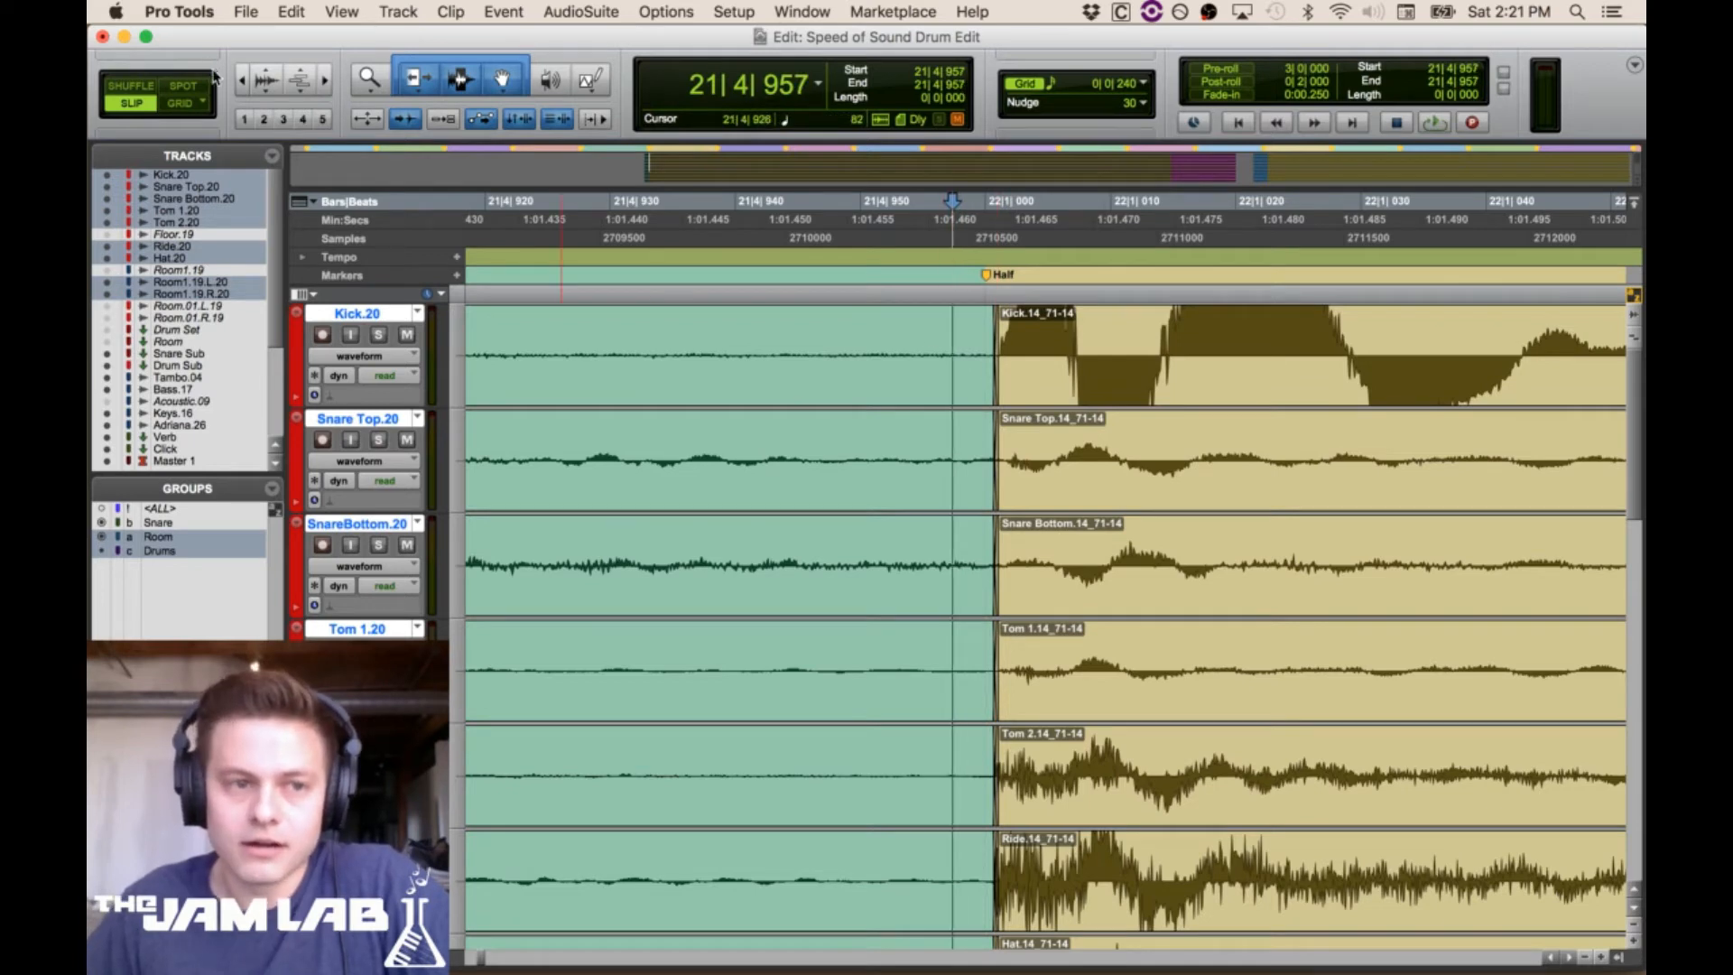
Audition the edited drums across the Half marker, starting from just before the clip at 21|3|923
key("r")
key("r")
key("r")
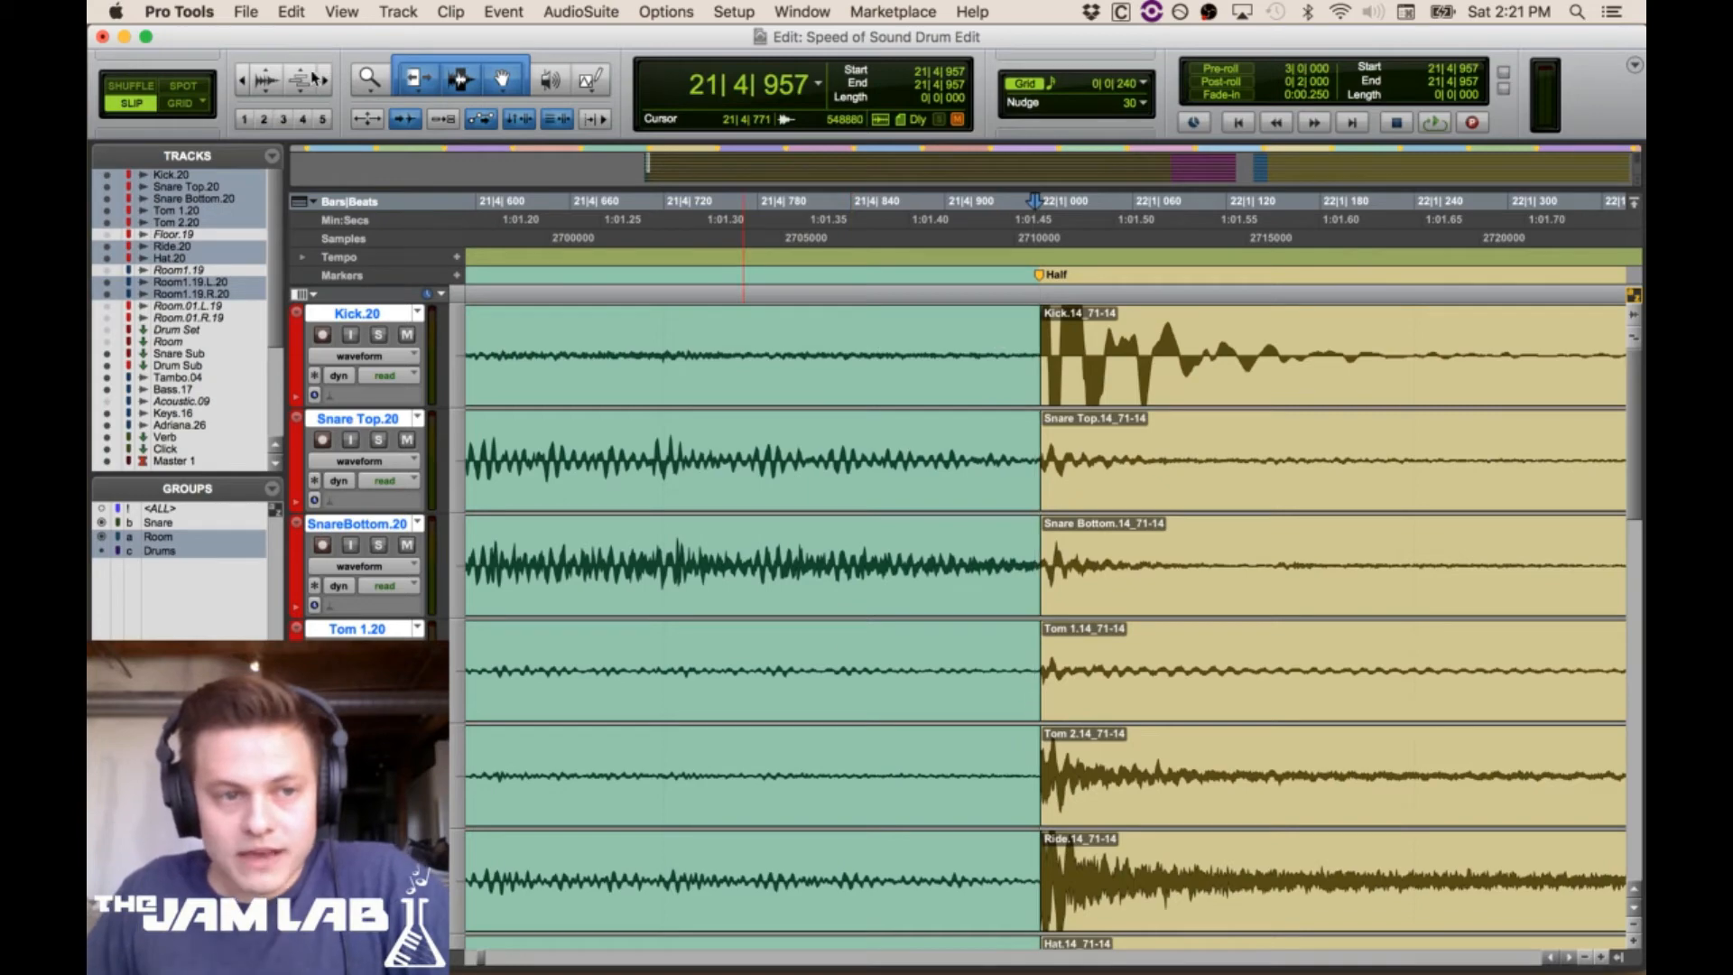
left_click(242, 82)
left_click(242, 82)
left_click(651, 320)
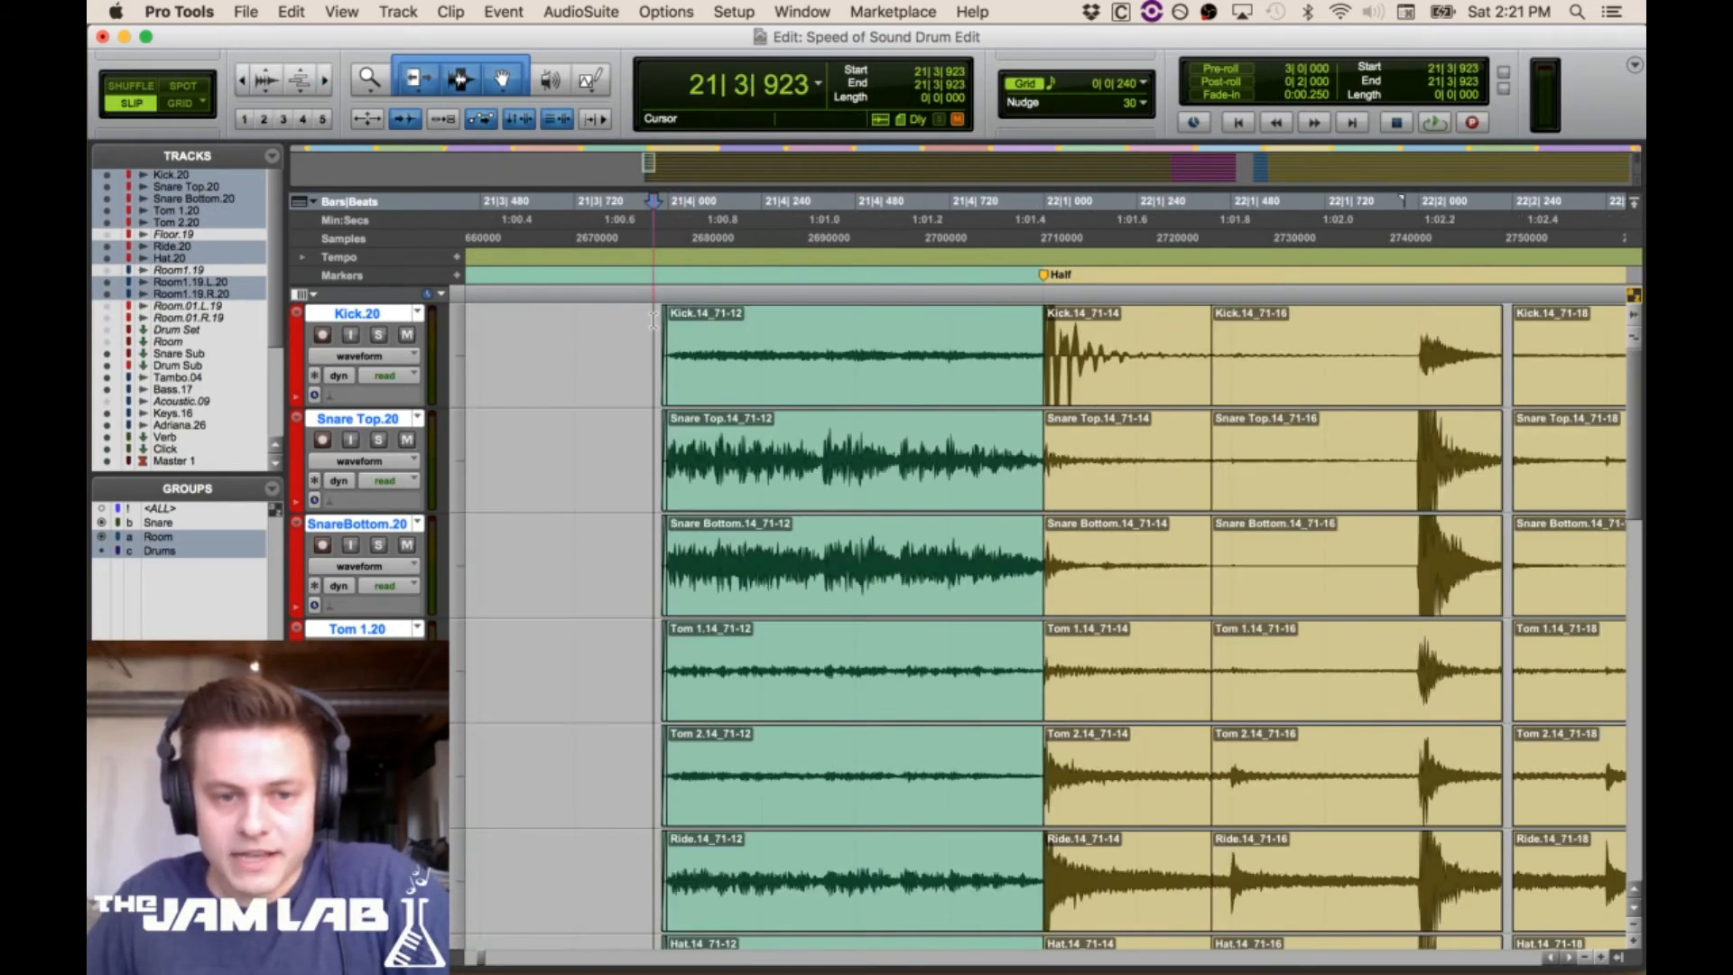
key("space")
key("space")
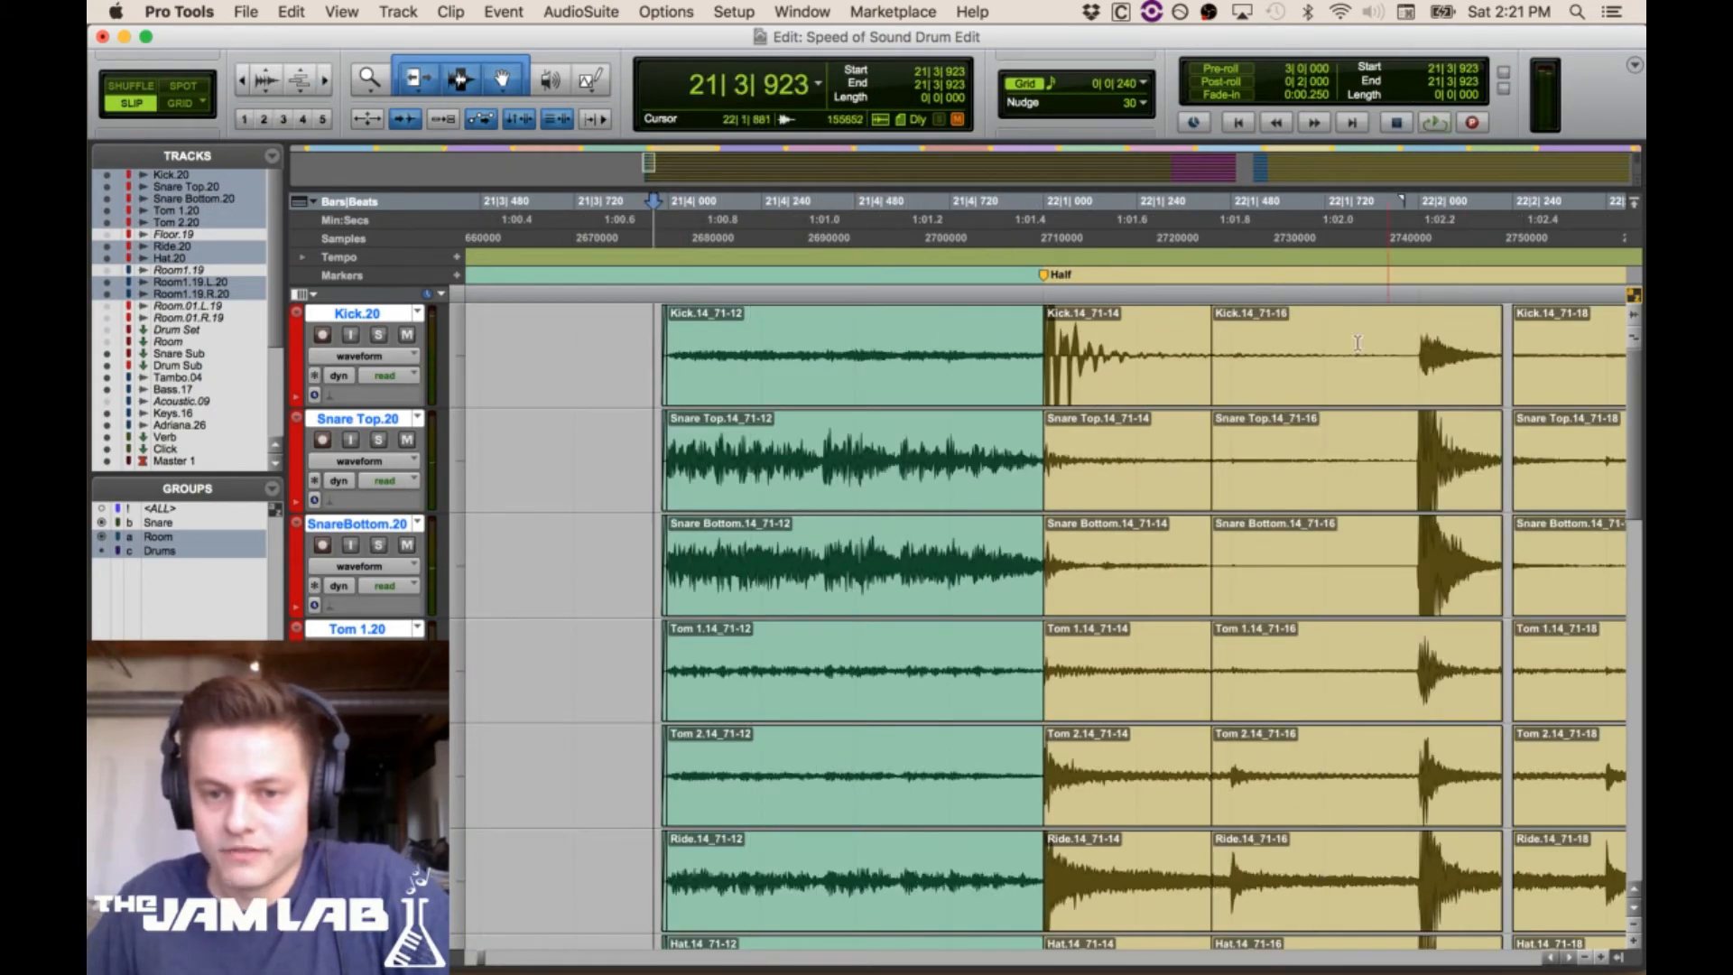
Trim the clip boundary ahead of the ride hit near 22|1|480 forward so it sits close to the attack
left_click(1194, 341)
left_click(325, 79)
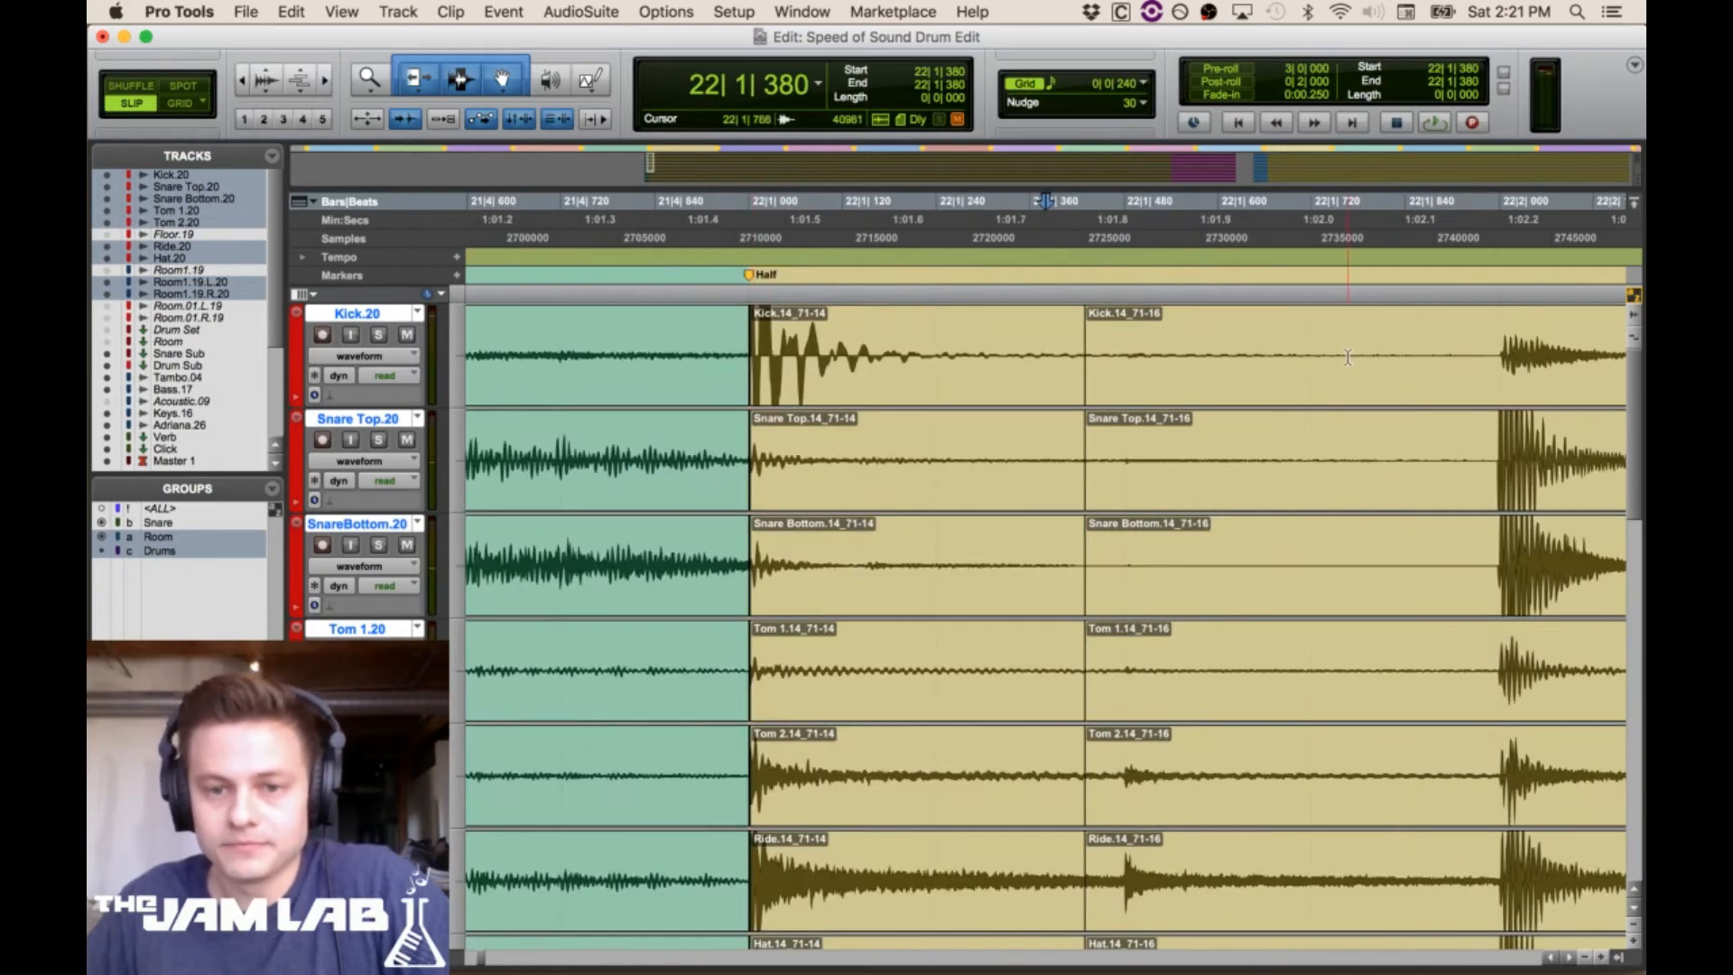
scroll(813, 401, "right", 3)
left_click(891, 354)
scroll(857, 518, "down", 2)
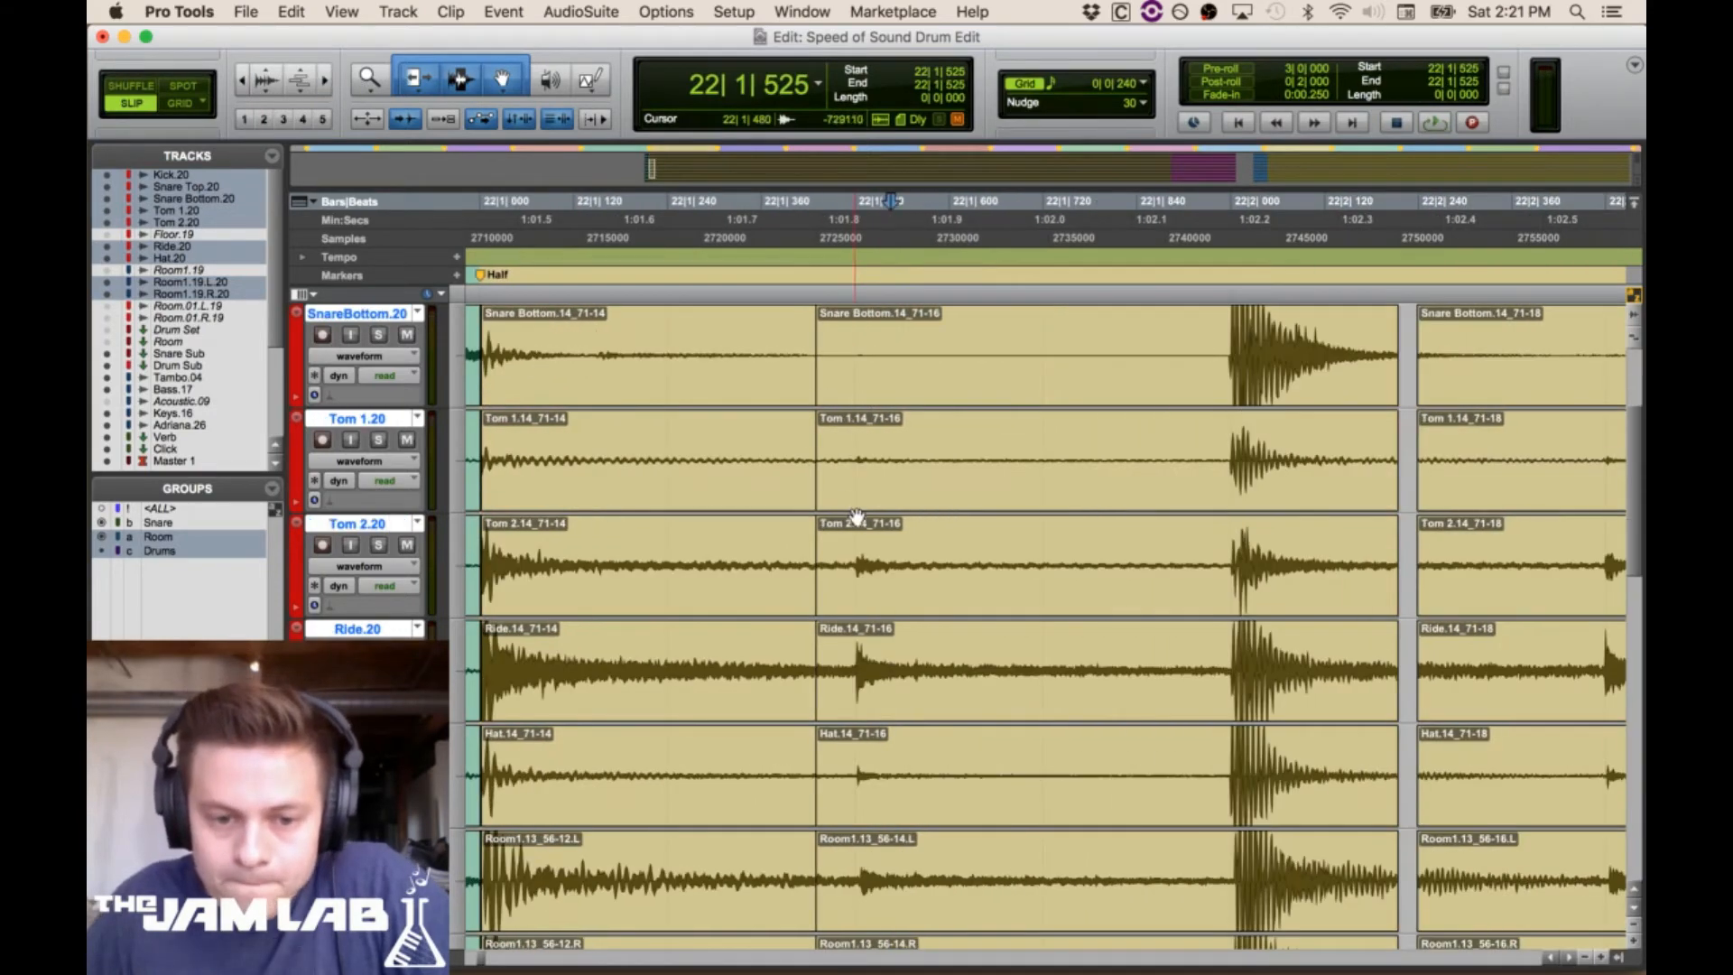
left_click_drag(810, 652, 852, 645)
double_click(327, 79)
left_click(1163, 653)
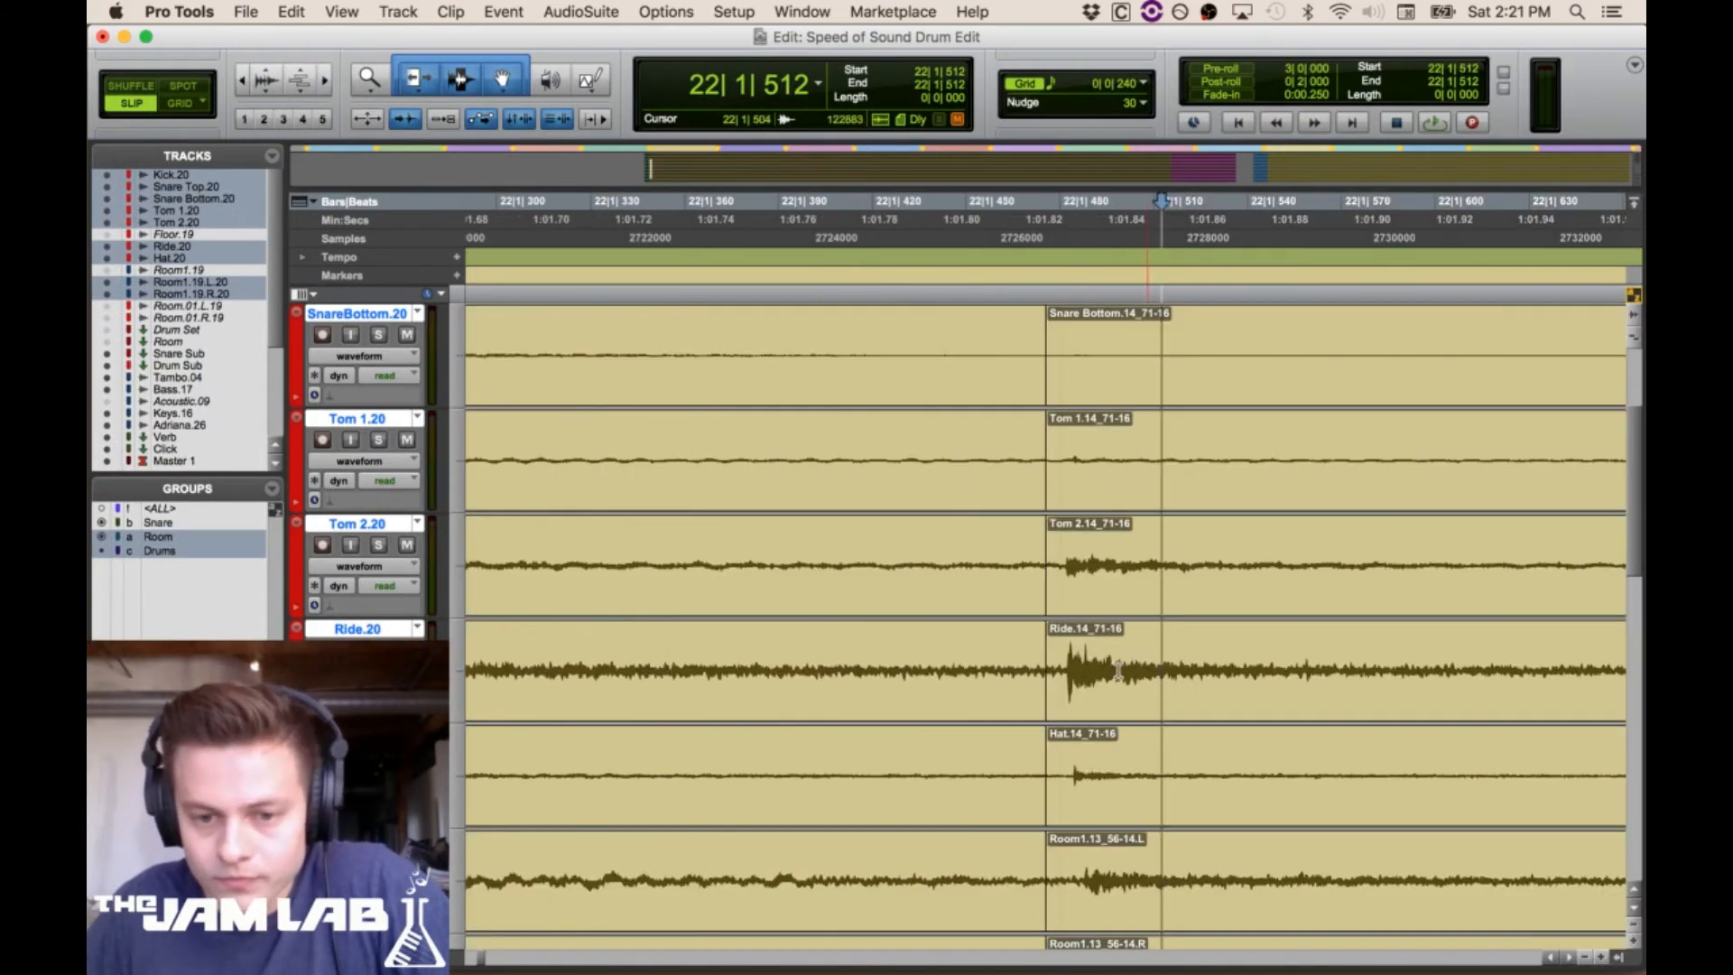
Fine-tune the clip boundary at the ride hit so it falls right at the attack near 22|1|480
left_click(1104, 702)
left_click_drag(1104, 701, 1059, 709)
left_click(1086, 662)
left_click(1029, 687)
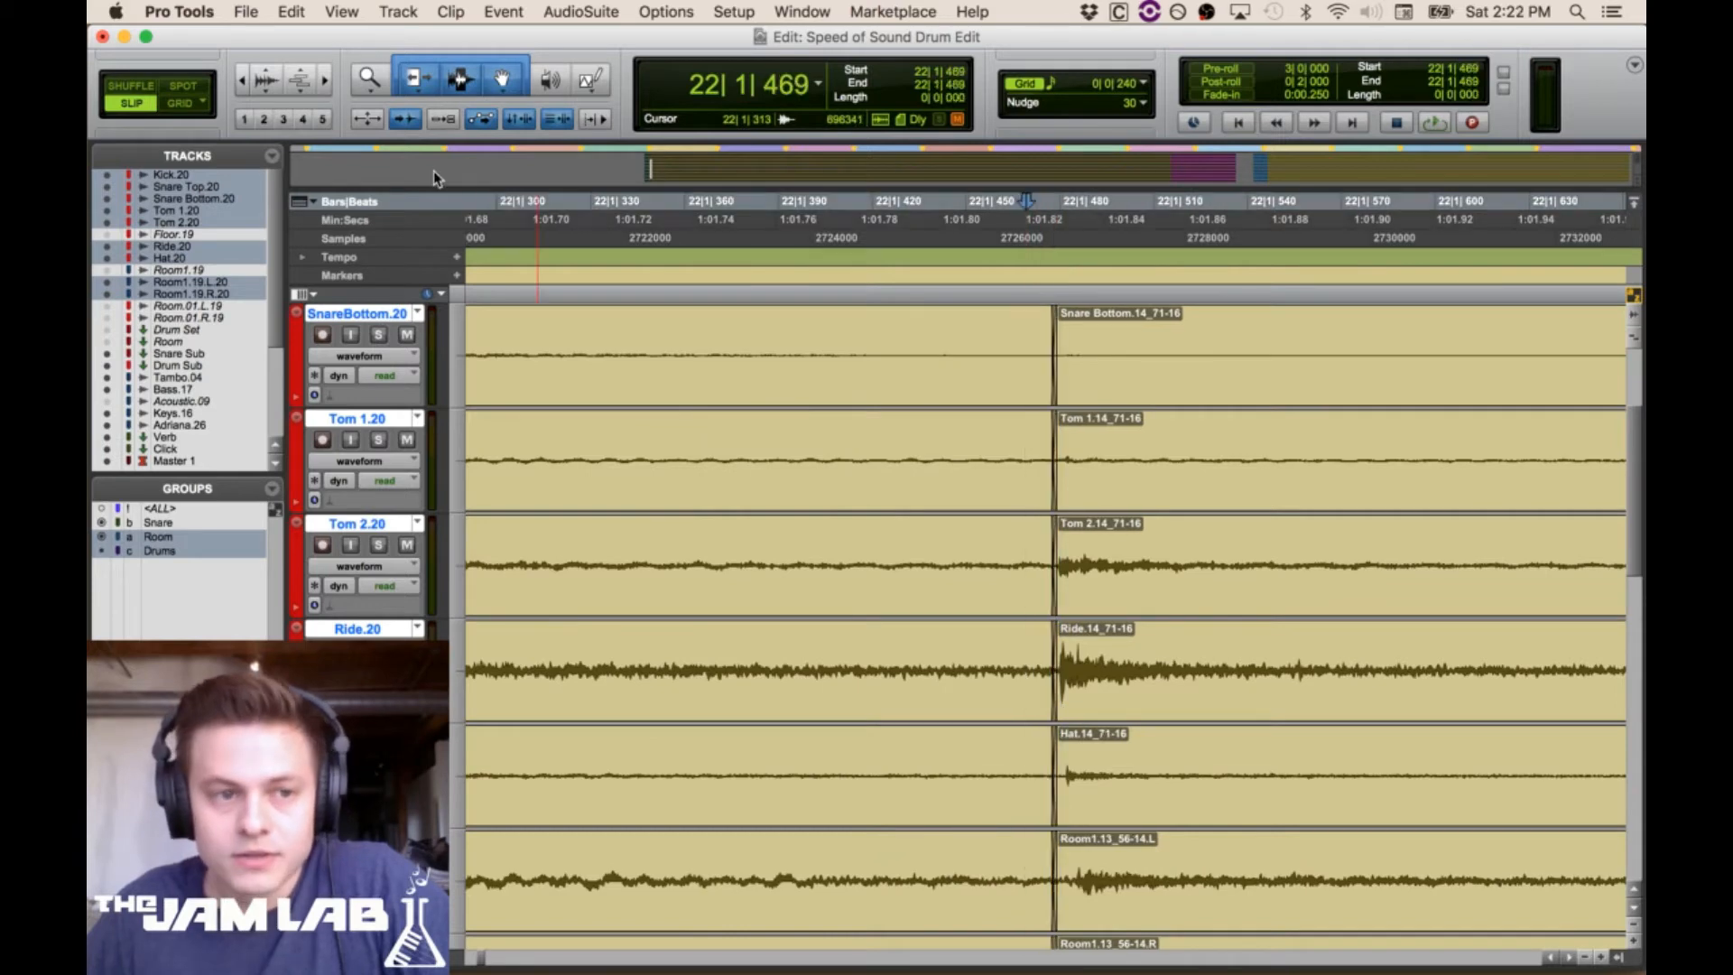
Close the gap after the snare hit at 22|2|000 by moving the clip boundary forward to about 22|2|478
left_click(246, 82)
left_click_drag(1397, 650, 1645, 664)
left_click(1180, 649)
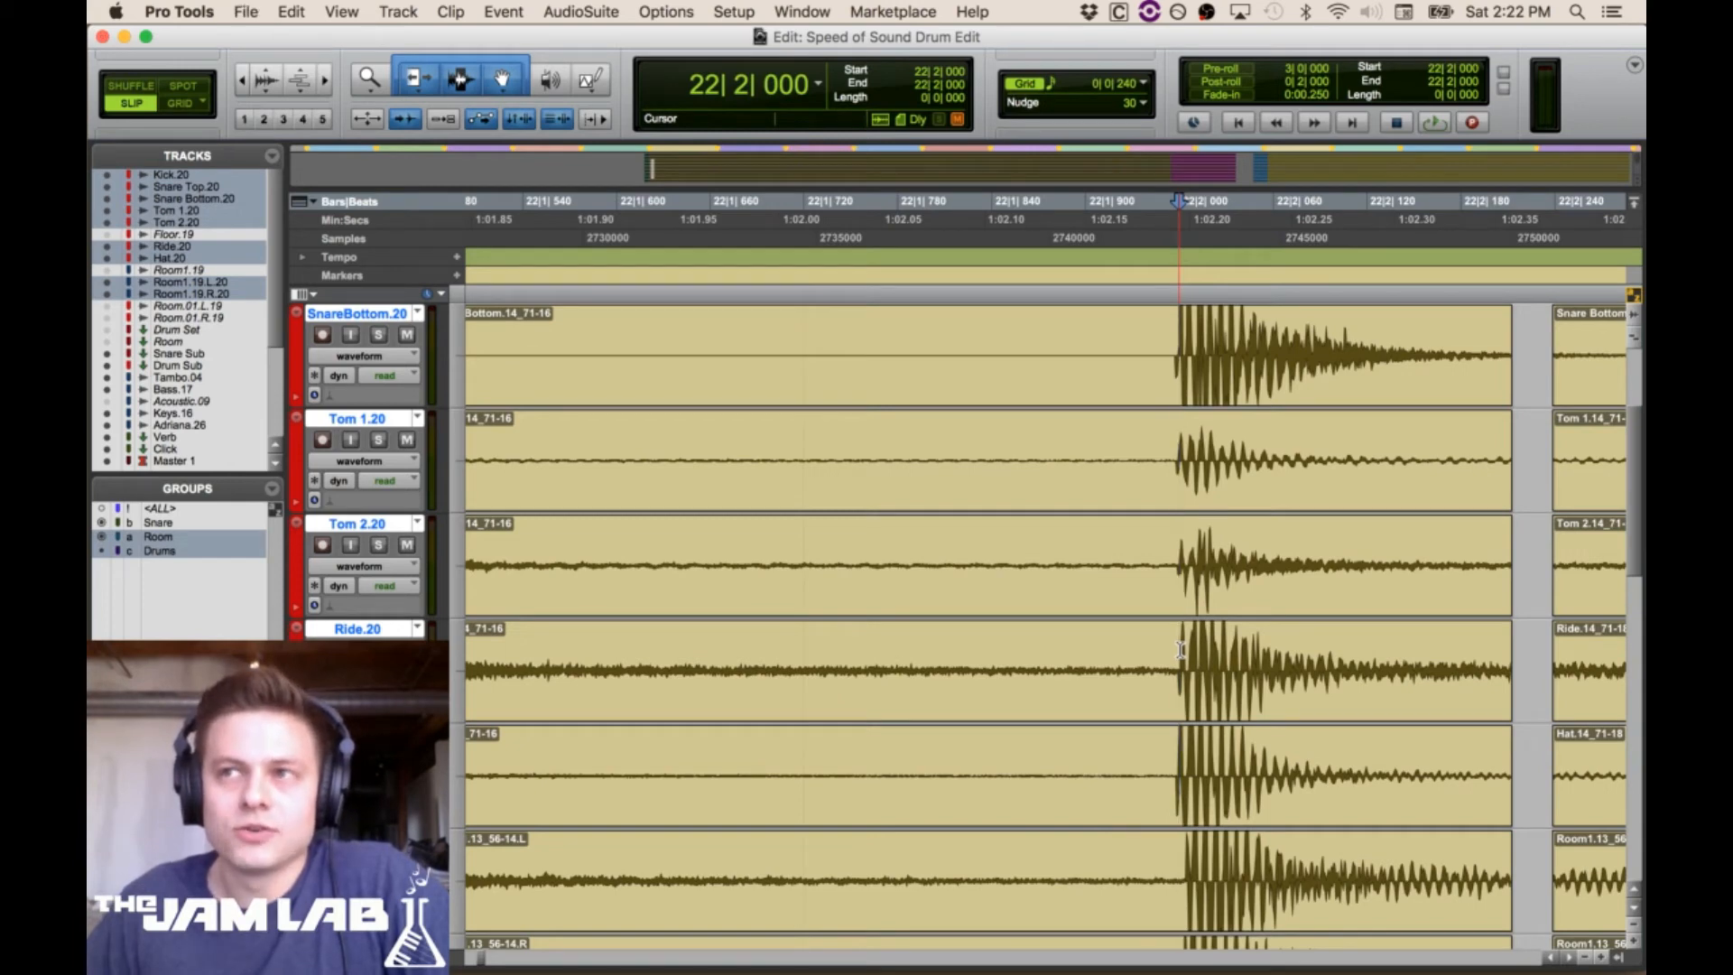
scroll(1178, 650, "up", 3)
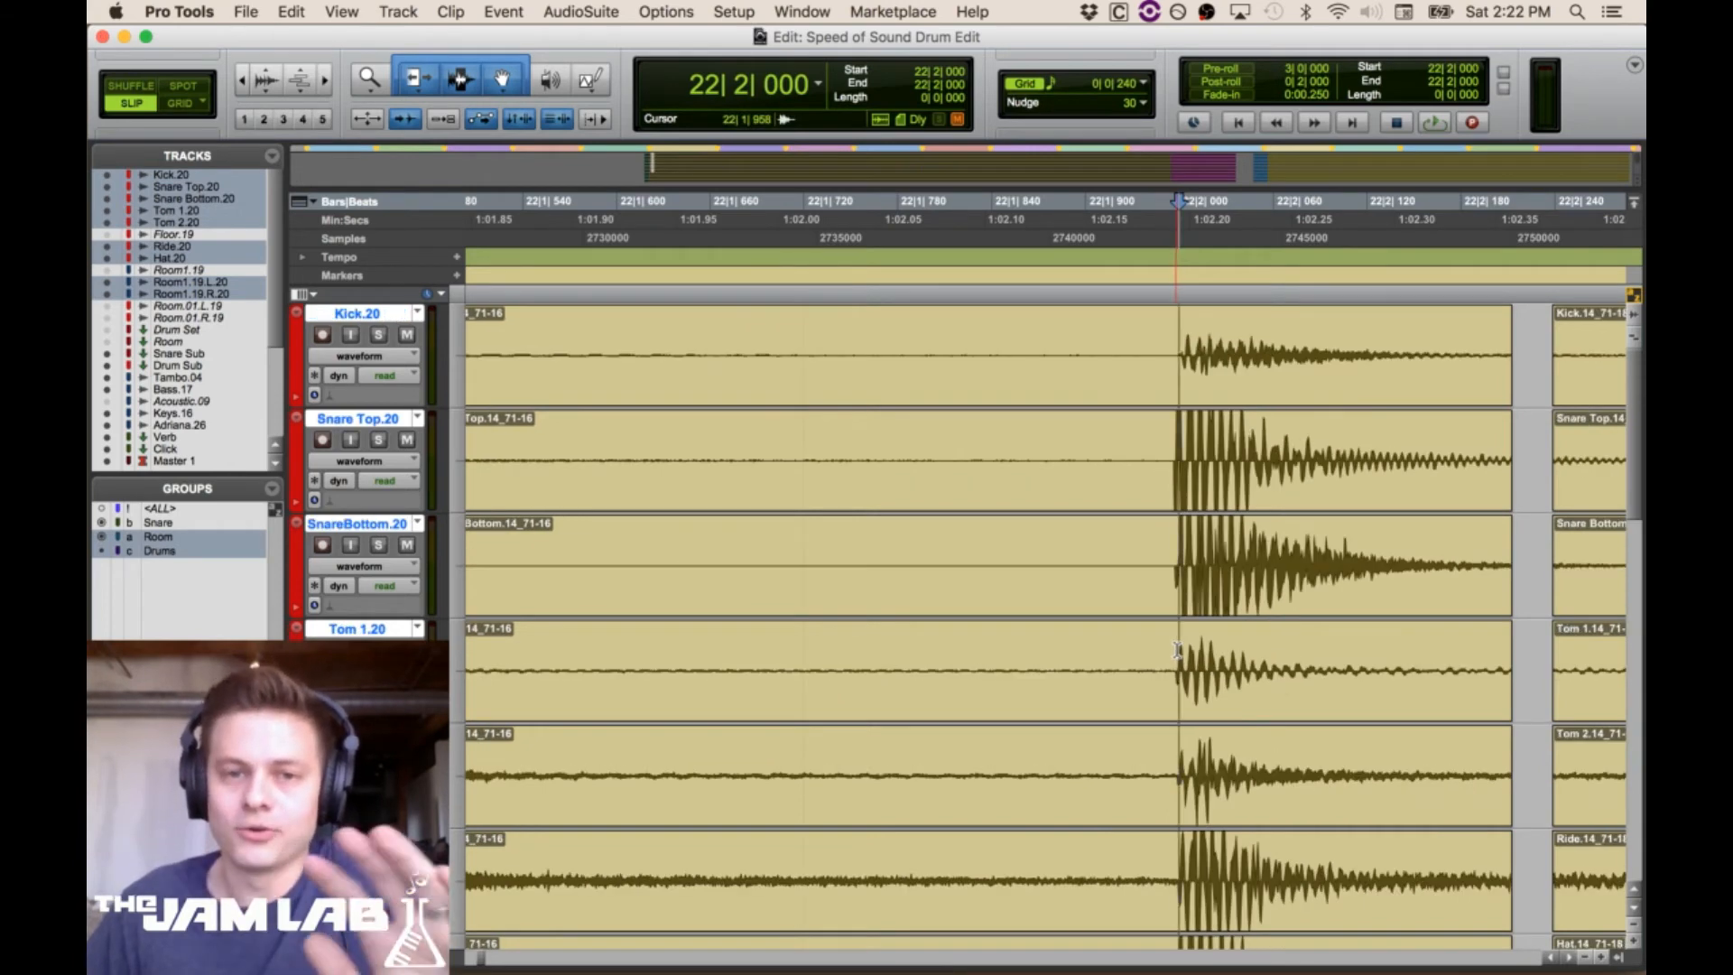
left_click(1152, 429)
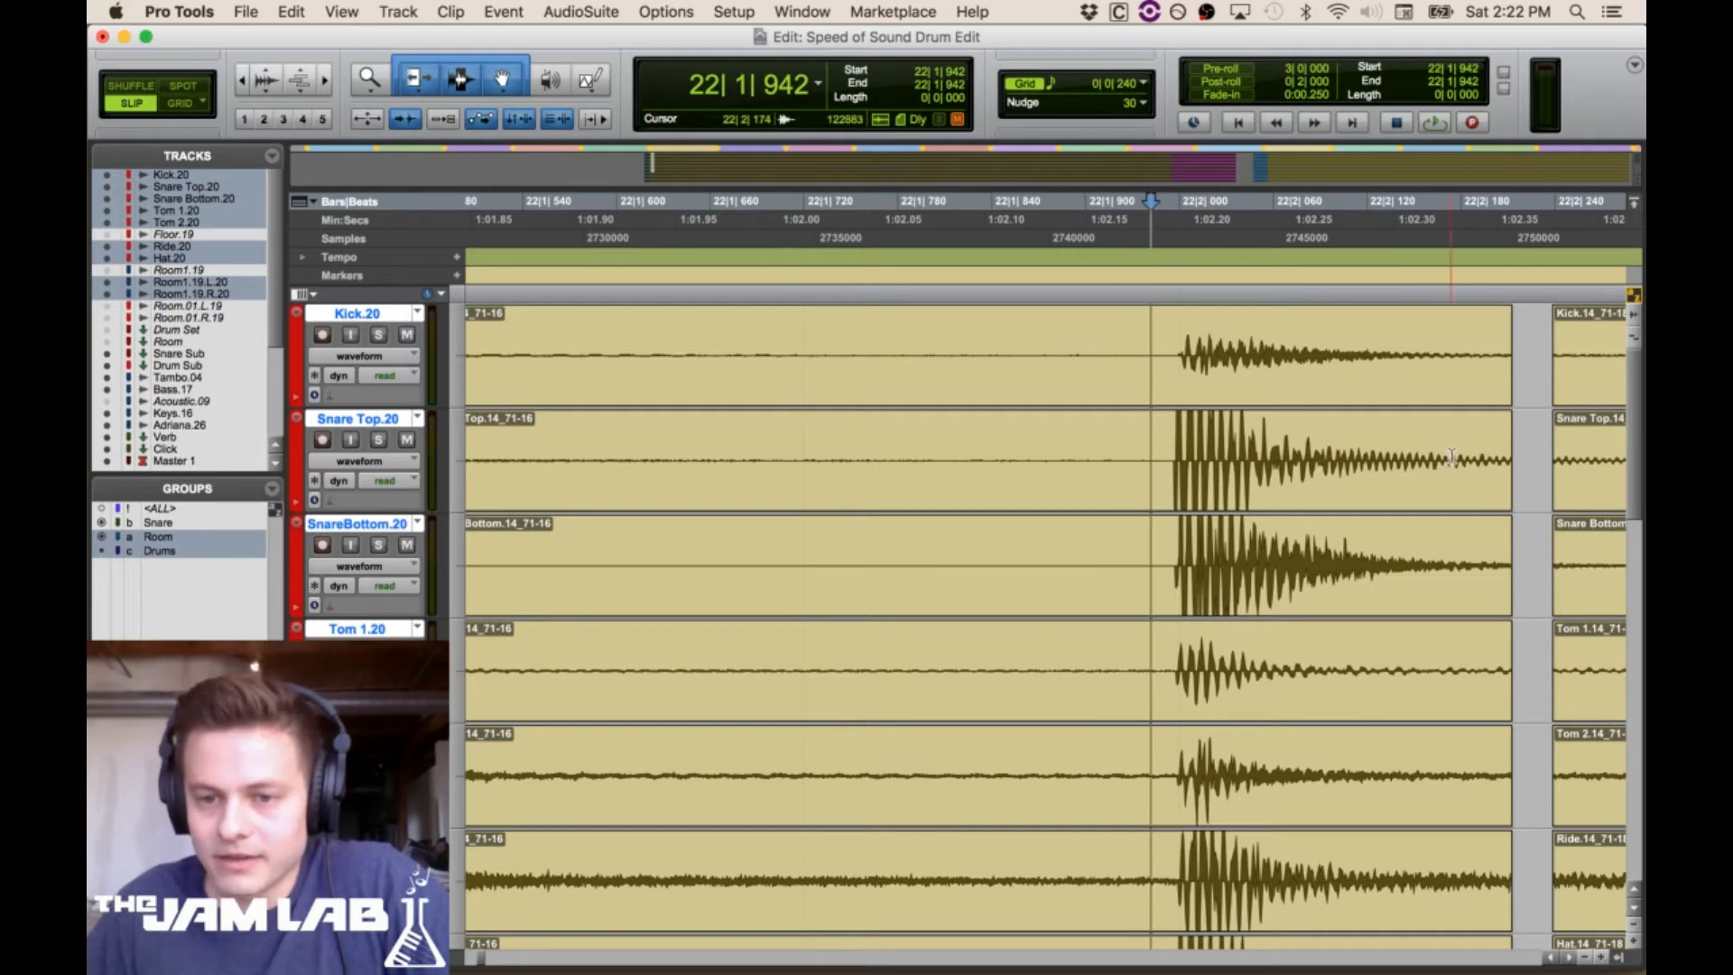
scroll(1354, 542, "right", 5)
left_click(588, 445)
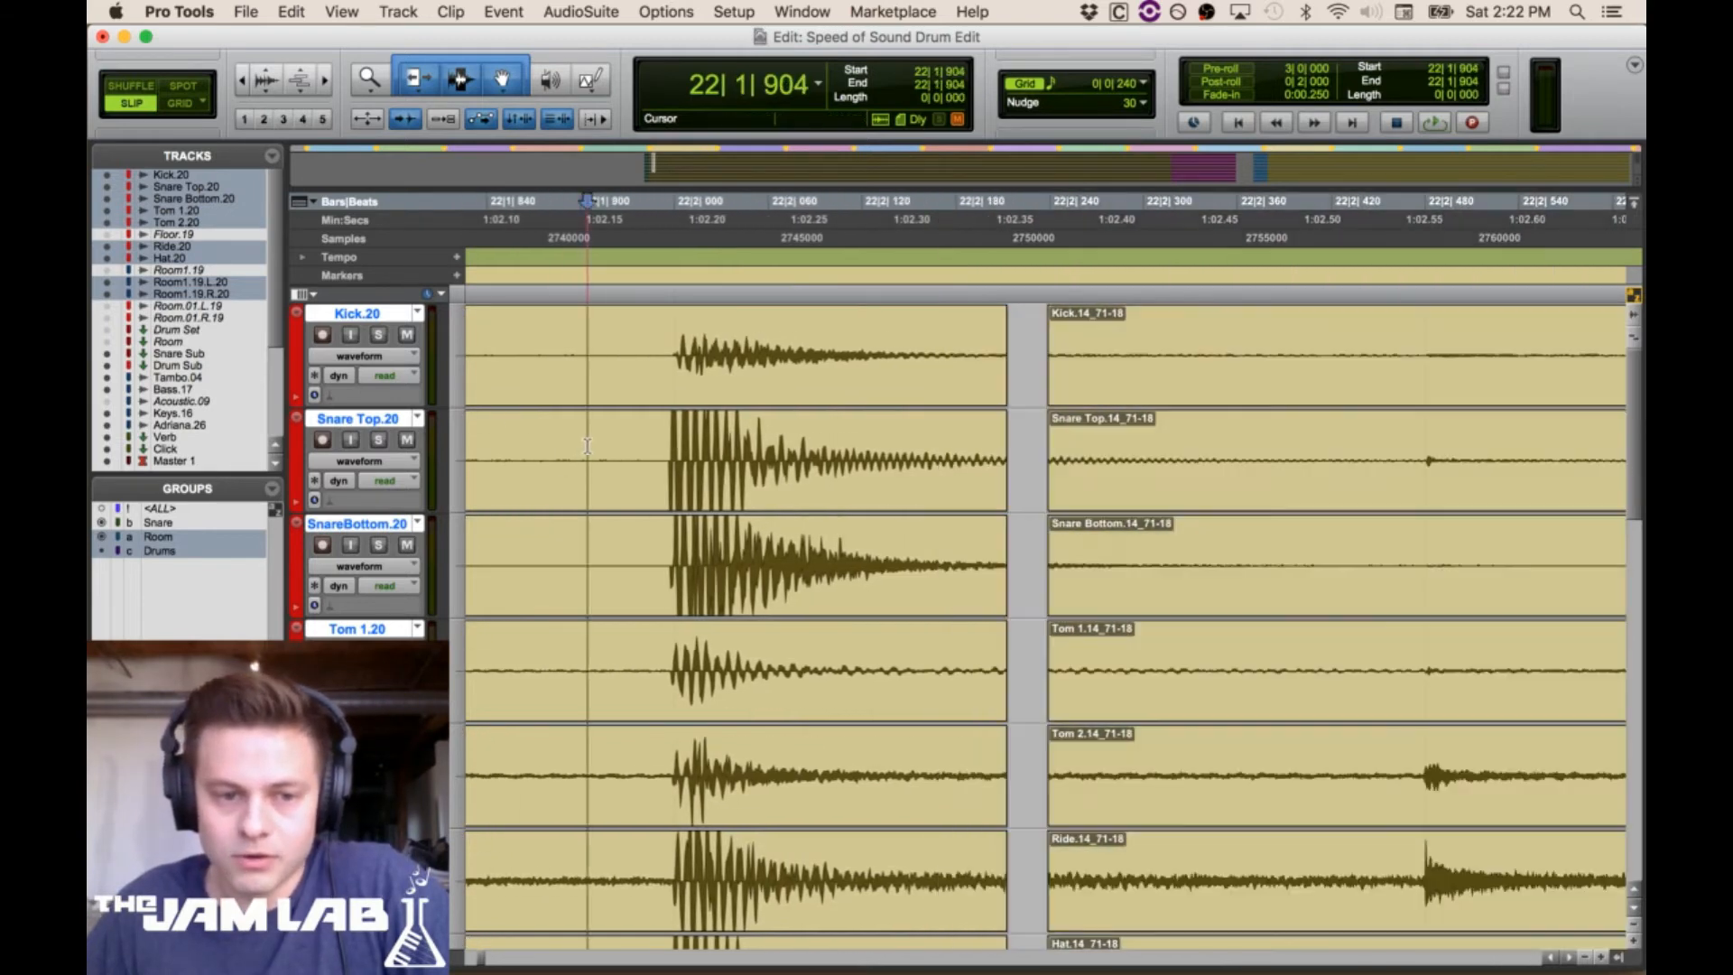
left_click(244, 82)
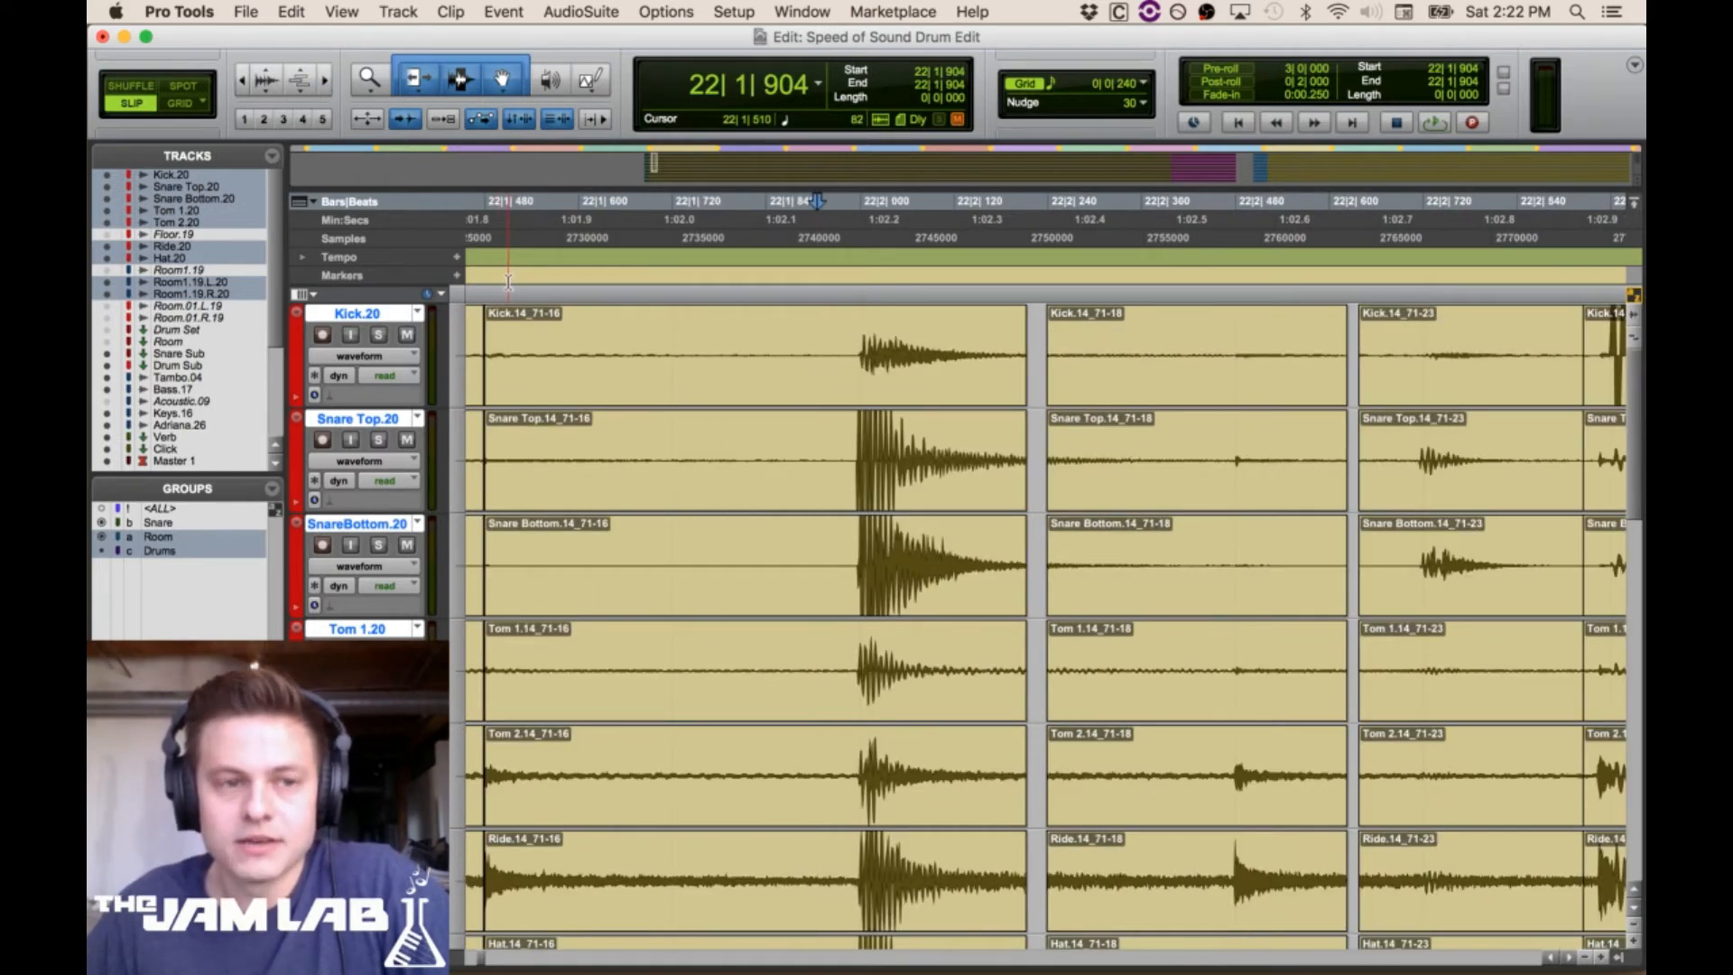
left_click(1145, 444)
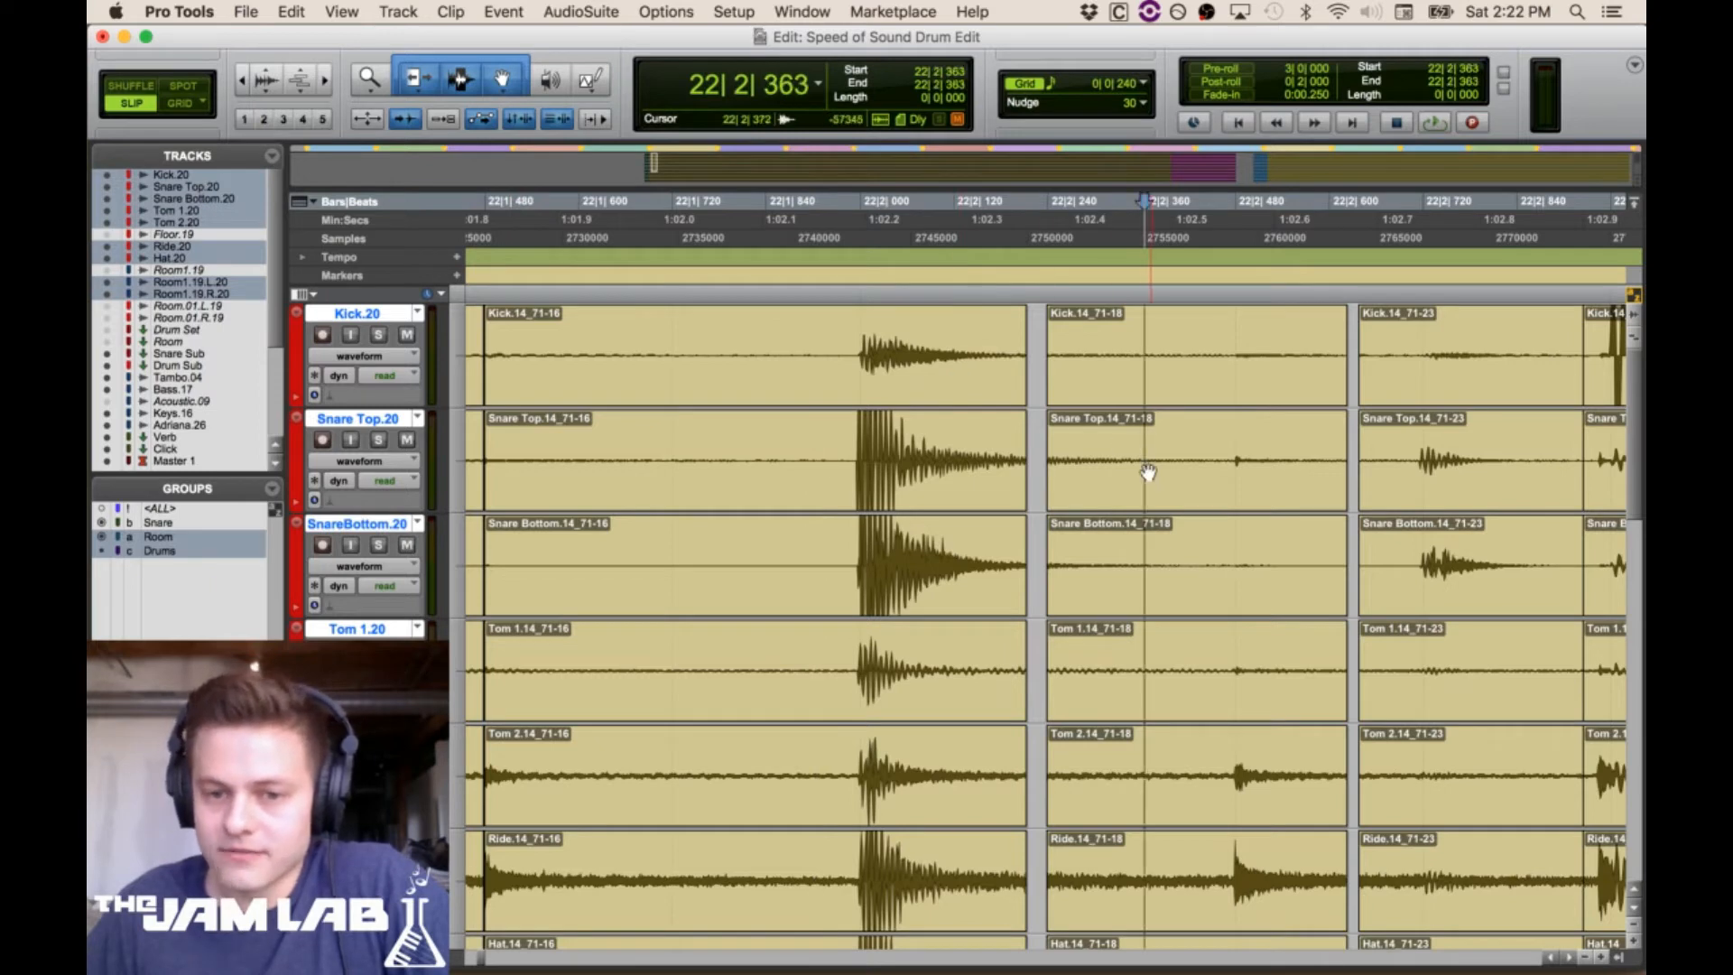
left_click_drag(1013, 457, 1234, 466)
left_click(1253, 443)
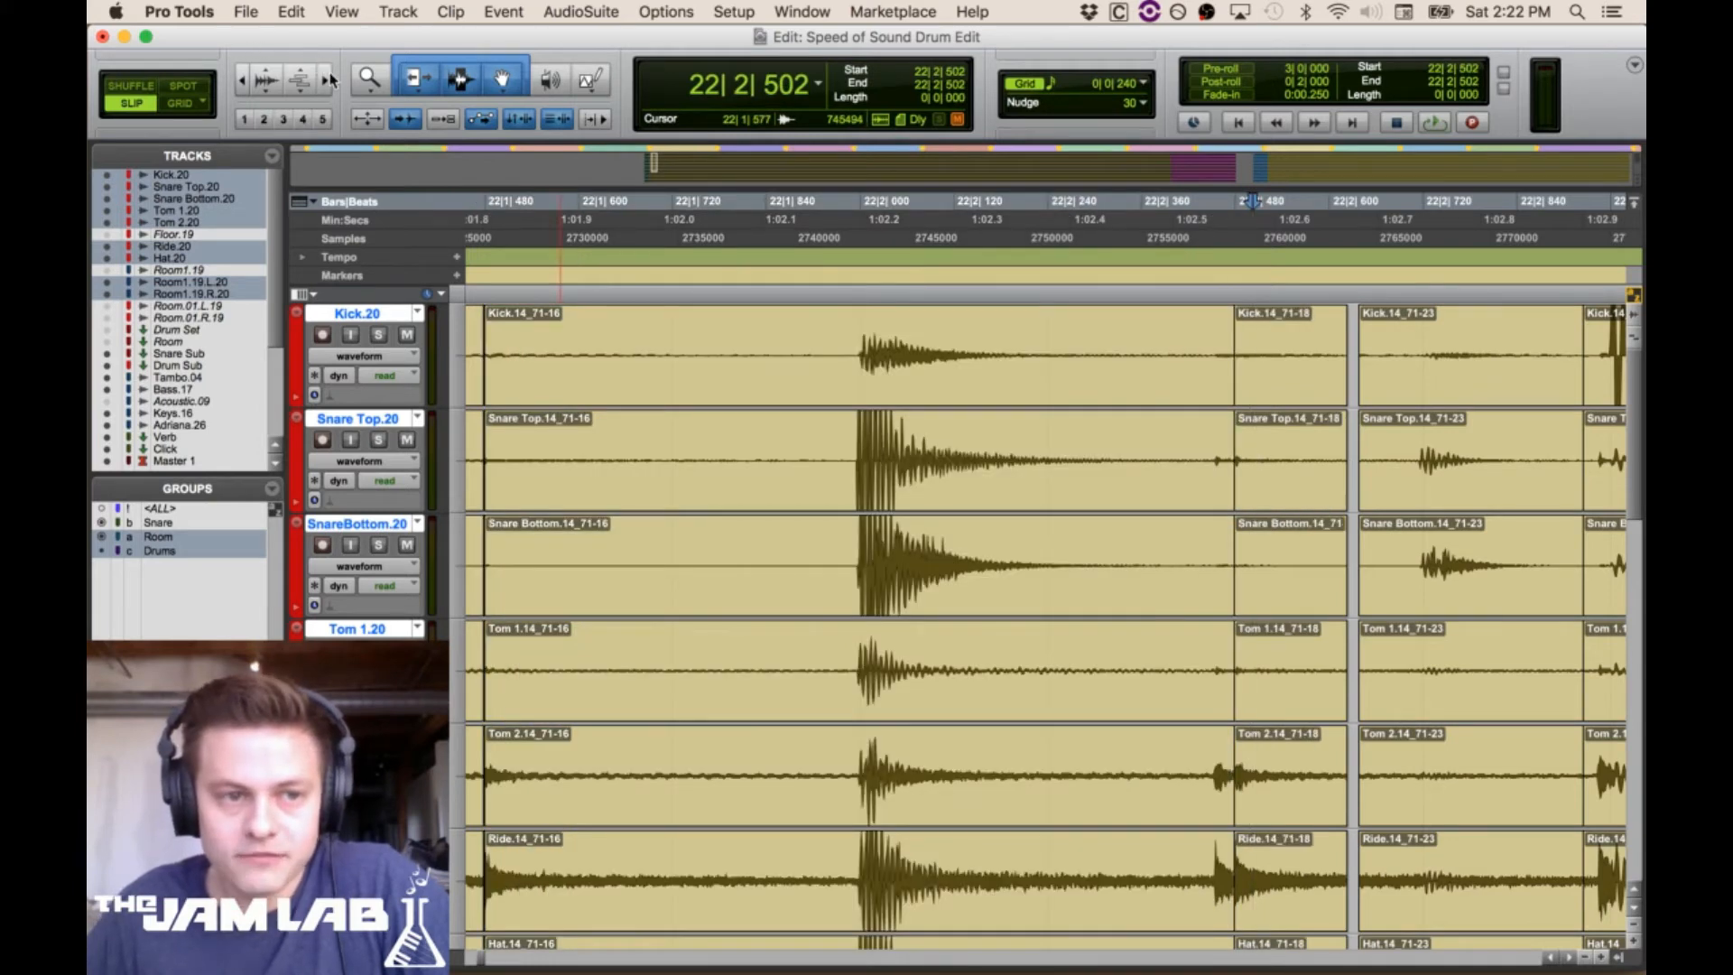
Inspect the clip boundary at 22|2|478 and audition the drums across it from 22|2|179
left_click(327, 80)
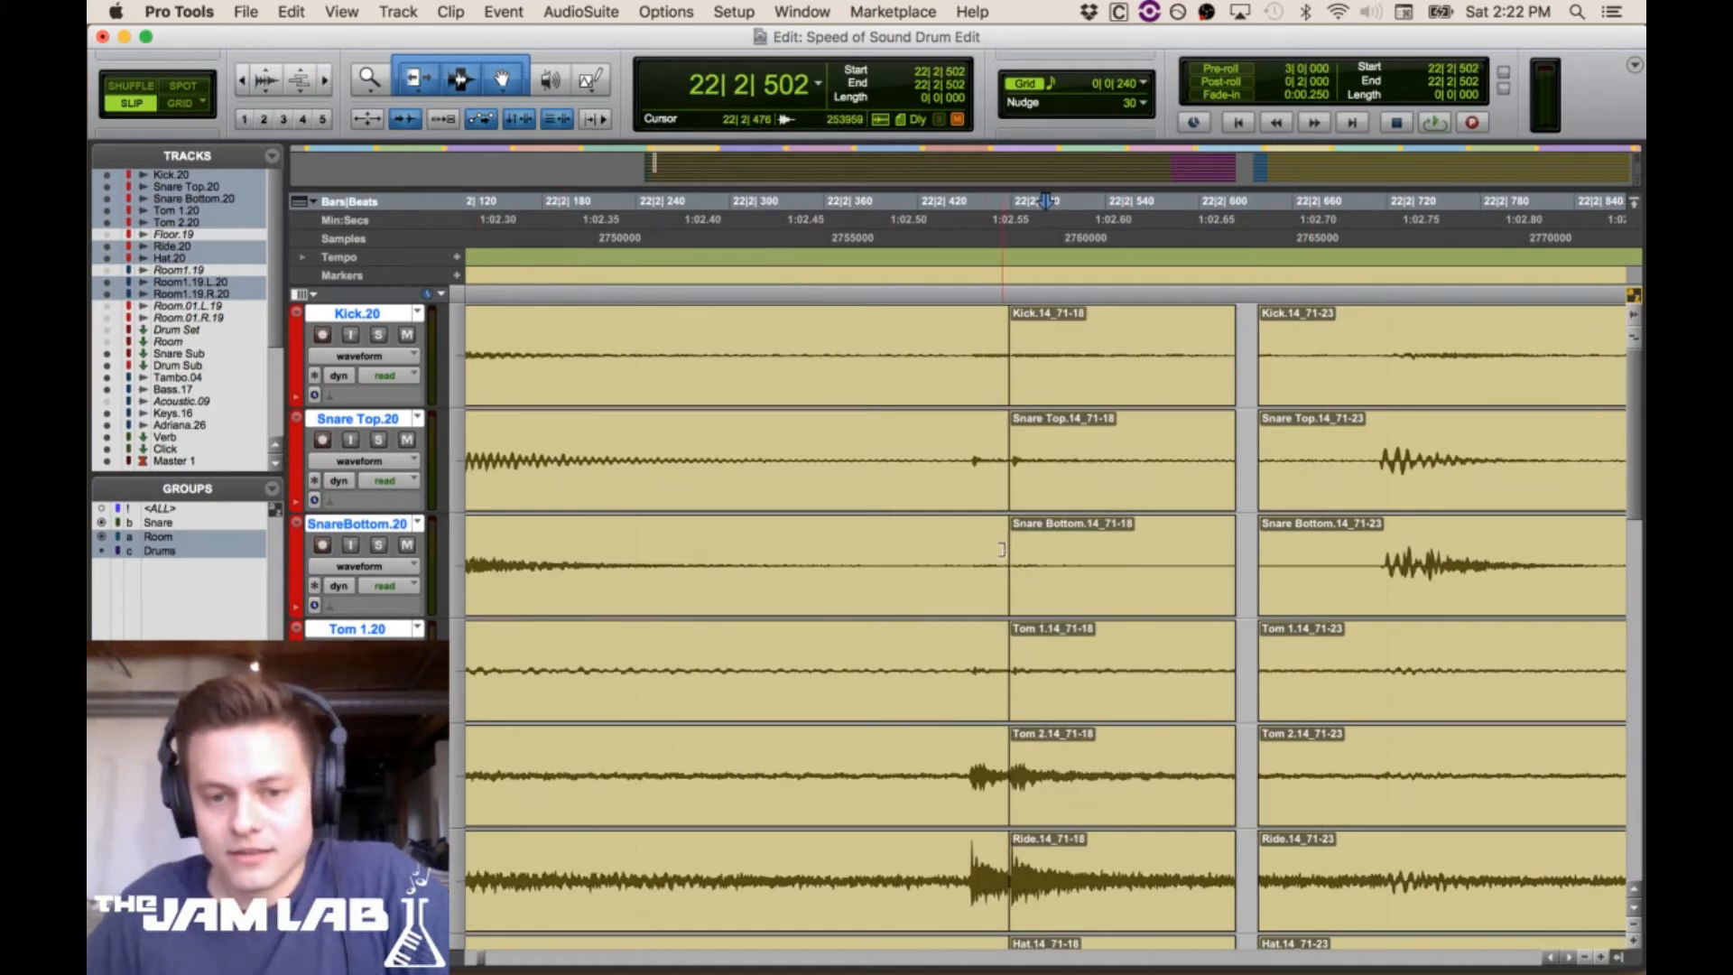
mouse_move(1001, 548)
left_mouse_down()
mouse_move(971, 550)
mouse_move(1013, 560)
left_mouse_up()
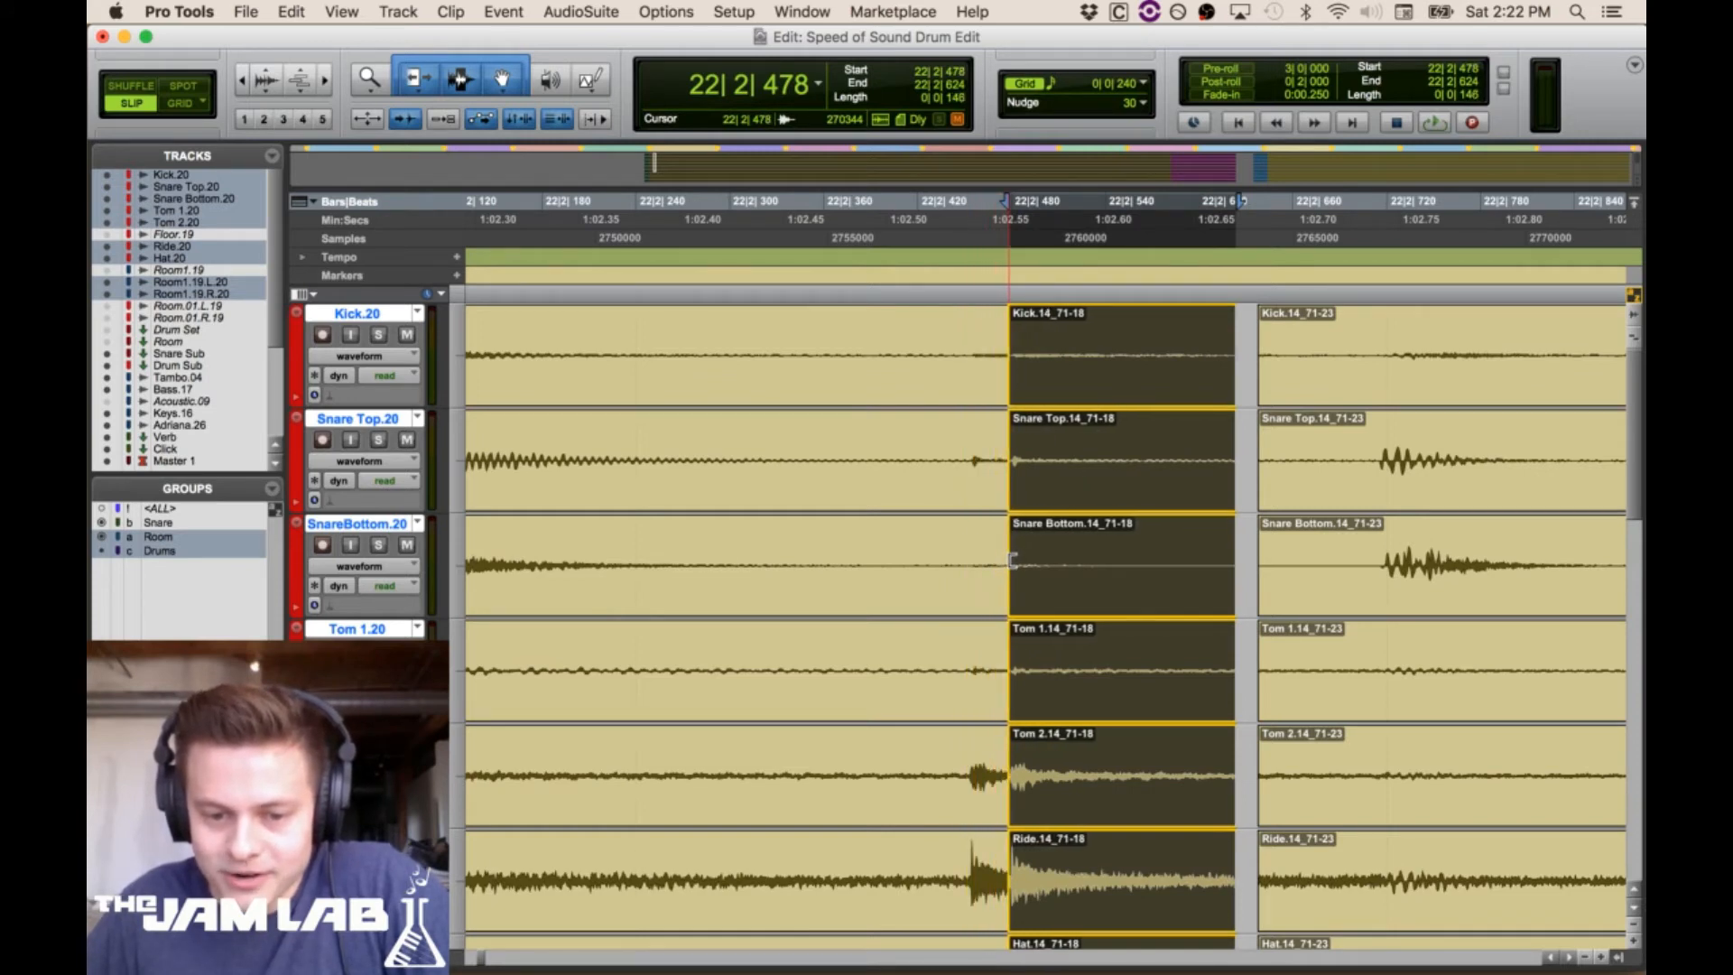
left_click(1009, 916)
left_click(541, 859)
key("space")
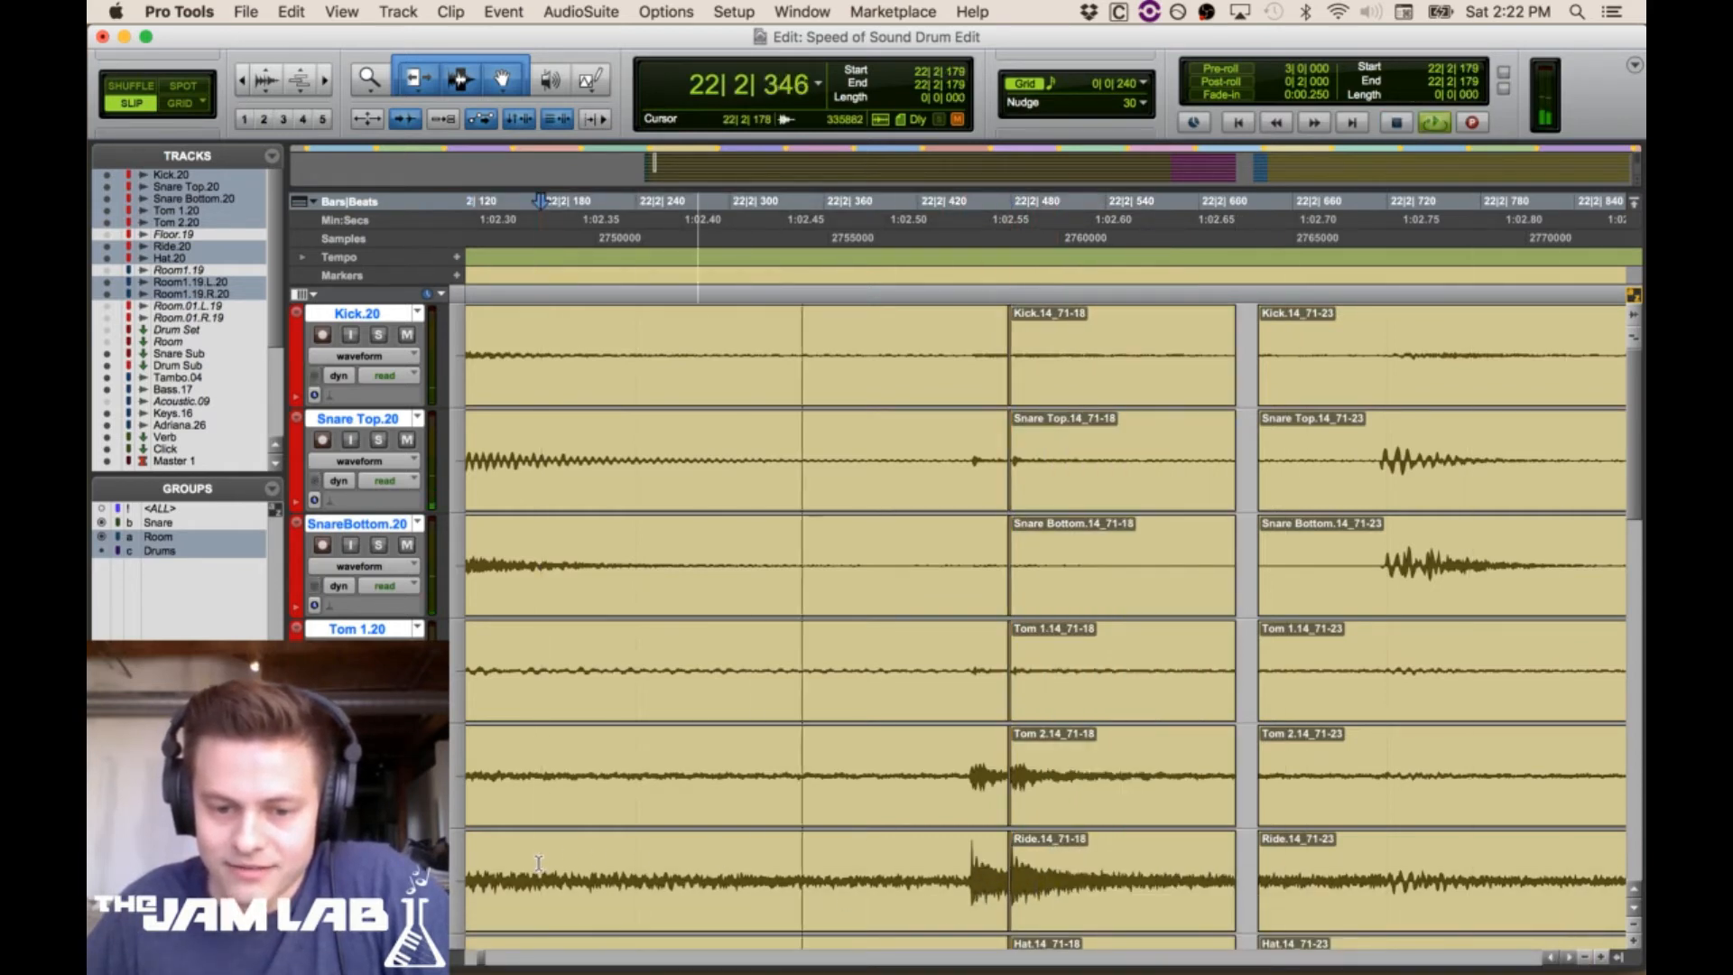
key("space")
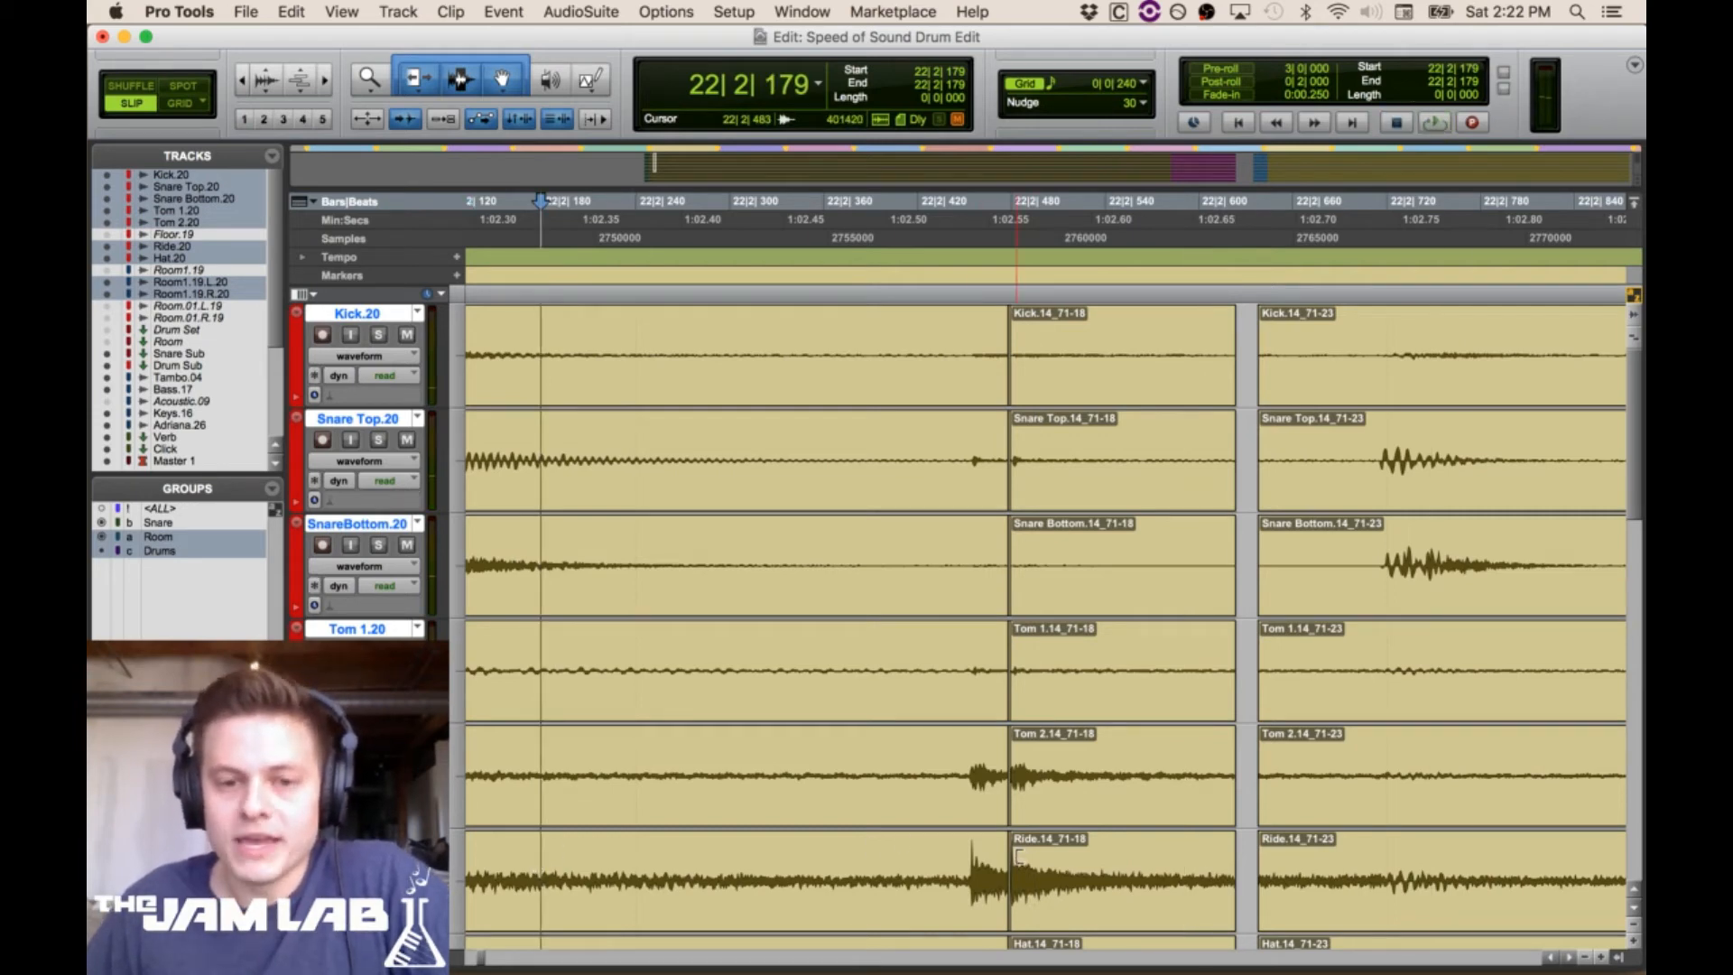
Move the clip boundary back to 22|2|441 so it falls ahead of the ride hit
left_click_drag(1021, 851, 957, 739)
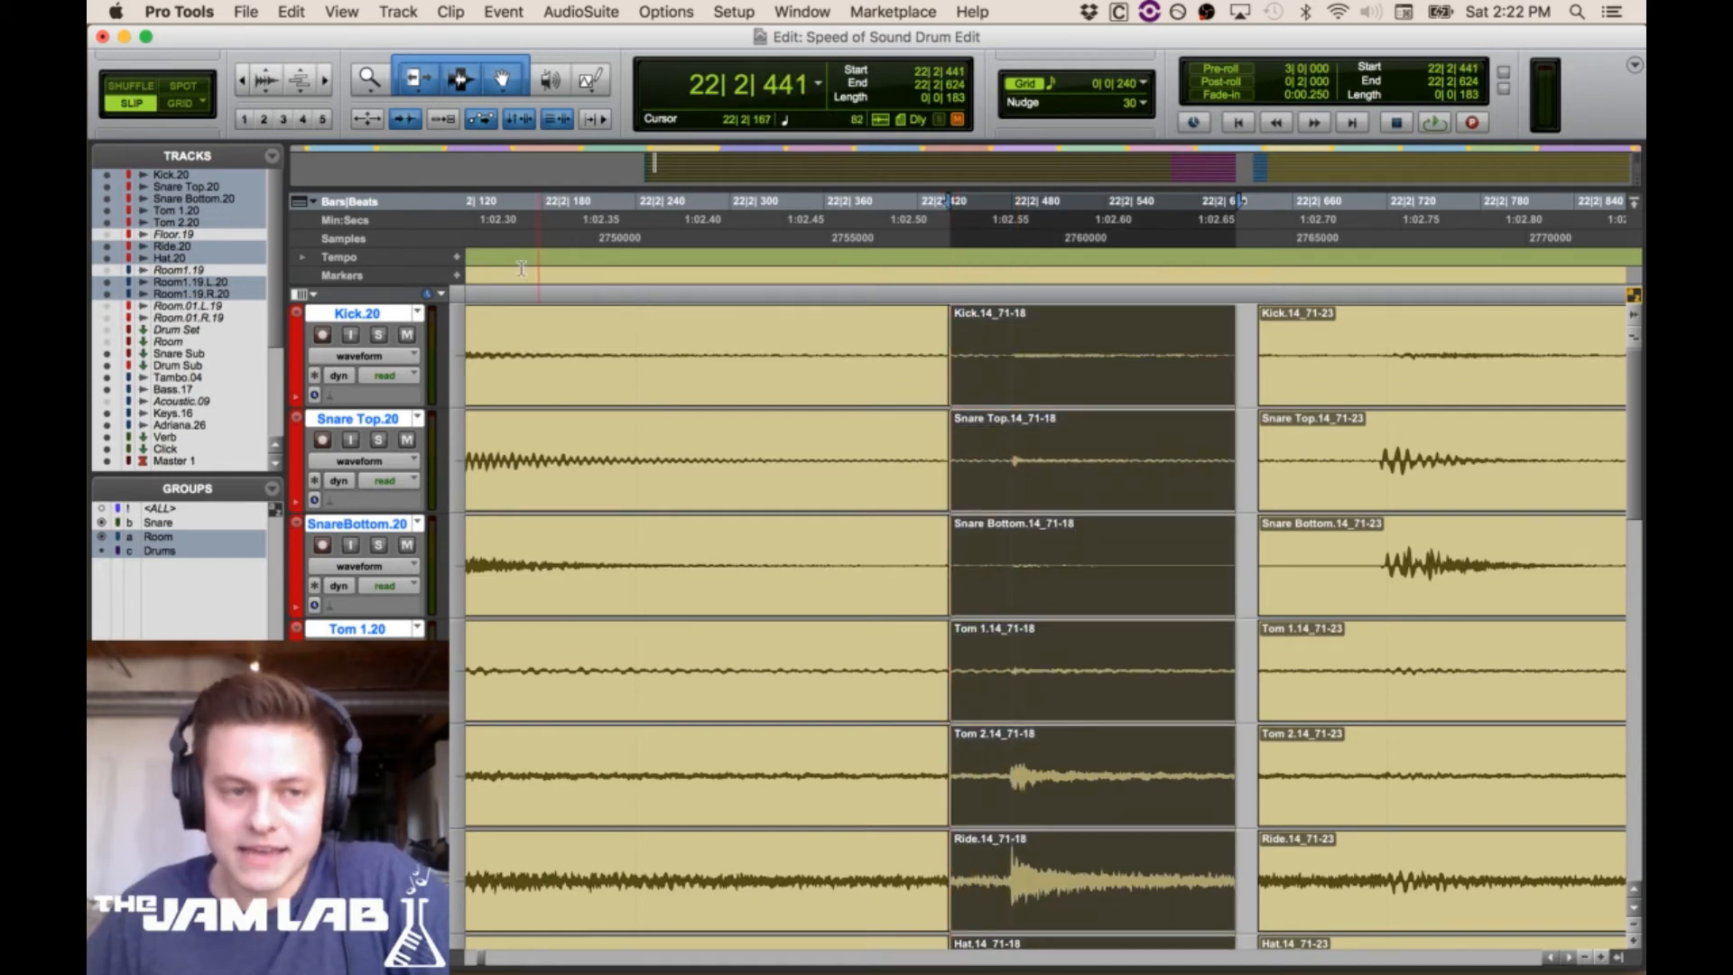
key("r")
left_click(650, 750)
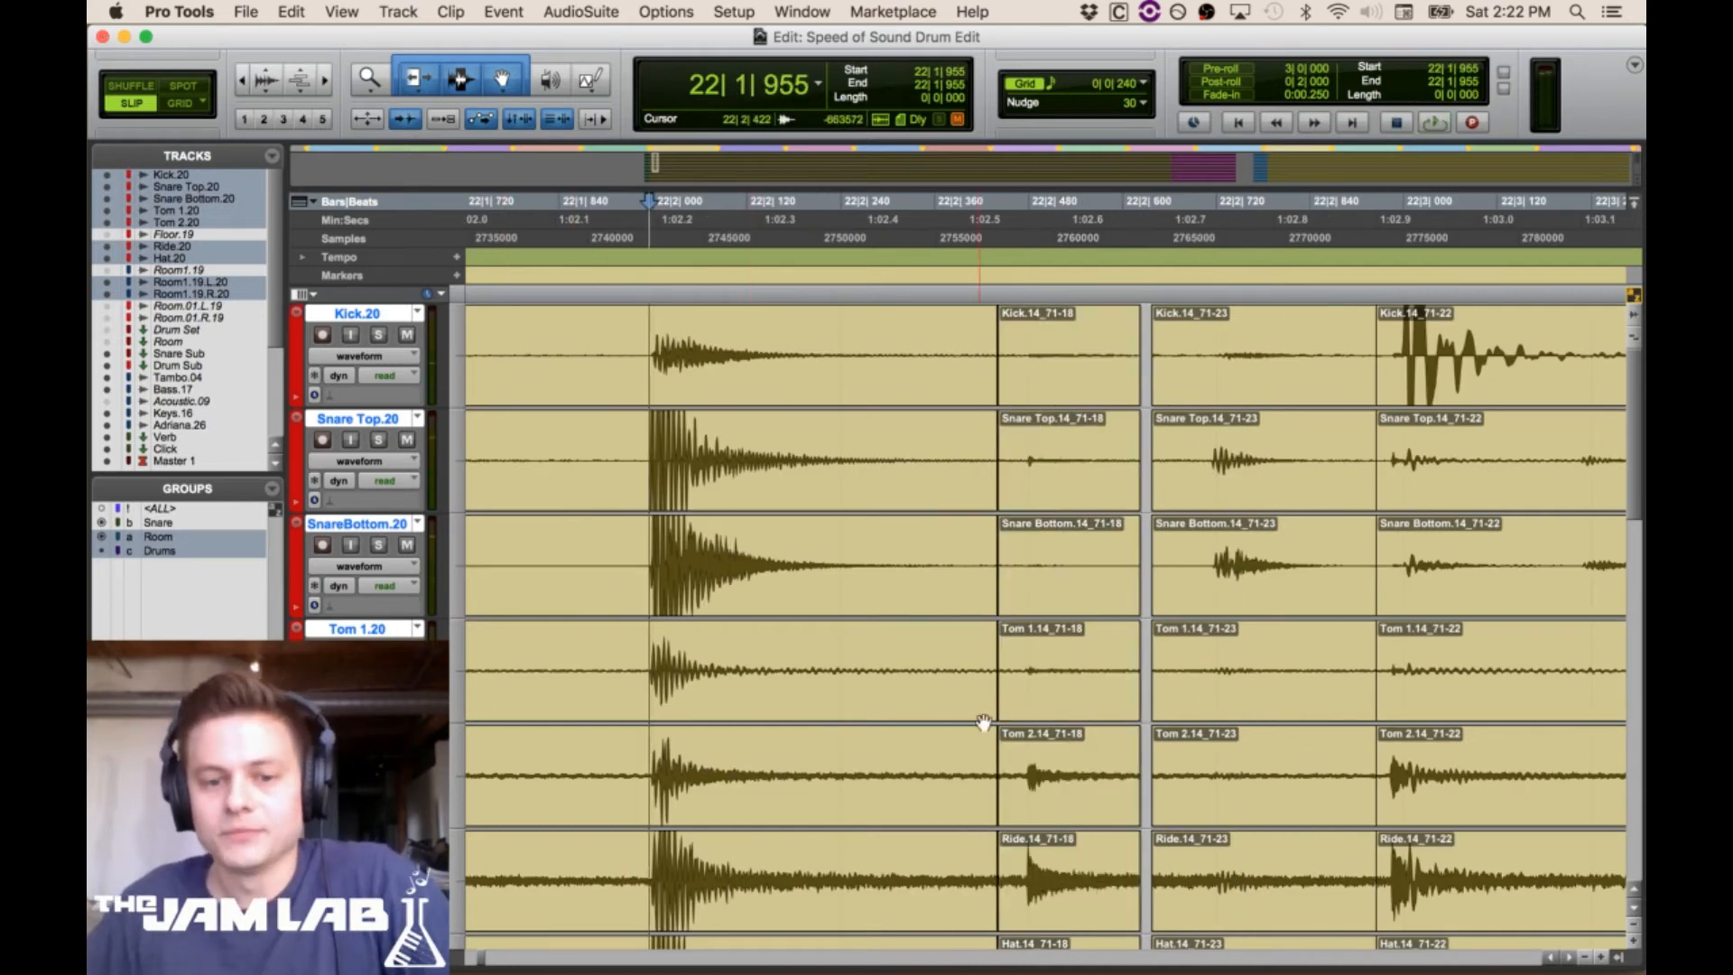
Trim the clip boundary slightly closer to the ride hit near 22|2|480, keeping it ahead of the attack
scroll(1009, 754, "down", 1)
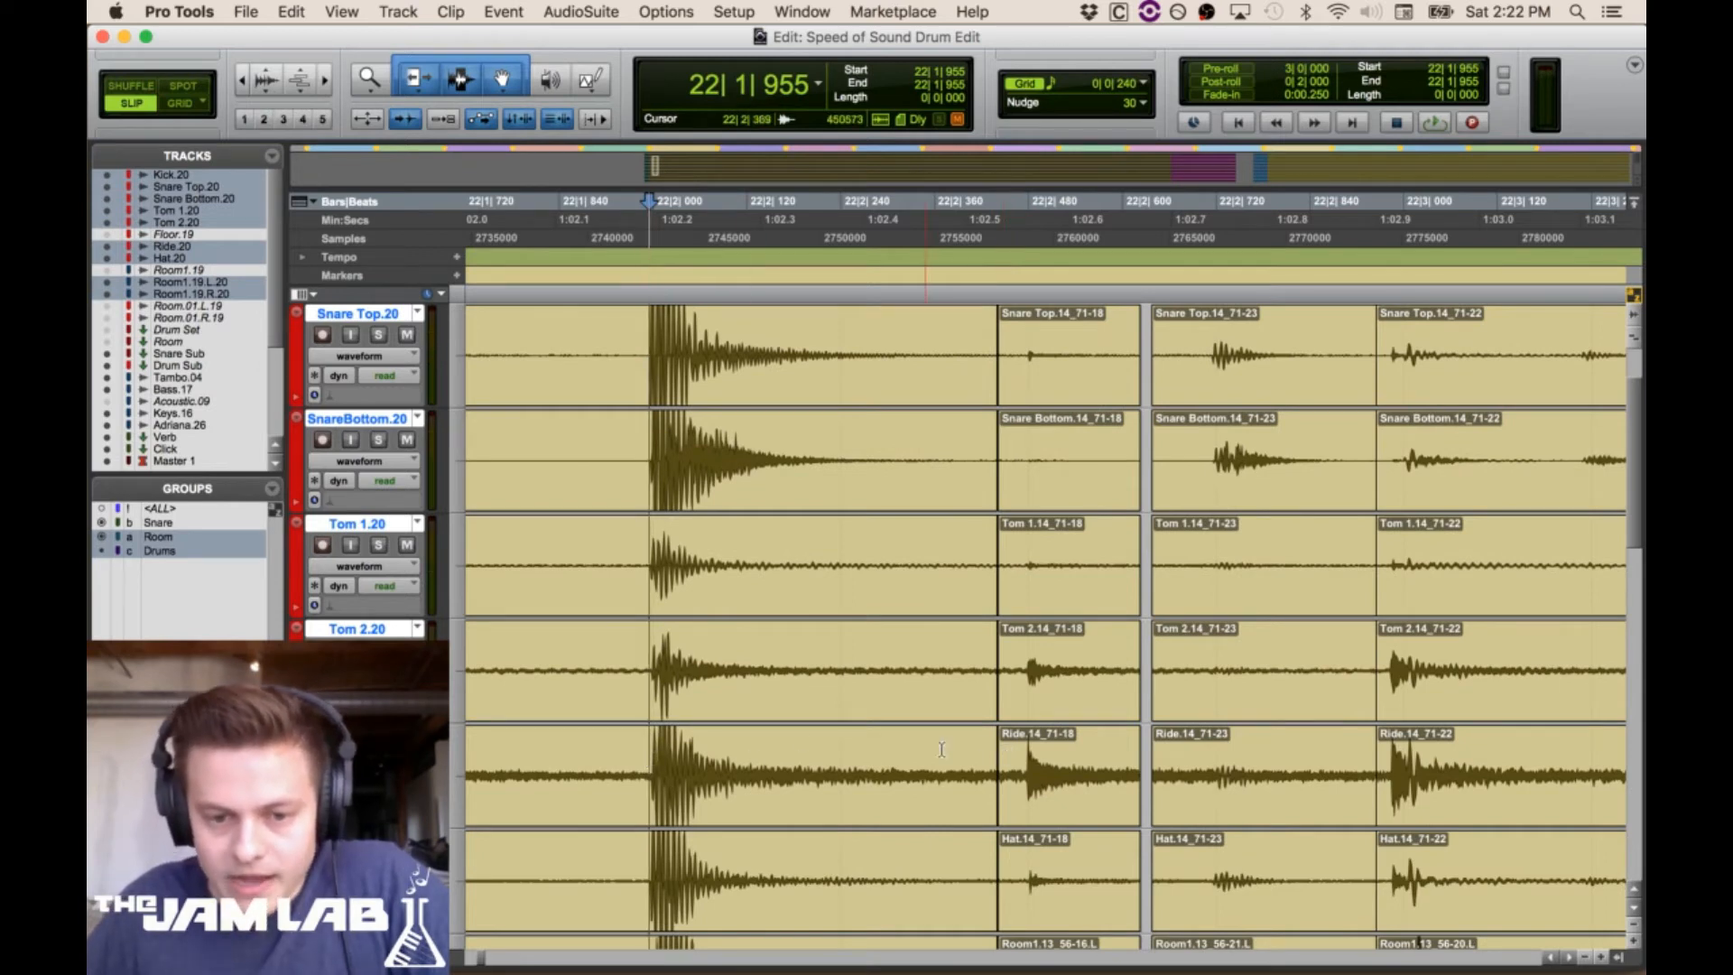
left_click_drag(991, 749, 1028, 793)
key("t")
key("t")
left_click(971, 769)
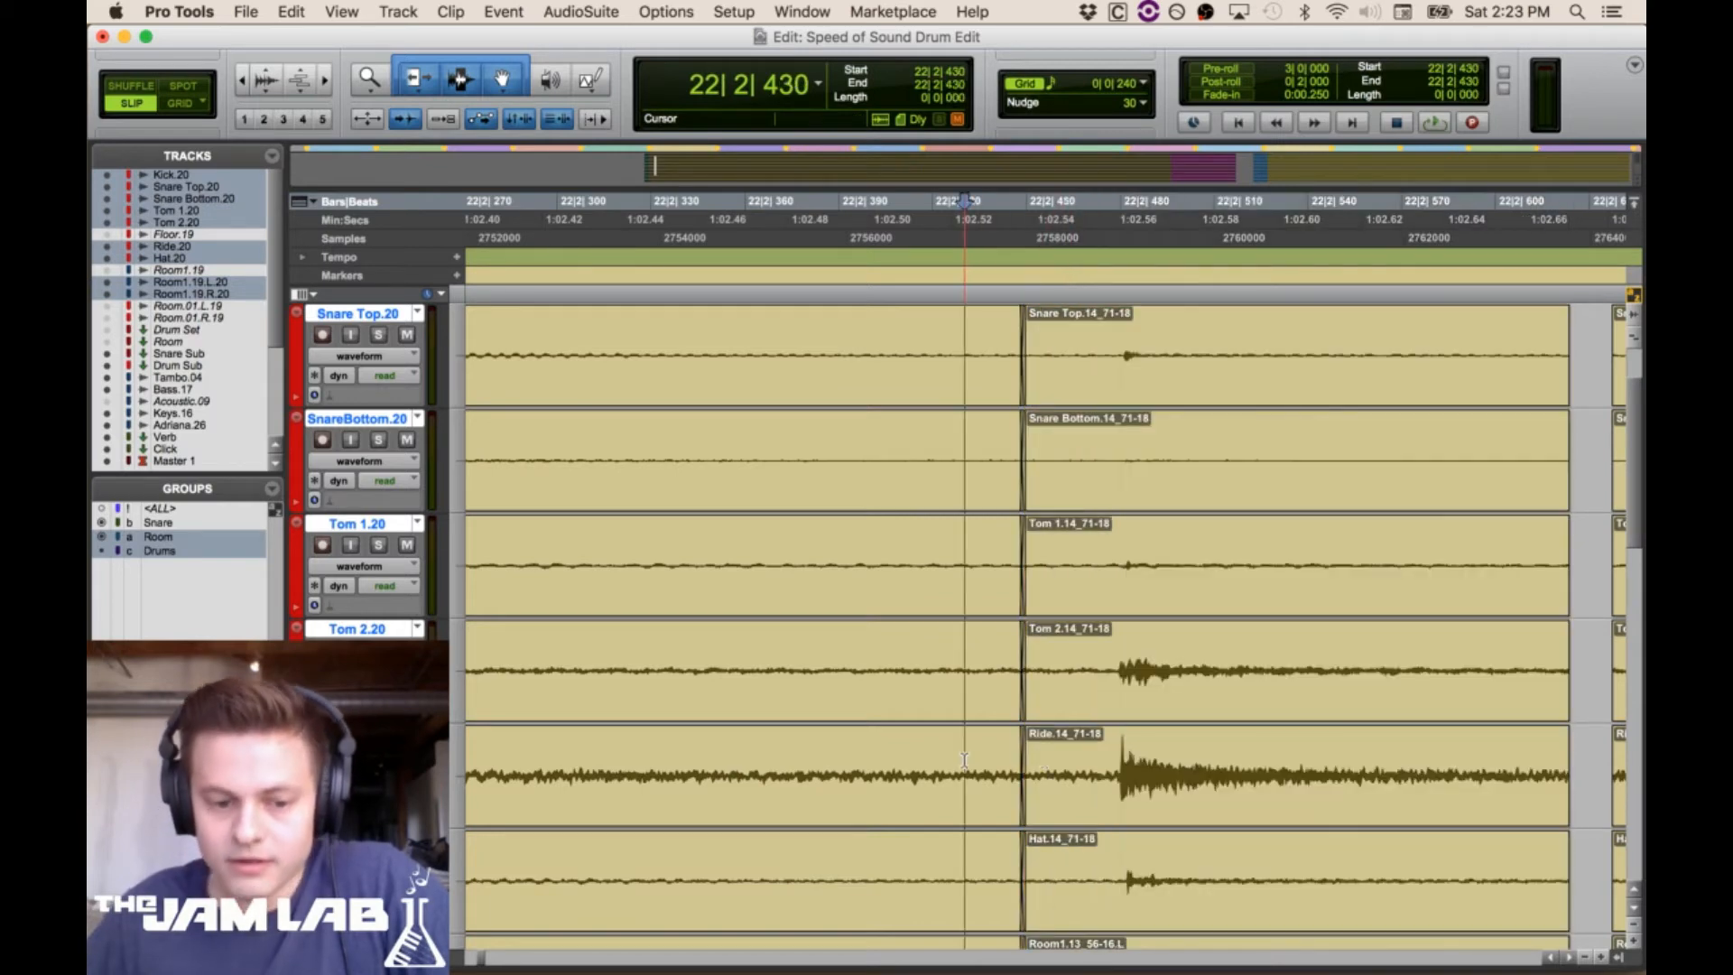
Audition the drums from 22|1|743 through the snare hit and the newly joined clips
left_click(244, 80)
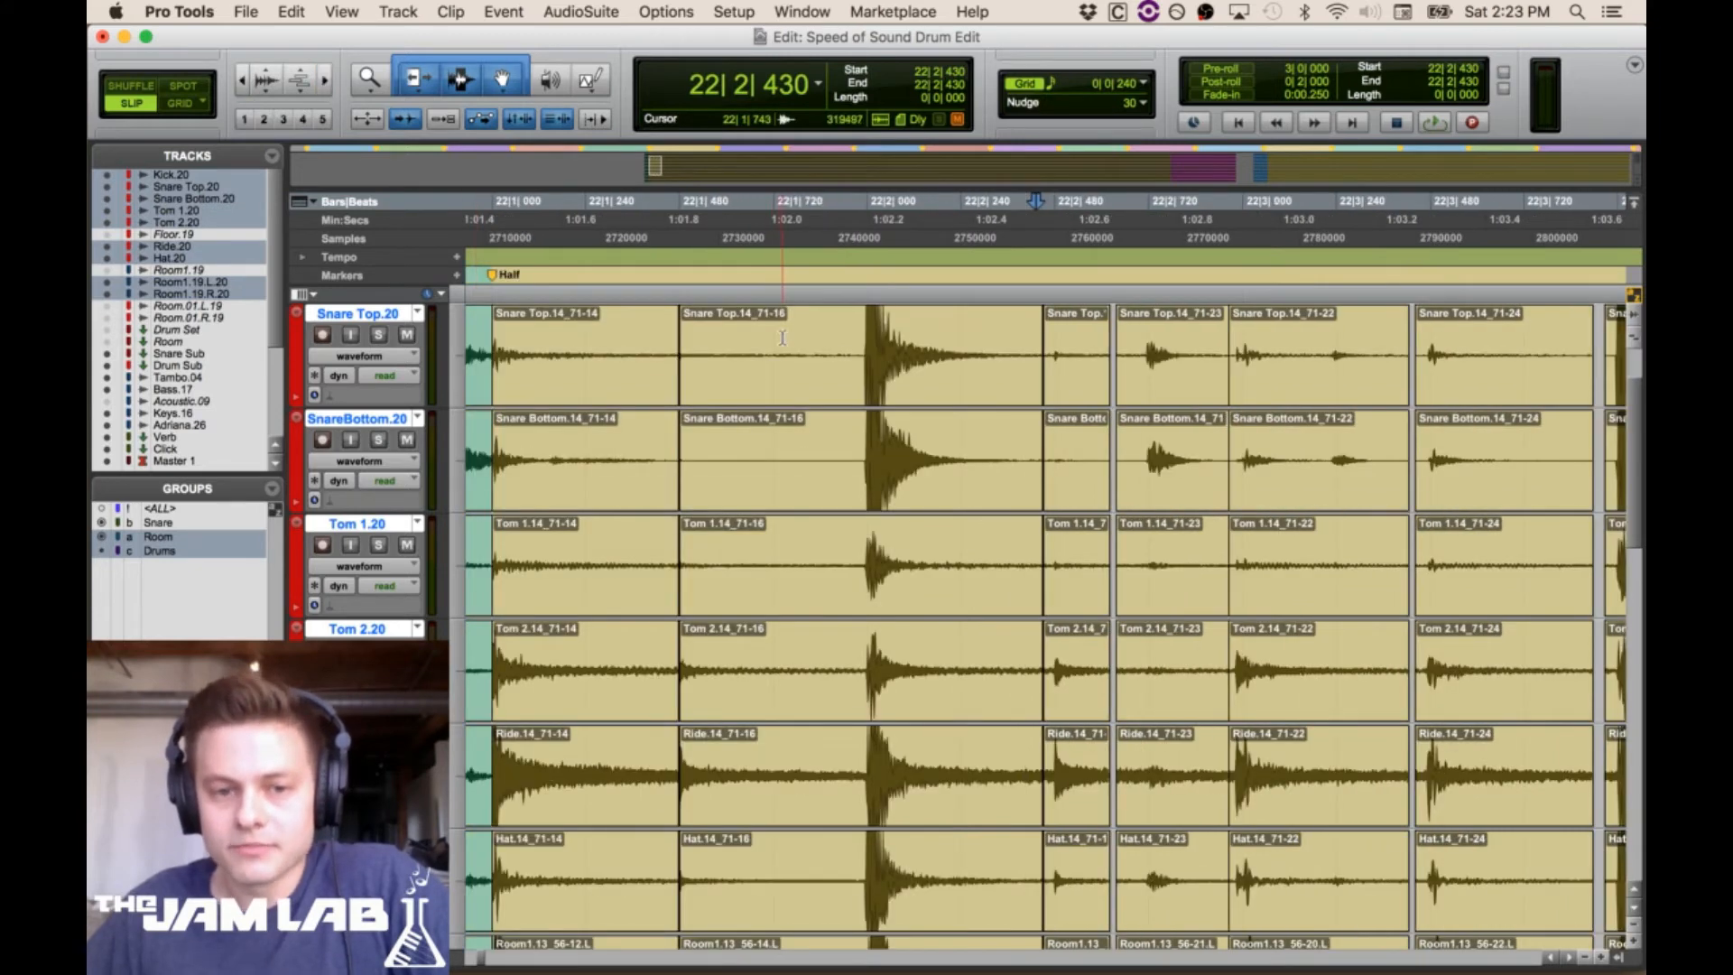
left_click(783, 350)
key("space")
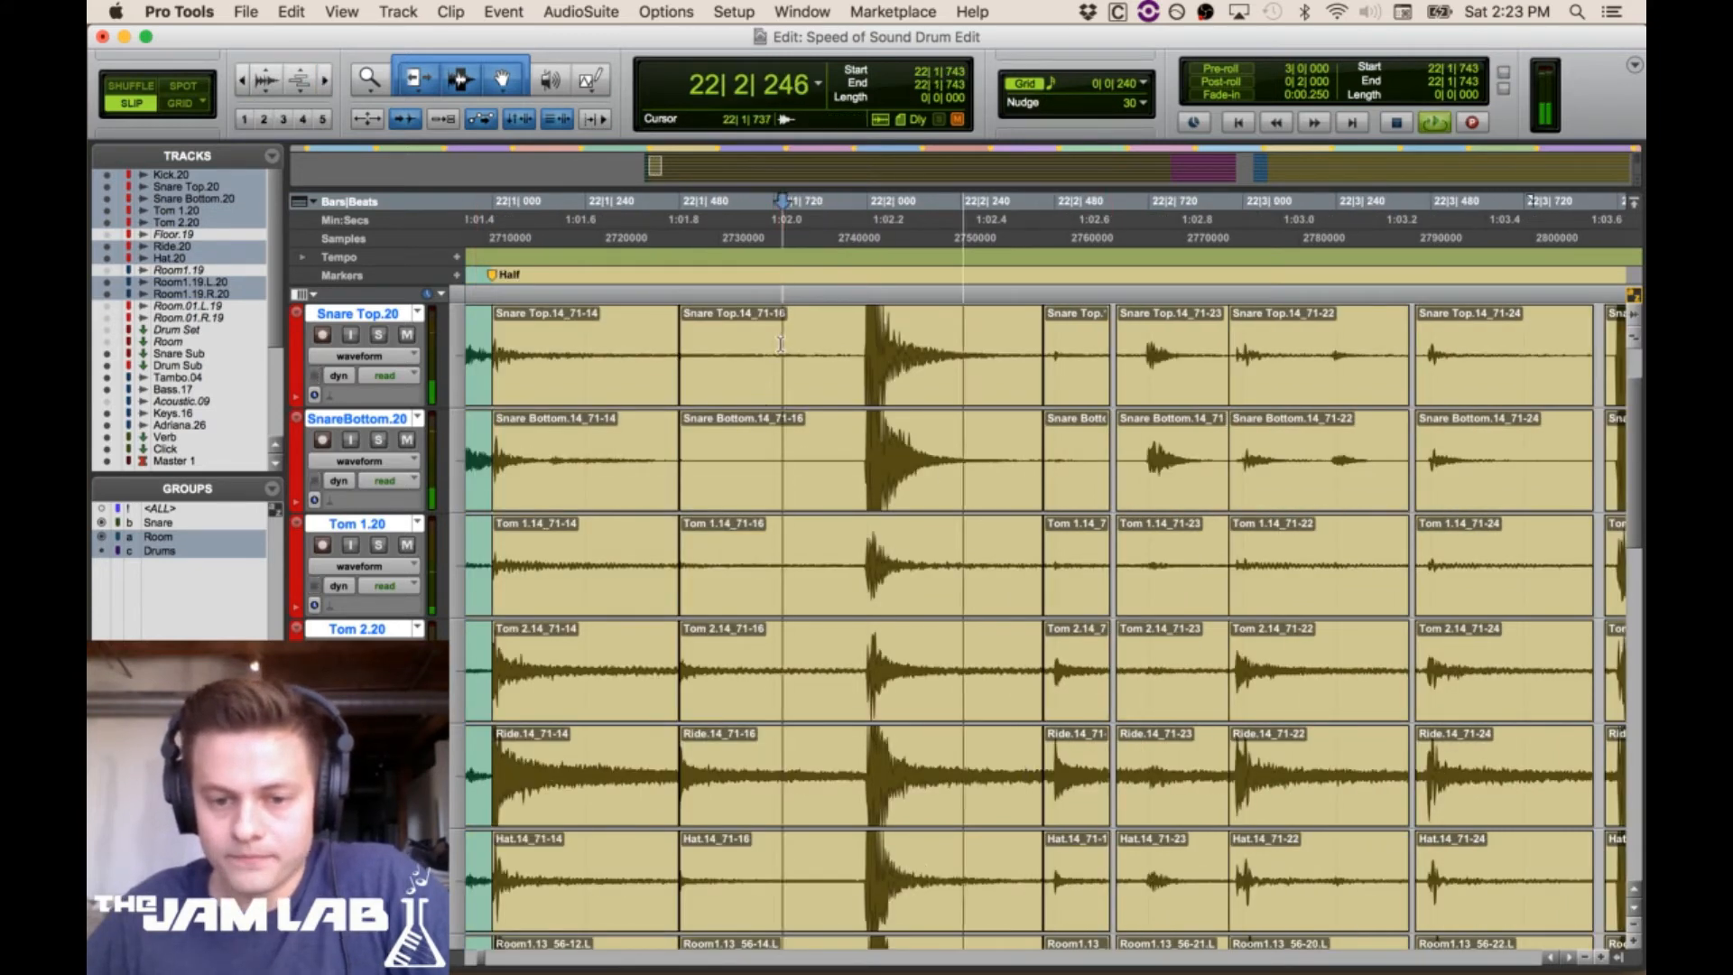
key("space")
key("space")
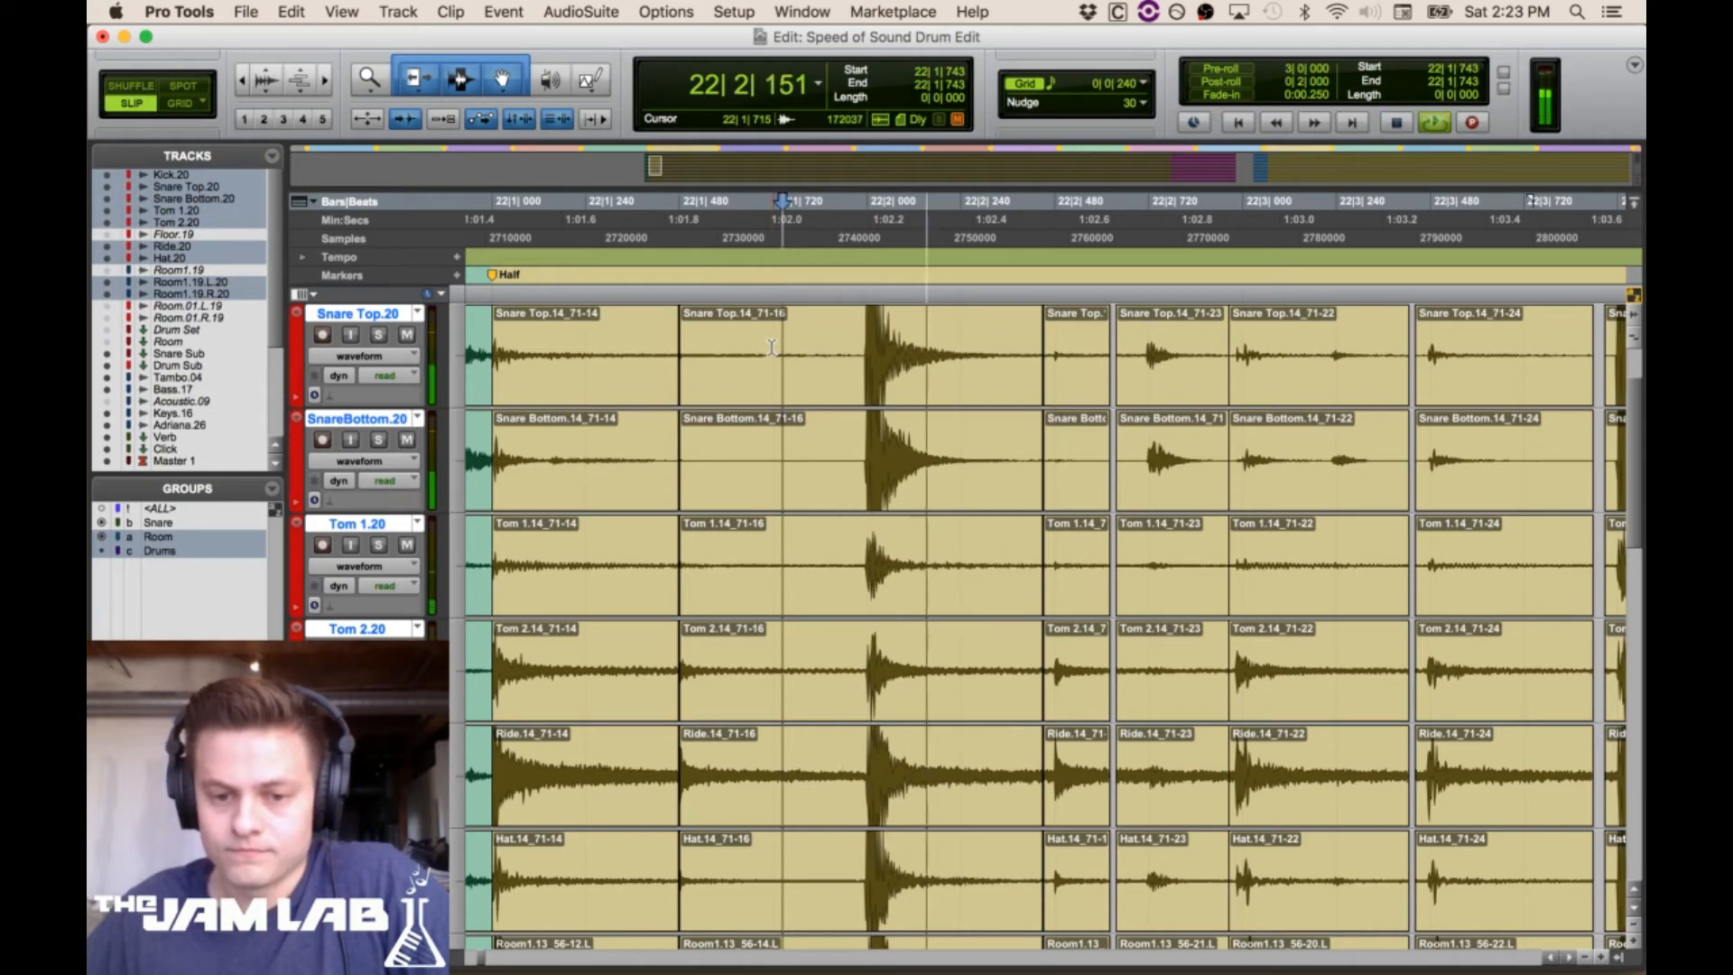
key("space")
Close the gap ahead of the light snare hit with the clip boundary at 22|2|708, and undo the extra trim on that clip
left_click(1094, 622)
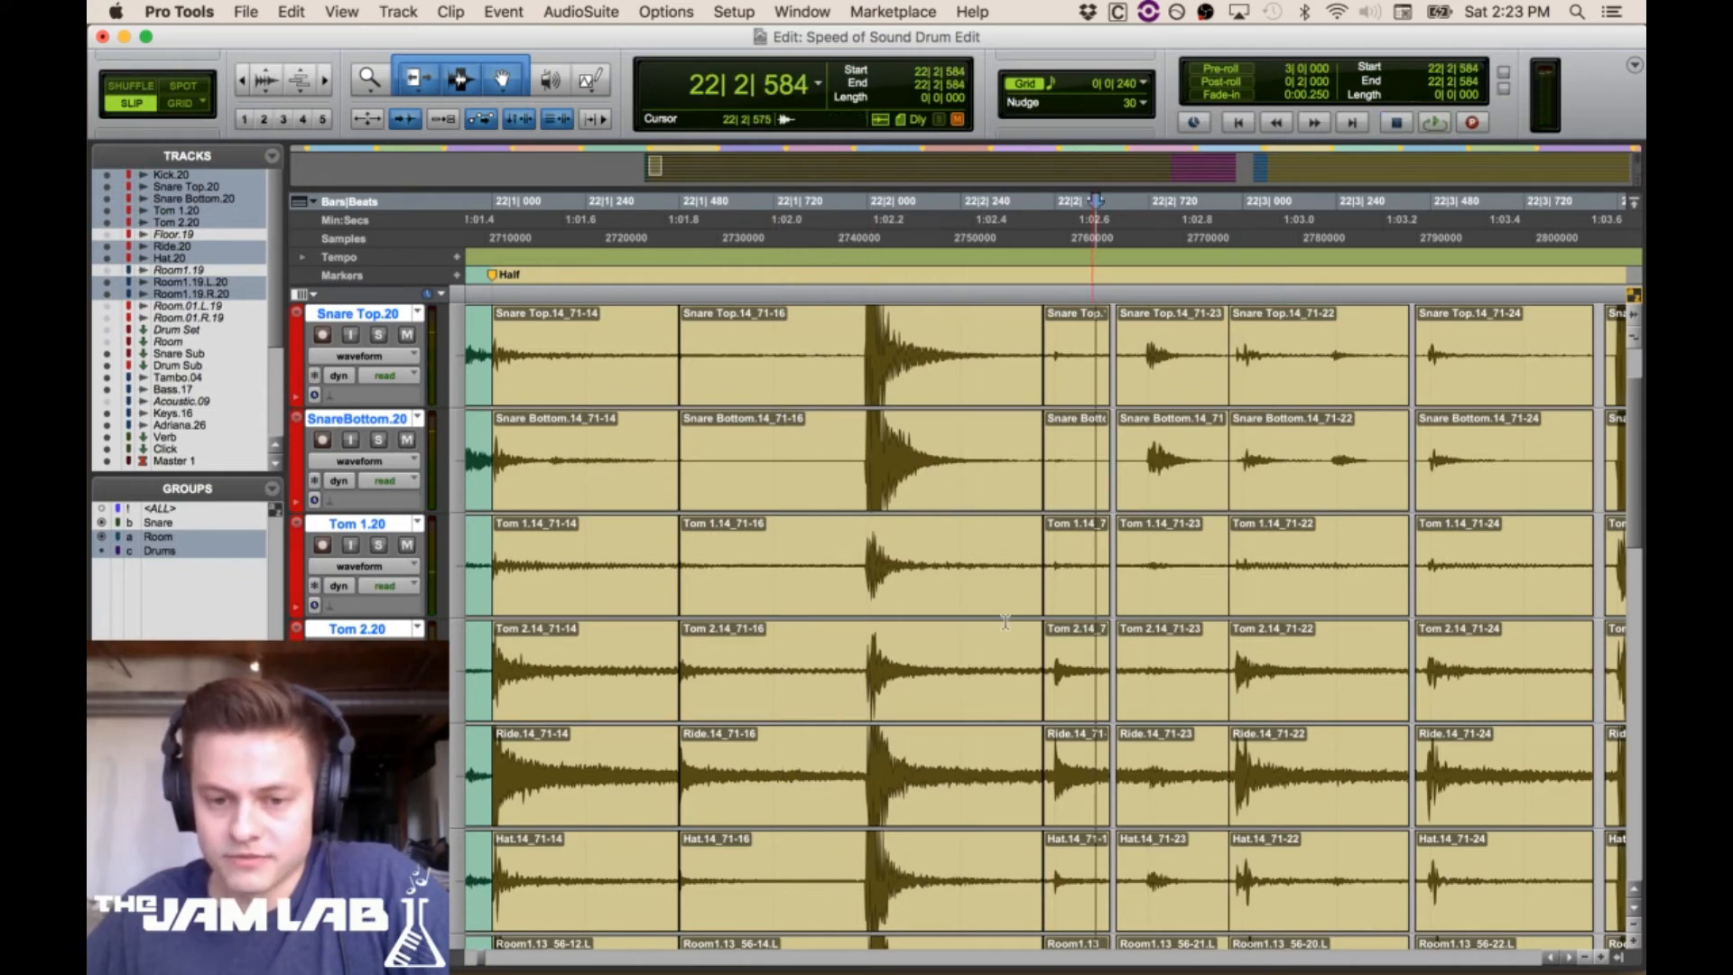
double_click(323, 77)
left_click_drag(1108, 542, 1209, 542)
scroll(1212, 509, "up", 1)
left_click_drag(1198, 451, 1323, 425)
left_click(1324, 425)
left_click_drag(826, 461, 1217, 479)
key("super+z")
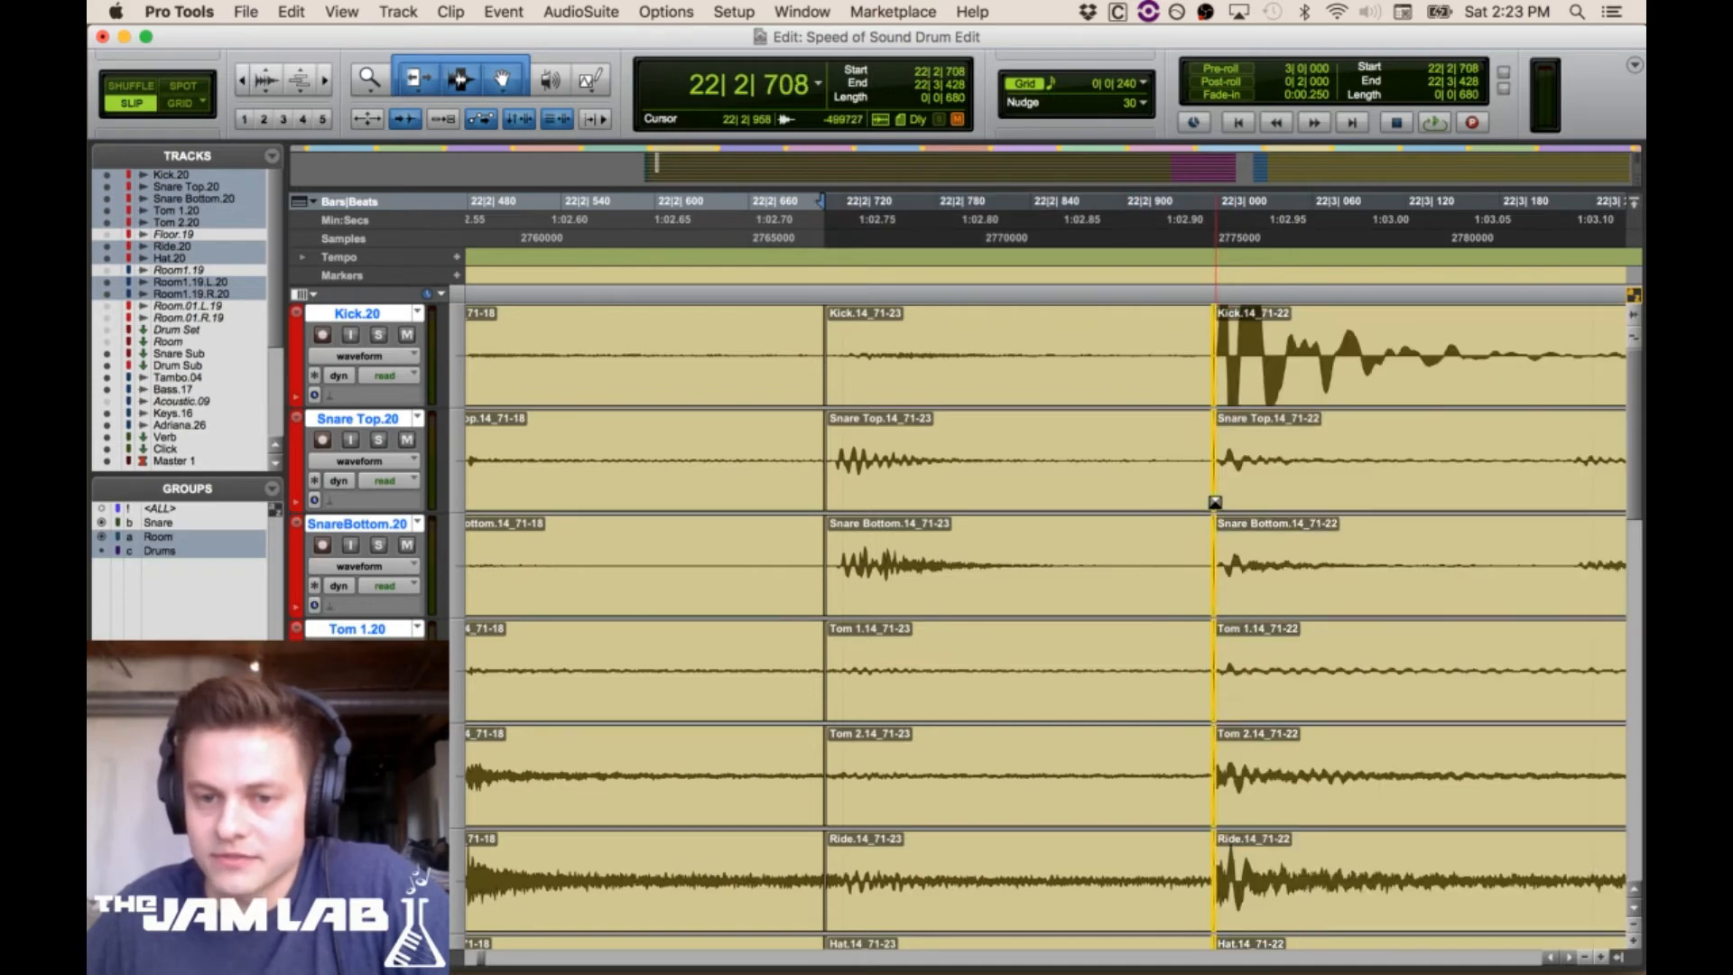
Undo the last clip edit, and audition the drums from 21|3|900 through the edited snare and kick hits
key("super+z")
key("super+[")
key("super+[")
key("super+[")
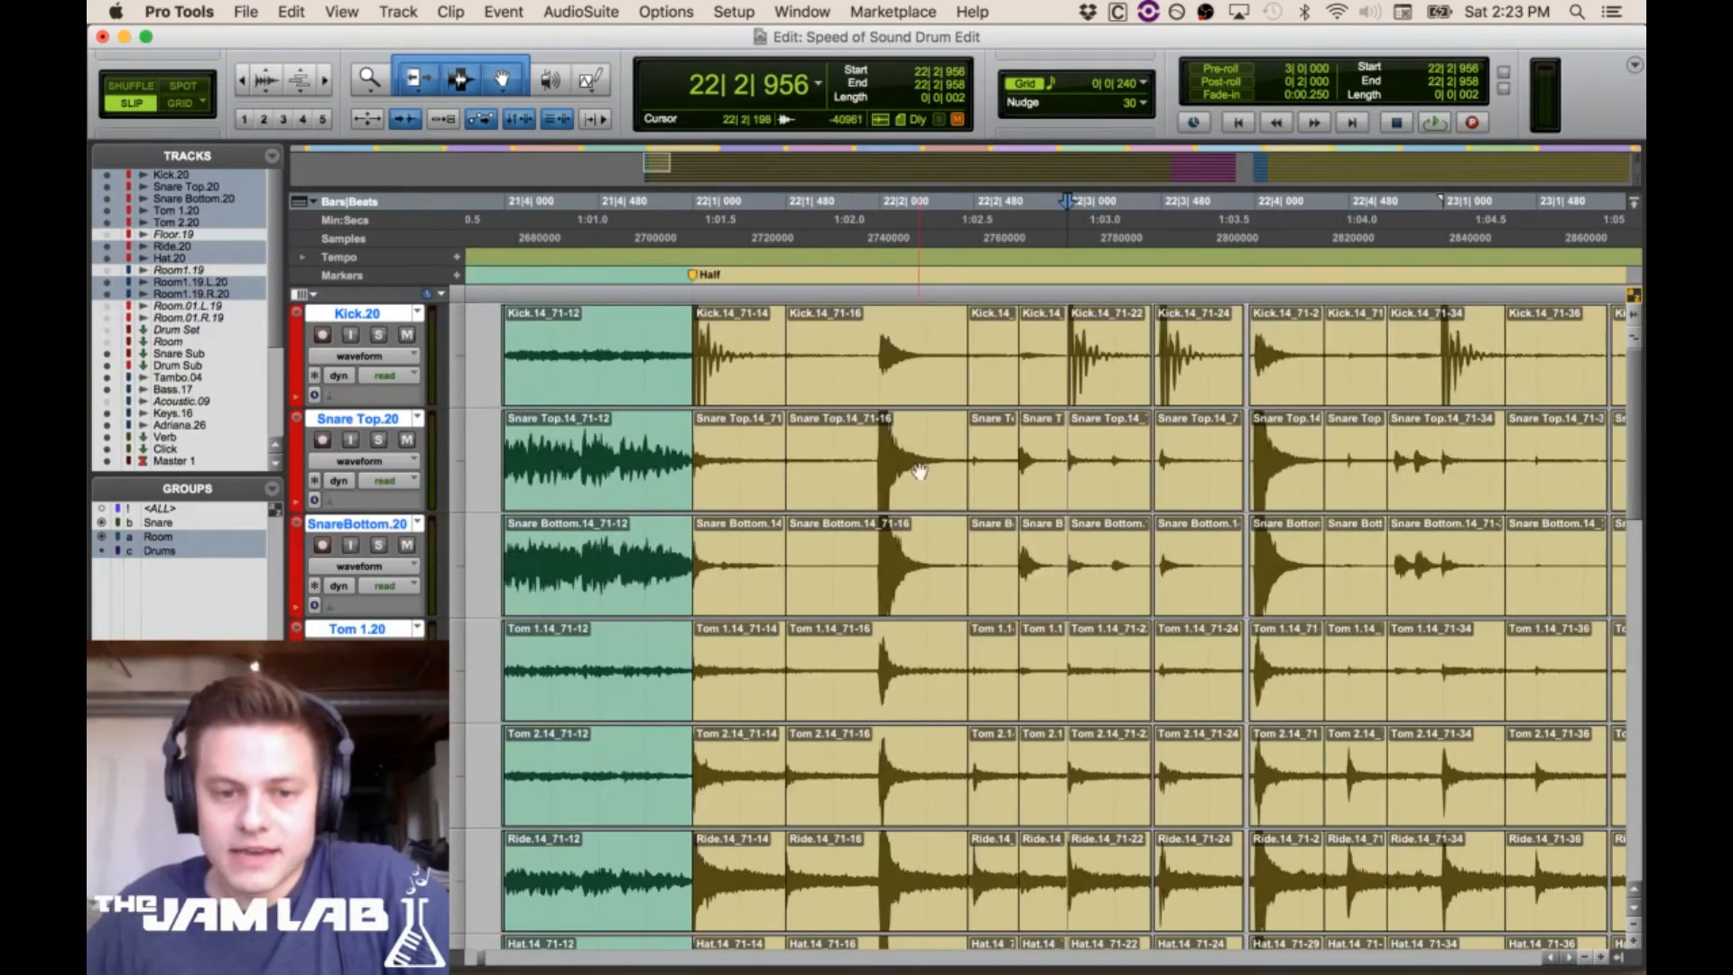
left_click(493, 330)
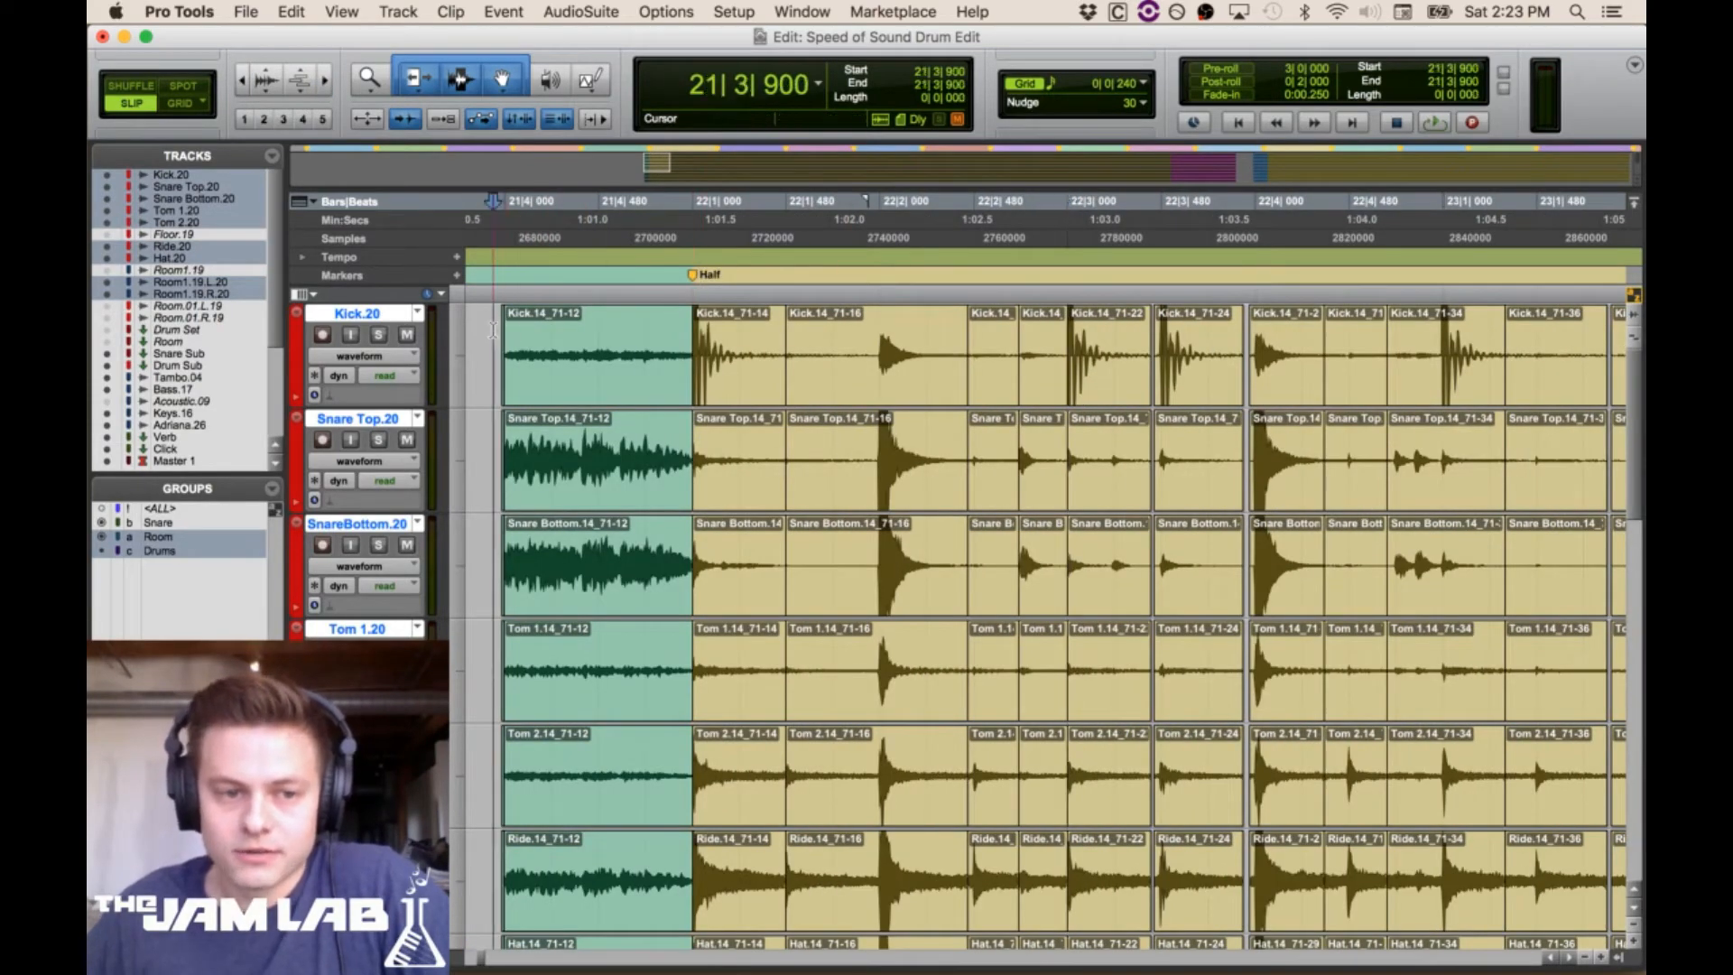
key("space")
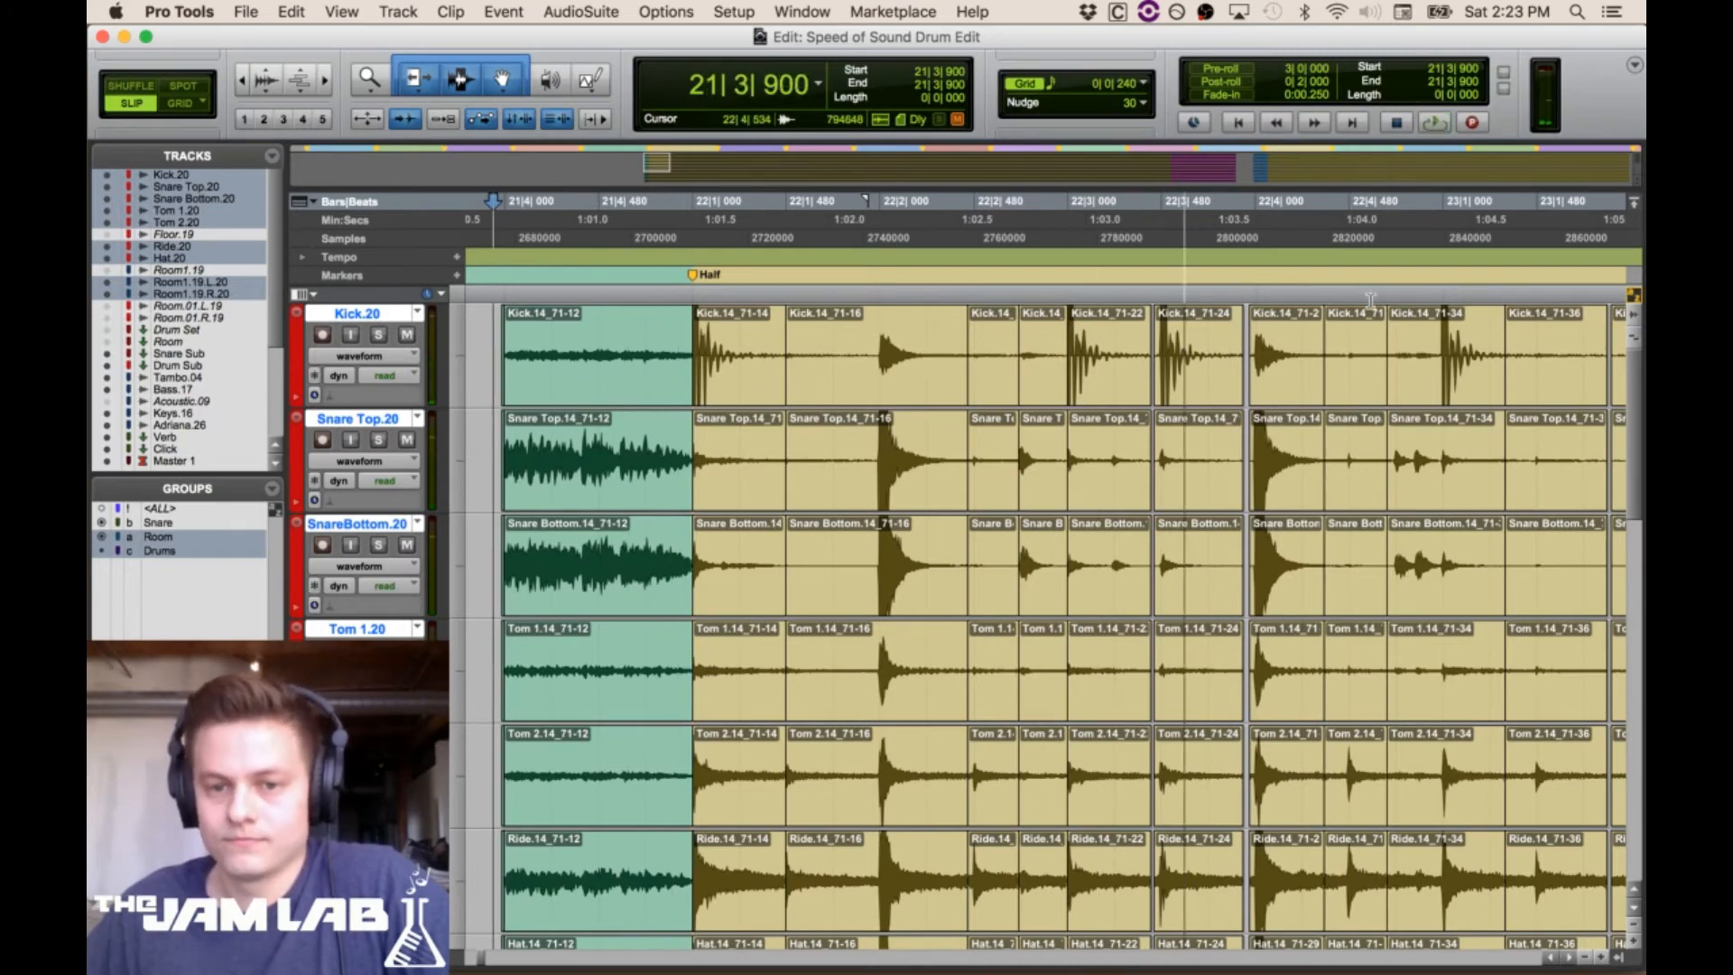
key("space")
Close the gap ahead of the kick hit near 22|3|480 with the clip boundary at about 22|3|443
key("t")
key("t")
key("t")
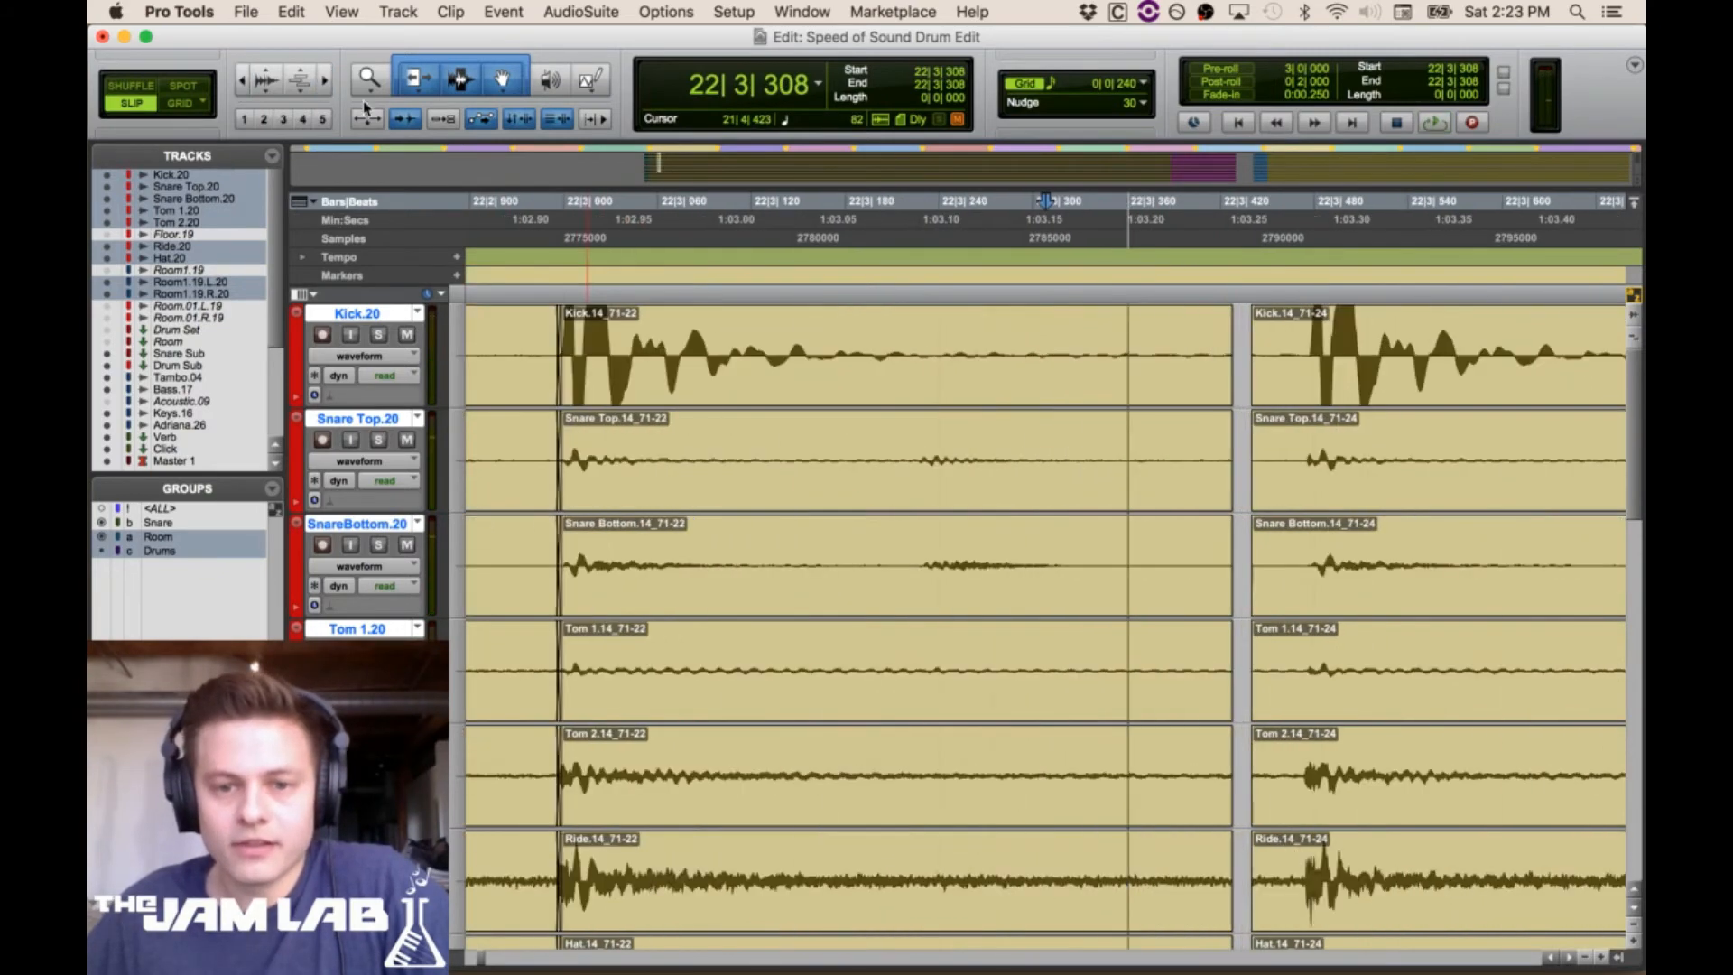
left_click_drag(1242, 366, 1278, 398)
left_click(1283, 398)
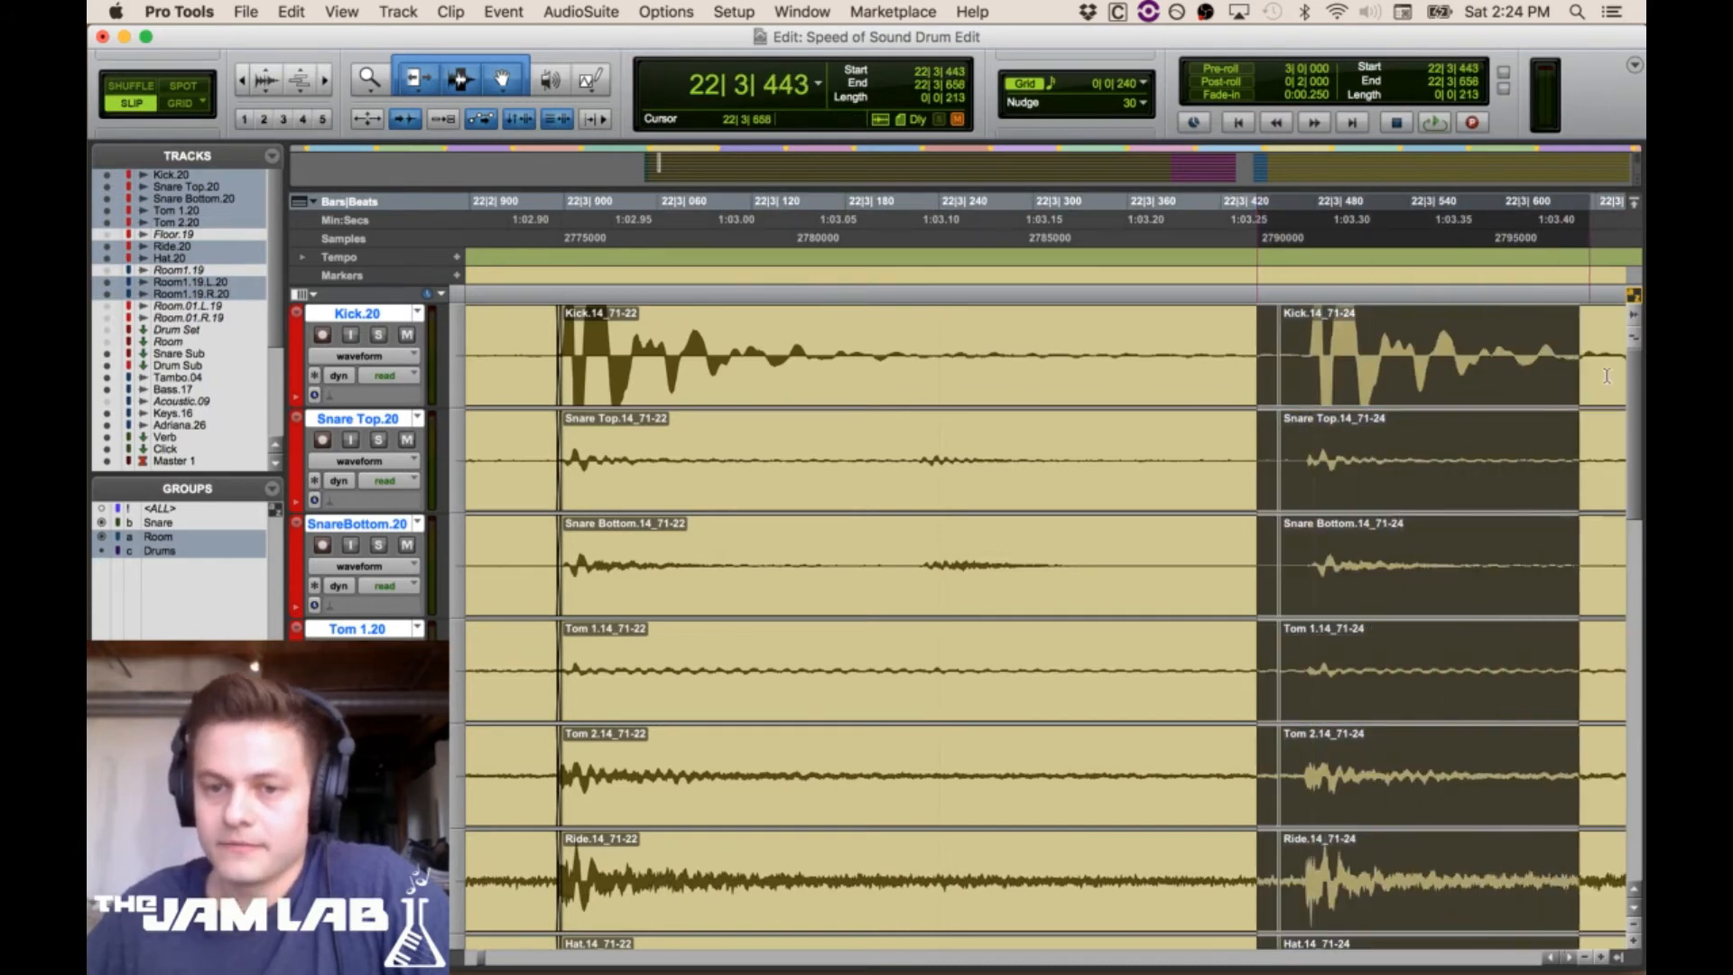
Close the gap ahead of the snare hit near 22|4|000 with the clip boundary at 22|3|935, and audition from 22|3|434
scroll(1135, 317, "right", 10)
left_click(1135, 317)
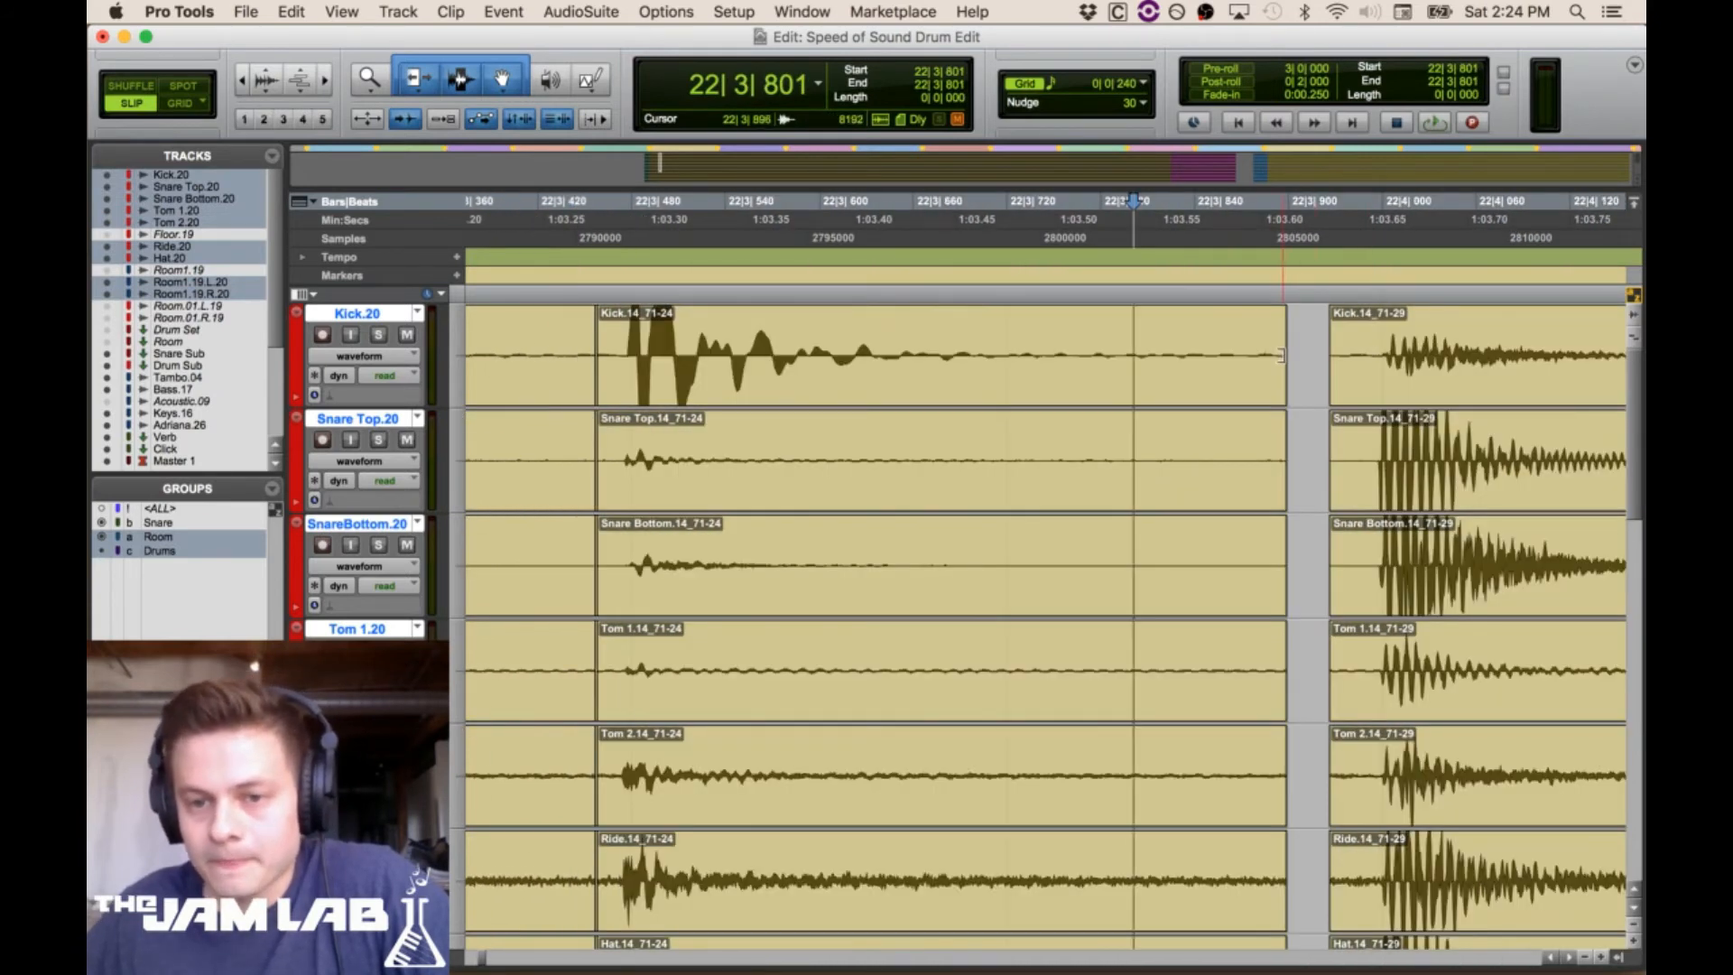
left_click_drag(1281, 355, 1347, 395)
left_click(1363, 368)
left_click(1345, 395)
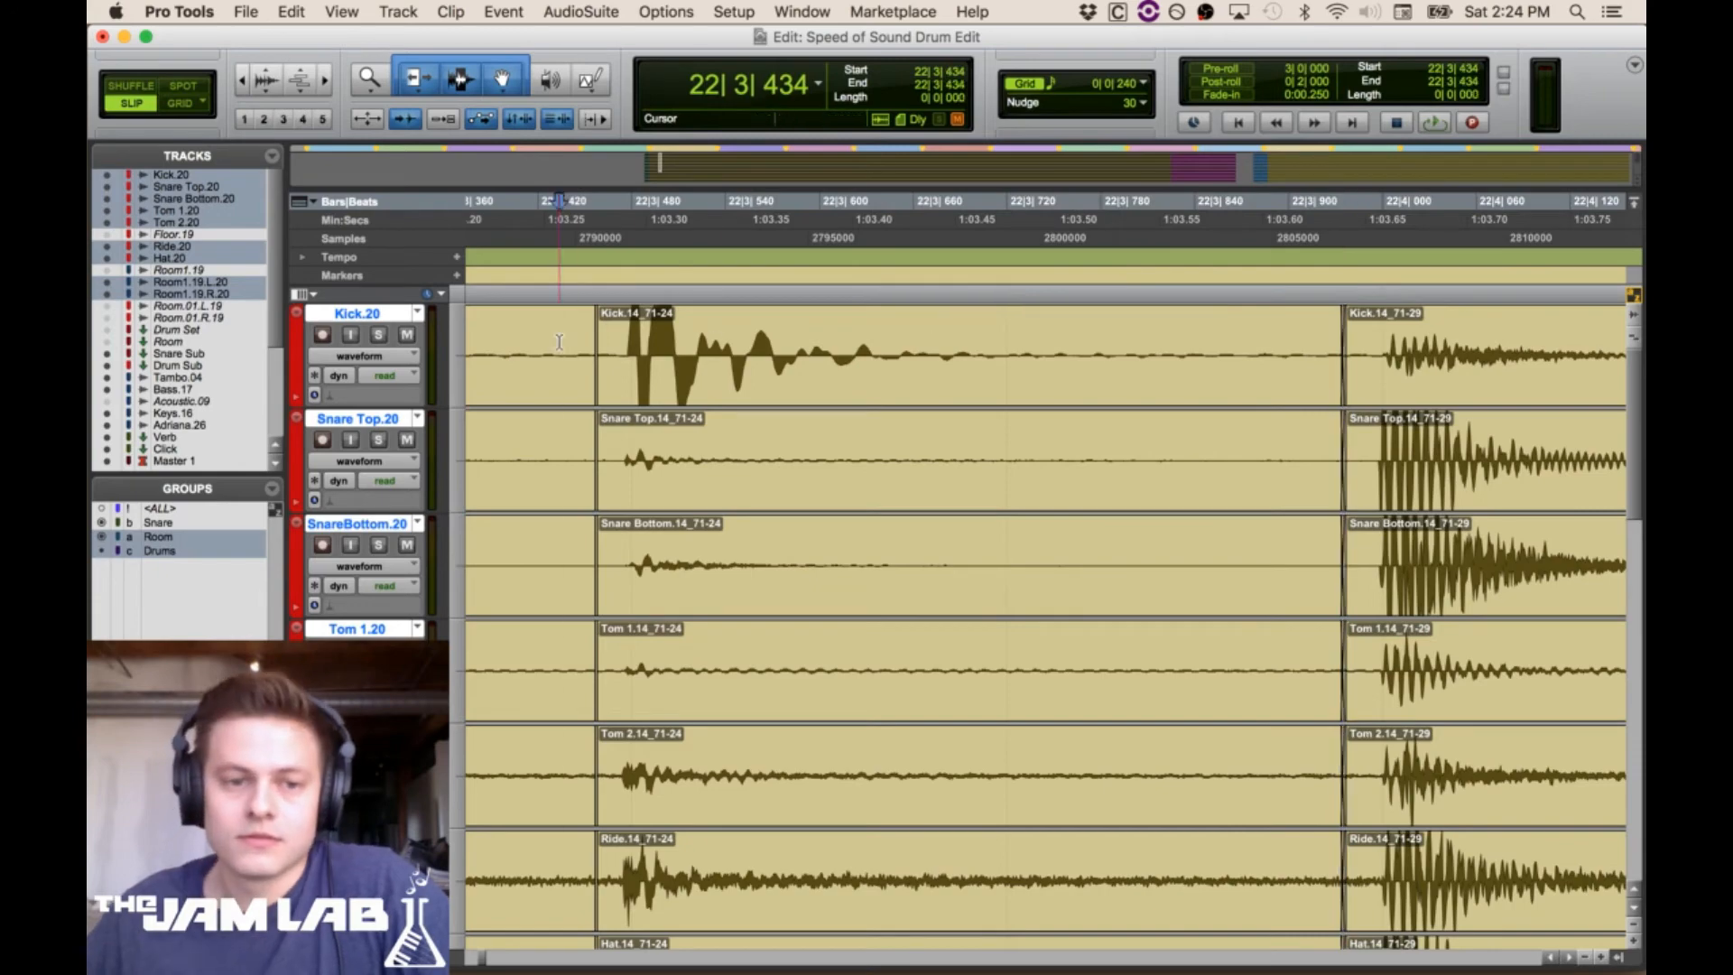
key("space")
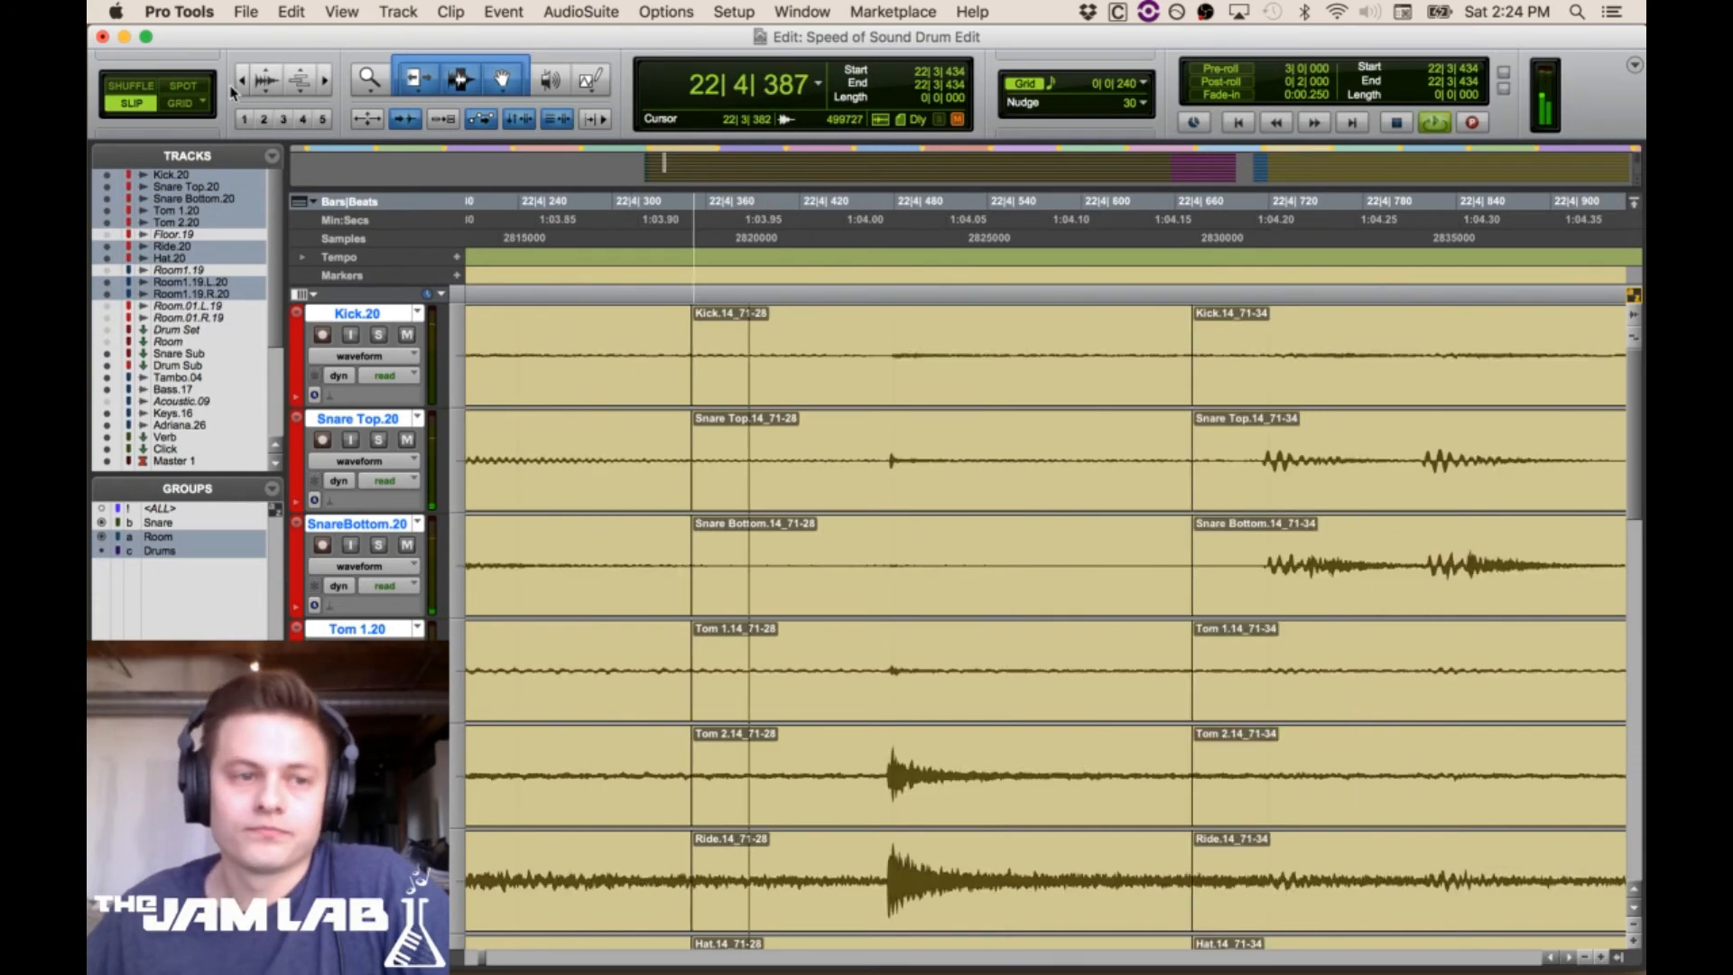
key("space")
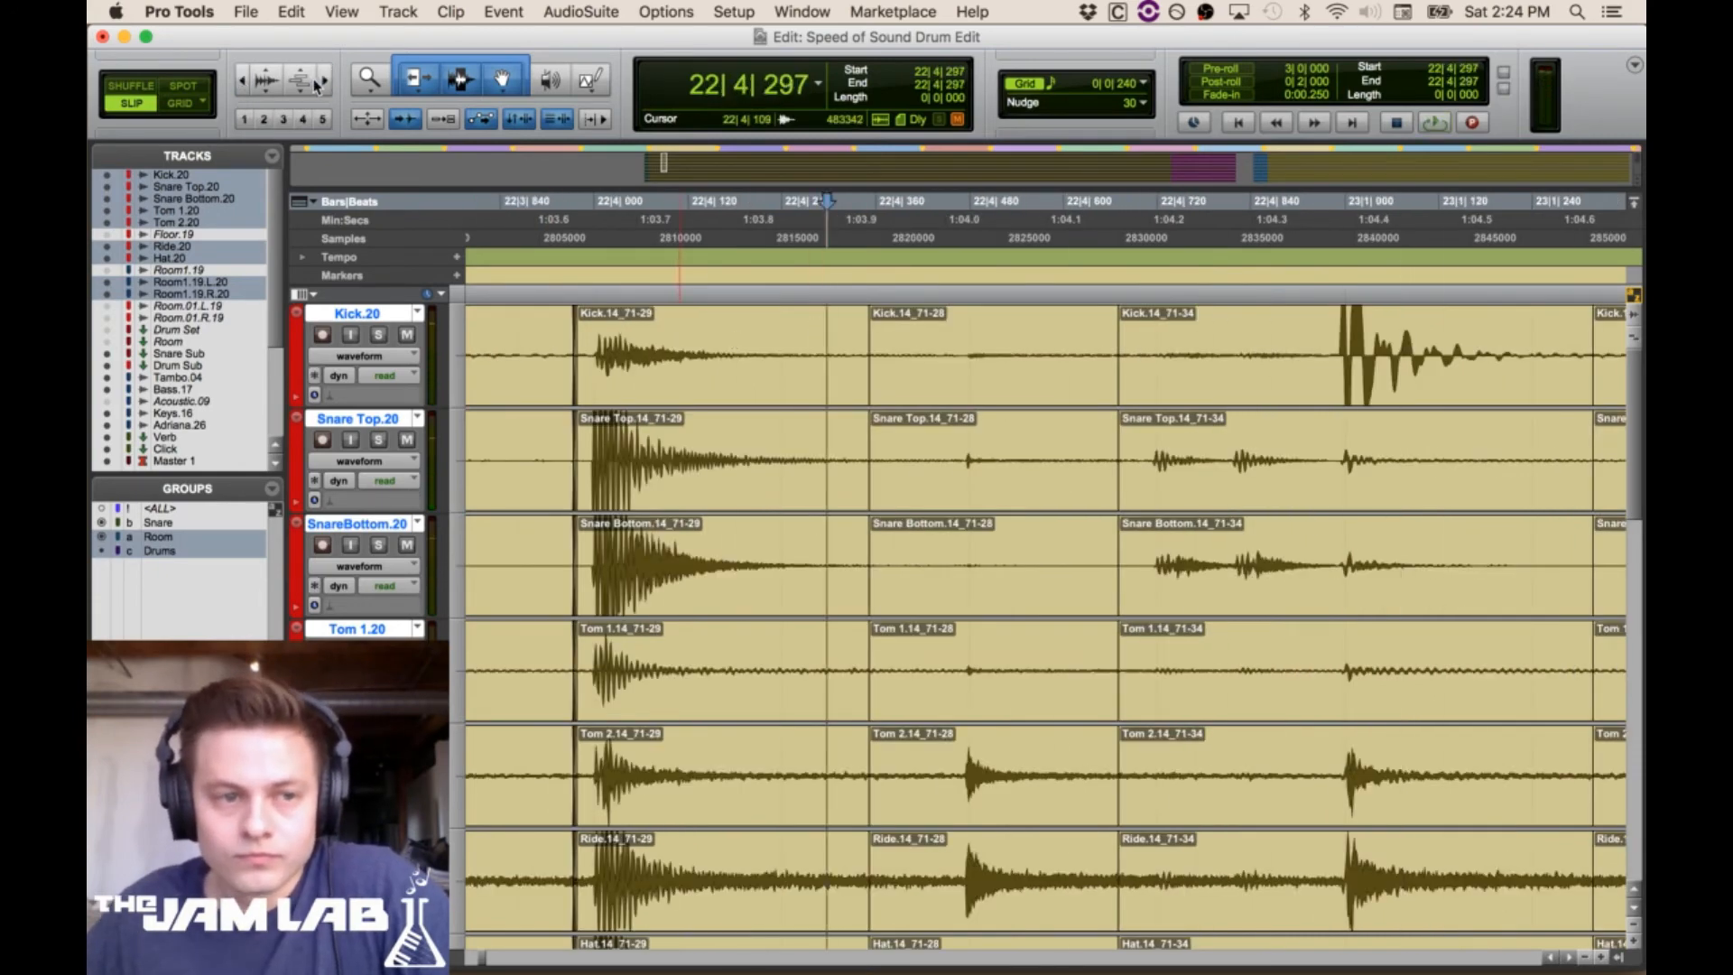
Move the clip boundary to 22|4|476 so it falls just ahead of the ride hit
left_click(321, 81)
left_click_drag(1365, 353, 1615, 399)
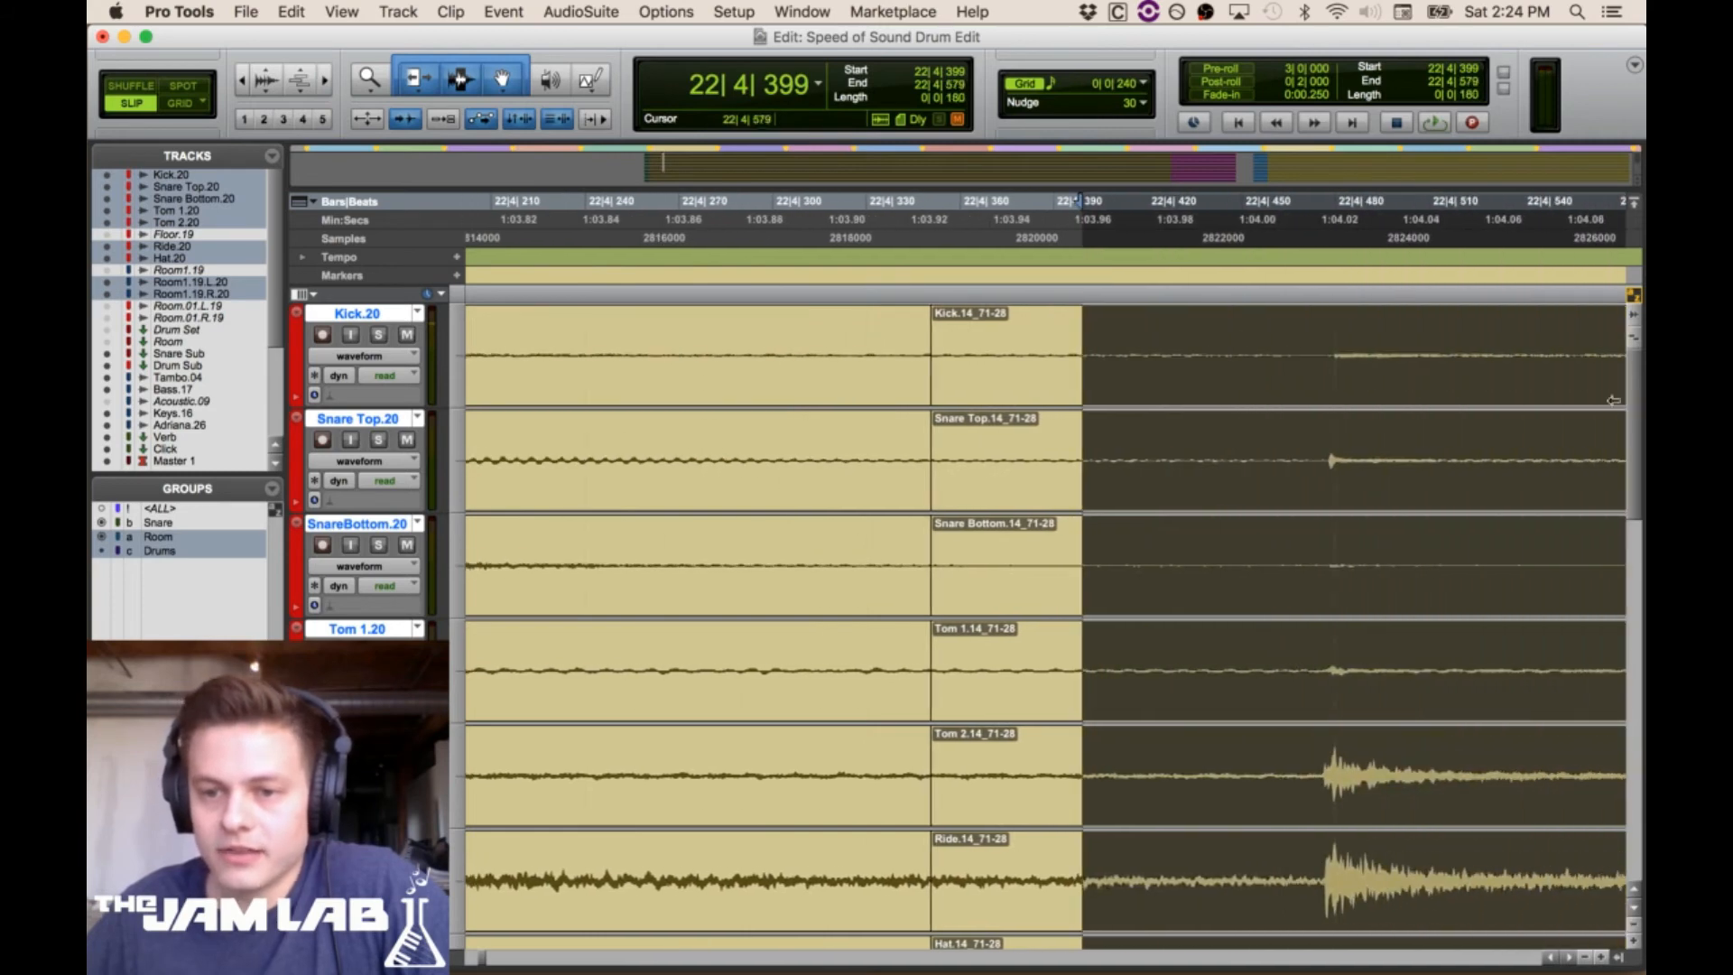
left_click(1223, 334)
left_click_drag(925, 355, 1326, 360)
left_click(1414, 365)
scroll(1327, 501, "down", 1)
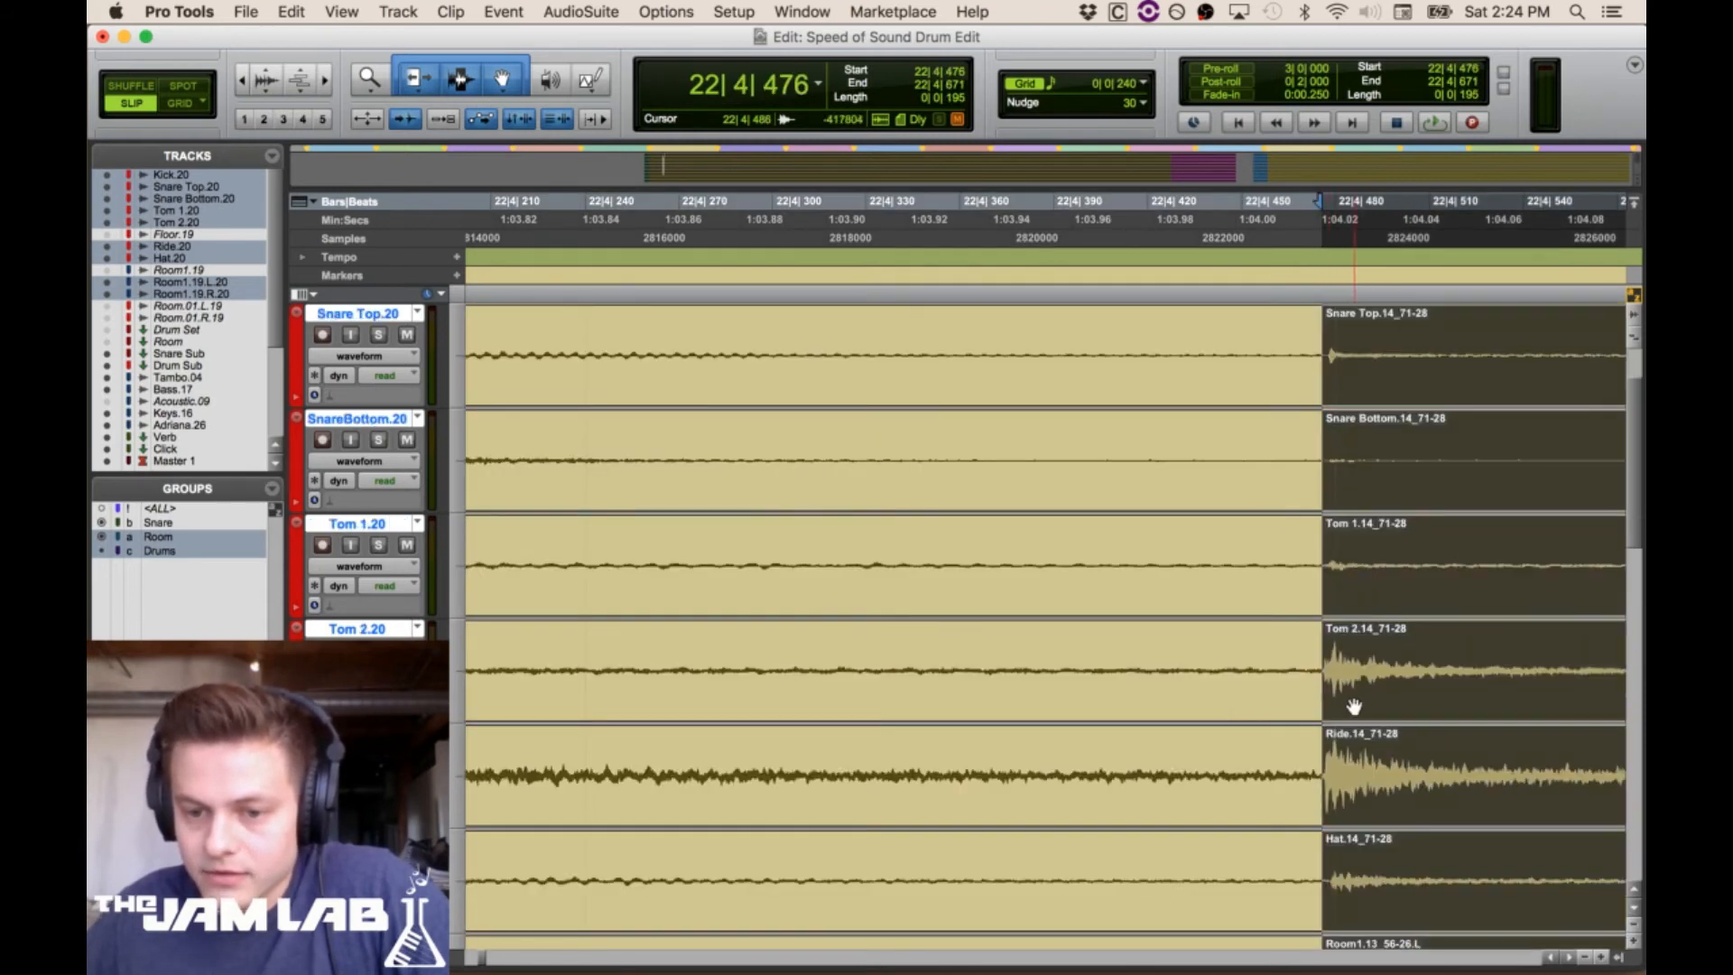
left_click(1351, 753)
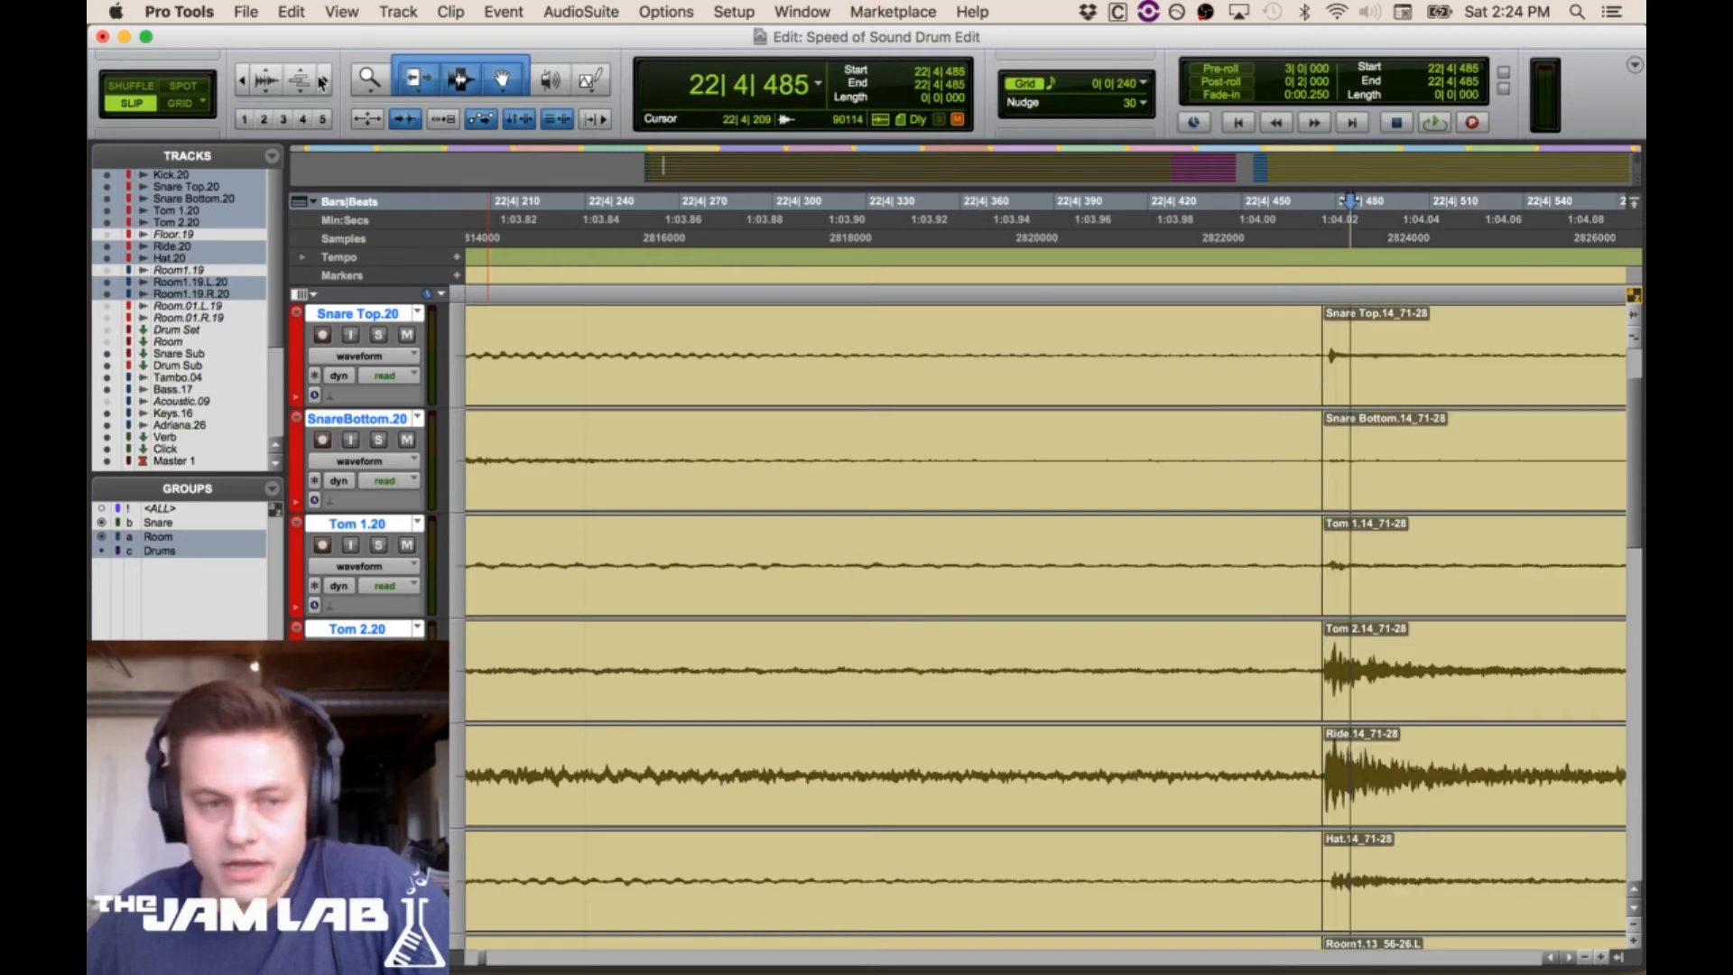
left_click(326, 80)
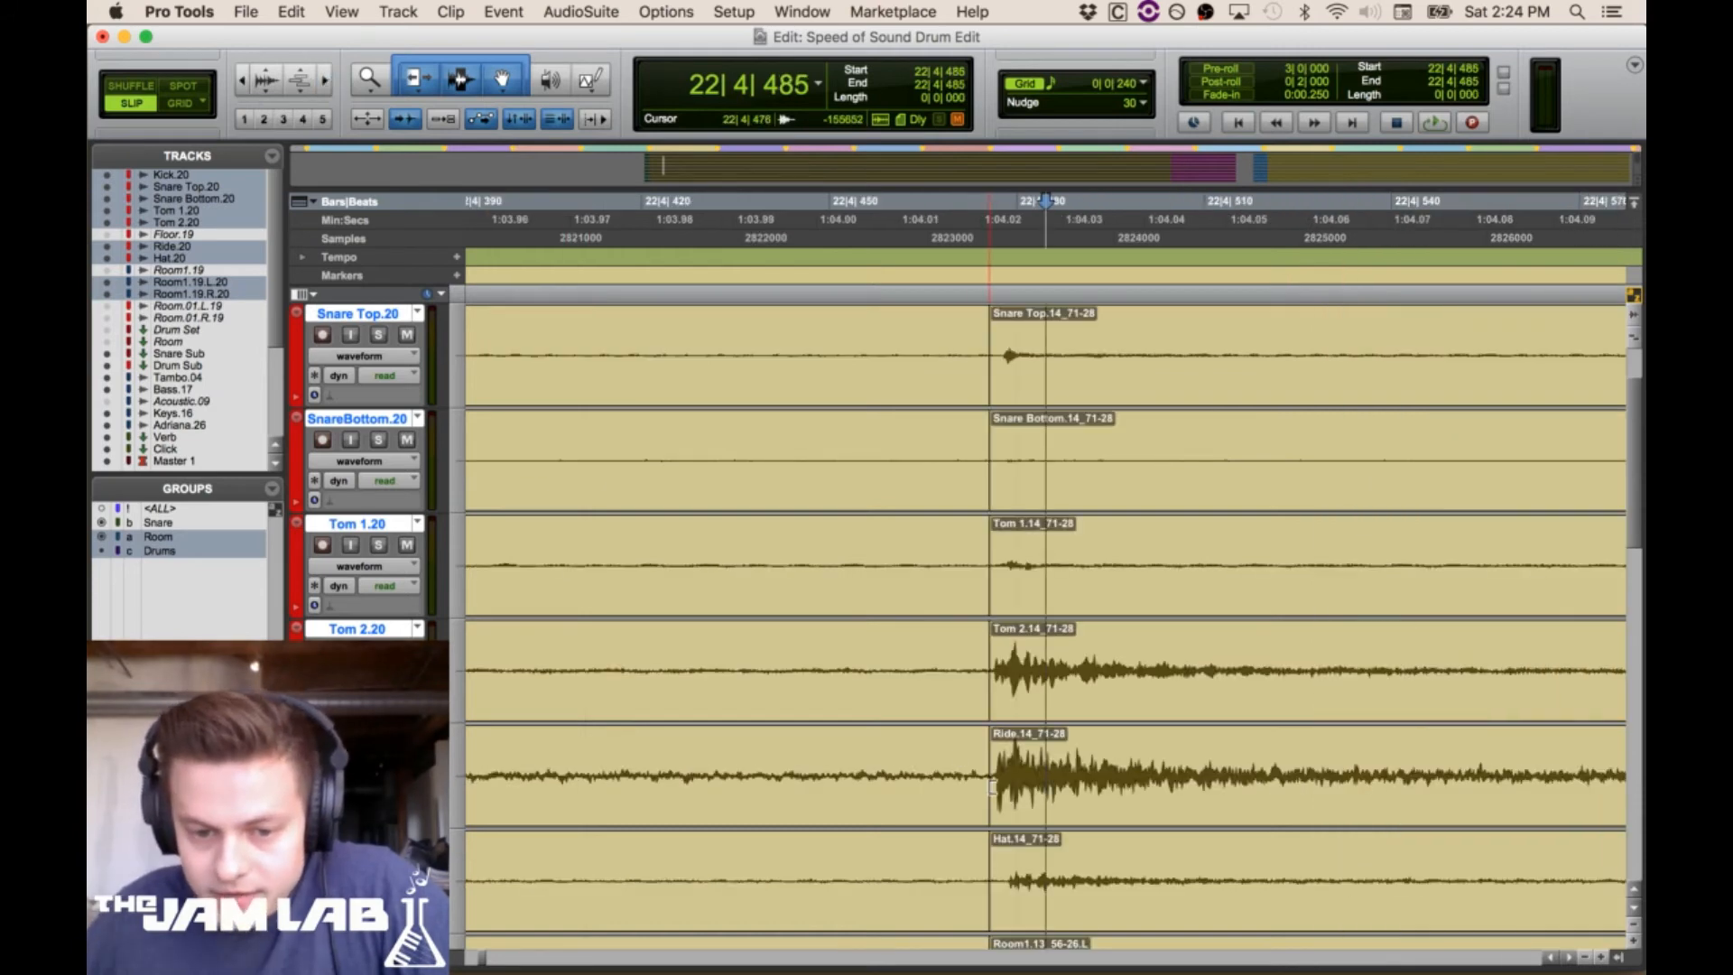
left_click(991, 812)
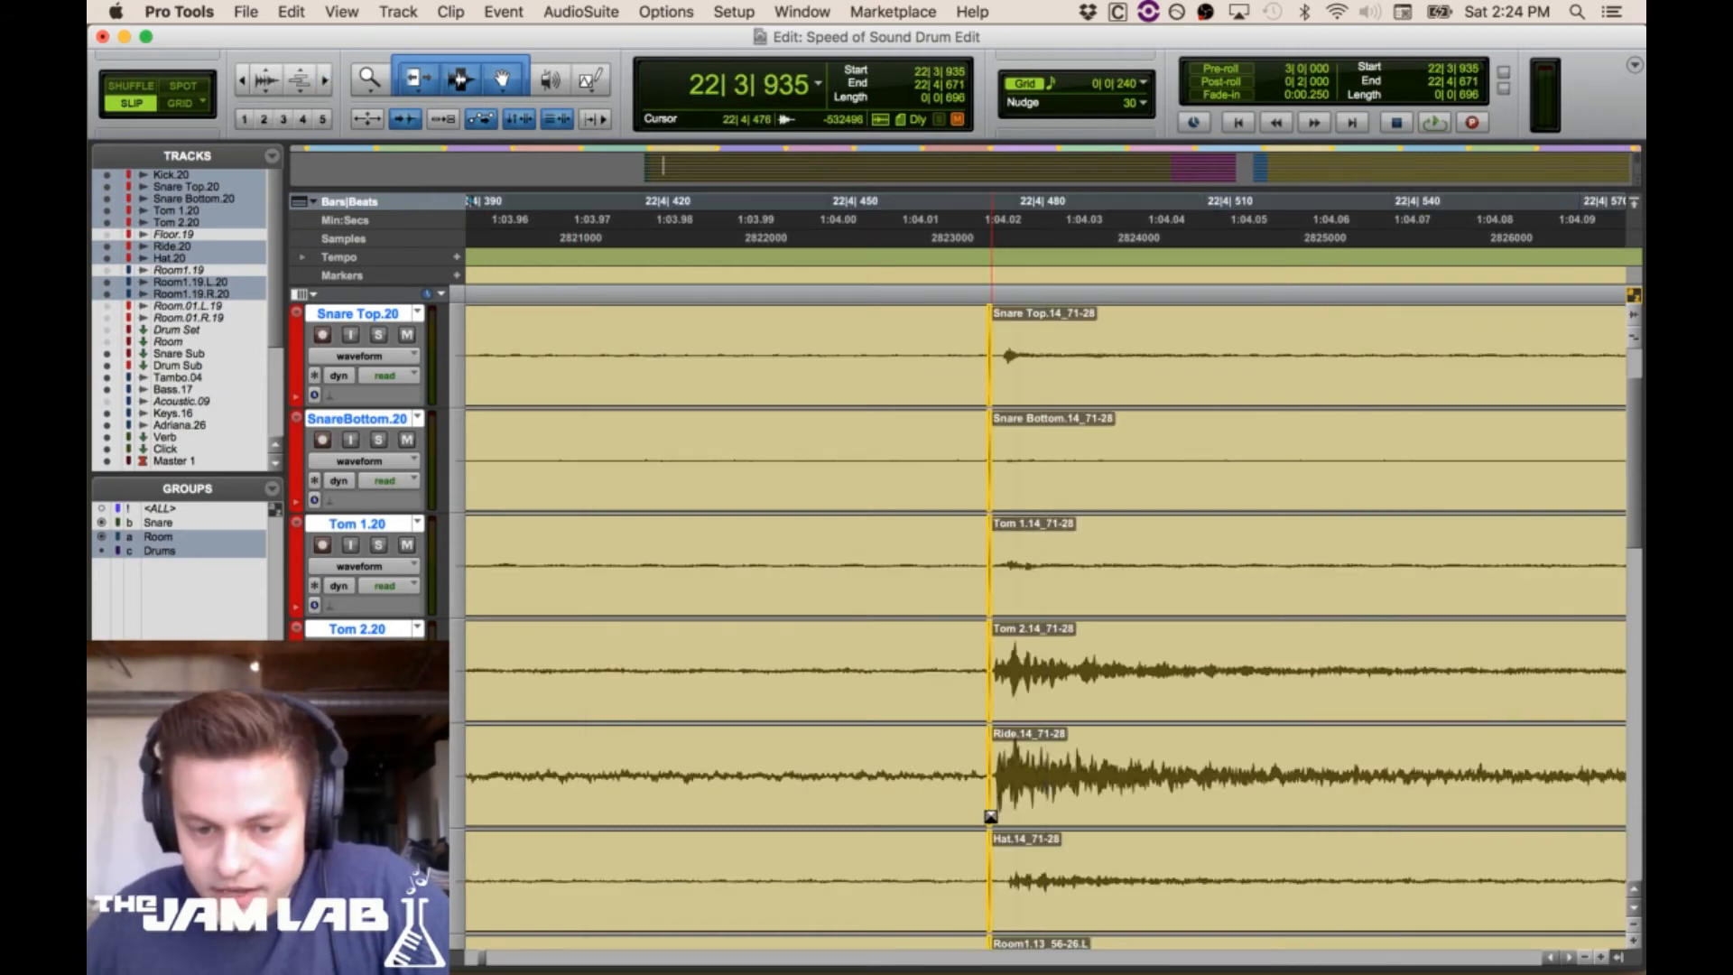
Move the next clip boundary to 22|4|715, just ahead of the first light snare hit
left_click(243, 80)
left_click_drag(1414, 665, 1608, 702)
scroll(1188, 559, "up", 2)
left_click(1218, 413)
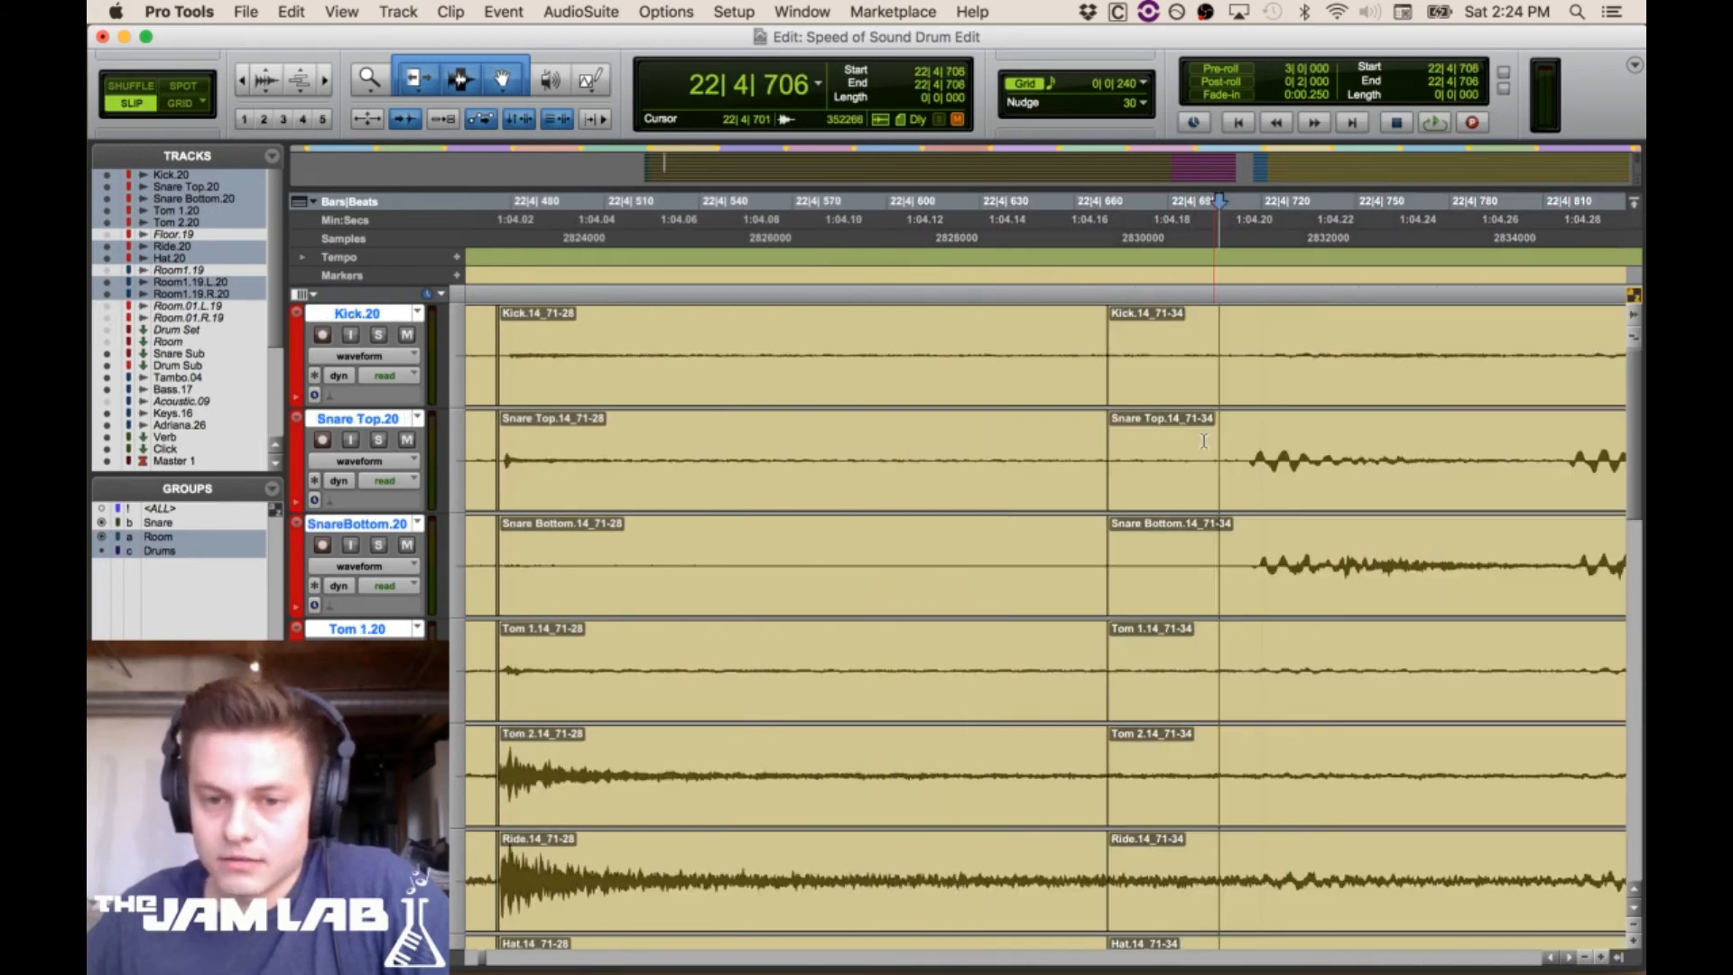
left_click_drag(1097, 457, 1247, 504)
Split the drums at 22|4|943 ahead of the kick hit, and shift the kick clip slightly later to start at 22|4|947
left_click_drag(1404, 441, 1643, 436)
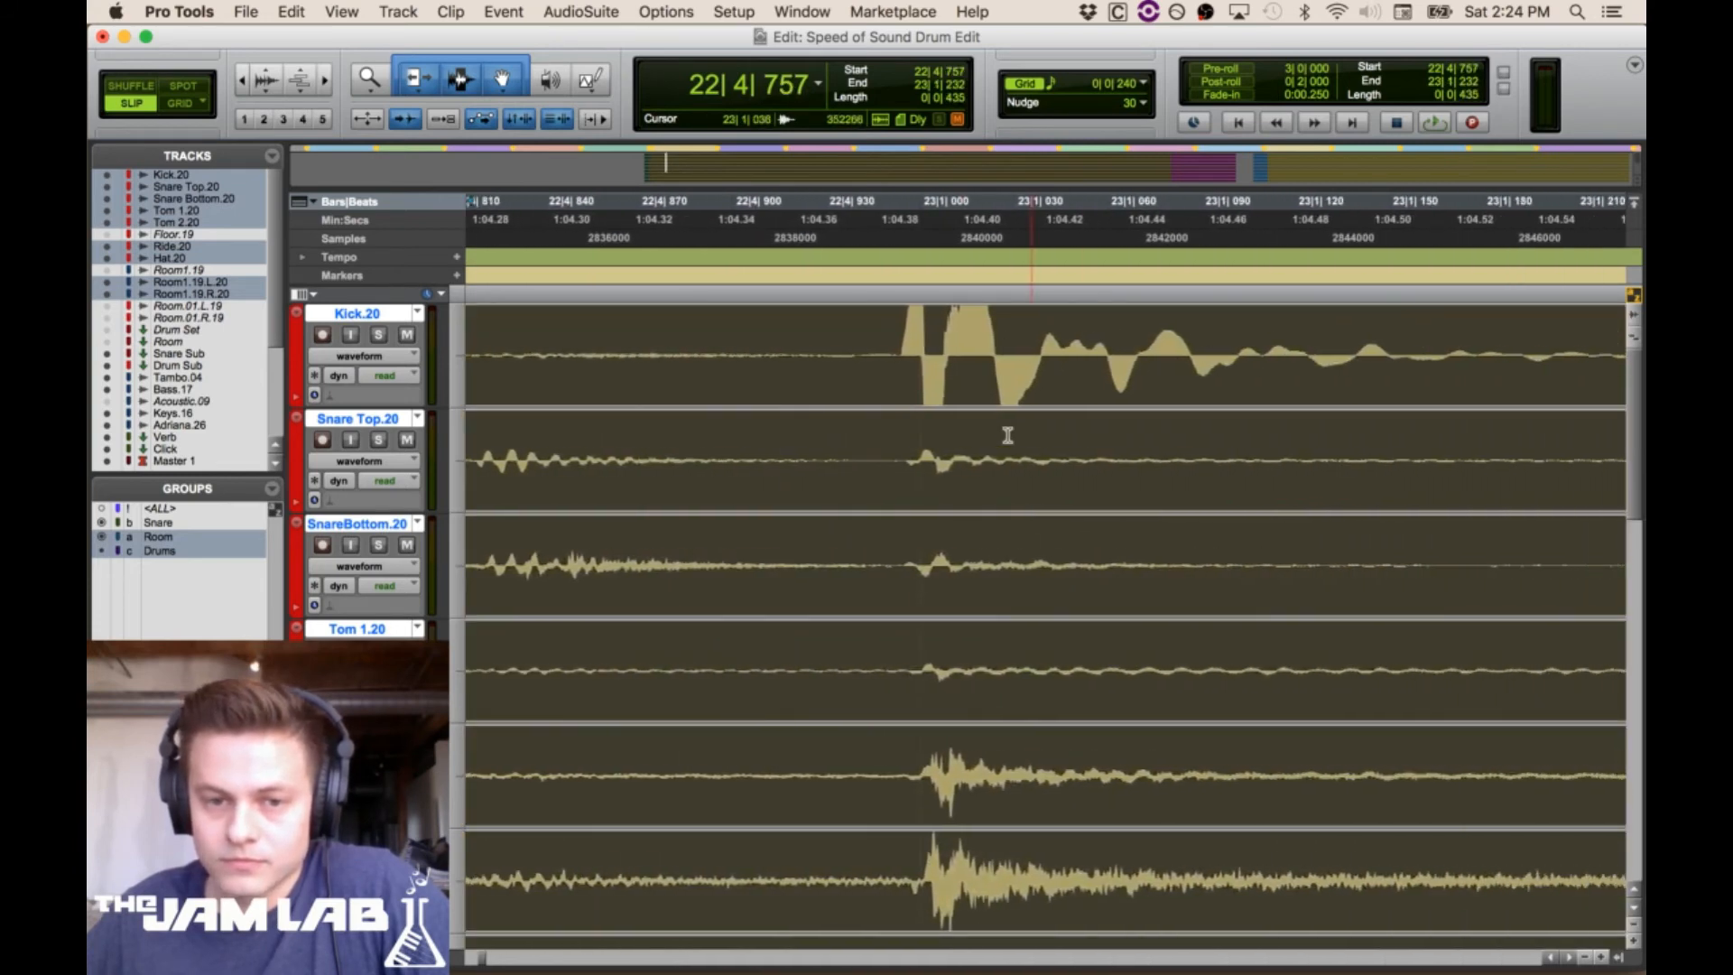
left_click(869, 447)
left_click(242, 81)
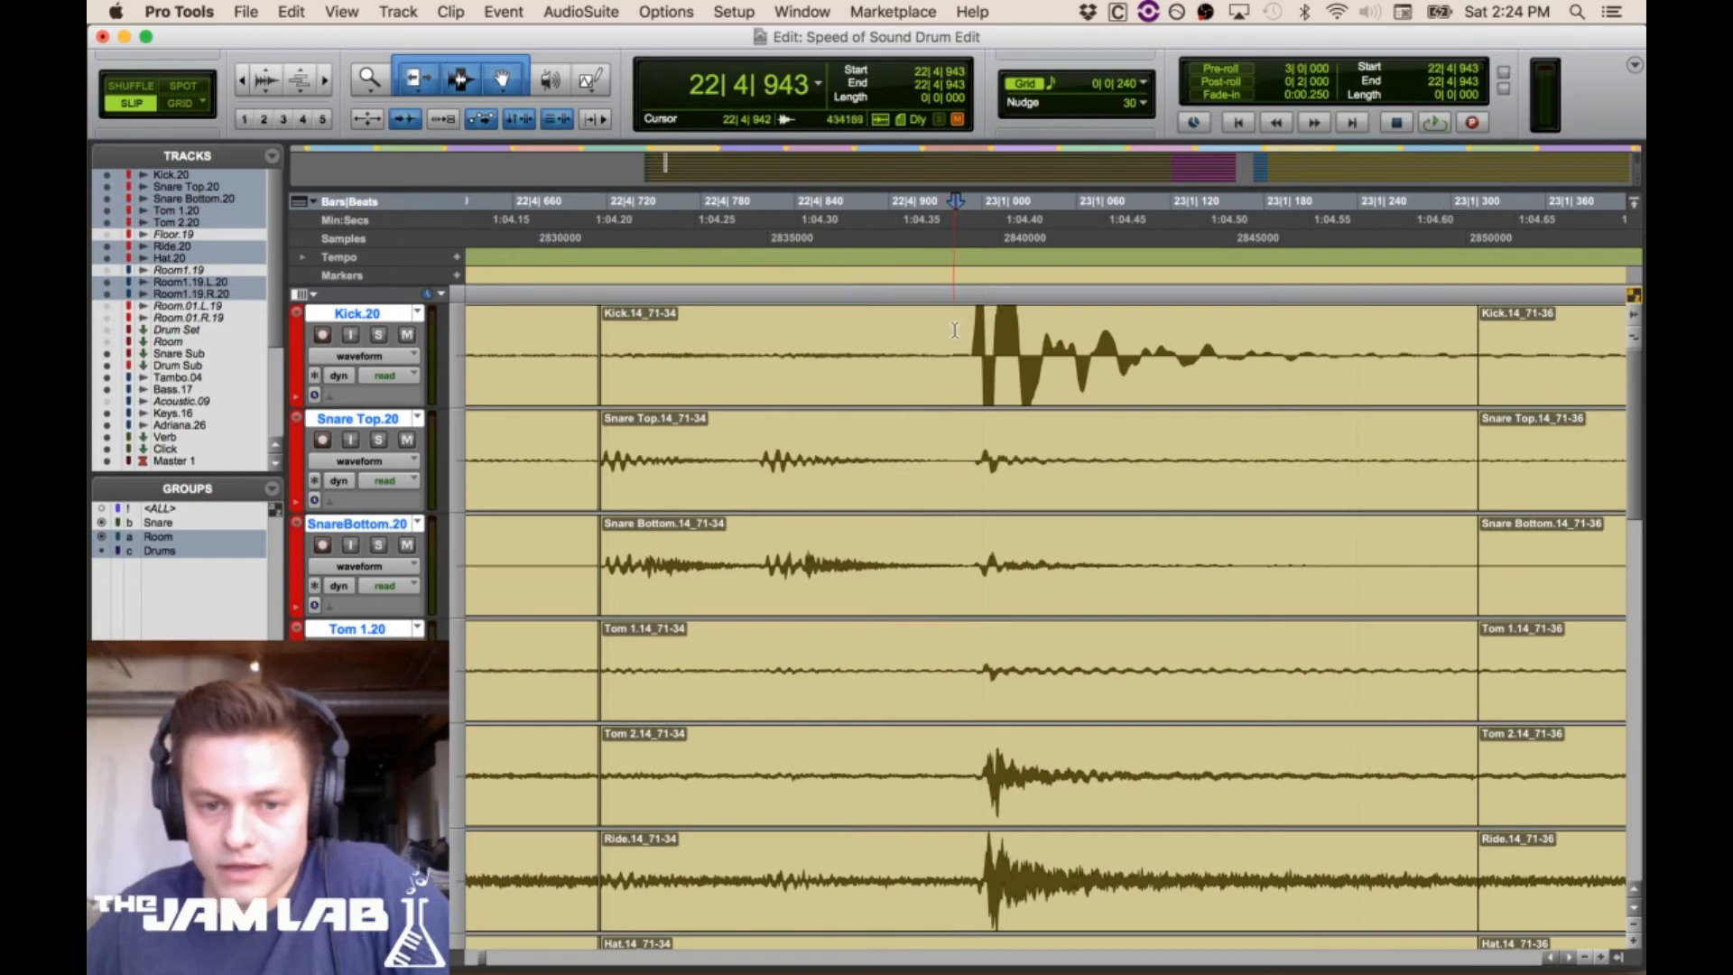
key("super+e")
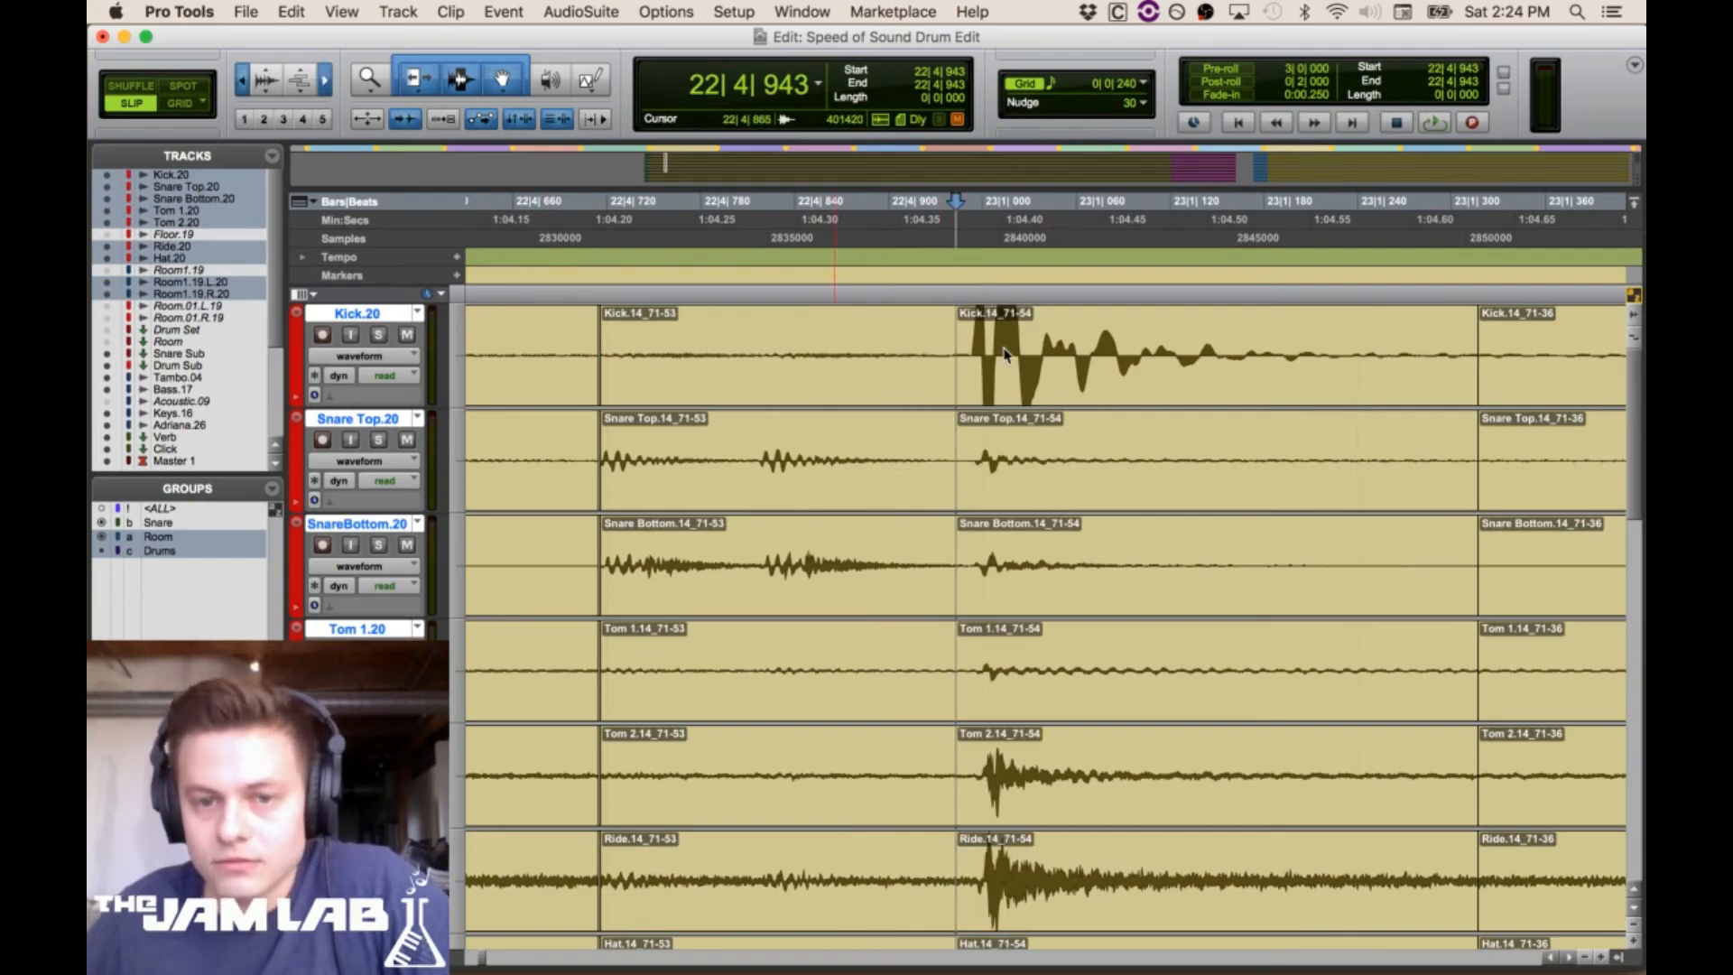
key("t")
left_click_drag(1171, 398, 1182, 407)
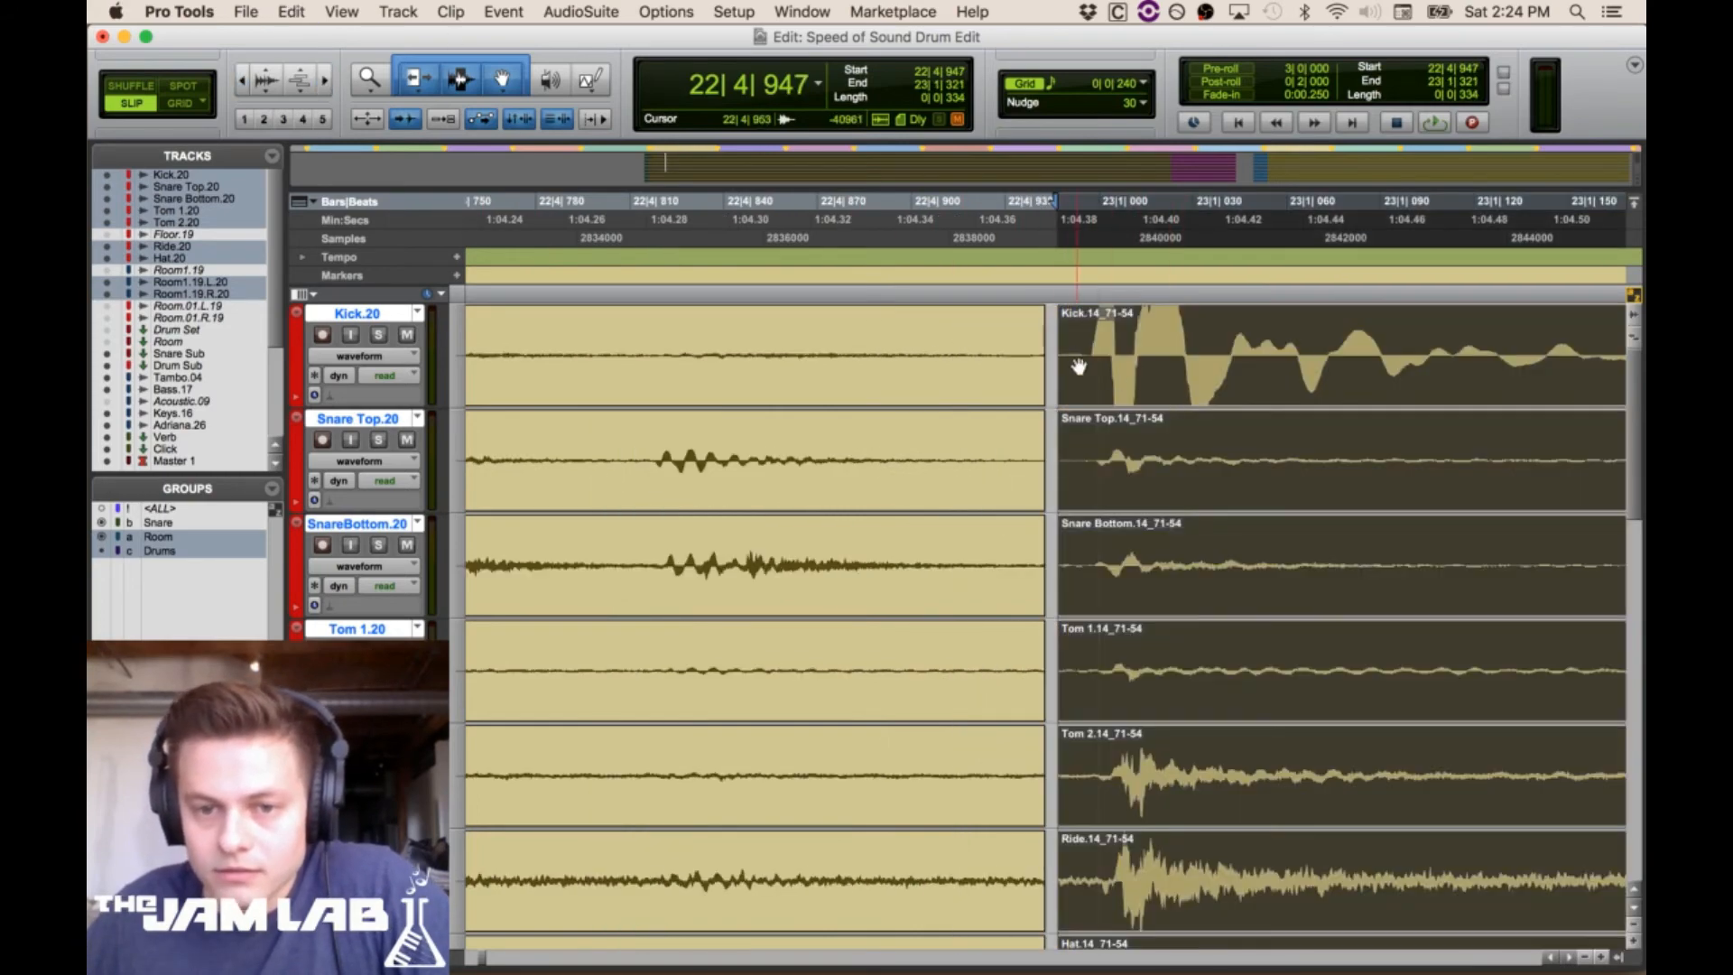
Close the gap ahead of the shifted kick clip with the boundary at 22|4|950, and audition from 22|4|793
left_click_drag(1035, 356, 1065, 403)
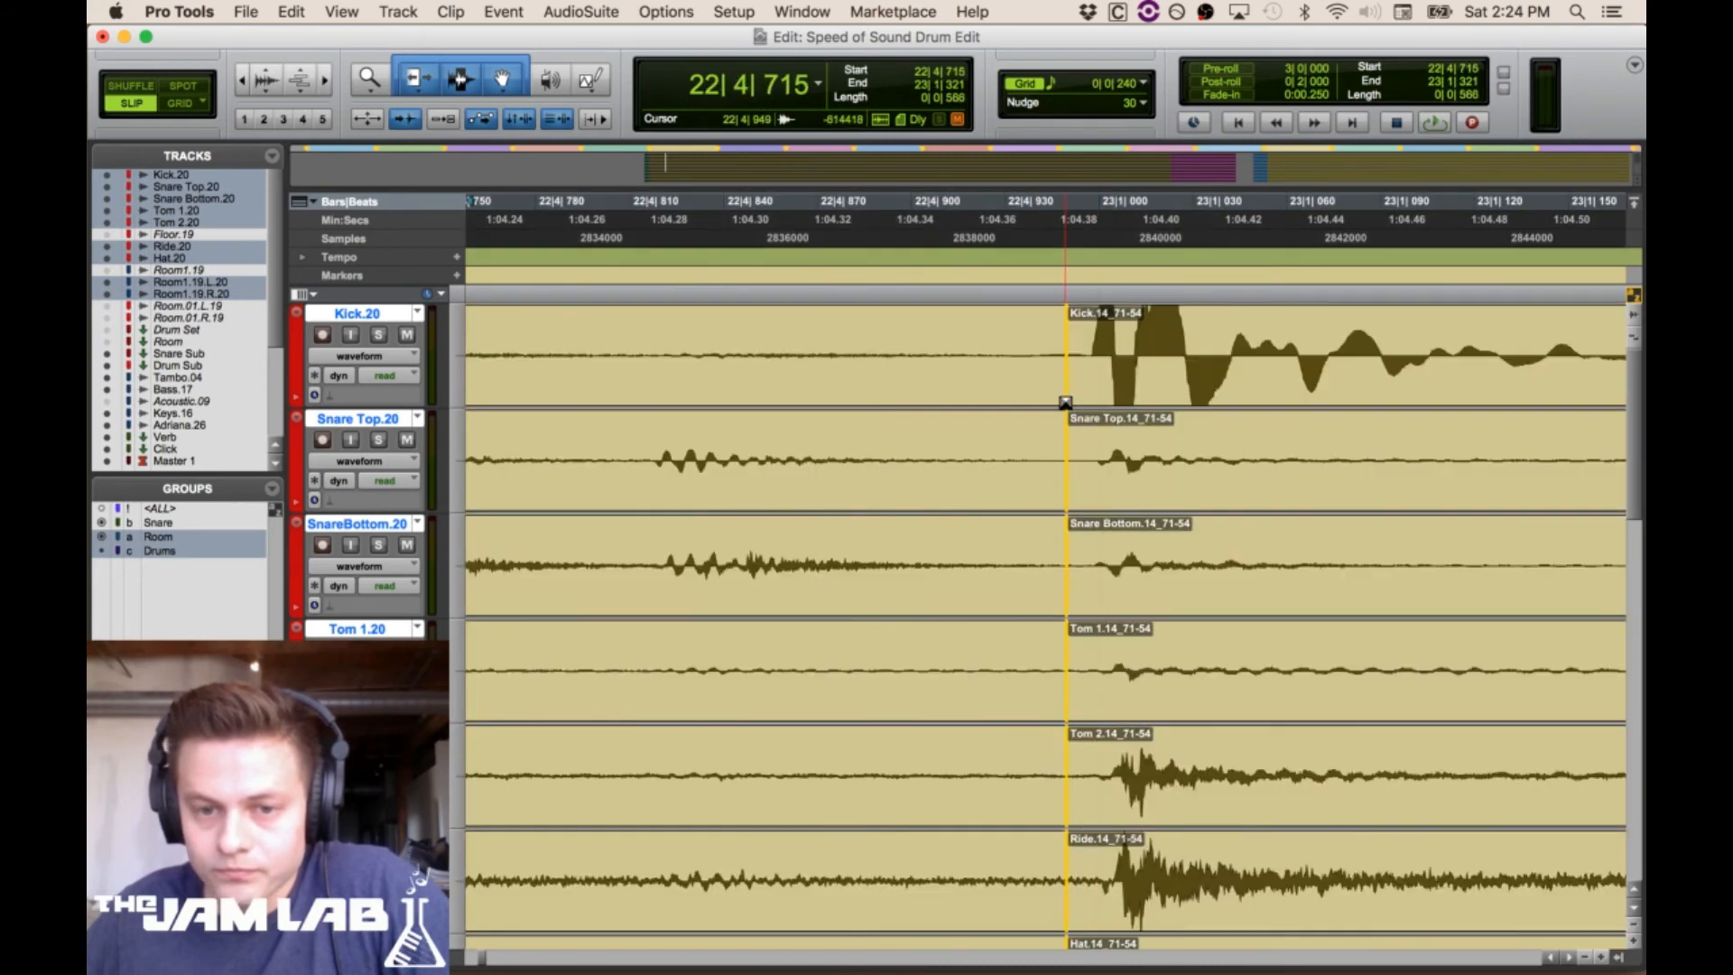
left_click_drag(1295, 405, 1643, 406)
left_click(999, 361)
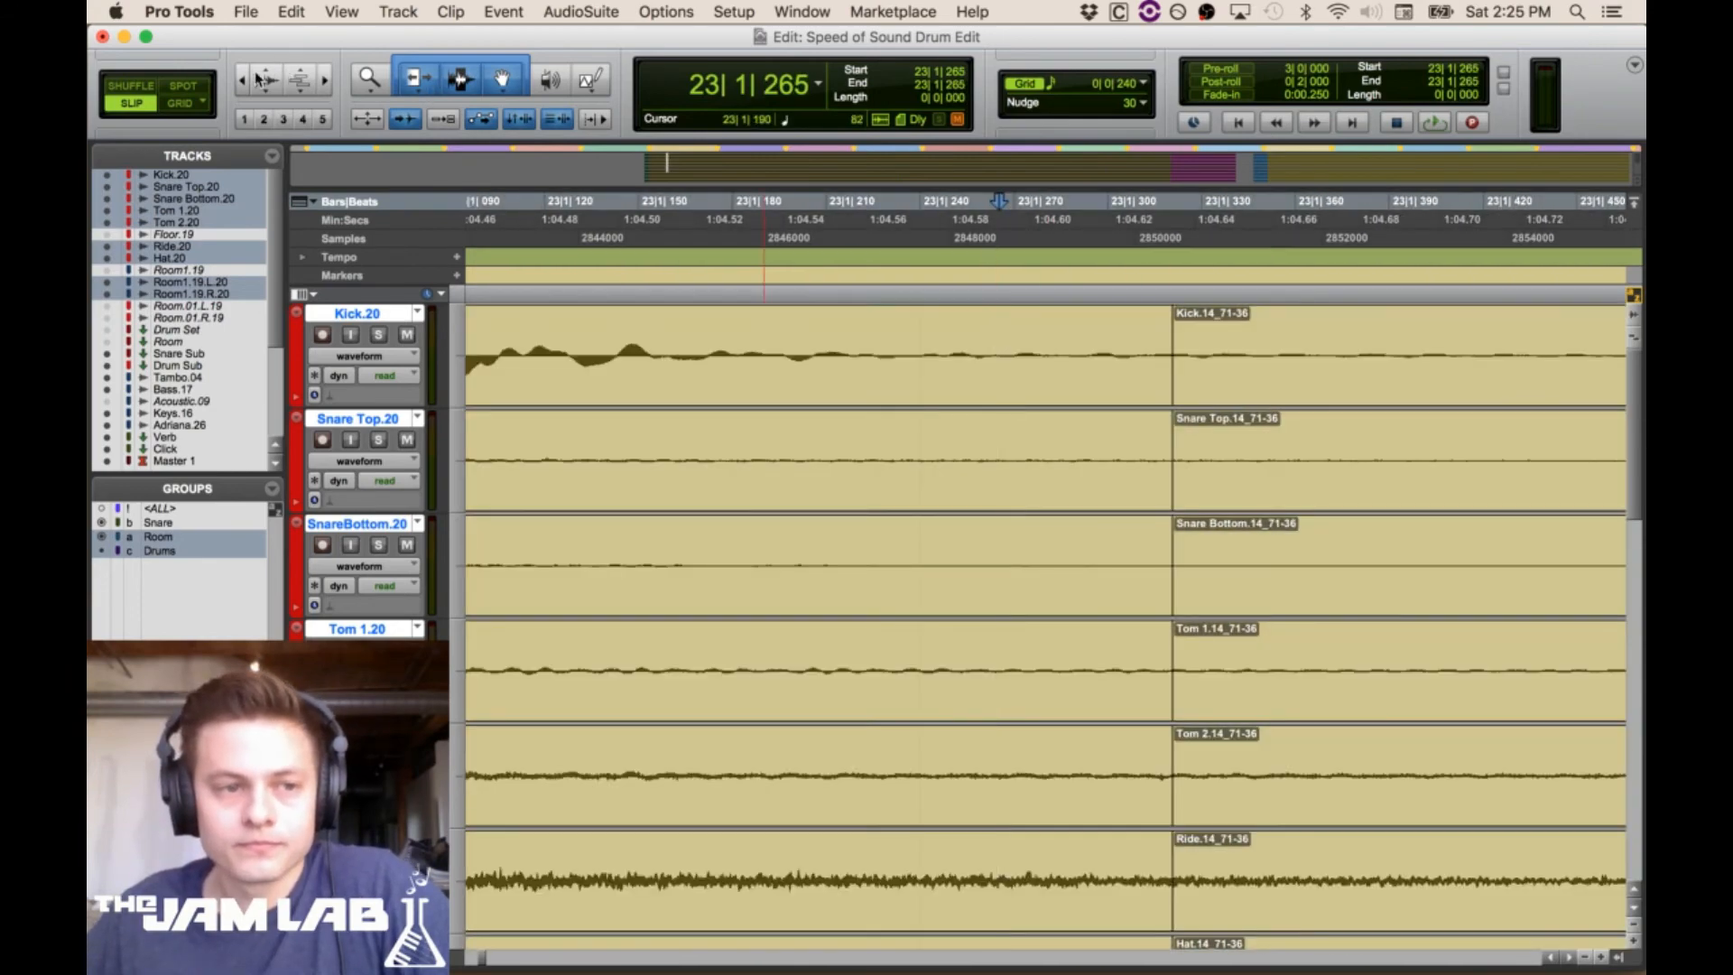
key("super+bracketleft")
key("super+bracketleft")
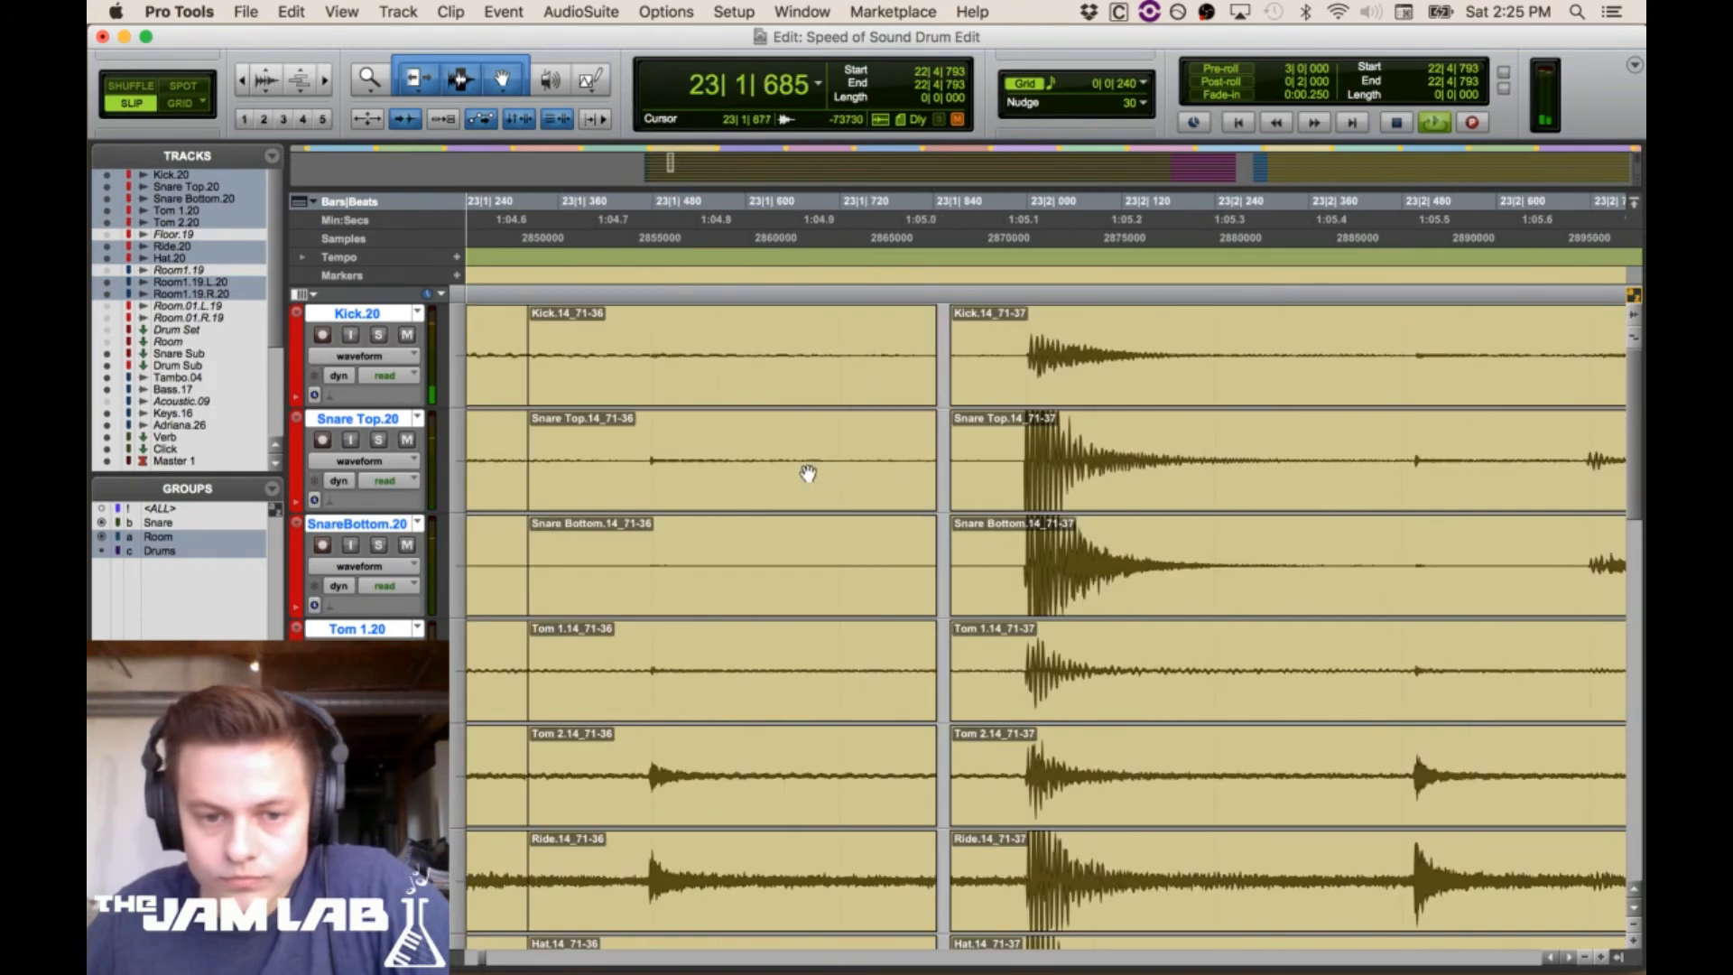
key("space")
Move the clip boundary to 23|1|476 so it falls just ahead of the ride hit
left_click_drag(499, 479, 644, 469)
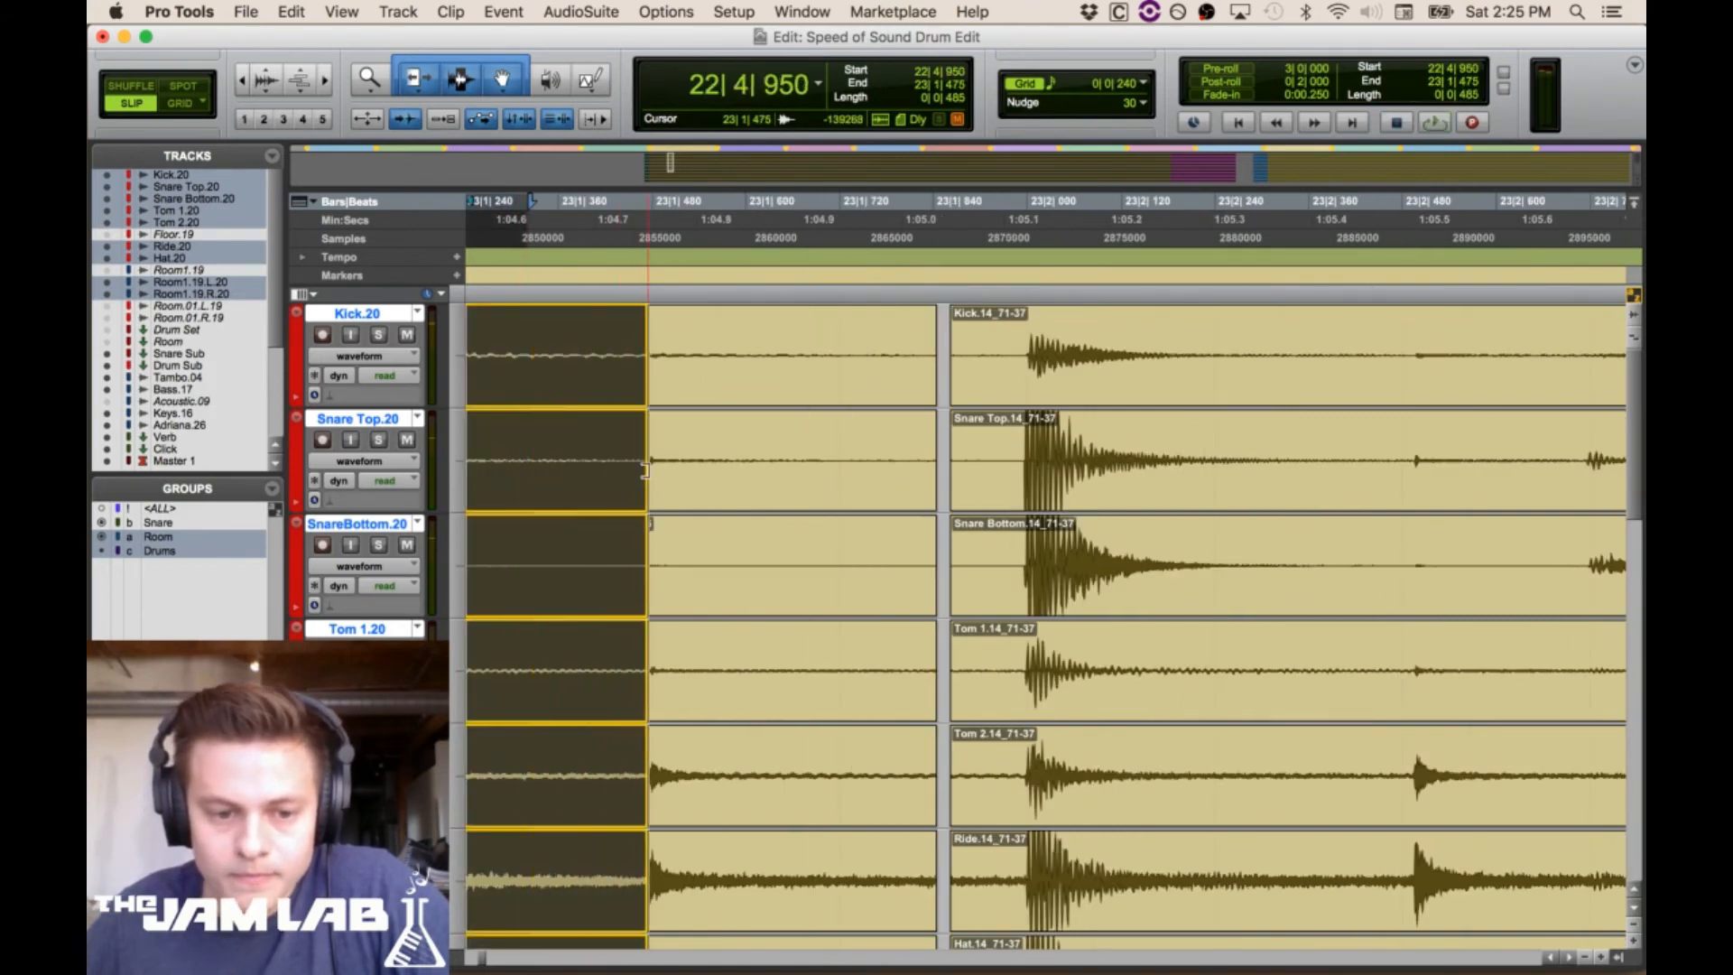
left_click(671, 330)
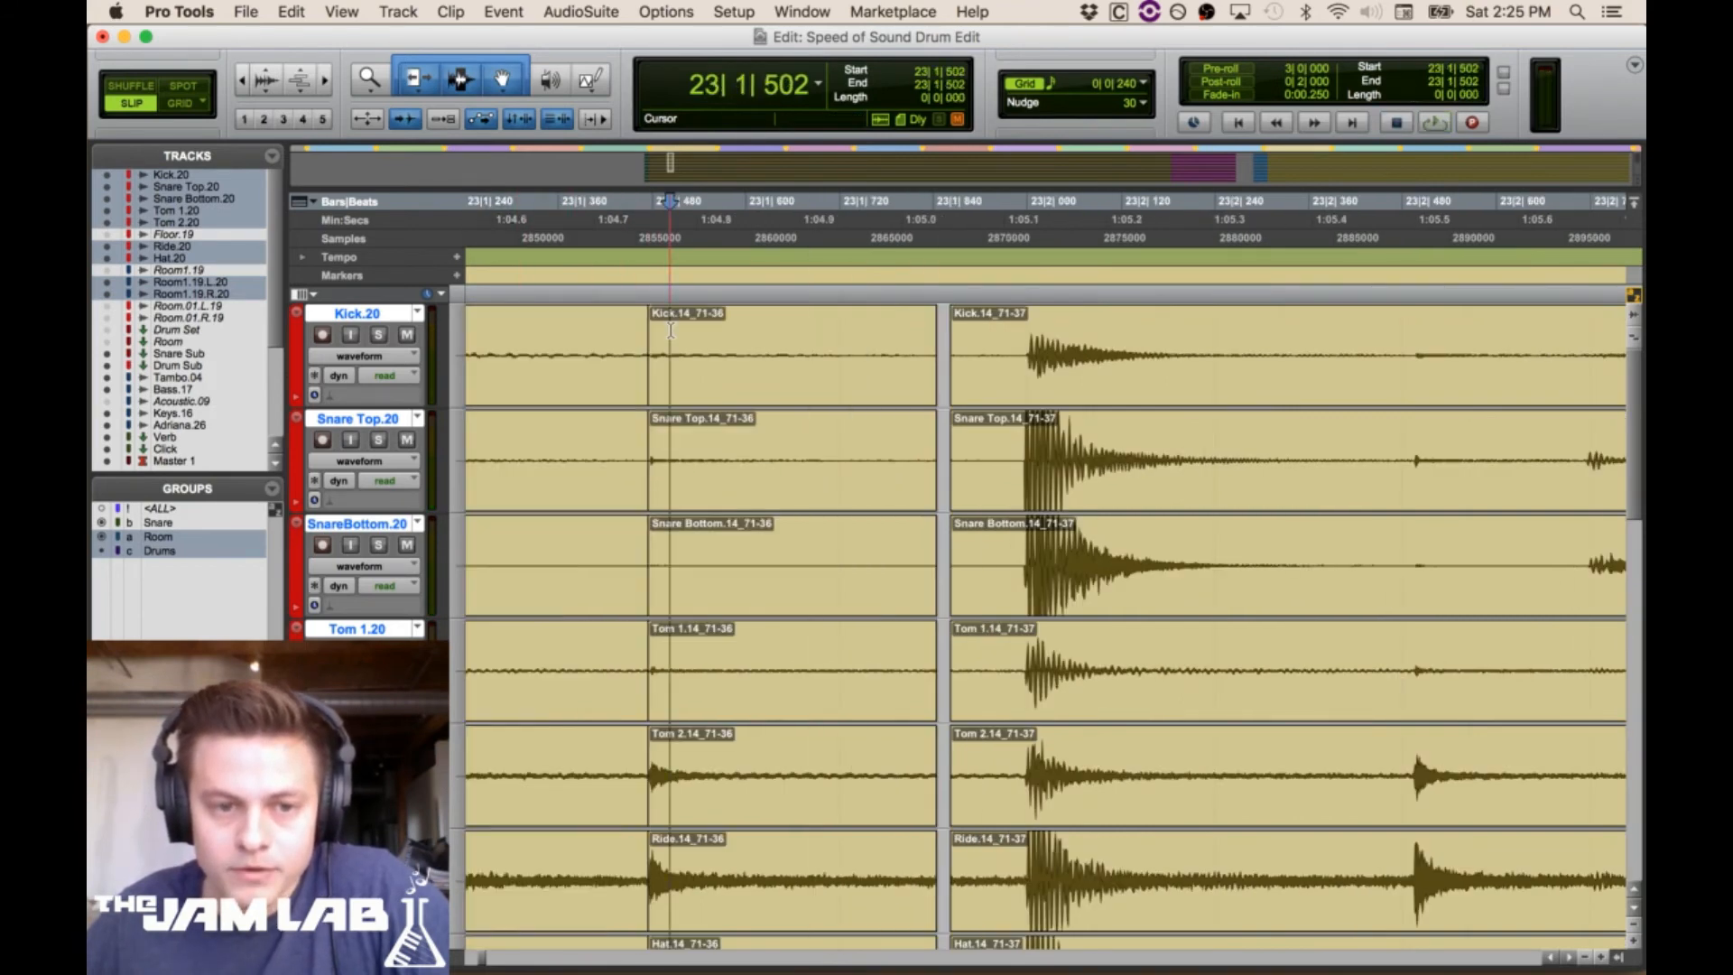
double_click(326, 82)
left_click_drag(958, 803, 967, 817)
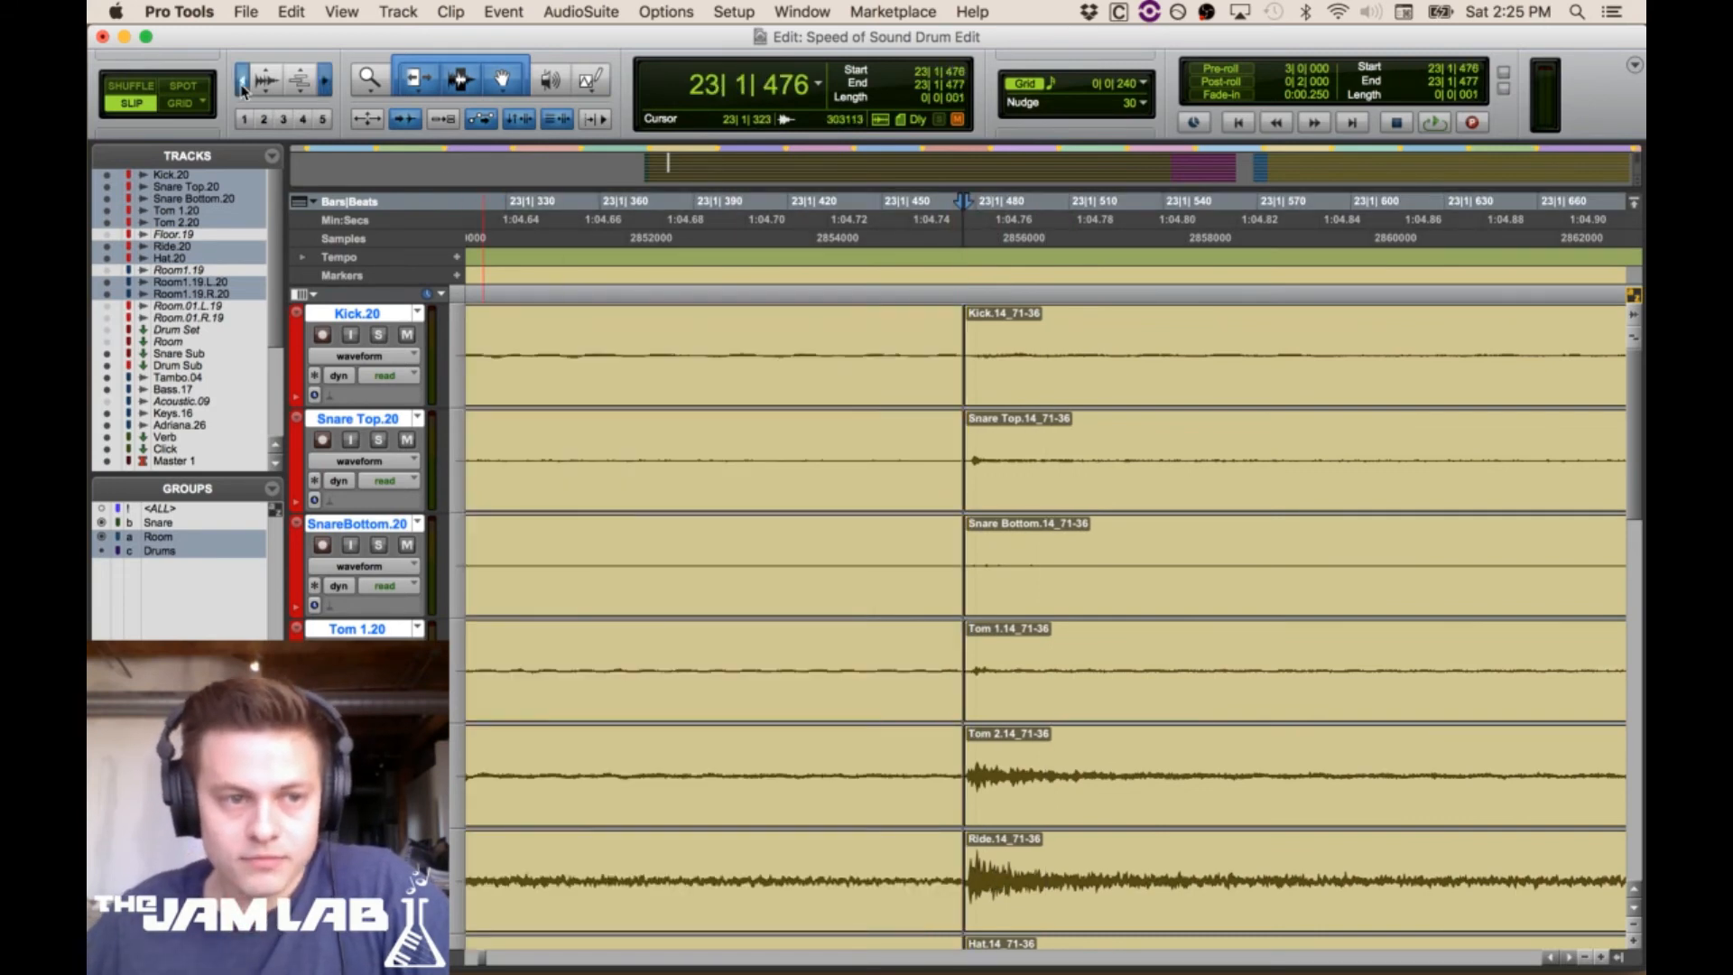
Audition the drums from 23|1|178 through the ride hit at the refined boundary
double_click(242, 87)
left_click(1044, 440)
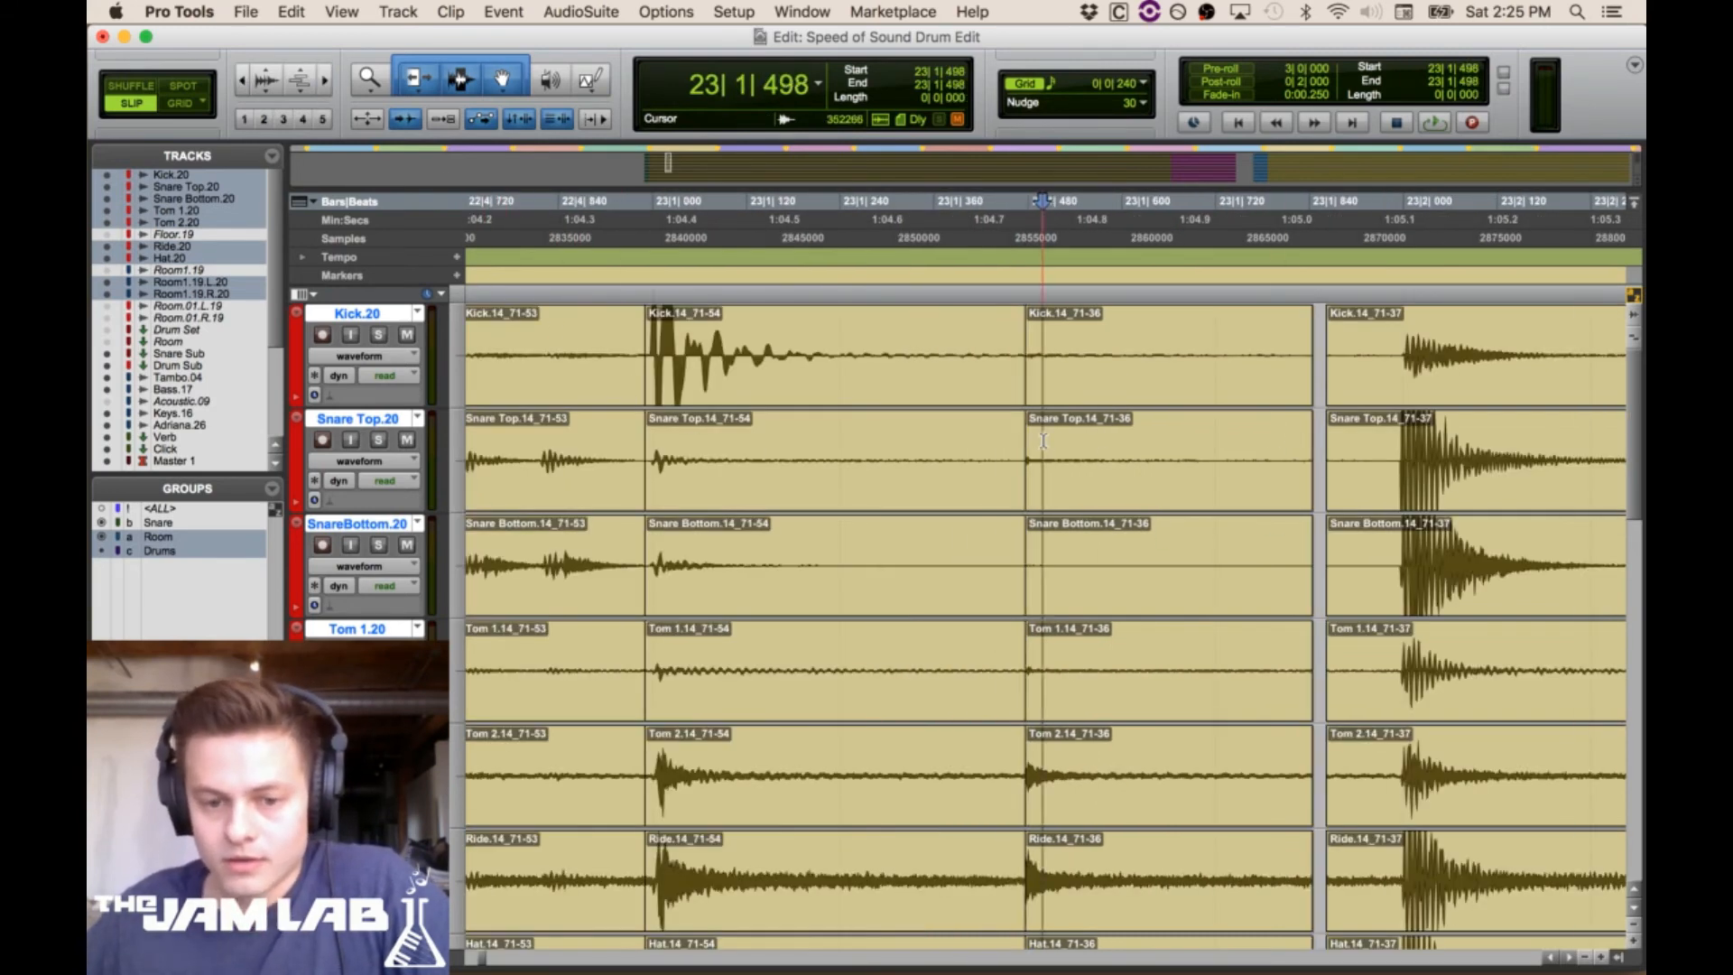
left_click(323, 83)
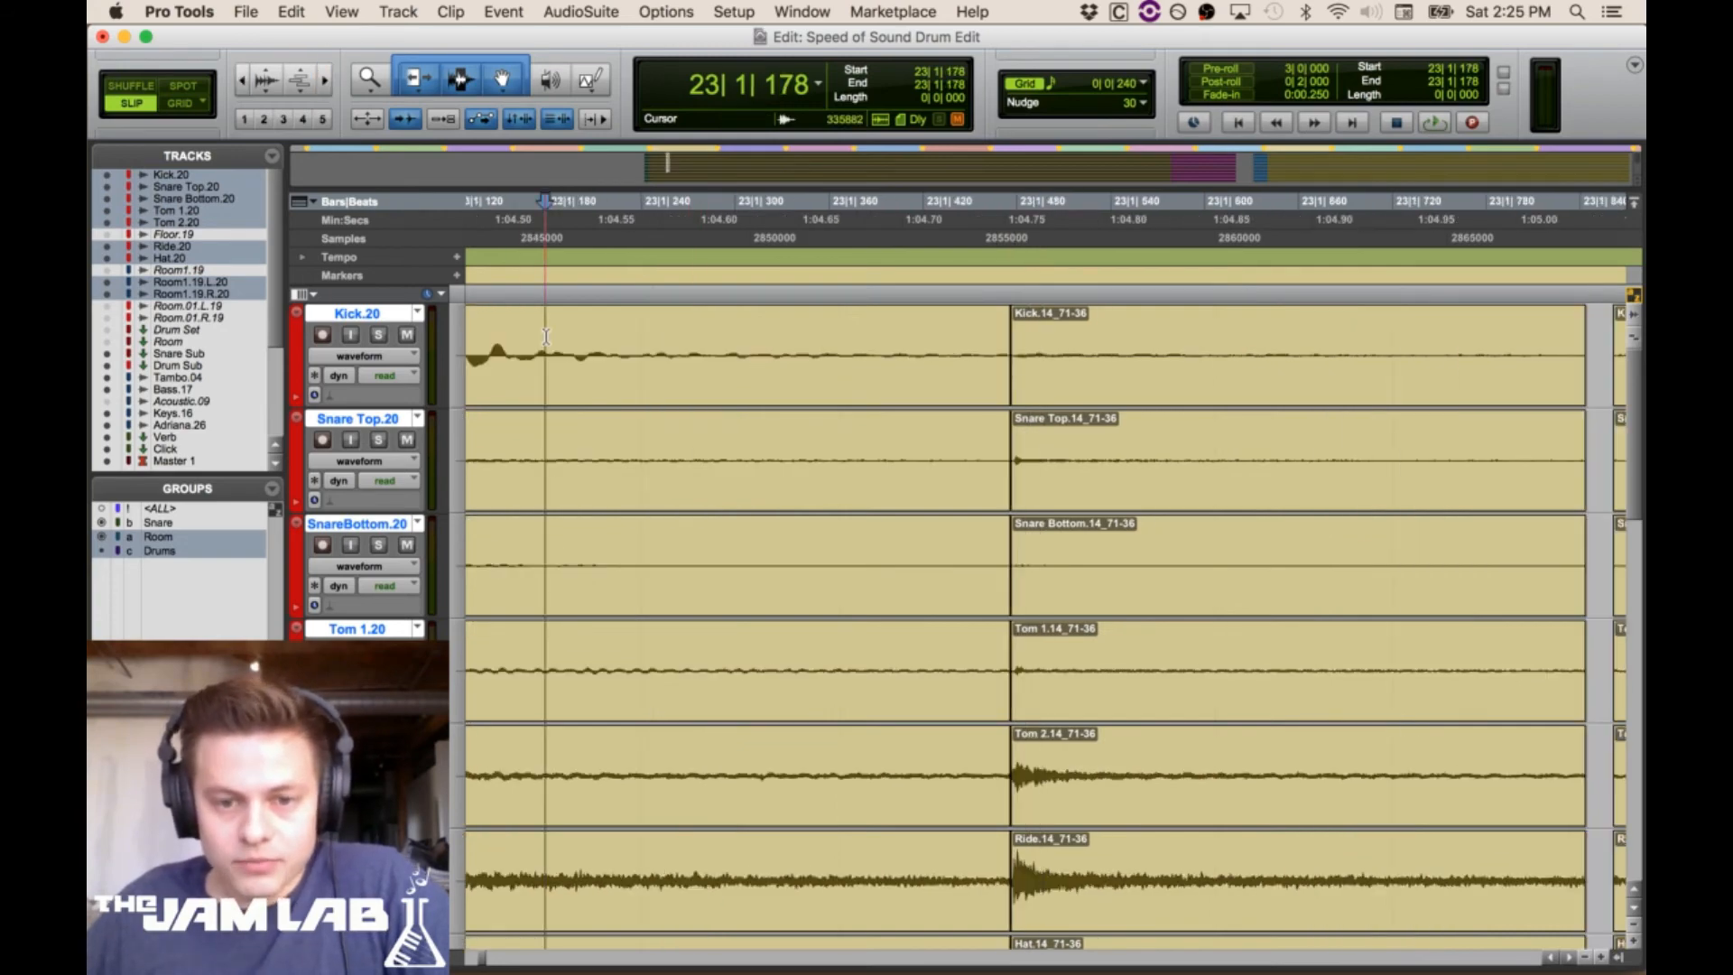
key("space")
key("super+bracketleft")
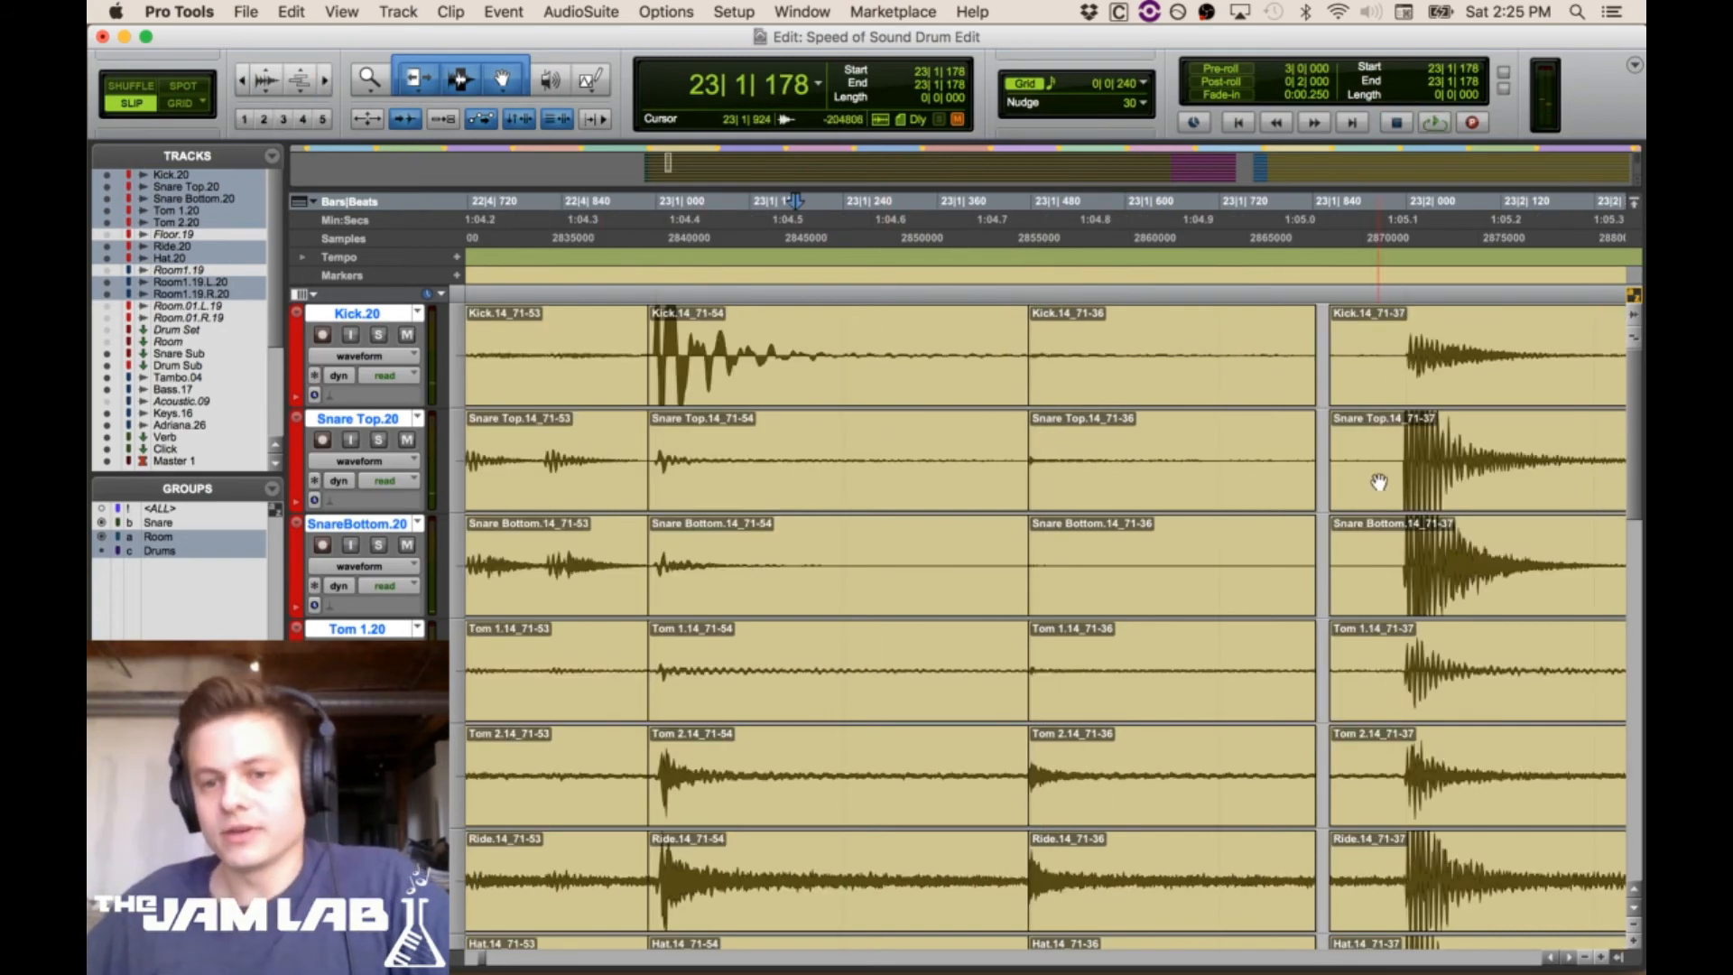
Close the gap ahead of the snare hit near 23|2|000 with the boundary at about 23|1|933, and place the cursor at 23|2|382
left_click(1415, 364)
left_click(1415, 364)
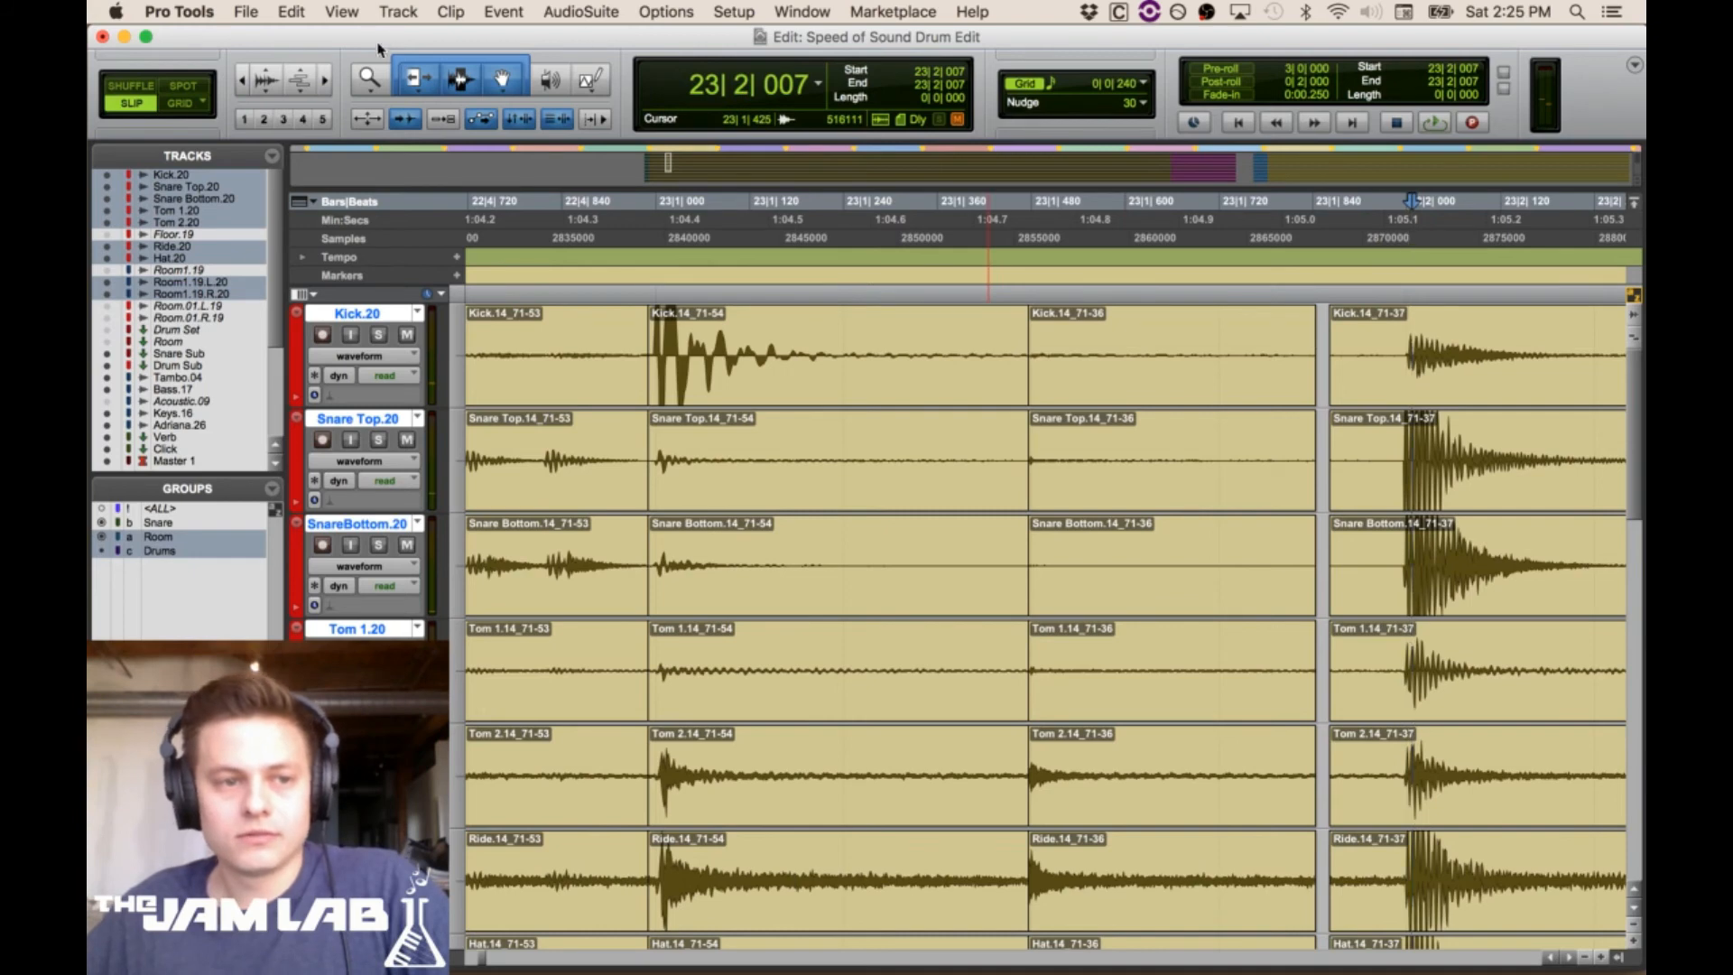
left_click(323, 83)
left_click_drag(853, 351, 993, 390)
left_click(993, 391)
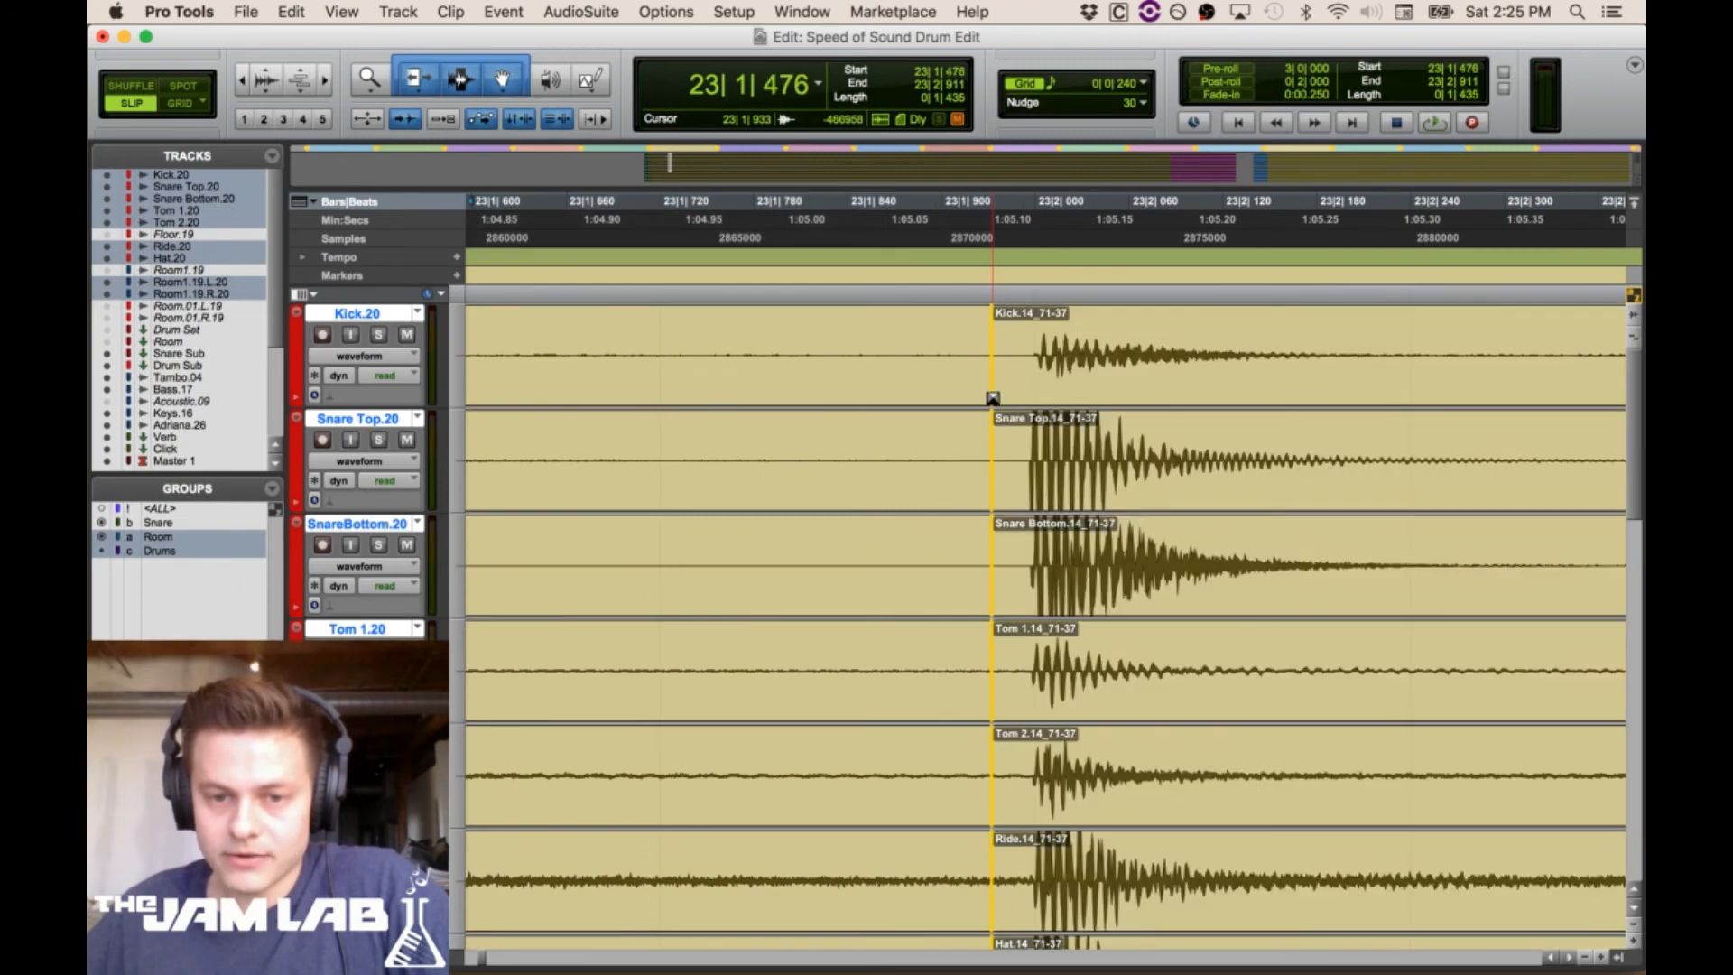
left_click(244, 82)
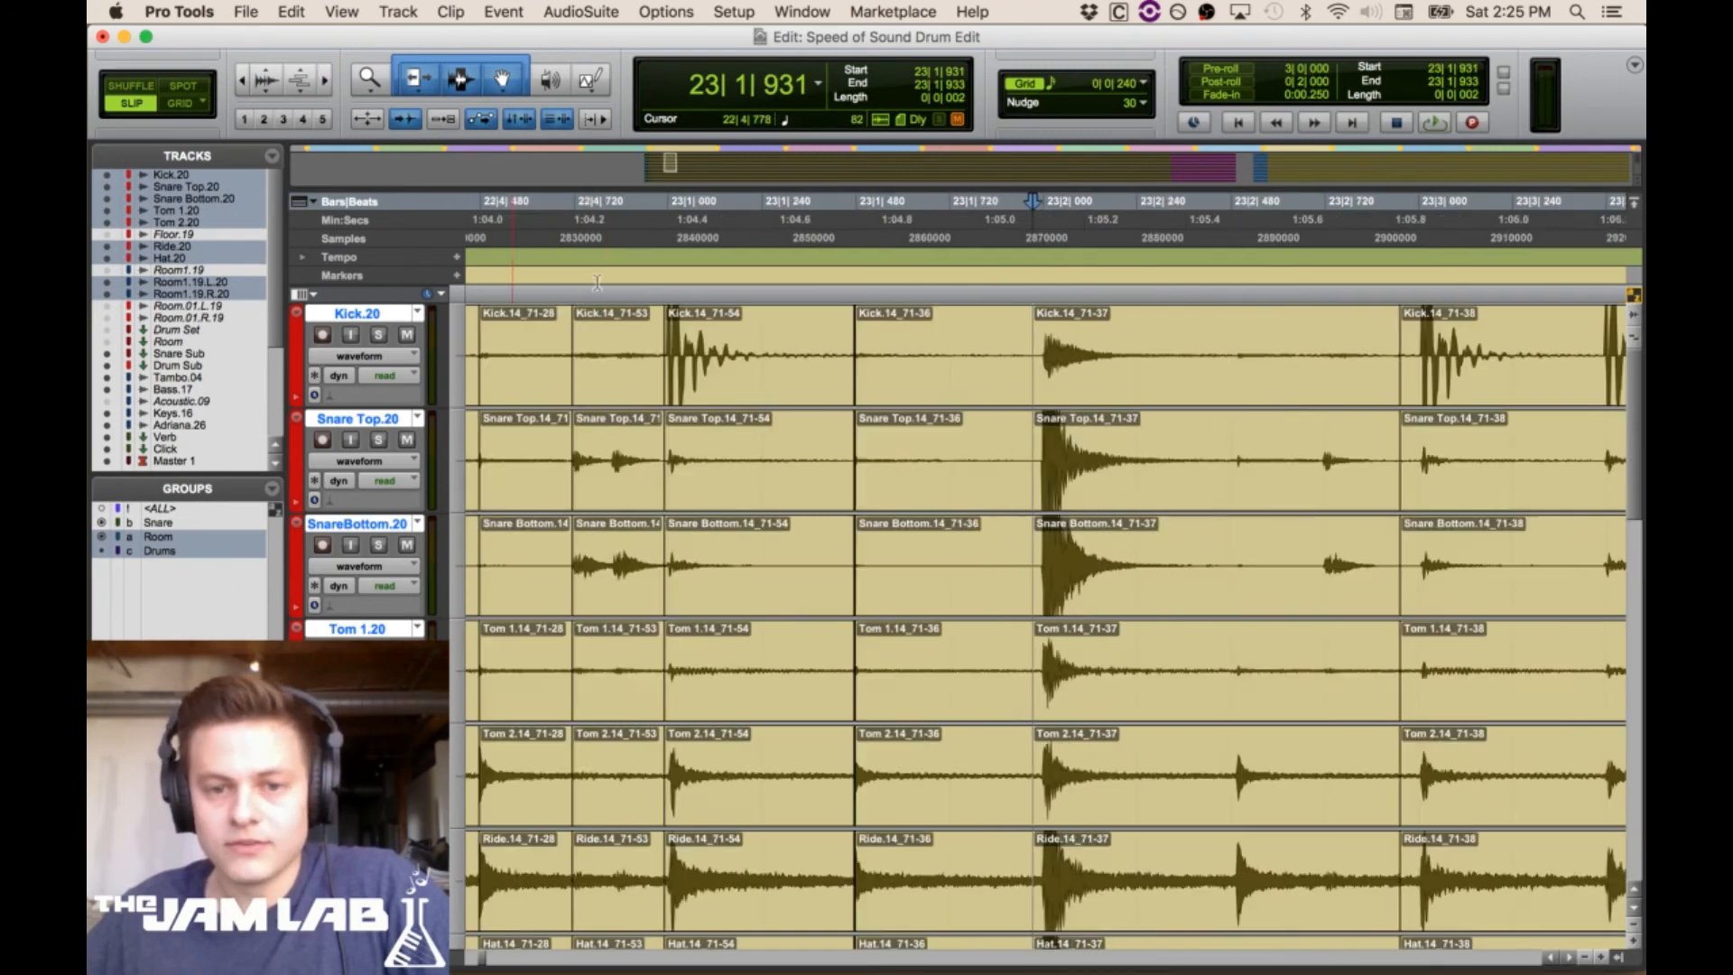
left_click(647, 338)
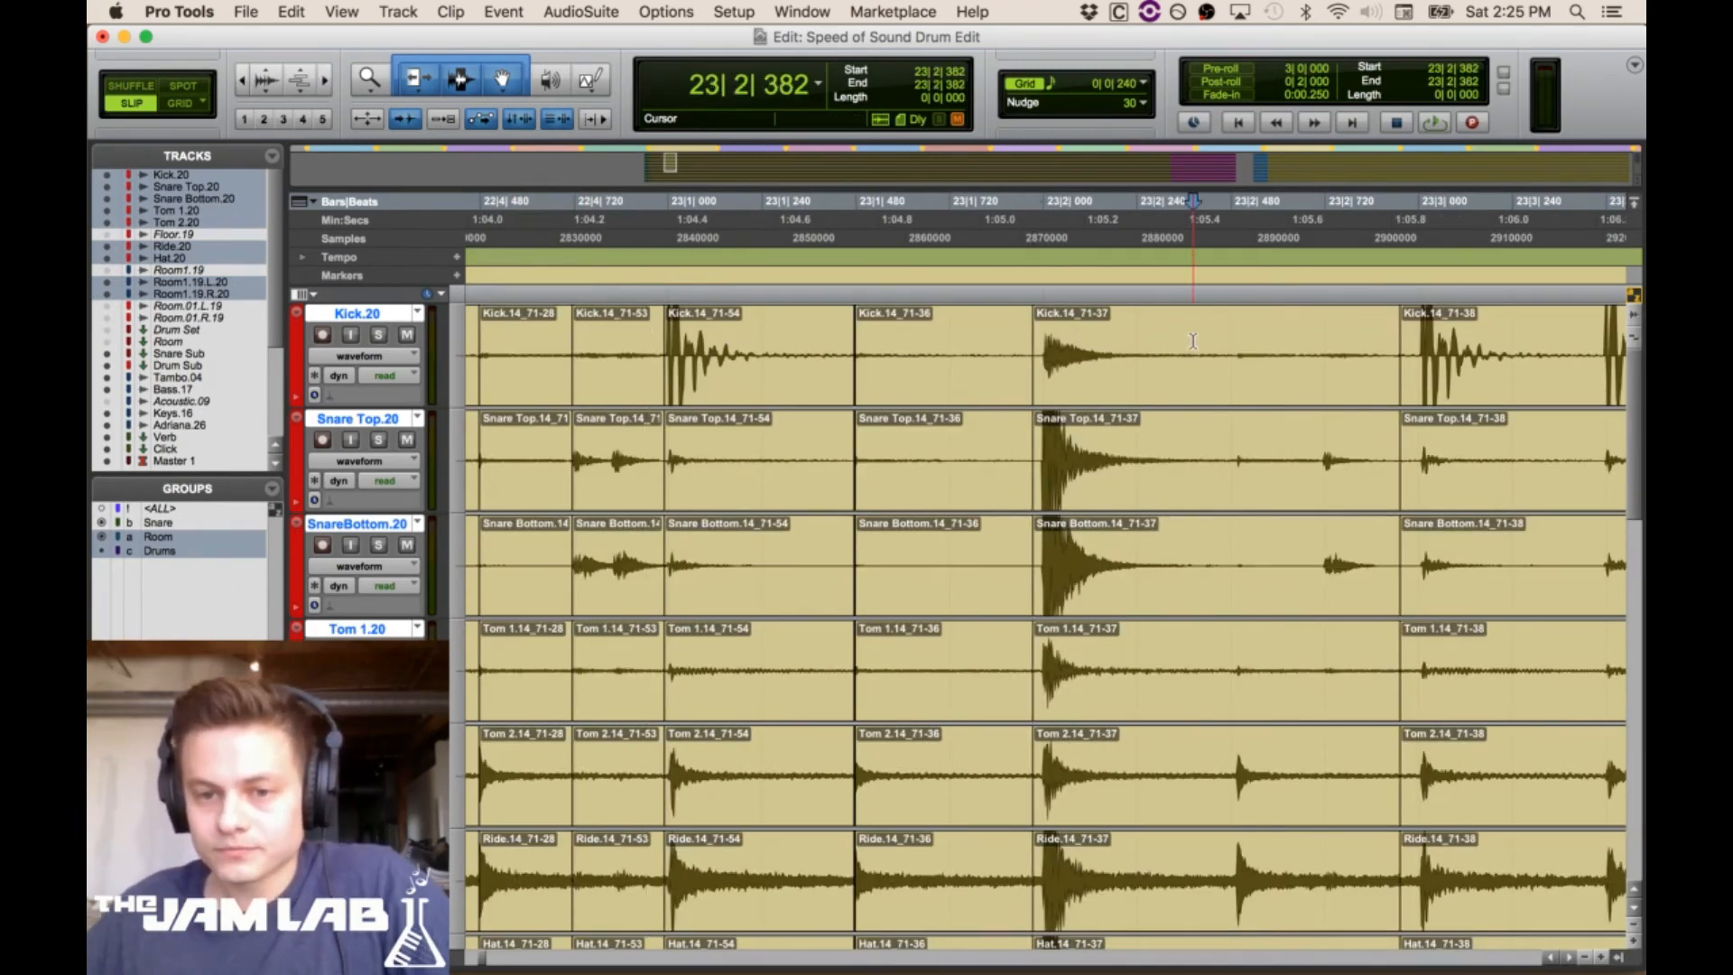
left_click(327, 80)
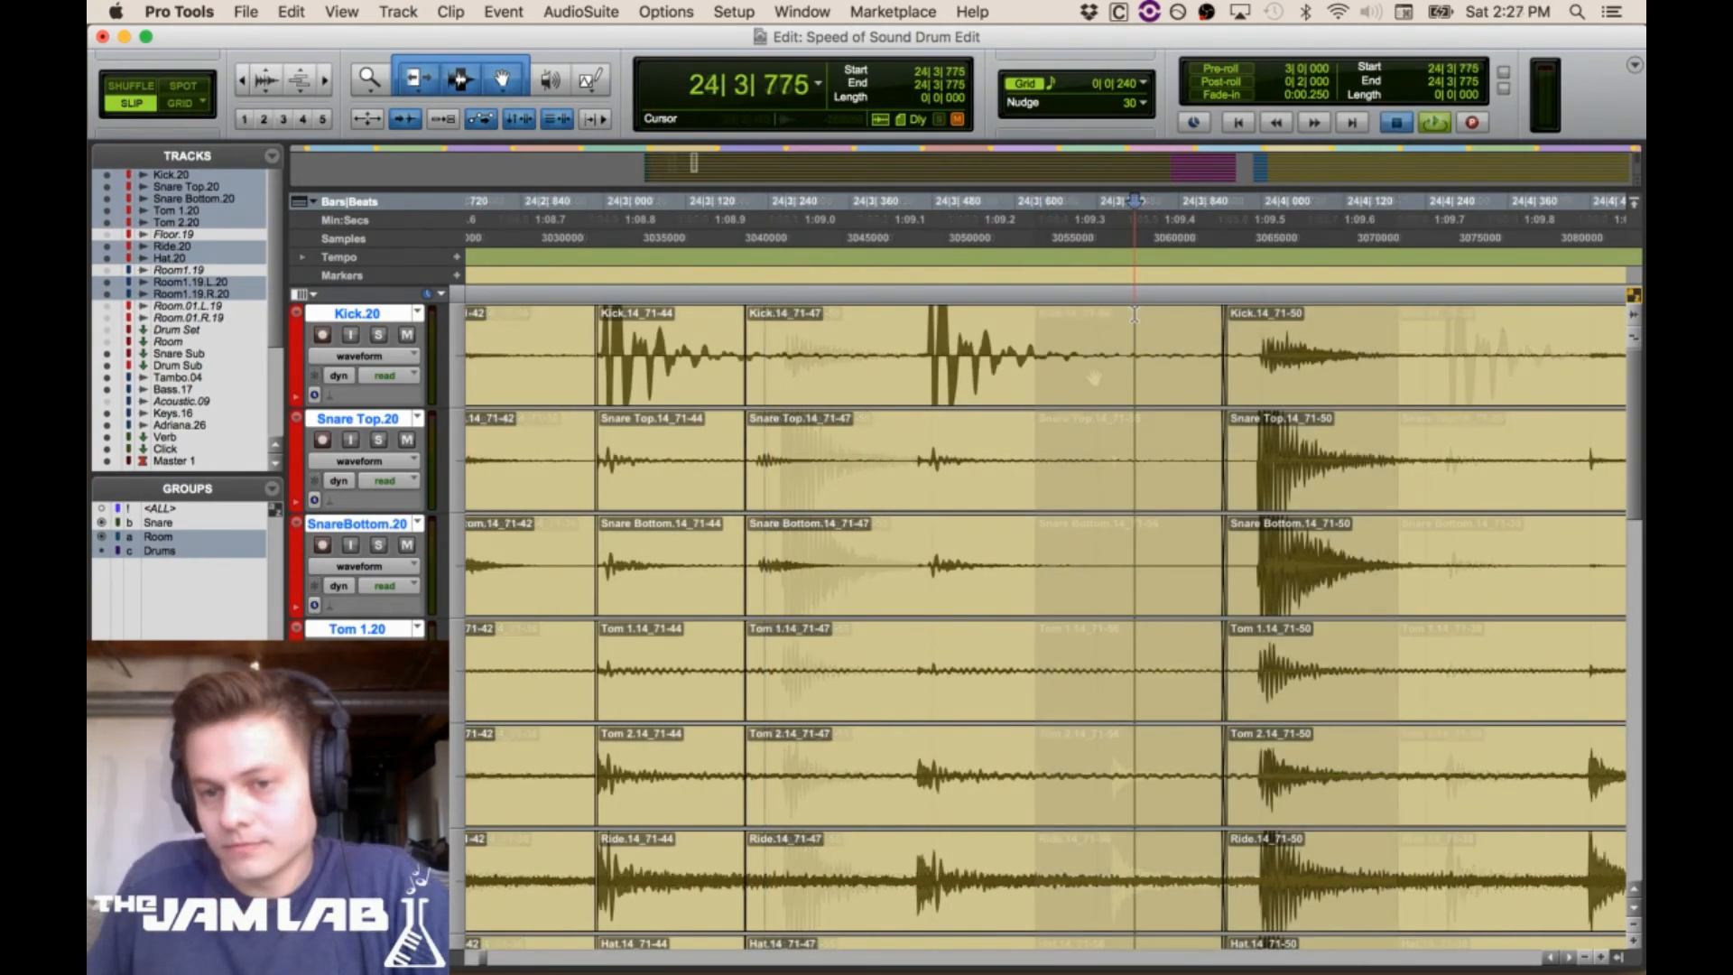
Audition the drums from 24|3|775, and close the gap ahead of the kick hit near 25|1|000 with the boundary at 24|4|930
key("space")
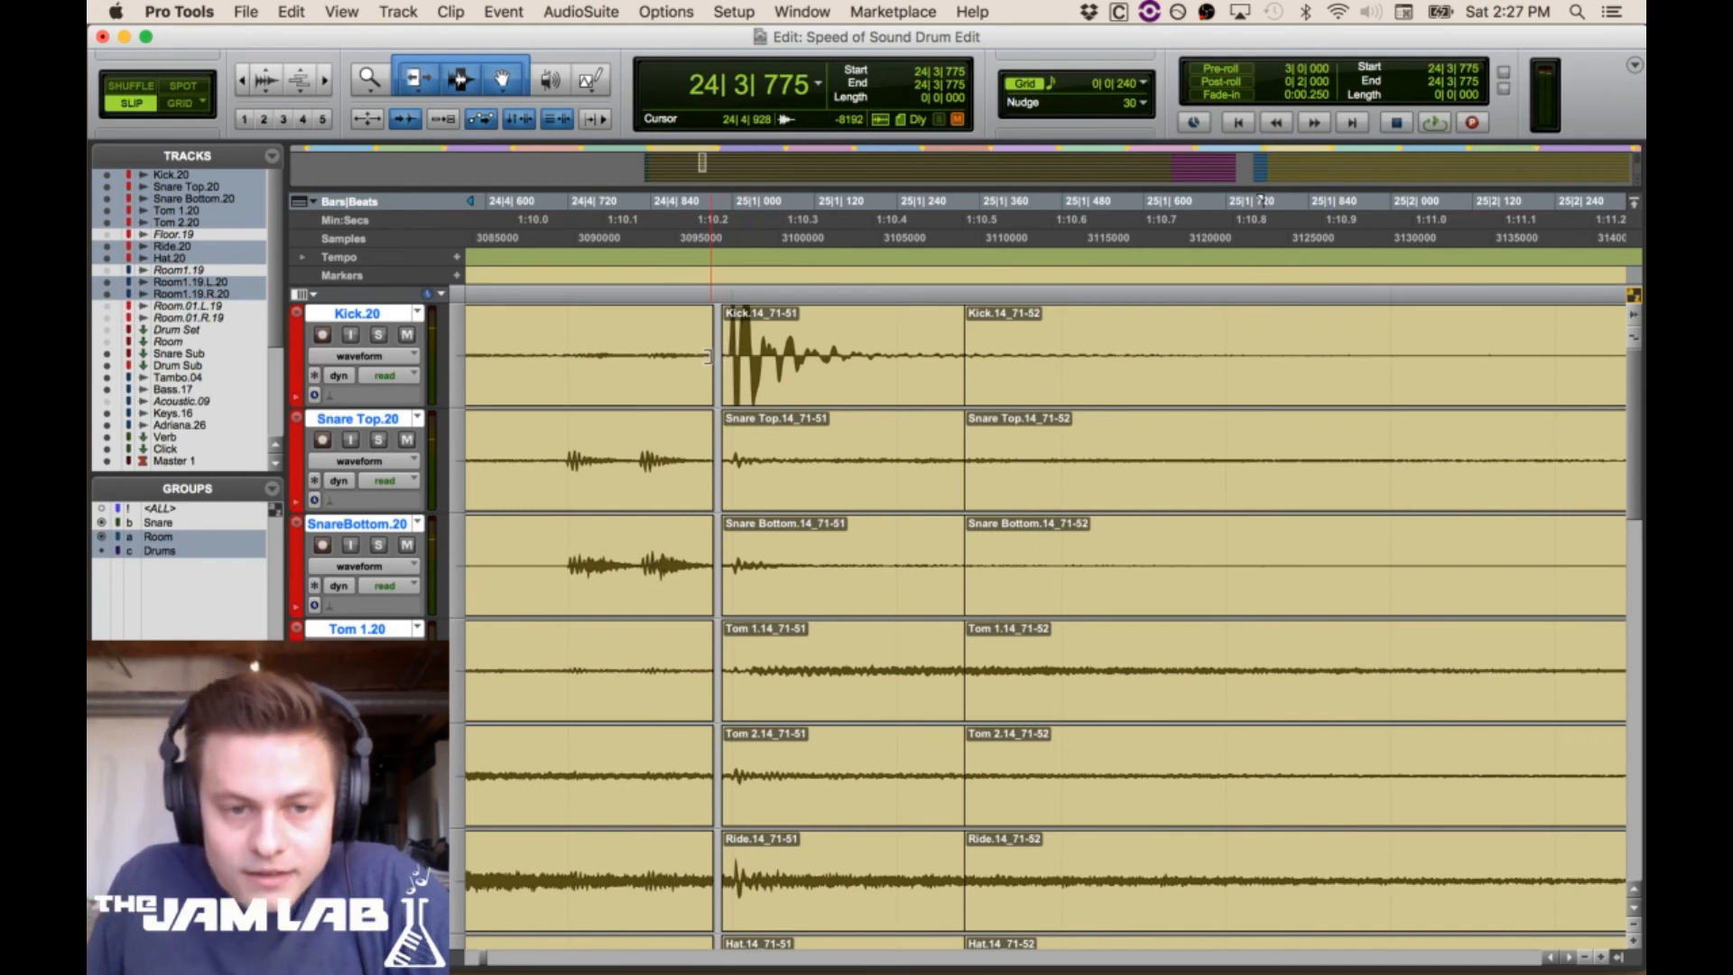
mouse_move(708, 357)
left_mouse_down()
mouse_move(729, 370)
mouse_move(715, 386)
left_mouse_up()
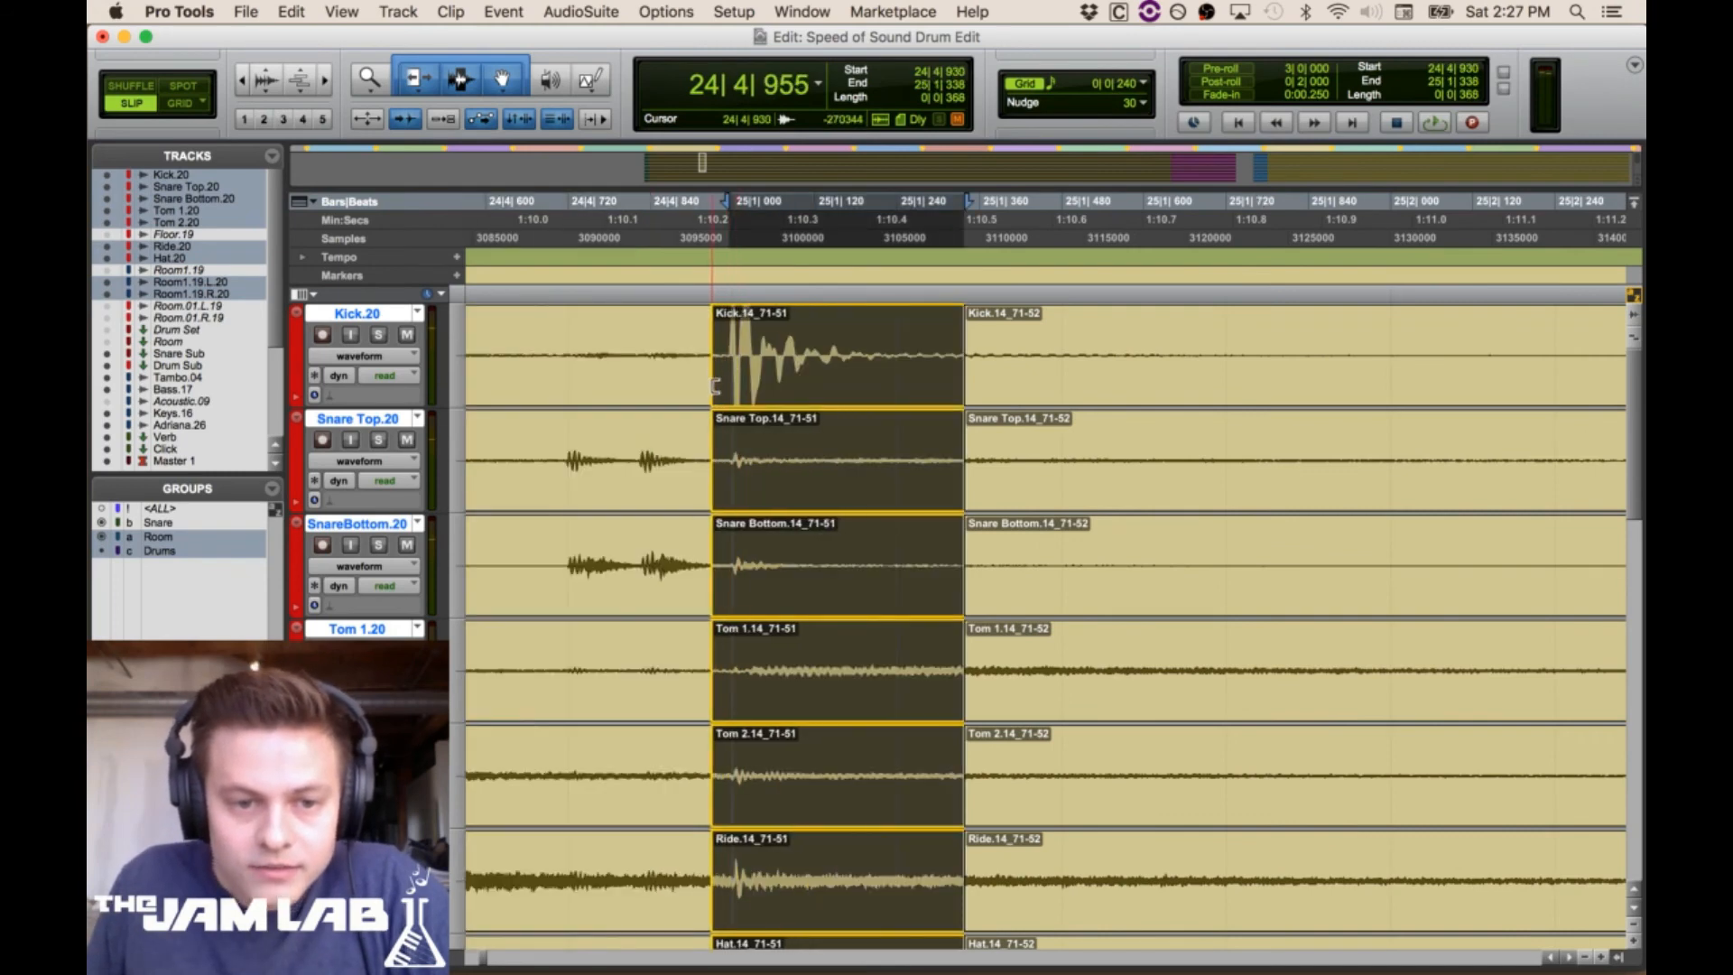
Audition the drums from 24|4|808 through the kick hit at 25|1|000
left_click(714, 386)
left_click(631, 306)
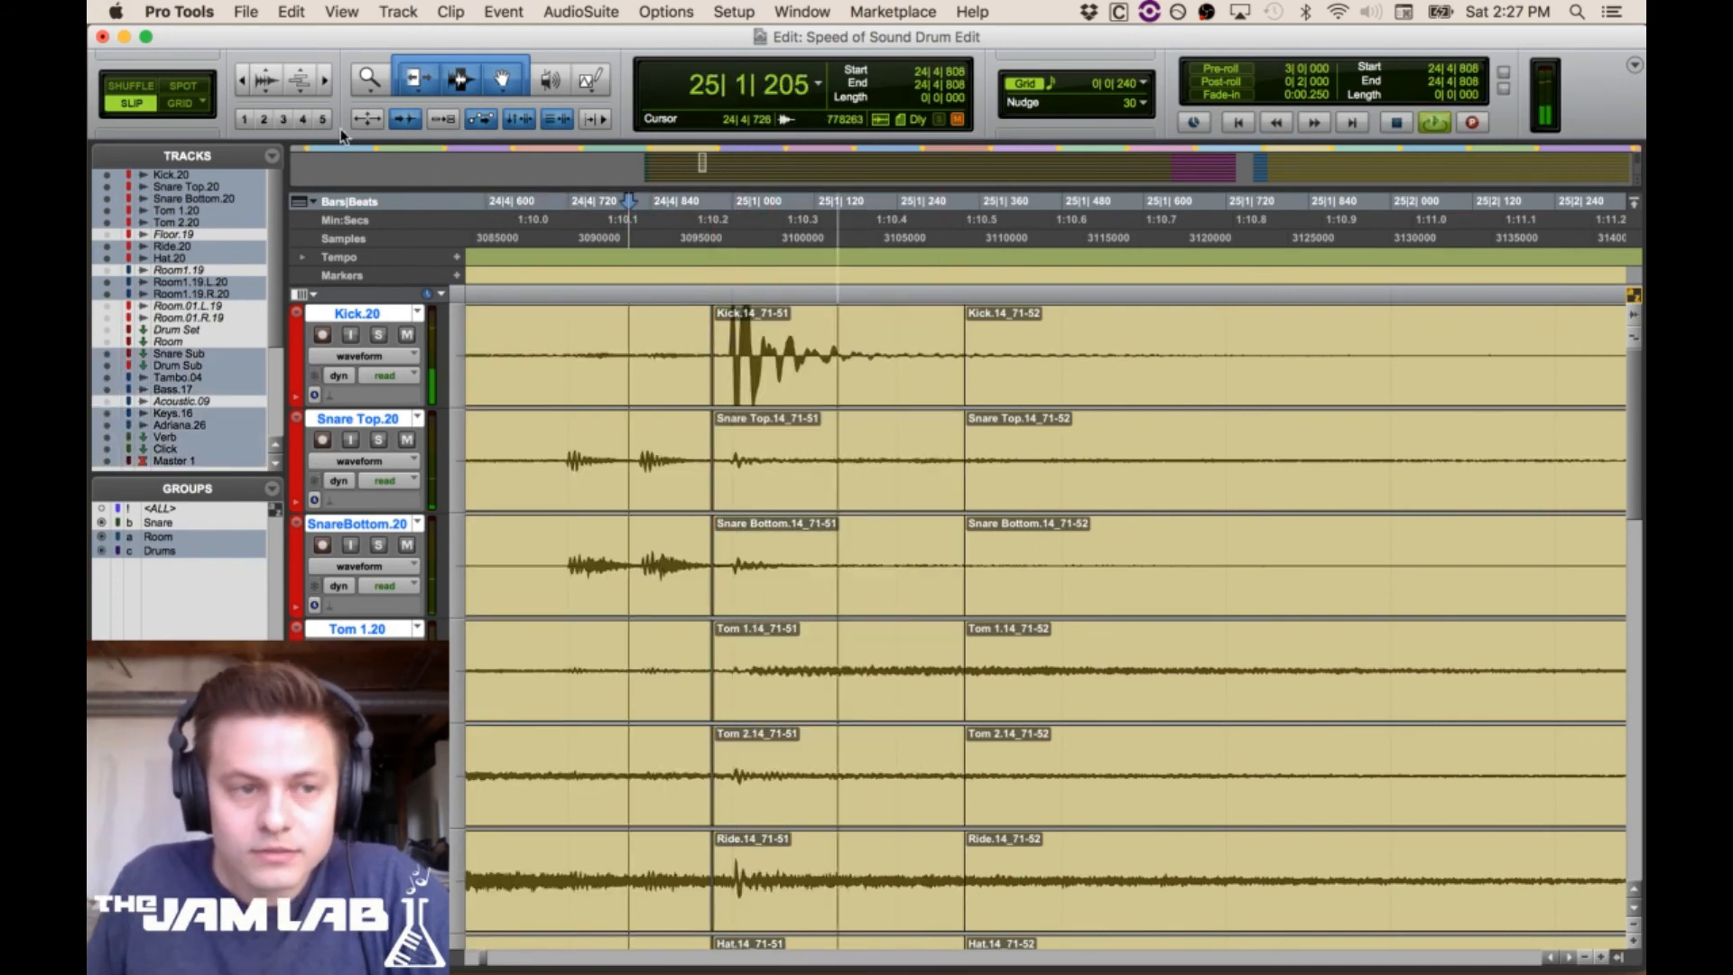
key("r")
key("space")
Extend the drum clips starting at bar 25 so their end boundary sits at about 25|4|935, just ahead of the kick hit at 26|1|000
left_click_drag(997, 353, 1442, 429)
left_click(254, 82)
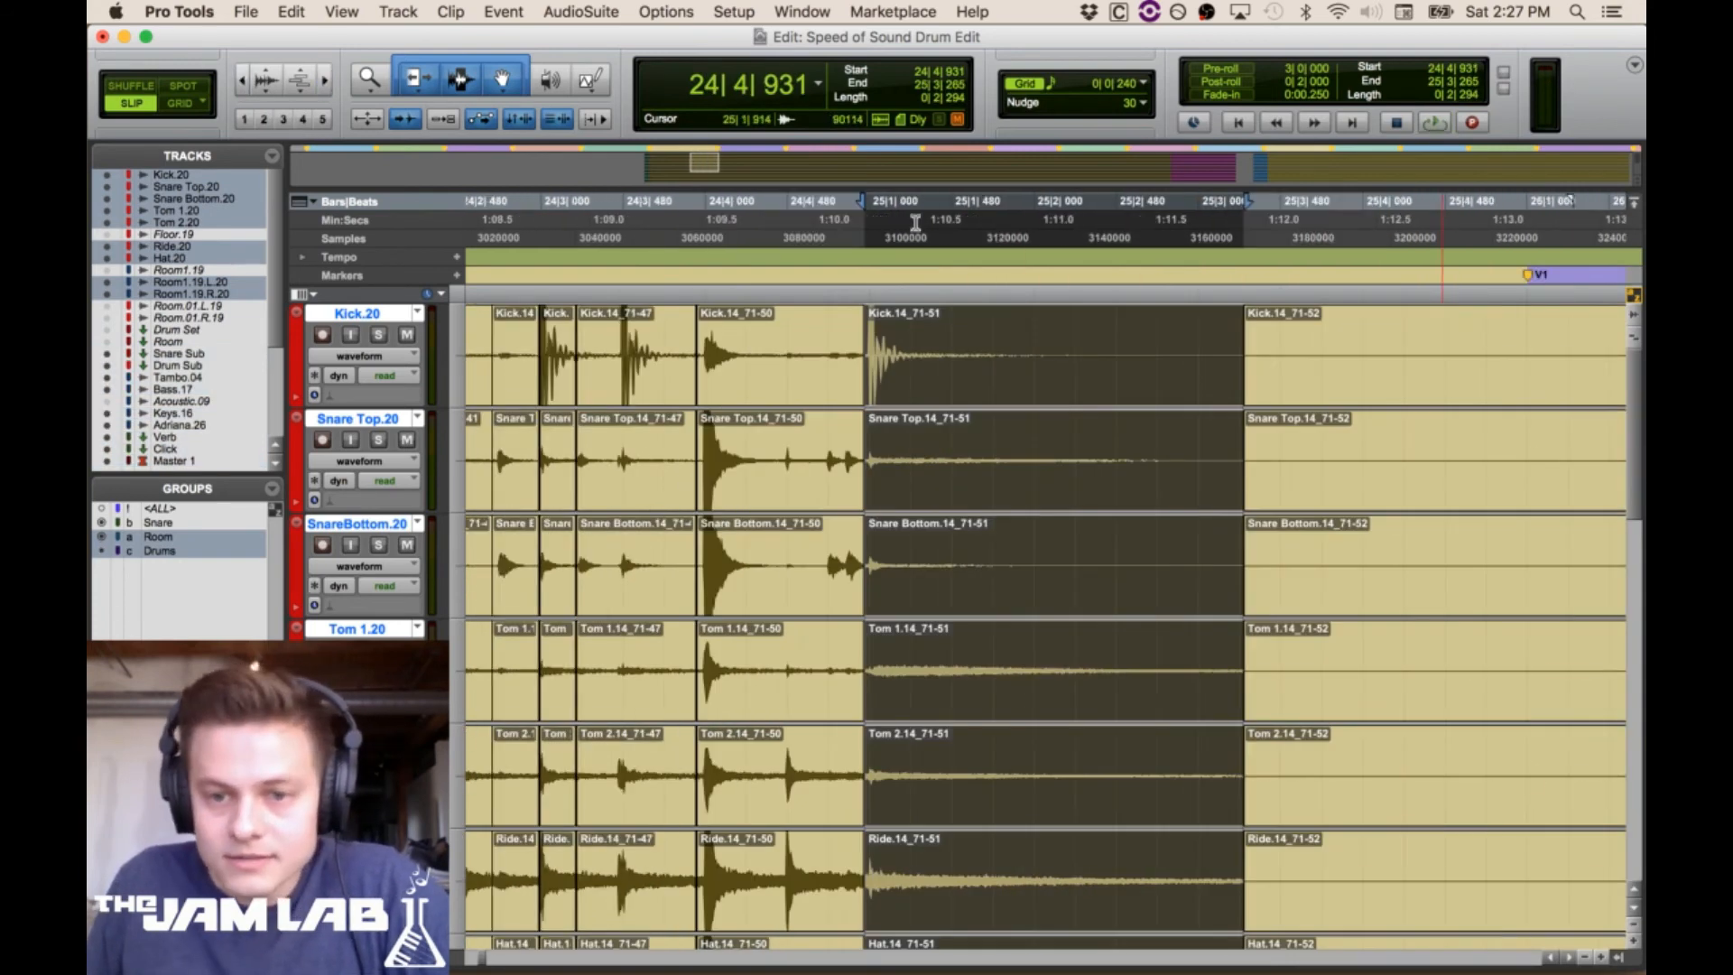
left_click(247, 82)
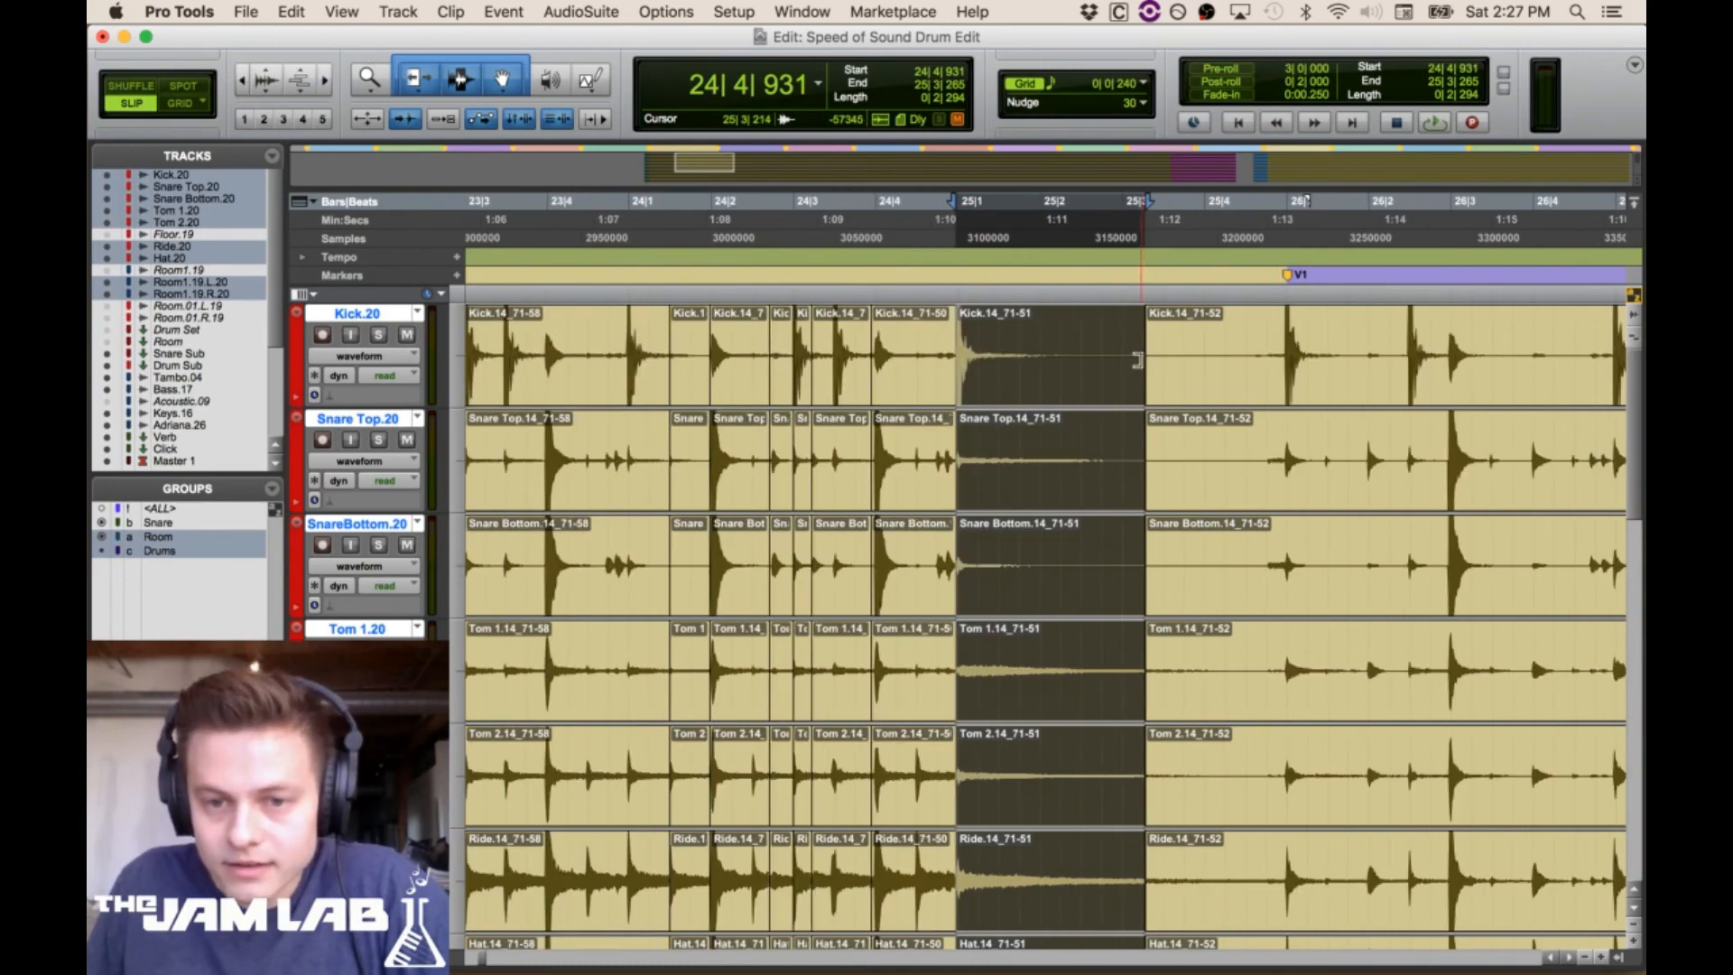
left_click_drag(1137, 360, 1287, 360)
left_click(1301, 346)
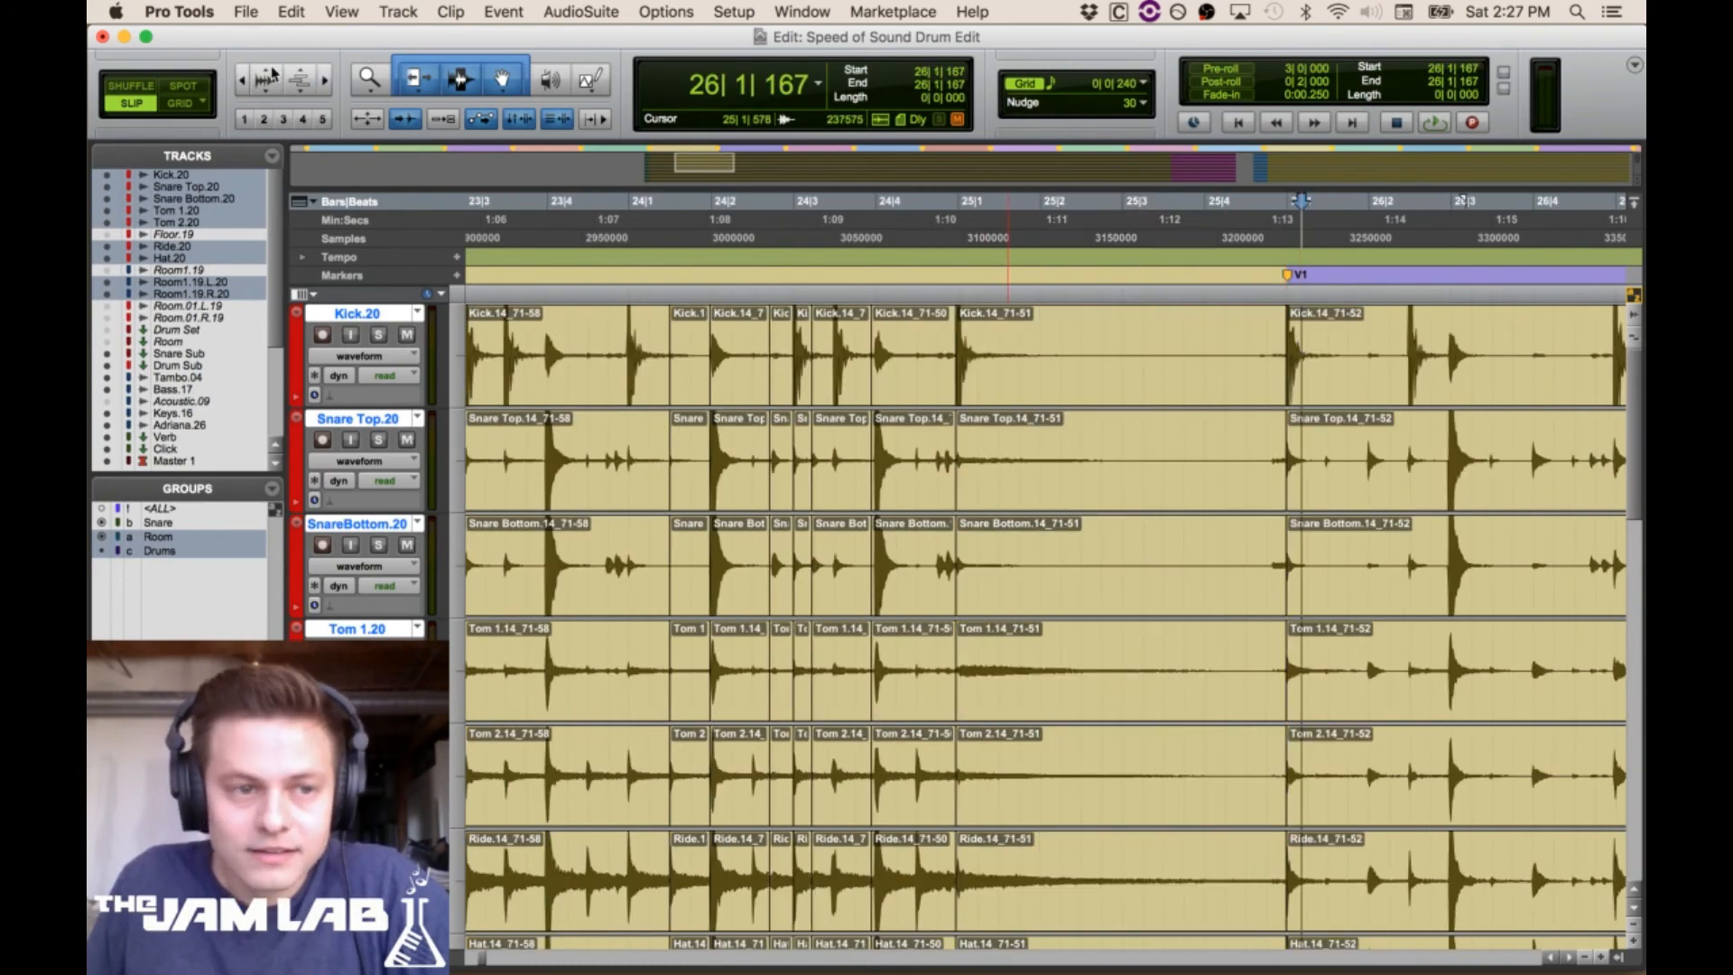
left_click(327, 81)
left_click_drag(946, 375, 919, 400)
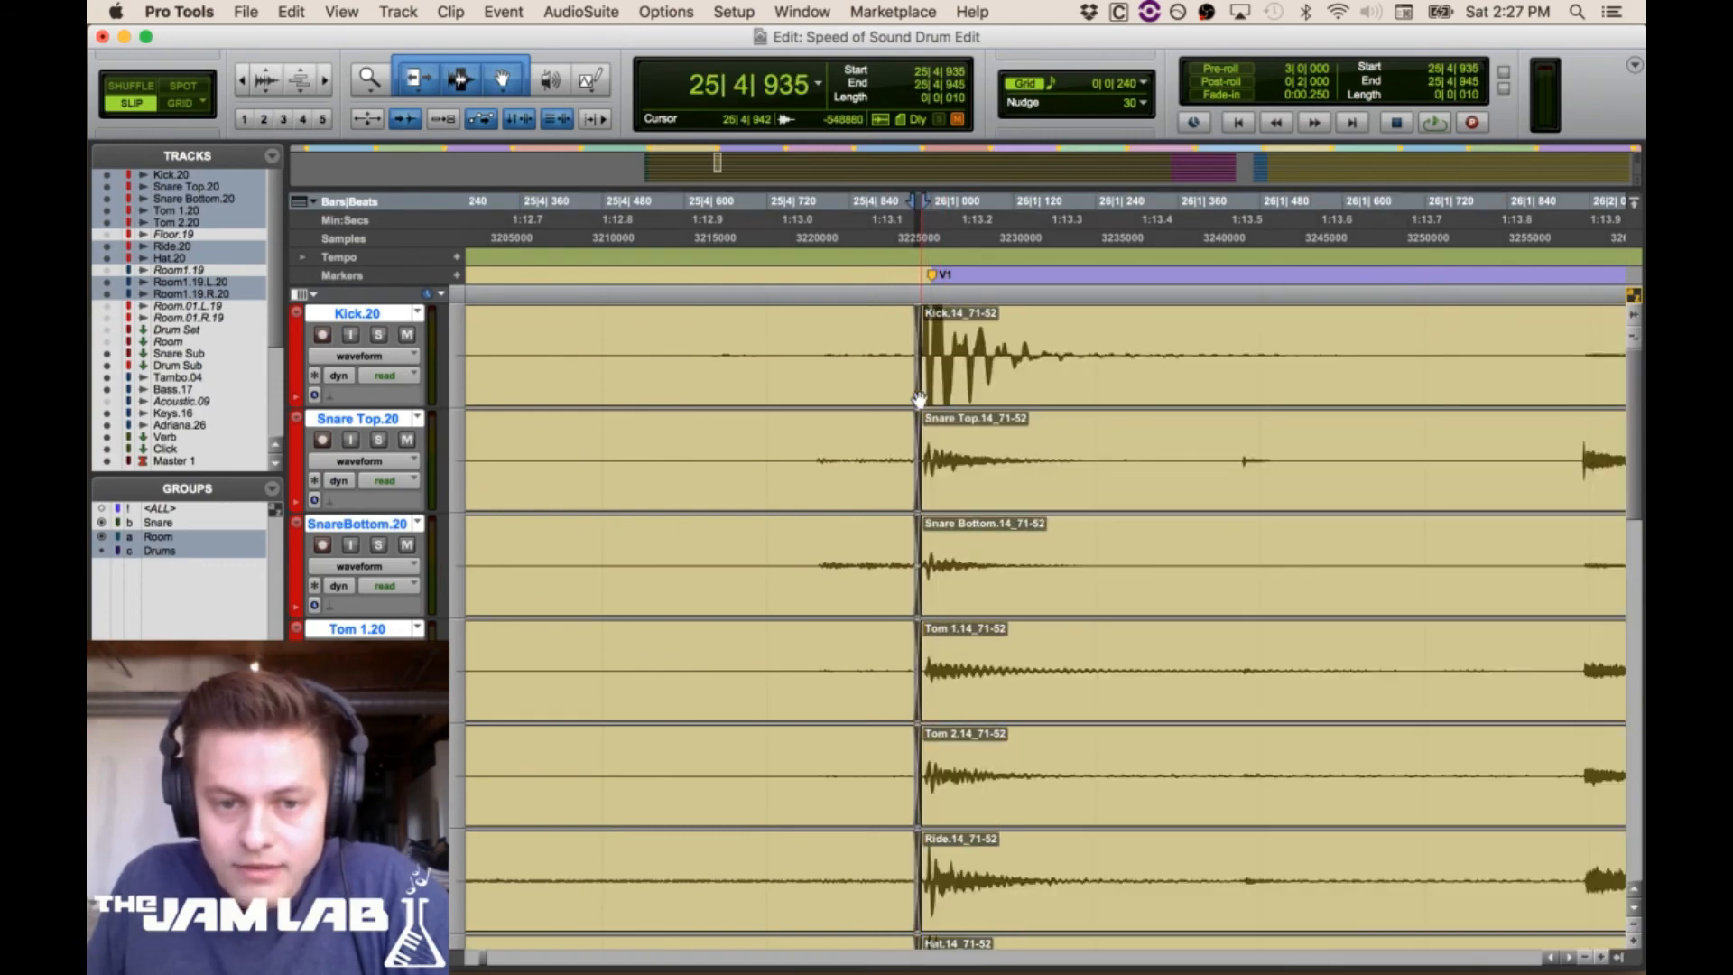
Select the edited drum section from 21|3|622 to 26|1|000 and audition it
left_click(240, 80)
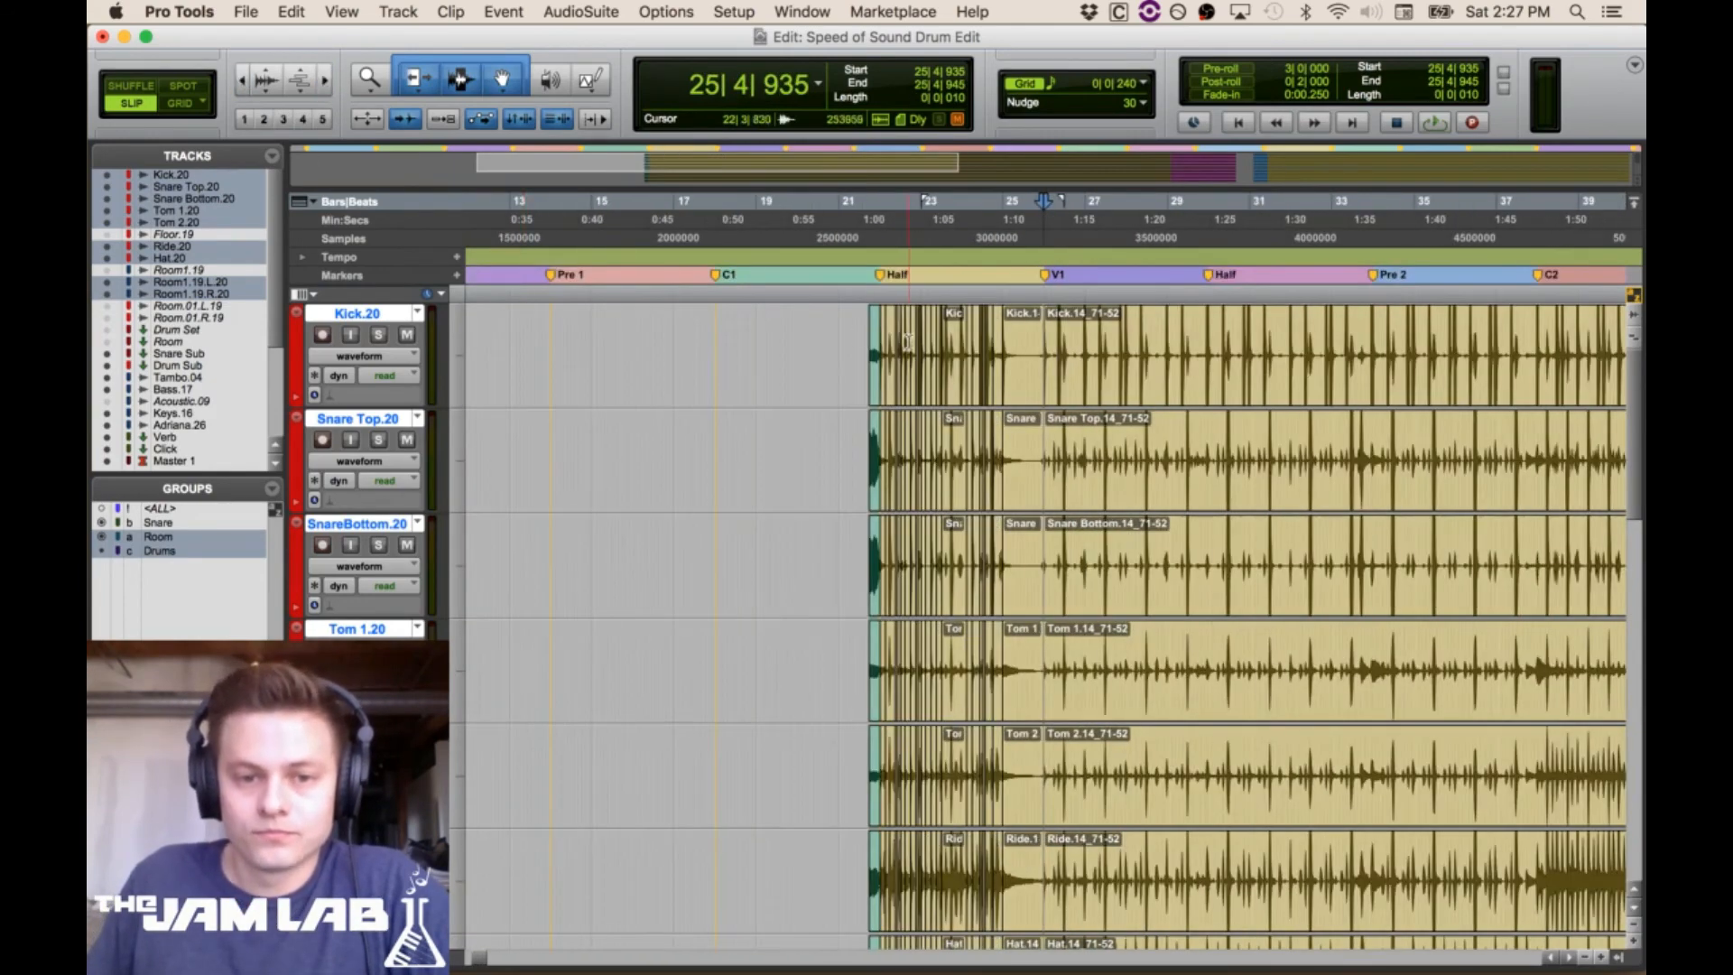
left_click(865, 326)
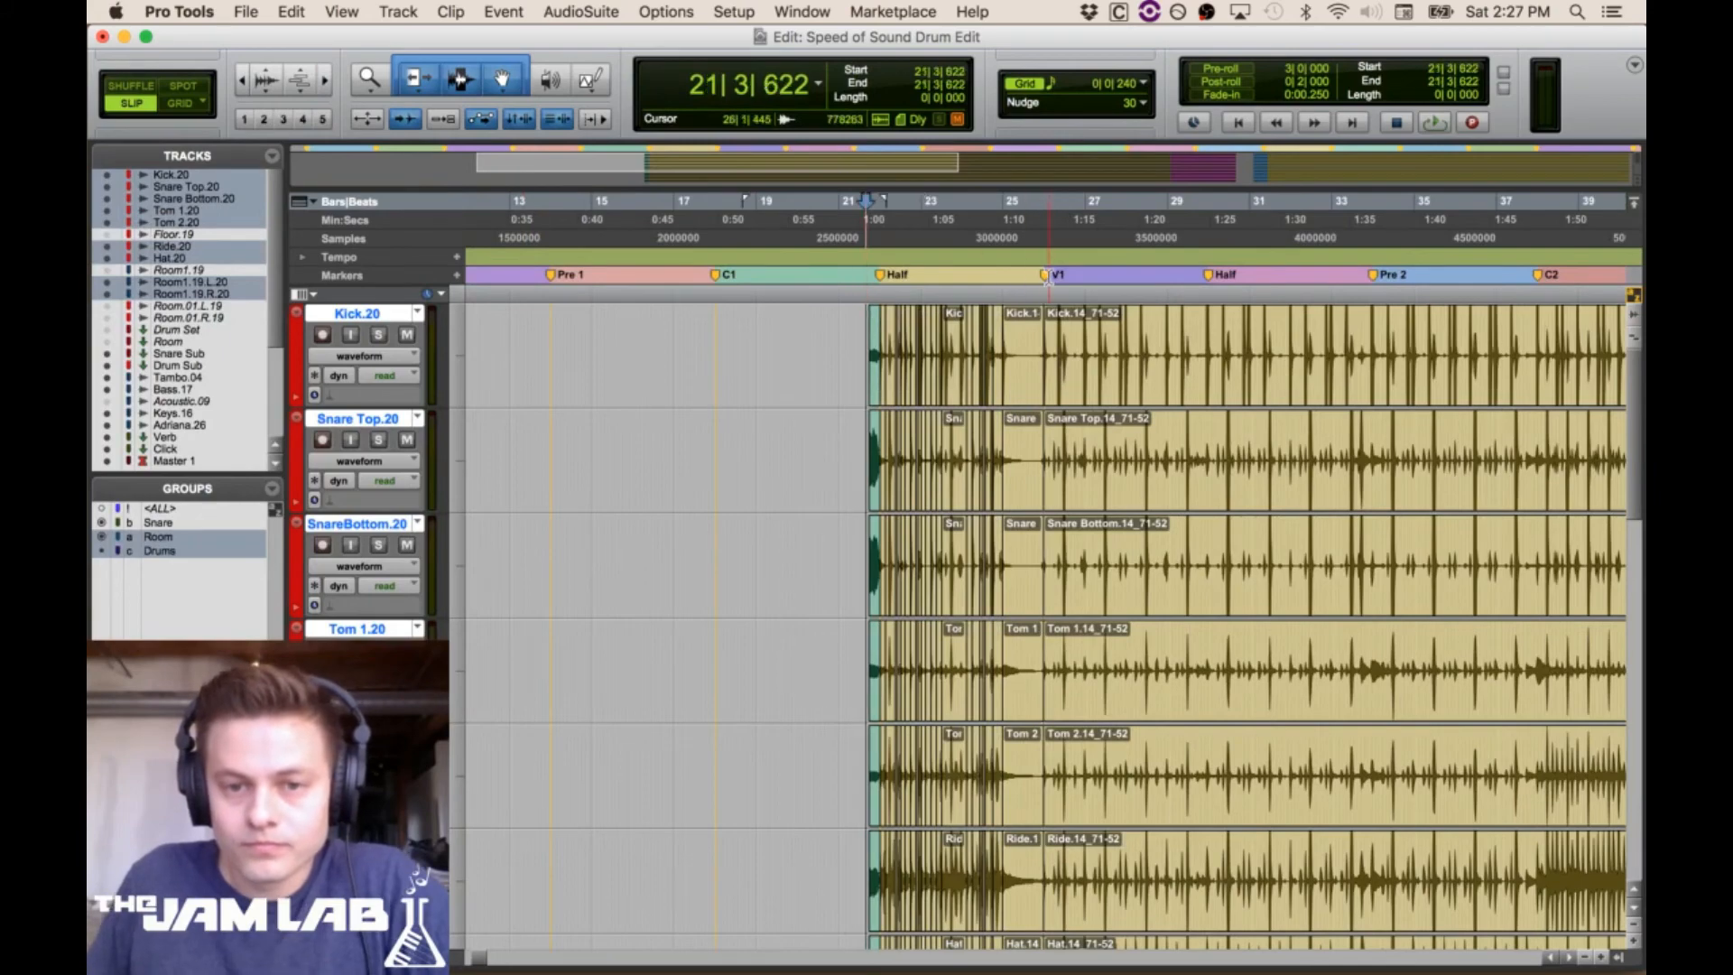
left_click(1048, 280, "shift")
key("space")
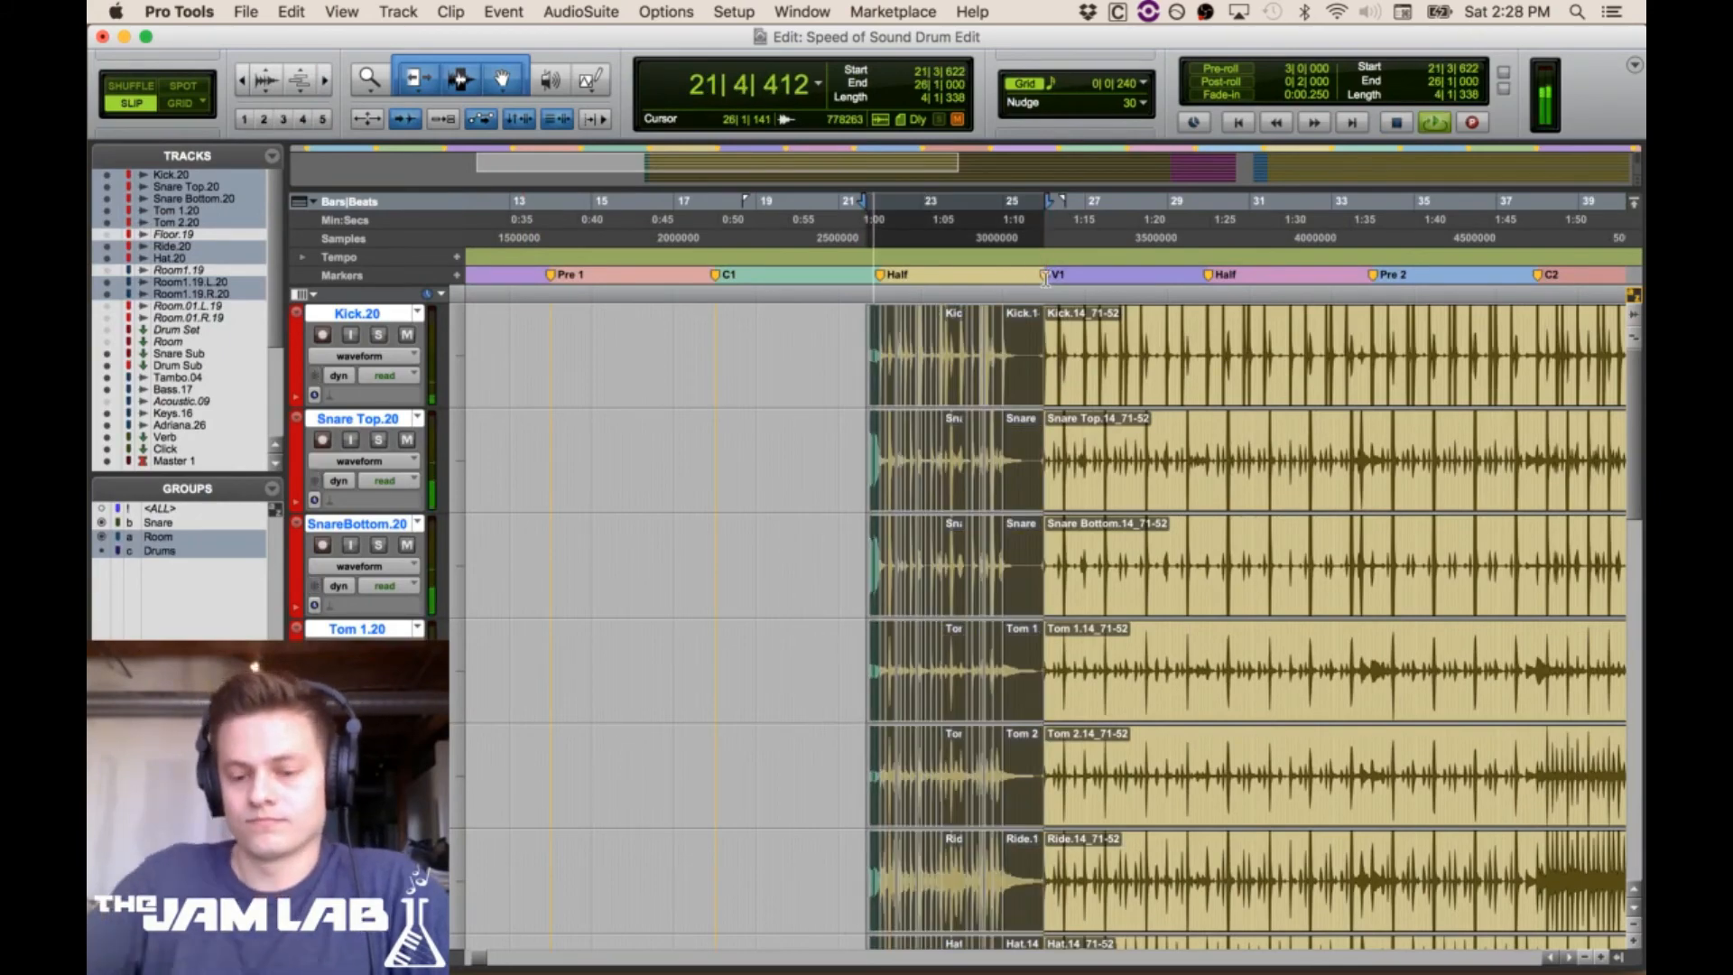
Raise one channel's volume fader in the Mix window and return to the Edit window
key("super+equal")
left_click_drag(1364, 705, 1363, 655)
key("super+equal")
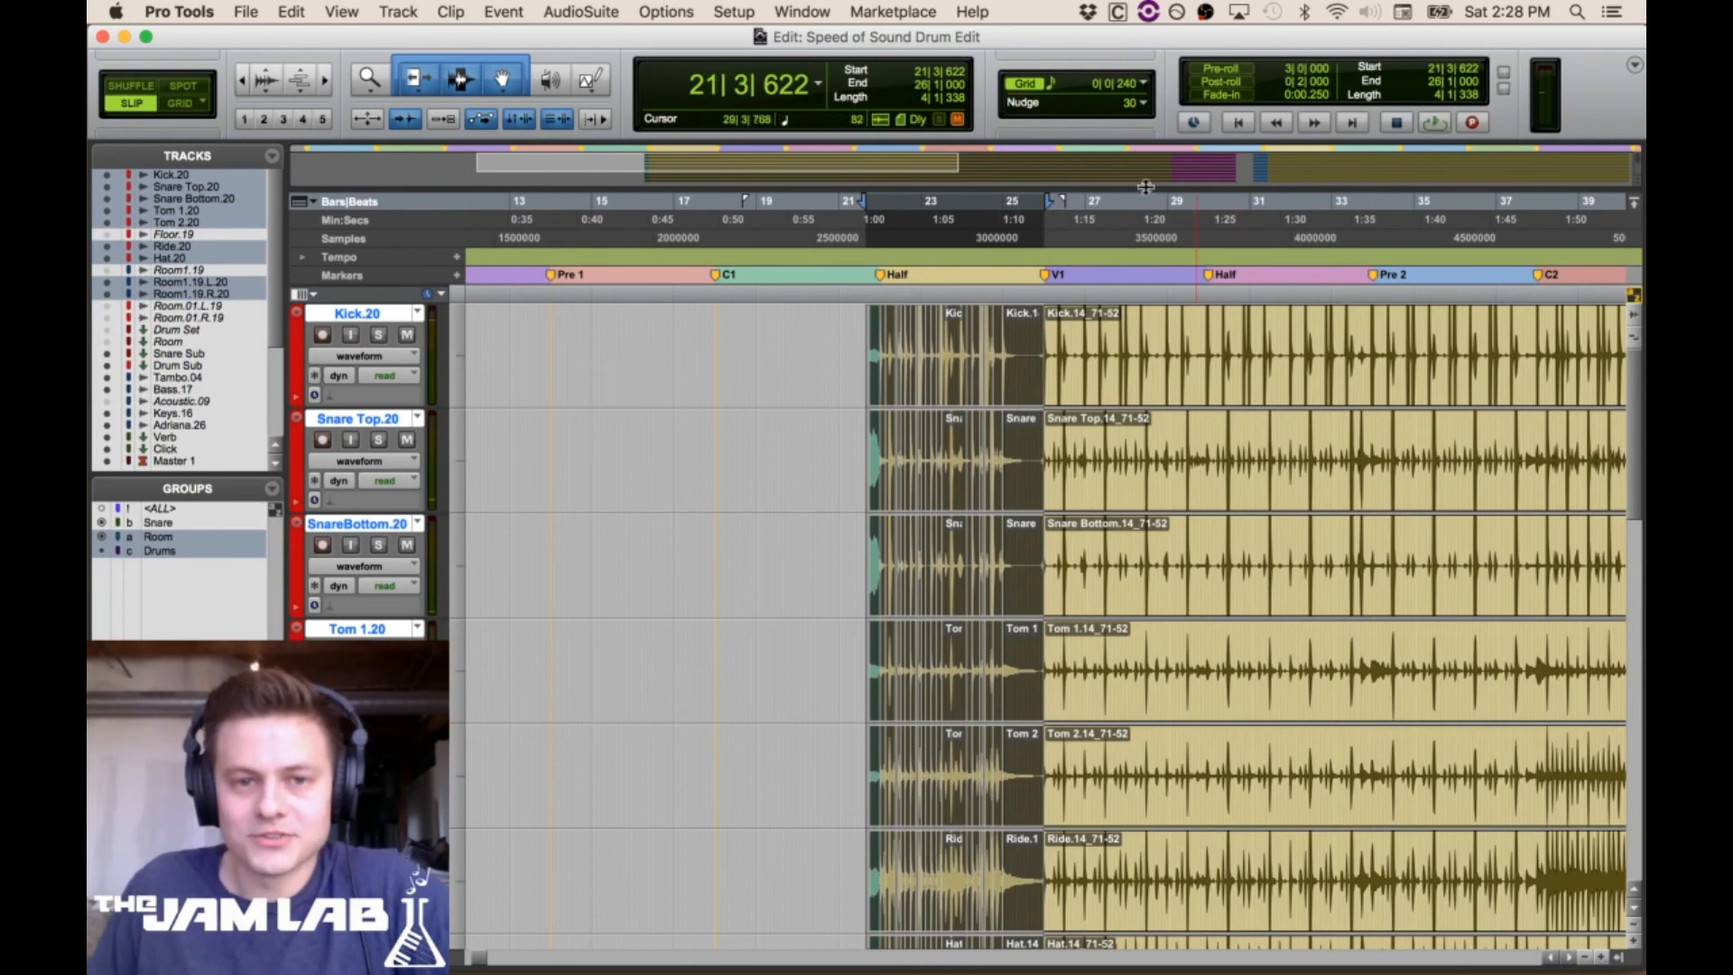
Save the session and select the edited drum clips from 21|3|723 to 25|1|642
left_click(853, 336)
key("super+s")
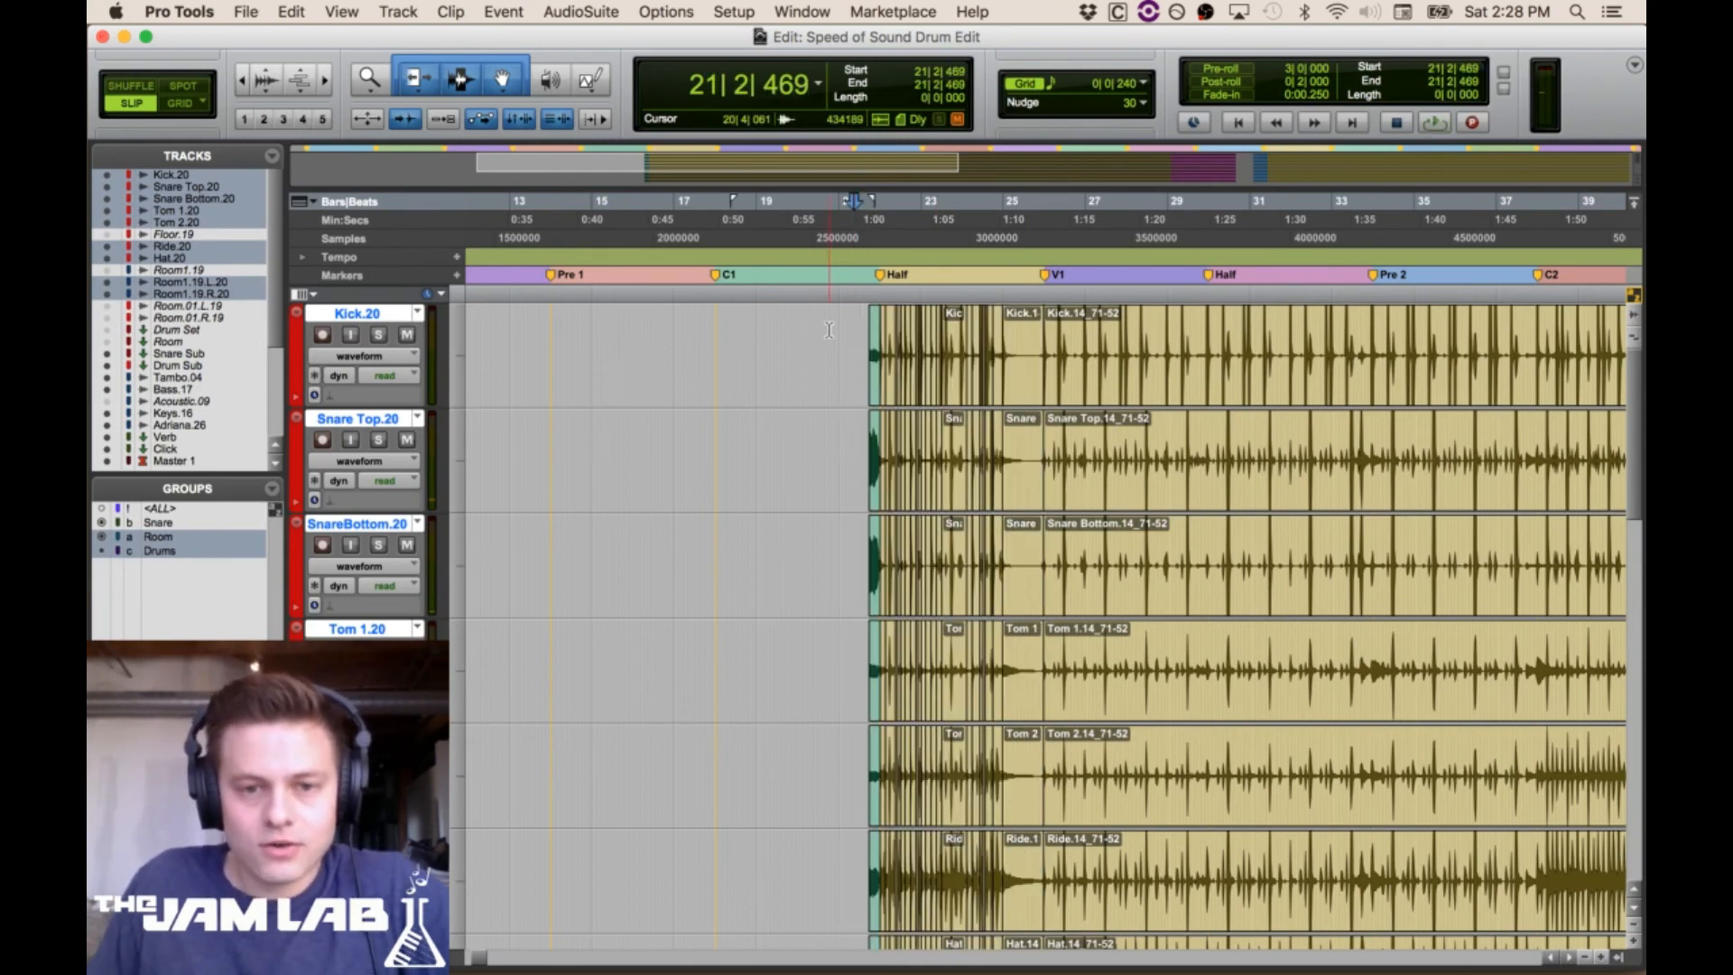
left_click(875, 394)
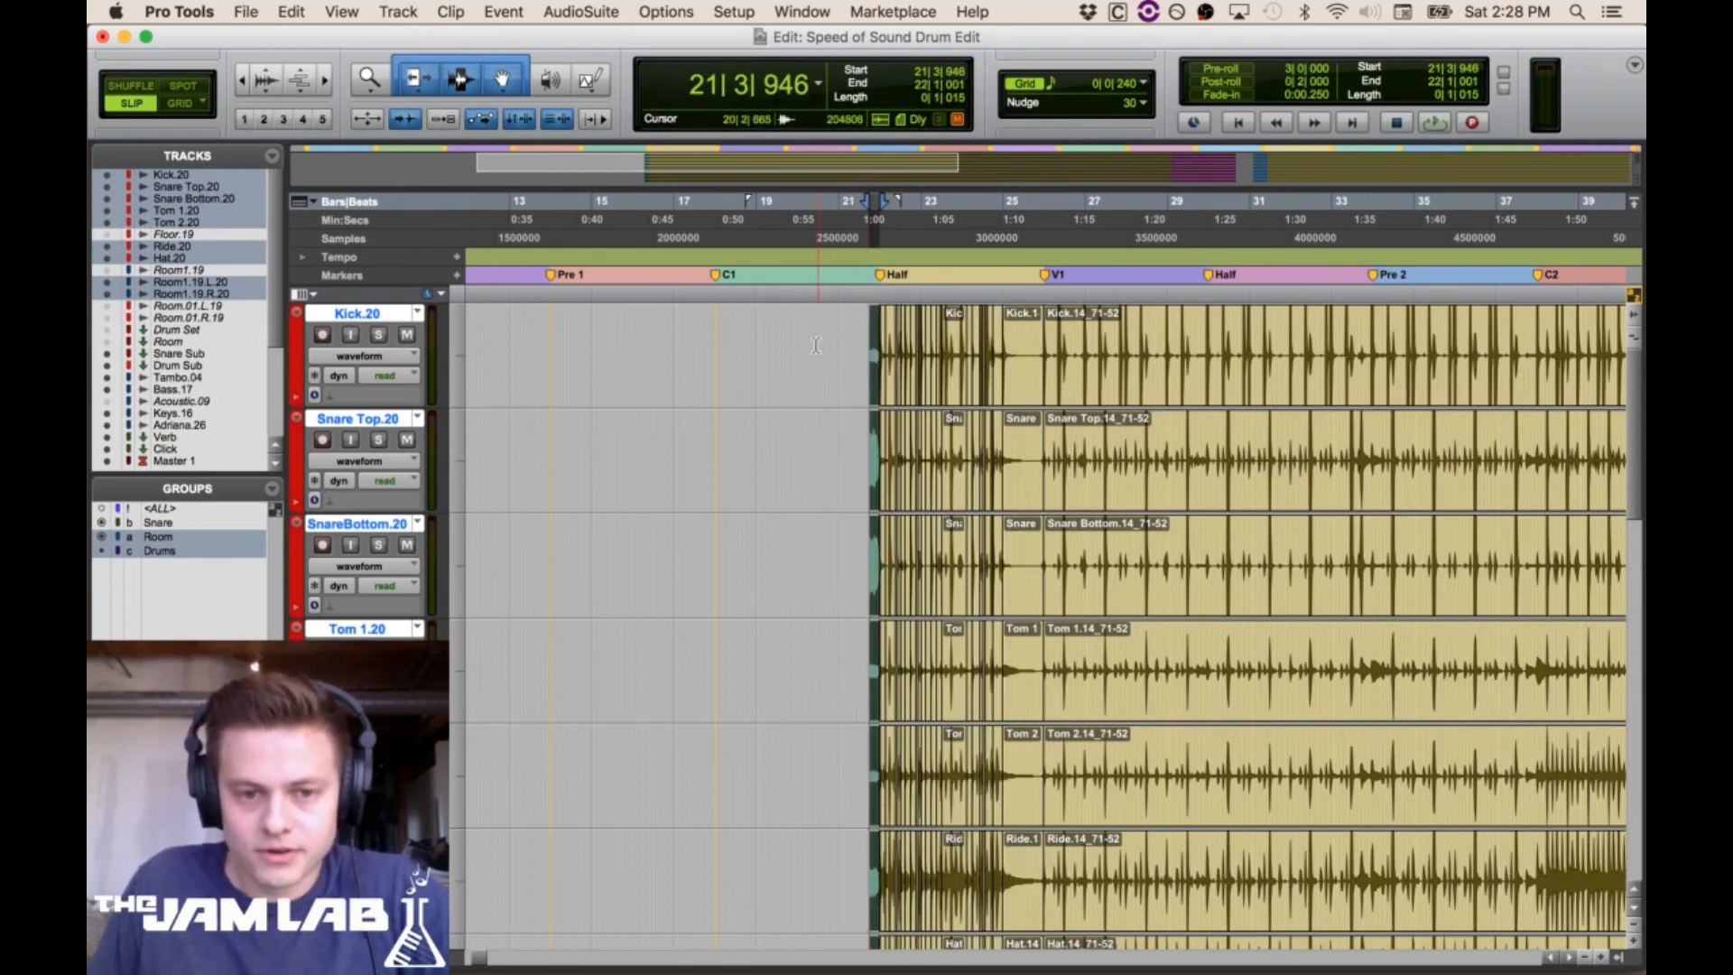
left_click(327, 83)
left_click_drag(1052, 336, 1335, 347)
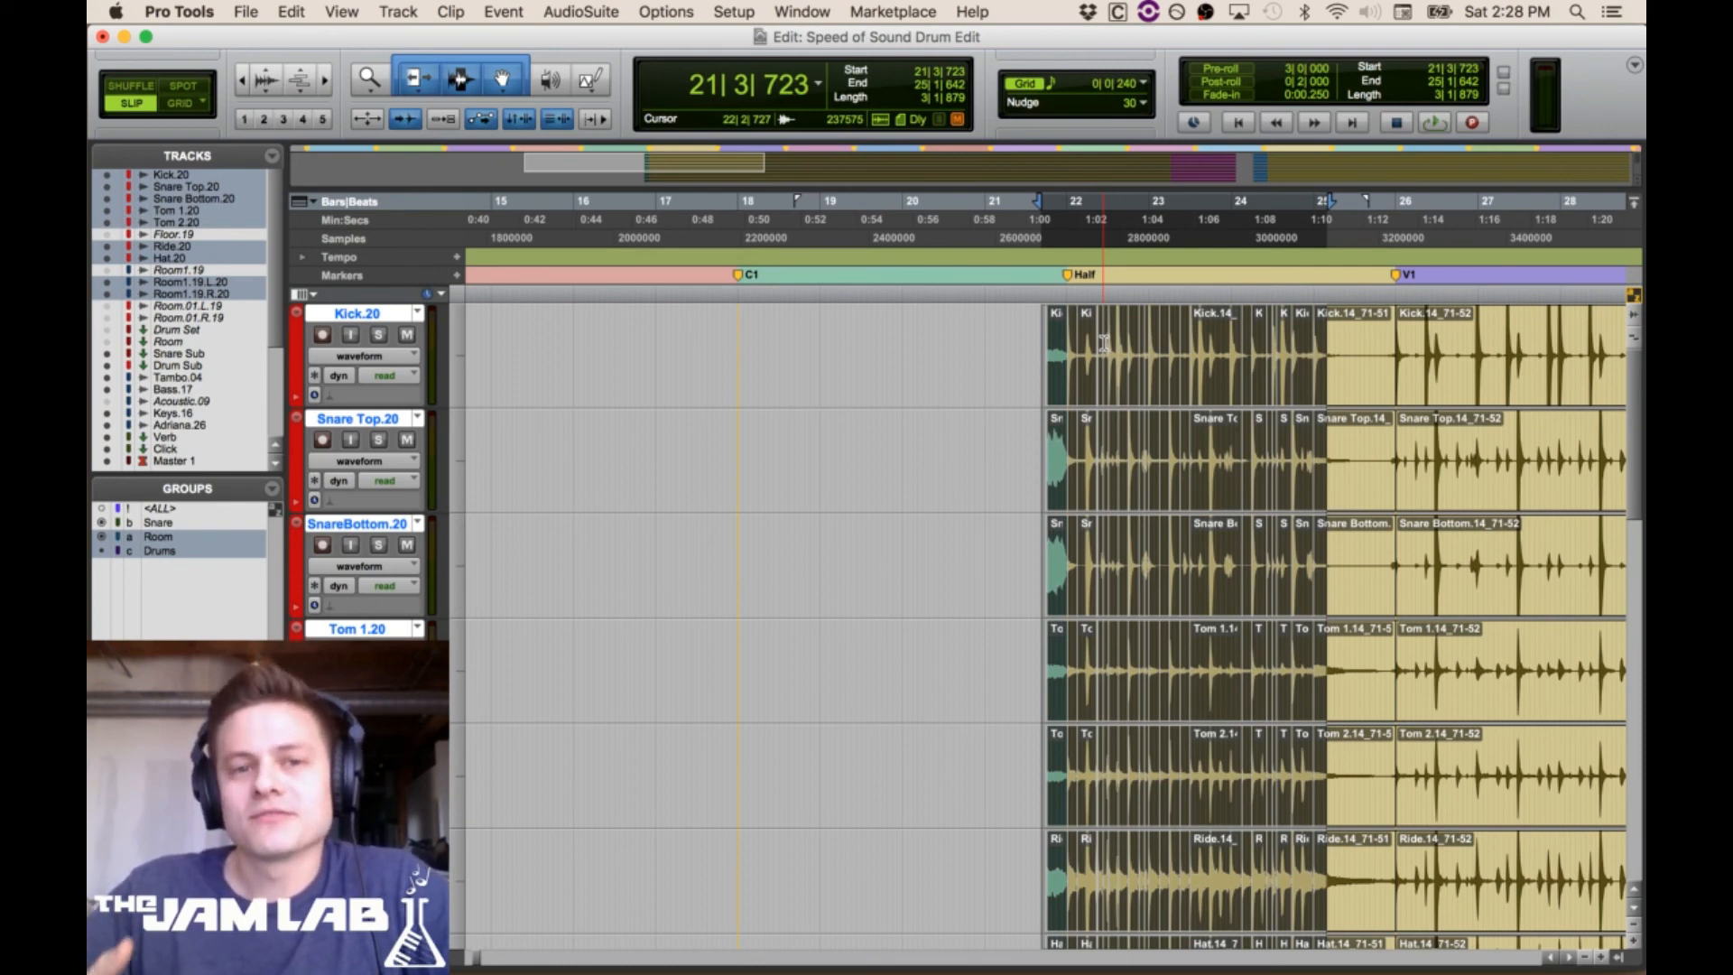
Place the cursor at 21|3|824 and duplicate the grouped drum tracks' playlists
left_click(1046, 329)
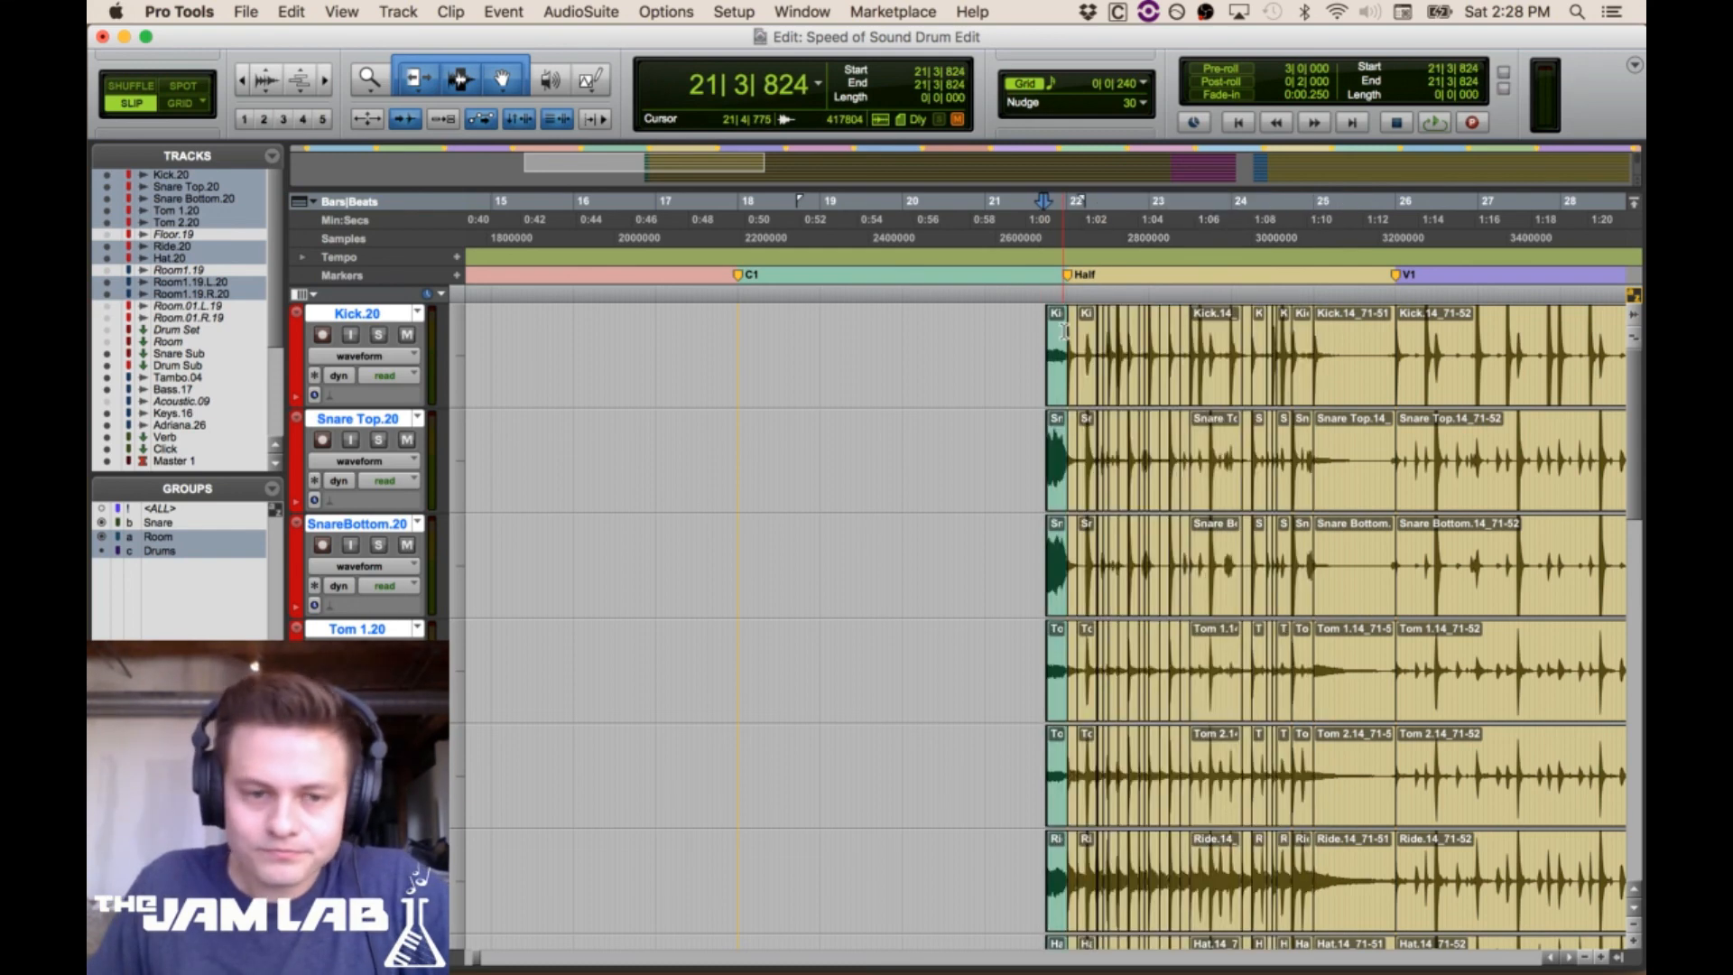
left_click(418, 313)
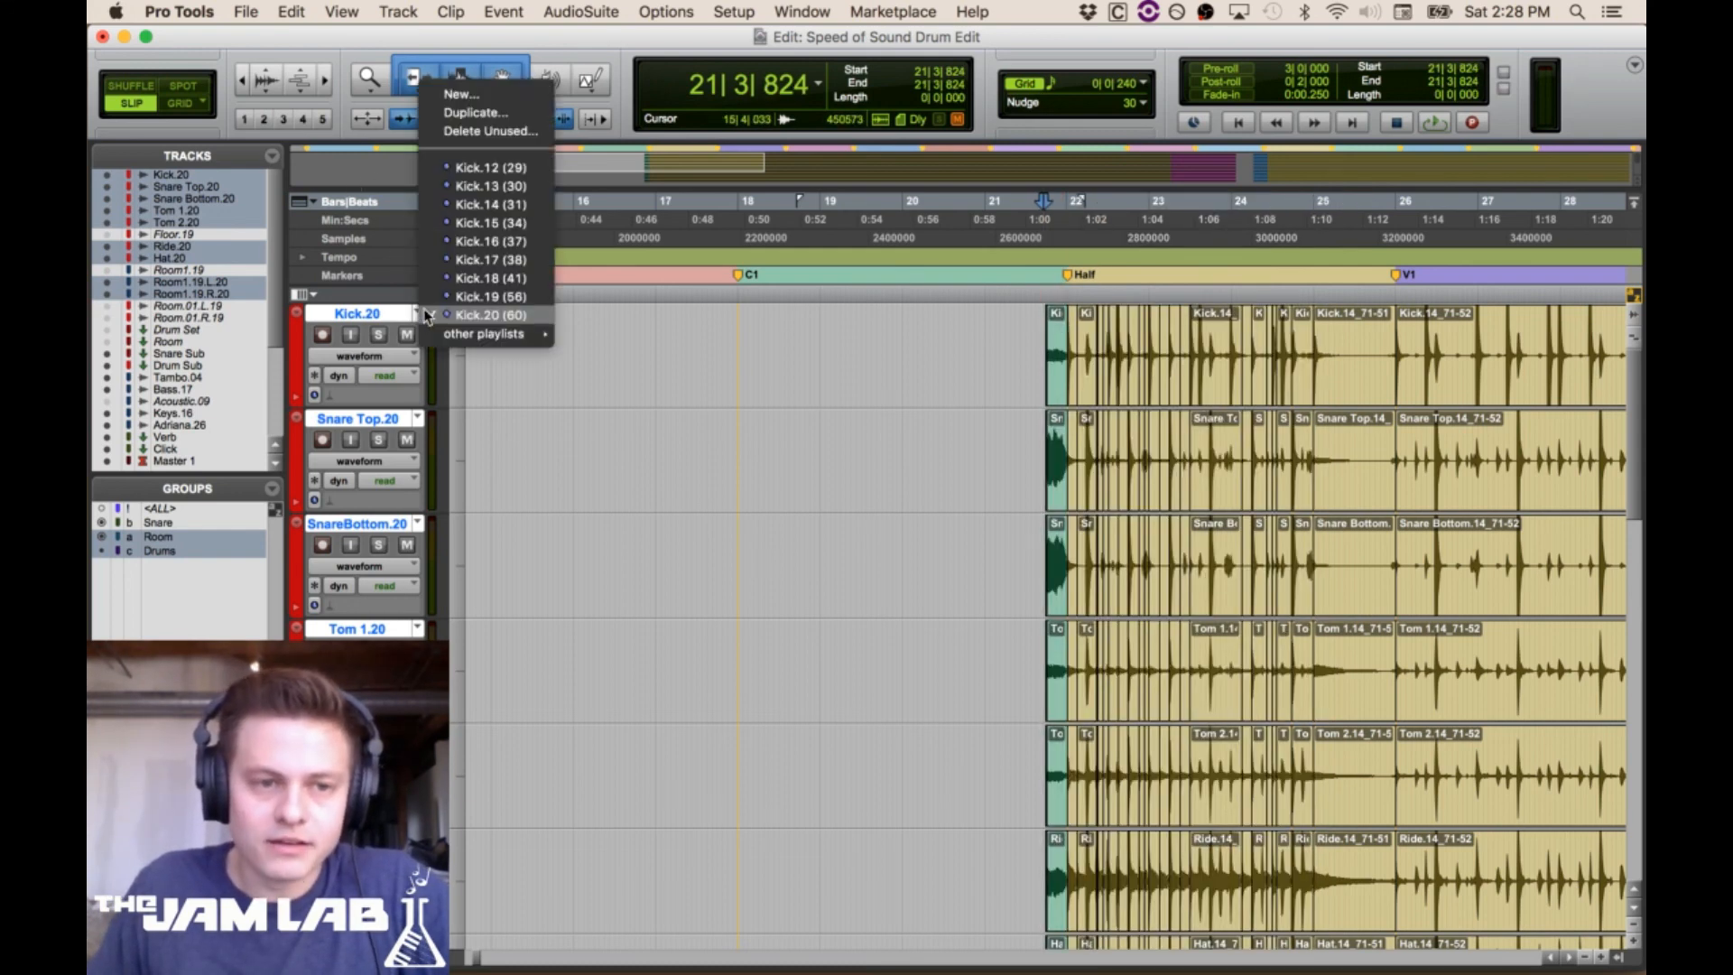
left_click(475, 113)
Select all drum clips from 21|3|015 to 79|4|799 and consolidate them into one continuous clip per track
left_click(242, 82)
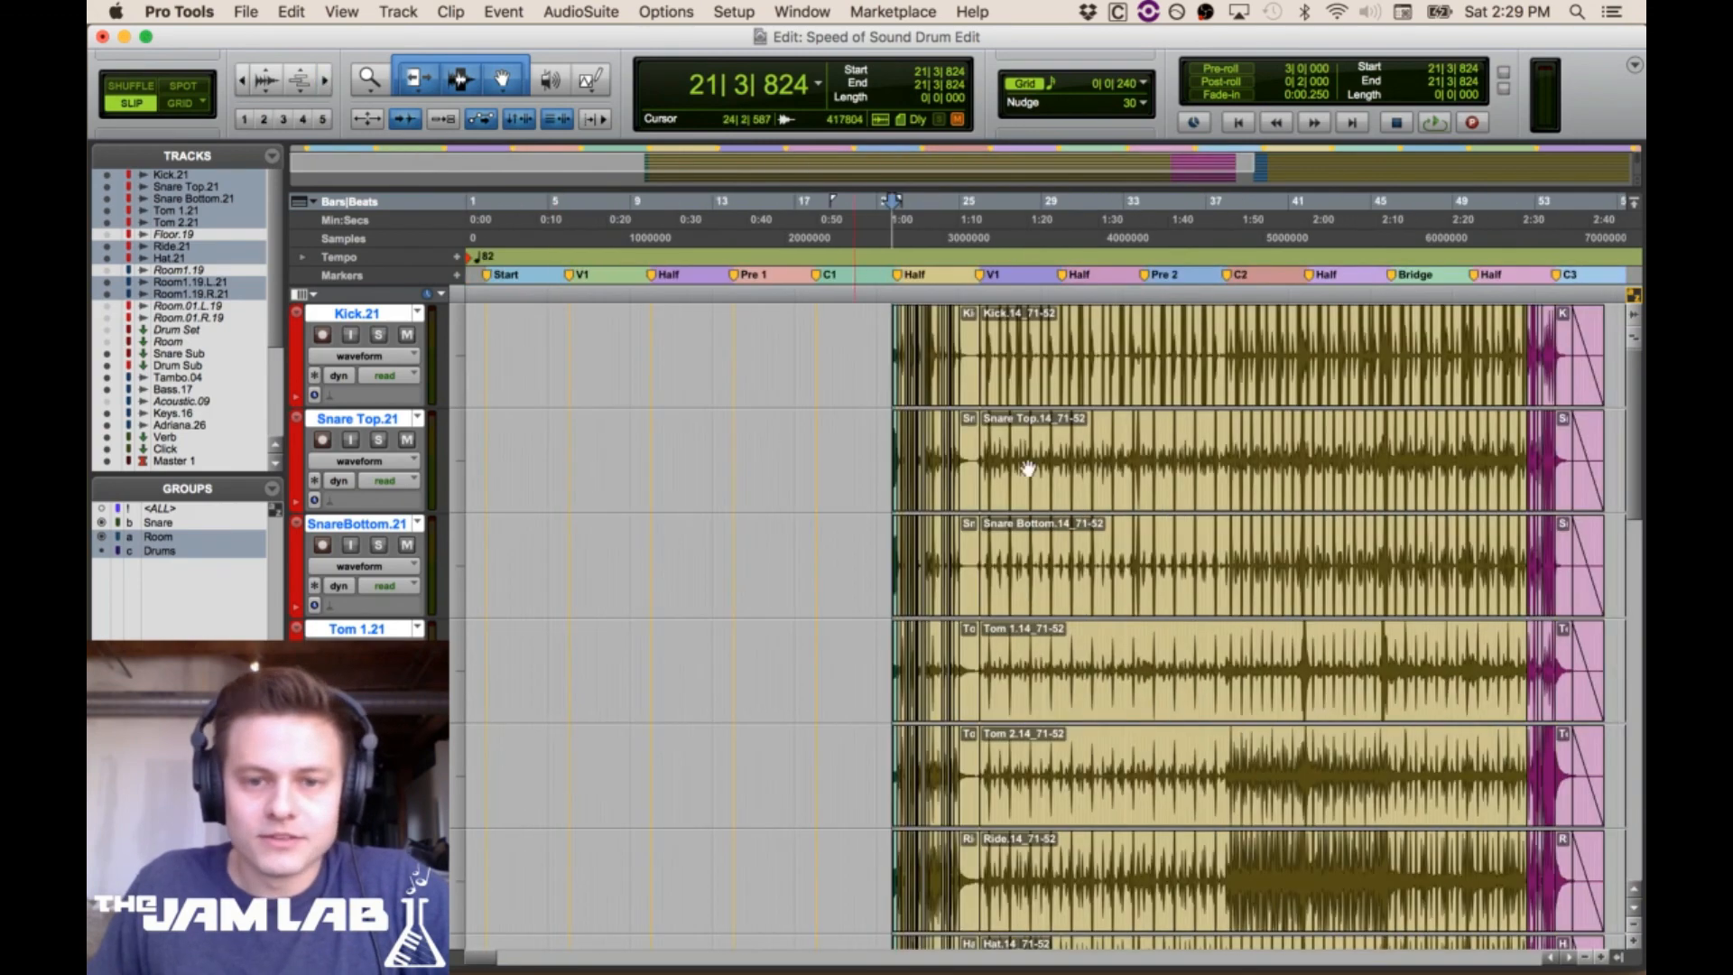
mouse_move(892, 327)
left_mouse_down()
mouse_move(932, 362)
mouse_move(1643, 474)
mouse_move(1638, 451)
mouse_move(1308, 411)
left_mouse_up()
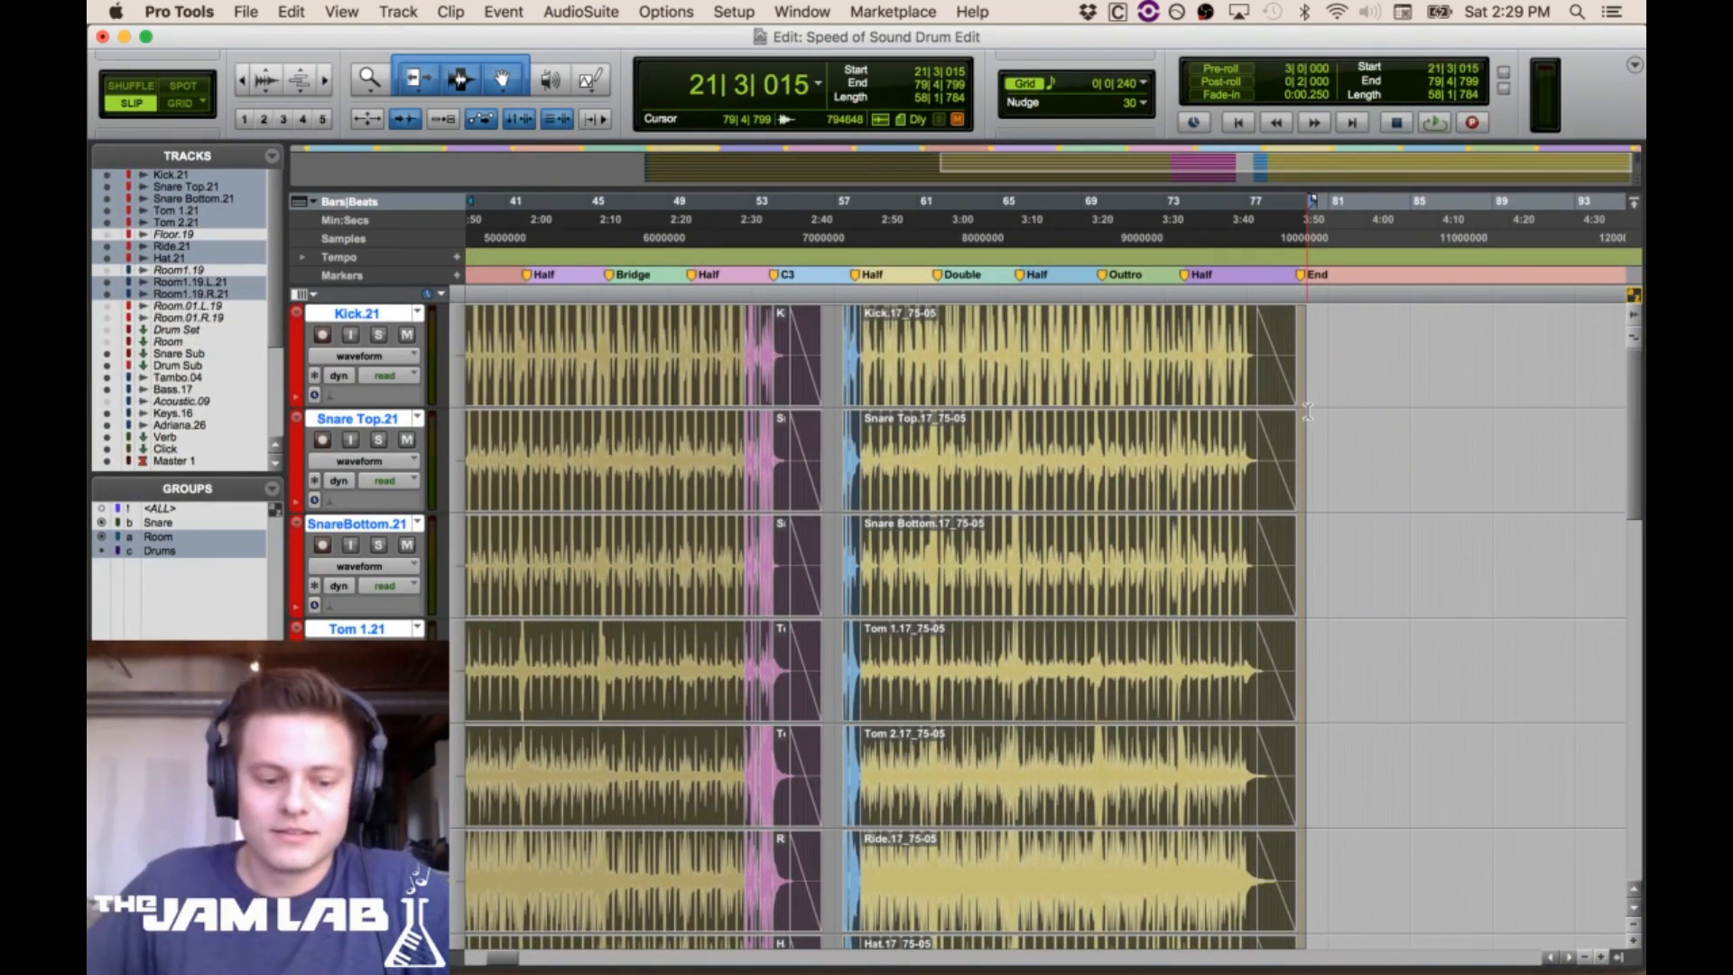
key("super+c")
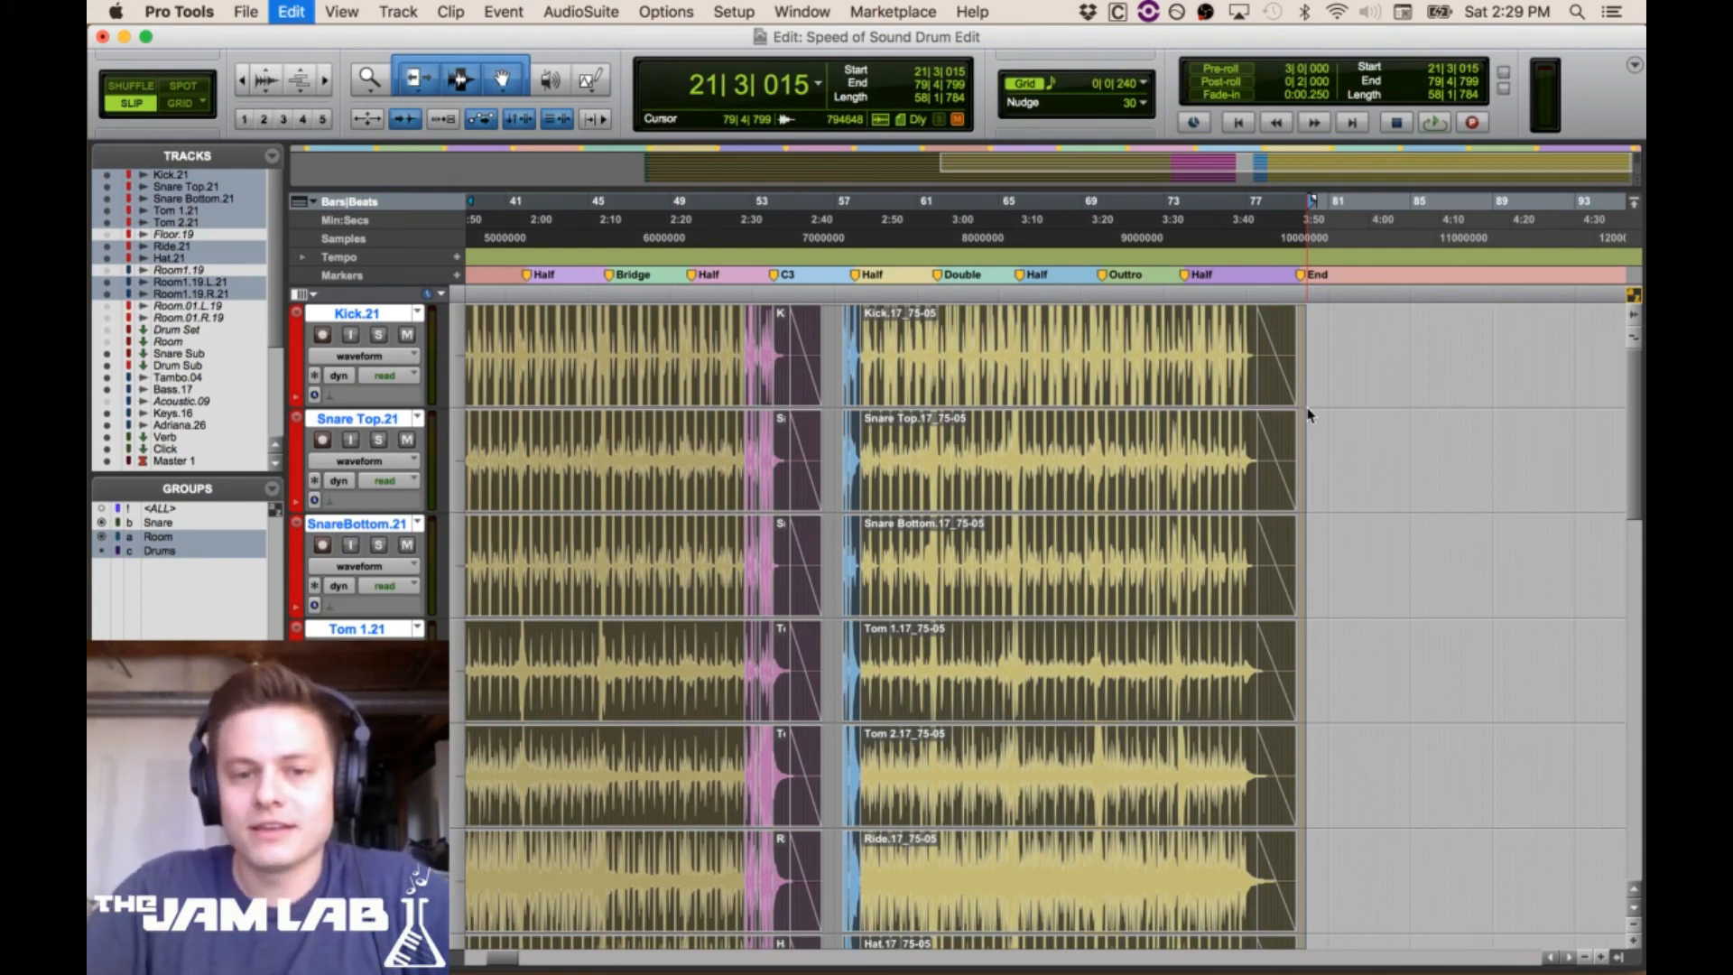
key("alt+shift+3")
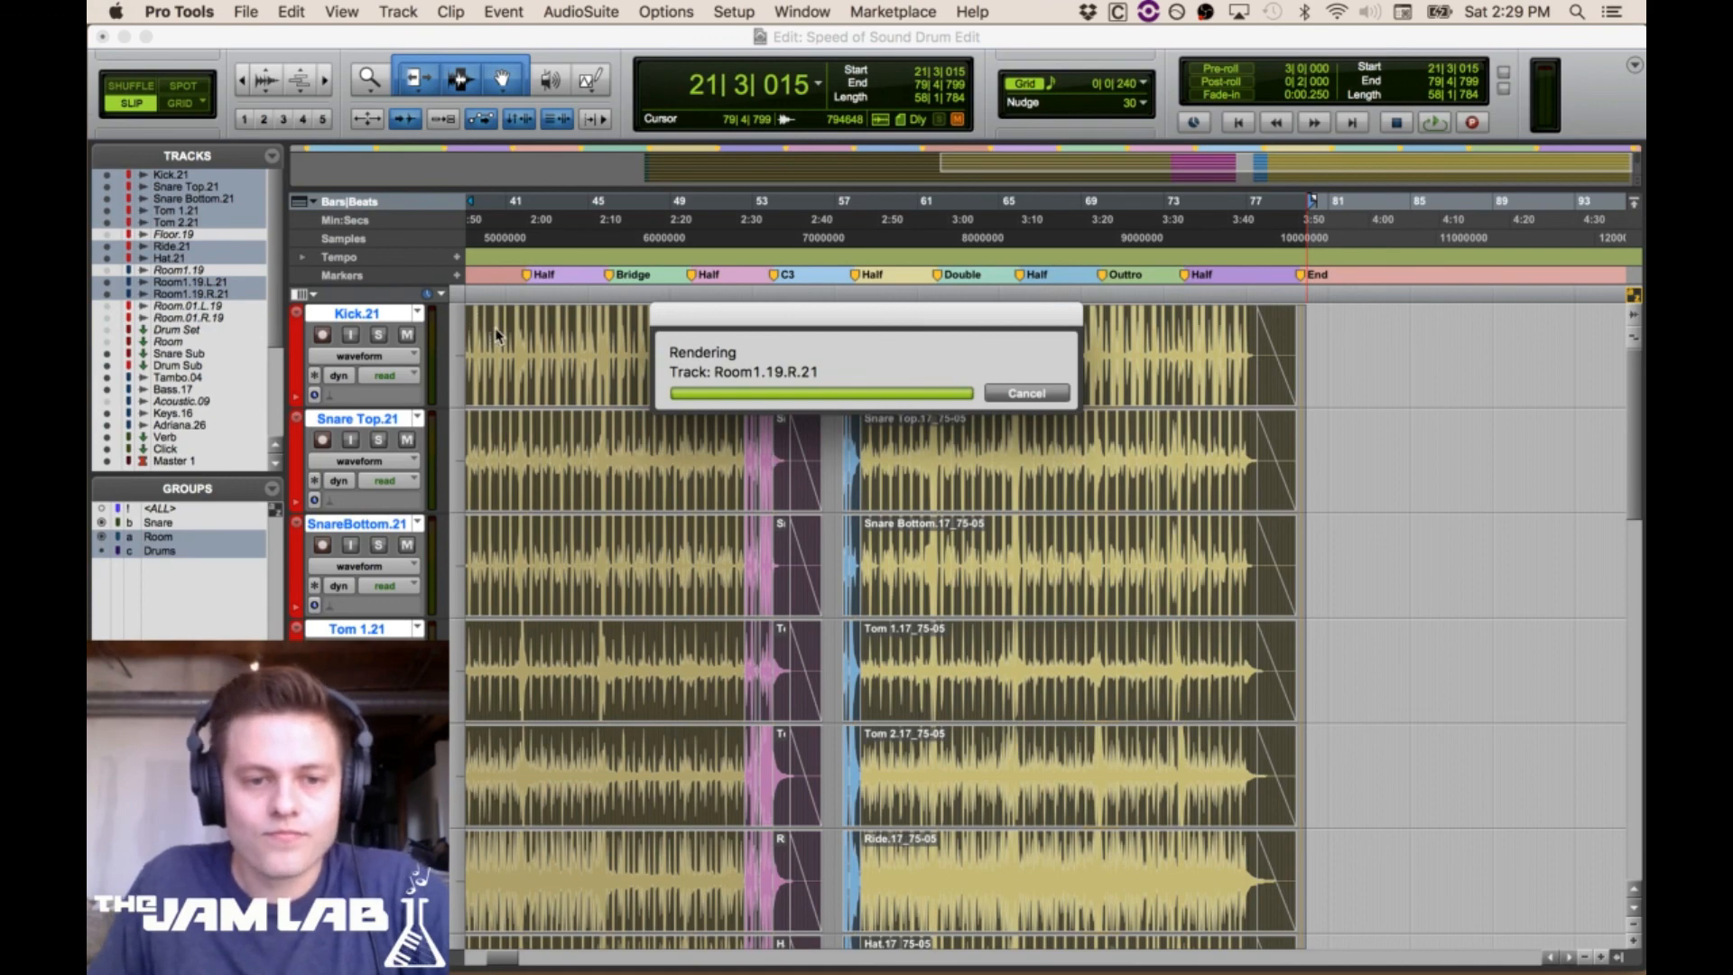
Audition the consolidated drums from 21|2|873 through the end of the edited section
left_click_drag(511, 329, 449, 334)
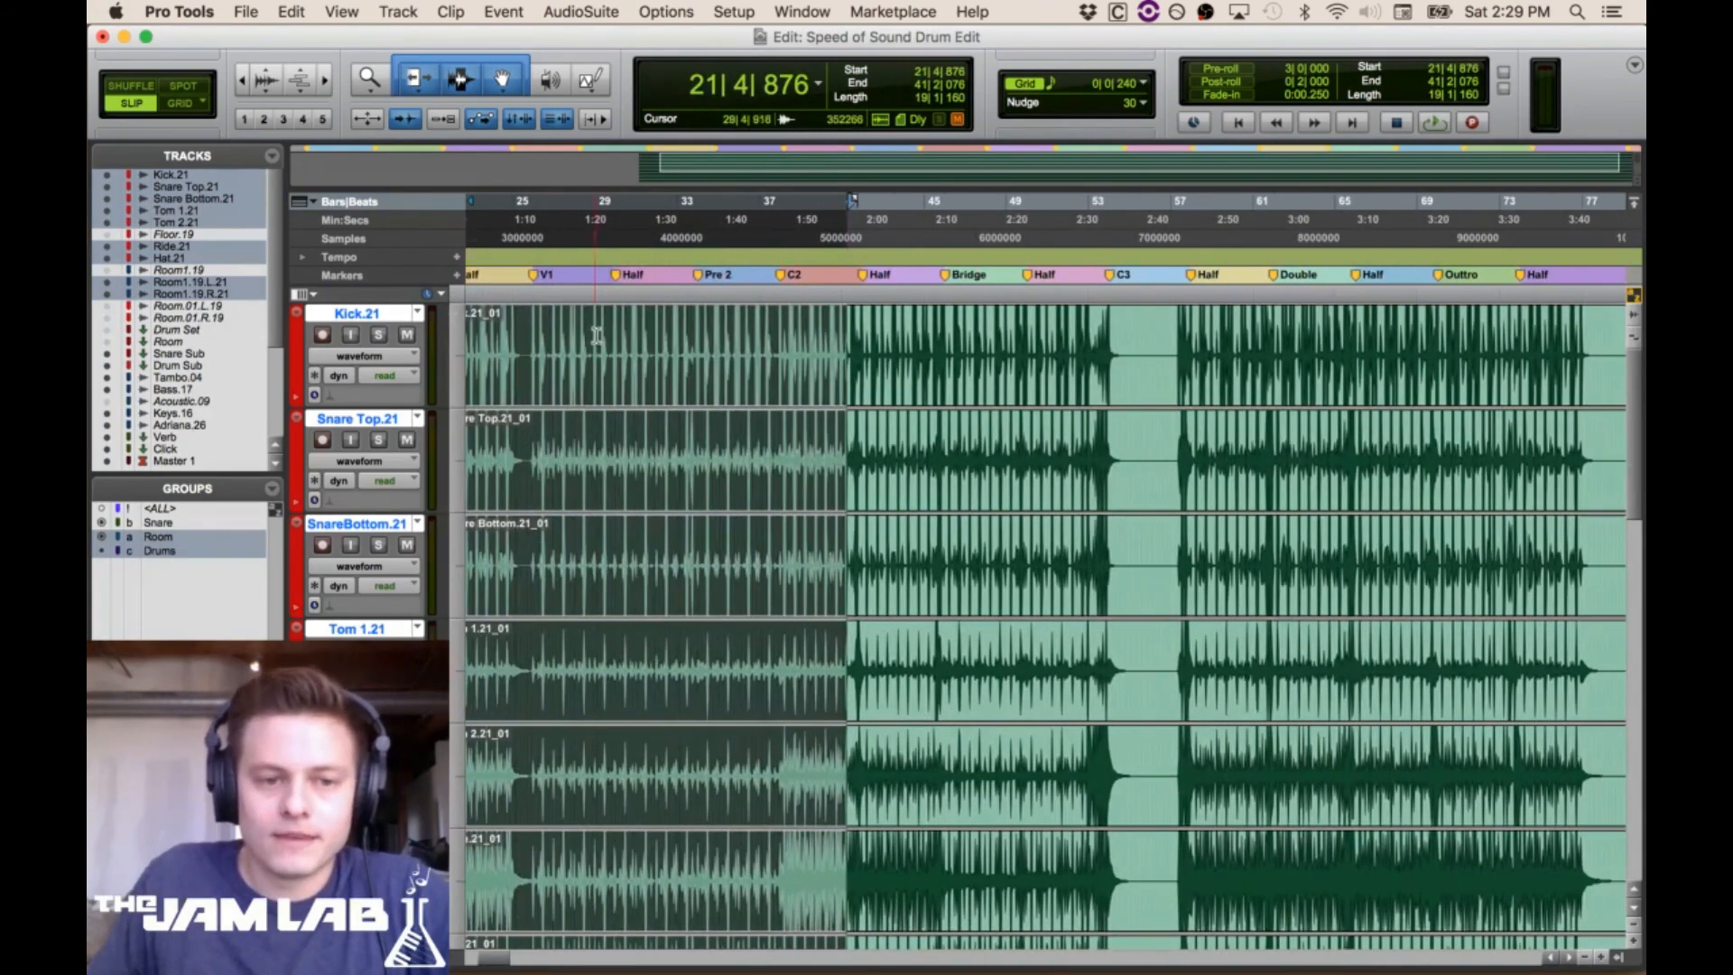
left_click_drag(596, 335, 458, 337)
left_click(701, 340)
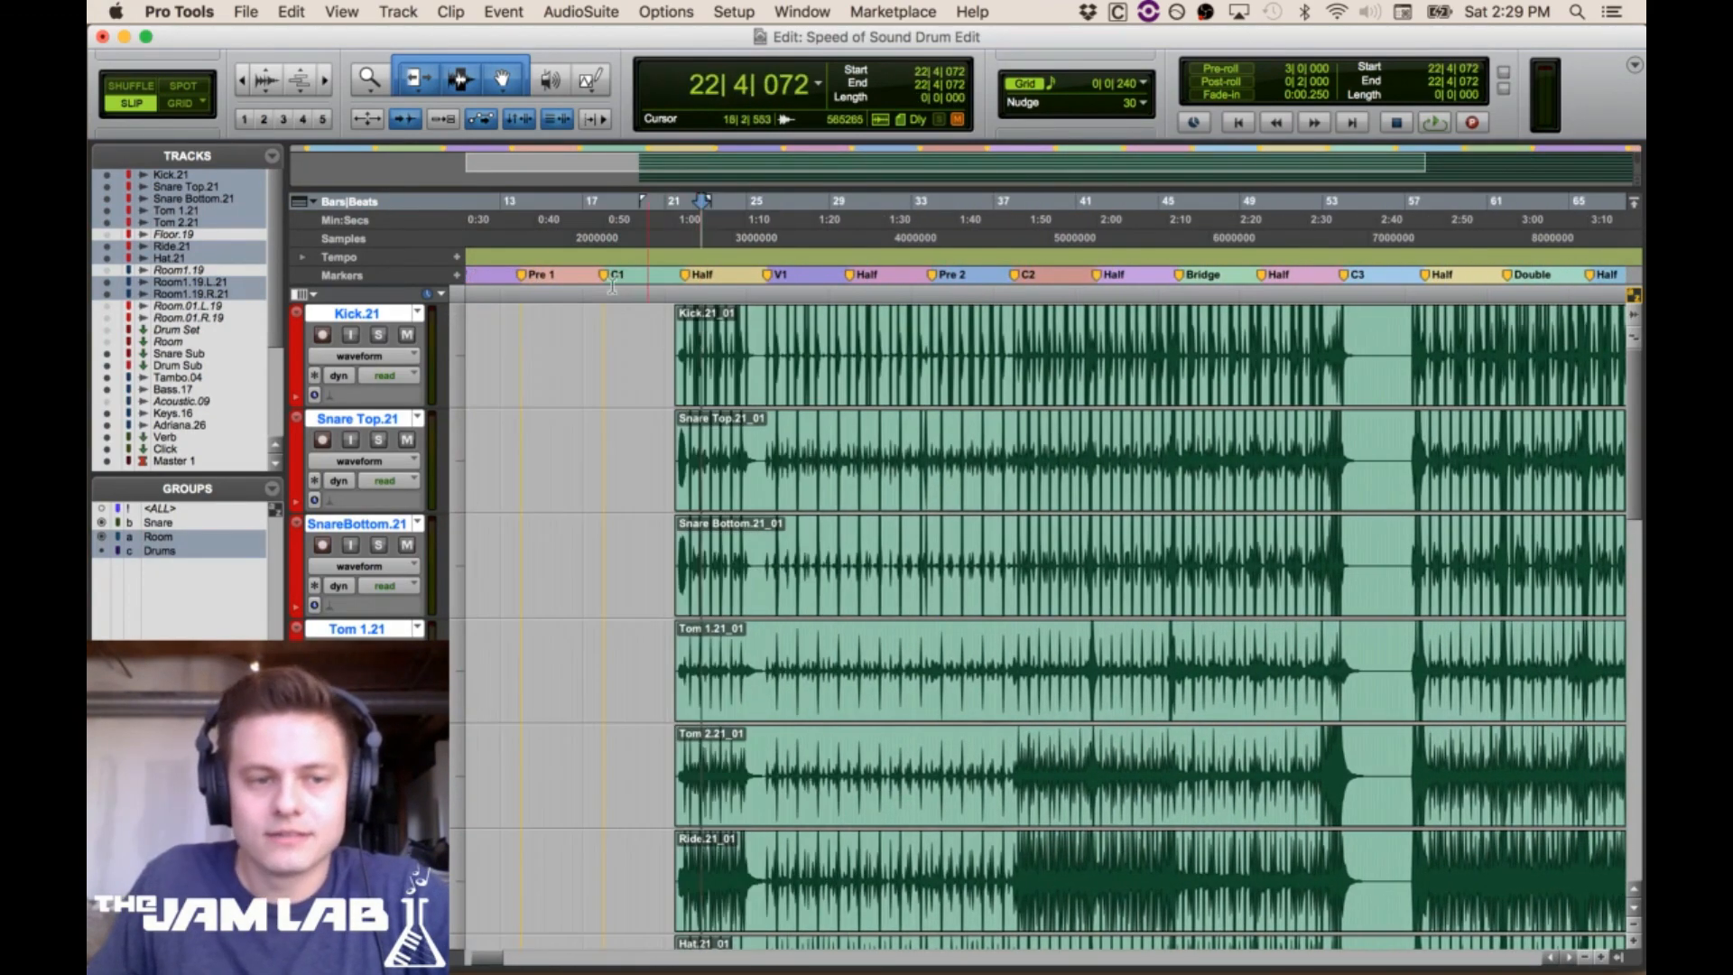
left_click(327, 81)
left_click(327, 81)
left_click(833, 343)
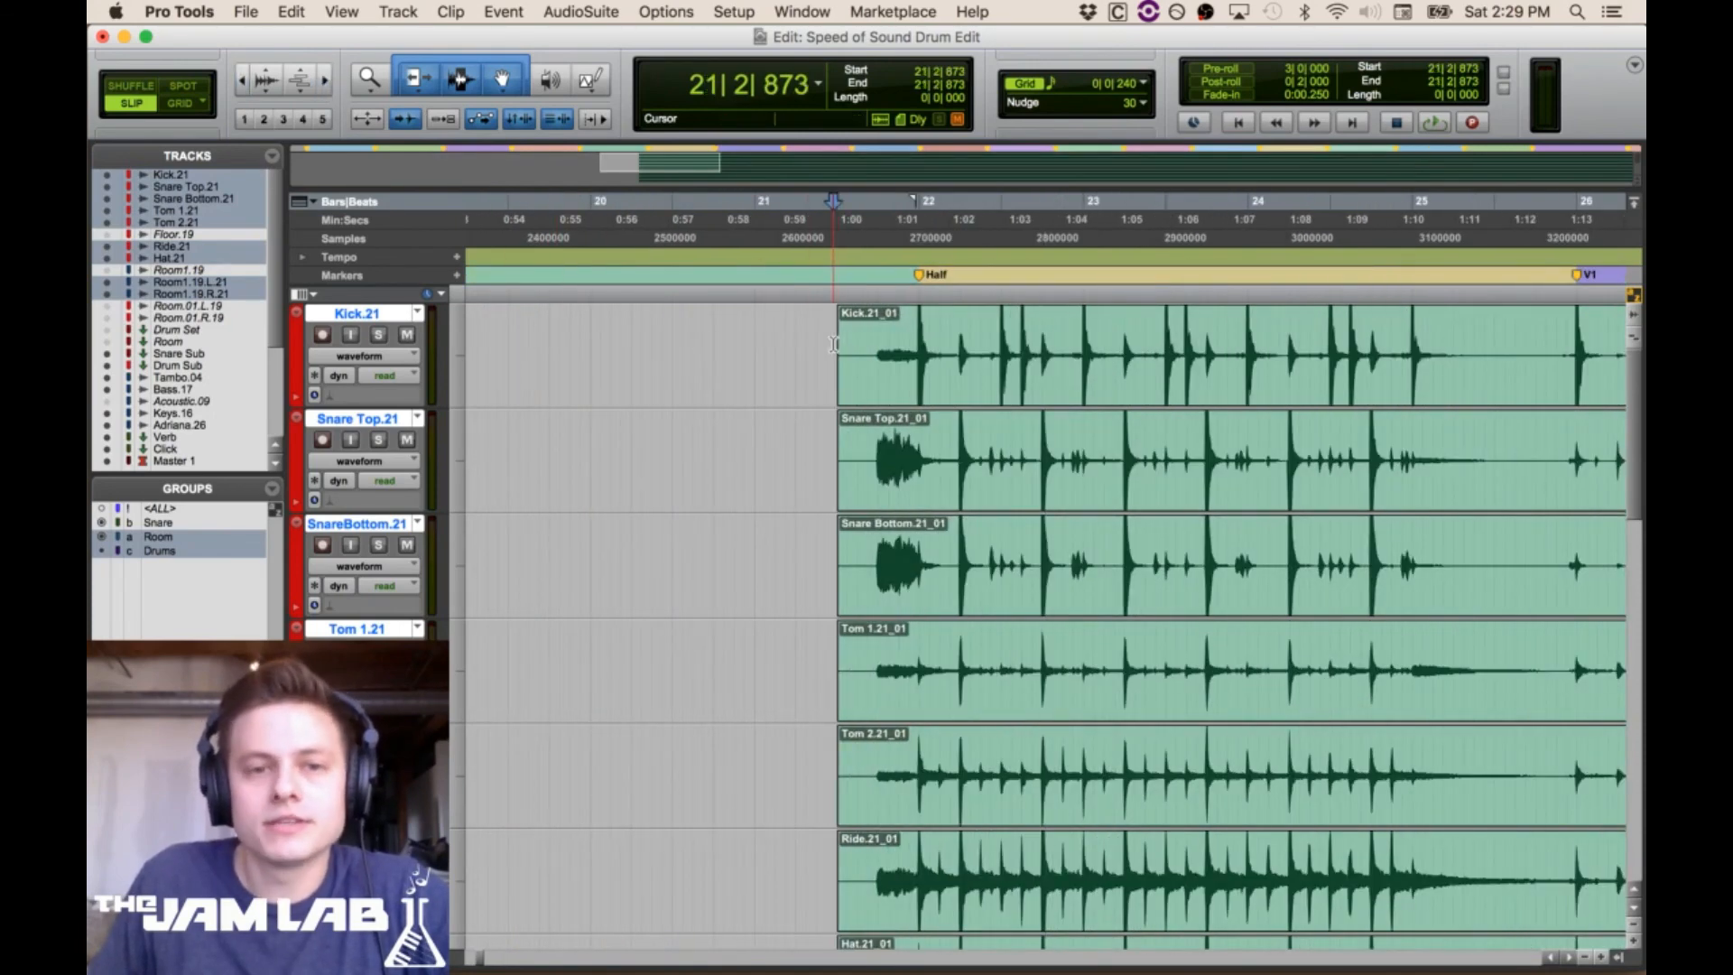
key("space")
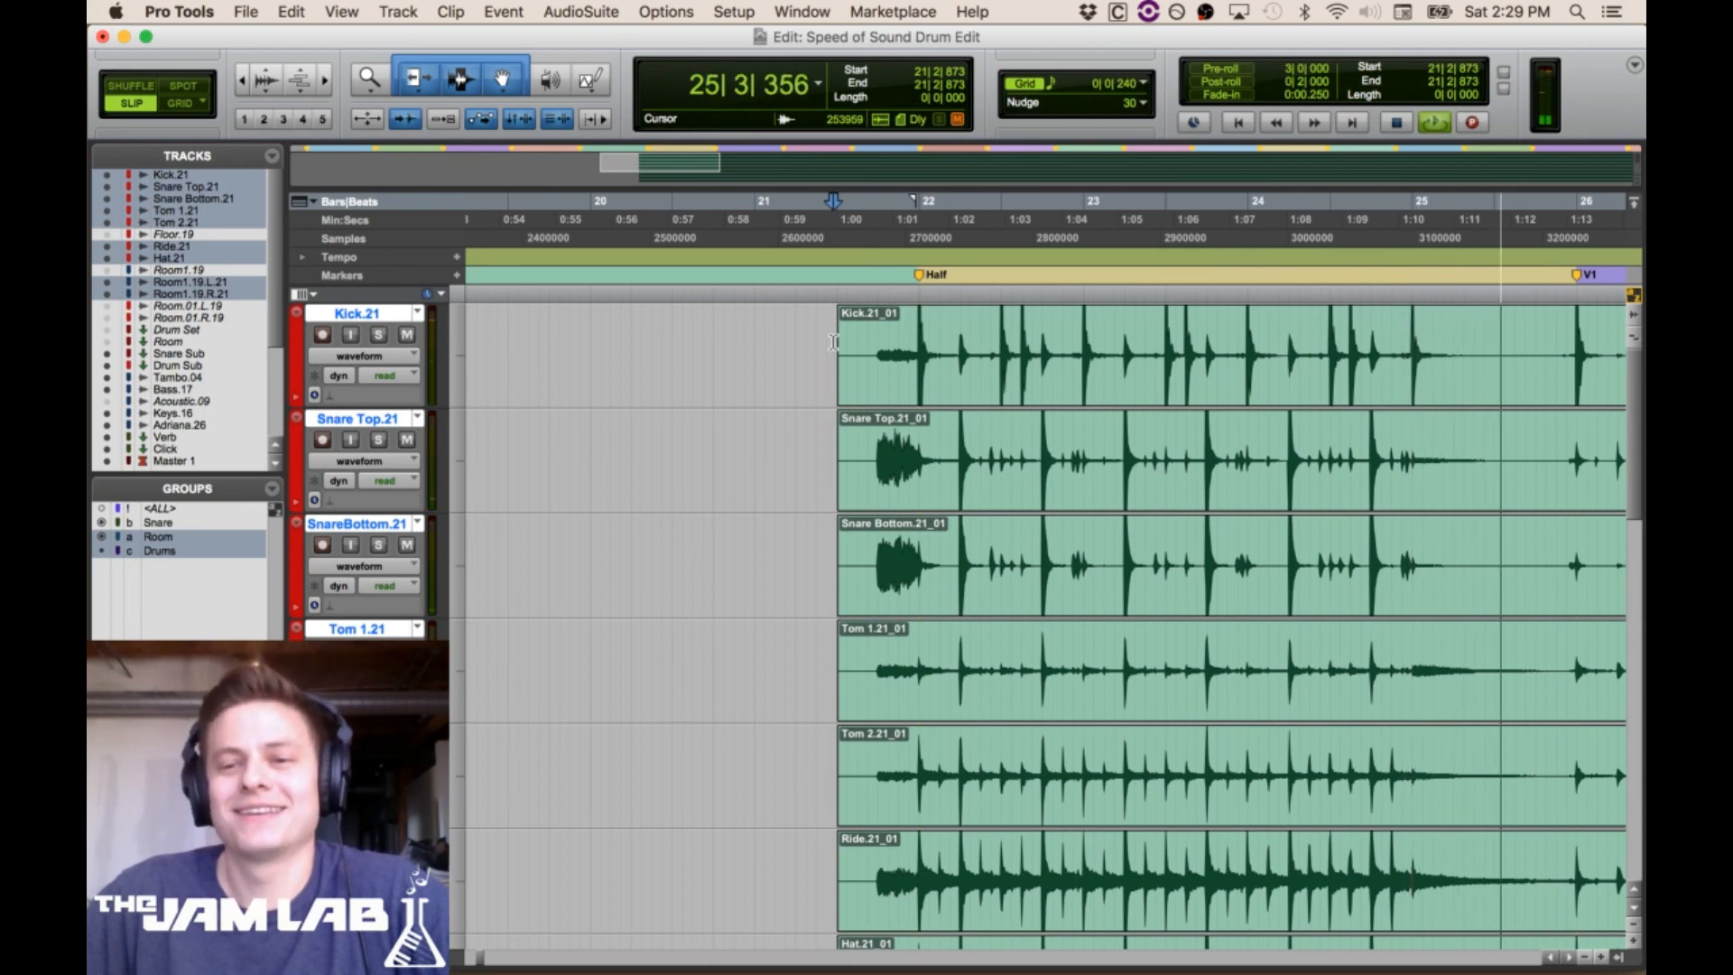
key("space")
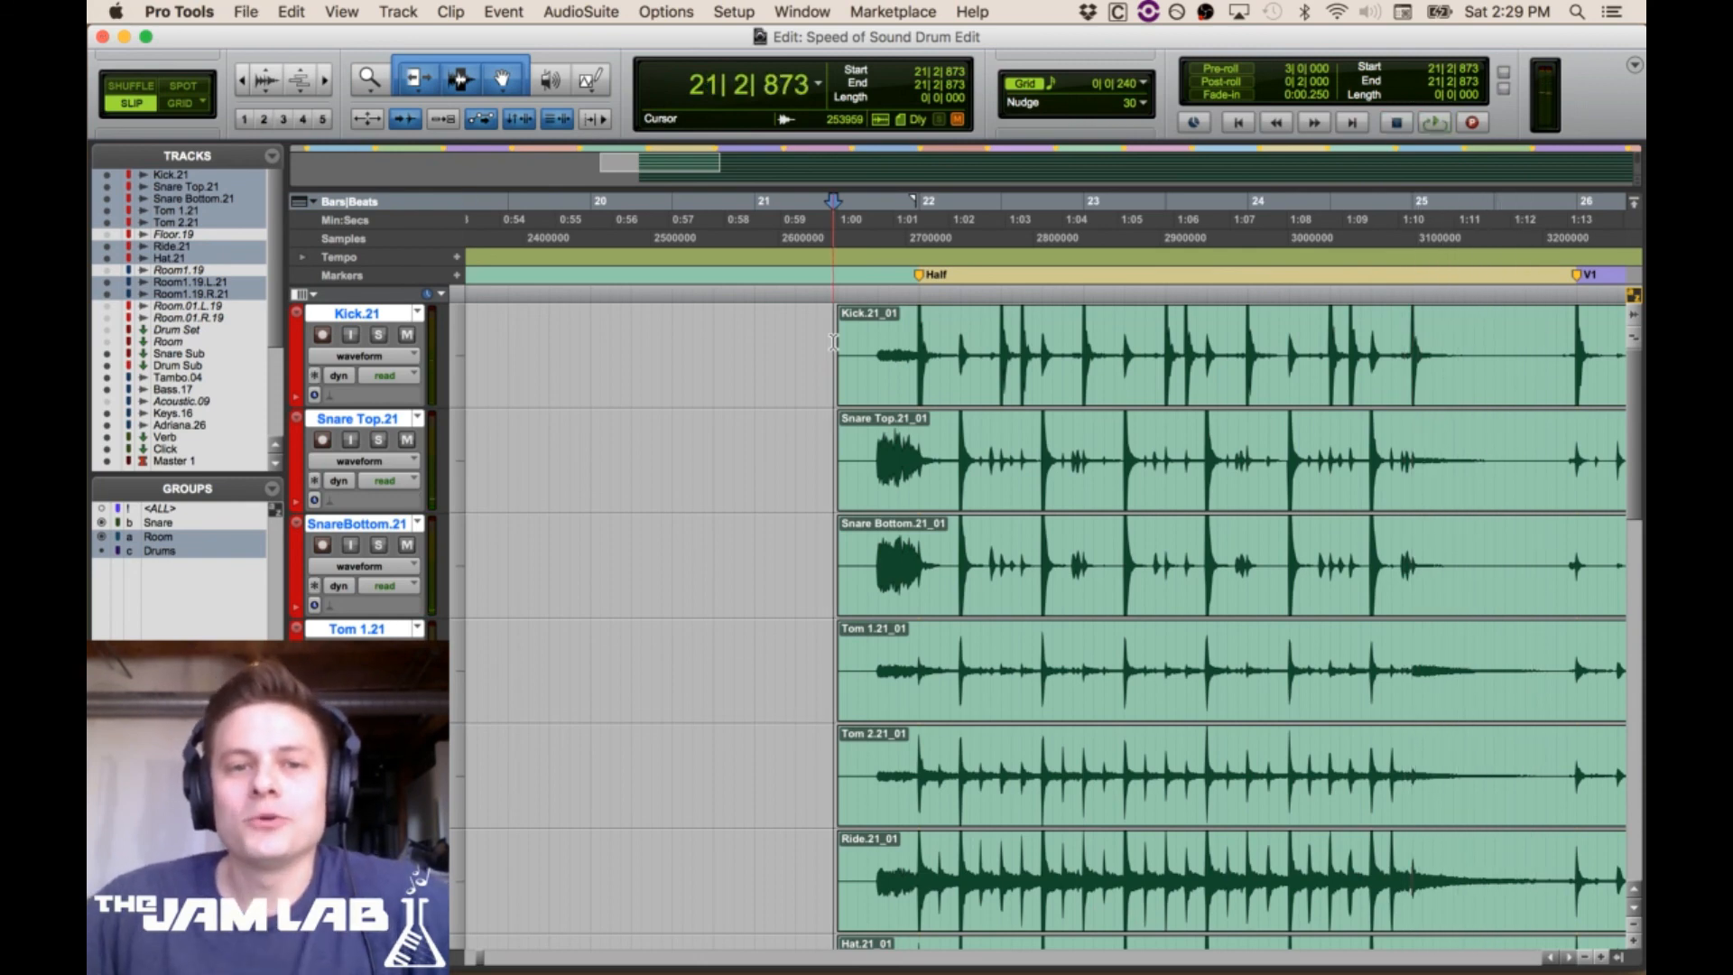